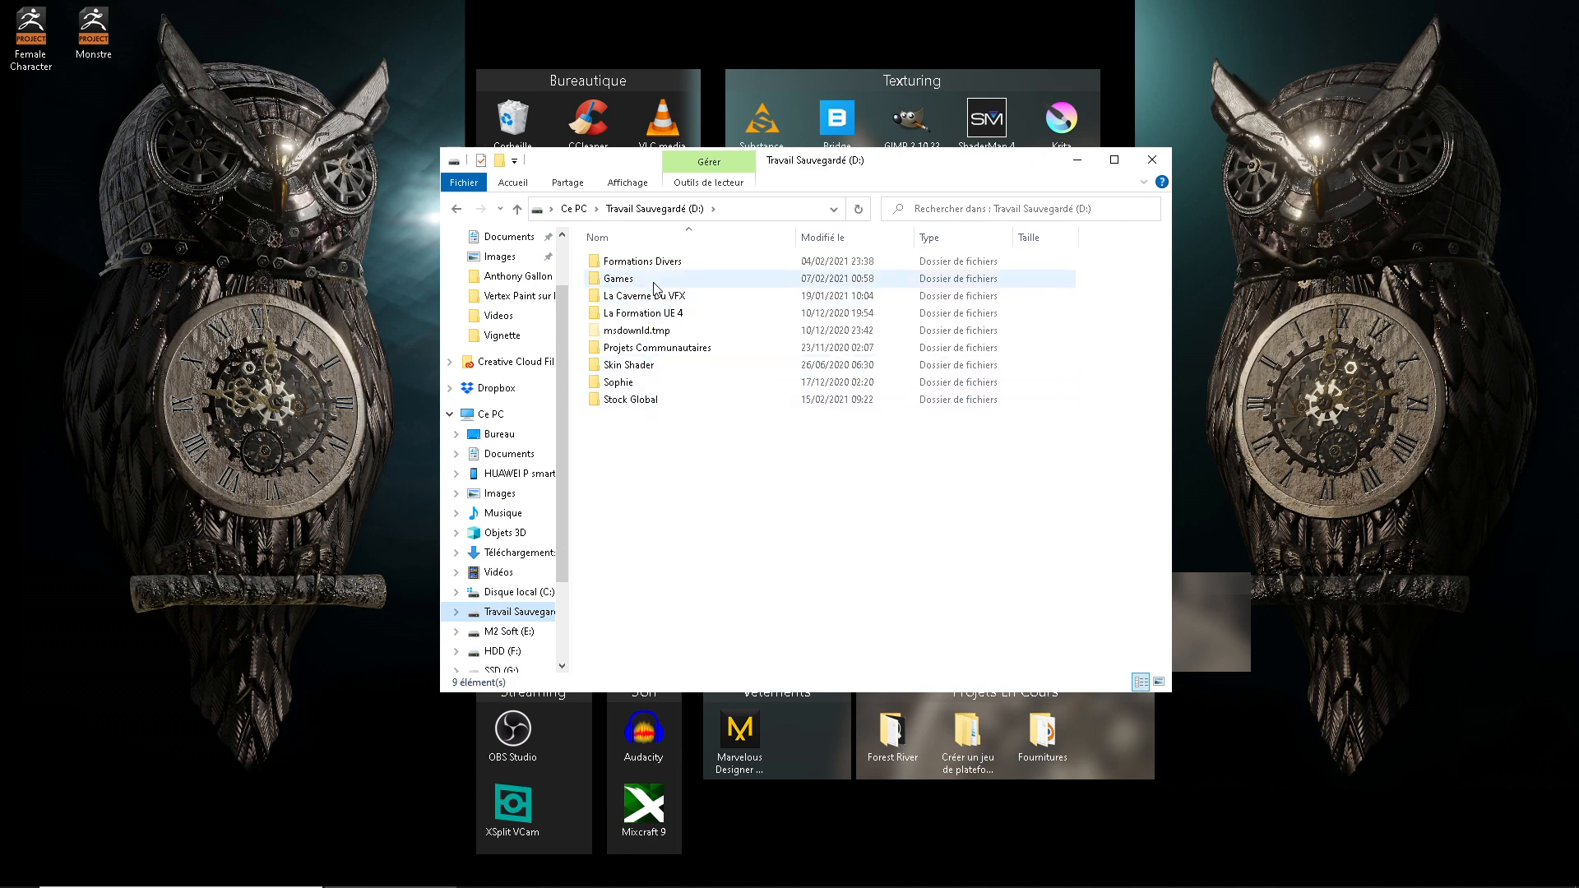
Browse to the 179_parquet geometric pattern texture-seamless-hr folder under La Texture CSRAO's Ressources and look over its texture maps.
double_click(646, 296)
double_click(649, 420)
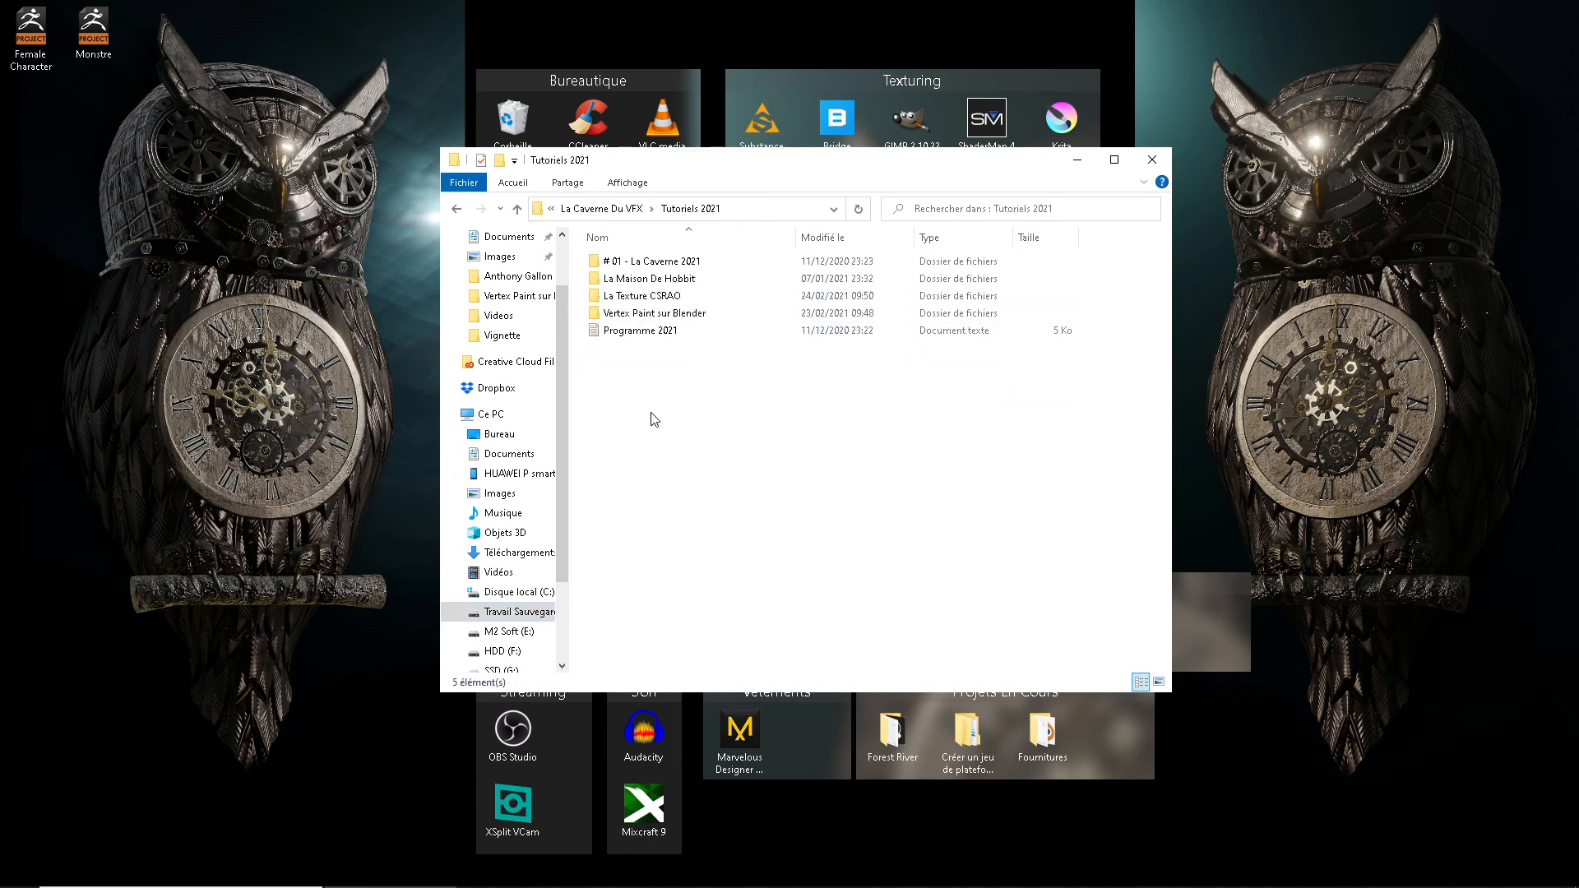
double_click(671, 295)
double_click(648, 268)
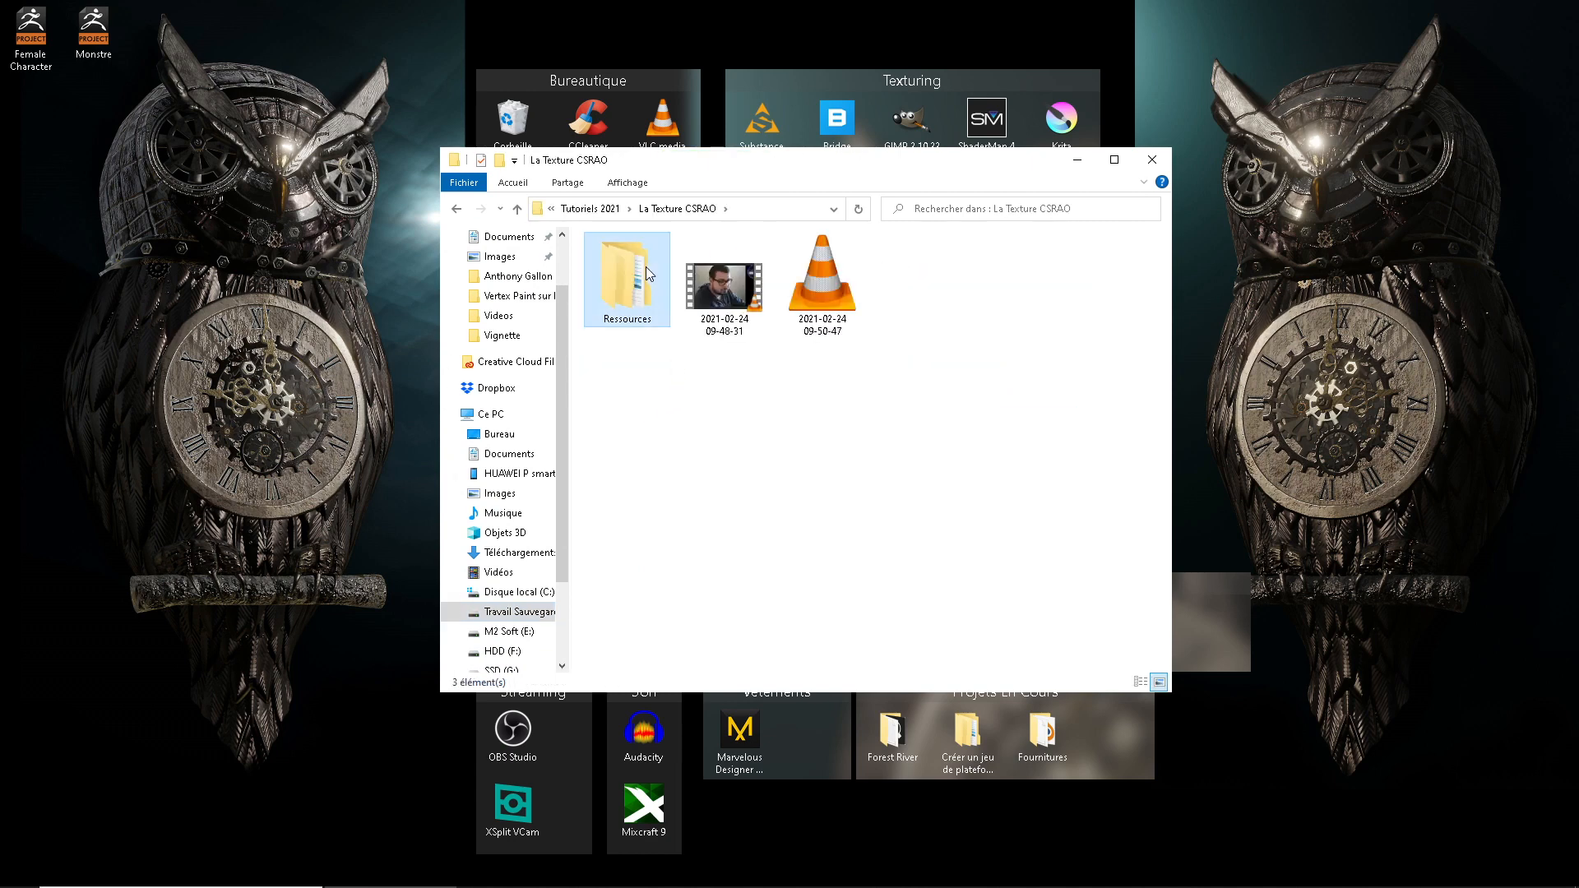
left_click(734, 265)
double_click(735, 263)
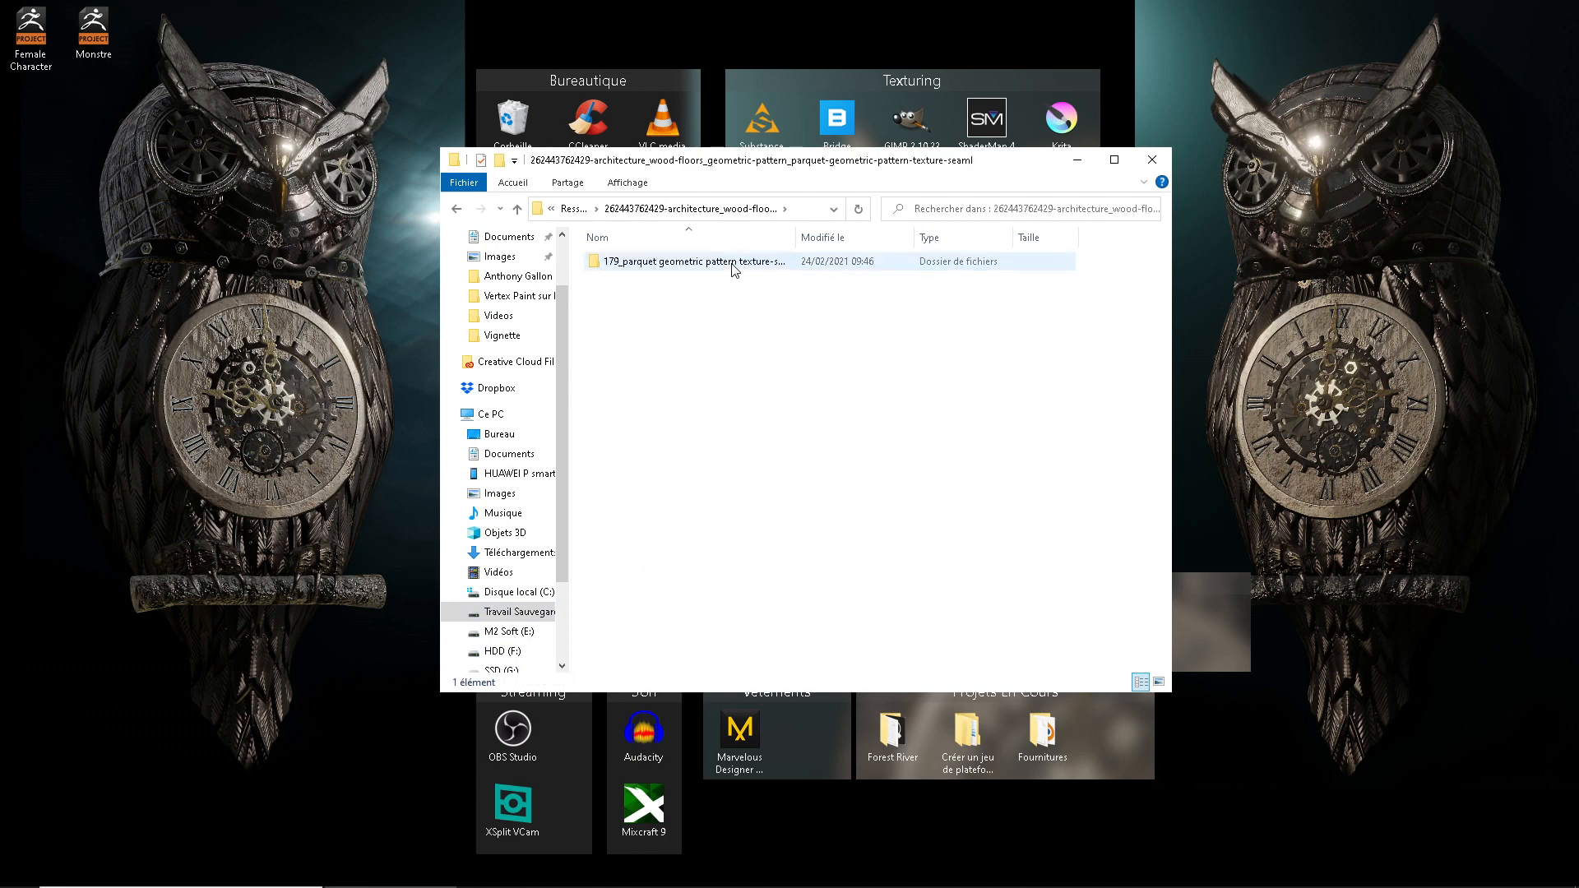
double_click(730, 263)
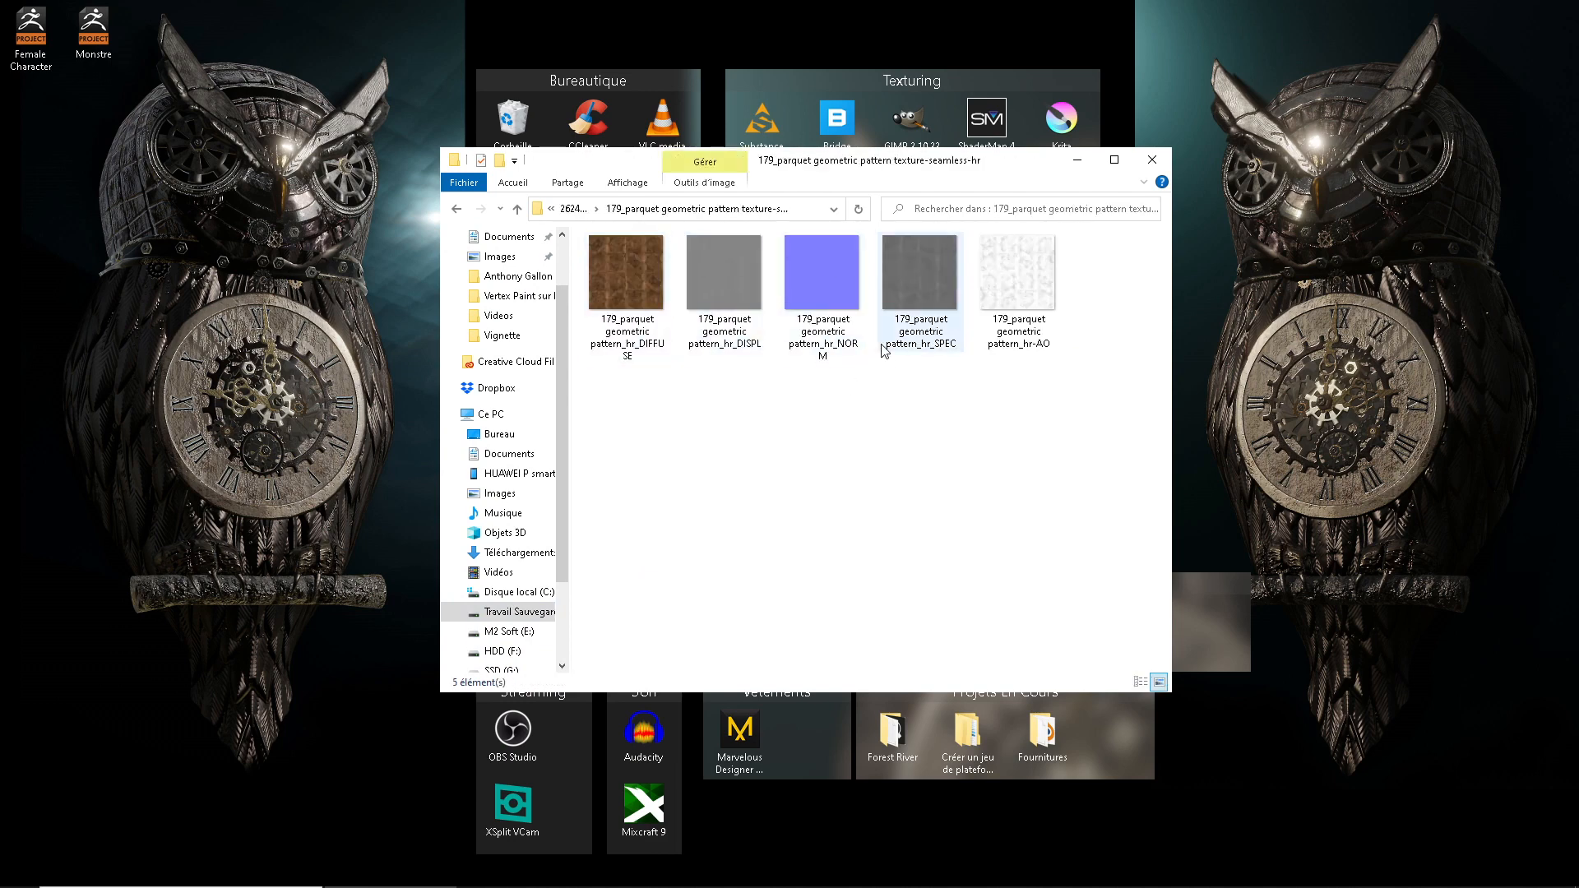
mouse_move(884, 351)
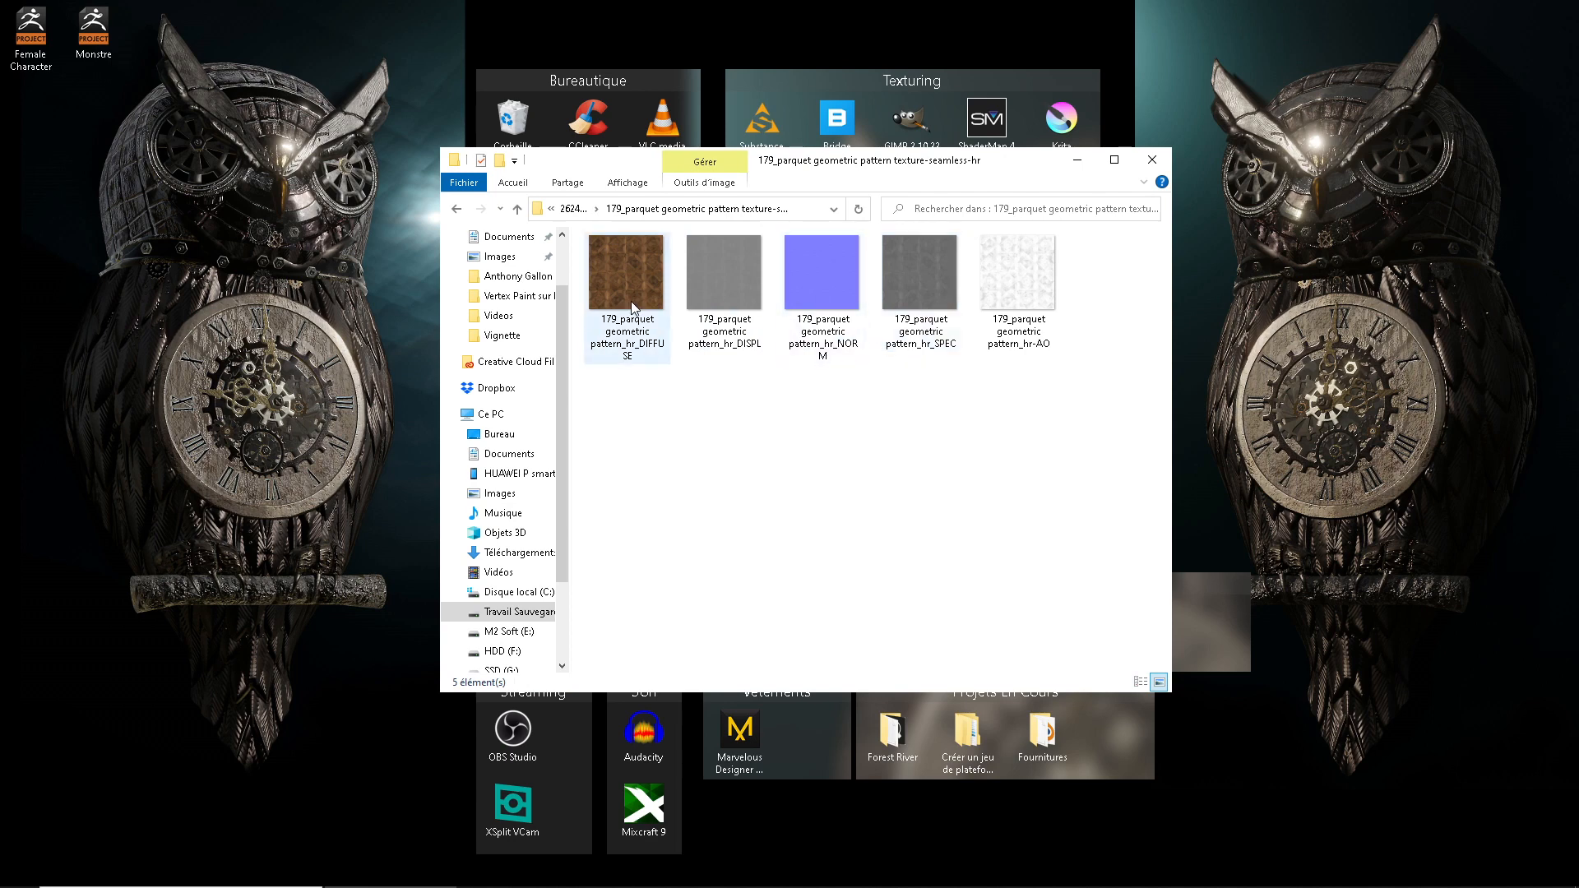
mouse_move(632, 307)
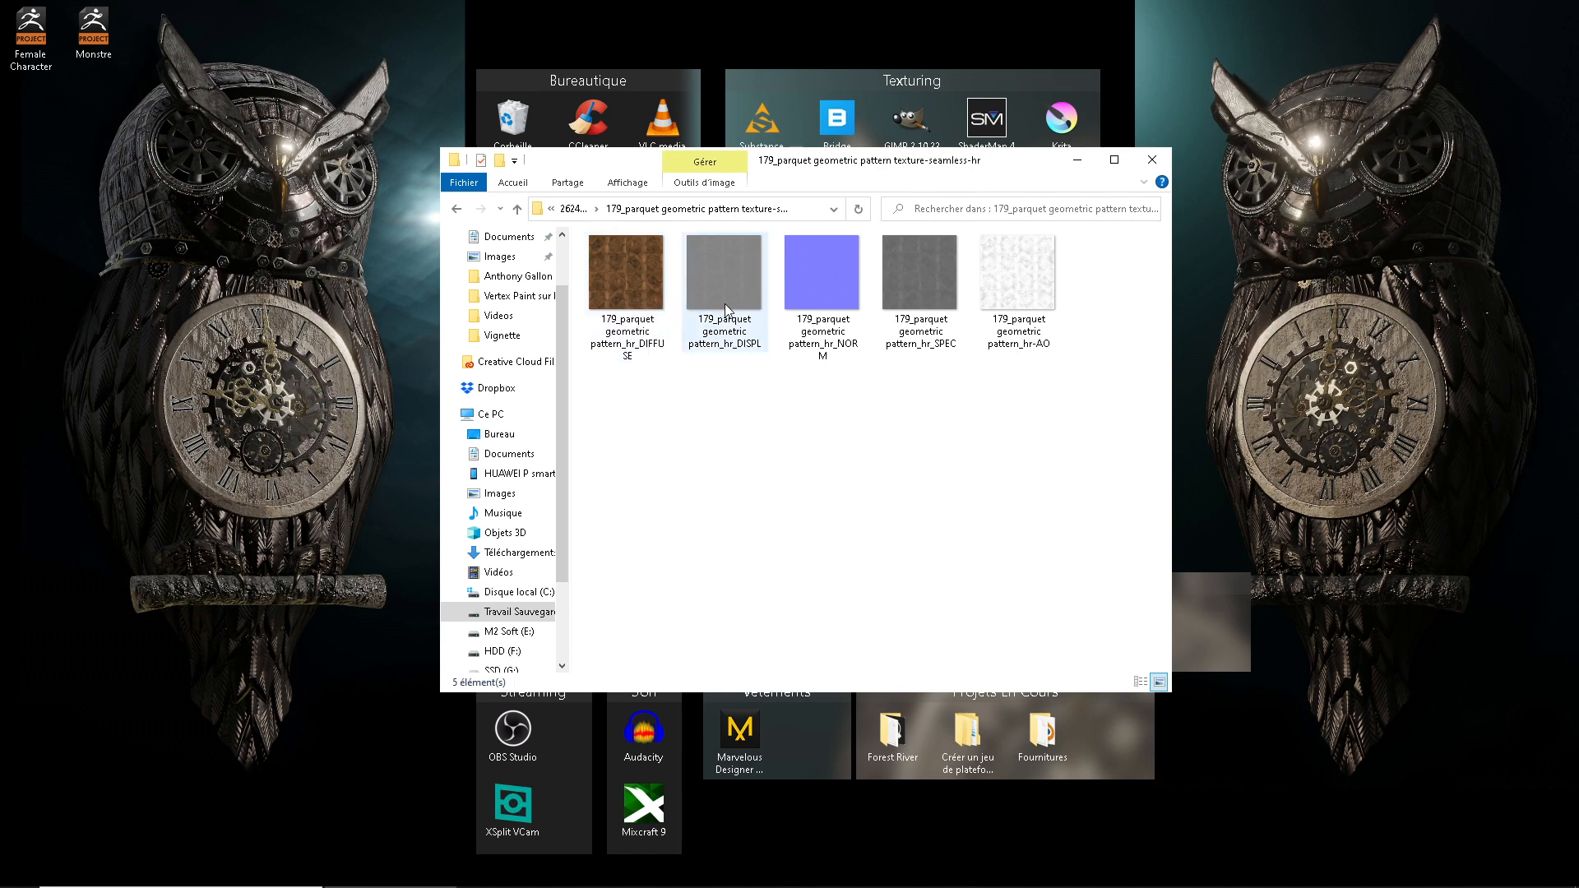
mouse_move(726, 309)
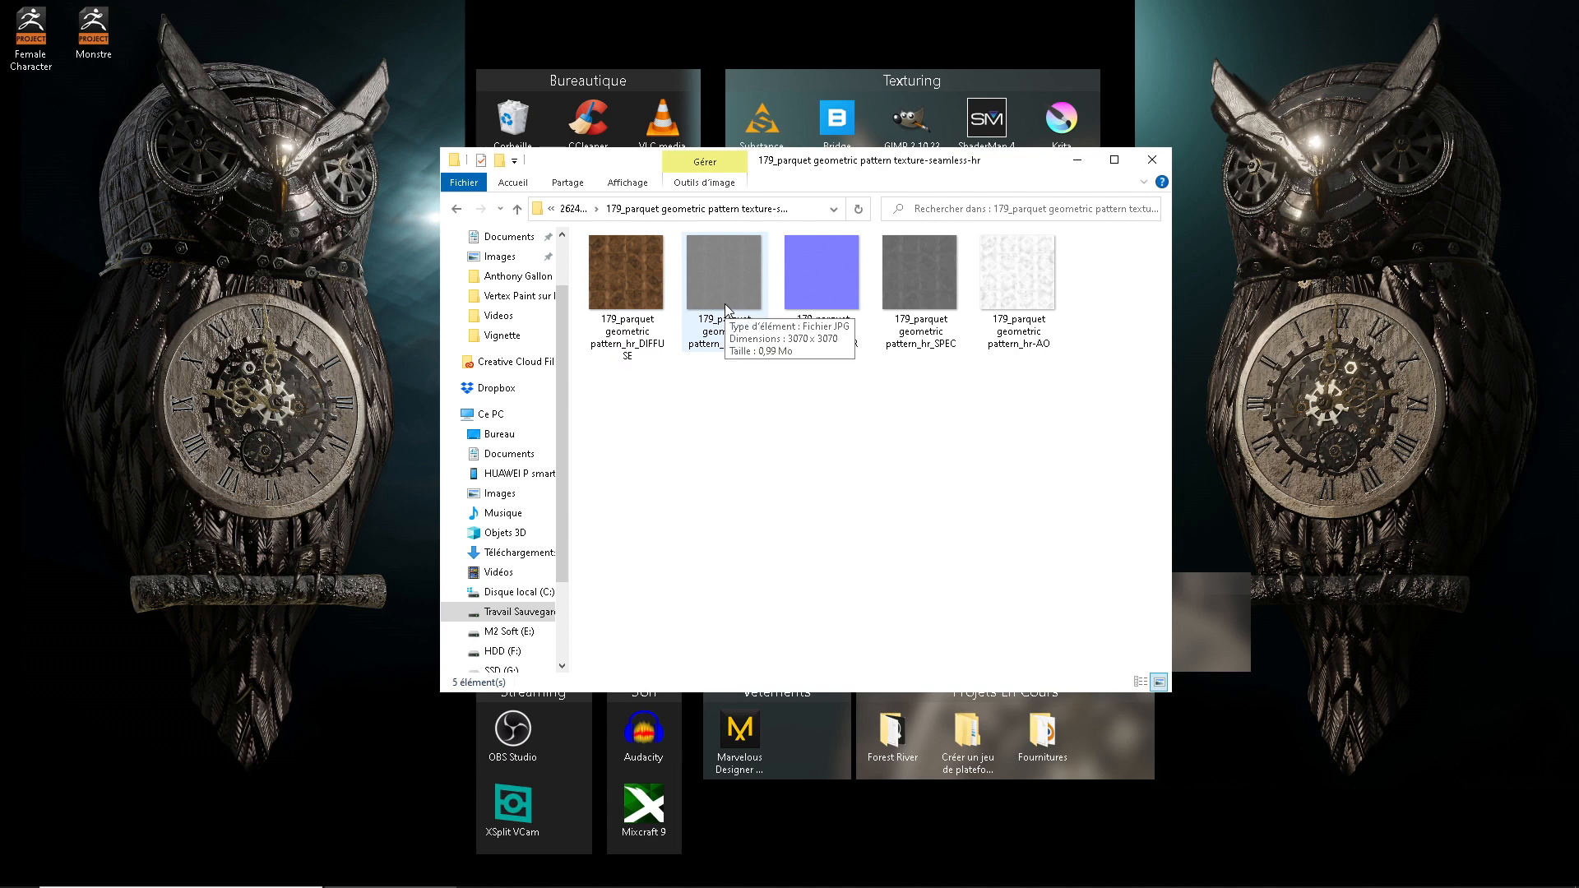
mouse_move(830, 313)
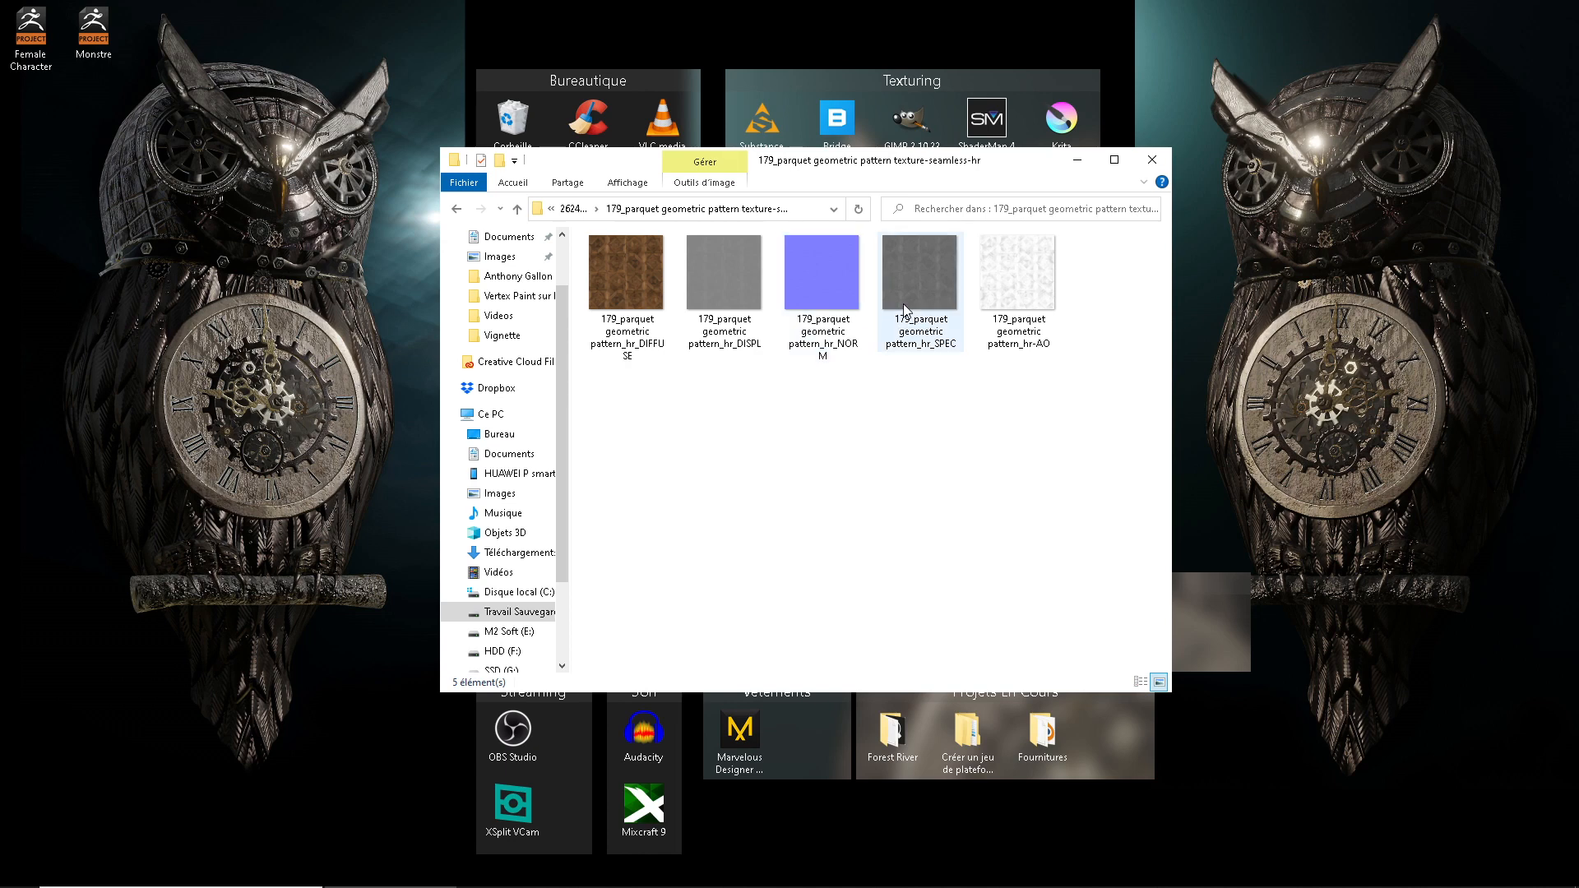
mouse_move(905, 309)
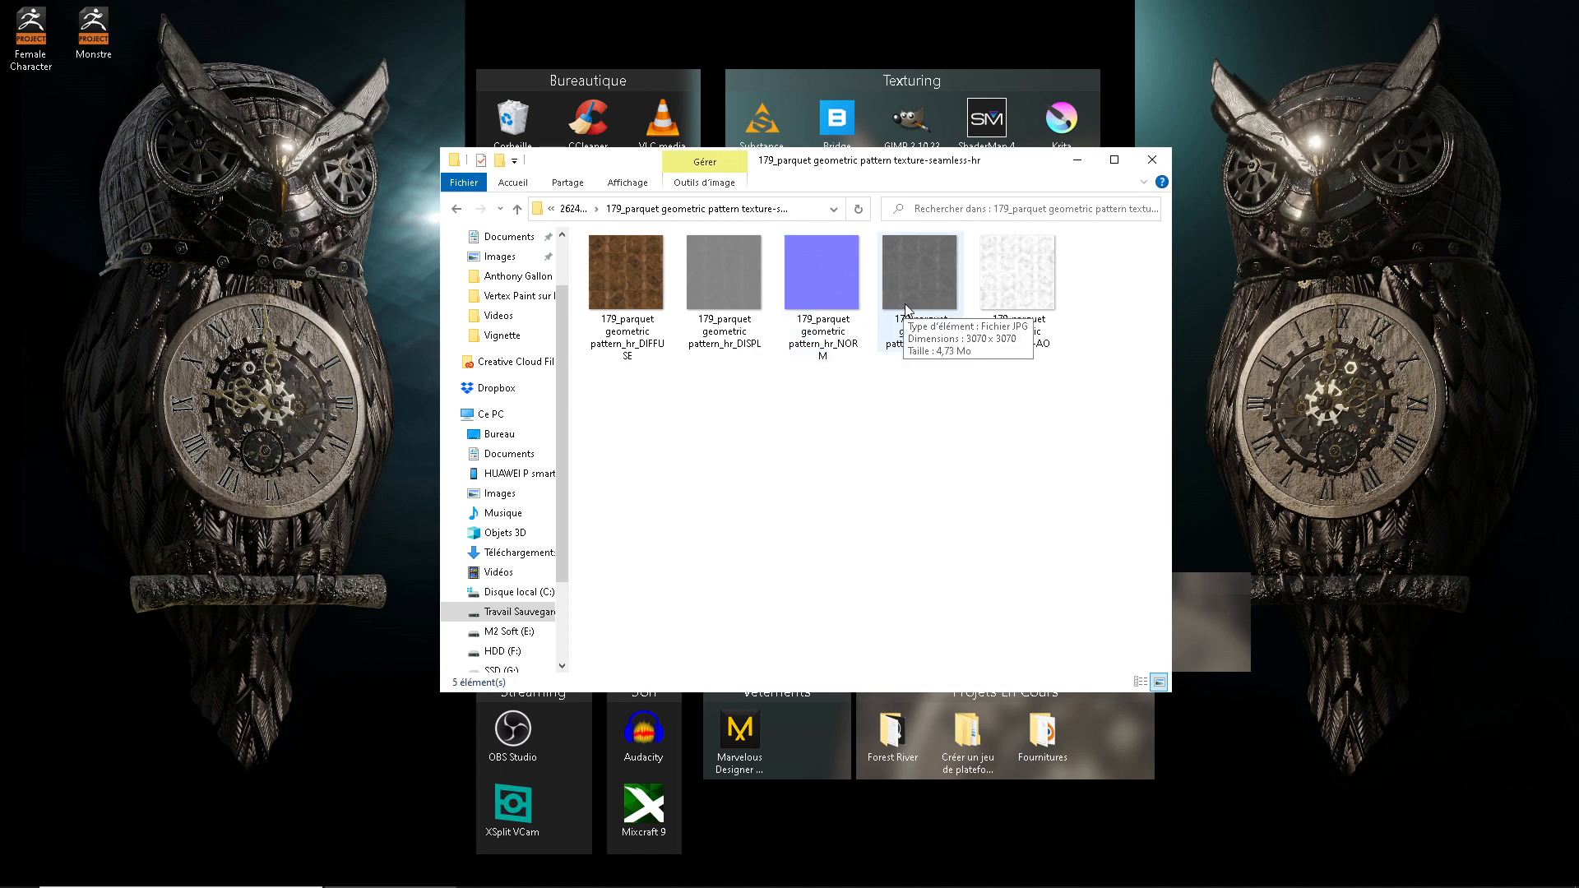
mouse_move(1022, 306)
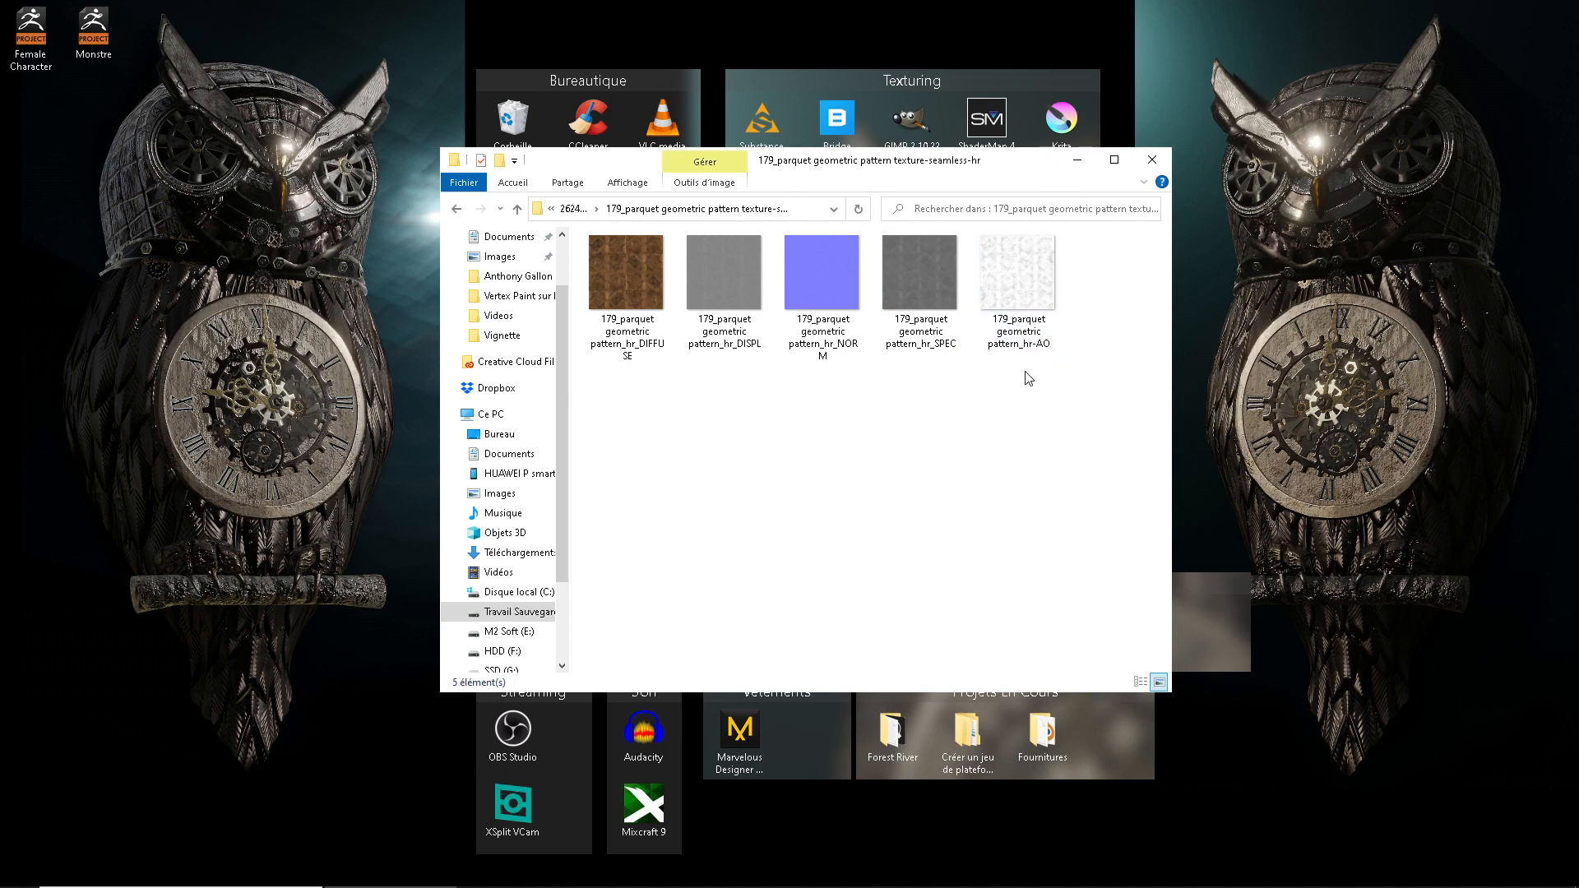
Inspect the detailed properties and previous versions of the 179_parquet geometric pattern_hr_DIFFUSE image, leaving the properties closed.
right_click(645, 298)
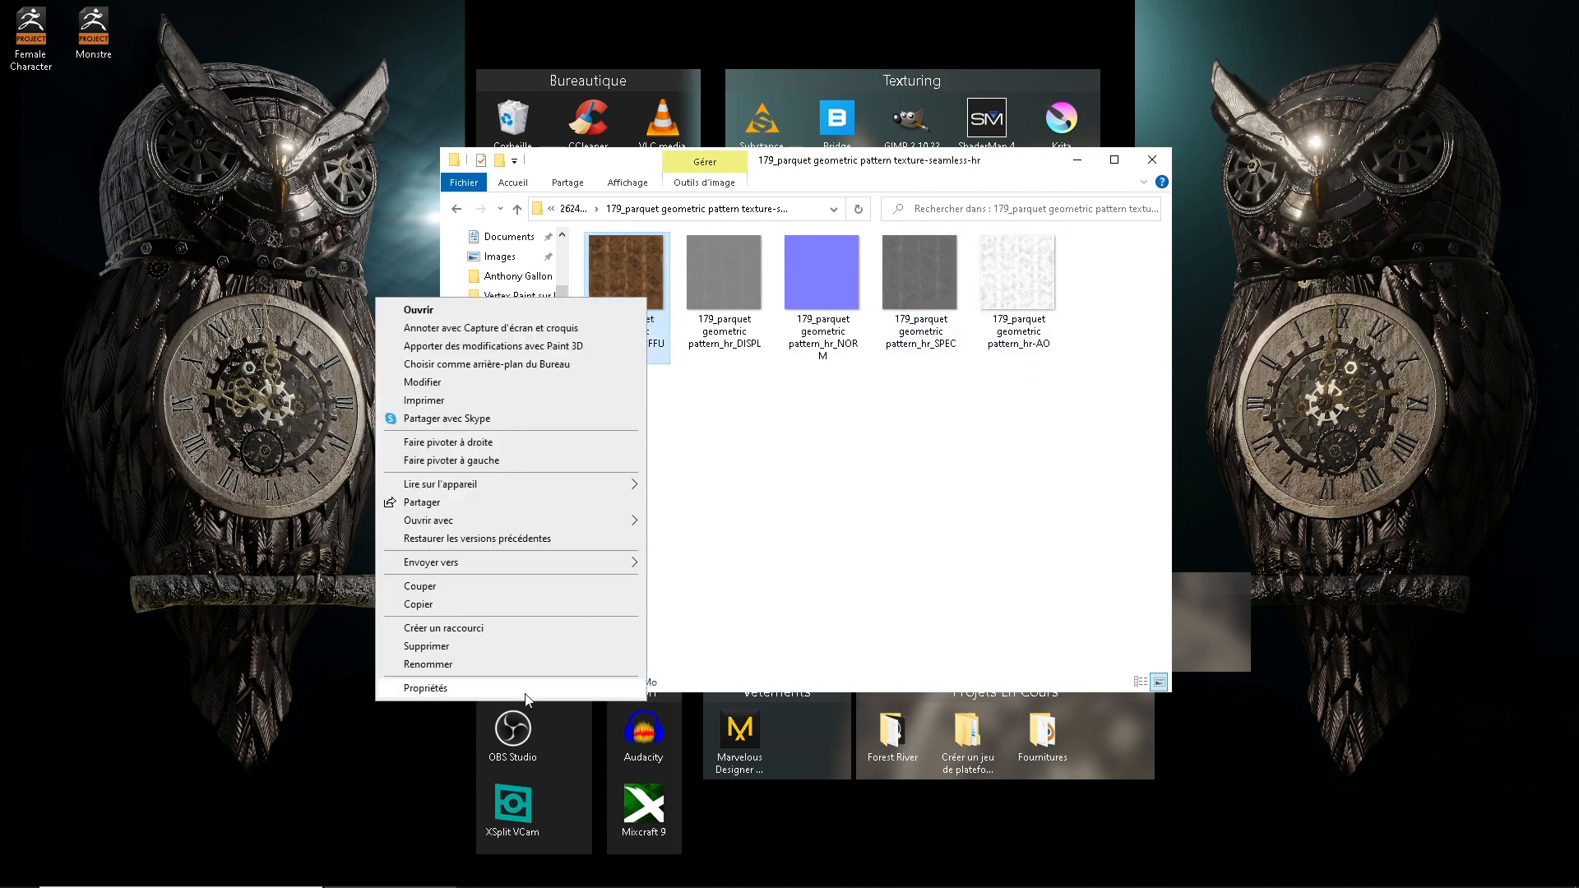
left_click(537, 690)
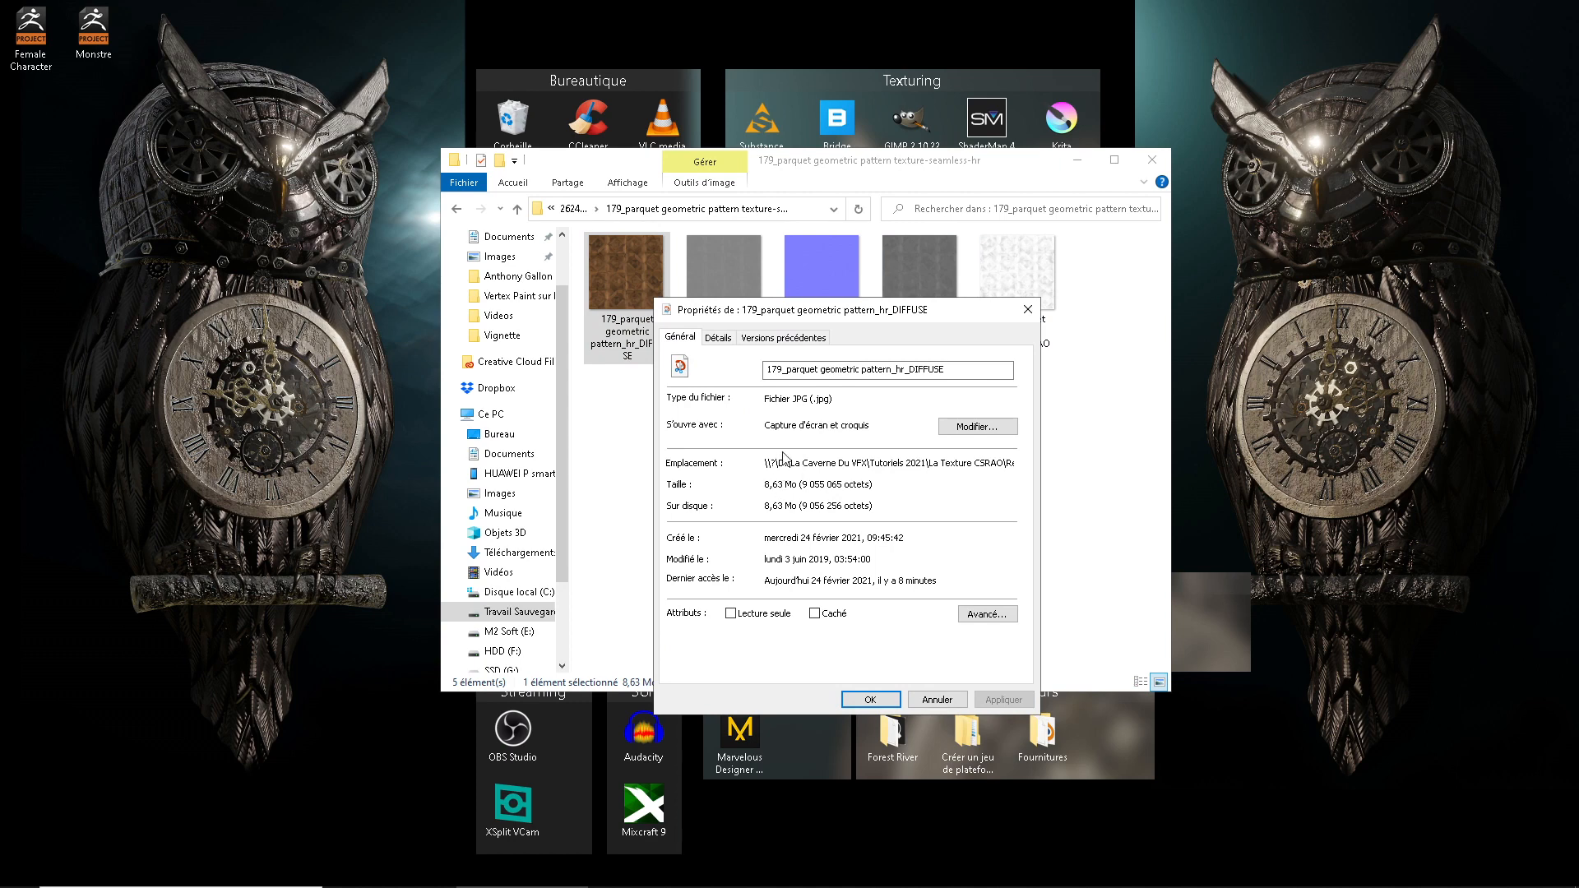
left_click(718, 338)
scroll(900, 503, "down", 1)
scroll(900, 503, "down", 1)
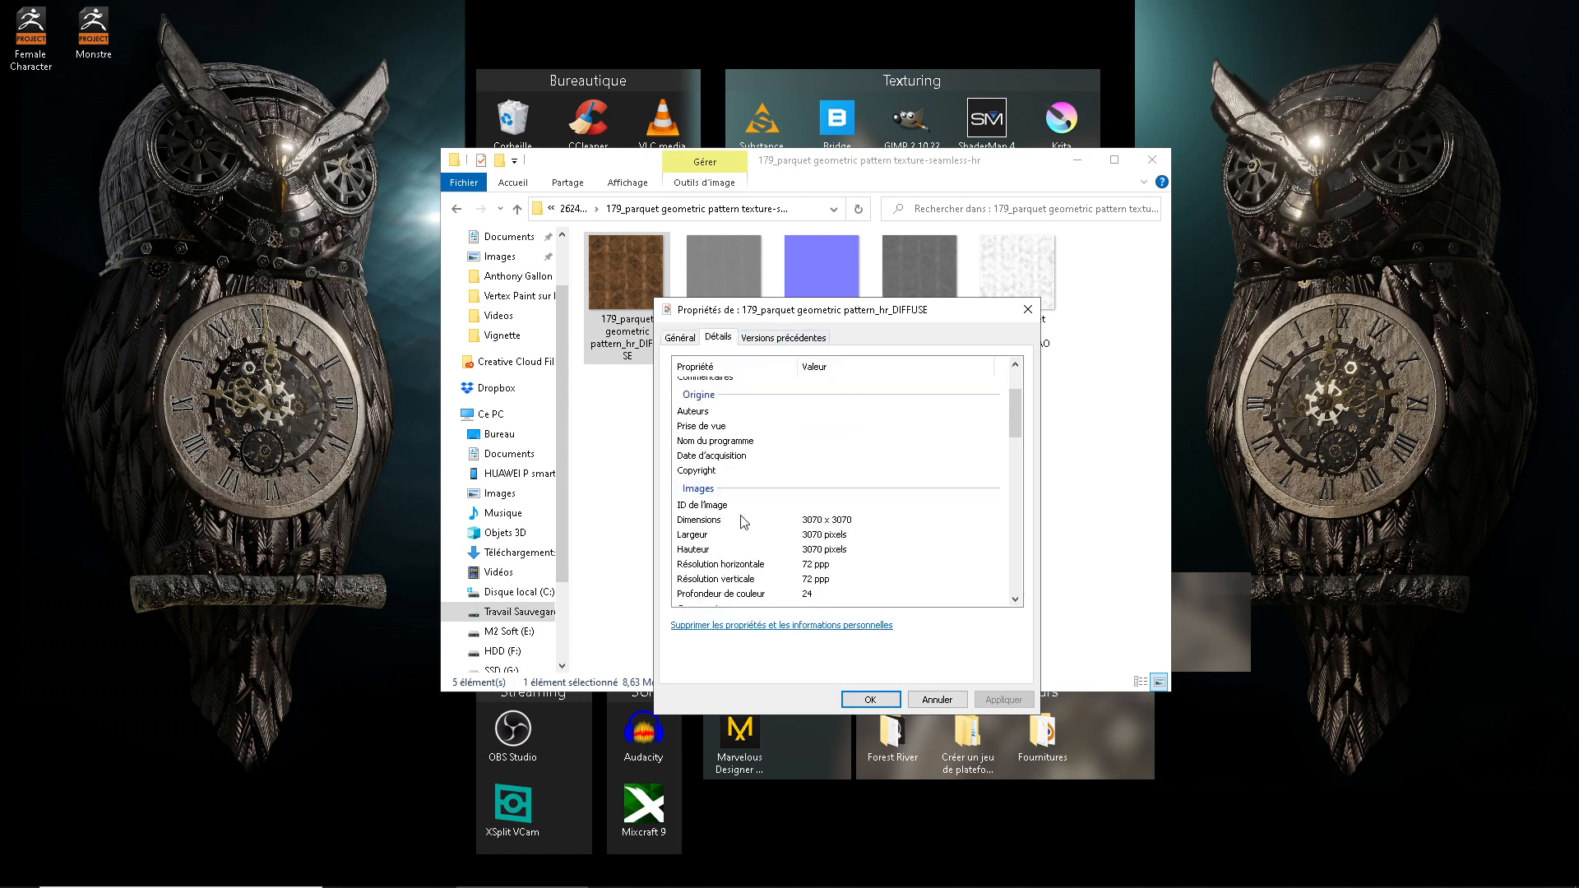
scroll(832, 539, "down", 1)
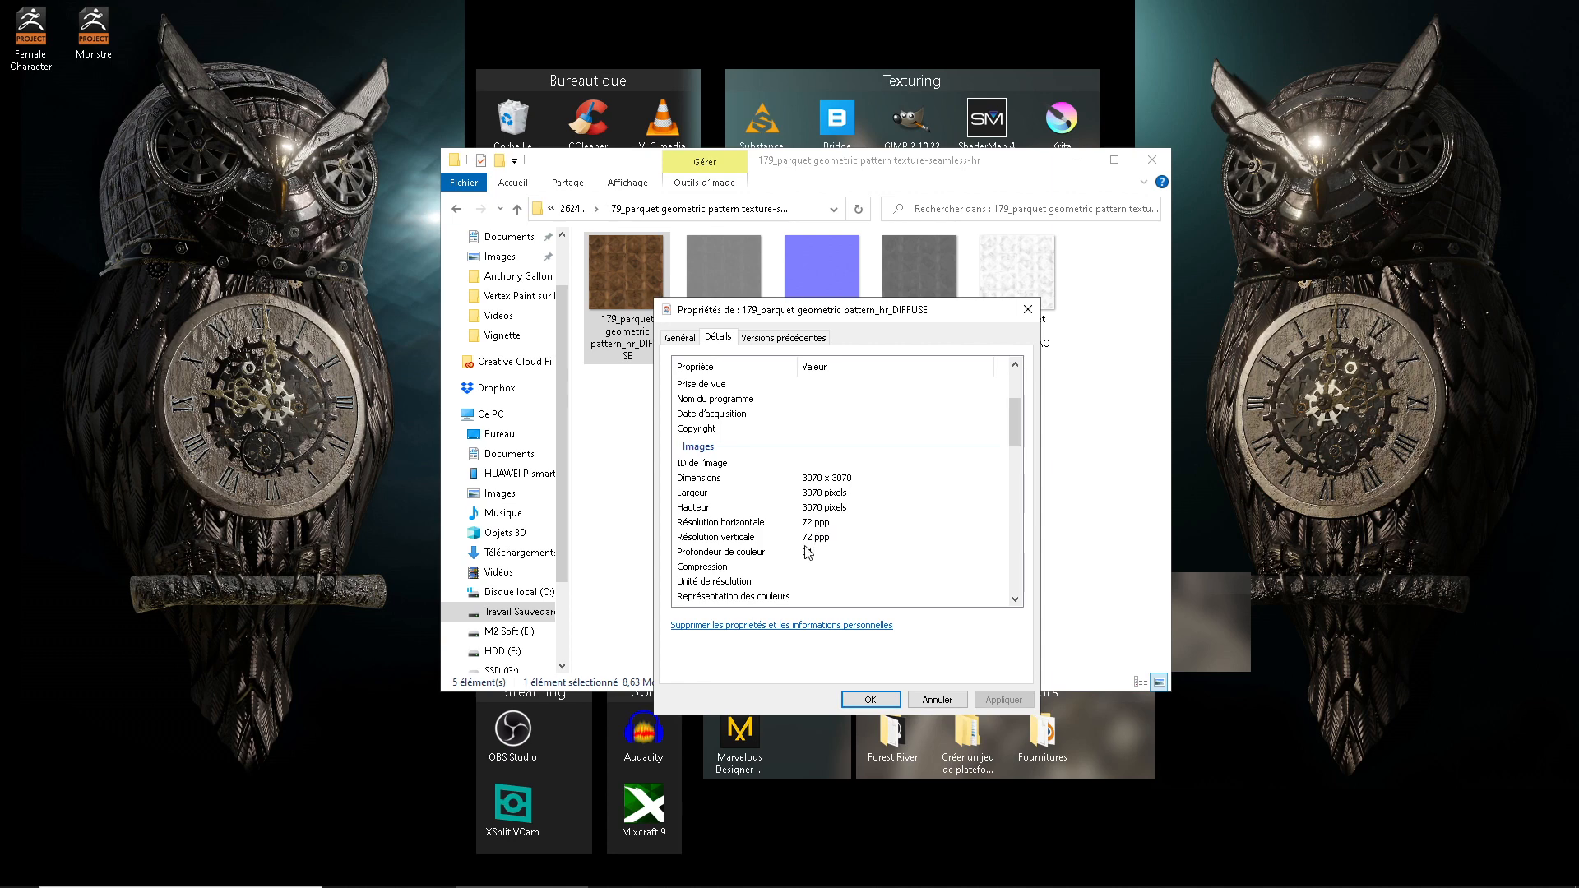
scroll(824, 541, "down", 5)
scroll(823, 539, "down", 6)
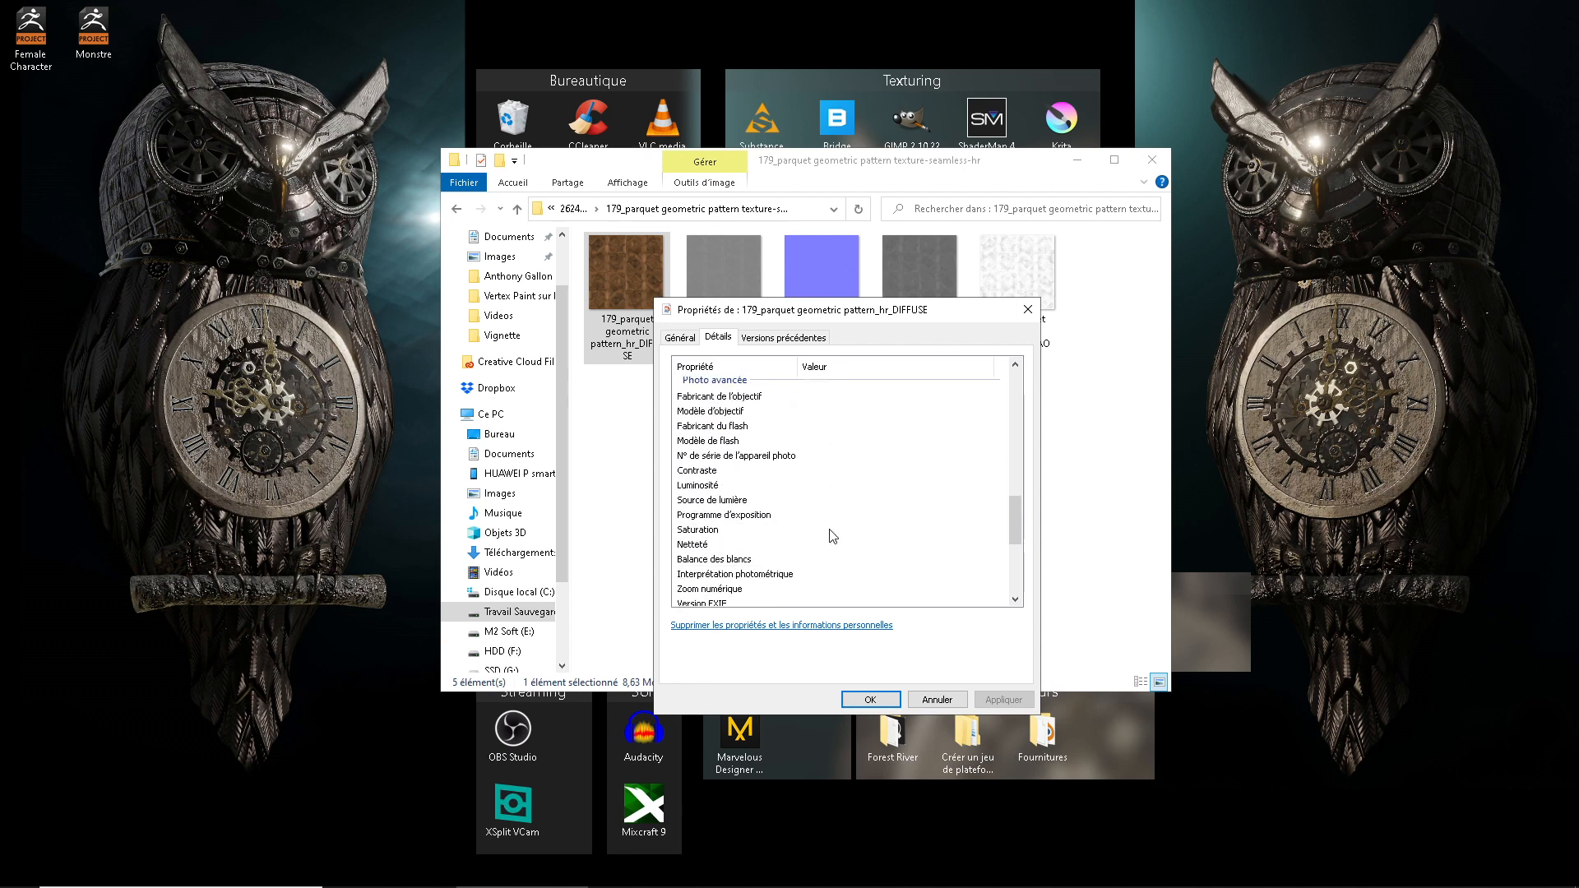
left_click(831, 502)
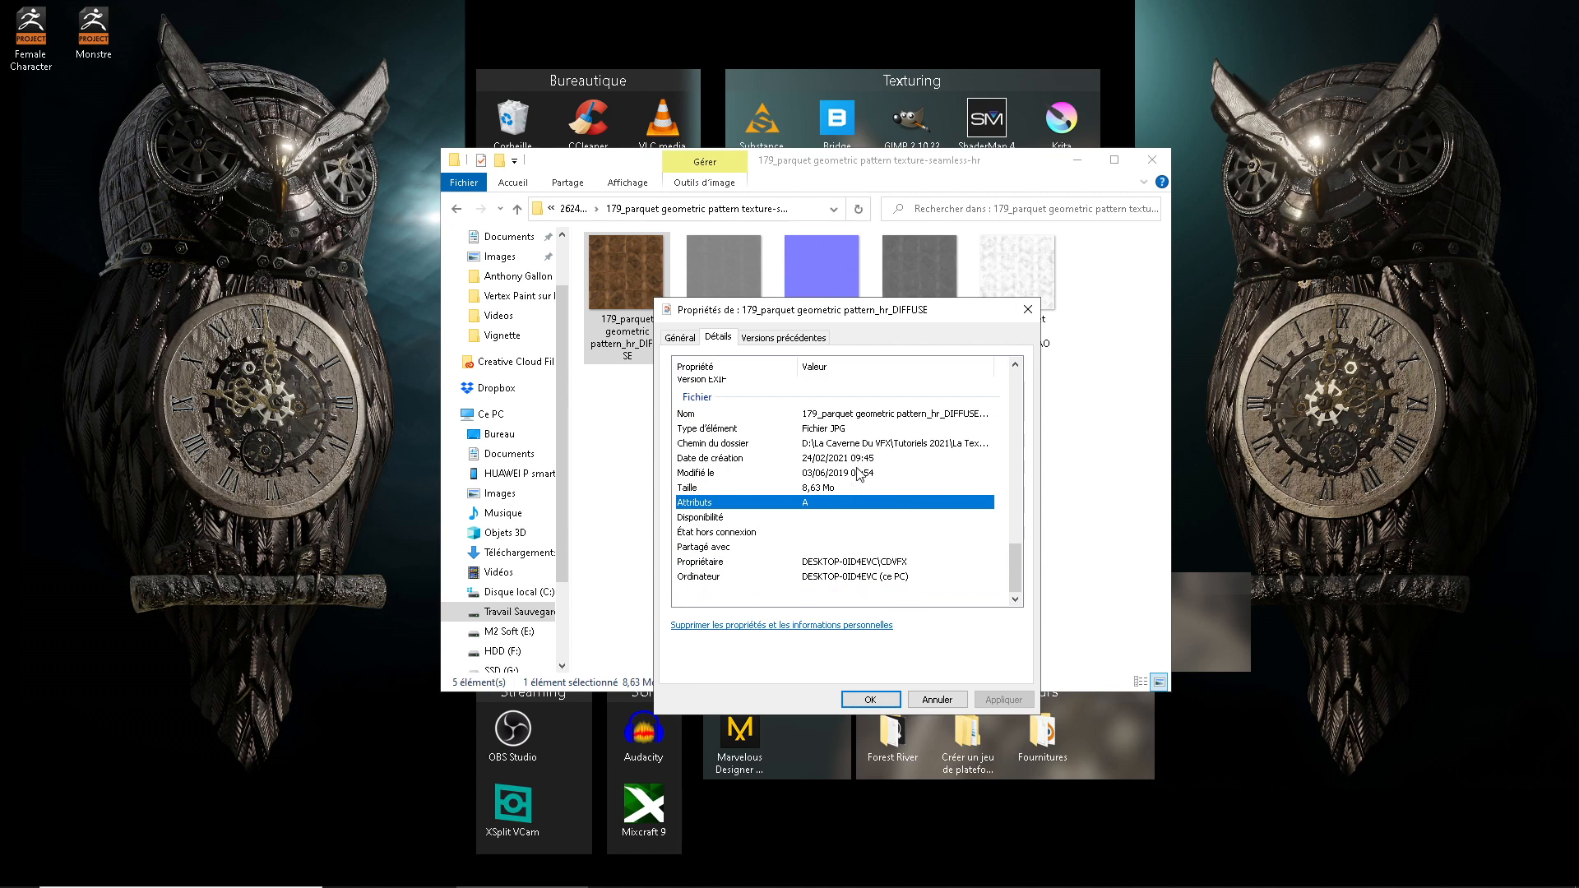
scroll(905, 442, "up", 10)
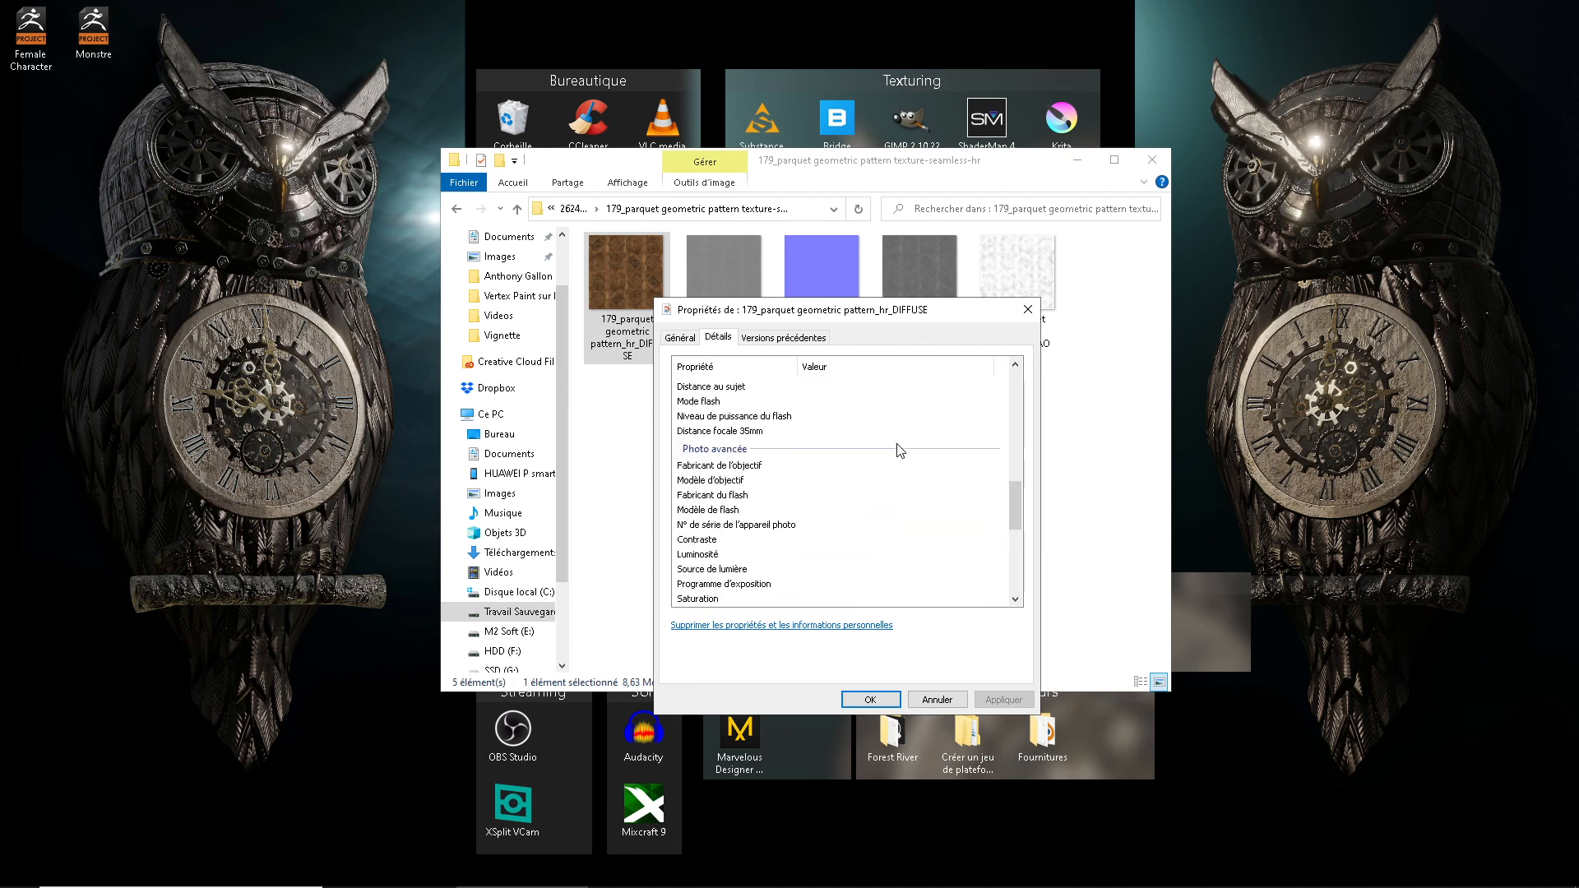
scroll(851, 467, "up", 5)
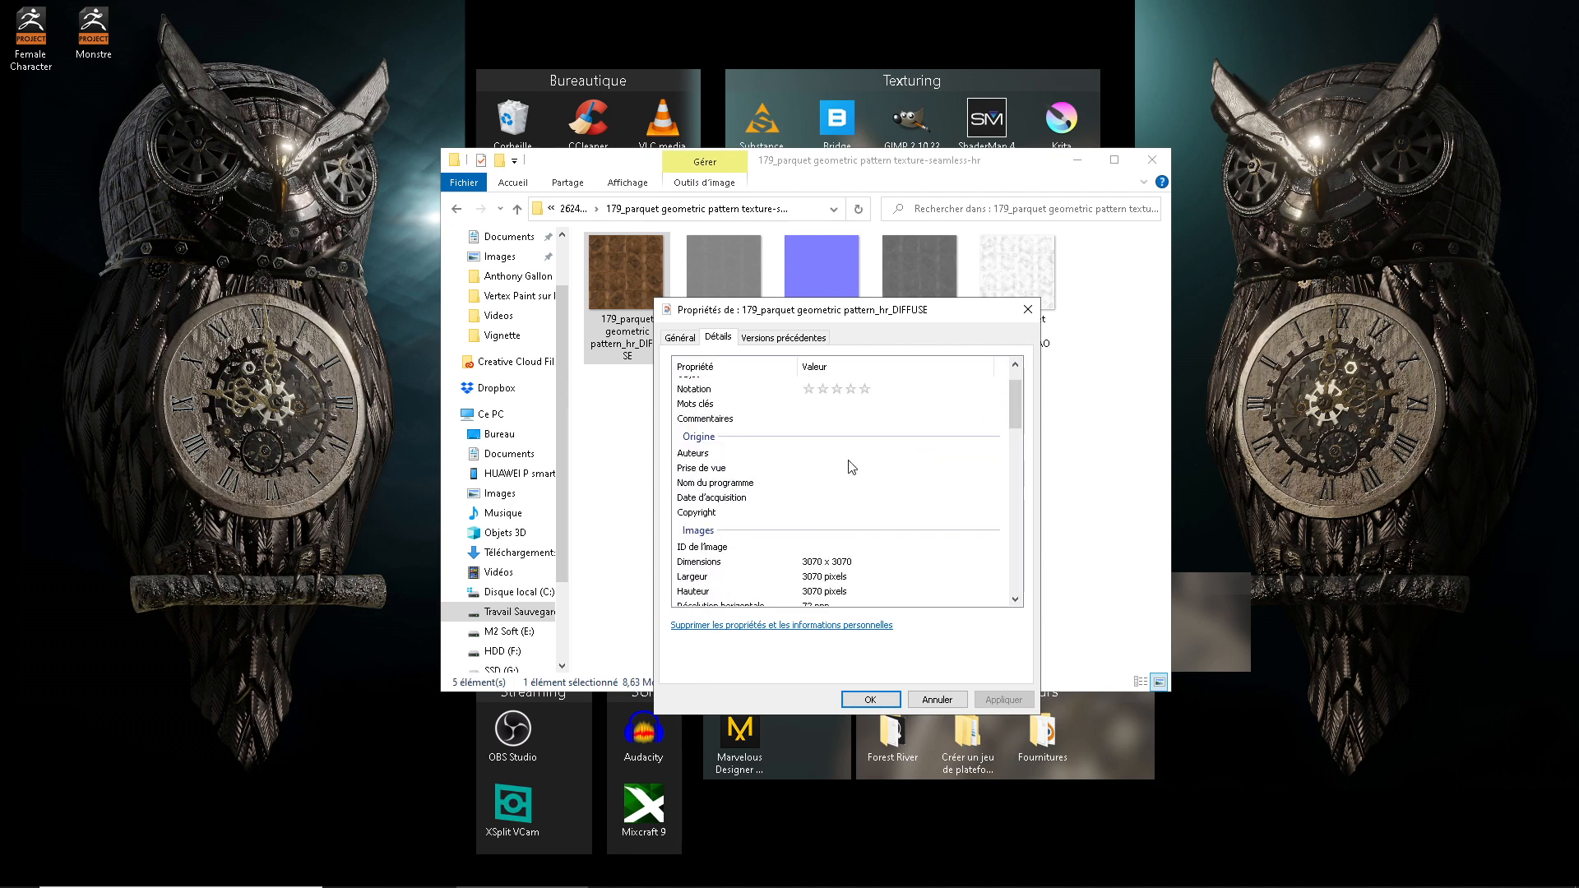
left_click(807, 338)
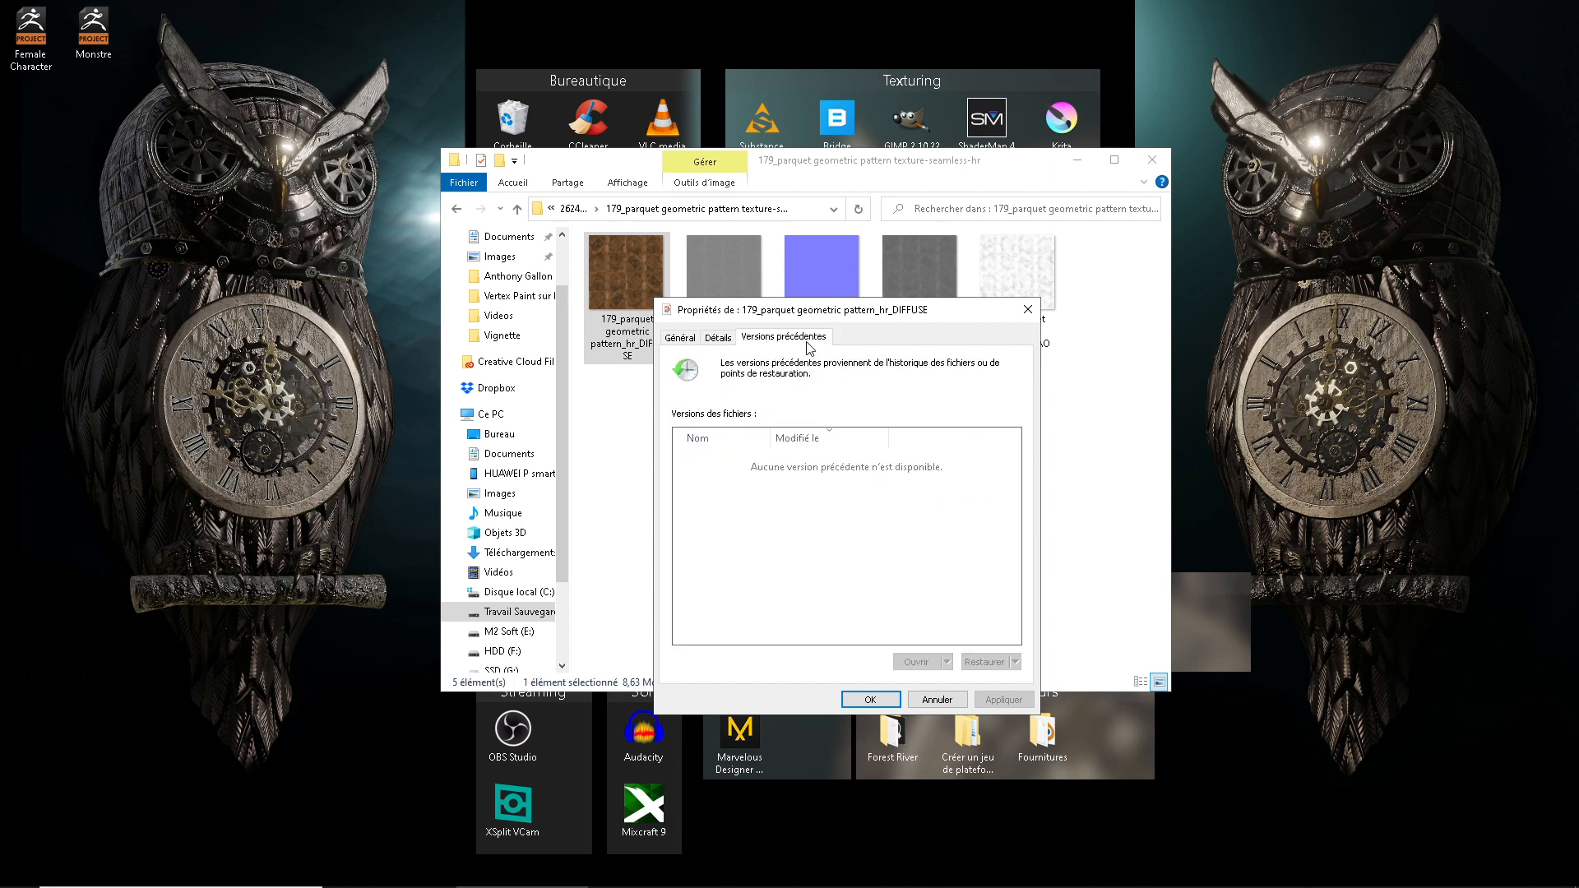
left_click(1026, 310)
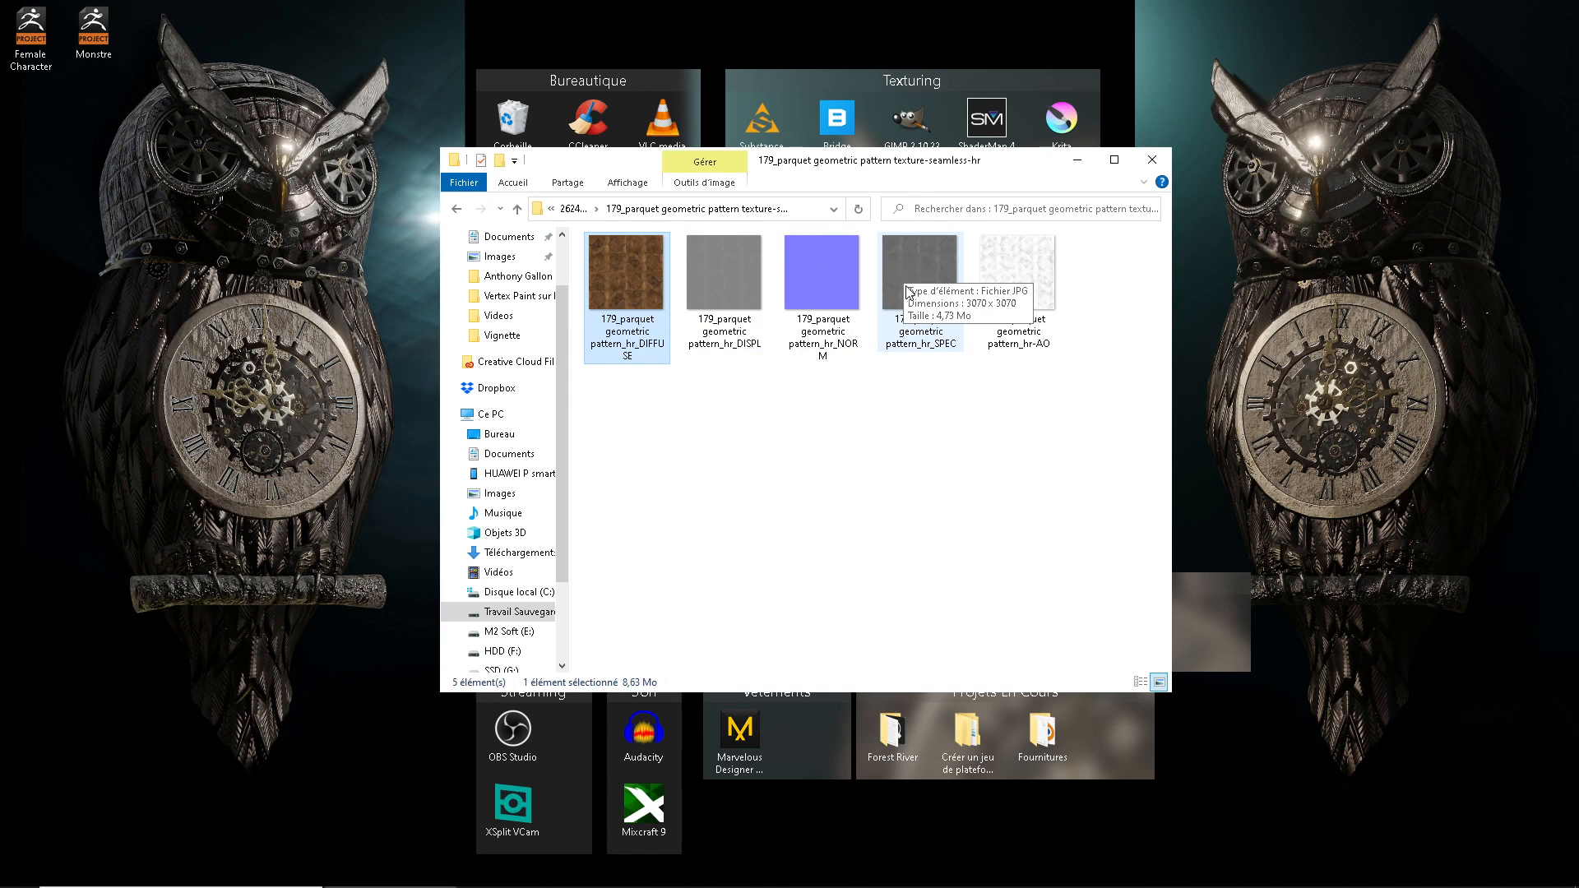
Switch to Photoshop and start opening an existing file from the Travail Sauvegardé (D:) drive.
key("super")
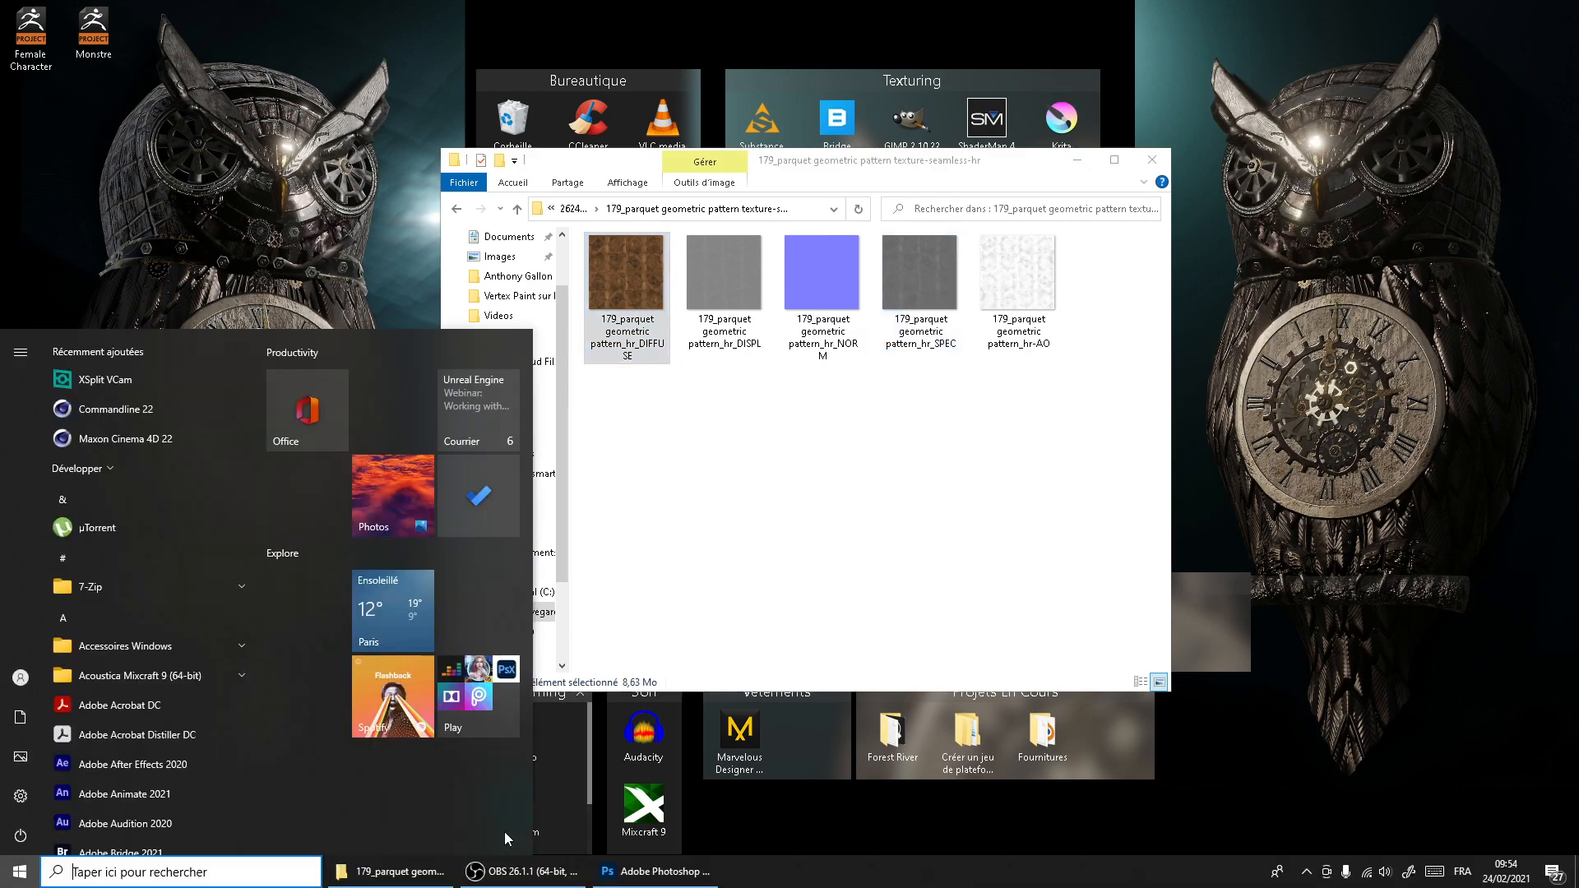
left_click(649, 873)
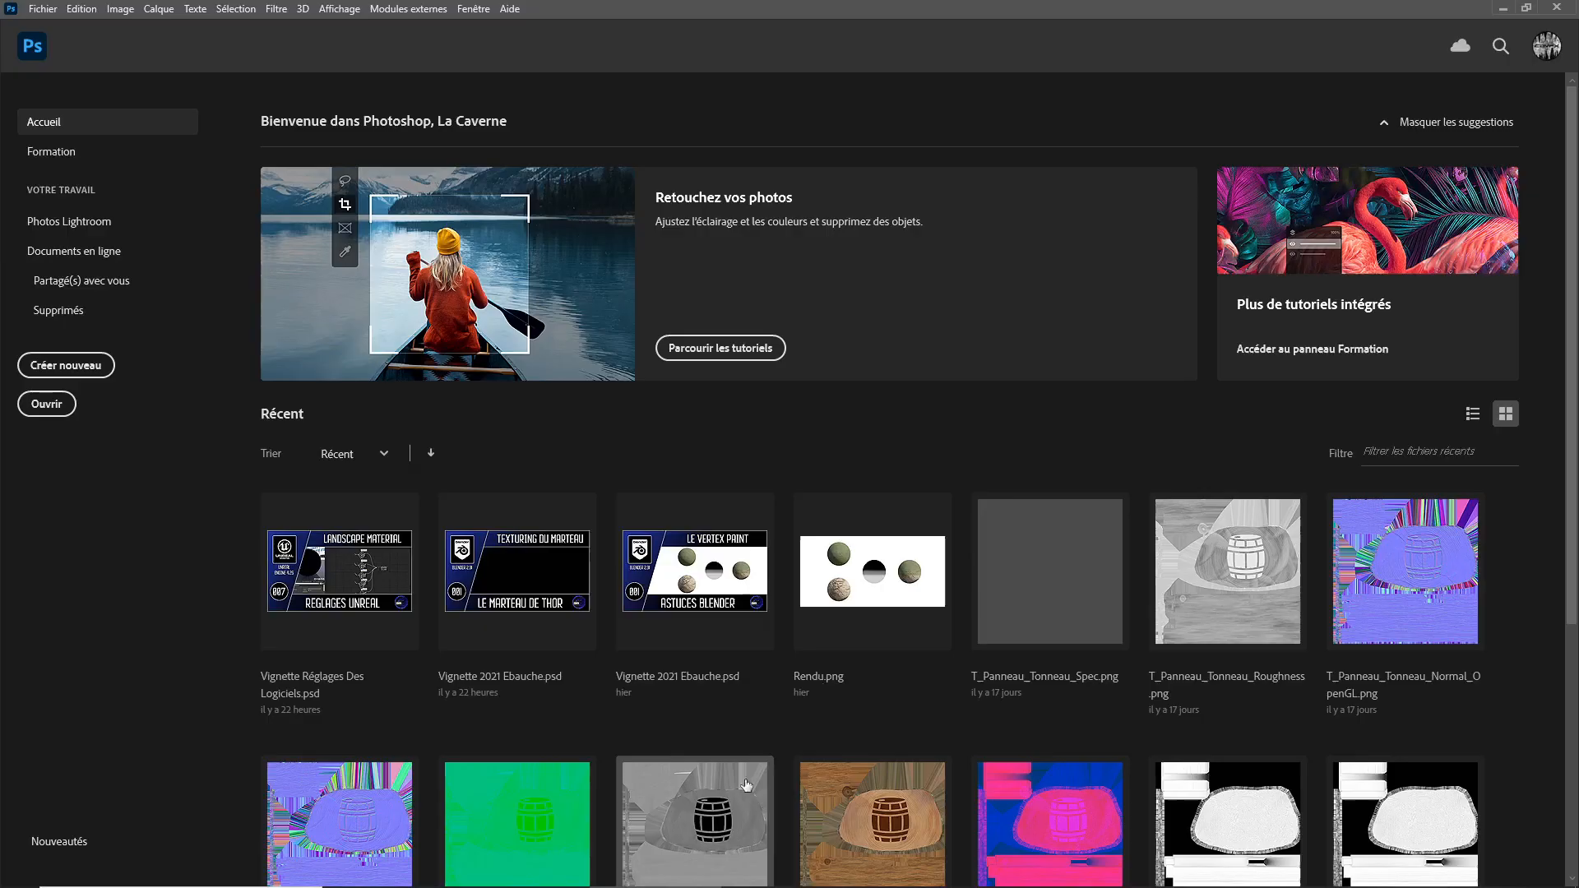
left_click(38, 413)
scroll(99, 298, "down", 3)
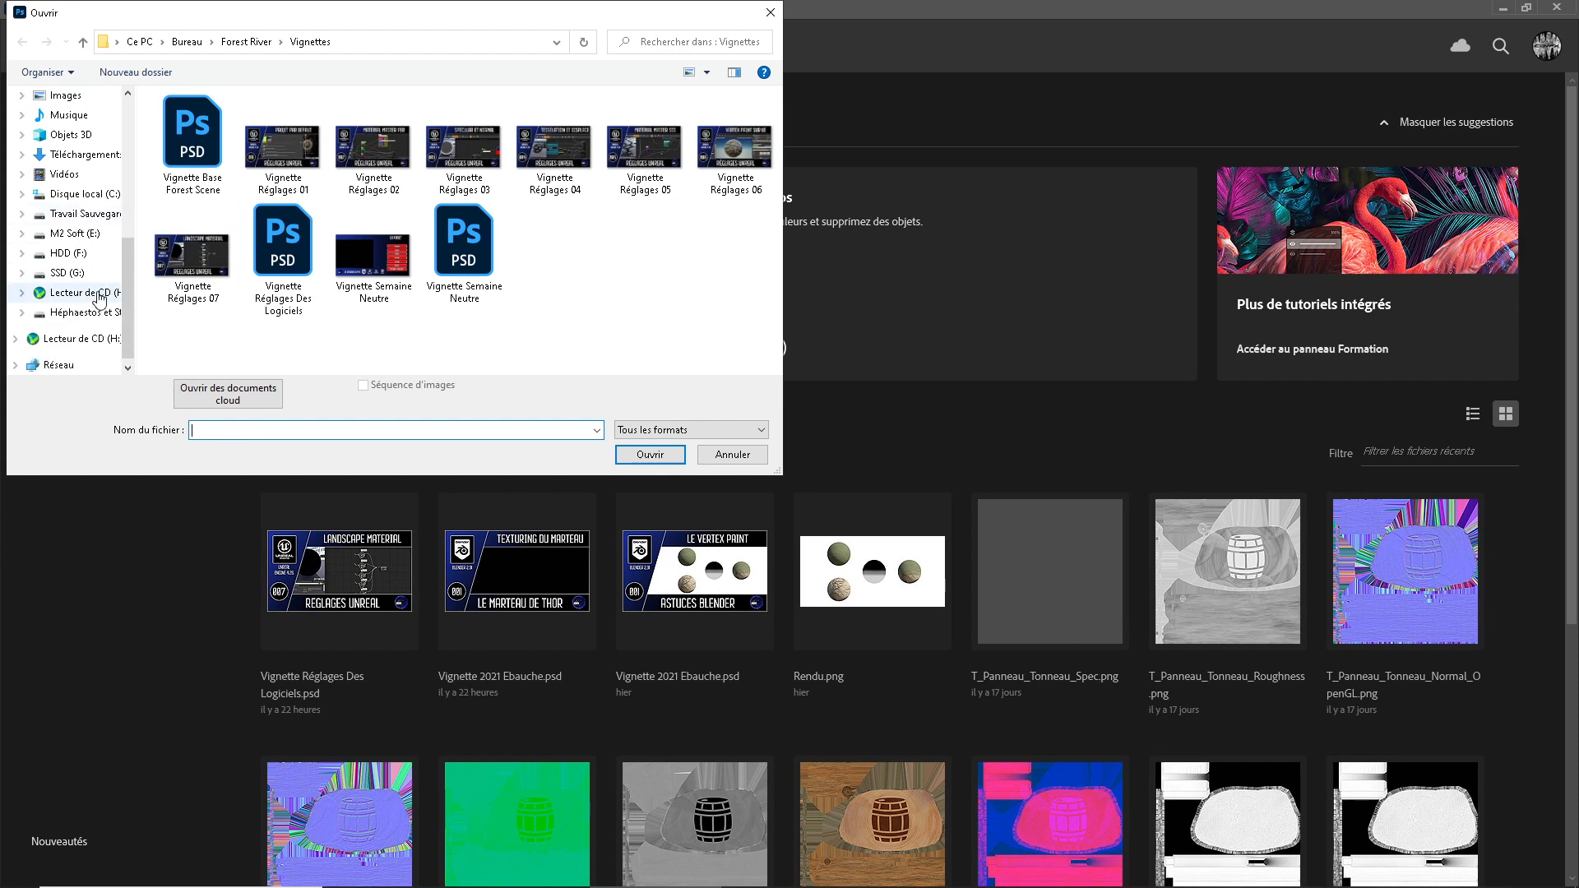
left_click(70, 253)
left_click(93, 213)
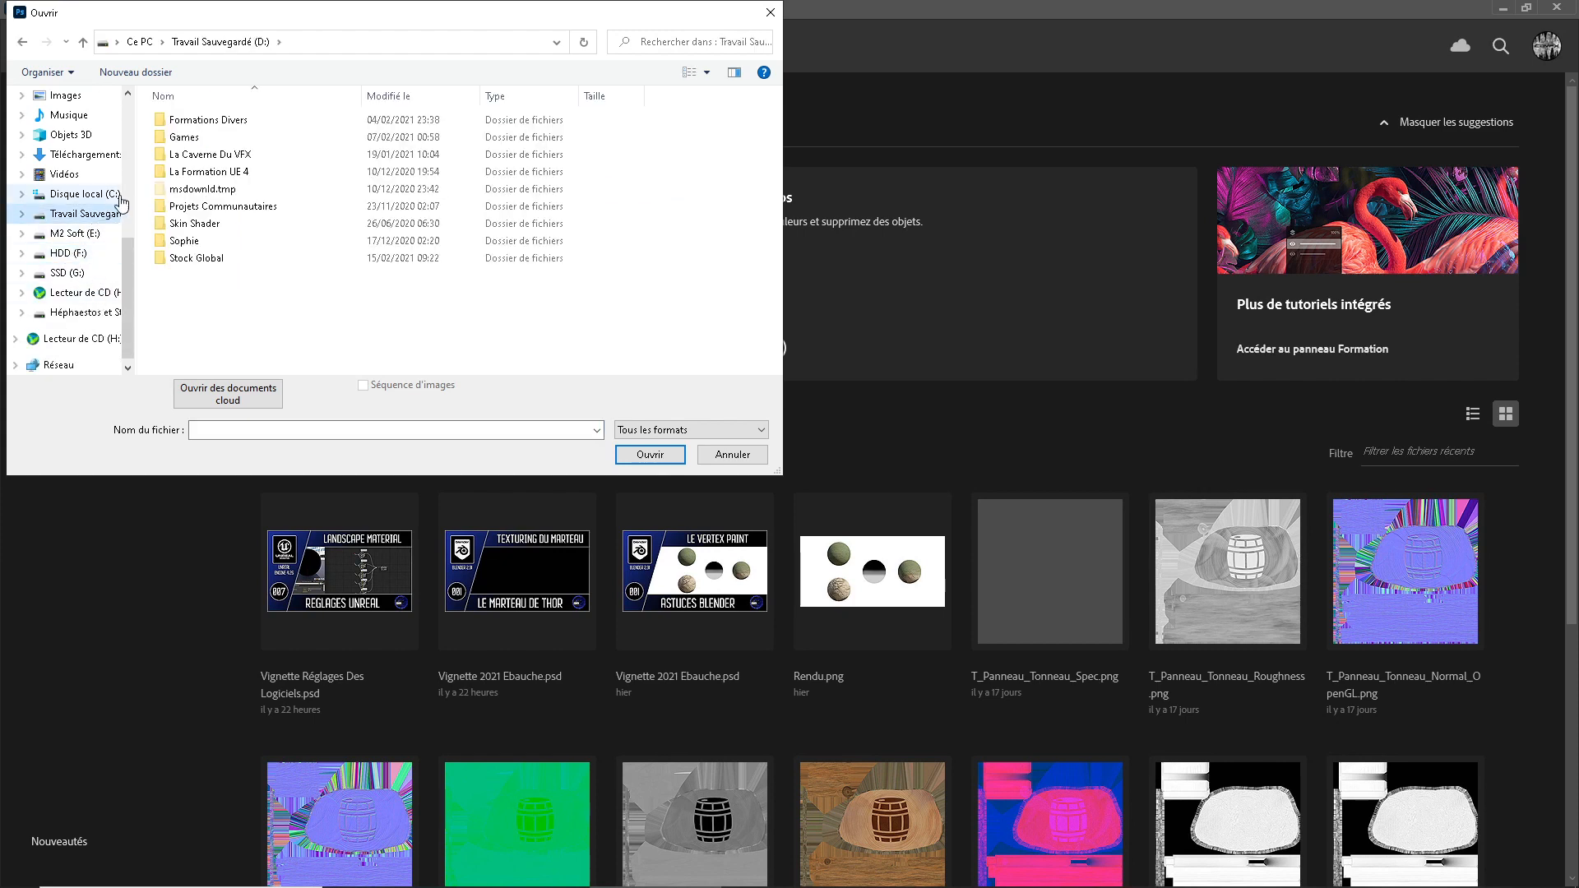
Open 179_parquet geometric pattern_hr_SPEC from the parquet texture folder in La Caverne Du VFX > Tutoriels 2021 > La Texture CSRAO > Ressources.
double_click(231, 155)
double_click(201, 274)
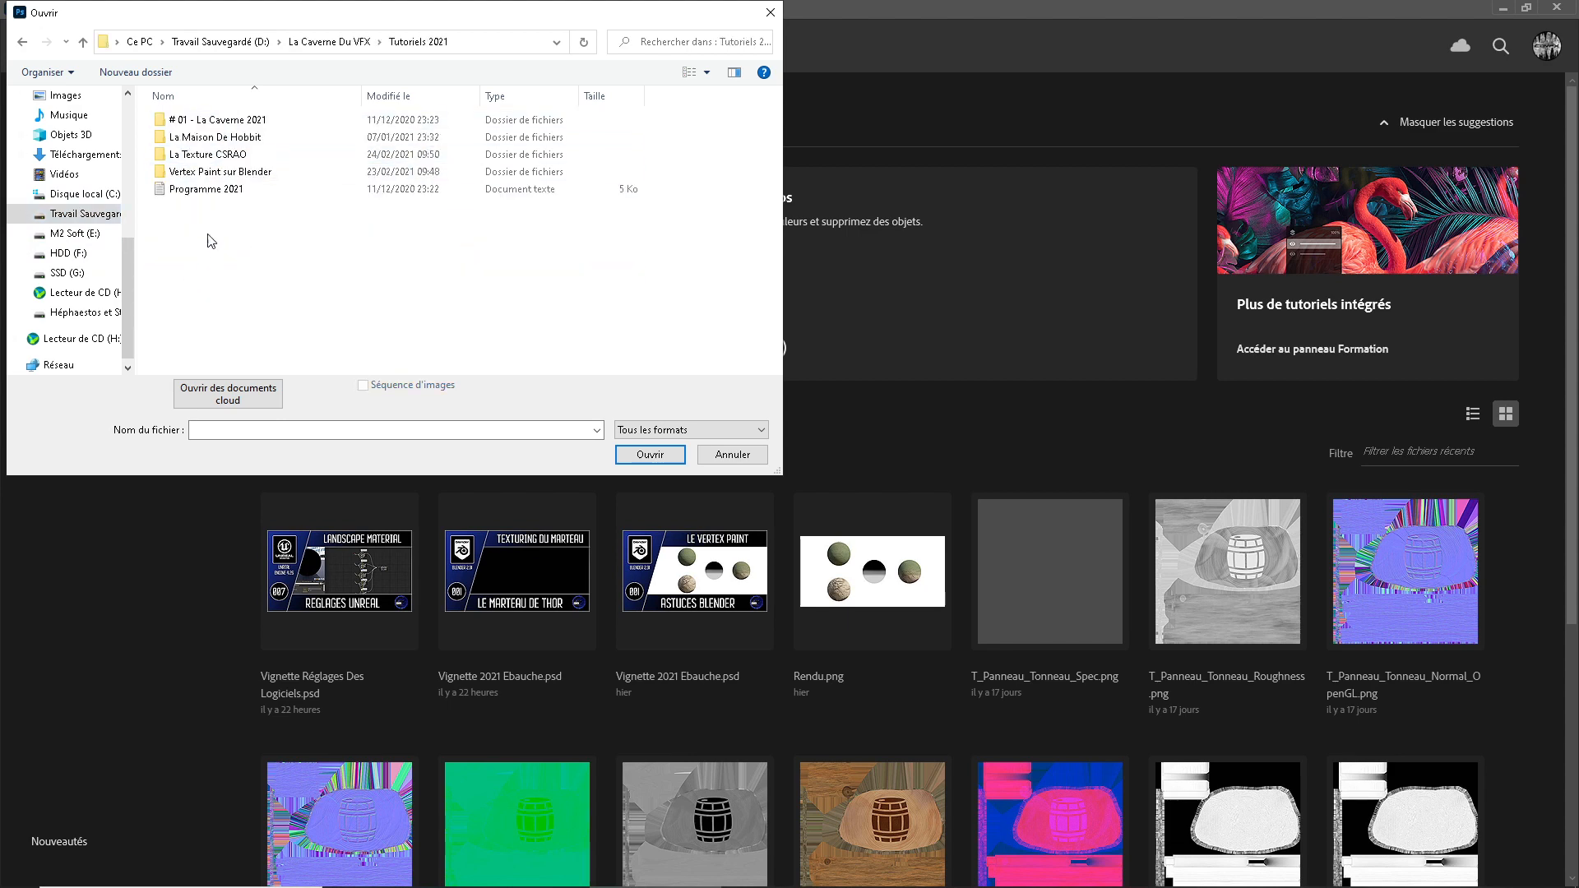
left_click(229, 157)
double_click(229, 157)
double_click(197, 132)
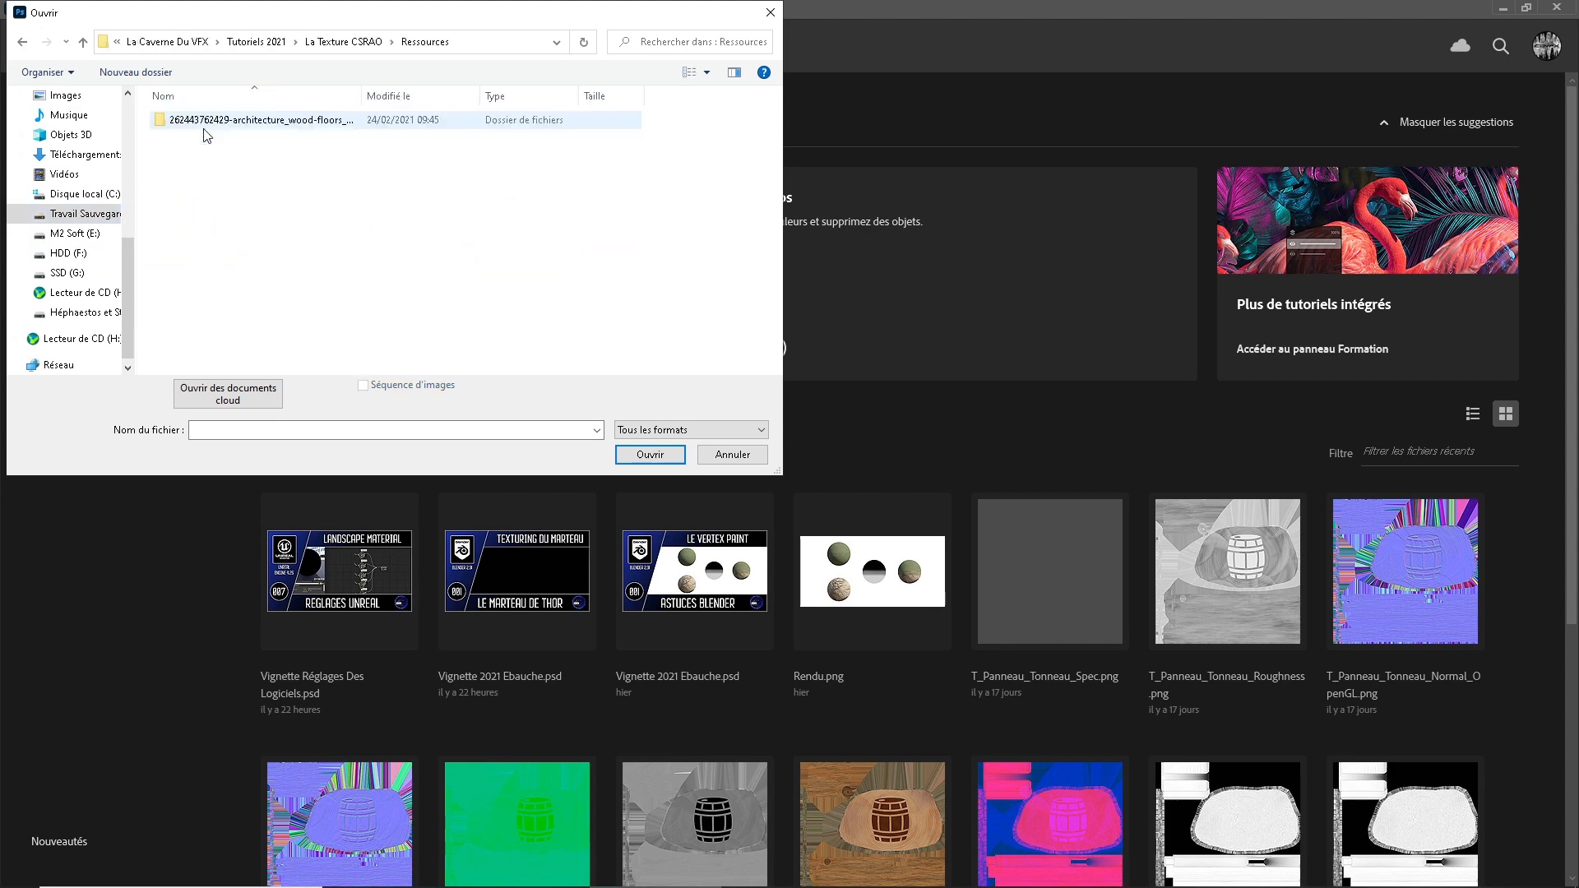
double_click(294, 121)
double_click(294, 122)
left_click(453, 153)
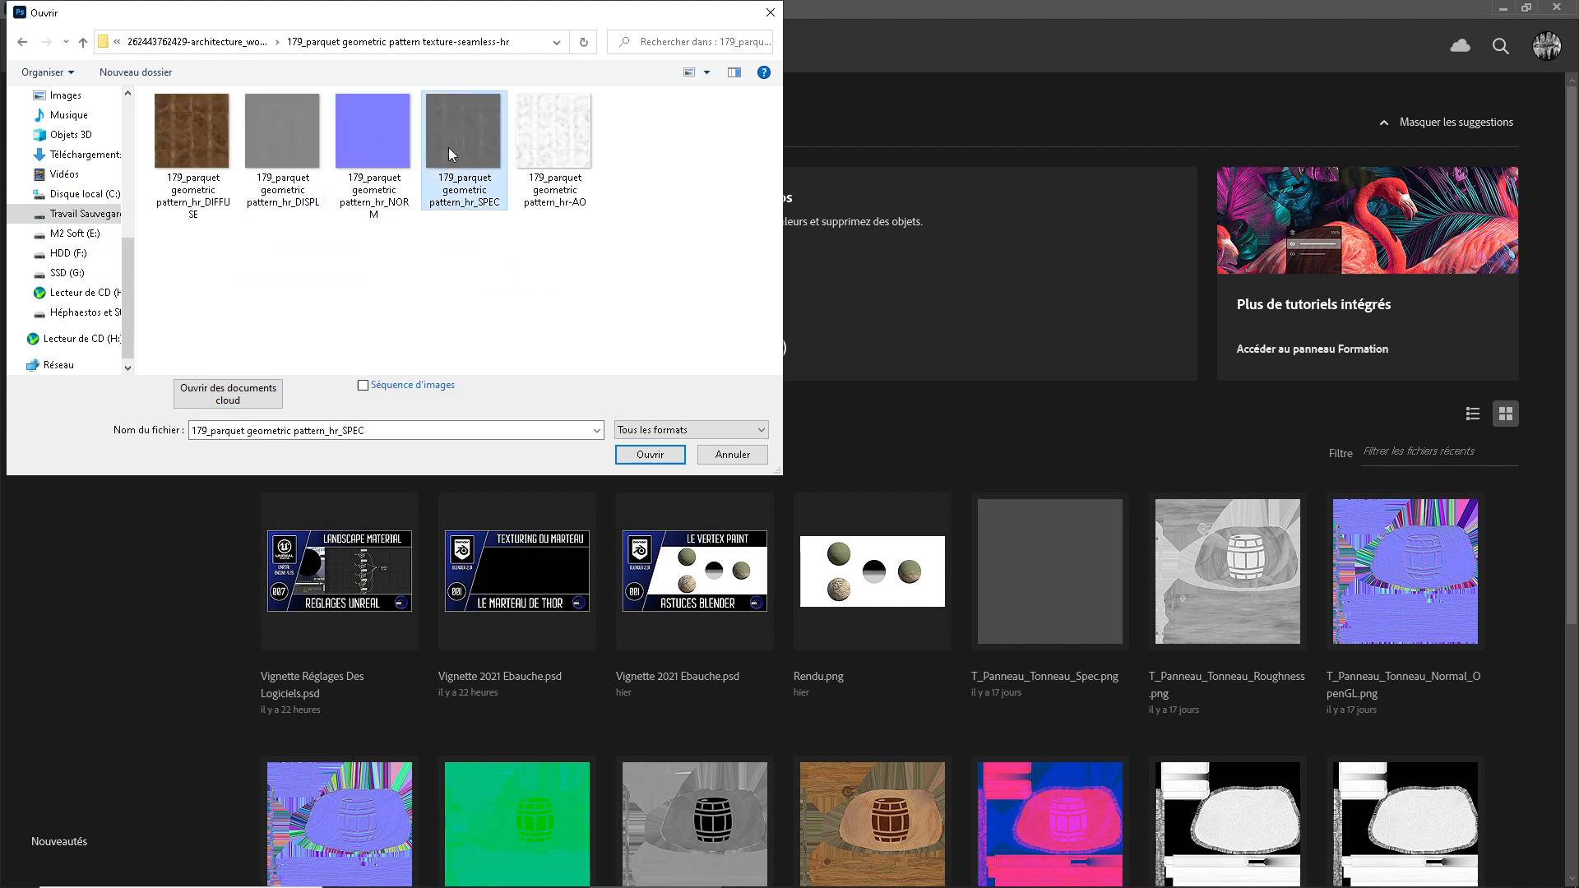
double_click(454, 152)
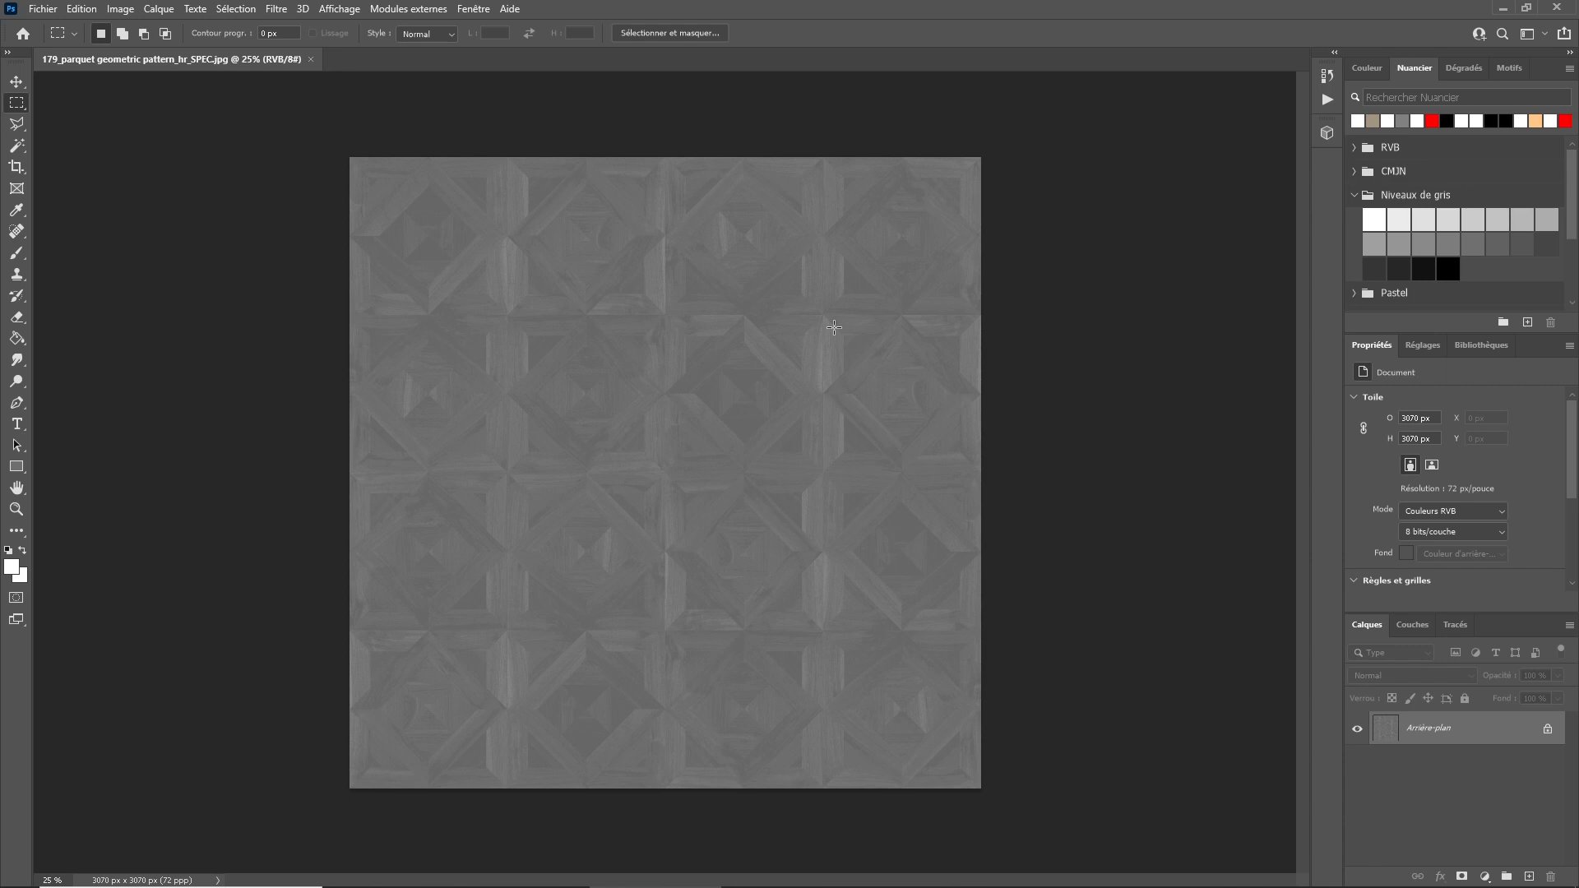
Apply a Levels adjustment to the specular map with input black 42, midtone 1,11 and white 255.
left_click(115, 9)
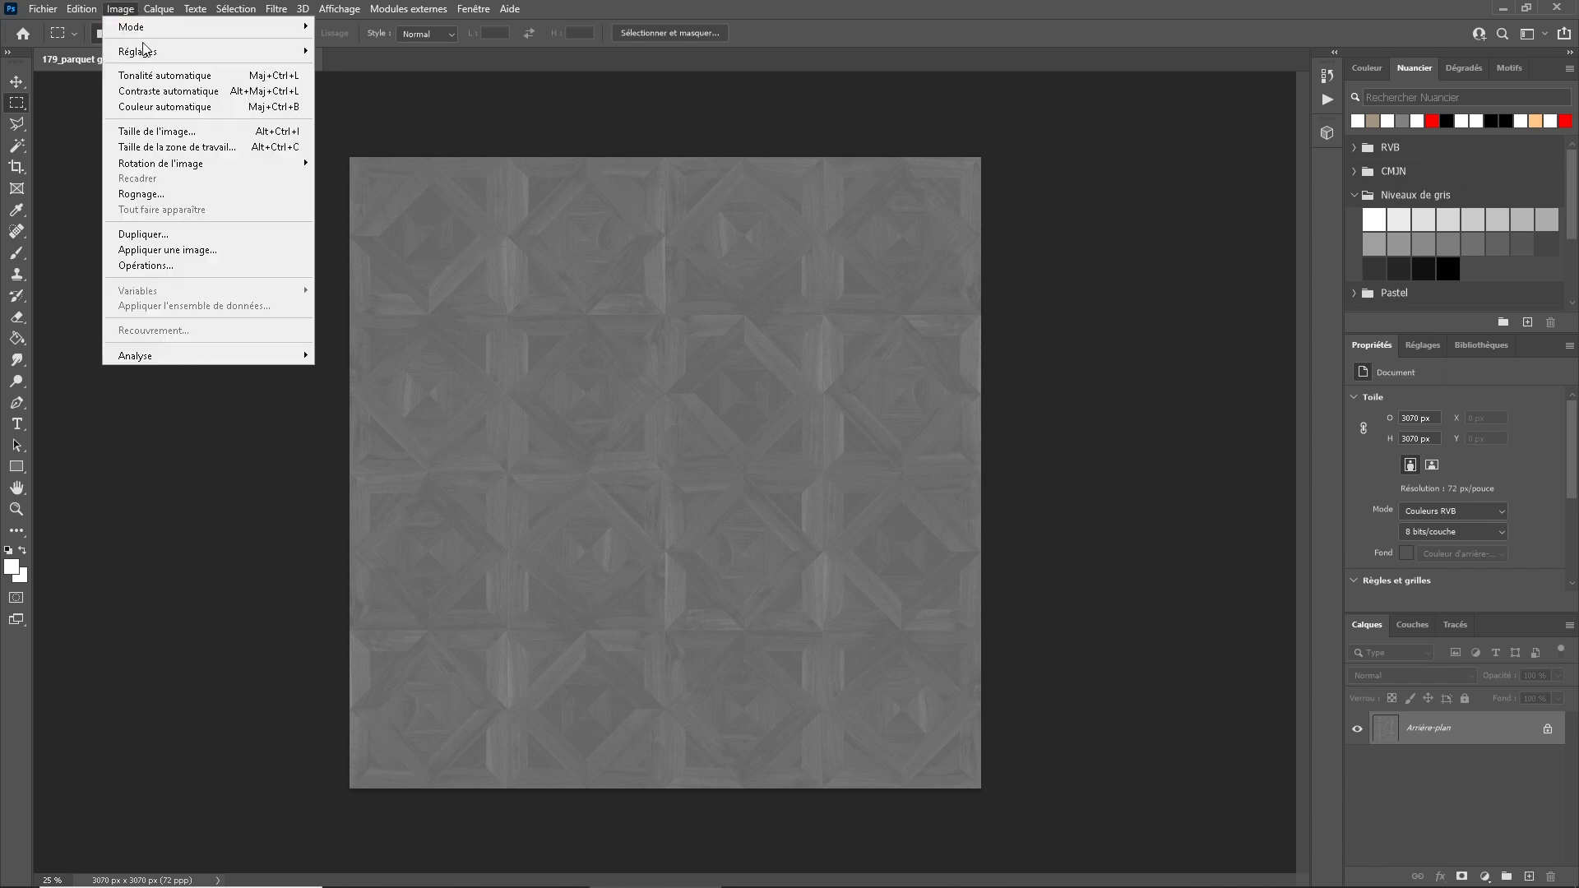
mouse_move(144, 51)
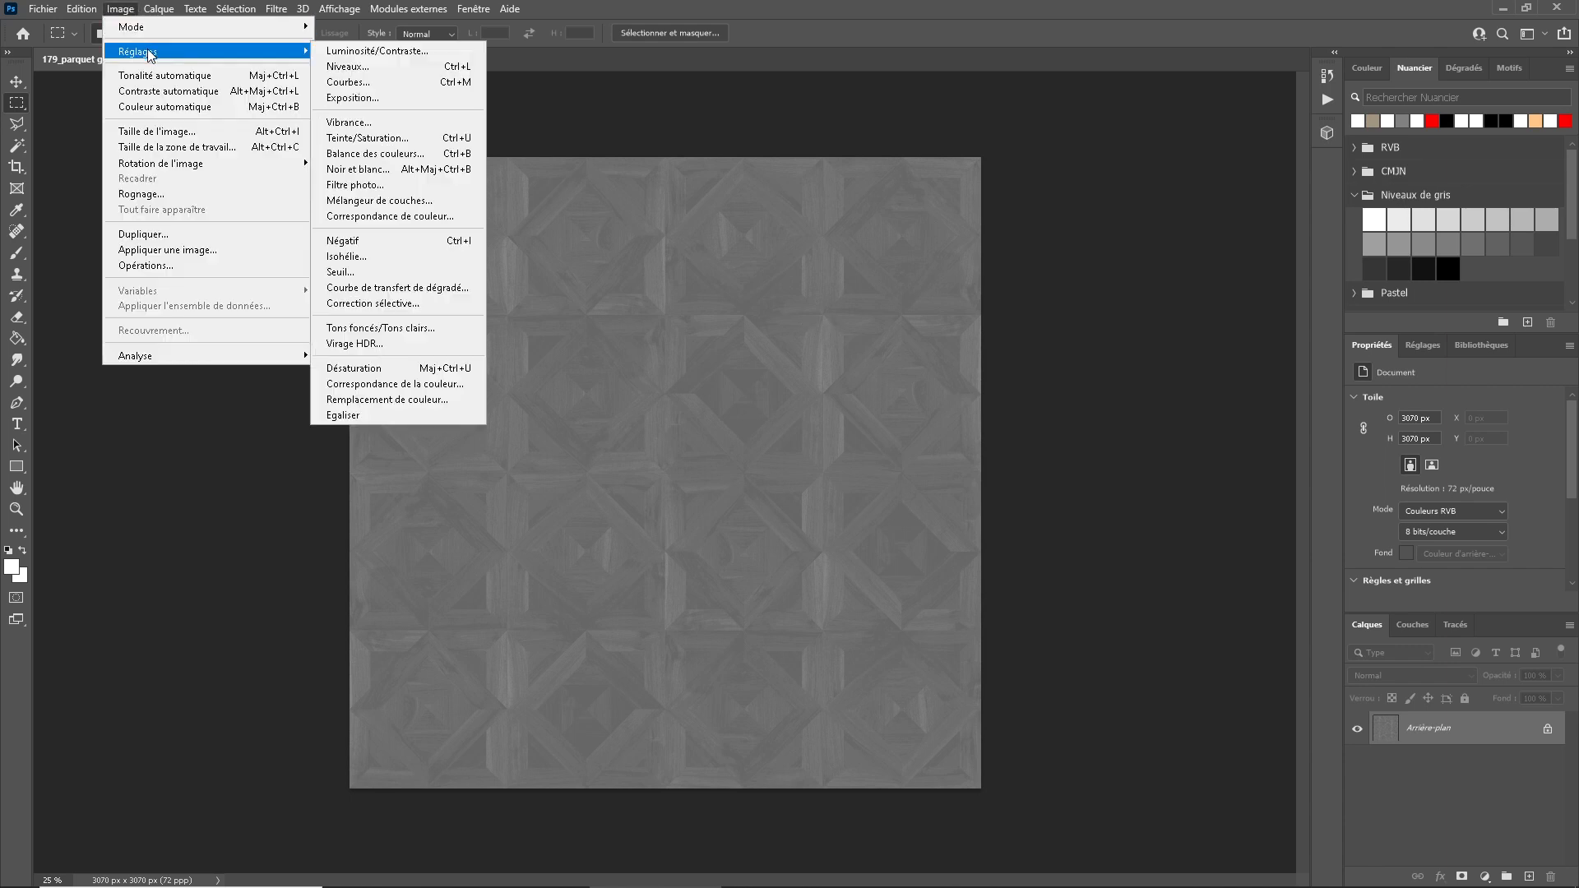
left_click(355, 66)
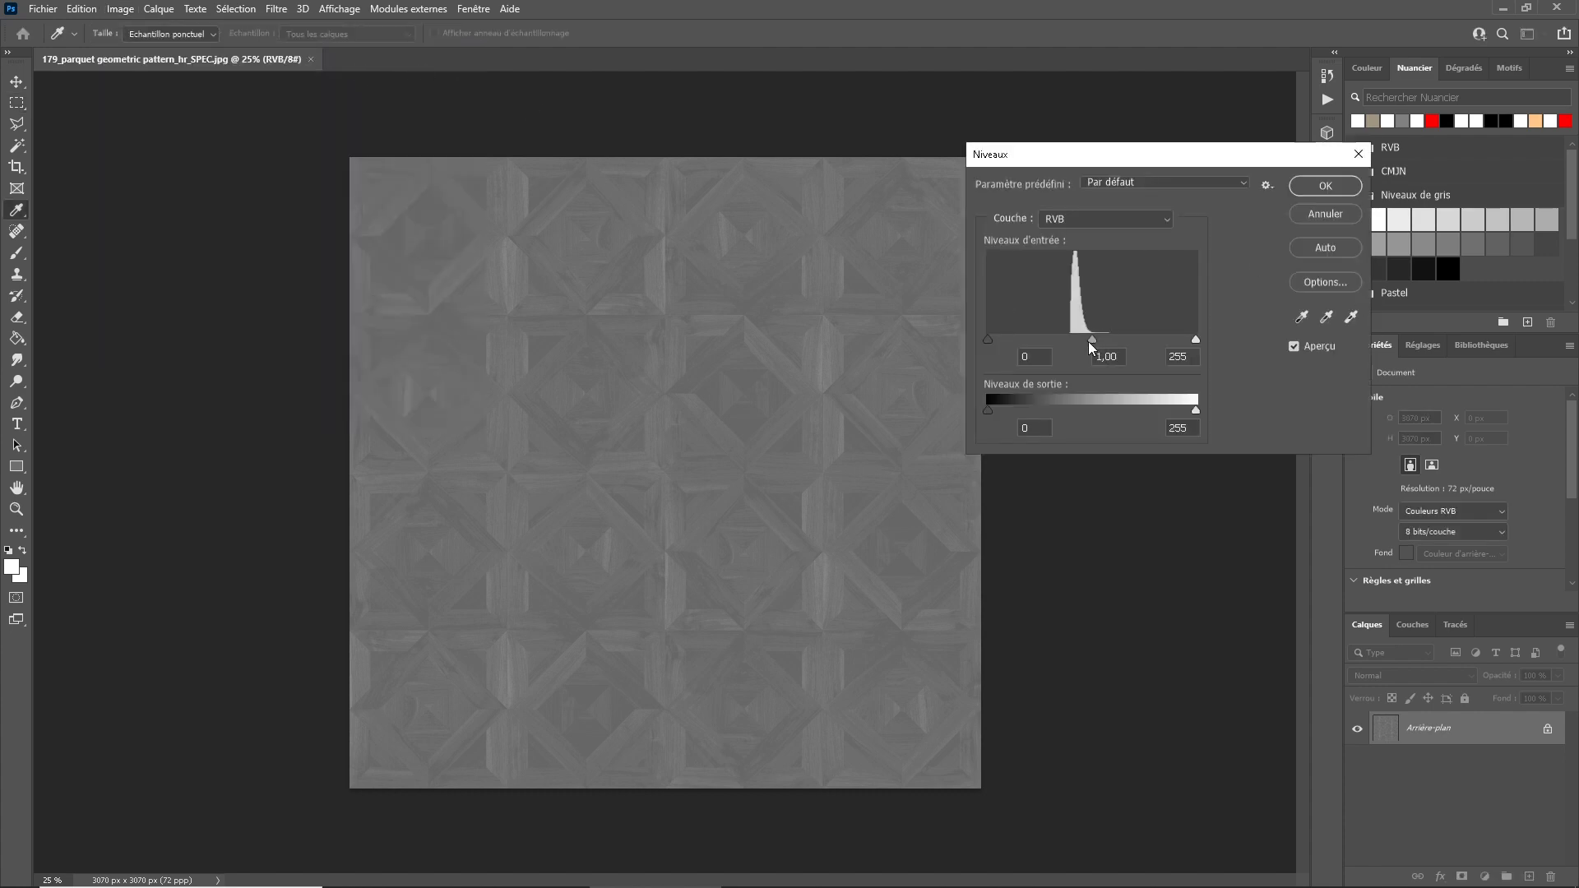
mouse_move(988, 339)
left_mouse_down()
mouse_move(1049, 338)
mouse_move(988, 339)
left_mouse_up()
mouse_move(1197, 338)
left_mouse_down()
mouse_move(1071, 336)
mouse_move(1207, 334)
left_mouse_up()
left_click_drag(988, 340, 1023, 339)
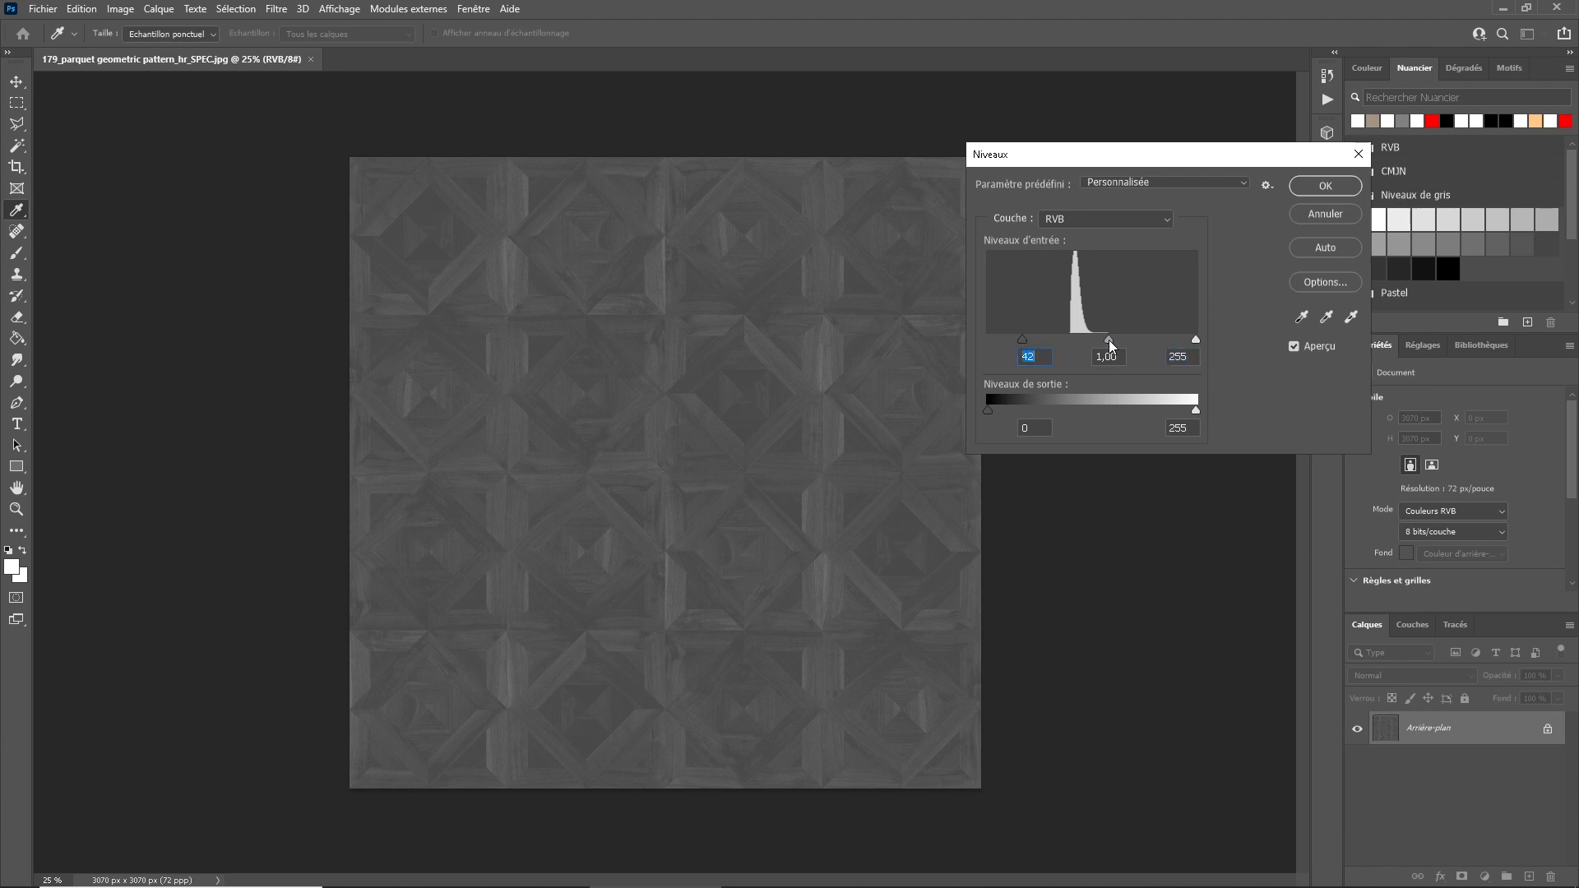
left_click_drag(1097, 338, 1095, 338)
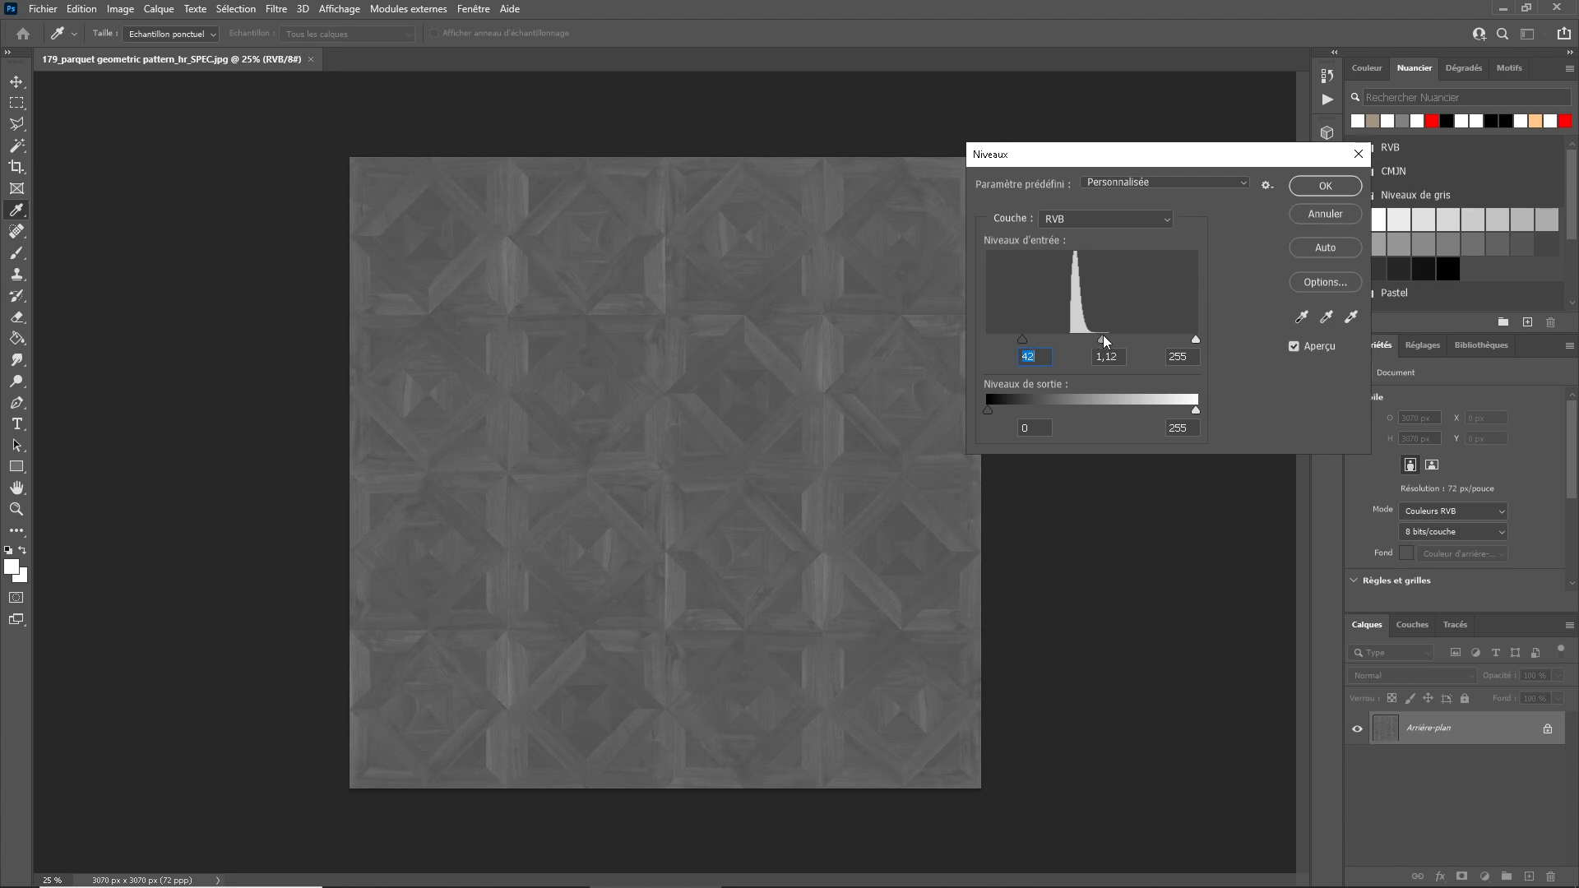
left_click(1102, 338)
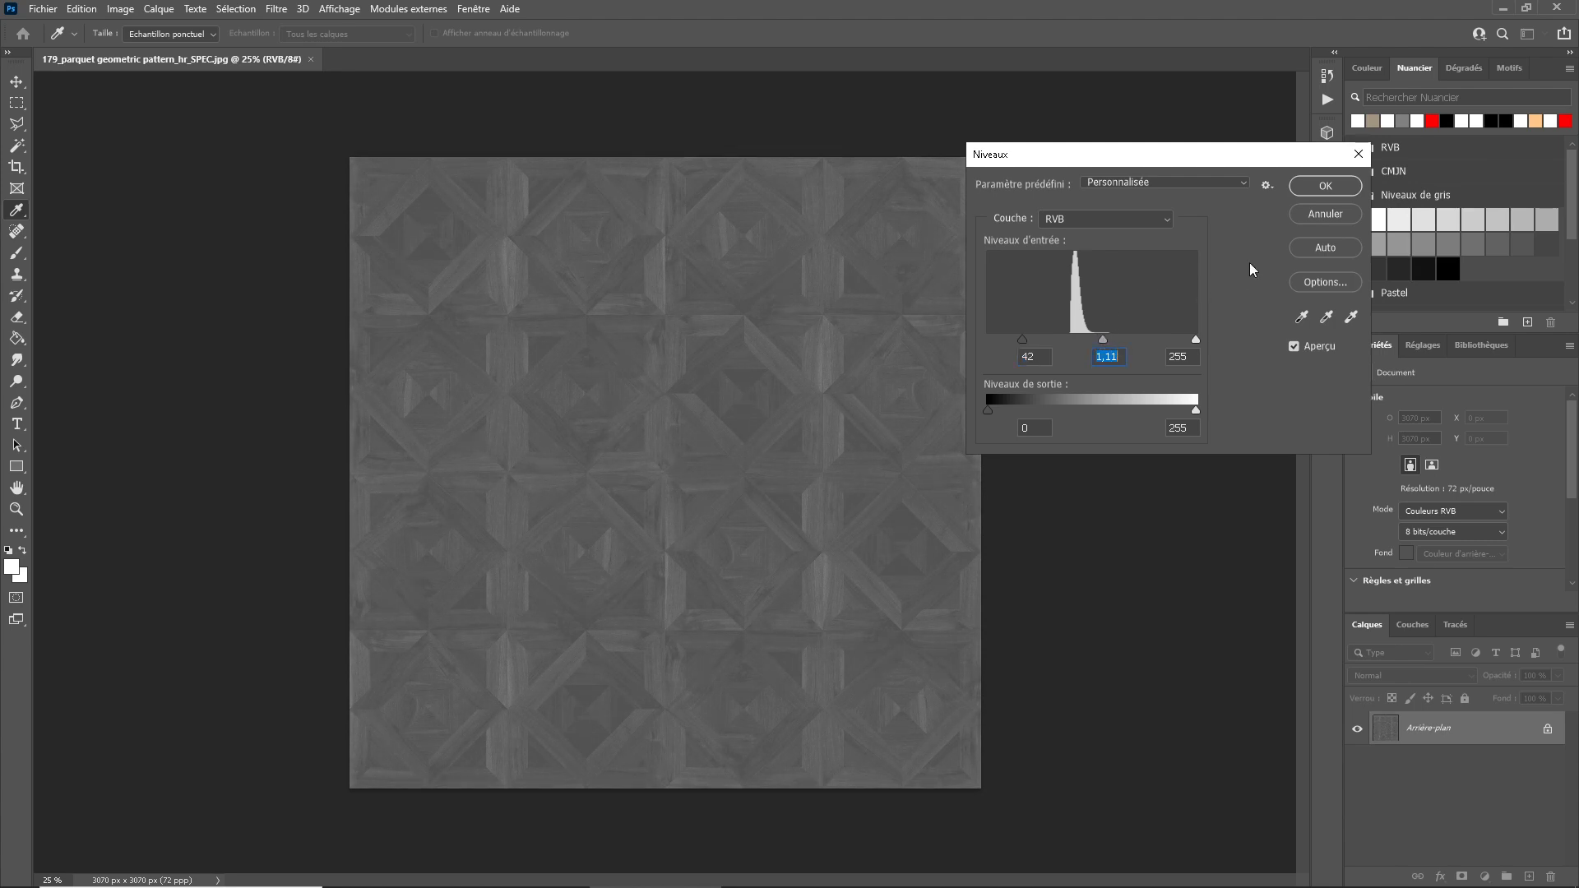
left_click(1329, 186)
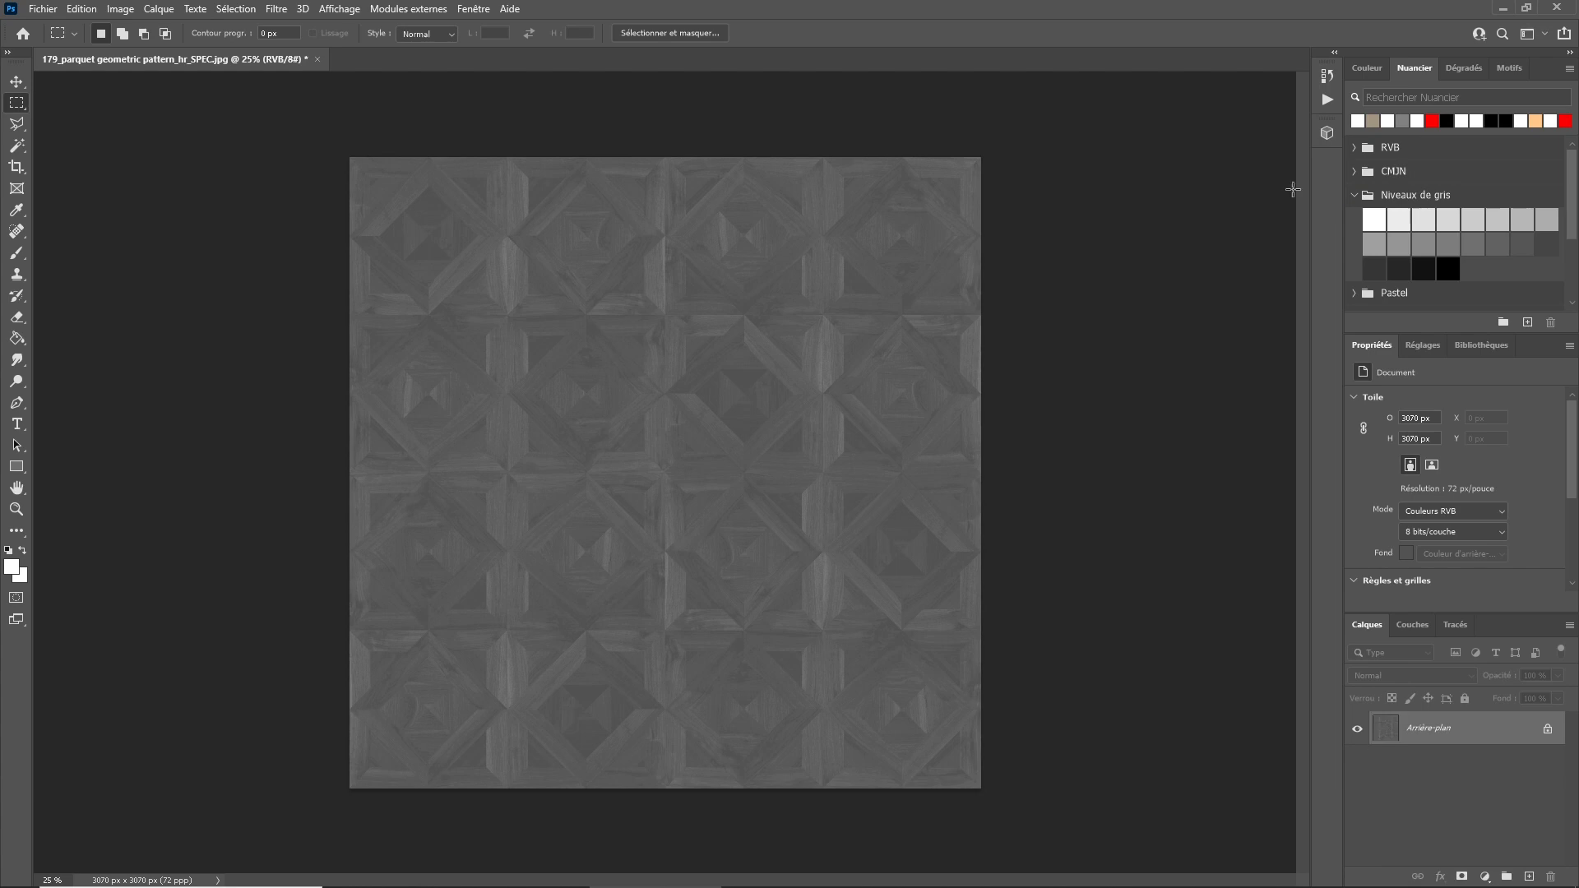
Save the adjusted specular map under the new JPEG name 179_parquet geometric pattern_hr_Roughness in the parquet texture folder.
left_click(43, 9)
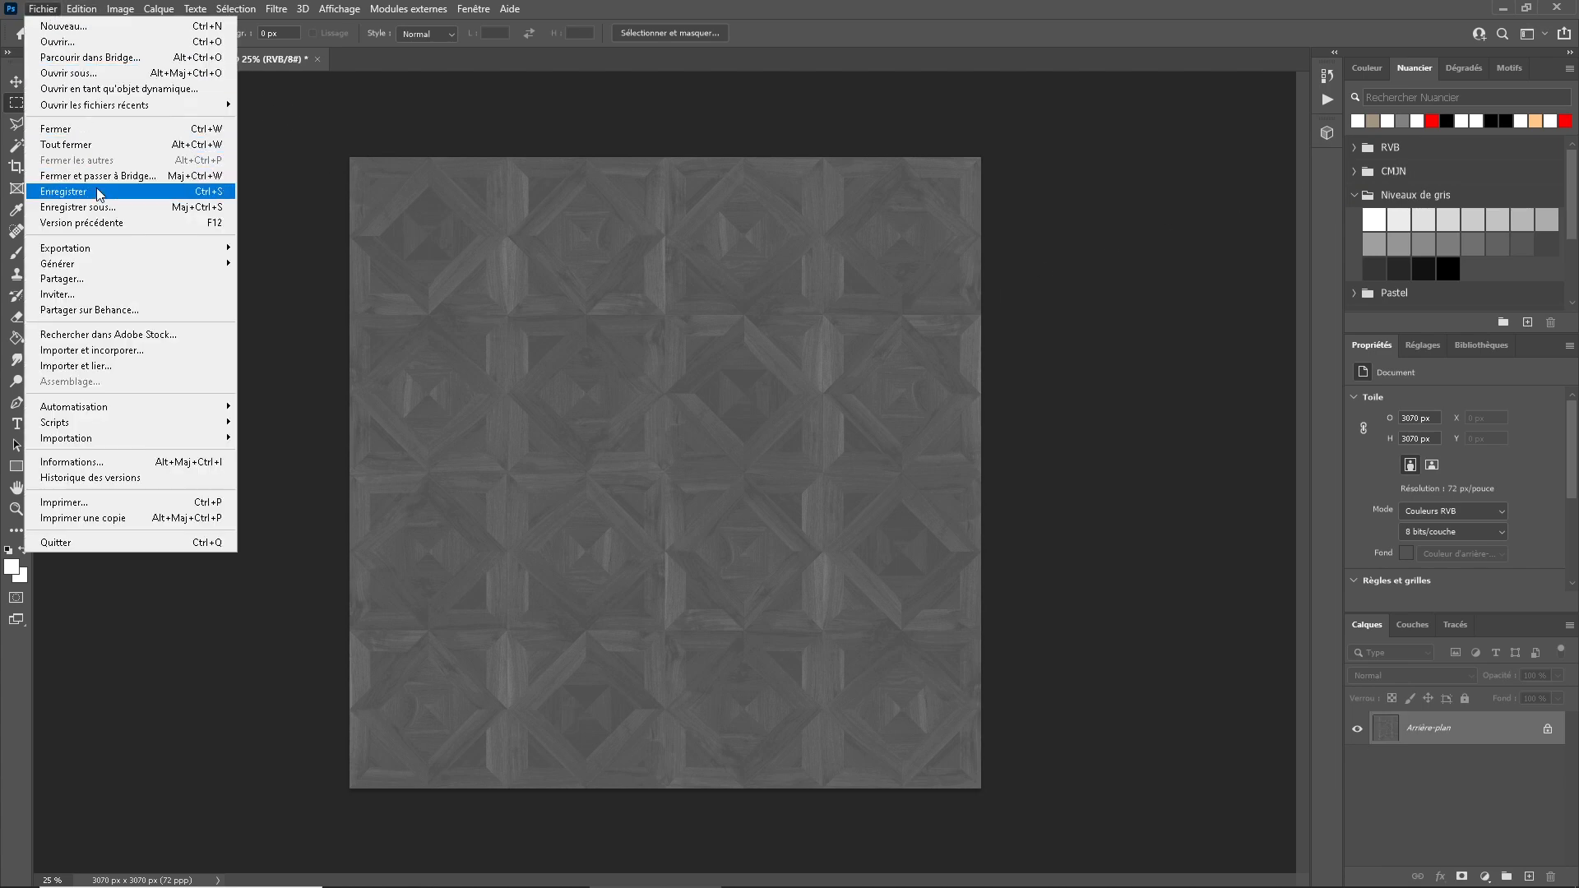
left_click(110, 215)
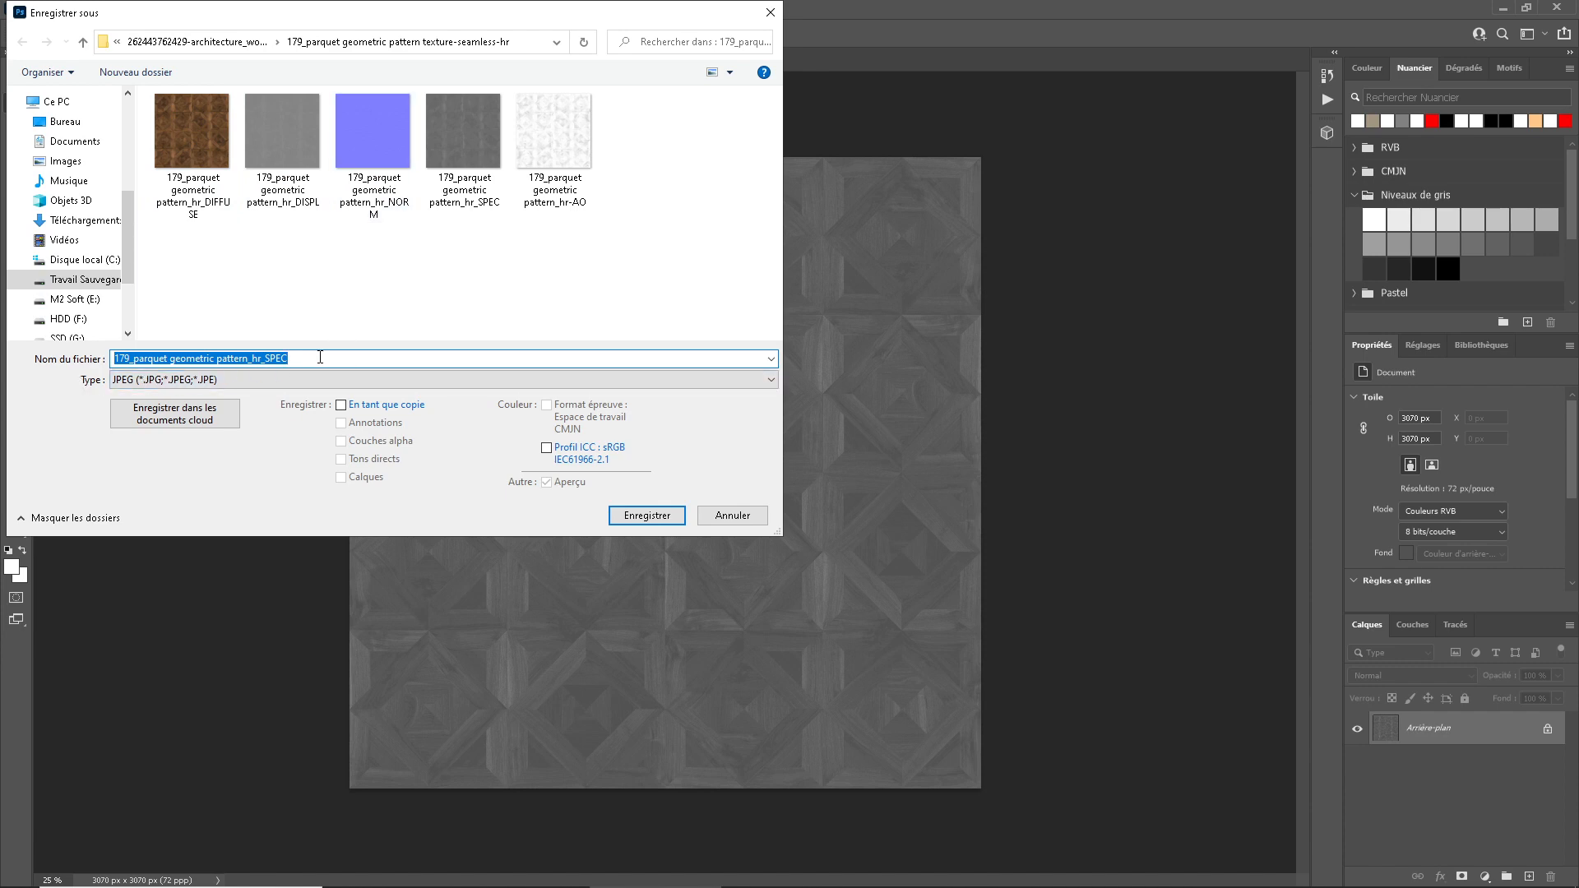
left_click(270, 359)
double_click(266, 359)
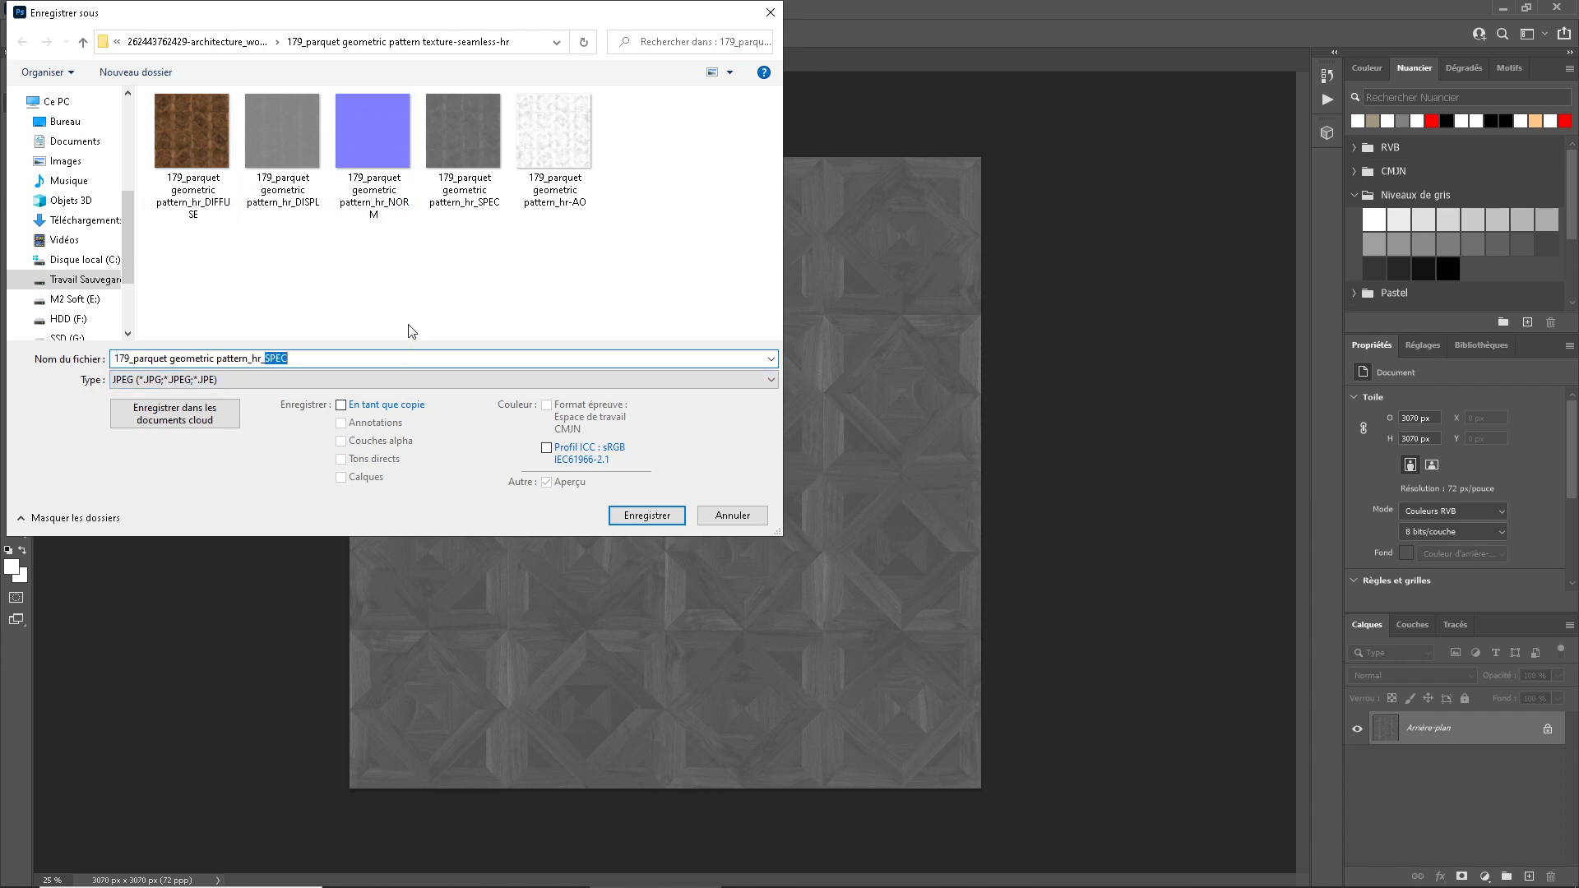
type("Roughness")
key("Return")
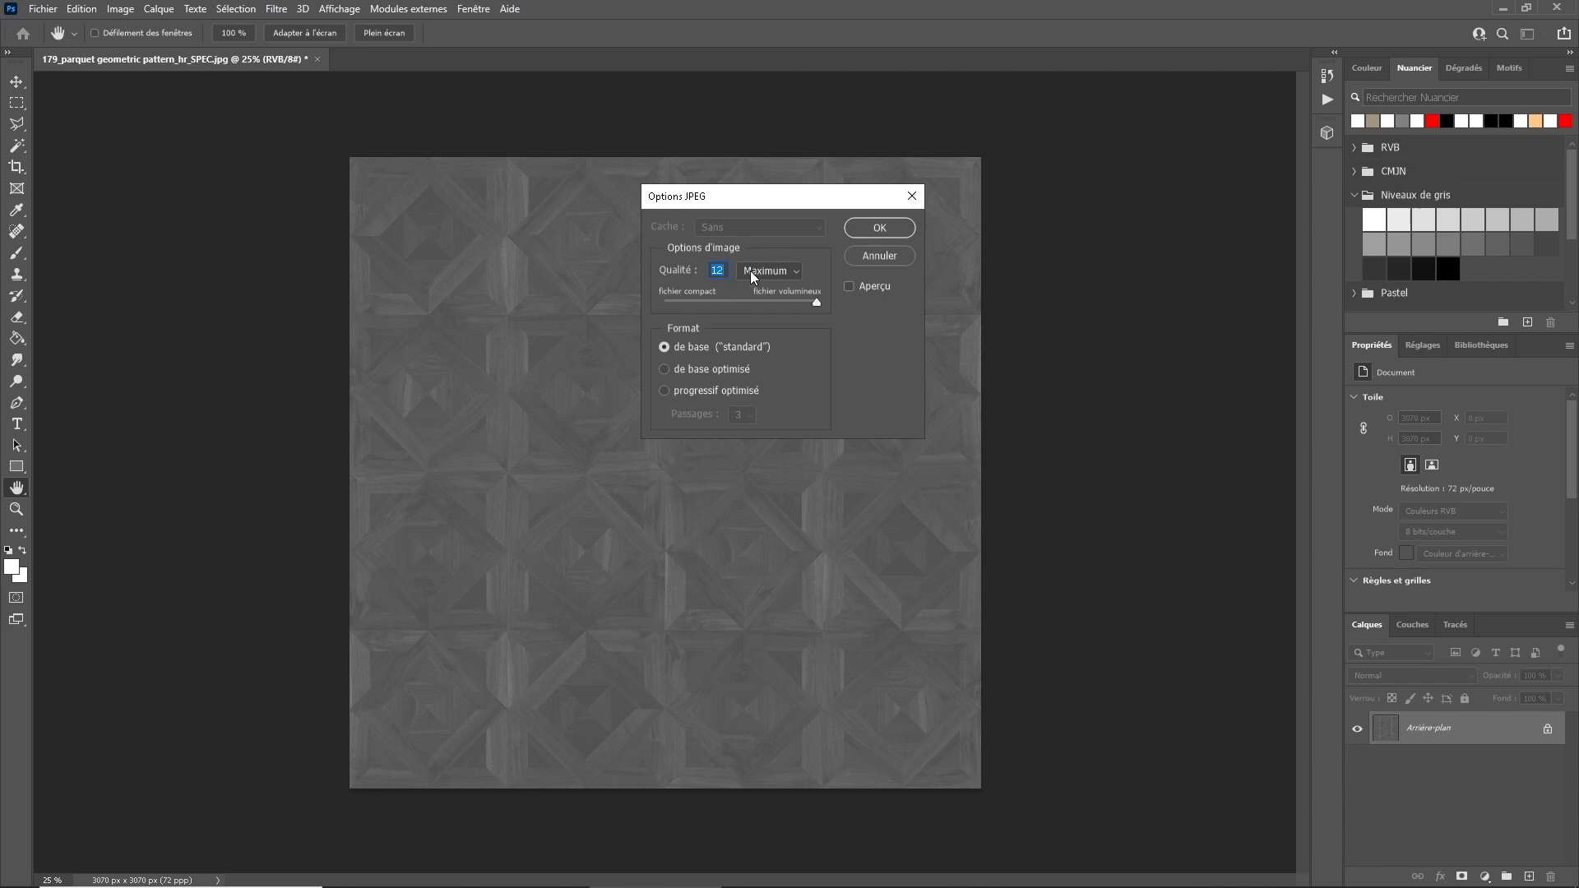
Set the JPEG options to quality 8 with preview on and progressive optimised format with 5 passes, and finish saving.
type("8")
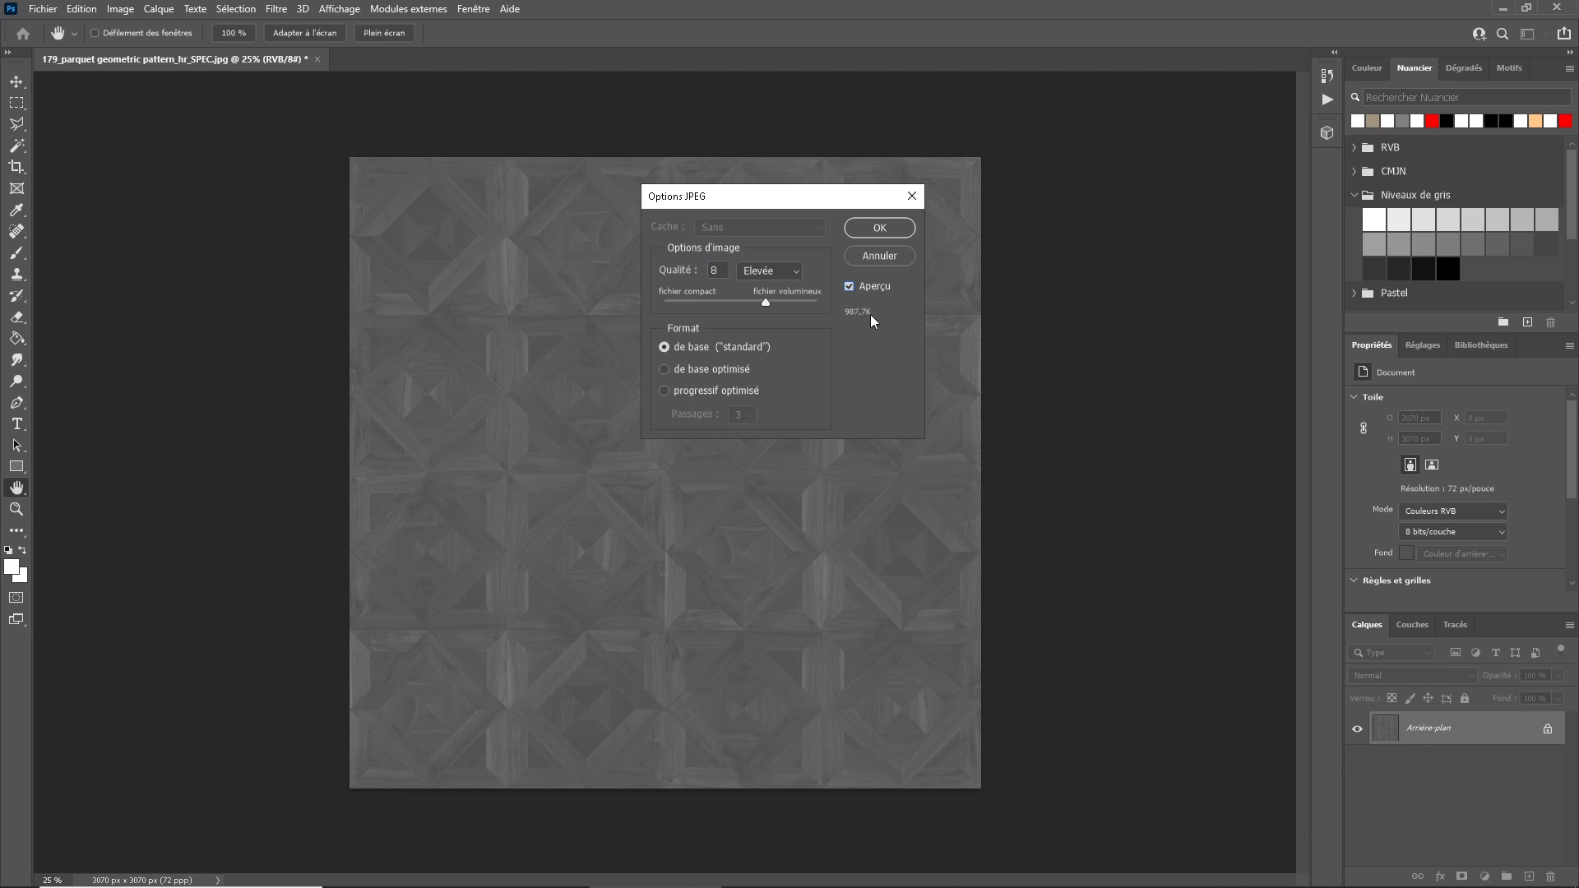
left_click(664, 390)
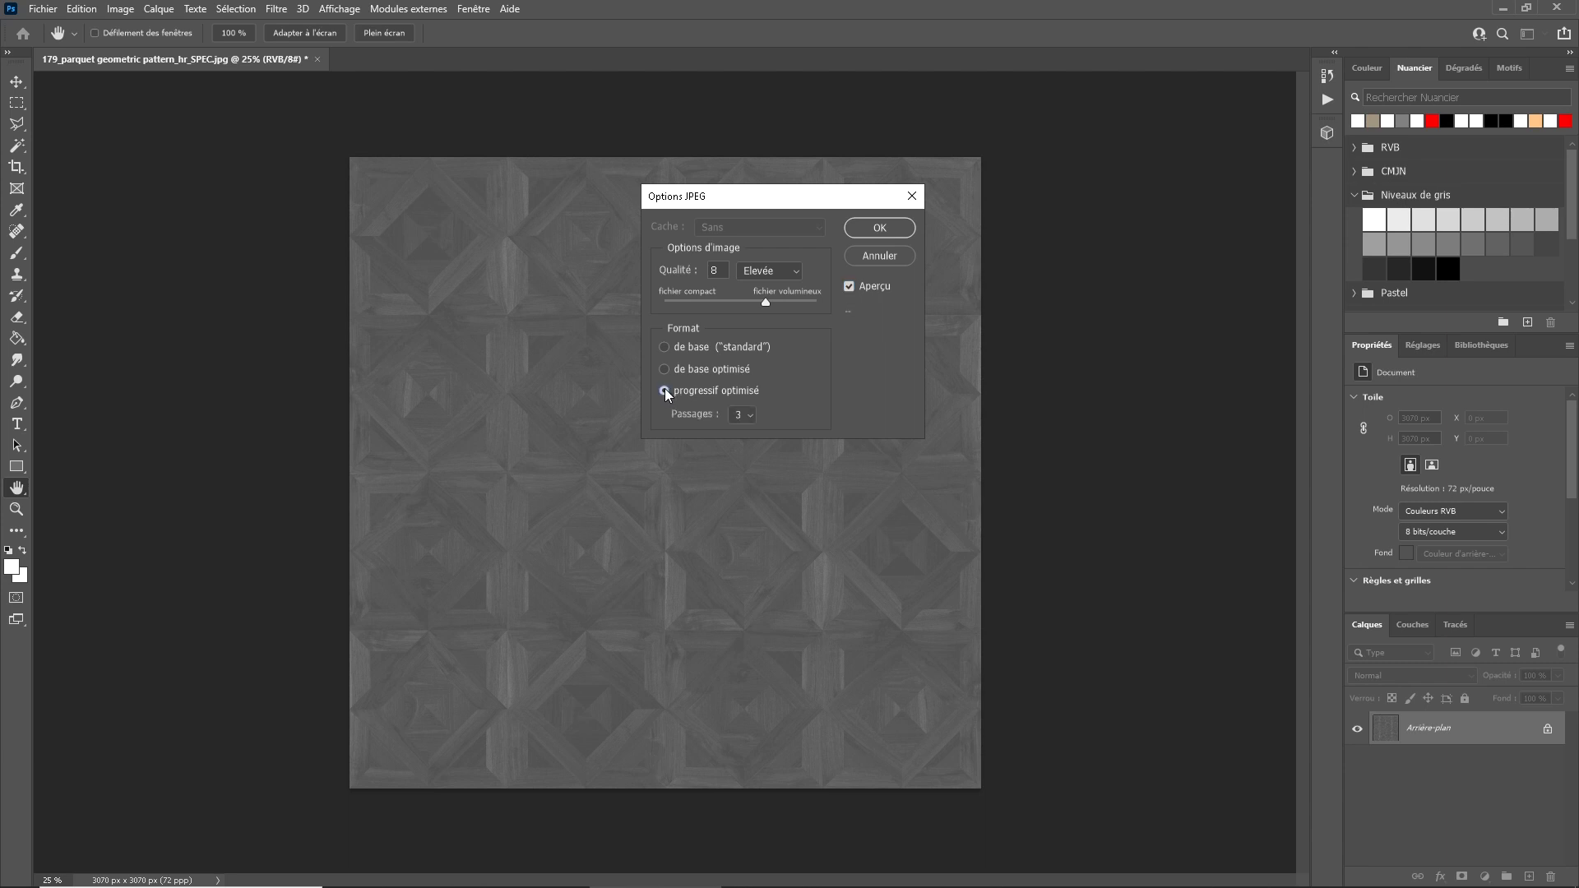
left_click(752, 416)
left_click(744, 458)
left_click(879, 228)
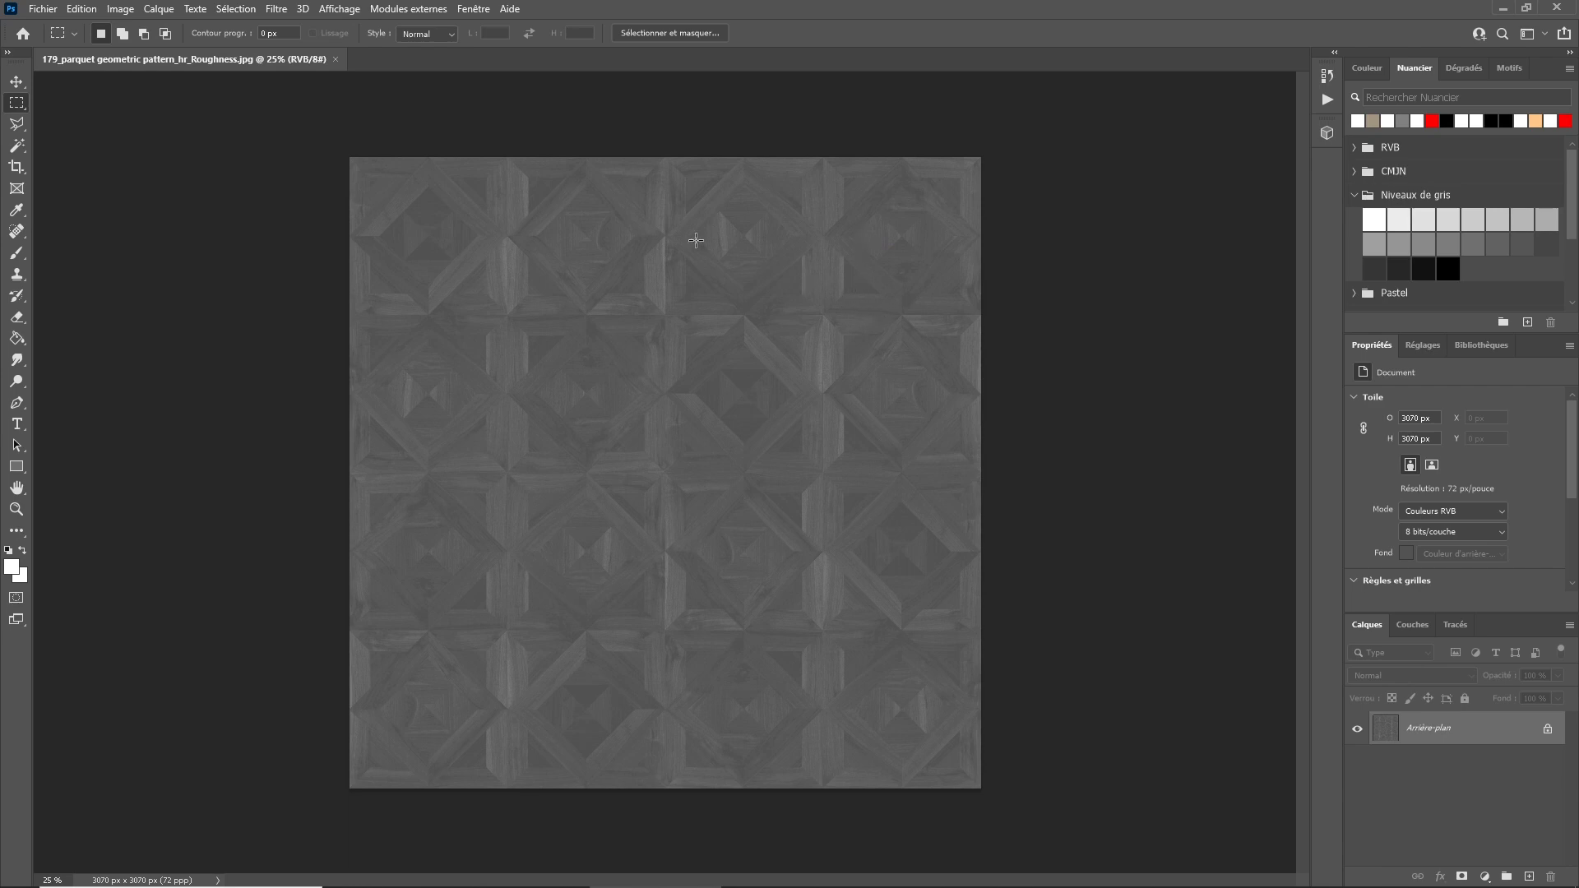
Close the roughness map and open 179_parquet geometric pattern_hr-AO from the parquet texture folder.
left_click(336, 60)
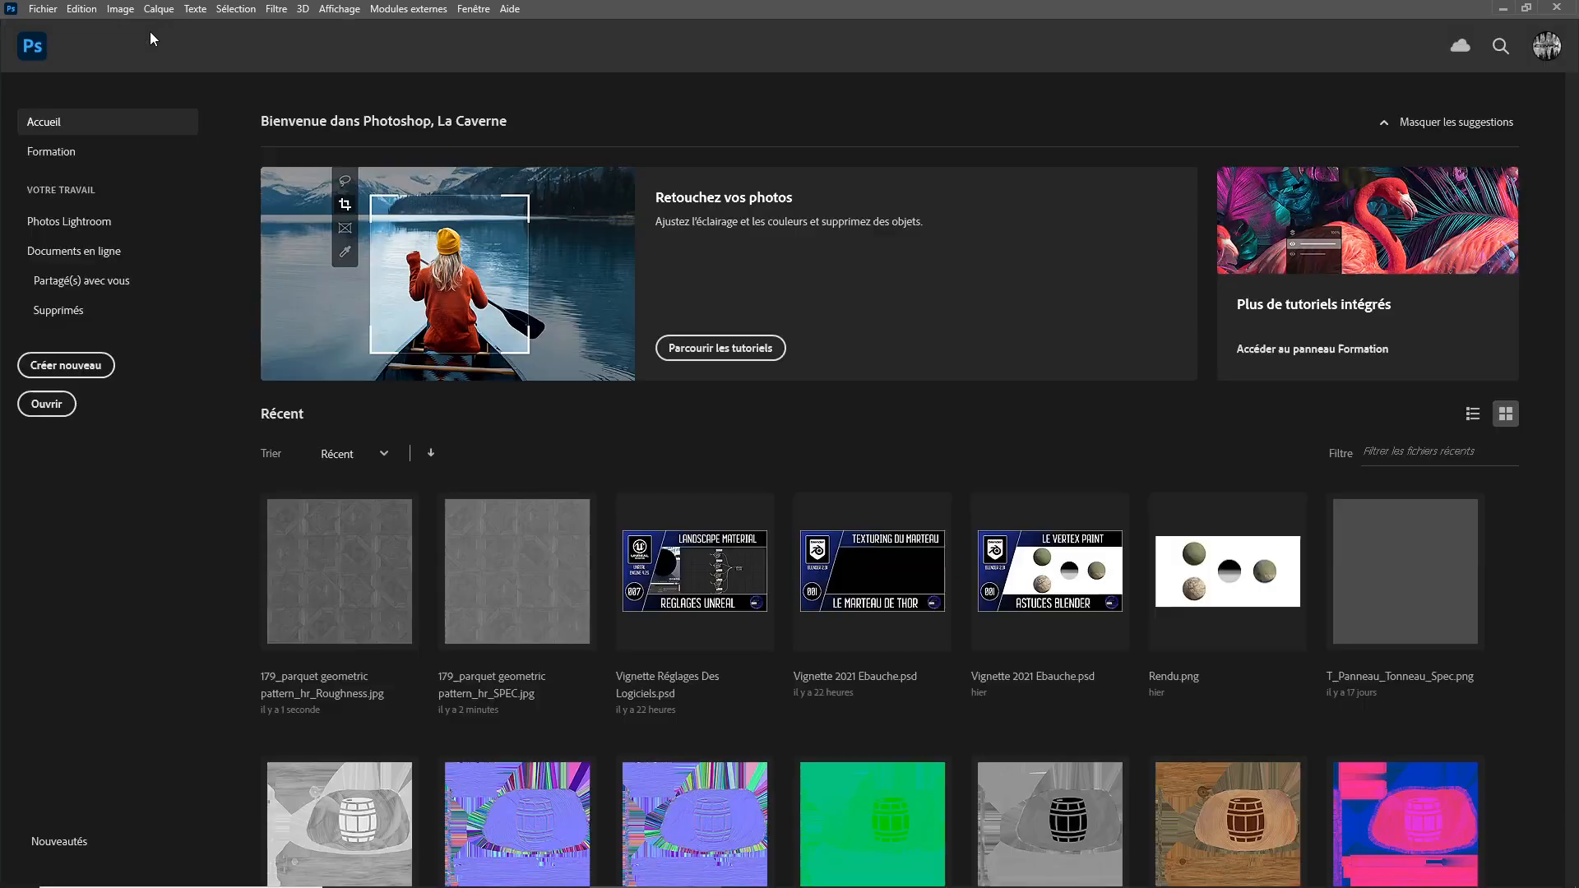
left_click(66, 407)
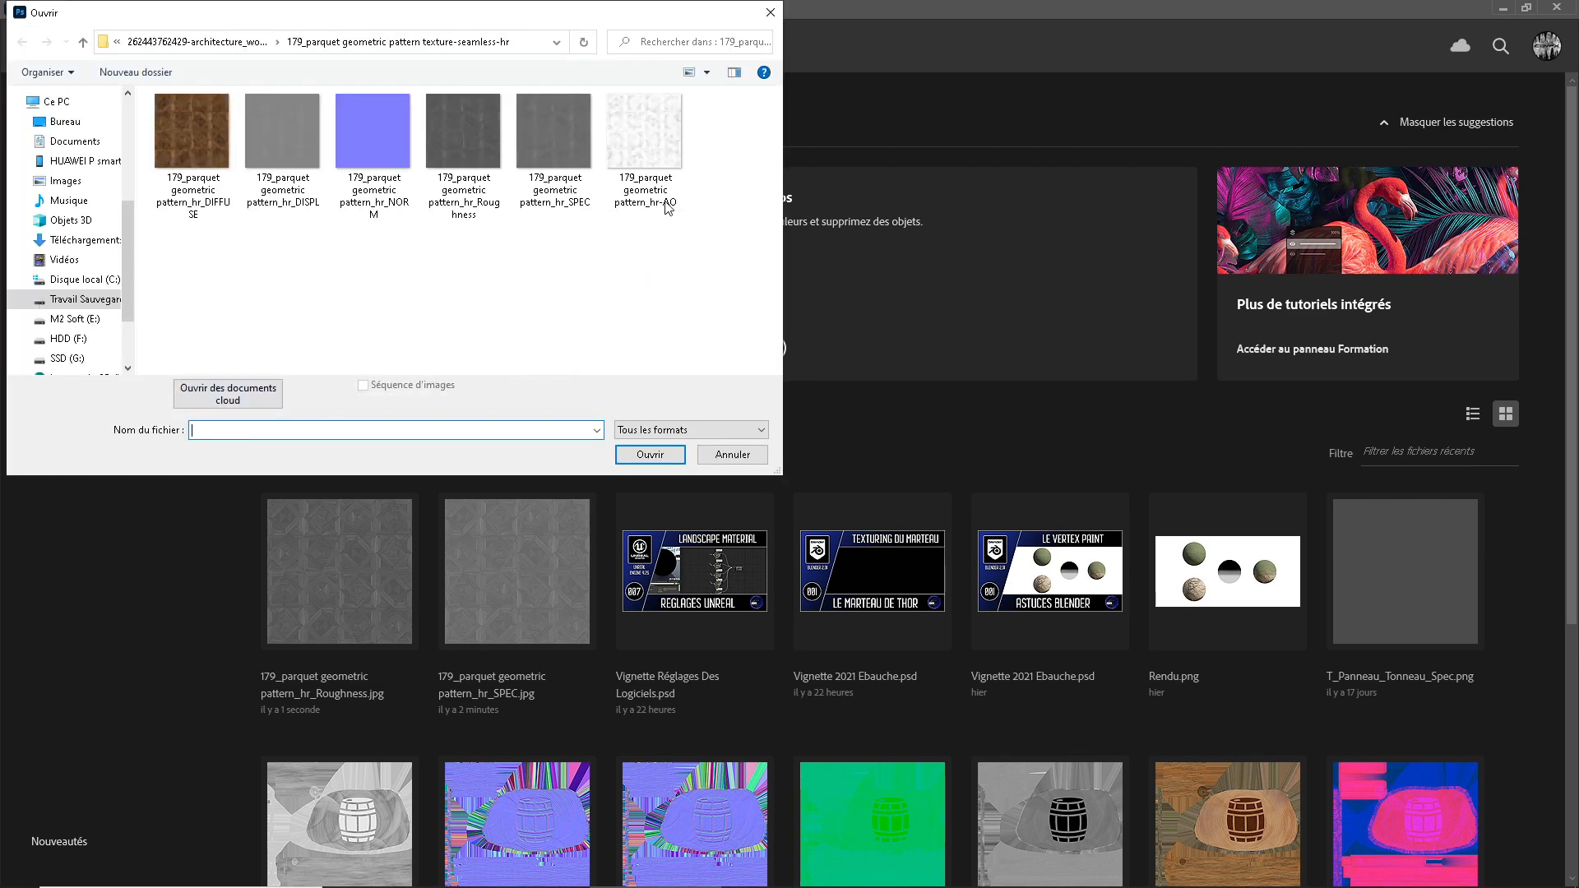
double_click(658, 141)
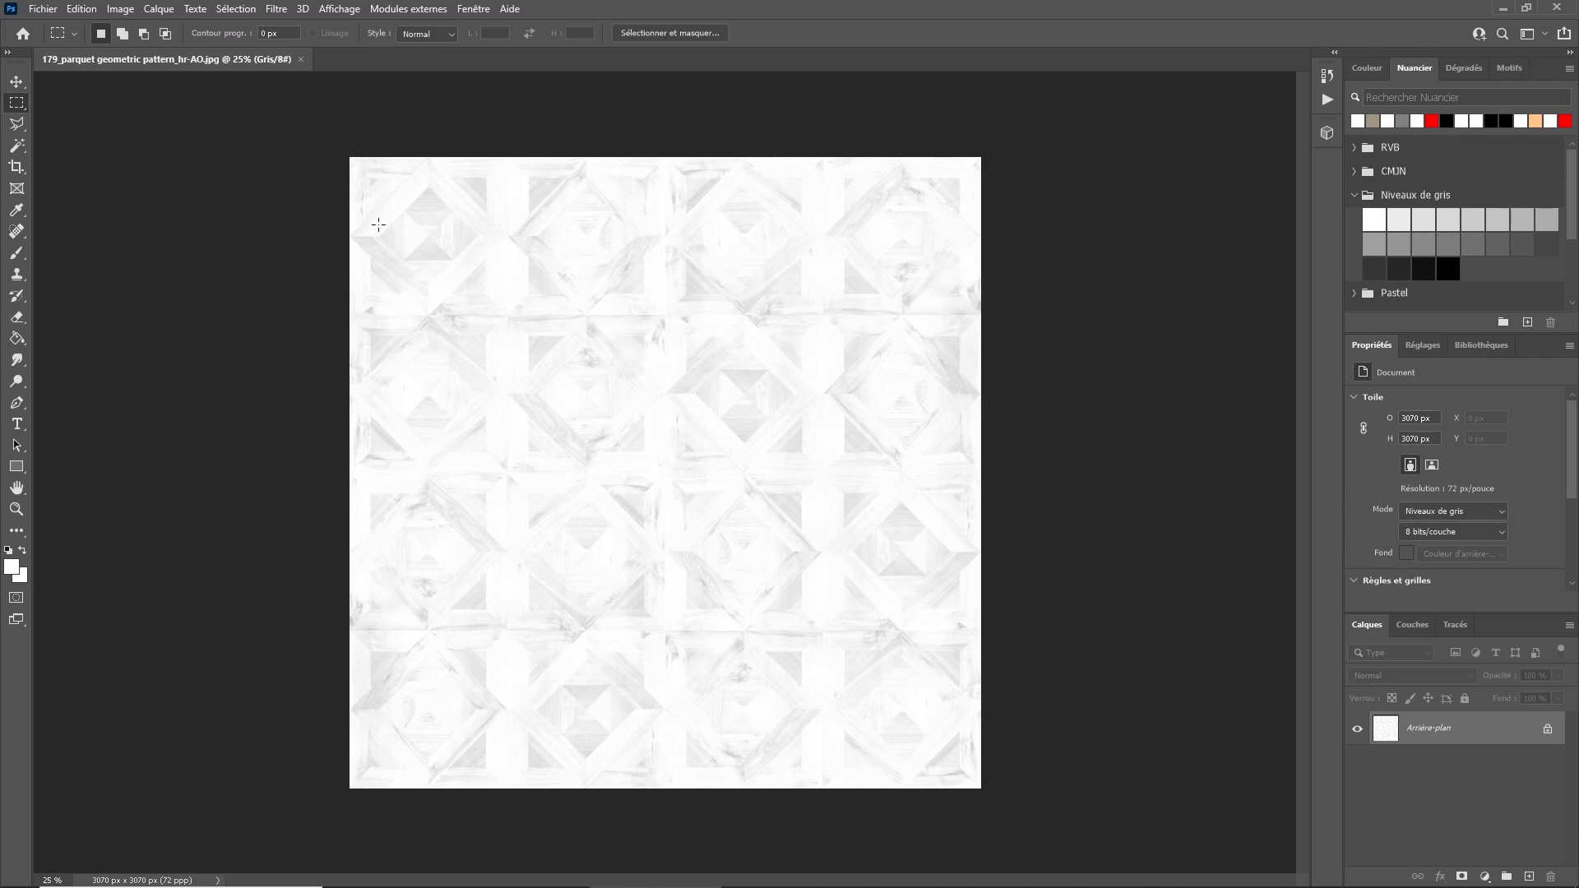
Apply a Levels adjustment to the AO map with input black 194, midtone 1,00 and white 227.
left_click(97, 10)
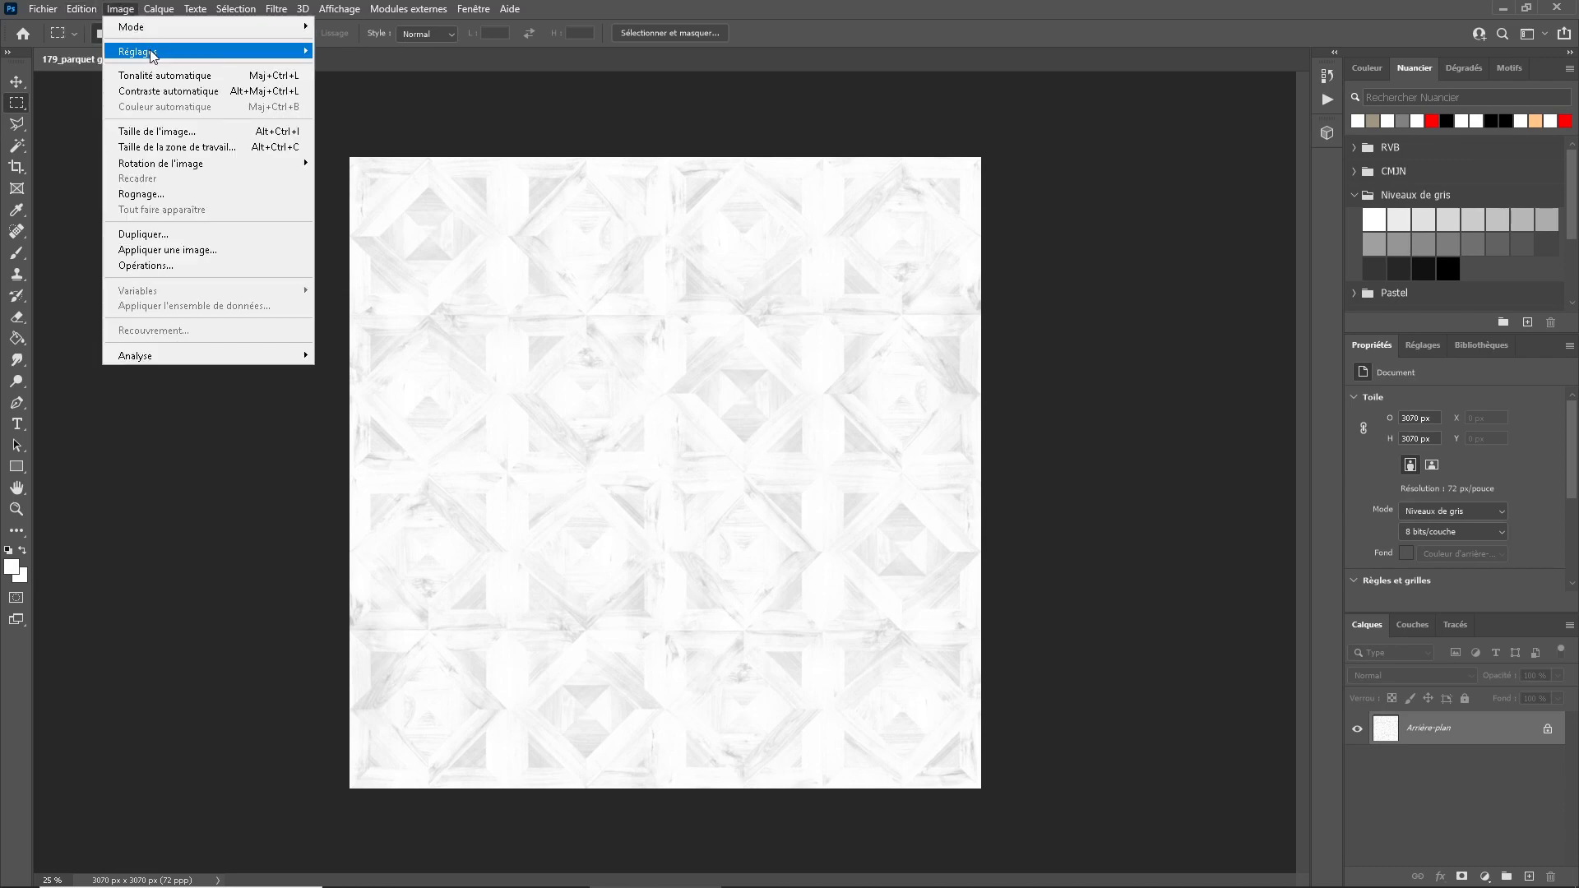
mouse_move(153, 56)
left_click(352, 66)
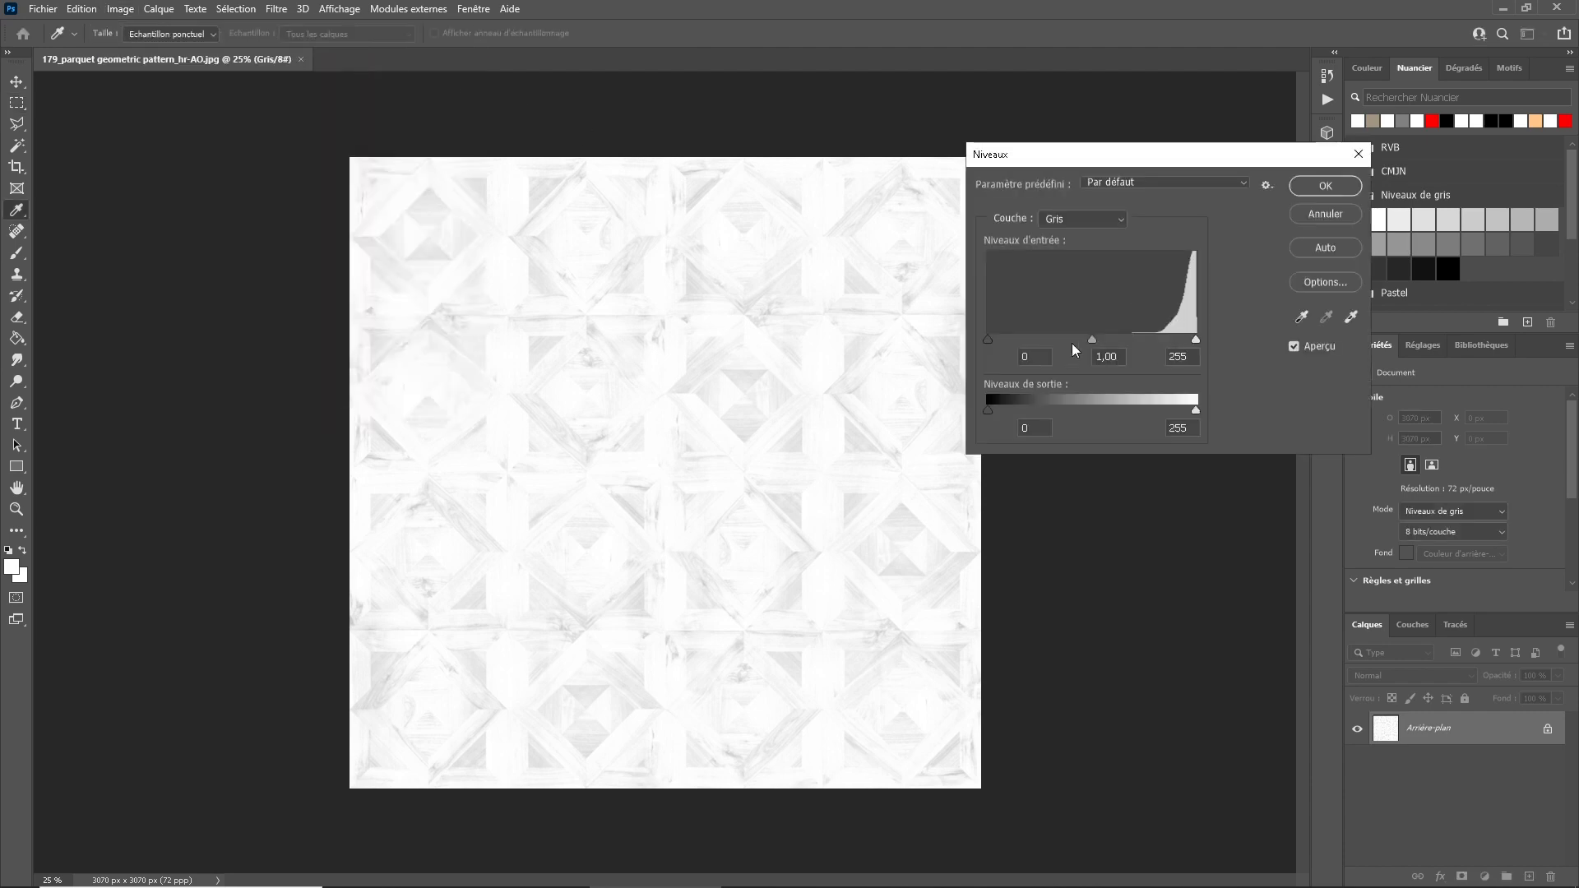
left_click_drag(988, 340, 1174, 337)
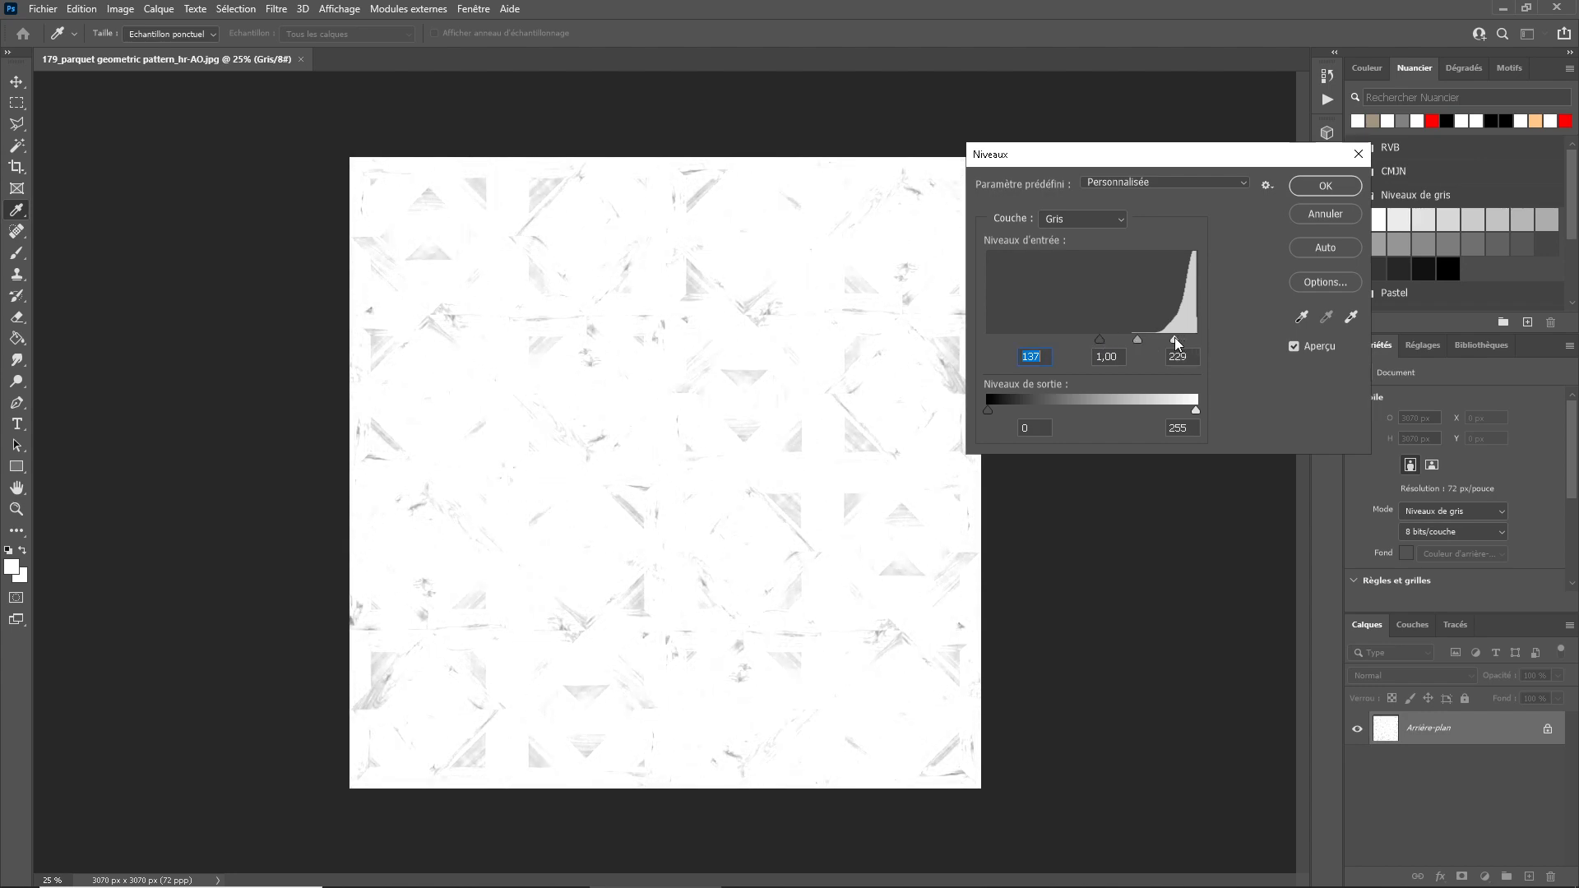
left_click(1171, 337)
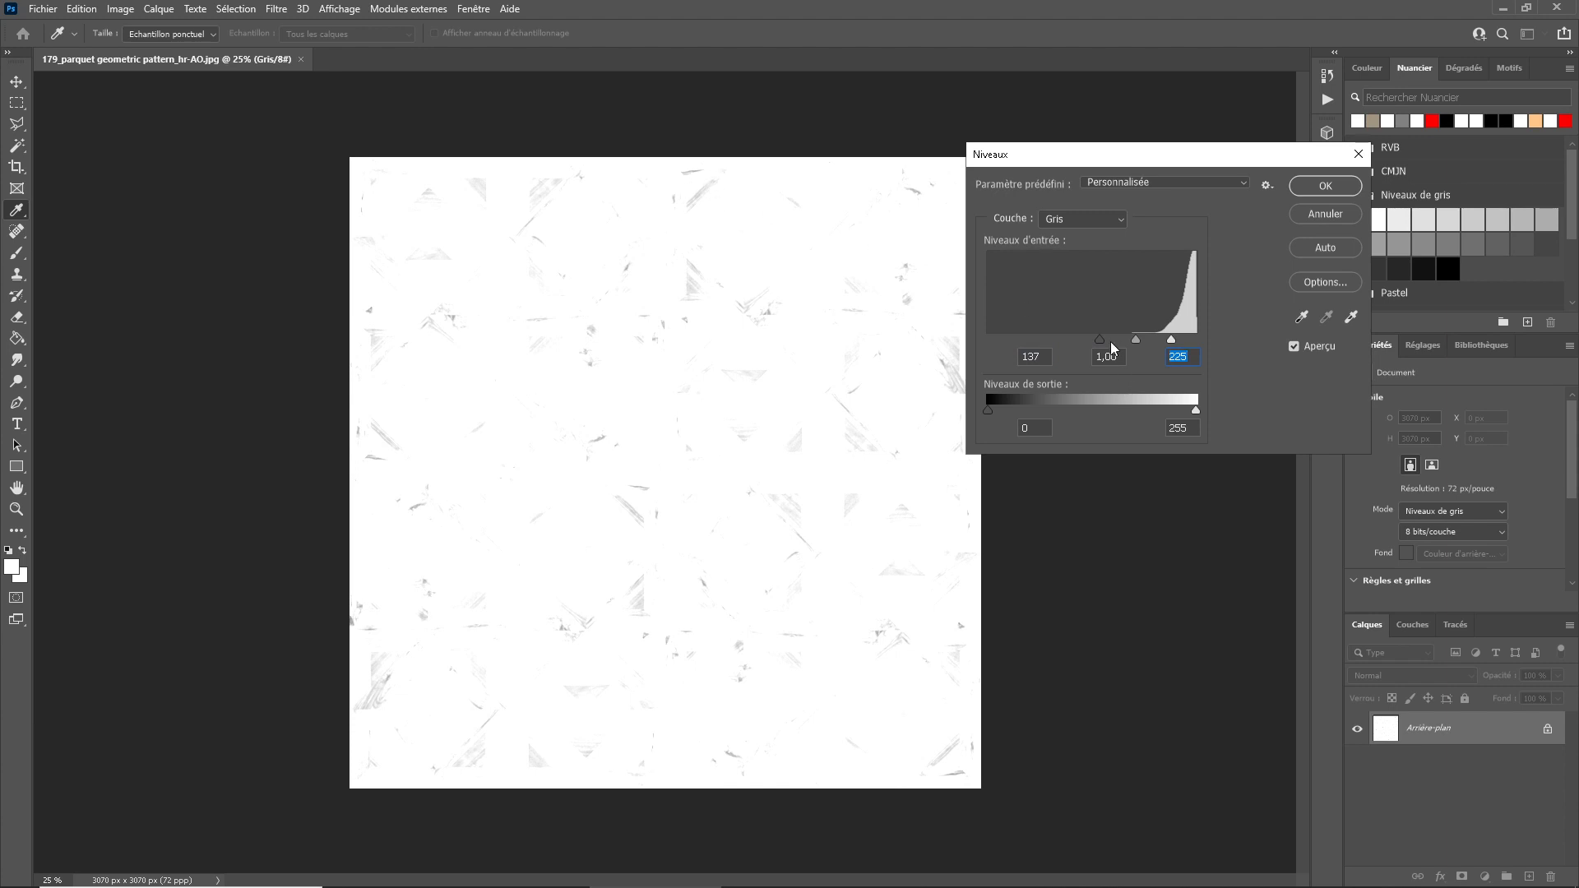
left_click_drag(1100, 339, 1150, 342)
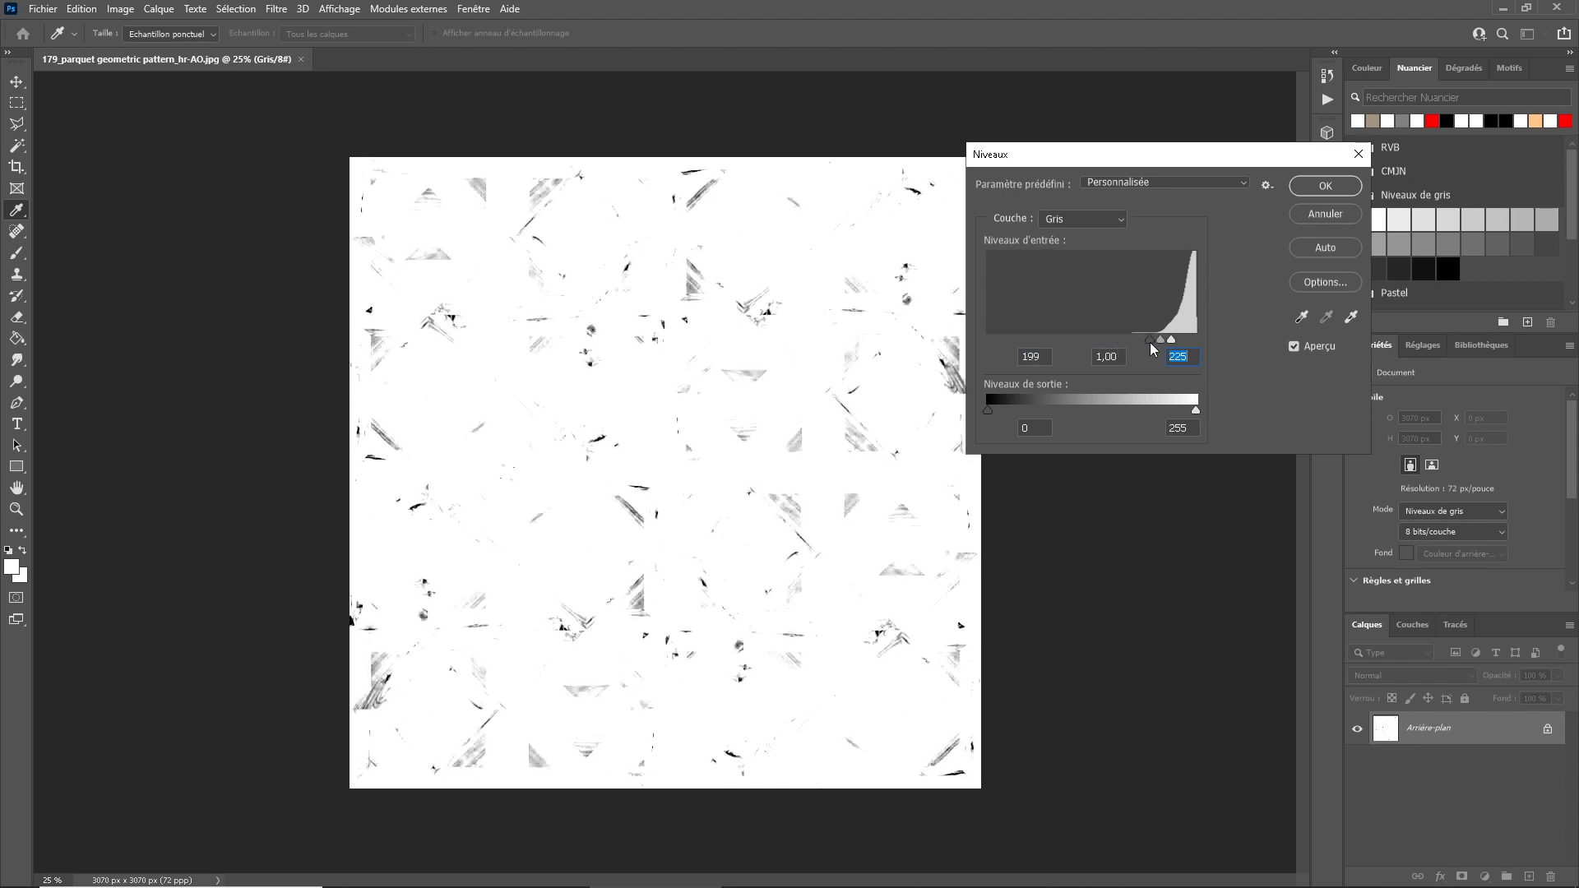
left_click(1147, 340)
left_click_drag(1171, 339, 1174, 339)
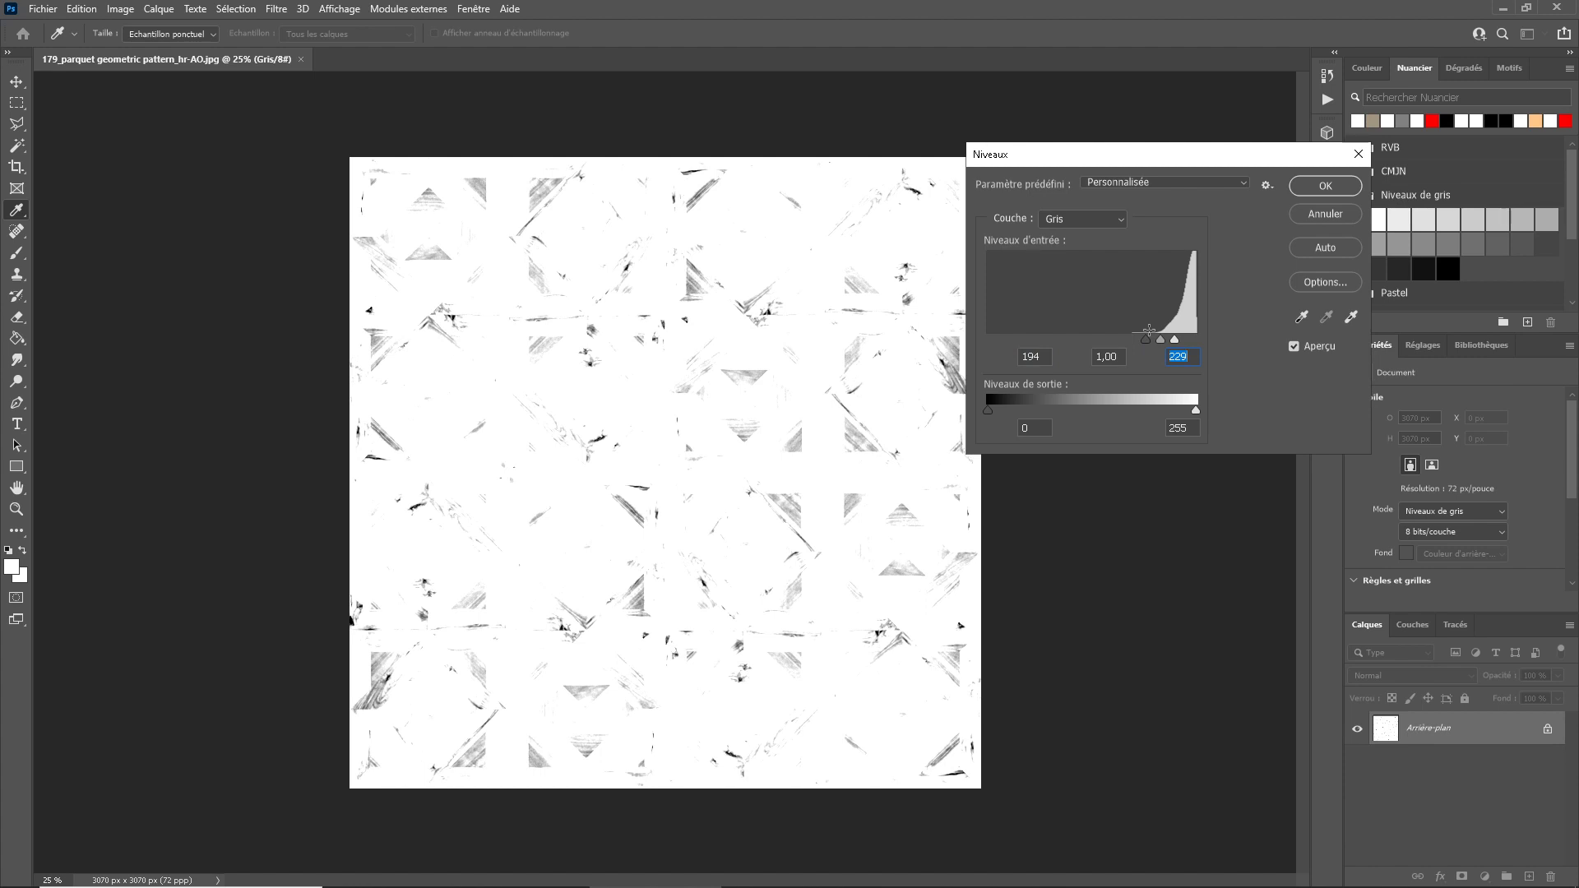
left_click_drag(1173, 339, 1173, 339)
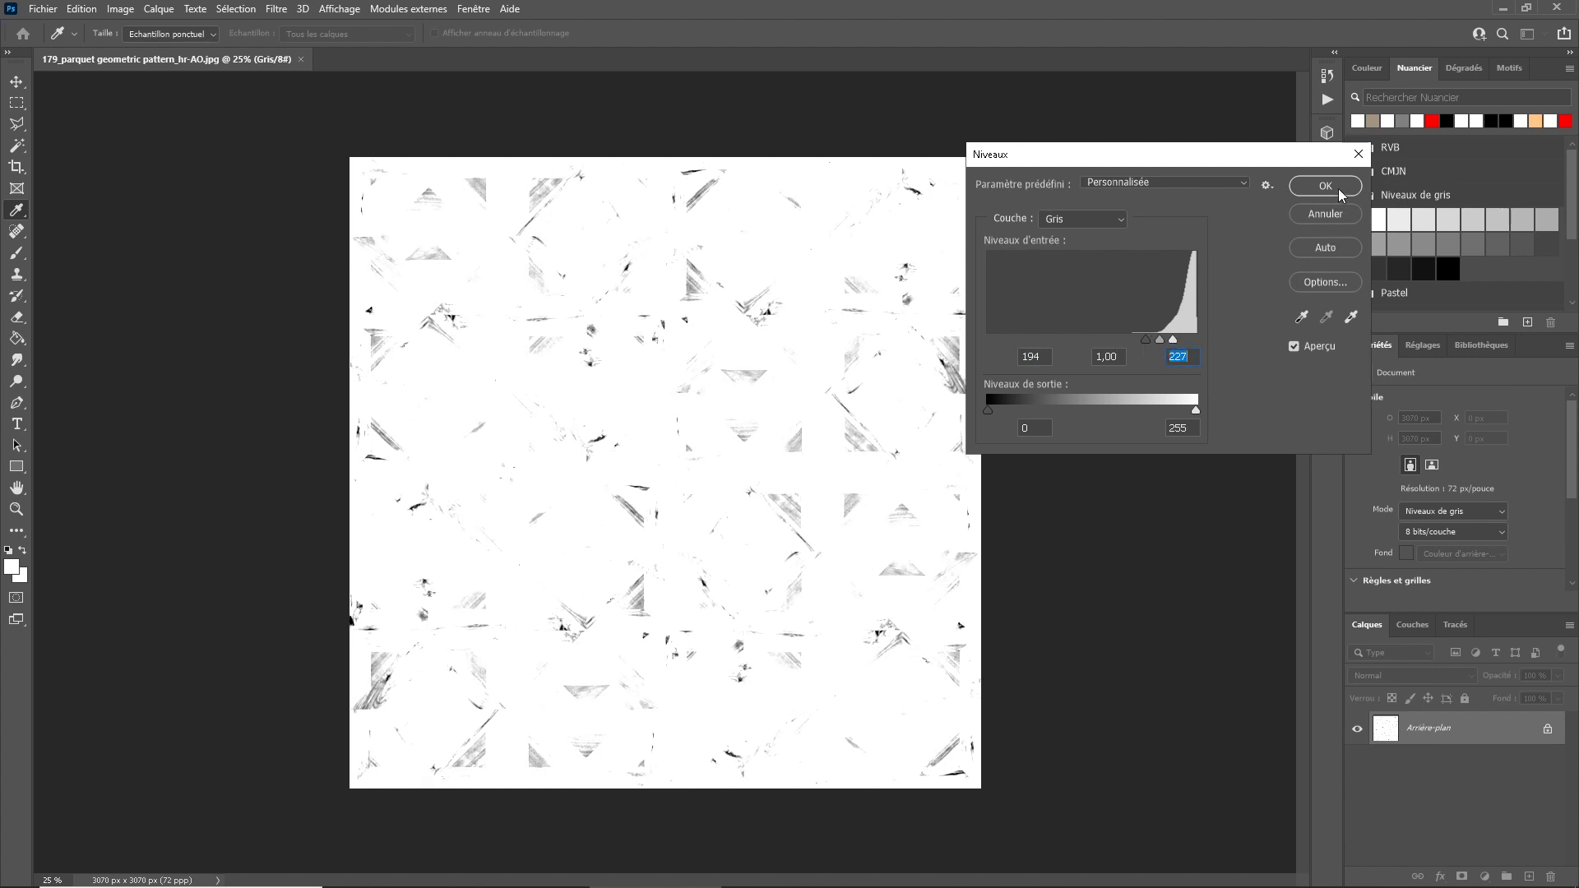
left_click(1338, 188)
key("m")
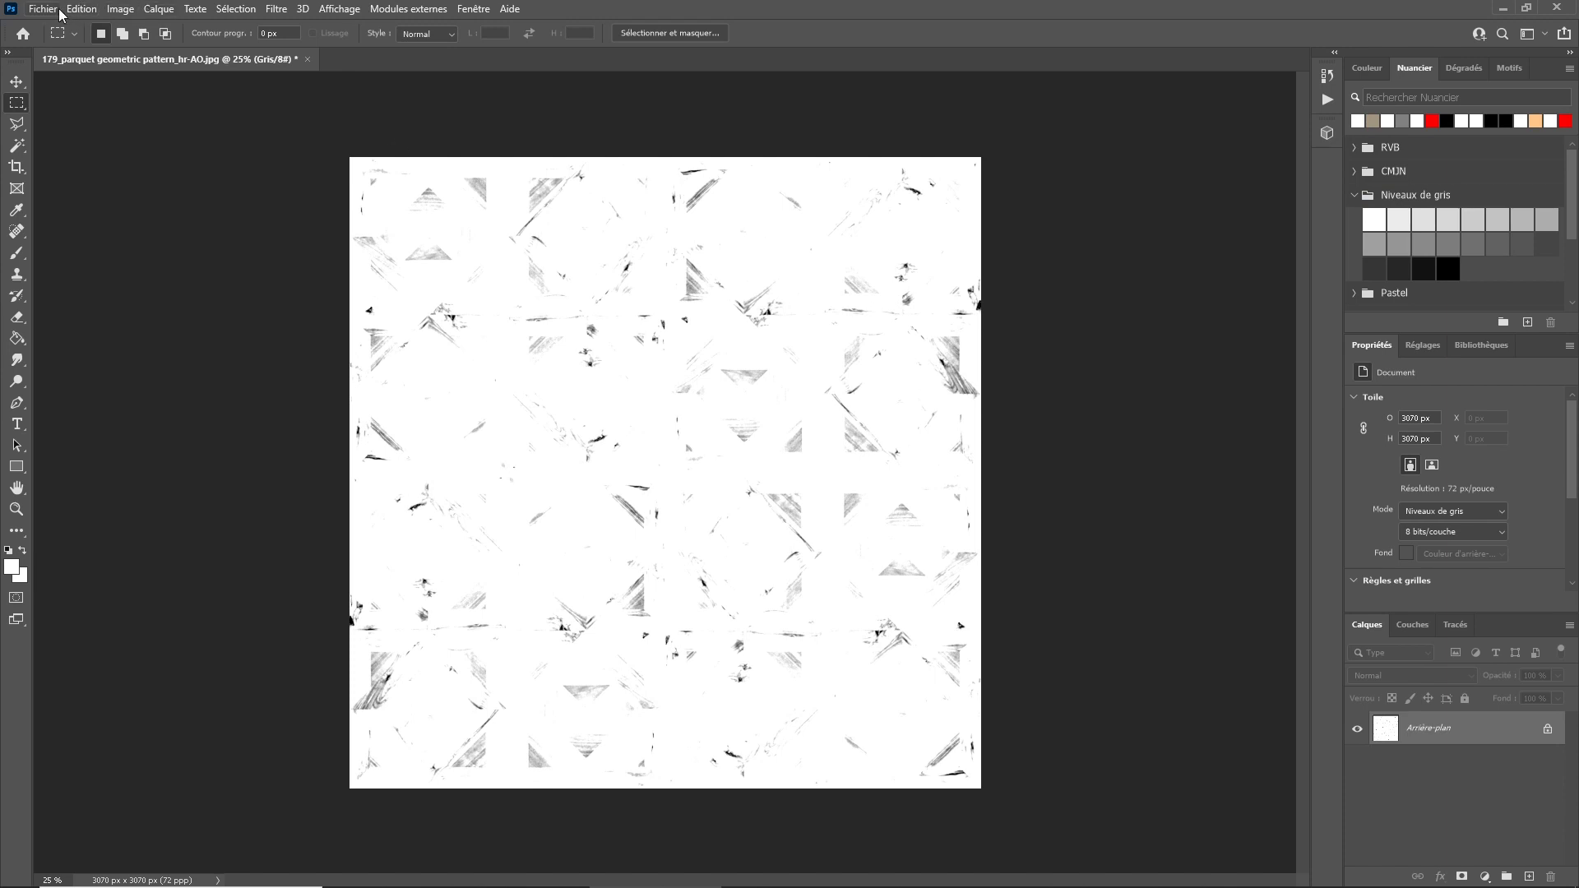
Save the adjusted AO map as the JPEG 179_parquet geometric pattern_hr-Cavity with quality 8, progressive optimised, 5 passes, and close it.
left_click(59, 10)
left_click(164, 218)
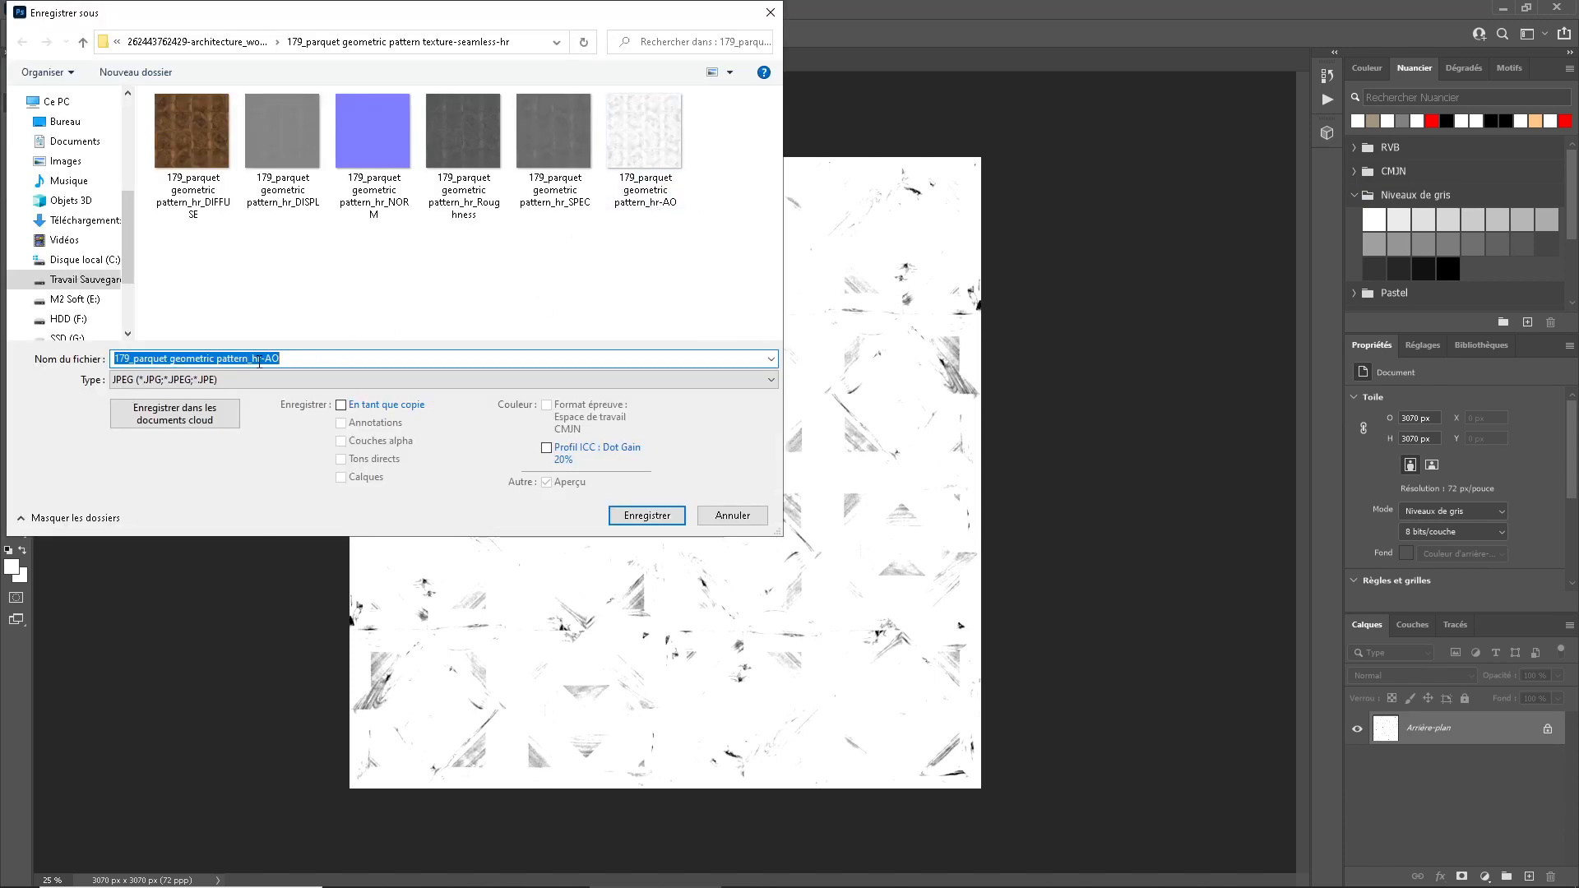
left_click(262, 360)
left_click_drag(266, 359, 413, 358)
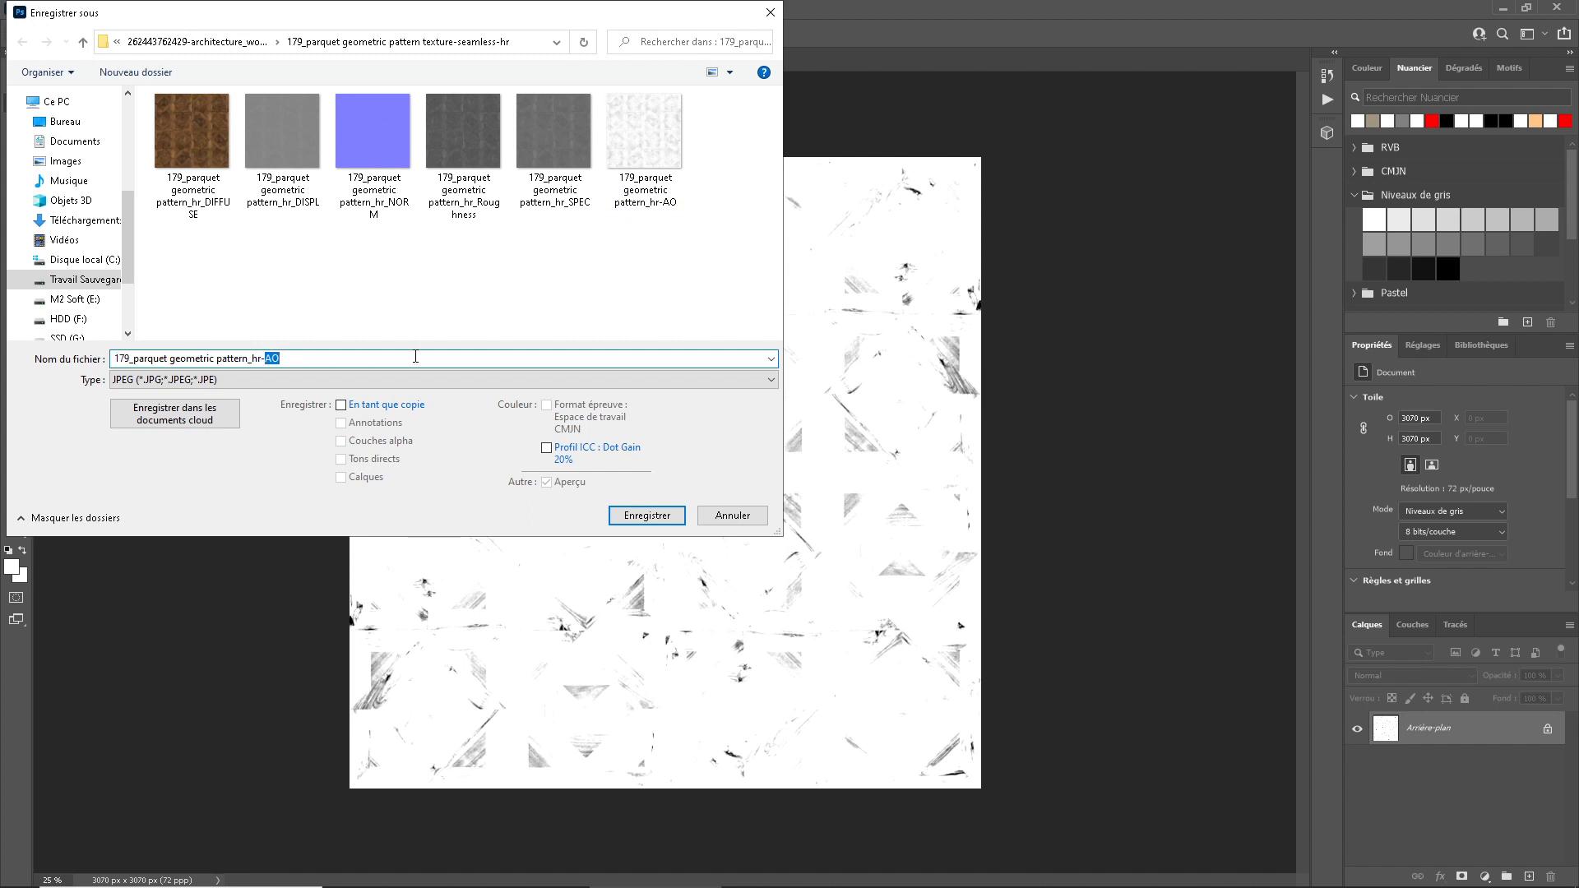
type("C")
left_click(664, 518)
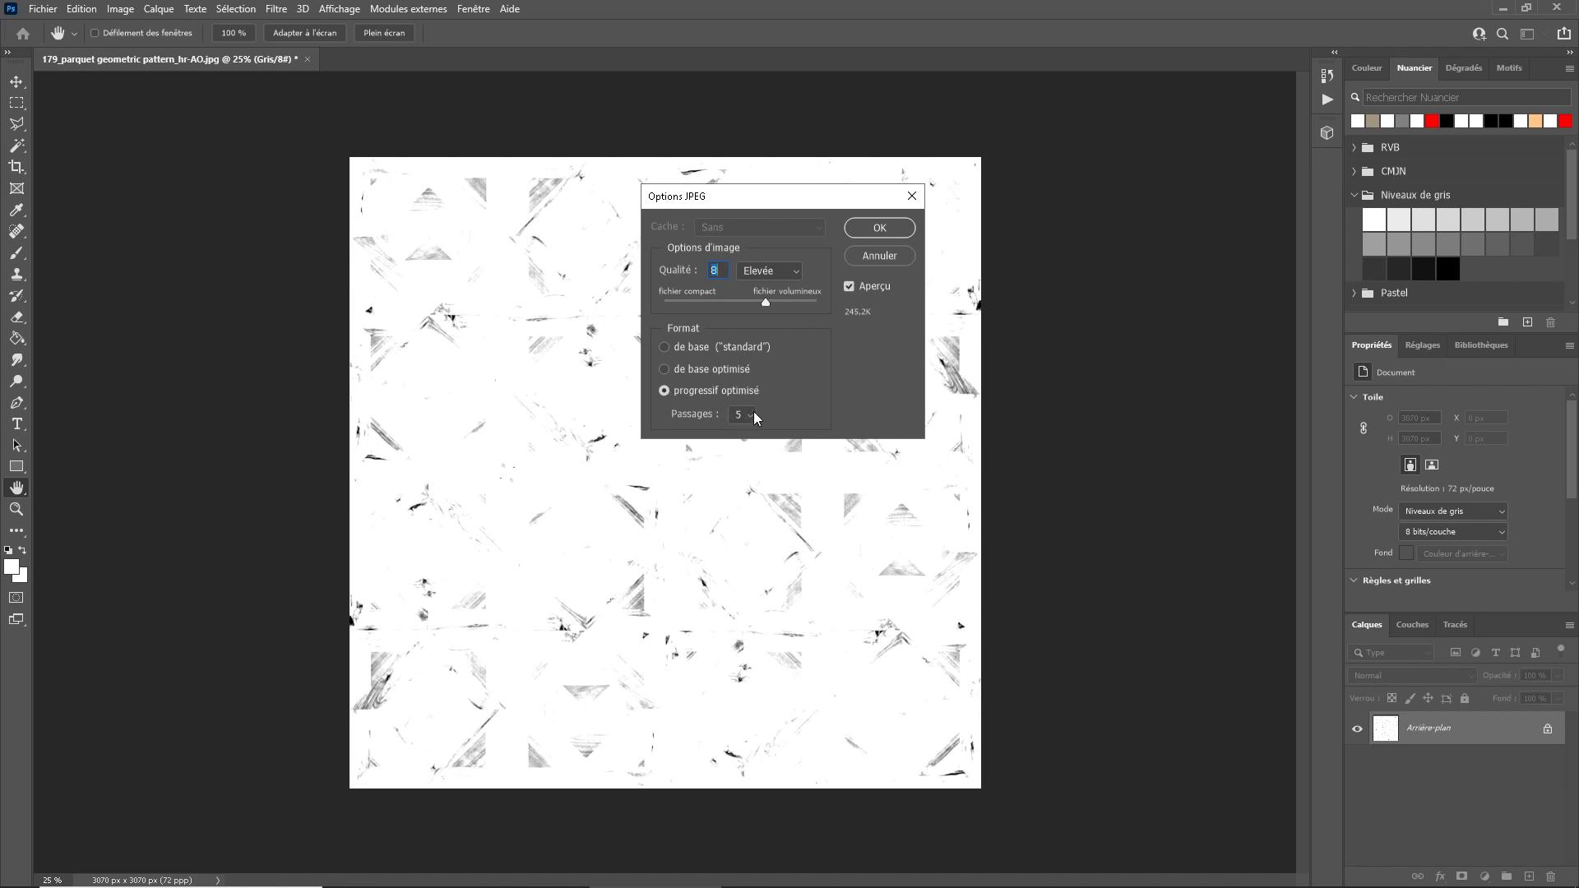
left_click(879, 228)
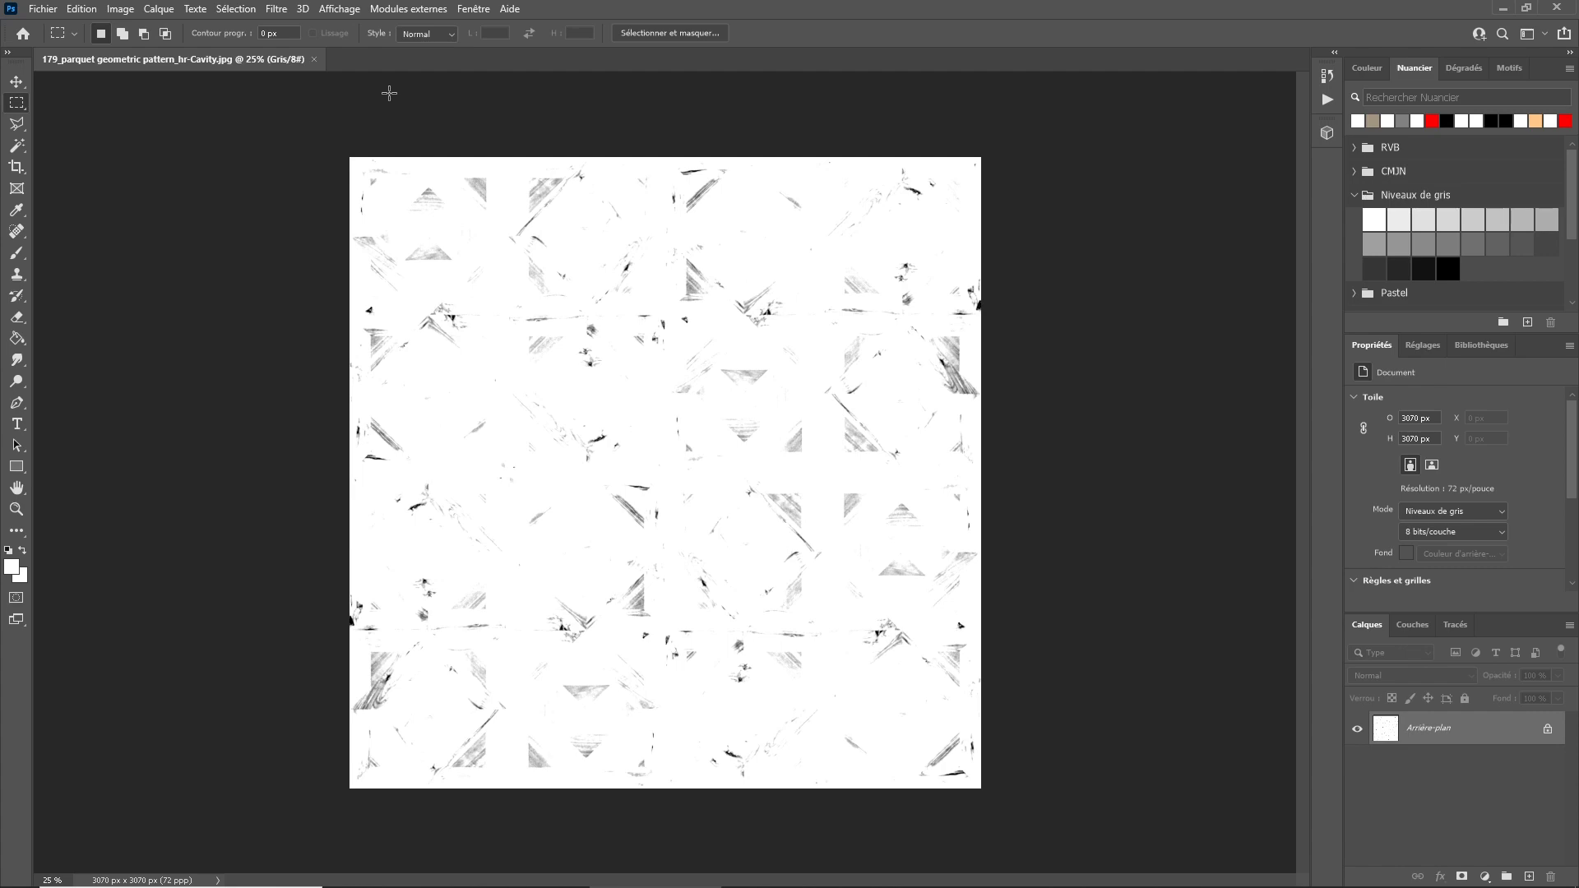
left_click(314, 59)
Check the dimensions and resolution of 179_parquet geometric pattern_hr-Cavity in its detailed file properties, and close the File Explorer window.
key("super")
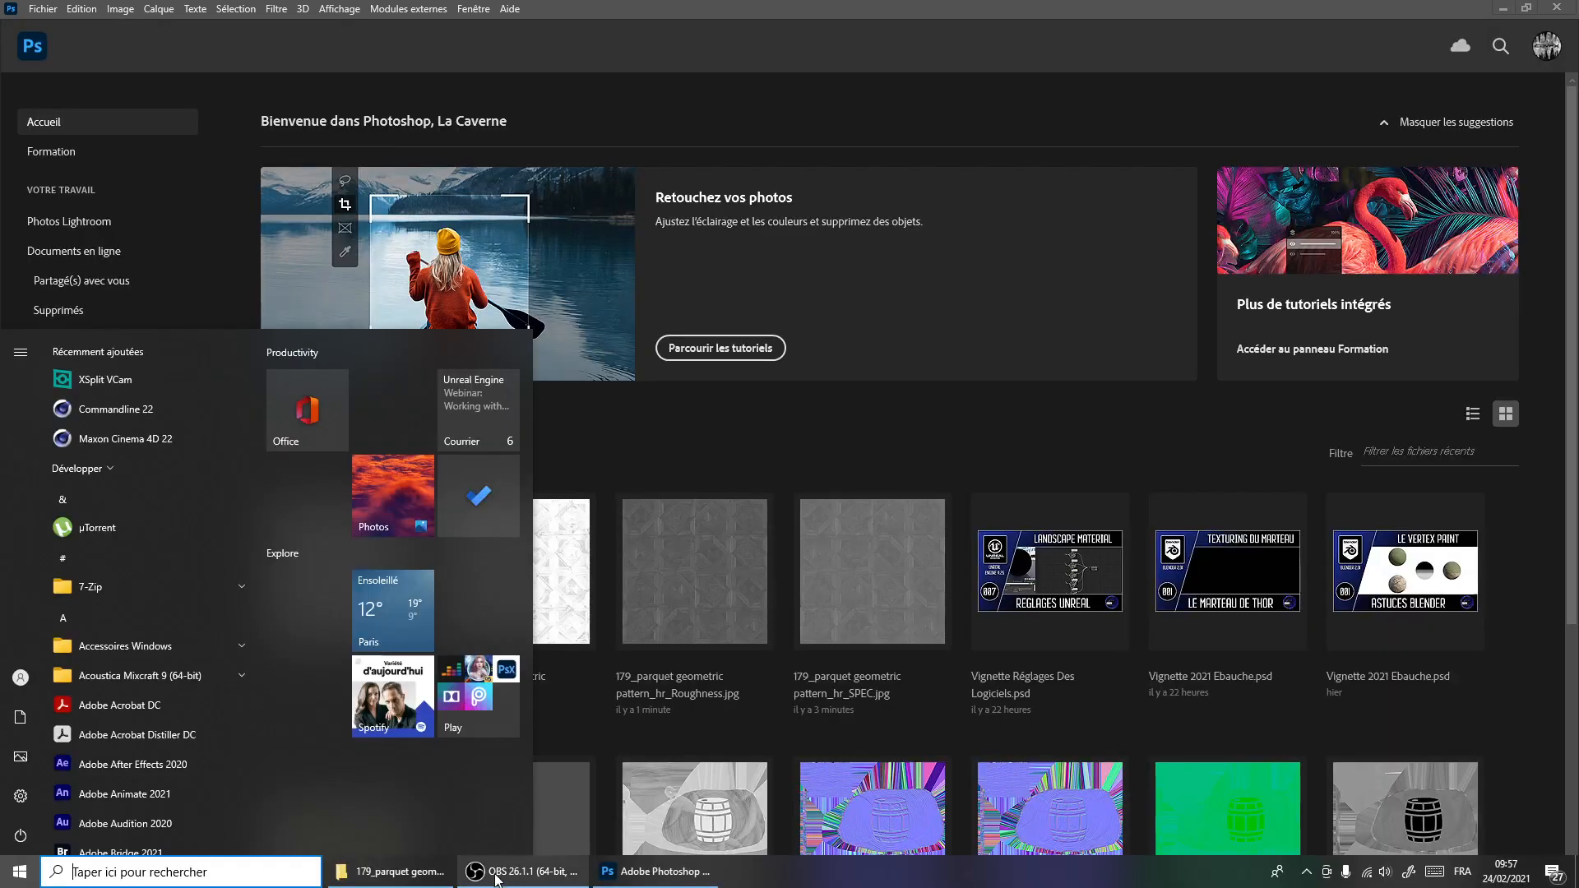
left_click(439, 870)
right_click(647, 444)
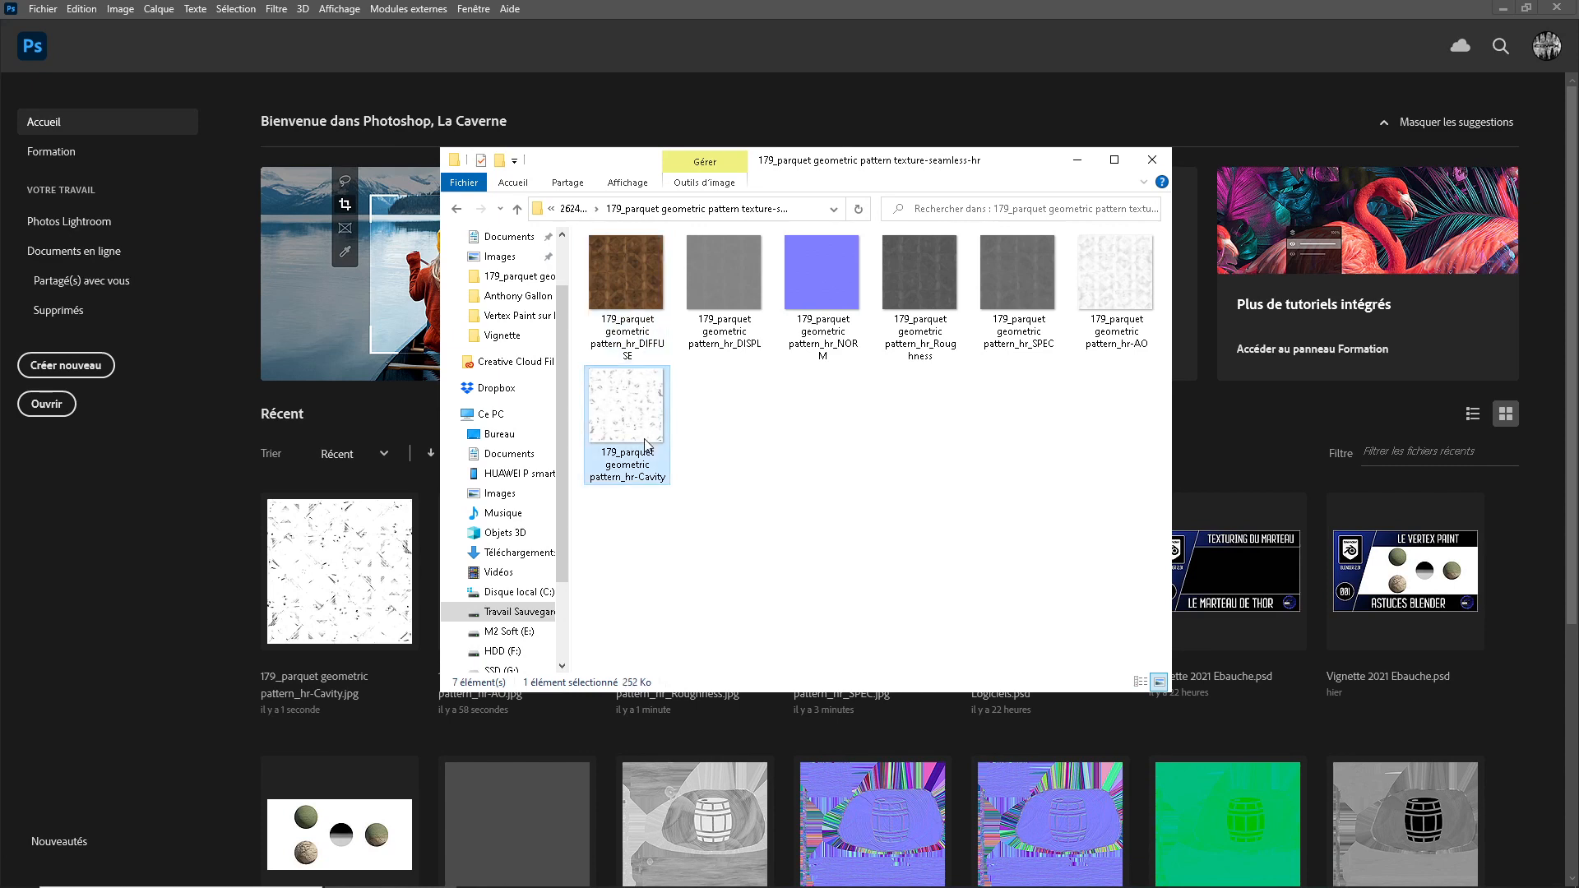
left_click(530, 829)
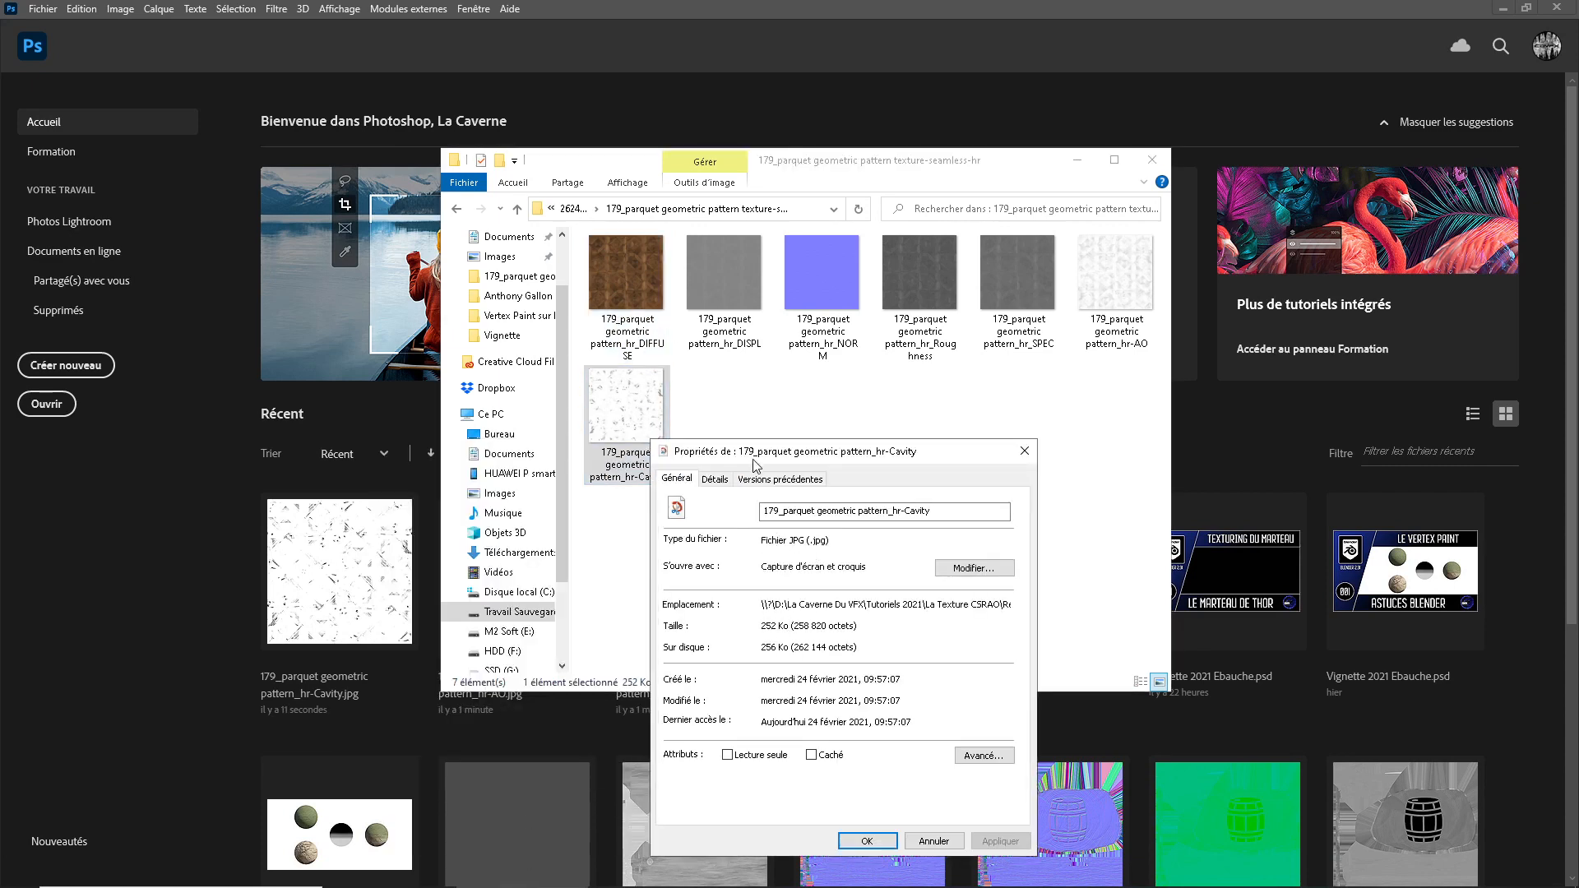
left_click(714, 479)
scroll(855, 682, "down", 2)
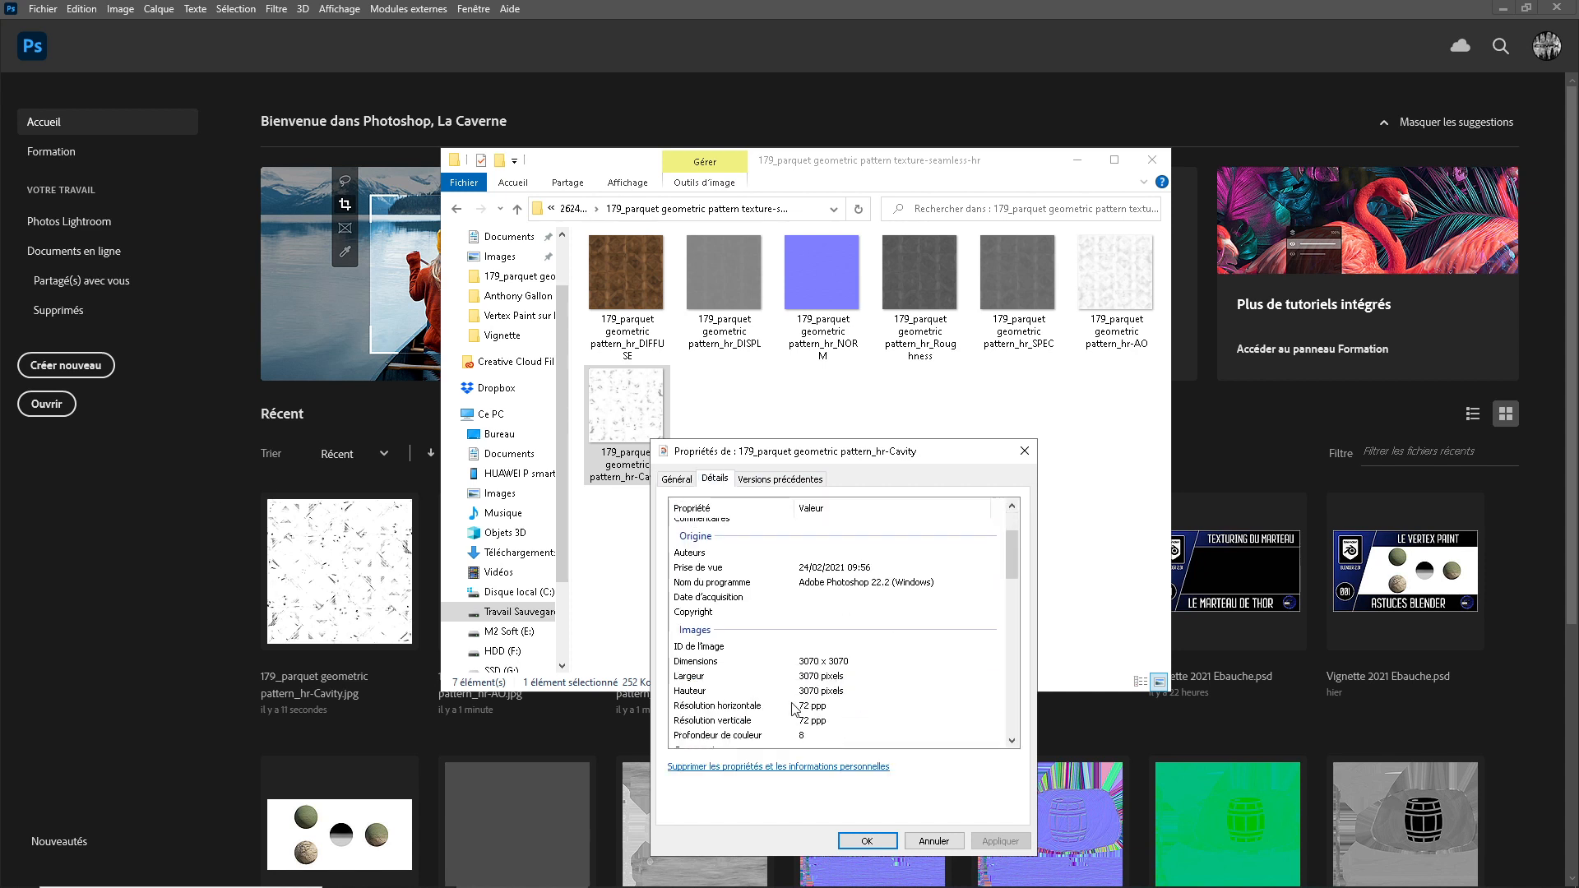
left_click(799, 709)
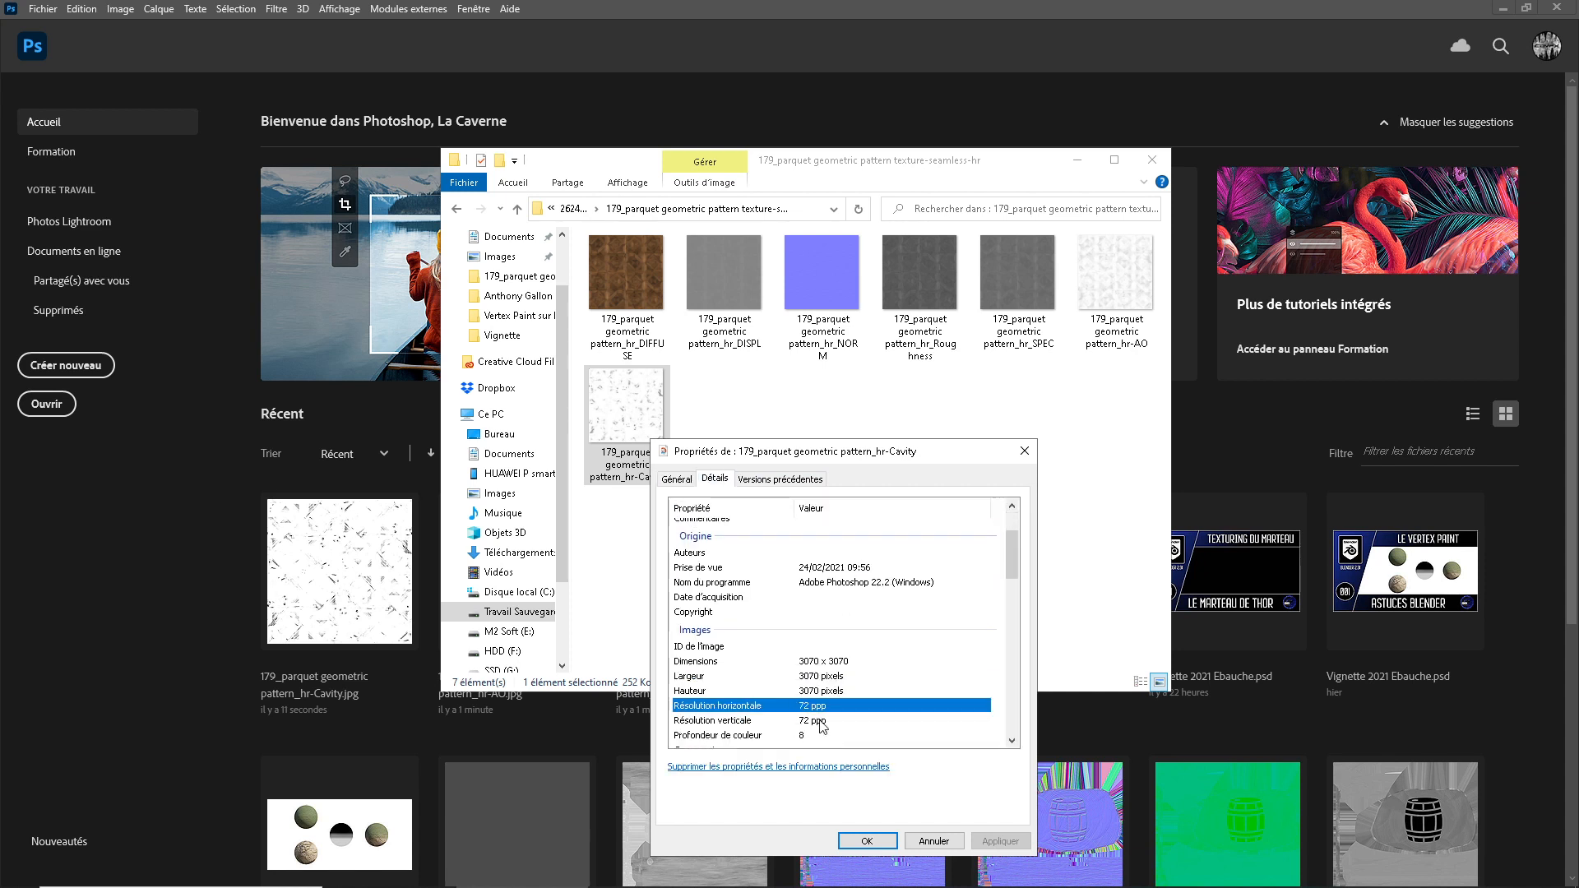
left_click(945, 842)
left_click(1152, 159)
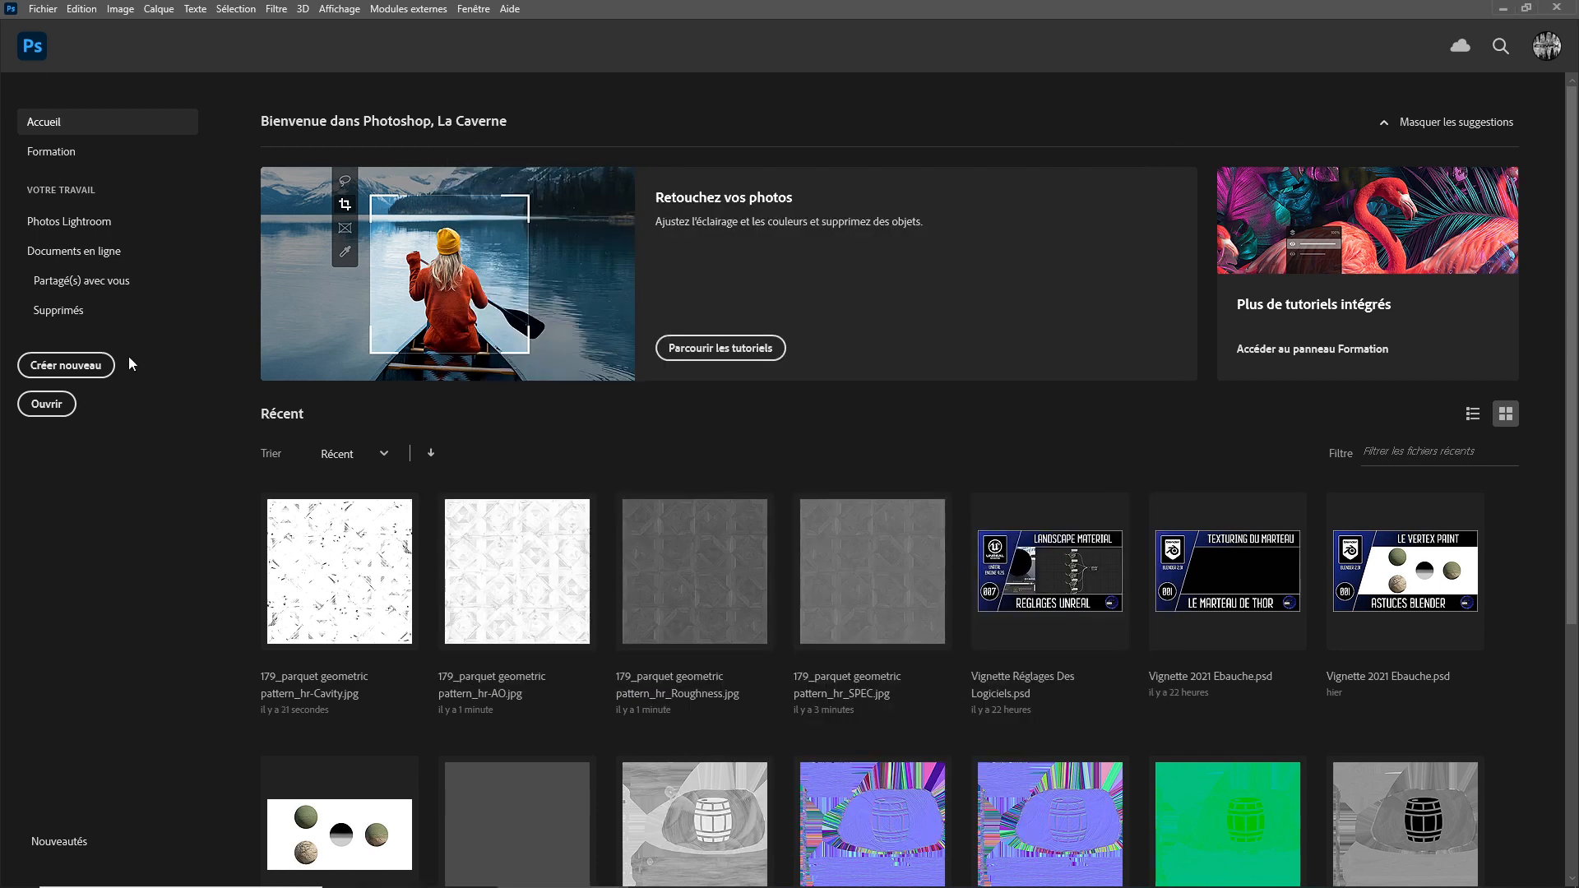
Start a new document in Photoshop and recheck the Cavity image's pixel dimensions in its detailed file properties.
left_click(58, 363)
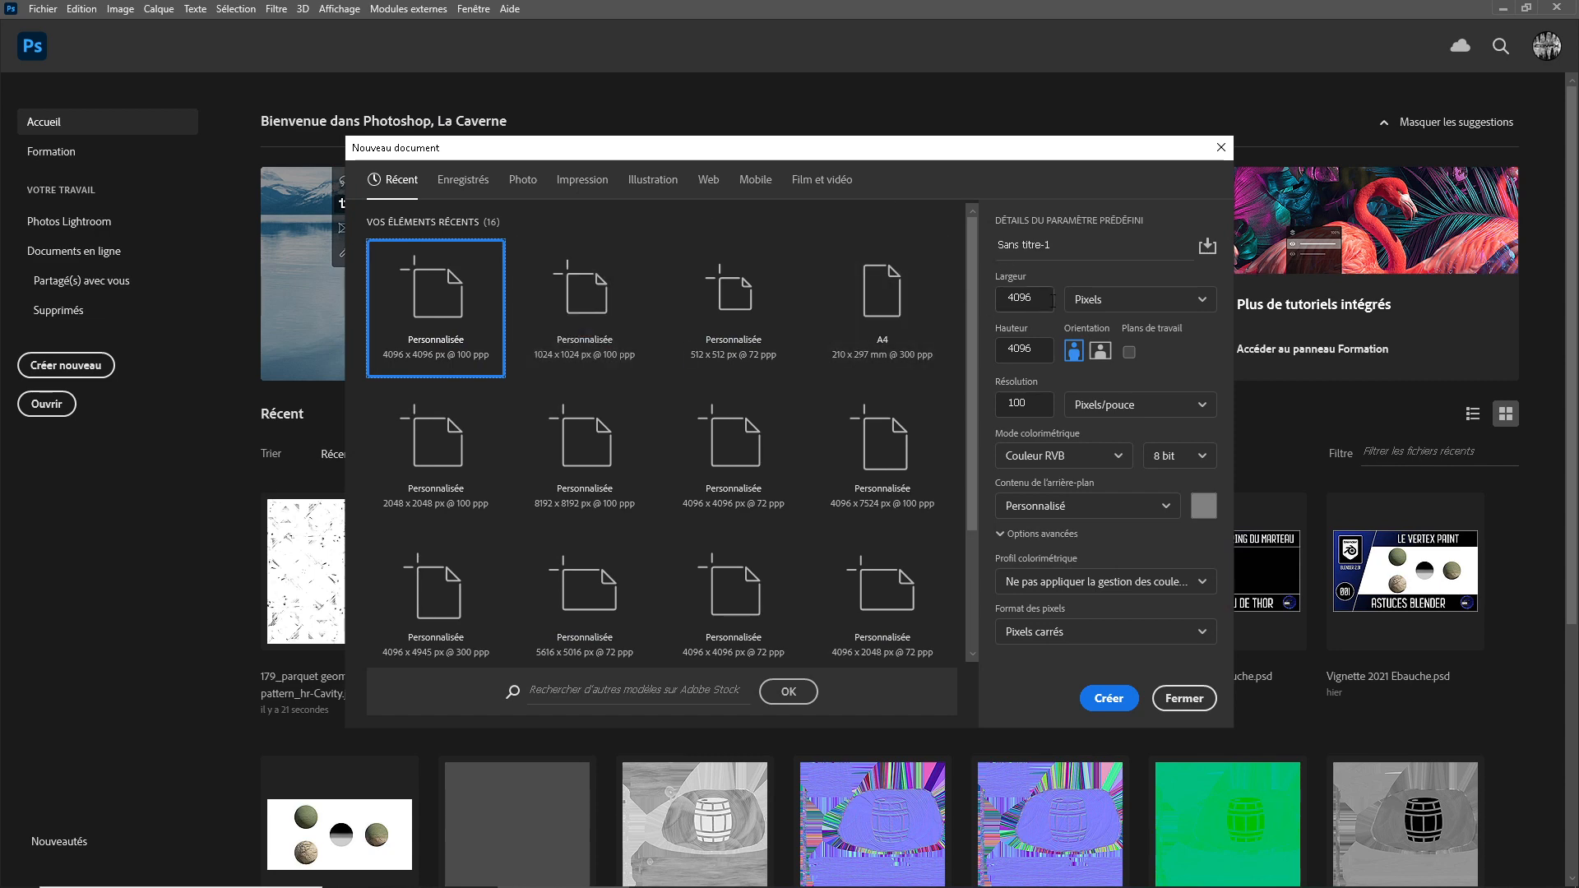
key("super")
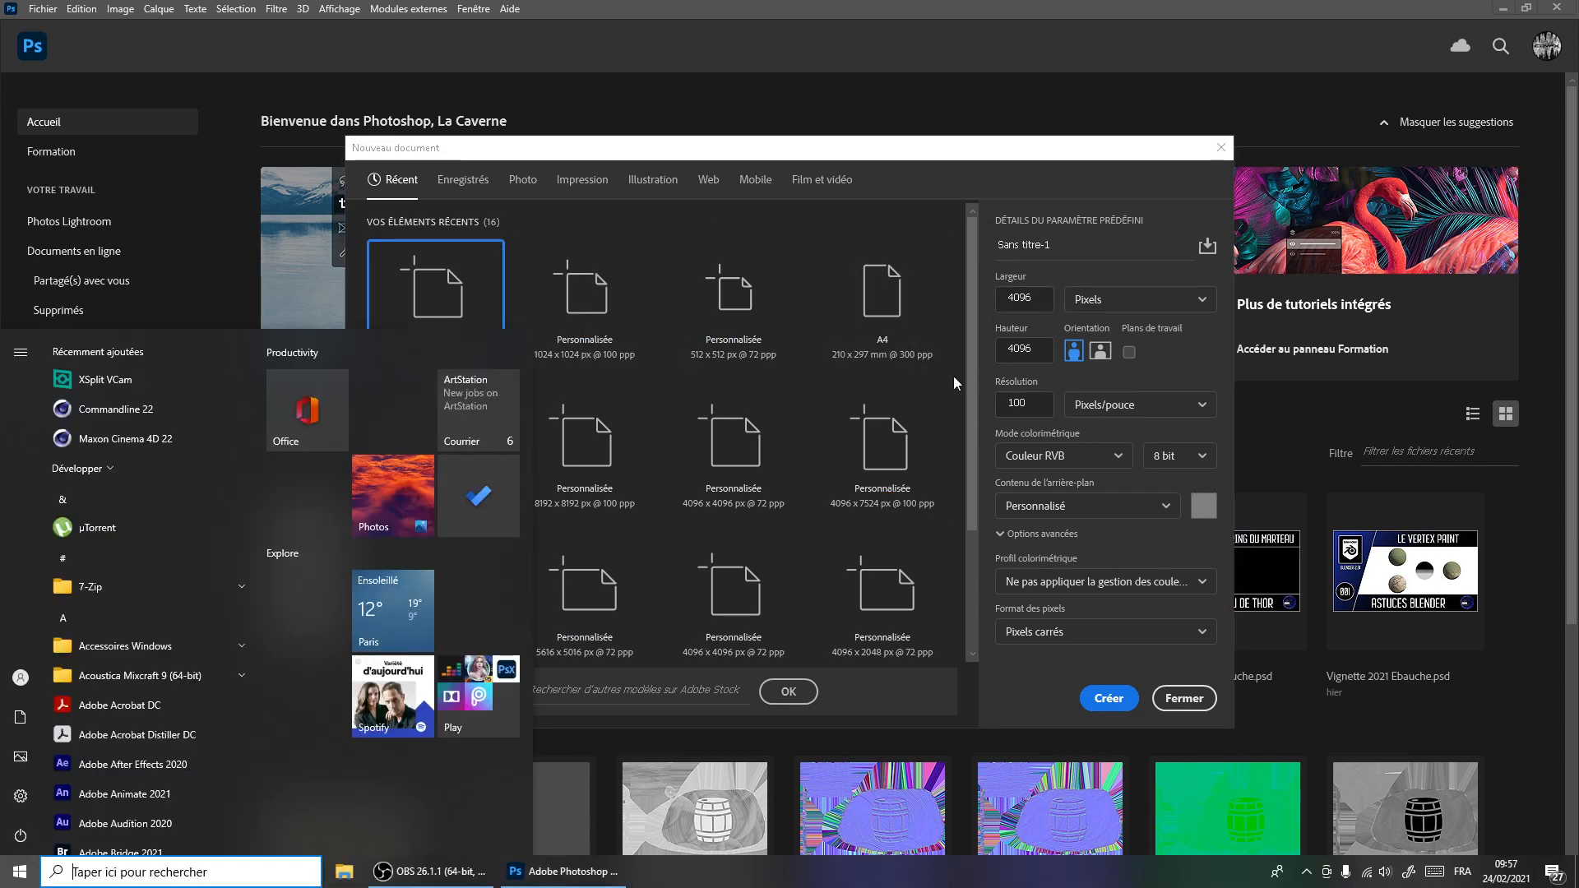
left_click(343, 873)
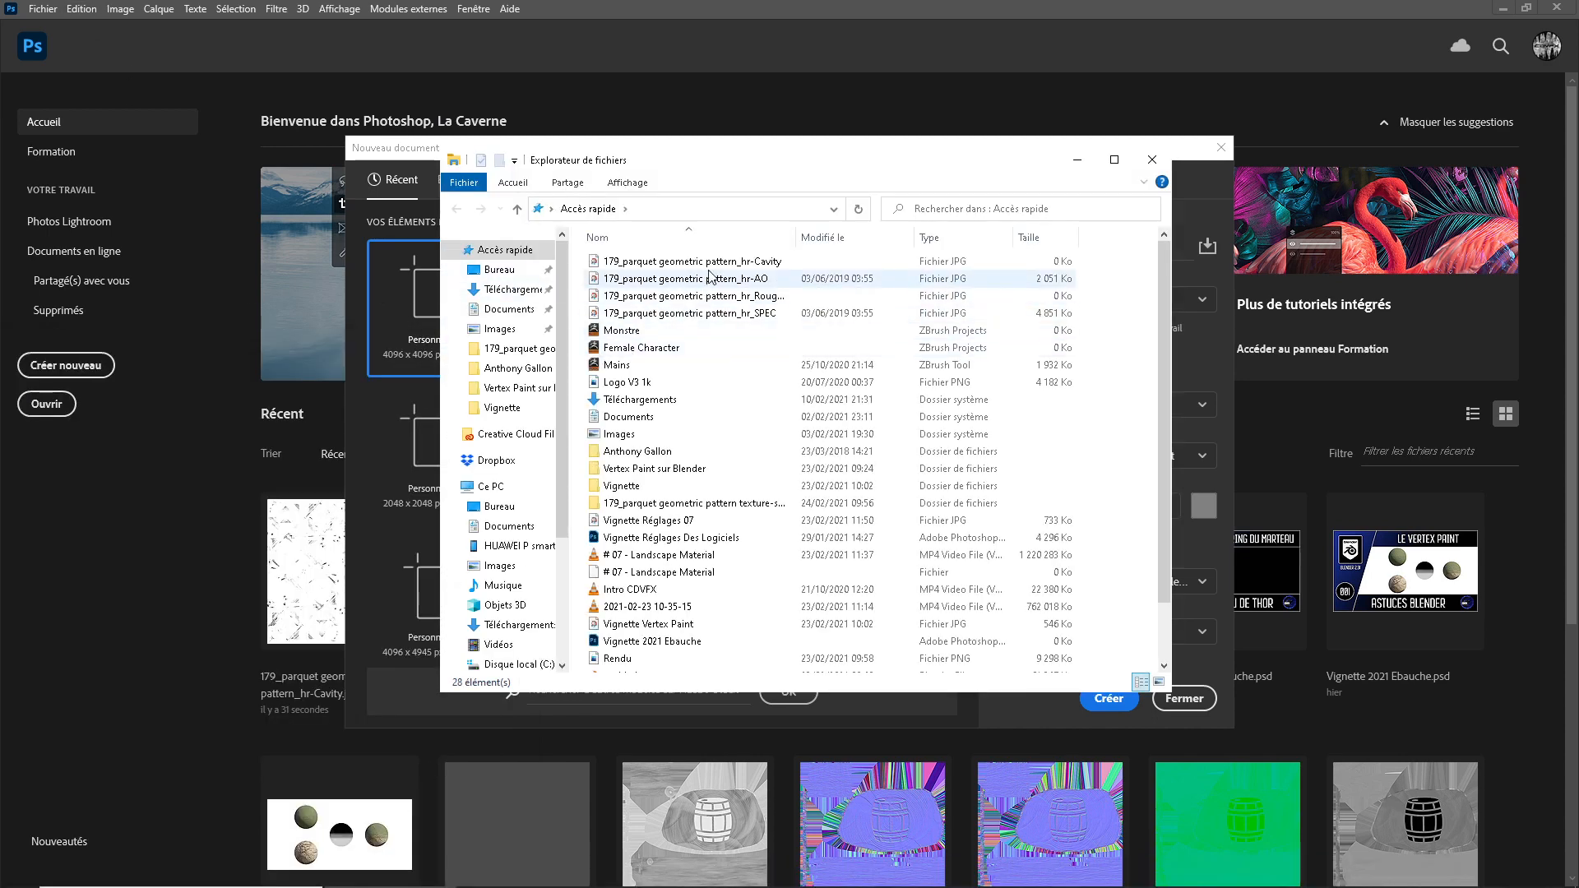
right_click(722, 261)
left_click(612, 637)
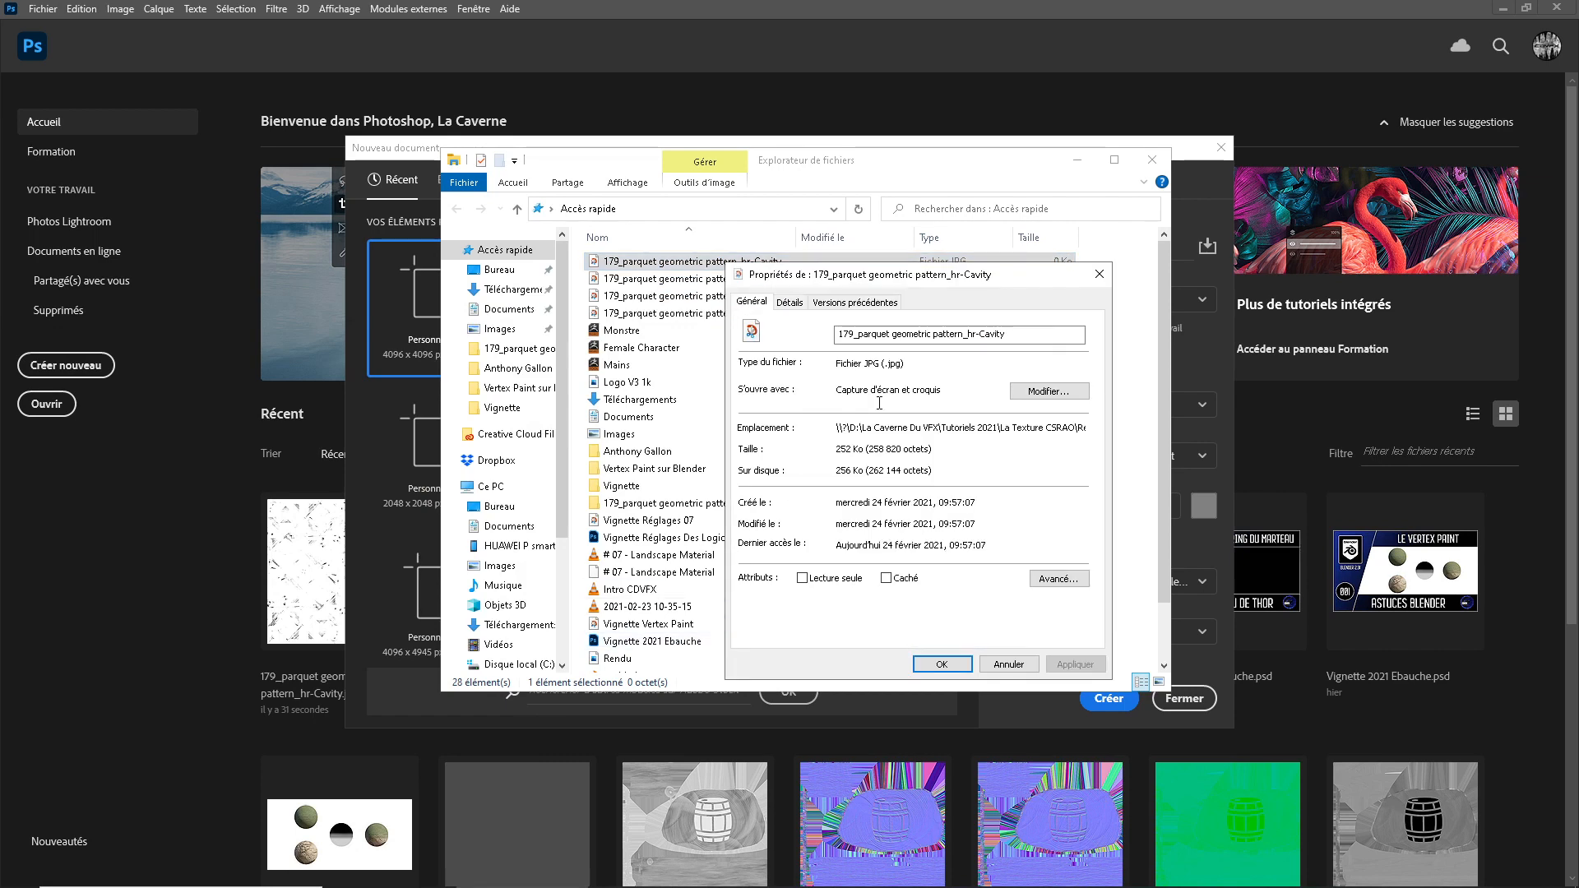
left_click(789, 302)
scroll(915, 518, "down", 1)
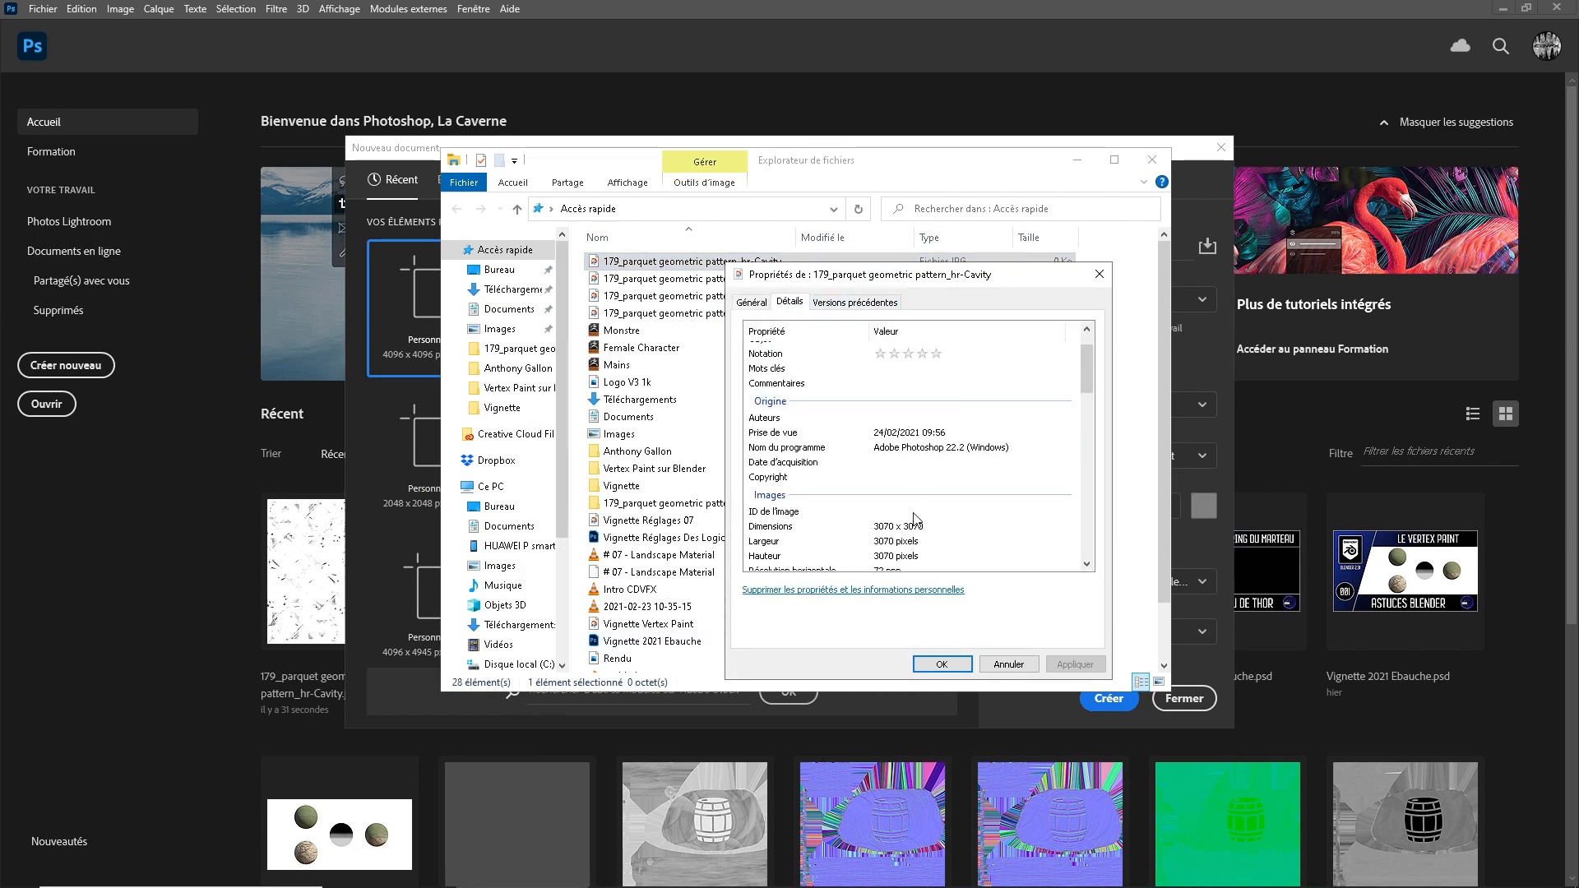
left_click(1016, 663)
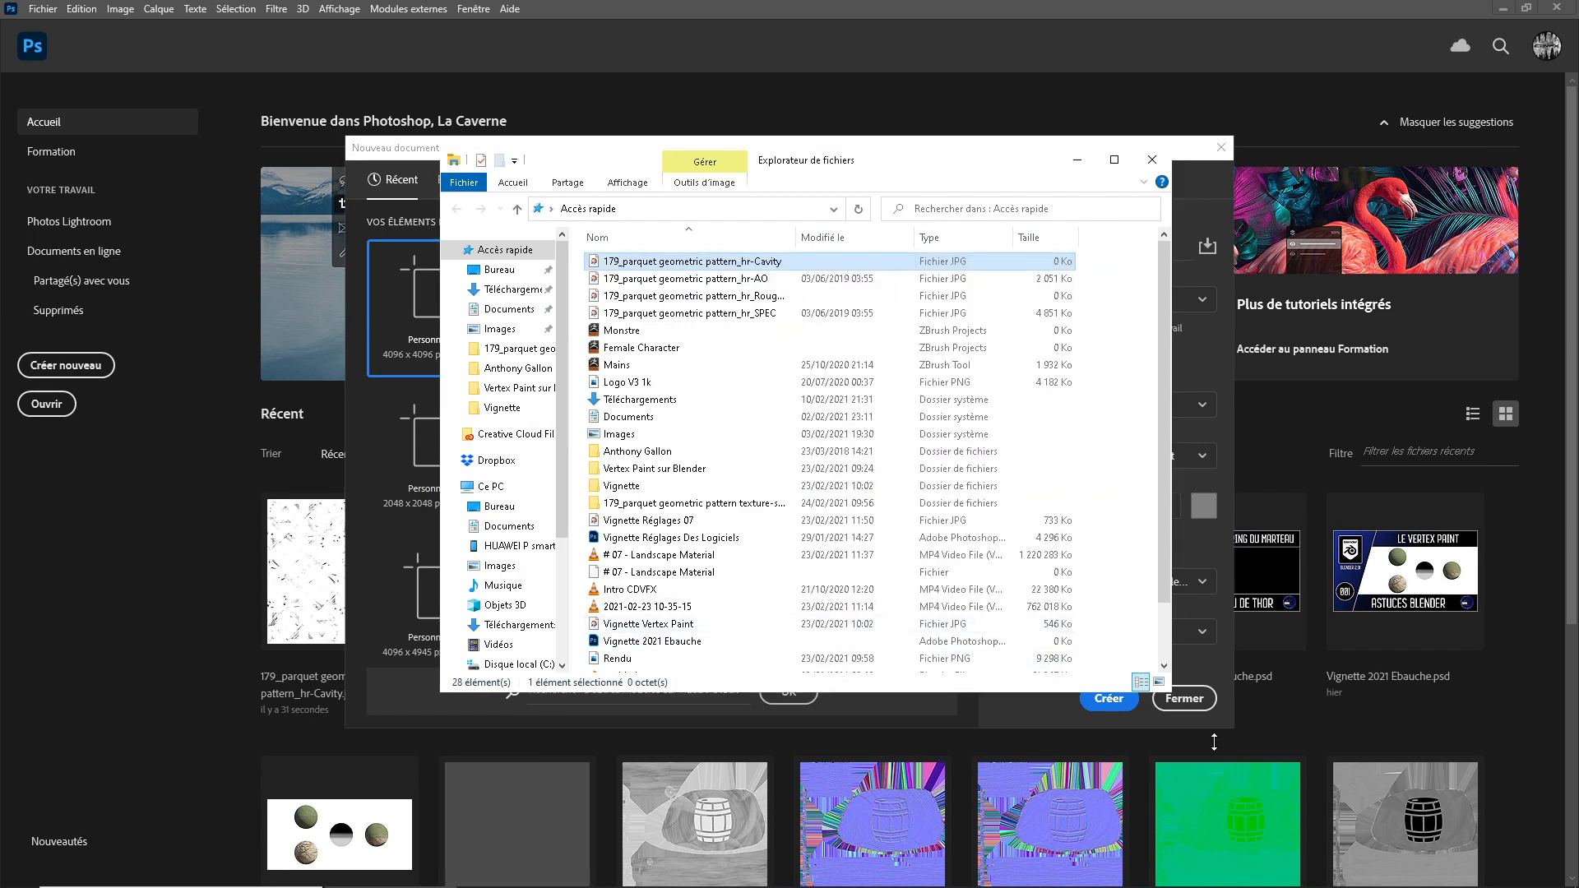
left_click(1152, 159)
Set the new document's width and height to 3070 pixels and its resolution to 72 pixels per inch.
double_click(1039, 304)
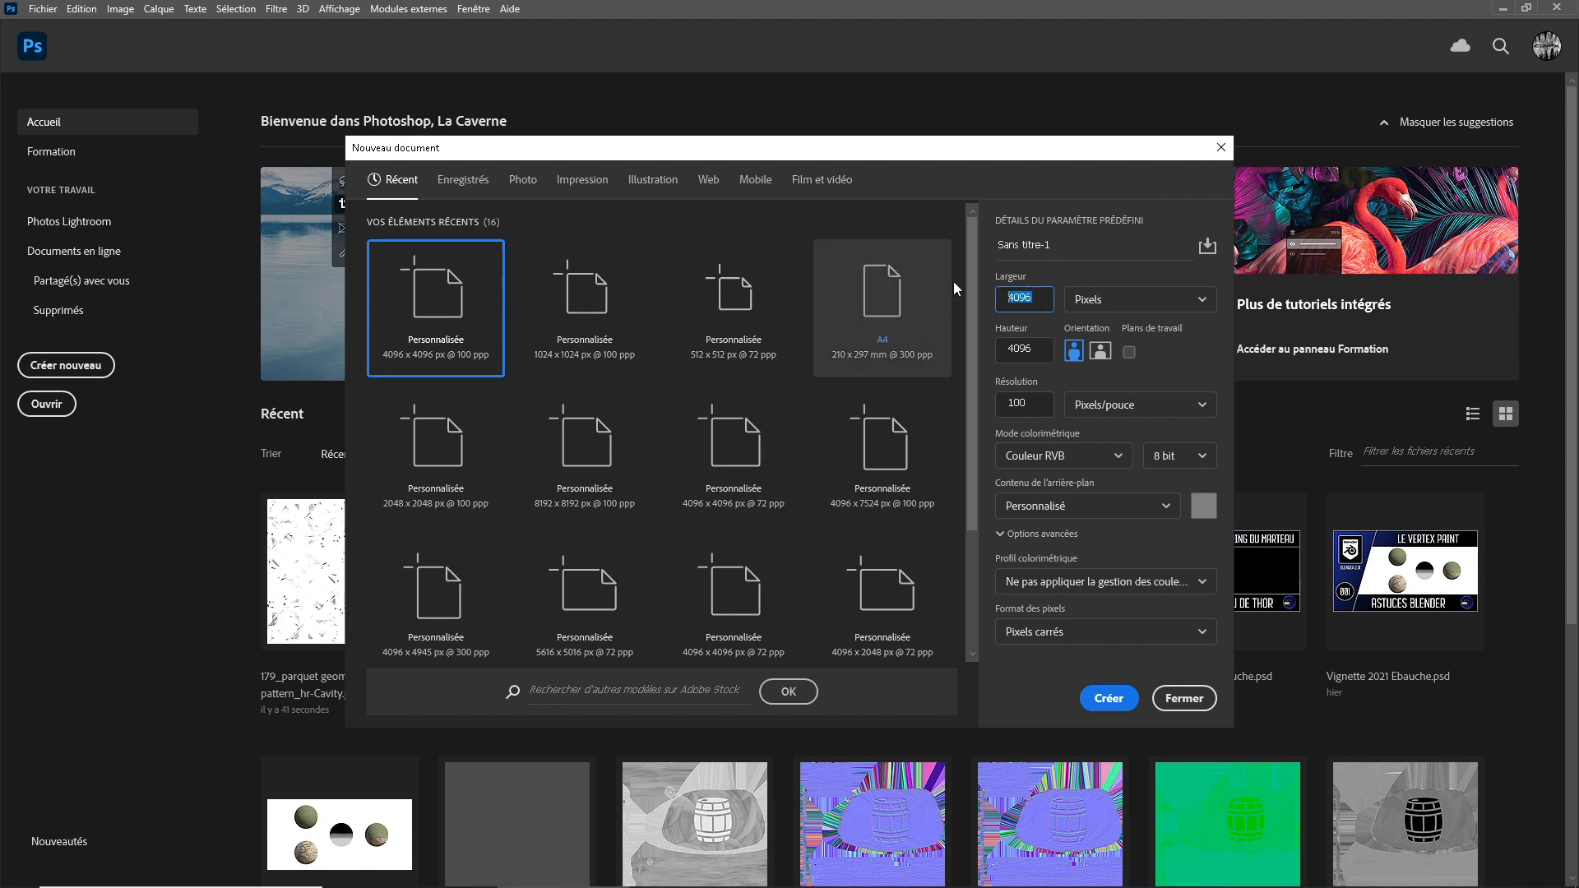
type("3070")
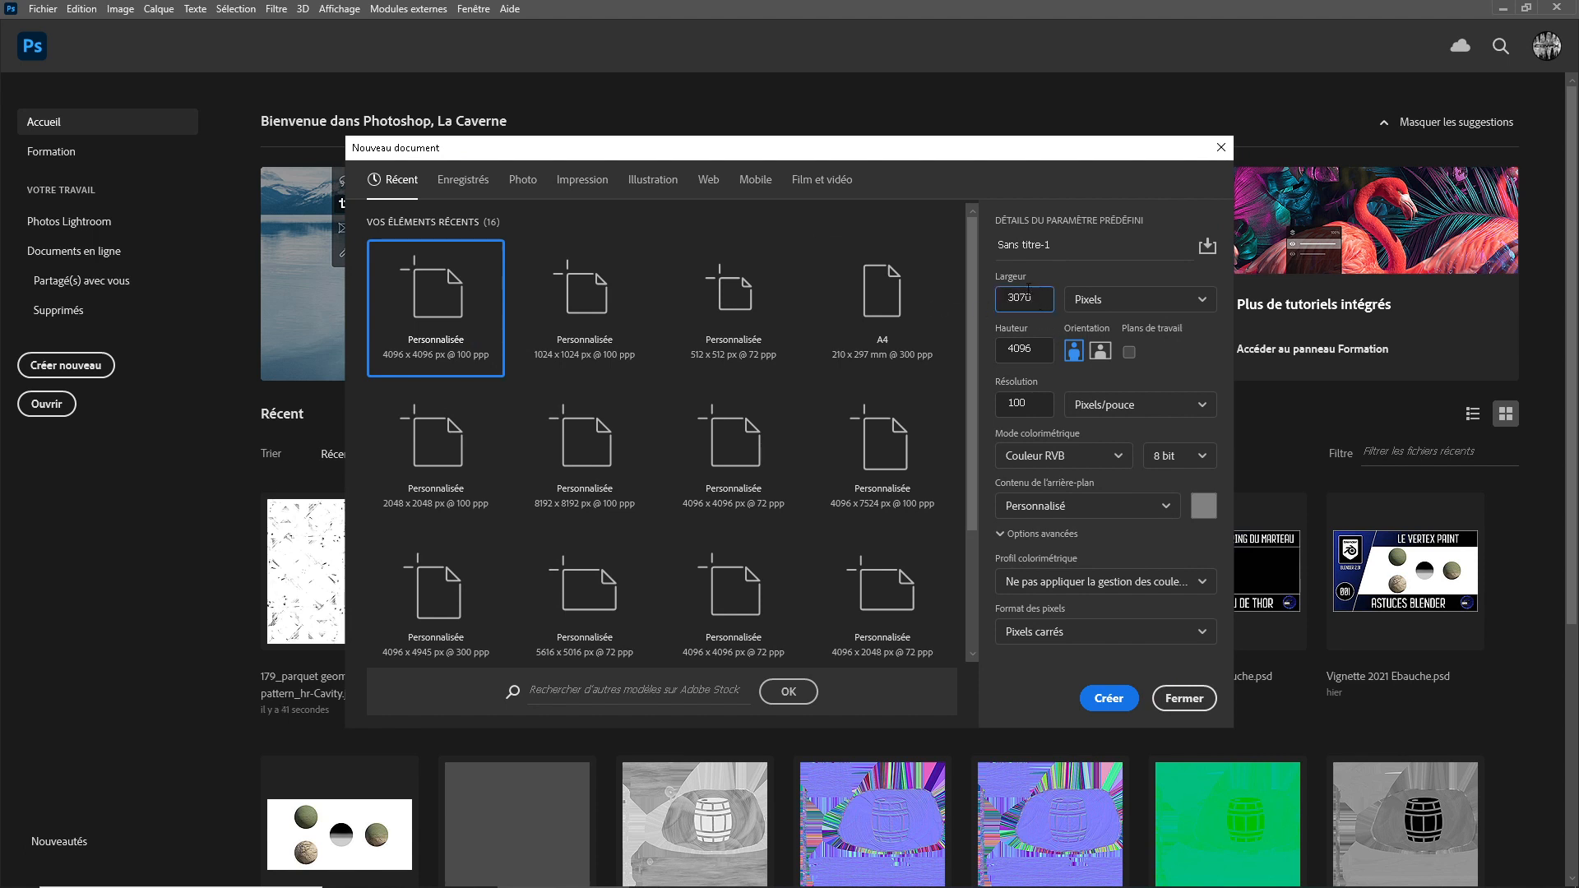
double_click(1037, 349)
type("3070")
double_click(1024, 404)
type("72")
left_click(1199, 377)
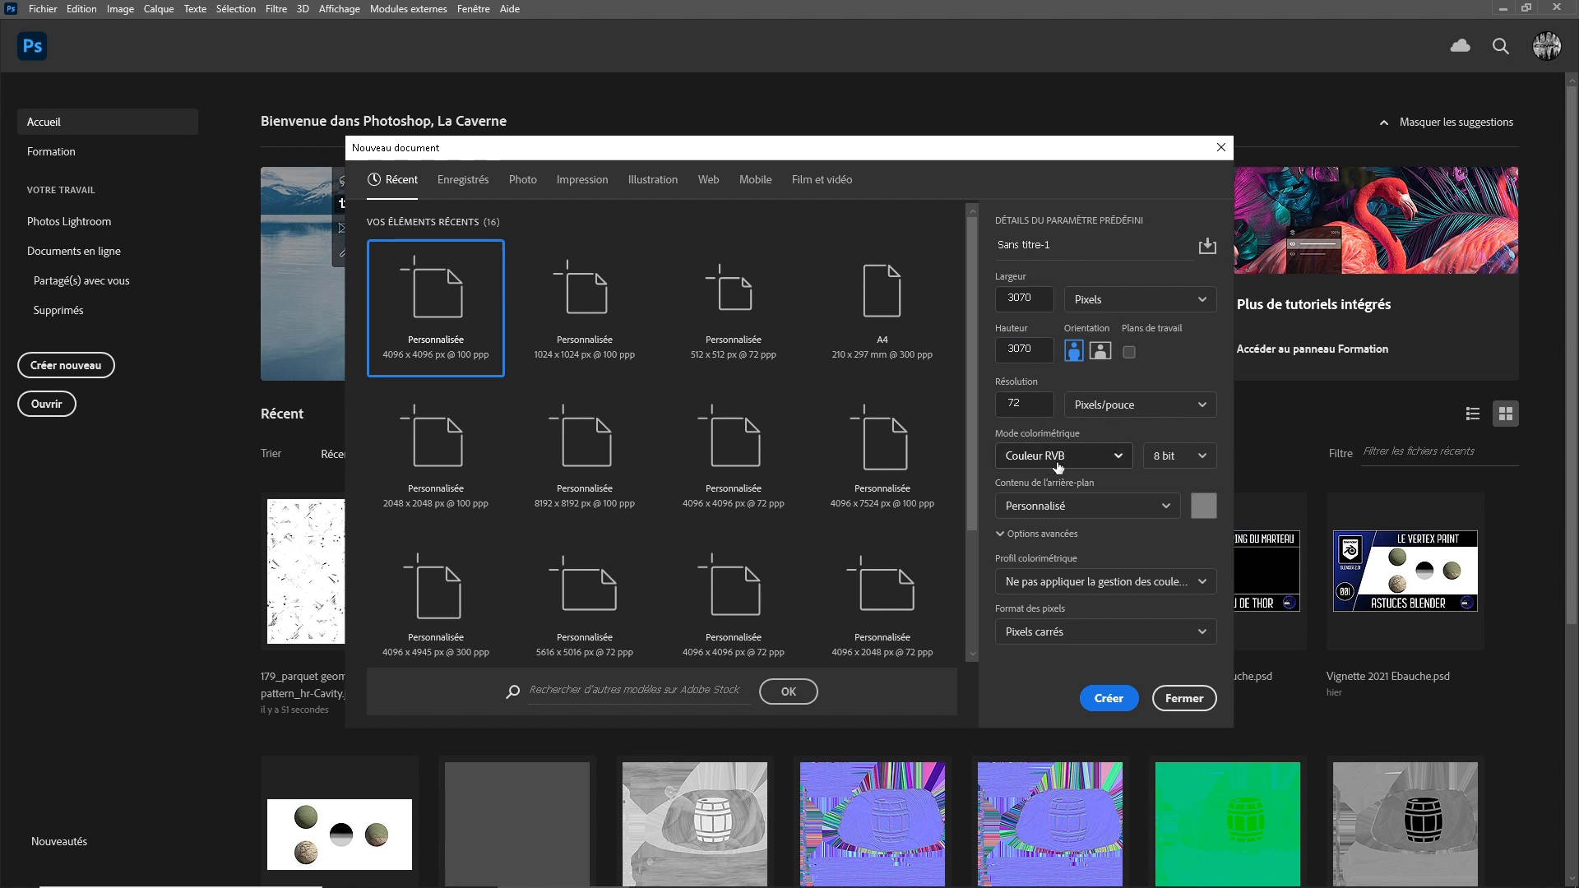
Keep the custom grey background, set the colour profile to sRGB IEC61966-2.1, and create the document.
left_click(1152, 509)
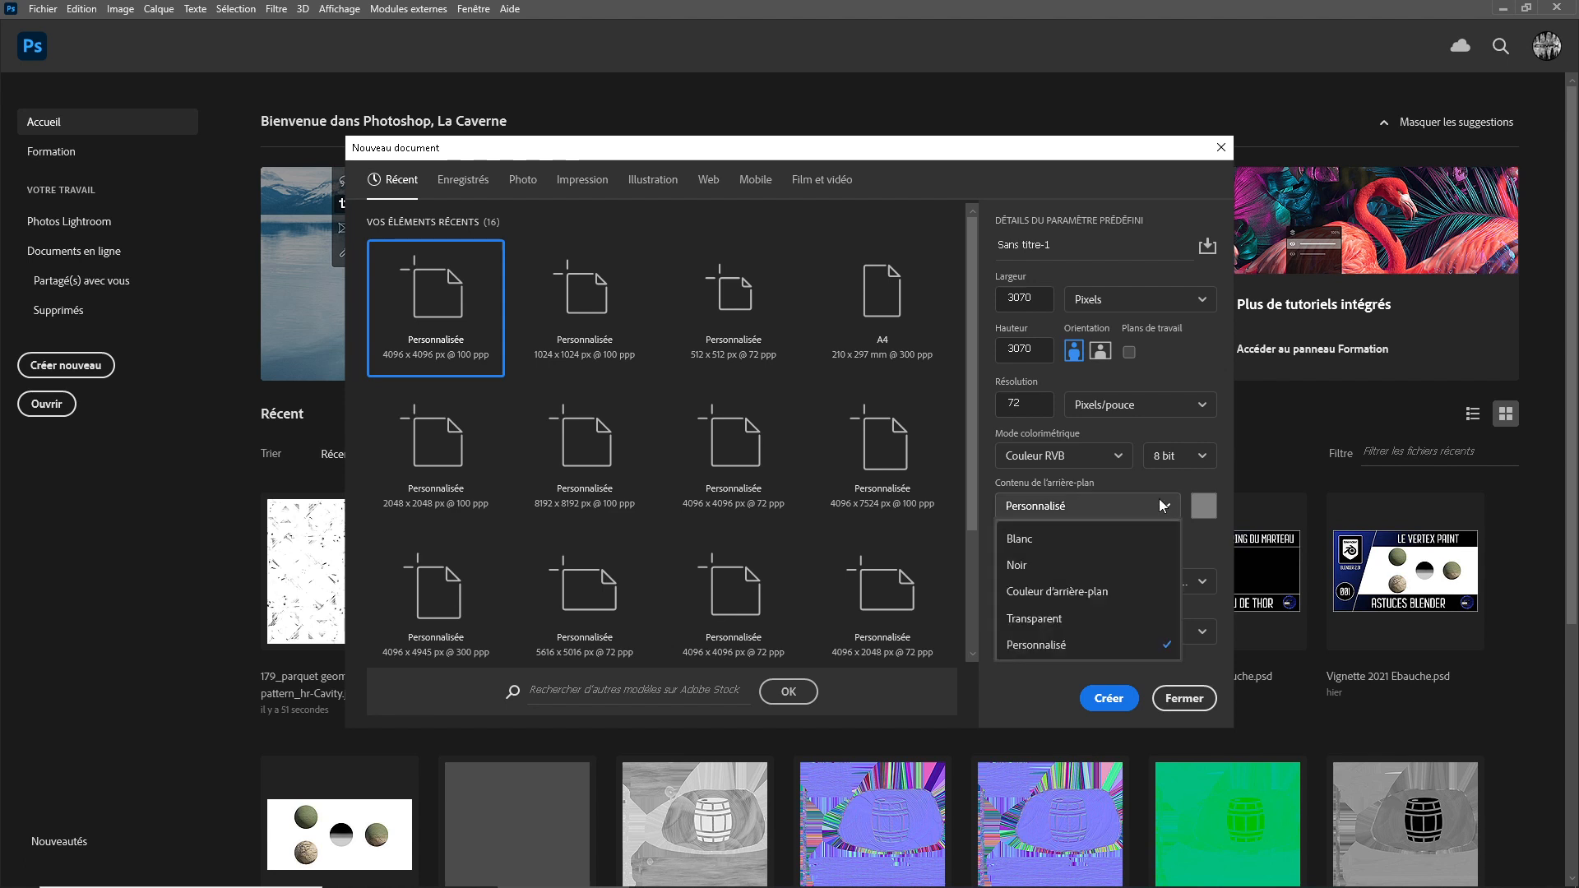
left_click(1210, 493)
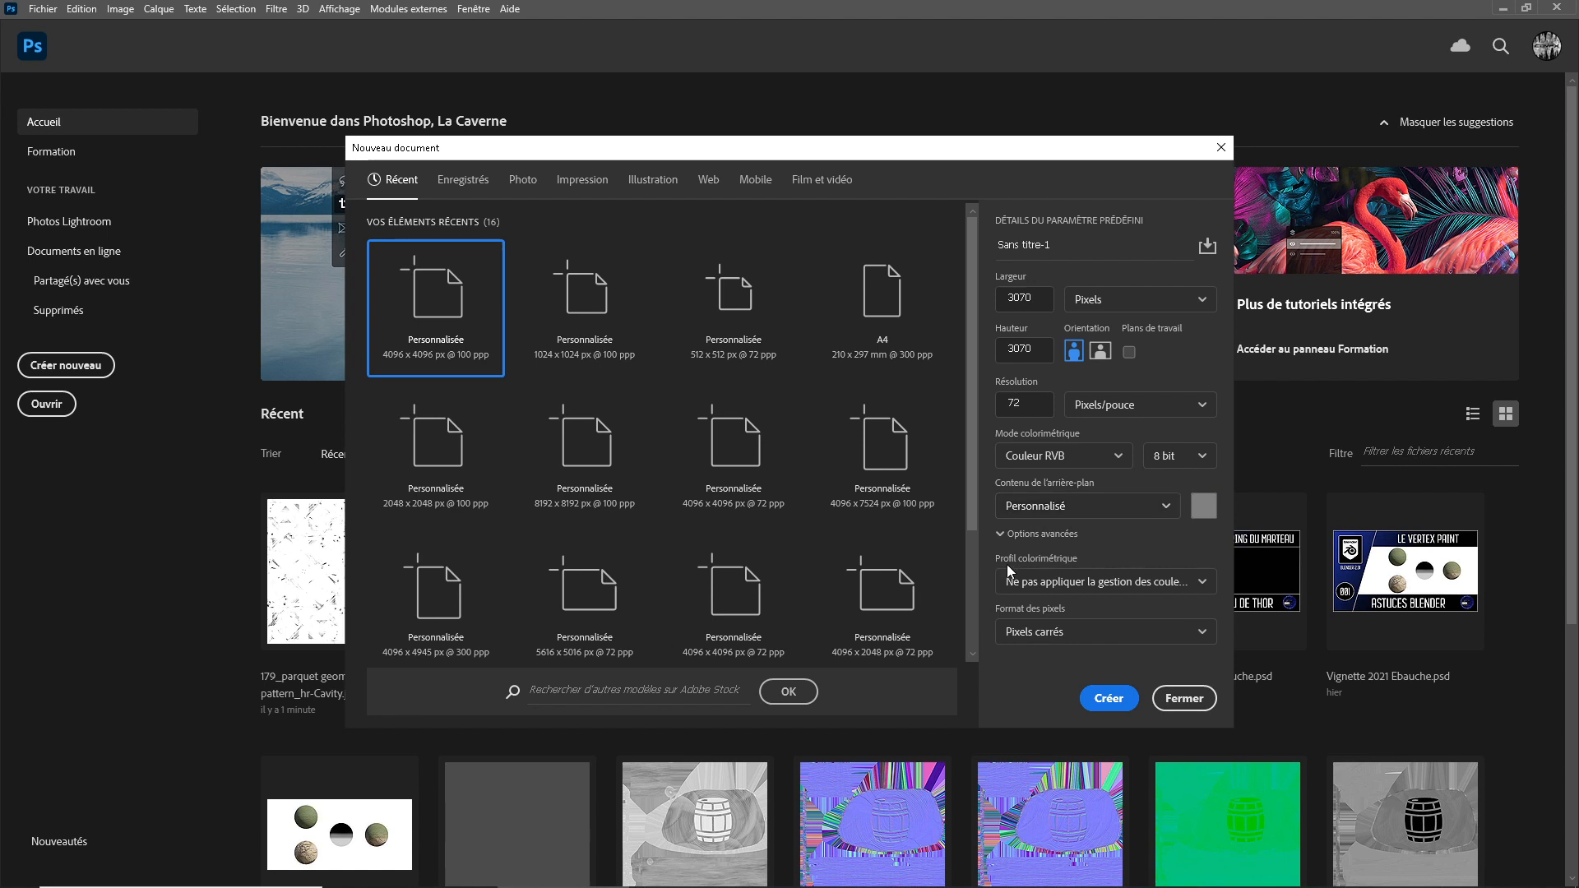
left_click(1171, 585)
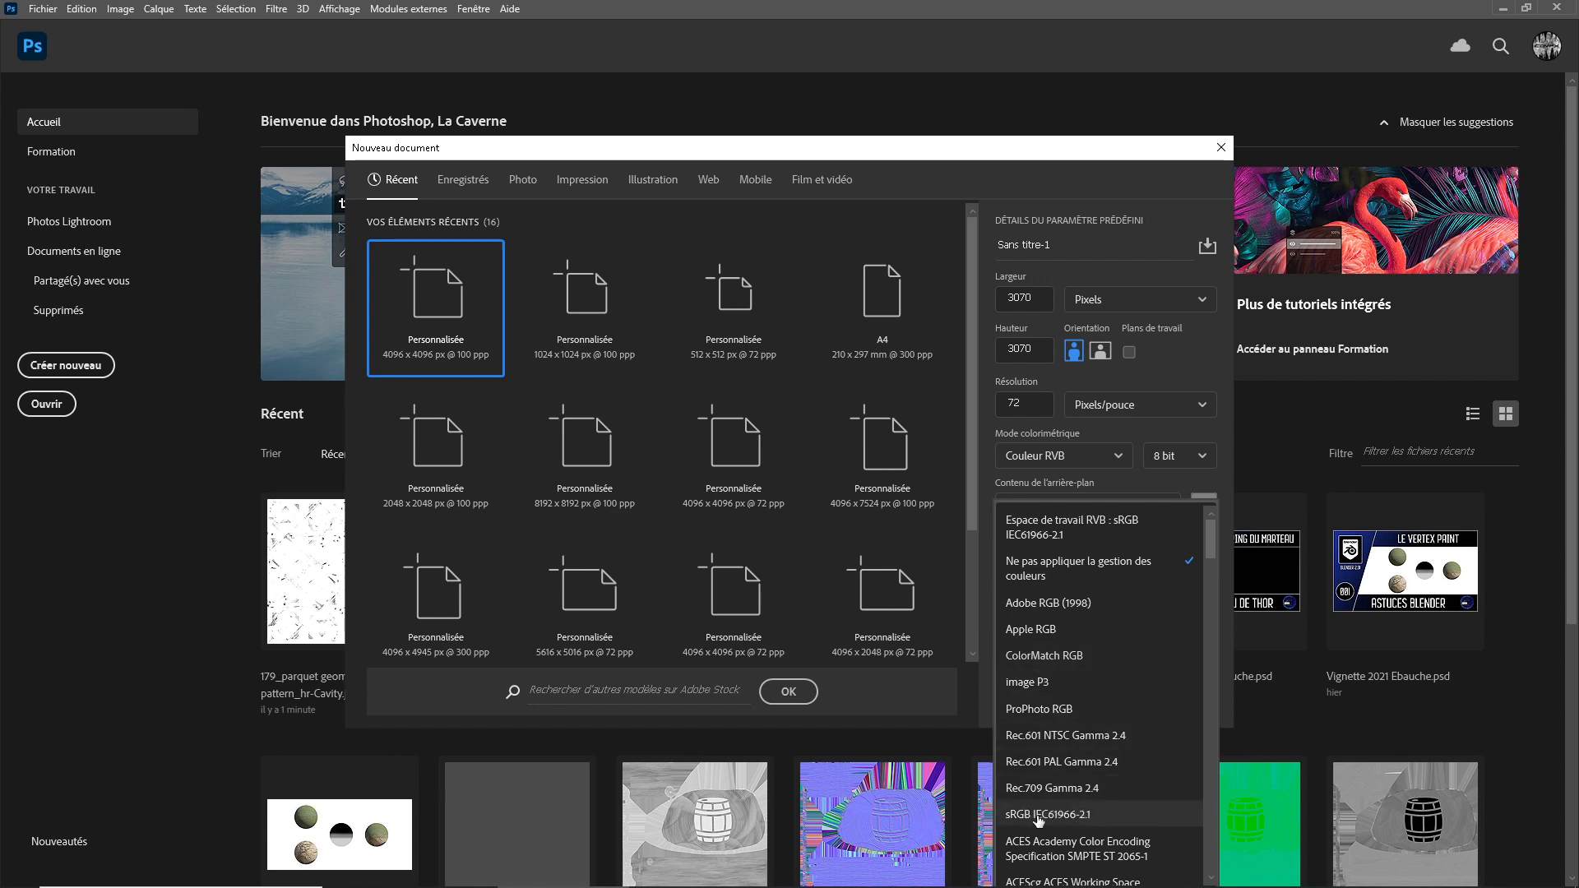
scroll(1061, 818, "down", 4)
scroll(1069, 658, "up", 1)
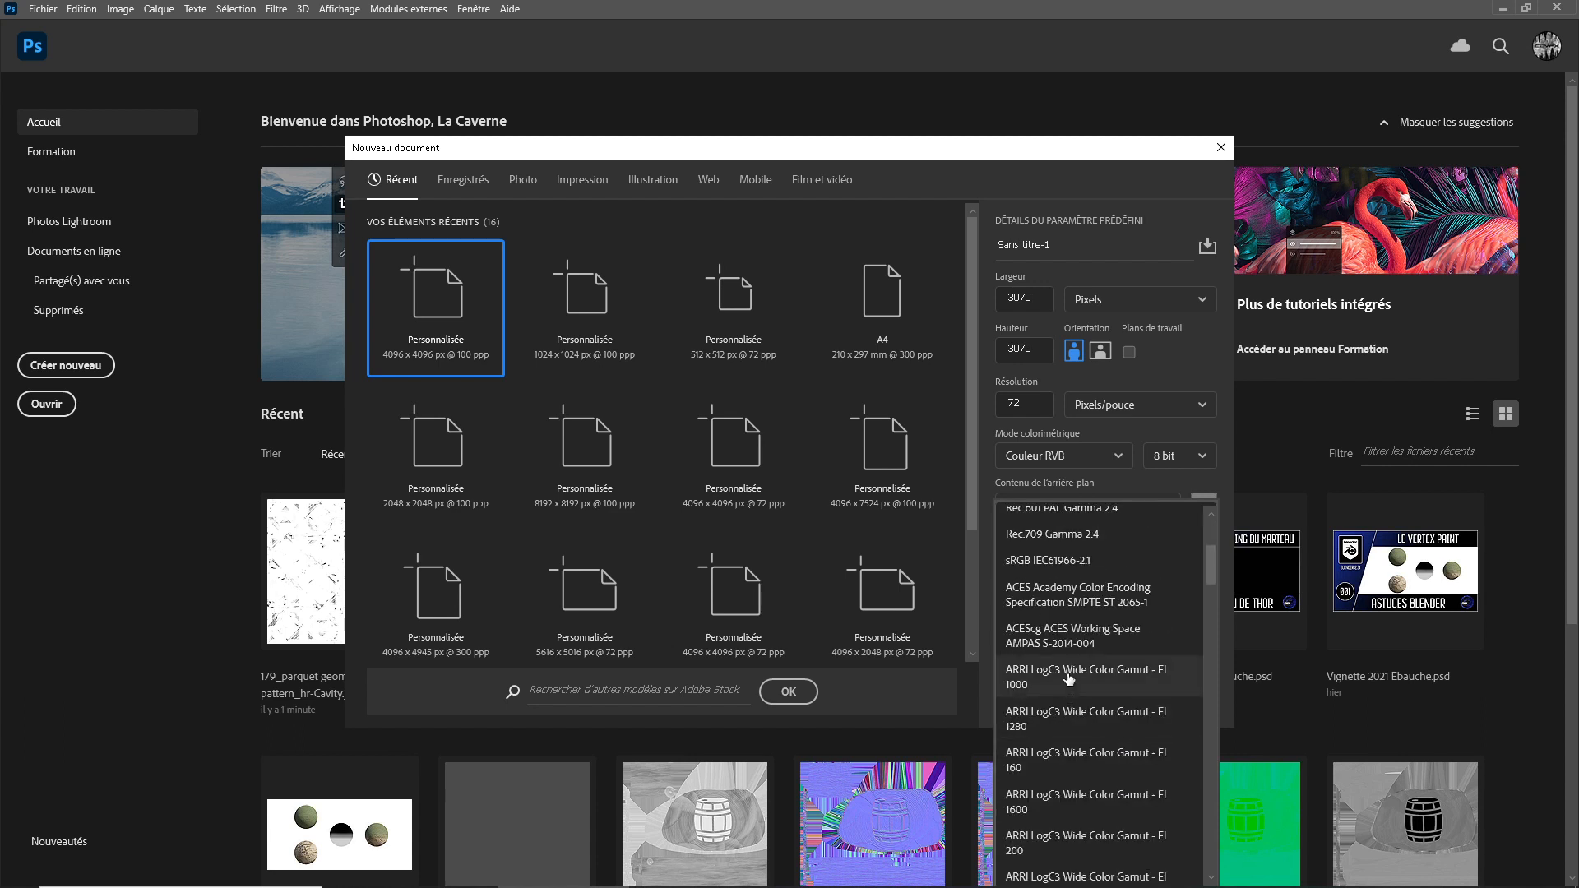
left_click(1061, 560)
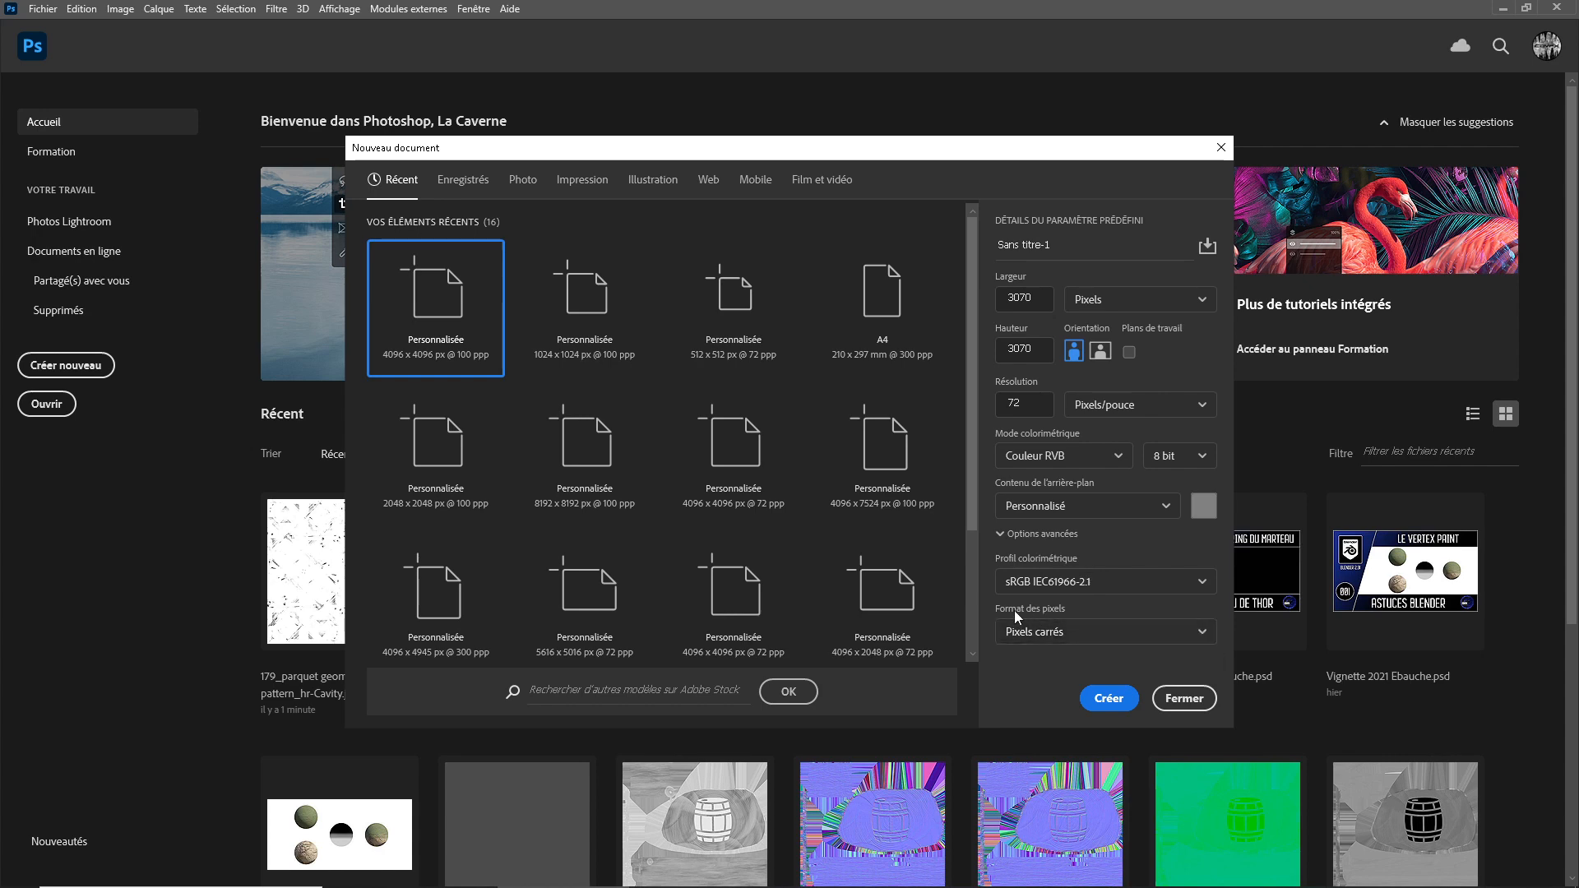
left_click(1117, 700)
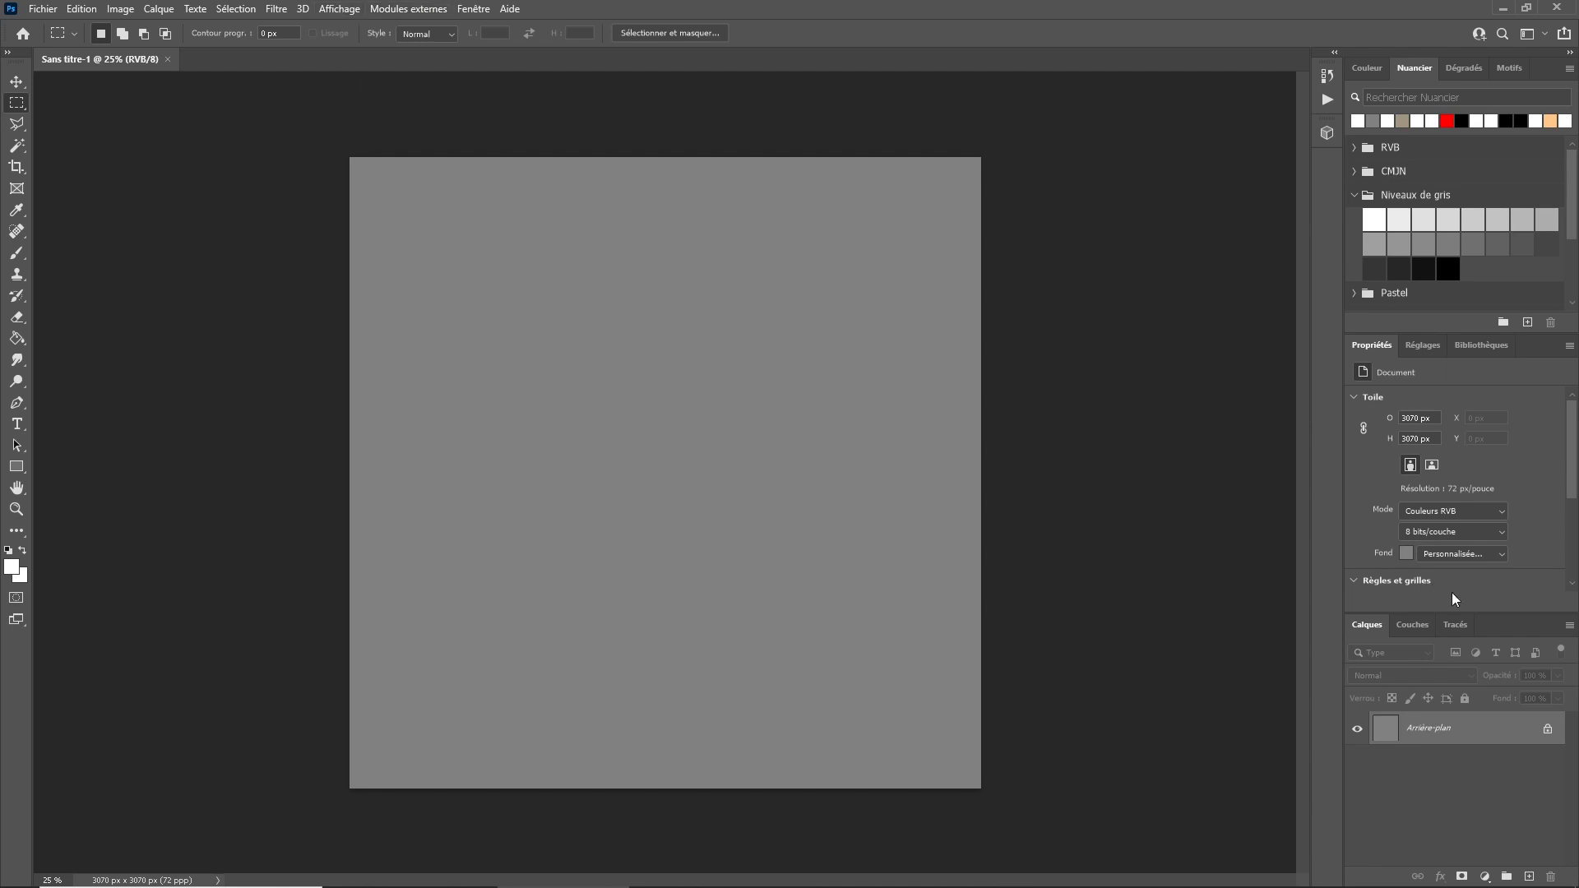
Add an alpha channel to the new document and make the Red, Green and Blue channels visible alongside it.
left_click(1413, 627)
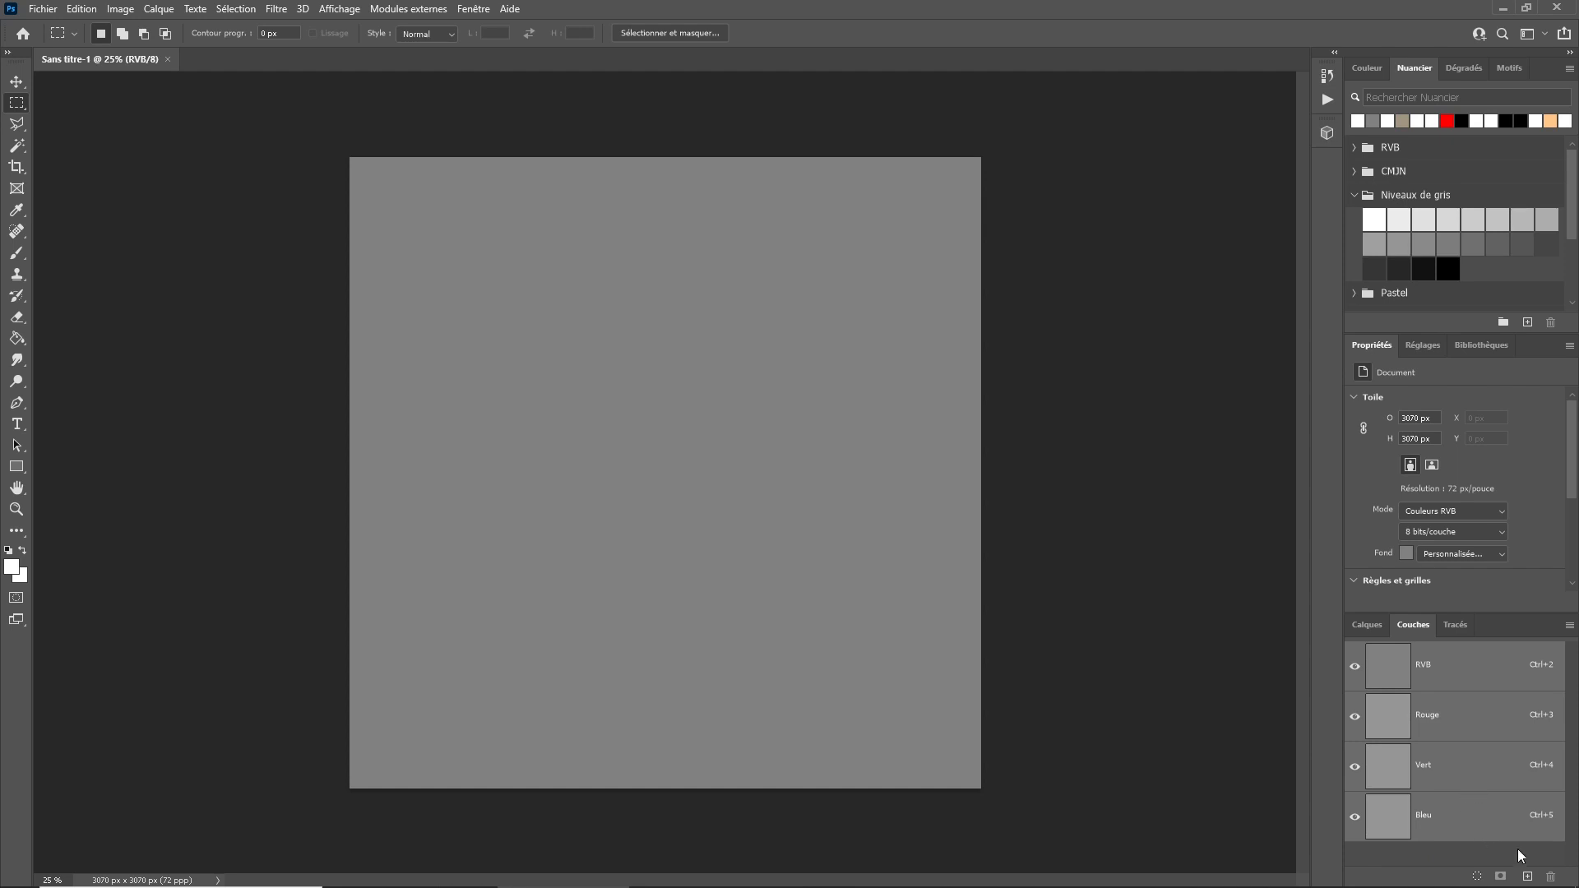
left_click(1527, 877)
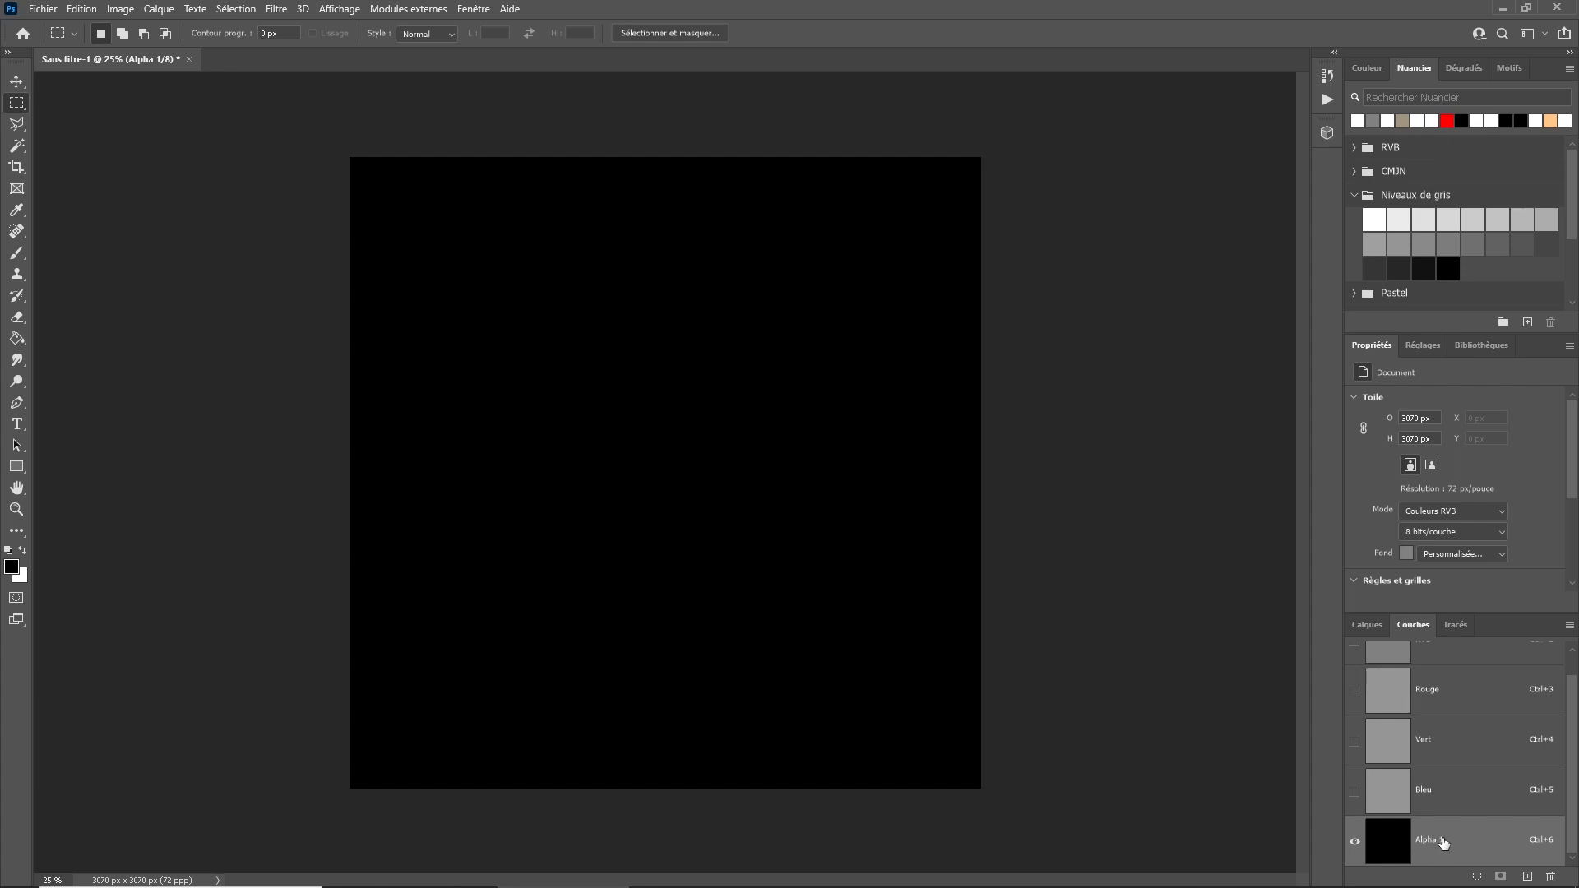
left_click(1354, 792)
left_click(1354, 741)
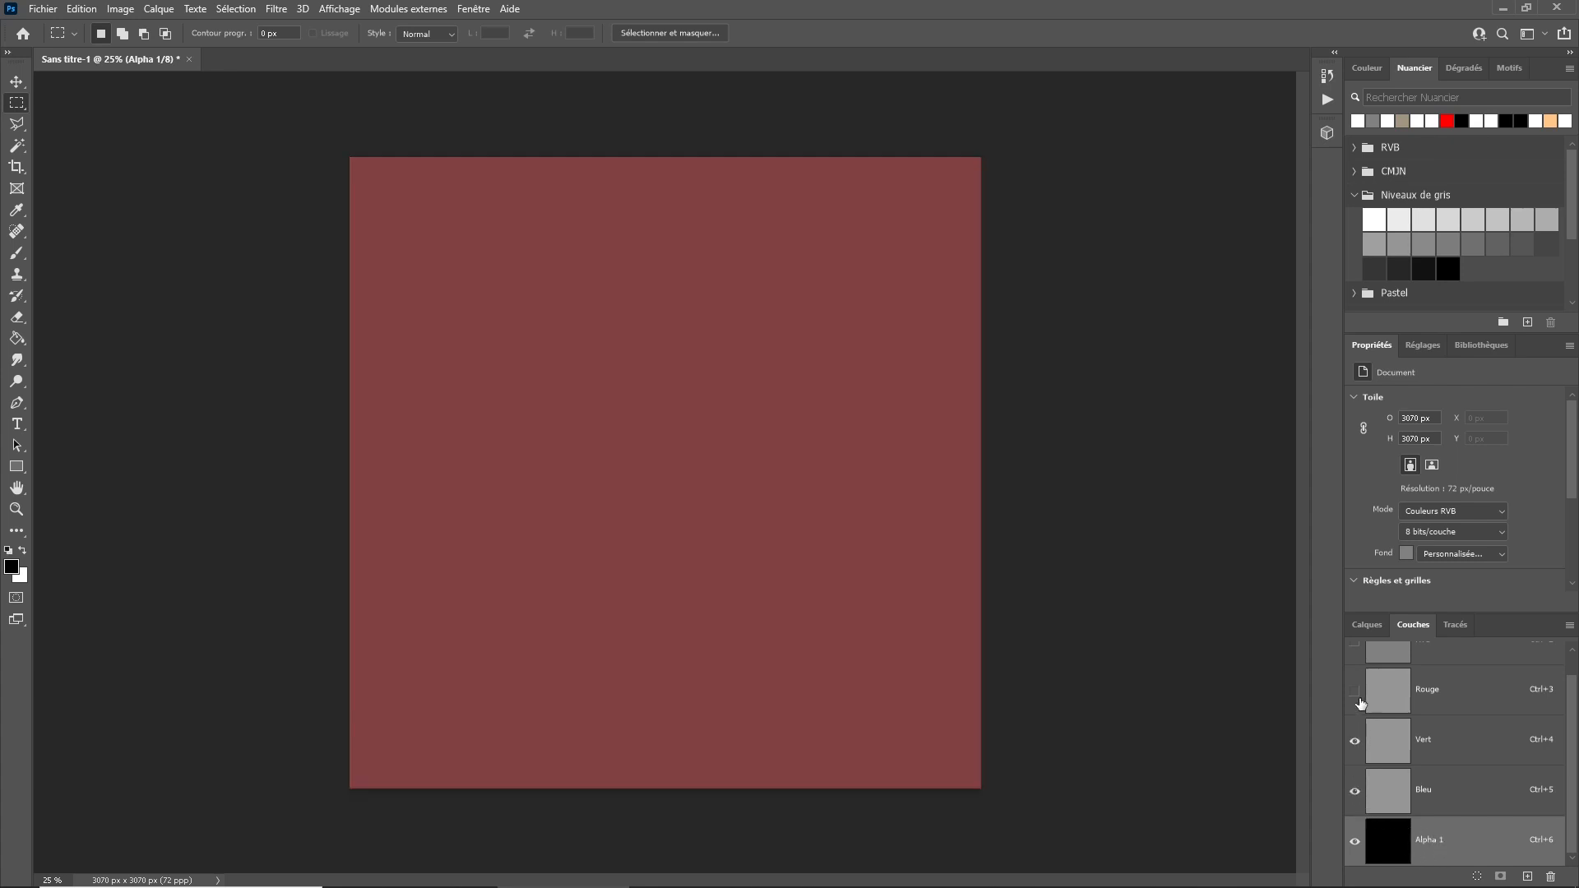
left_click(1354, 691)
scroll(1431, 779, "up", 1)
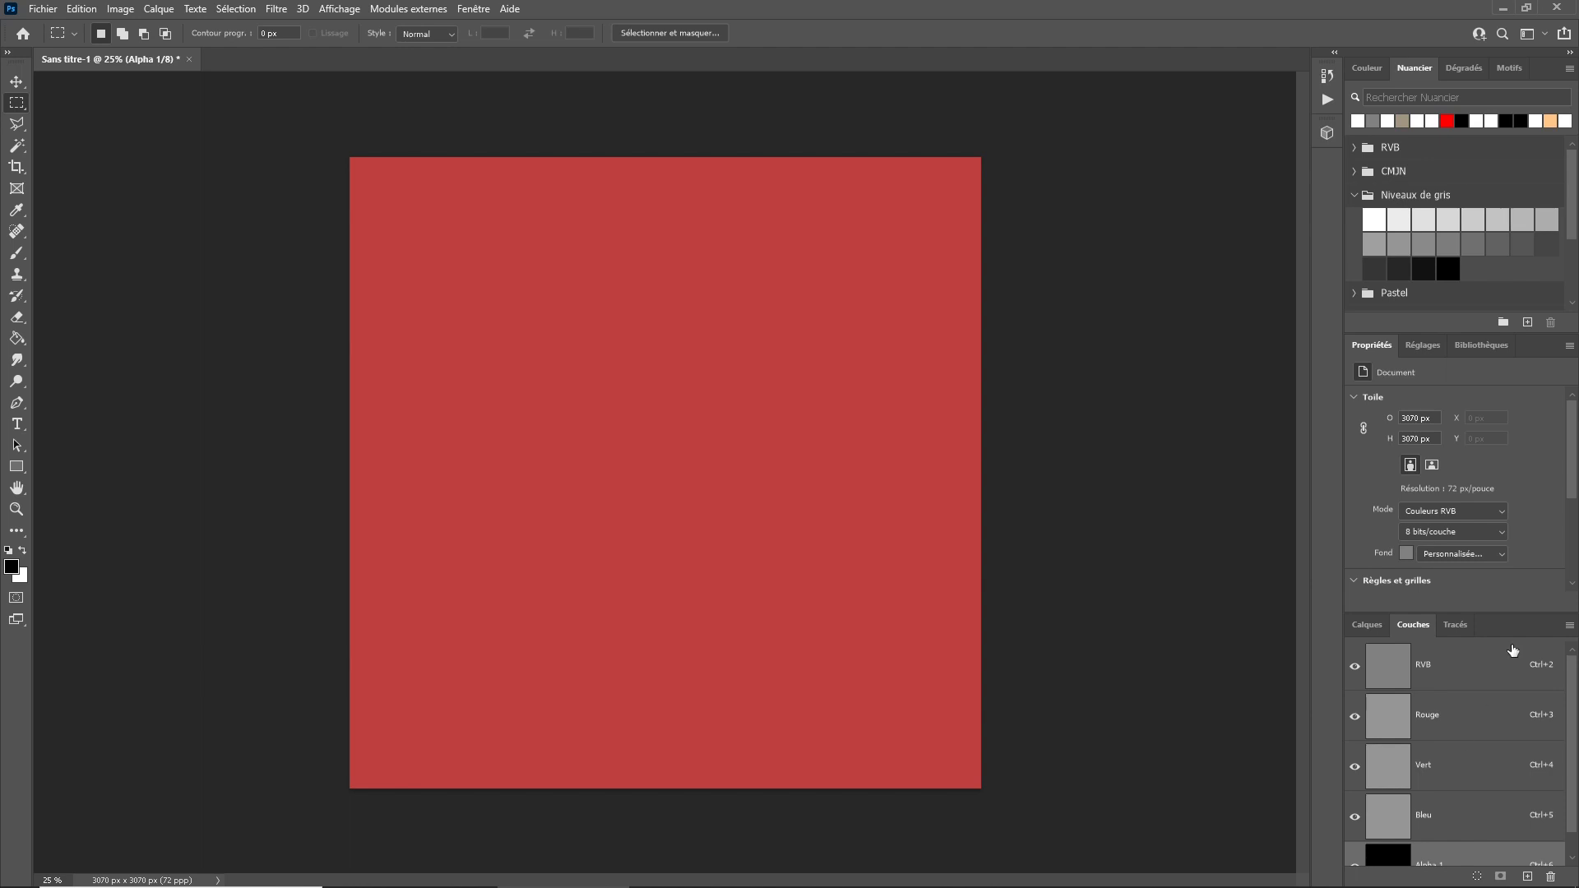
Open the Roughness, SPEC, AO and Cavity images of the 179_parquet geometric pattern texture together.
left_click(41, 12)
left_click(56, 37)
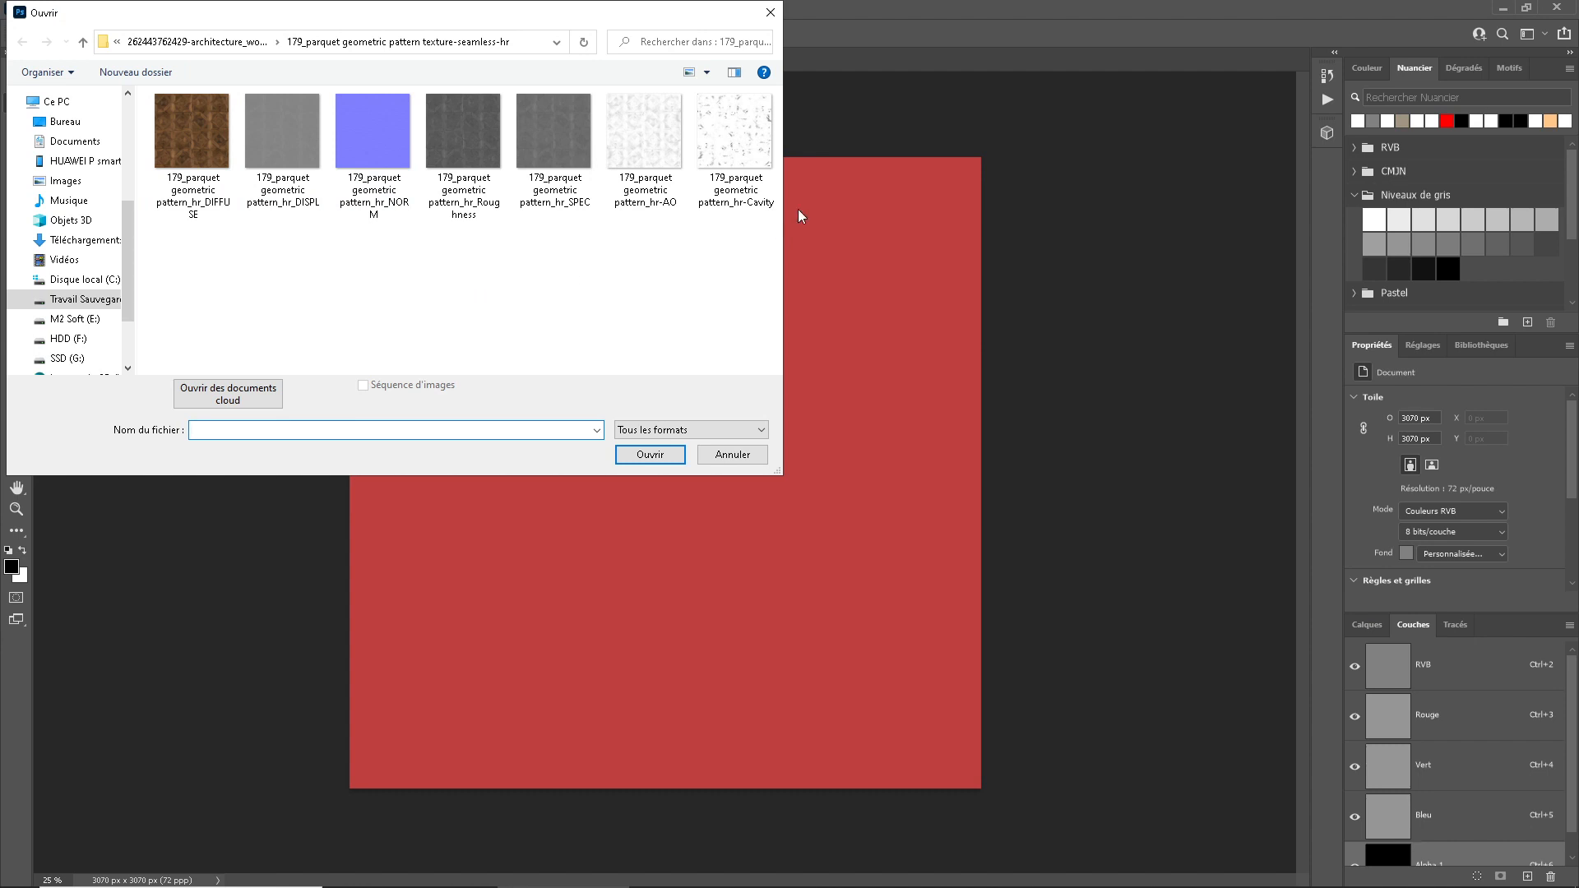
left_click(727, 168)
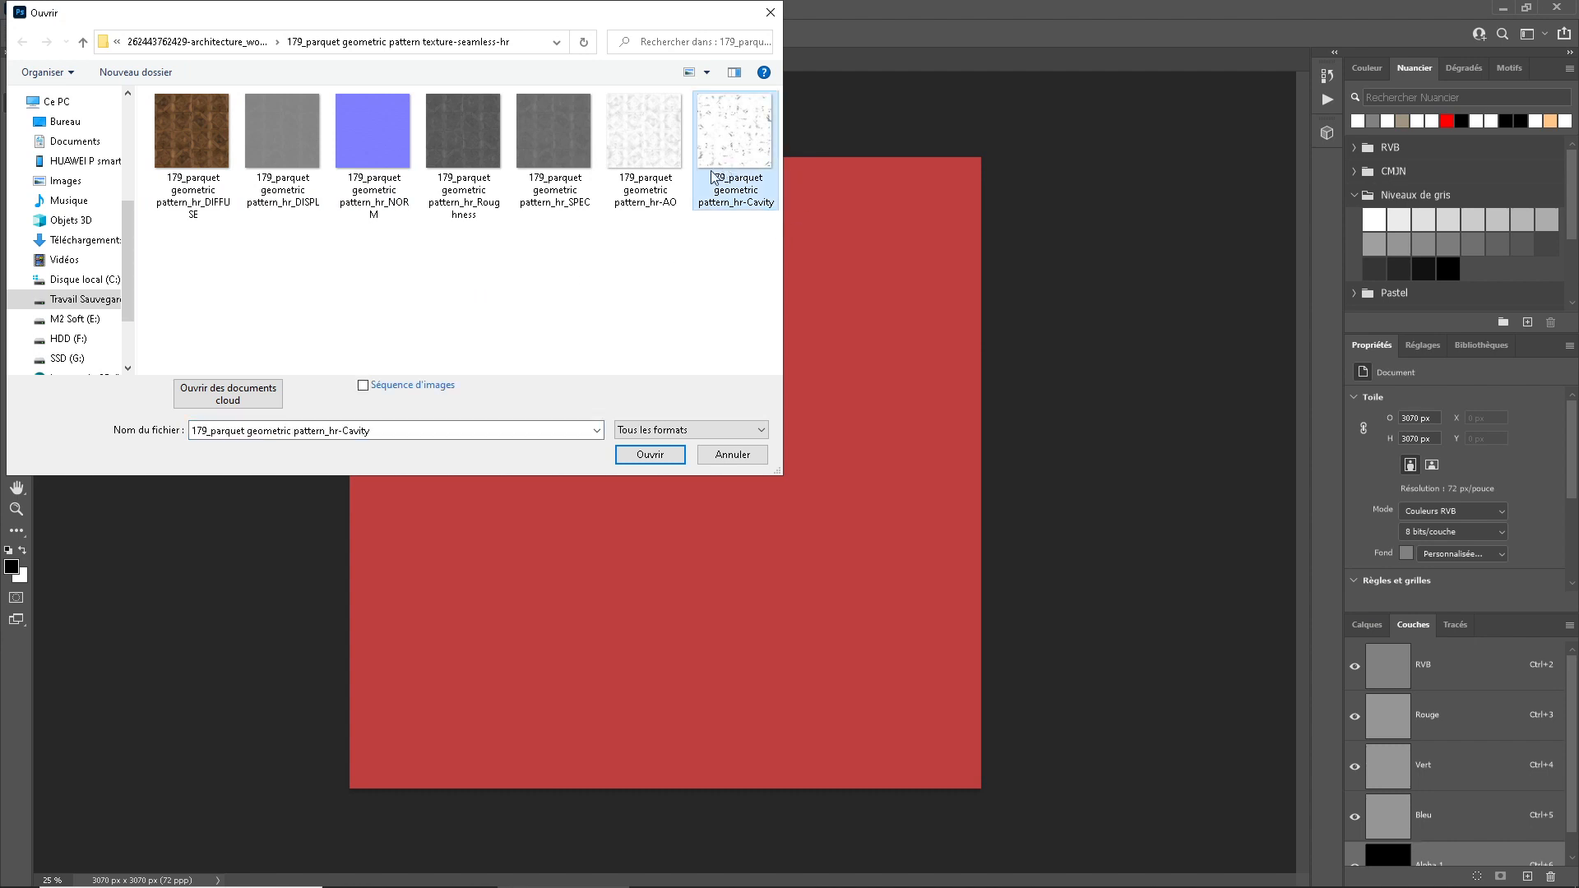
left_click(485, 194, "ctrl")
left_click(572, 182, "ctrl")
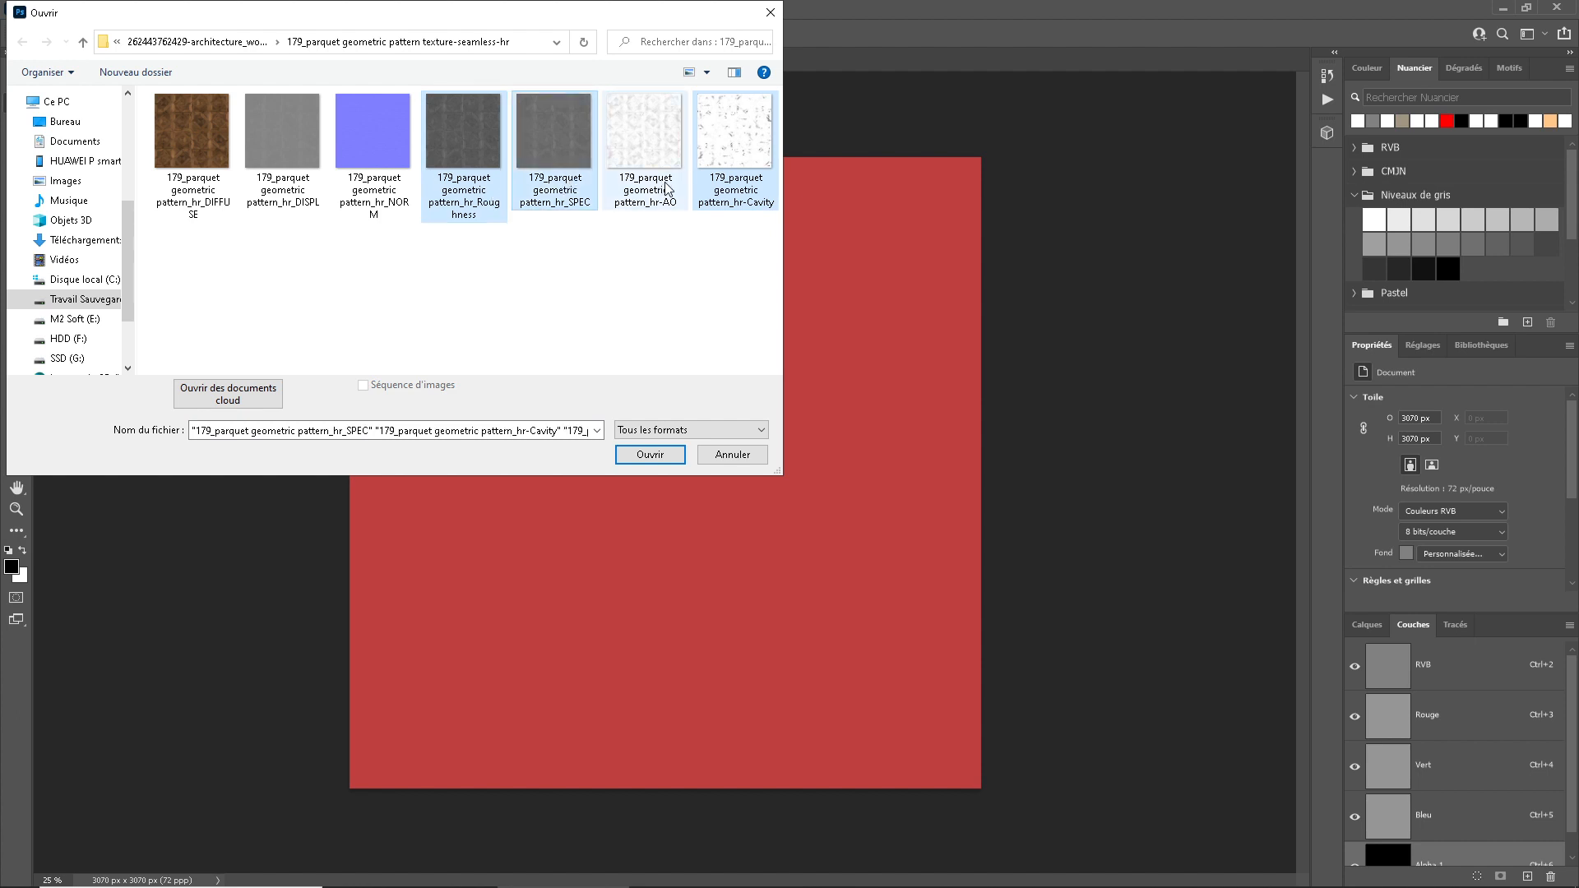
left_click(655, 156, "ctrl")
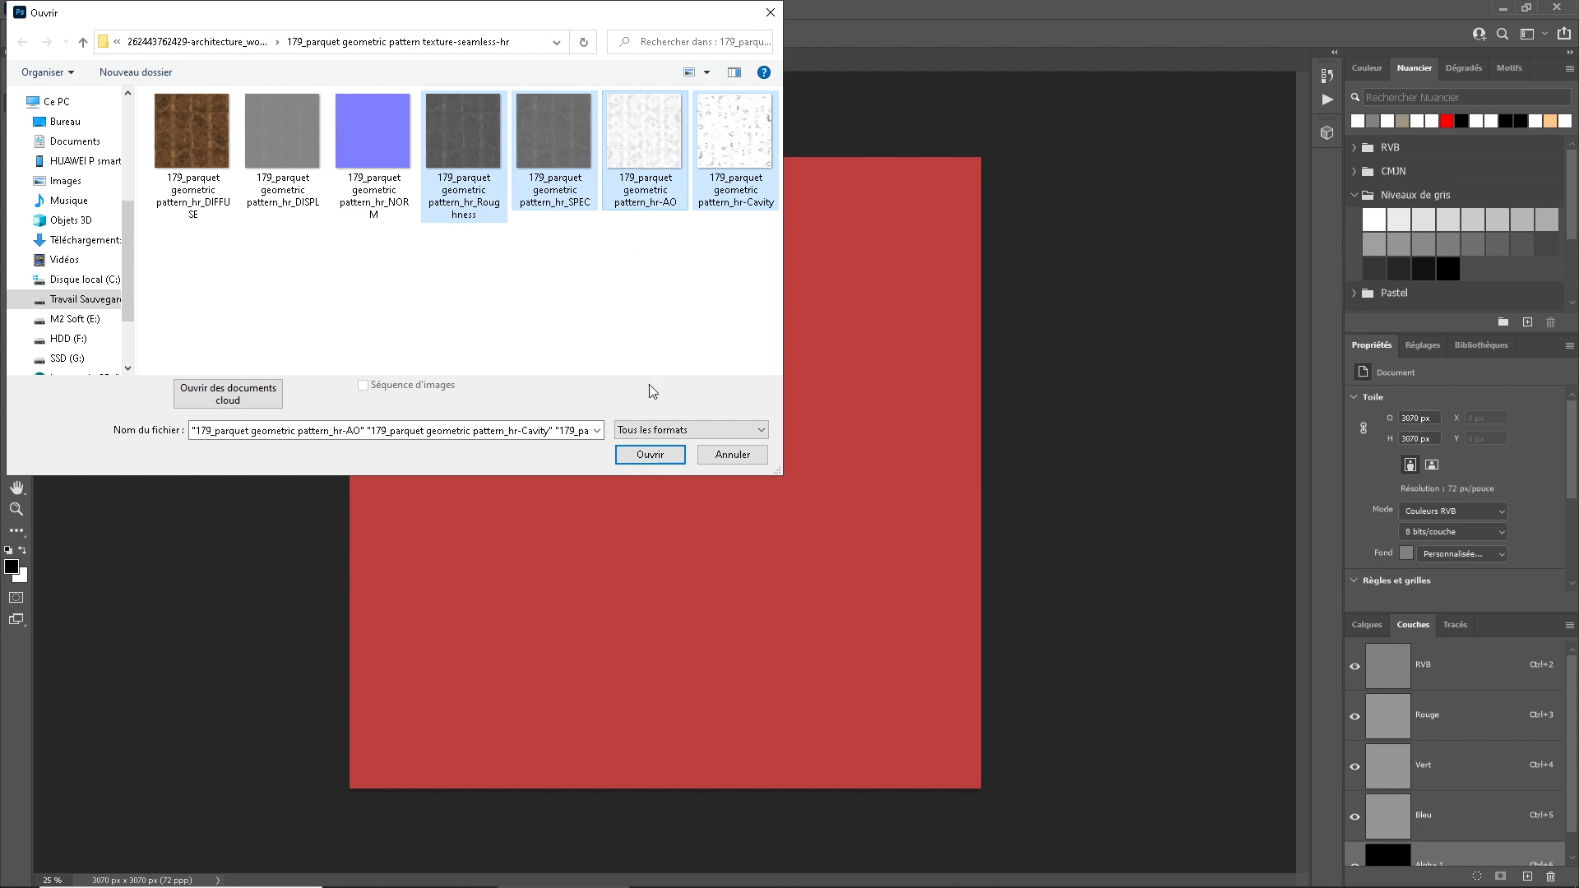
left_click(649, 455)
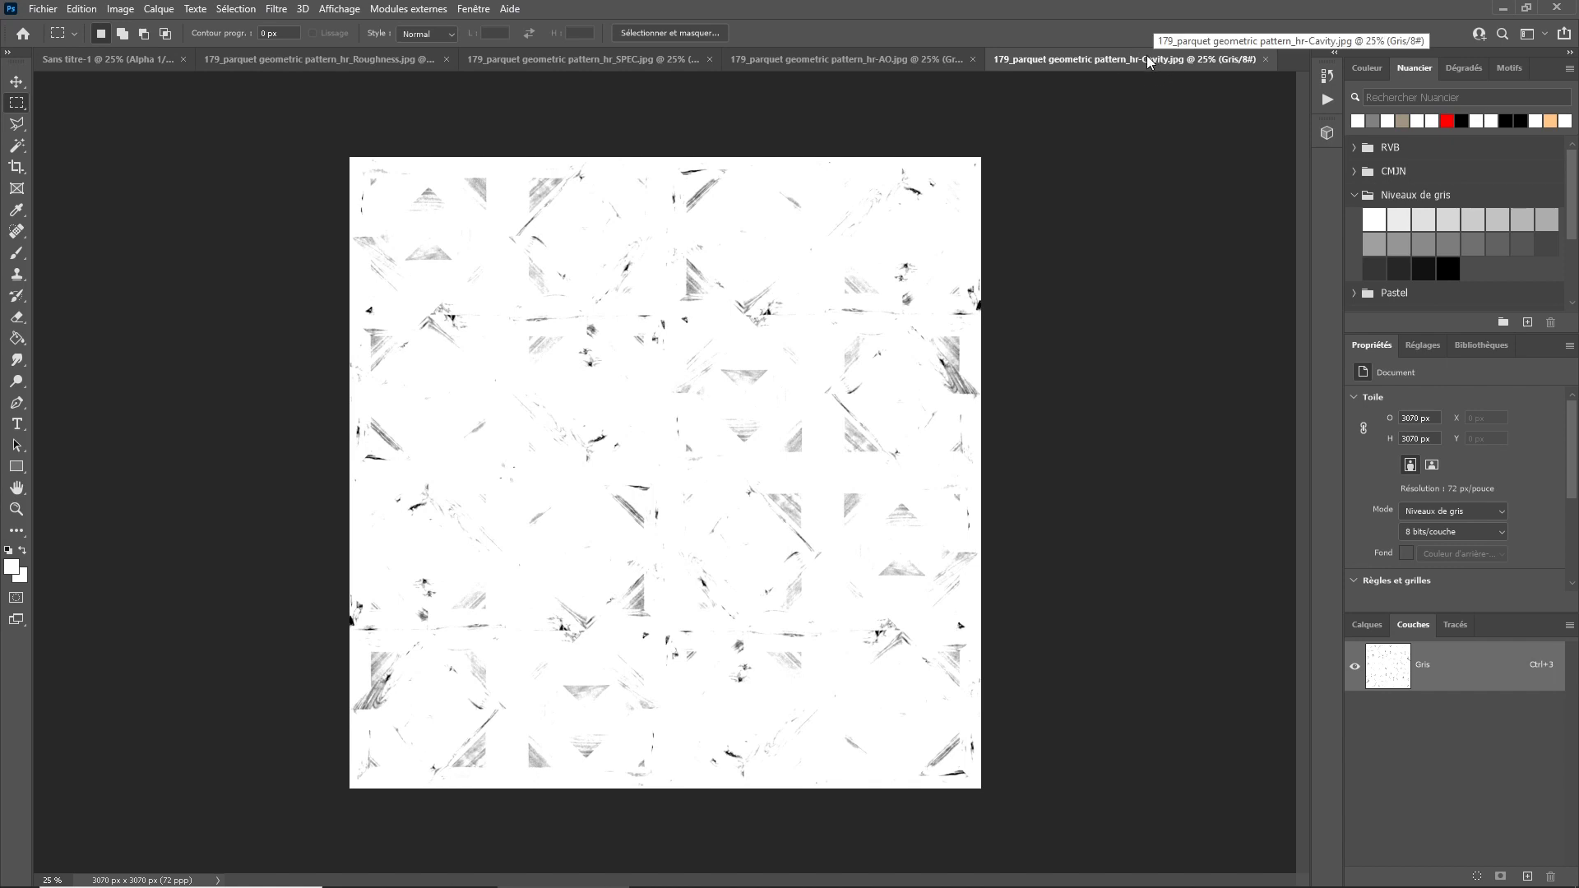
Copy the whole Cavity image into the Red channel of Sans titre-1, with only that channel visible.
key("ctrl+a")
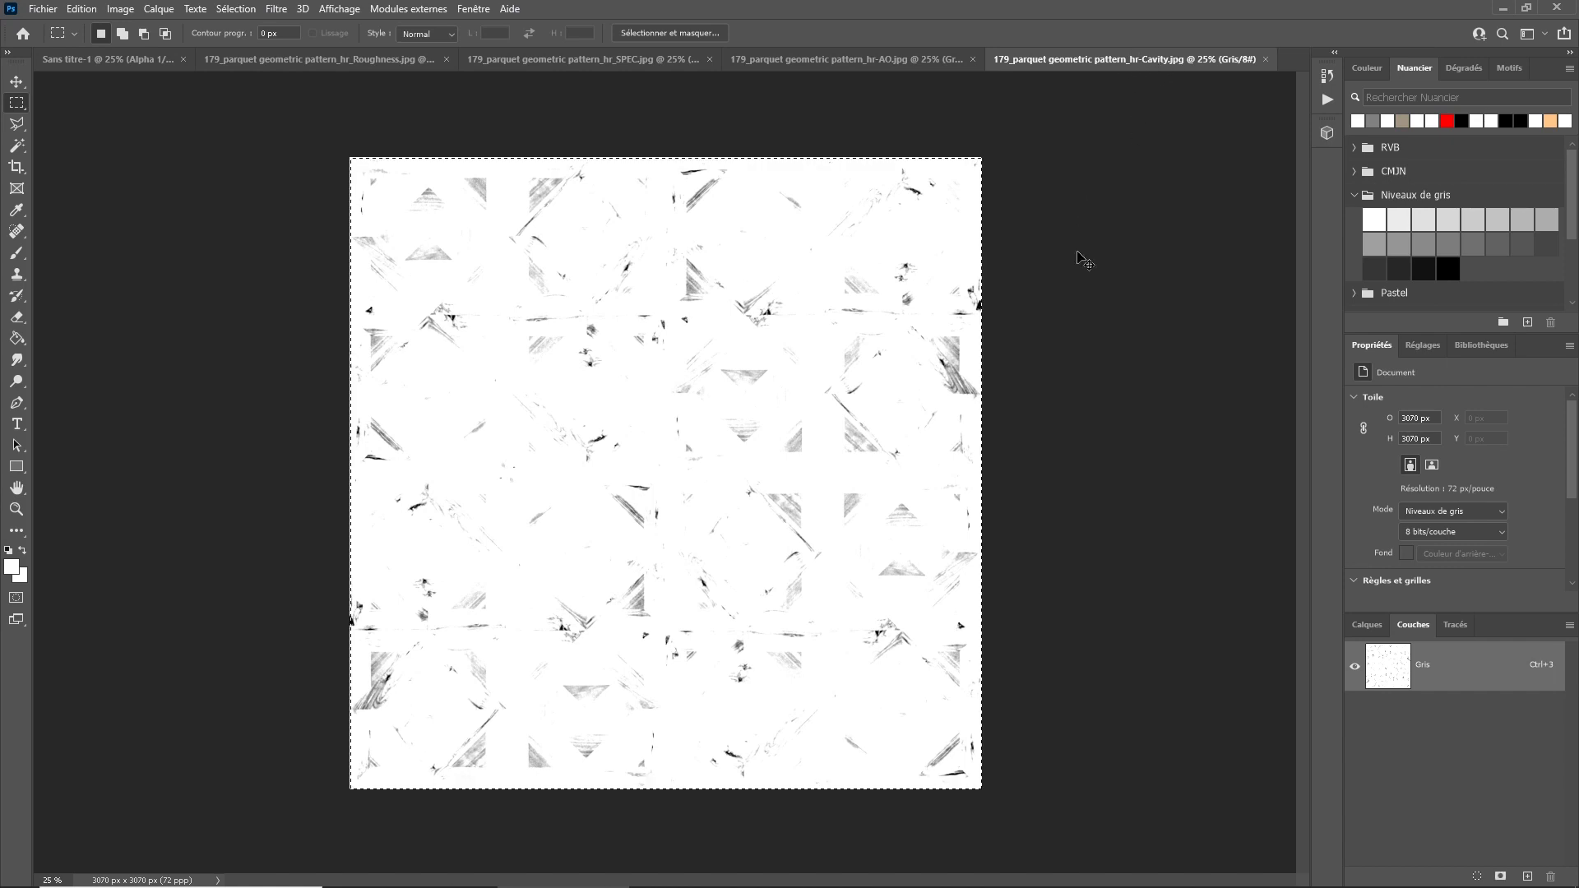
left_click(128, 52)
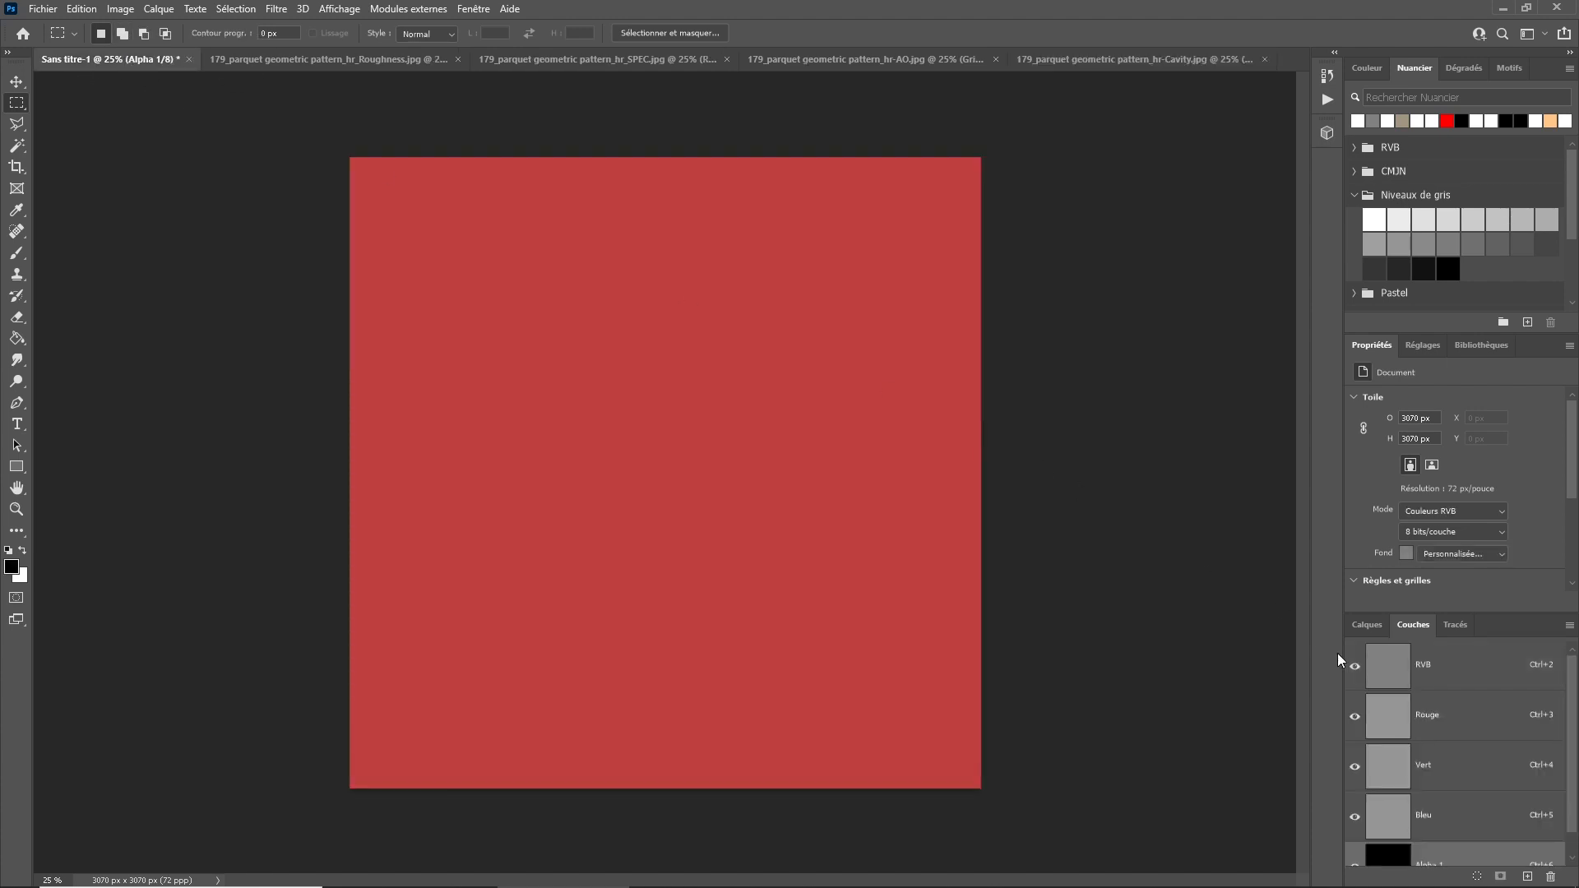
left_click(1450, 721)
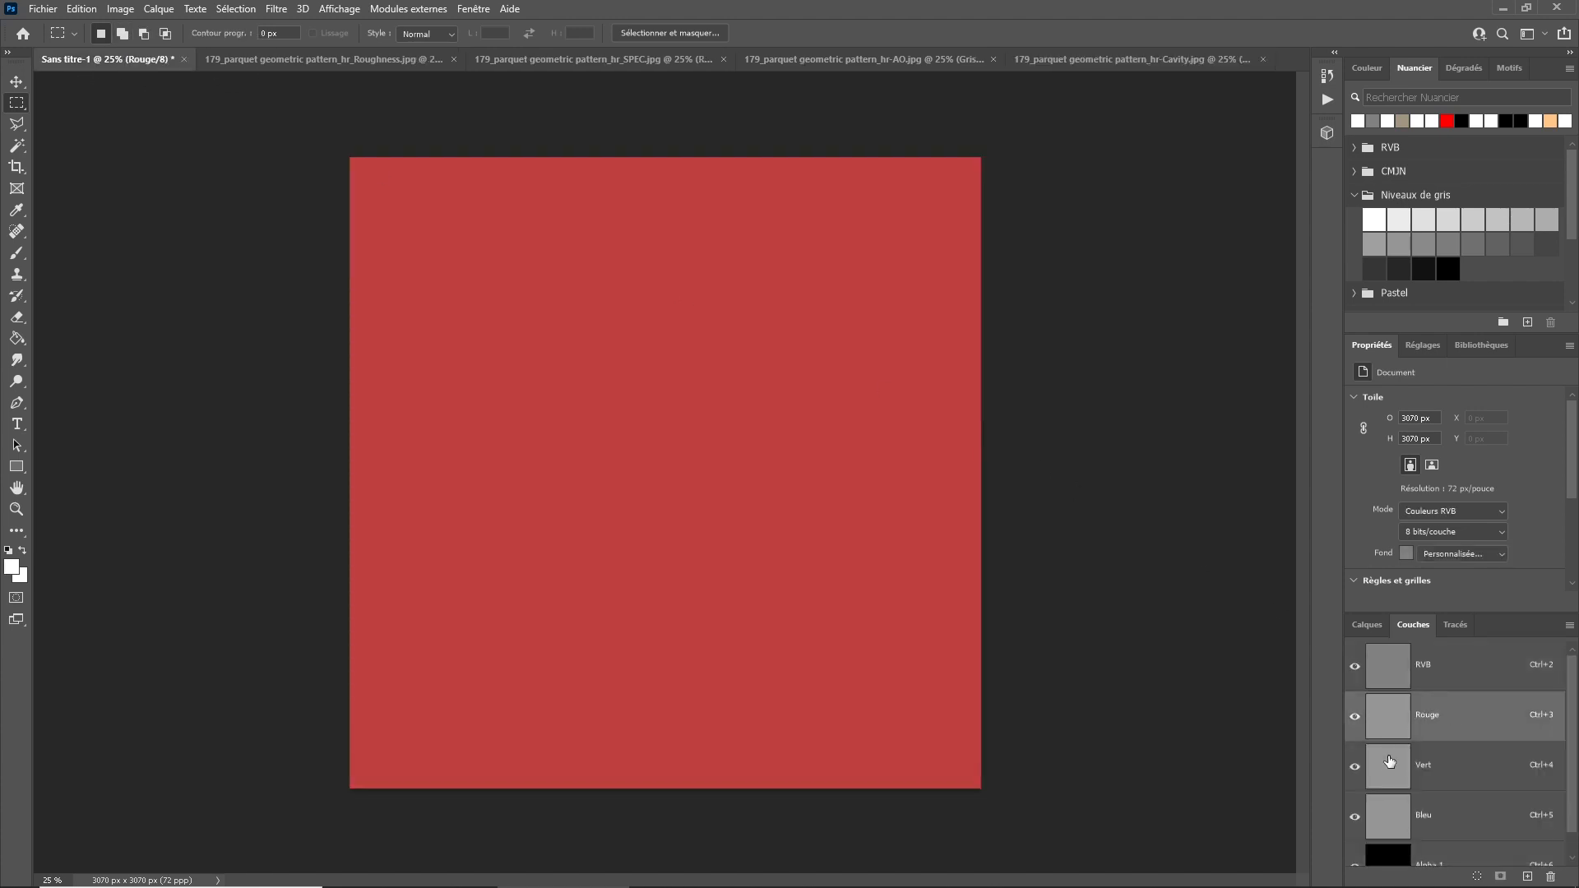
left_click(1354, 817)
left_click(1355, 816)
left_click(1352, 861)
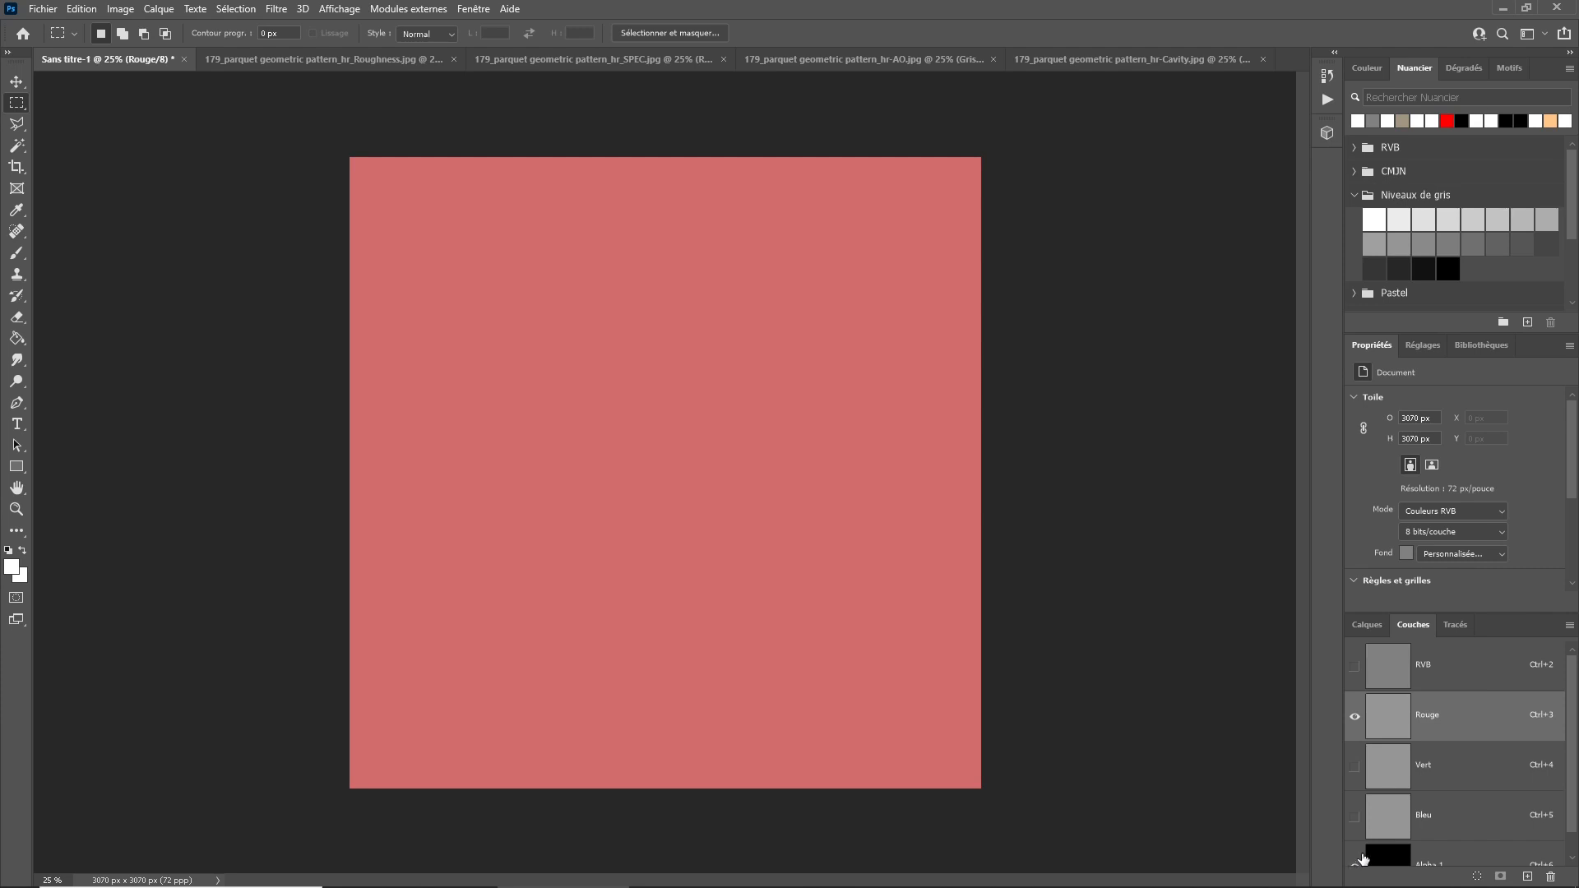
scroll(1355, 864, "down", 1)
left_click(1355, 840)
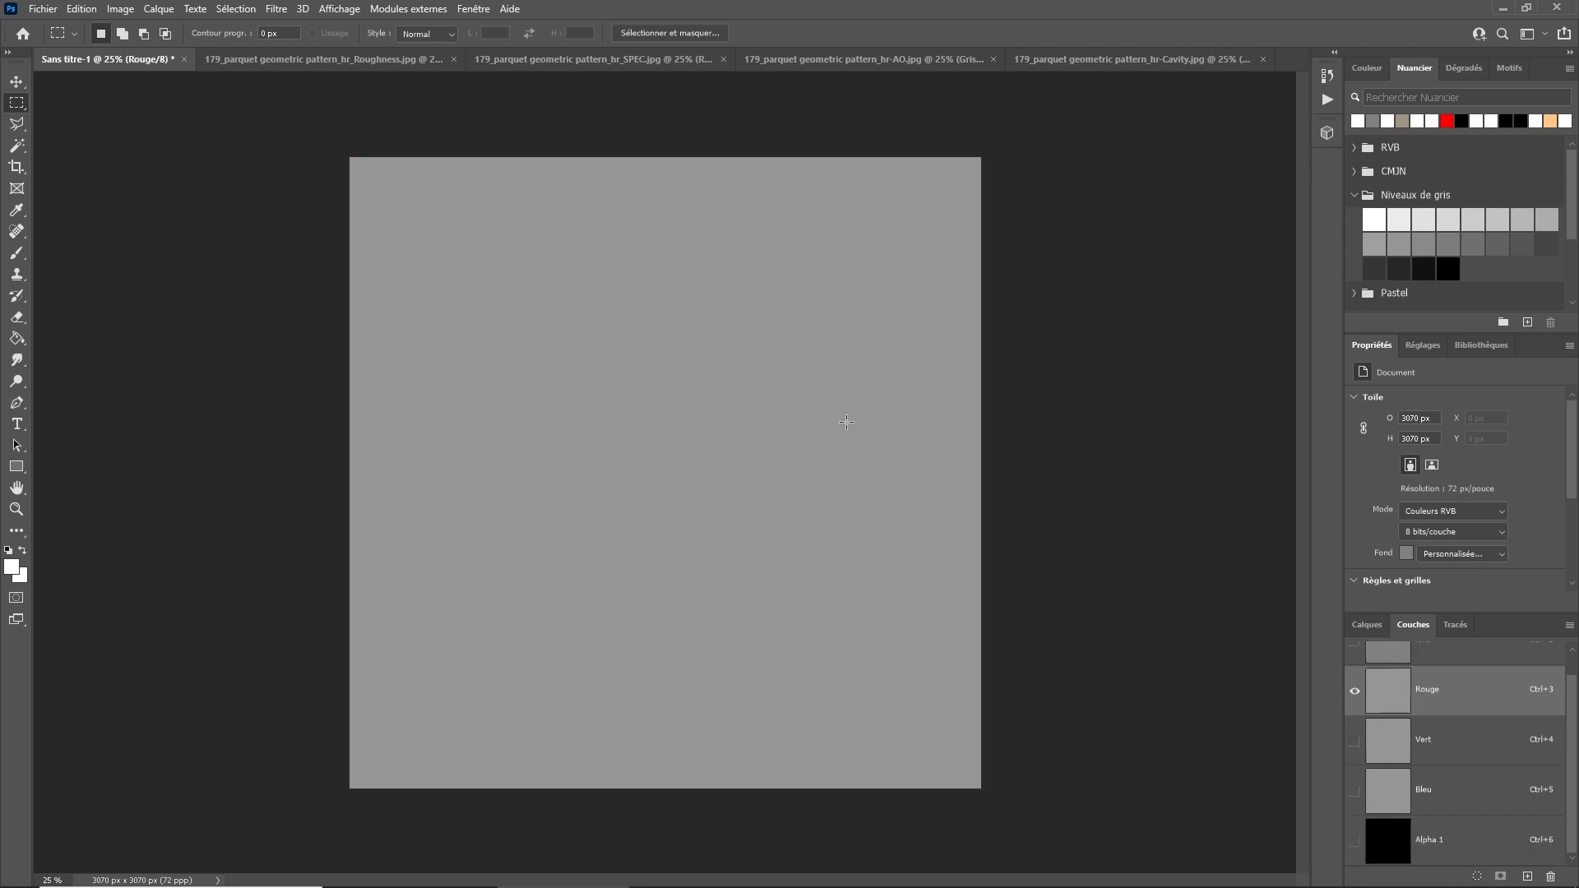
key("ctrl+v")
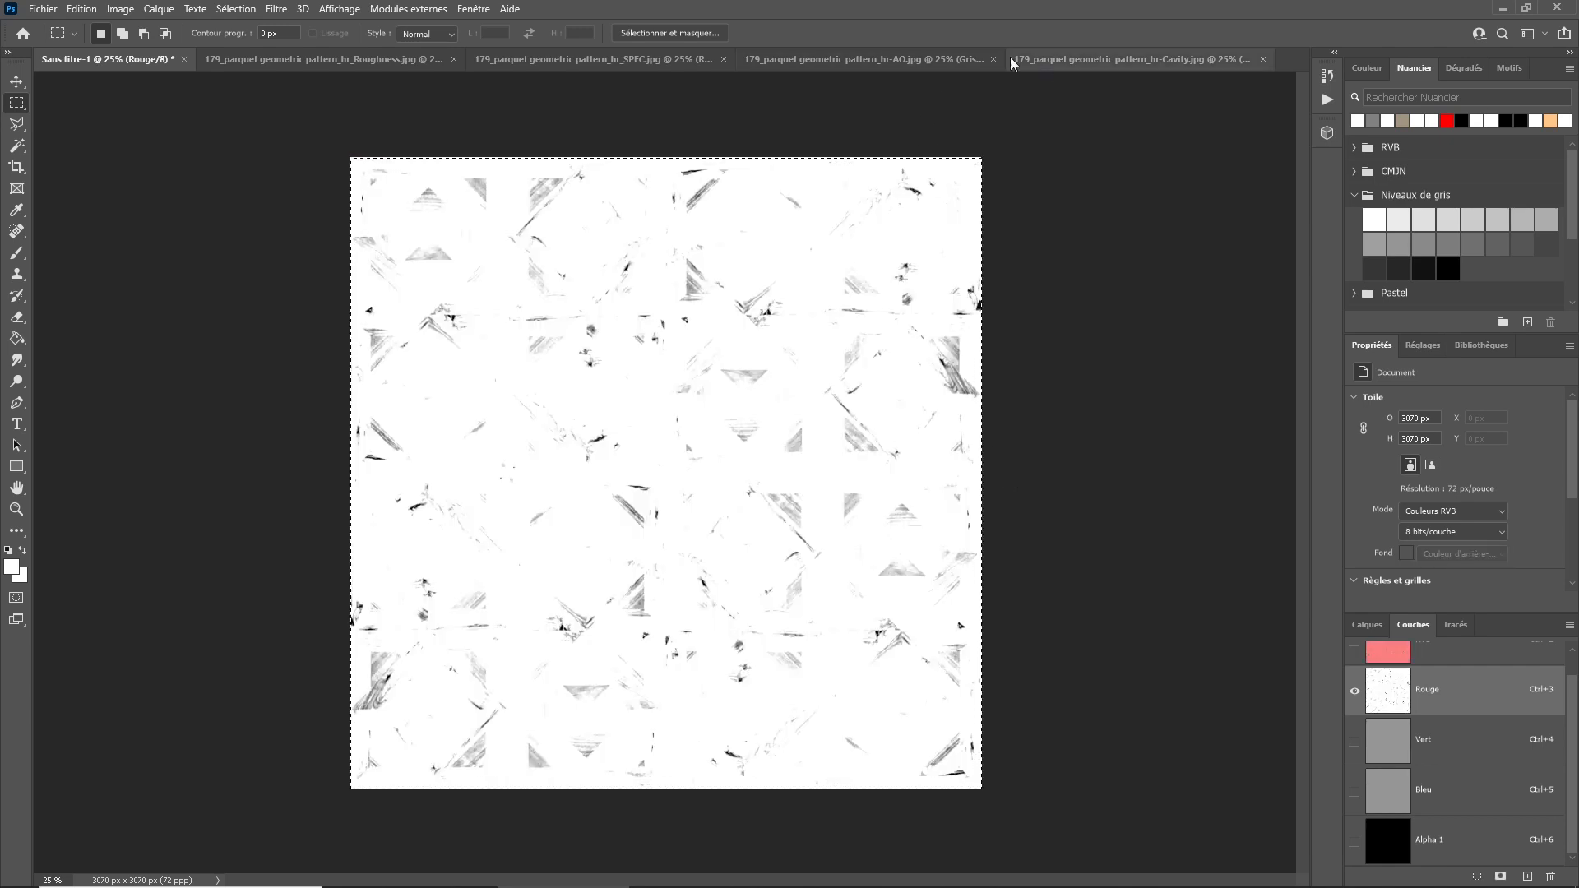
Copy the whole SPEC image into the Green channel of Sans titre-1.
left_click(627, 65)
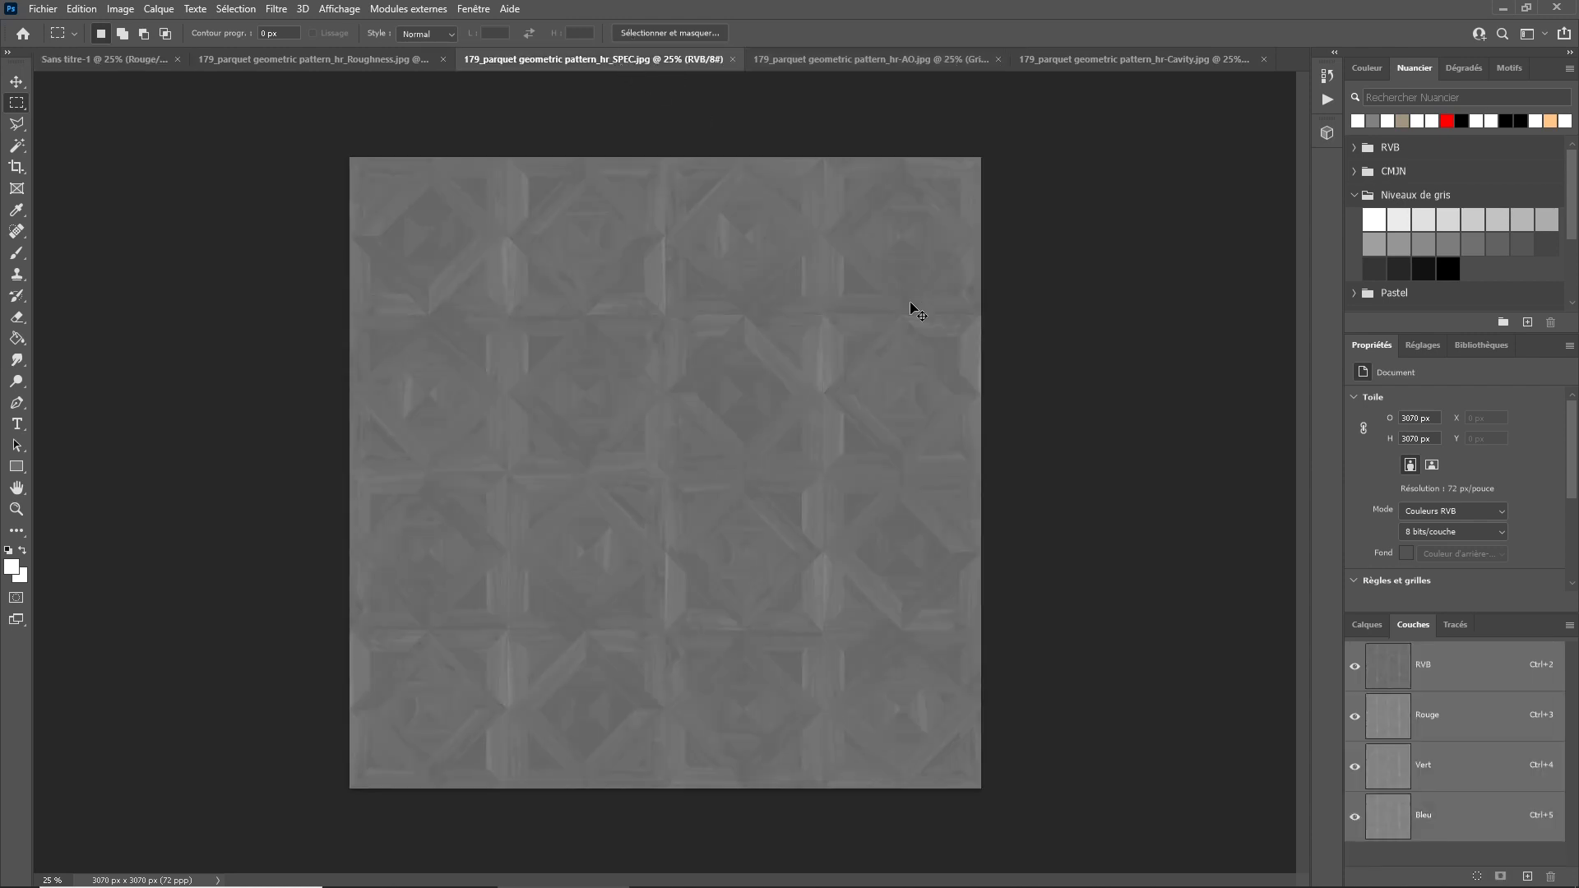
left_click(131, 63)
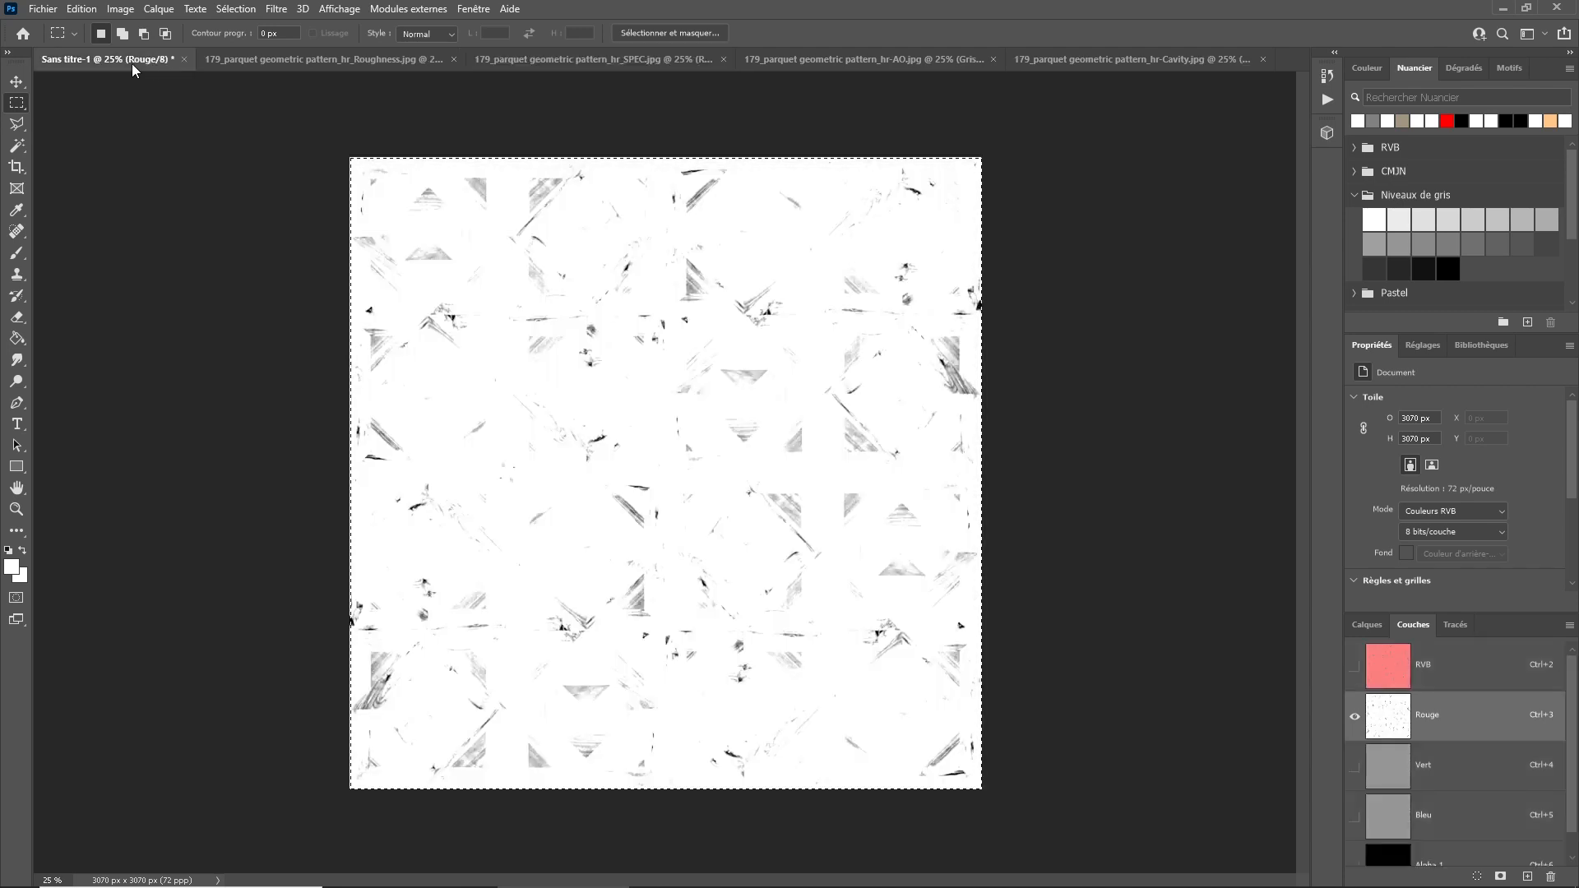
left_click(1450, 770)
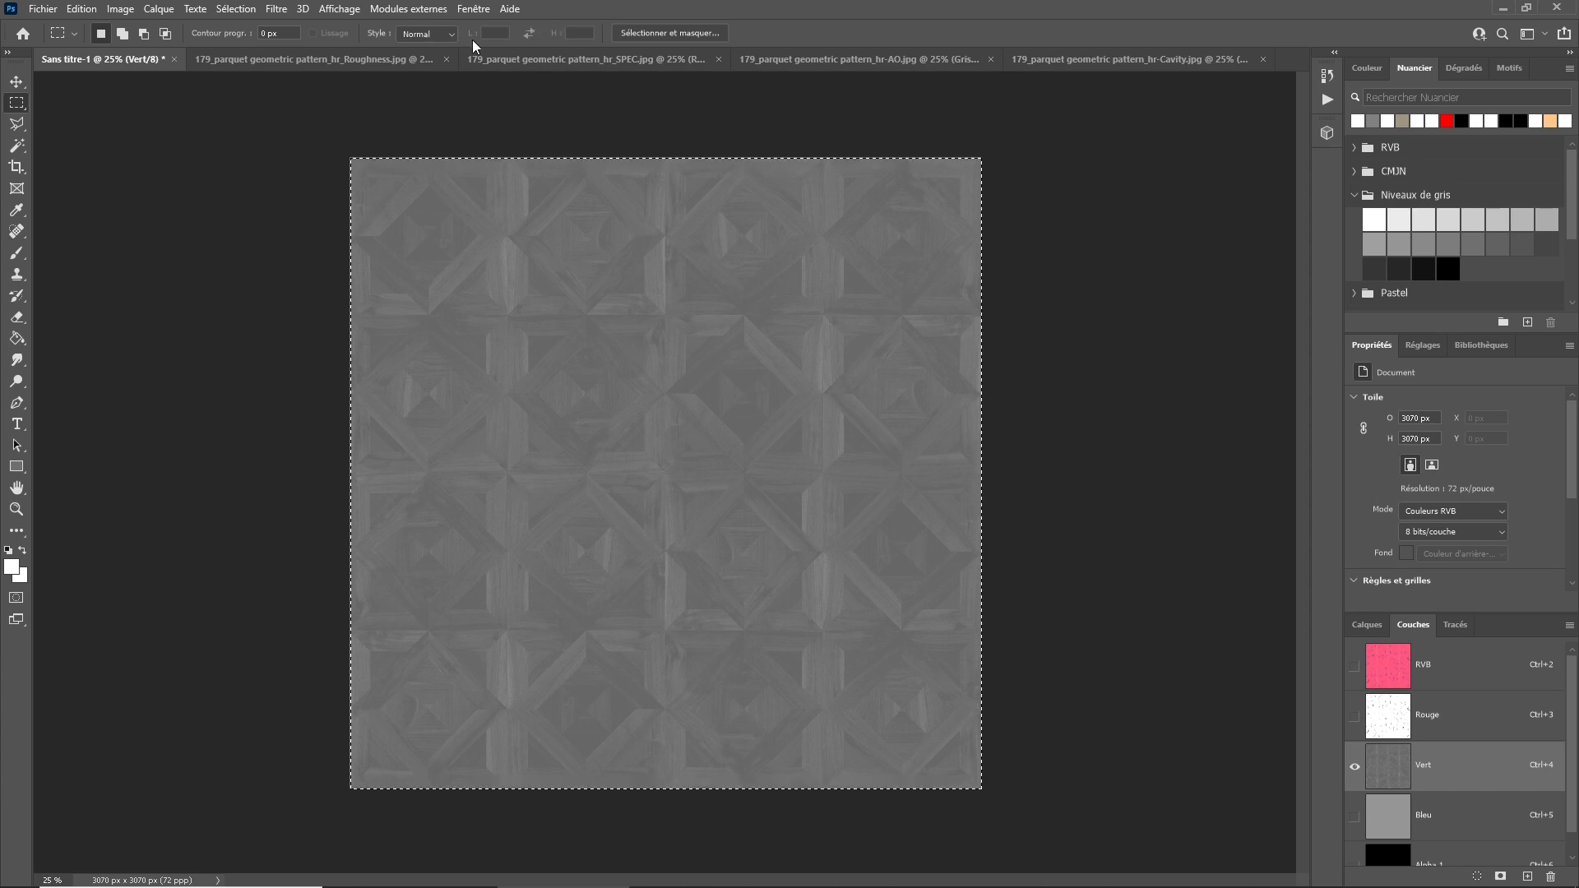
Copy the whole Roughness image into the Blue channel of Sans titre-1.
left_click(364, 61)
key("ctrl+a")
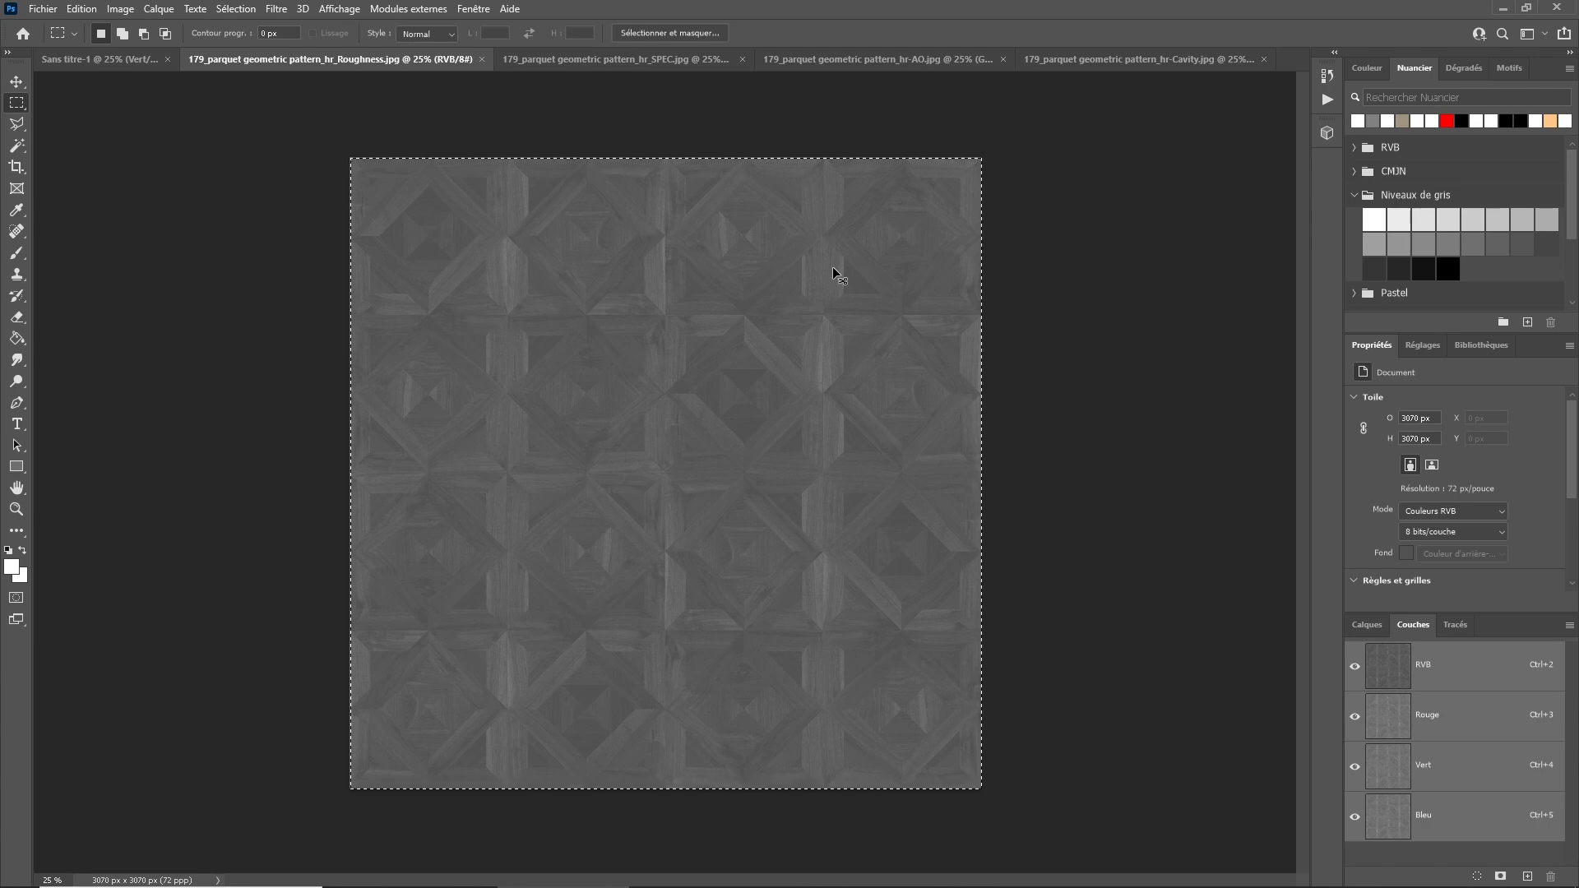
left_click(107, 60)
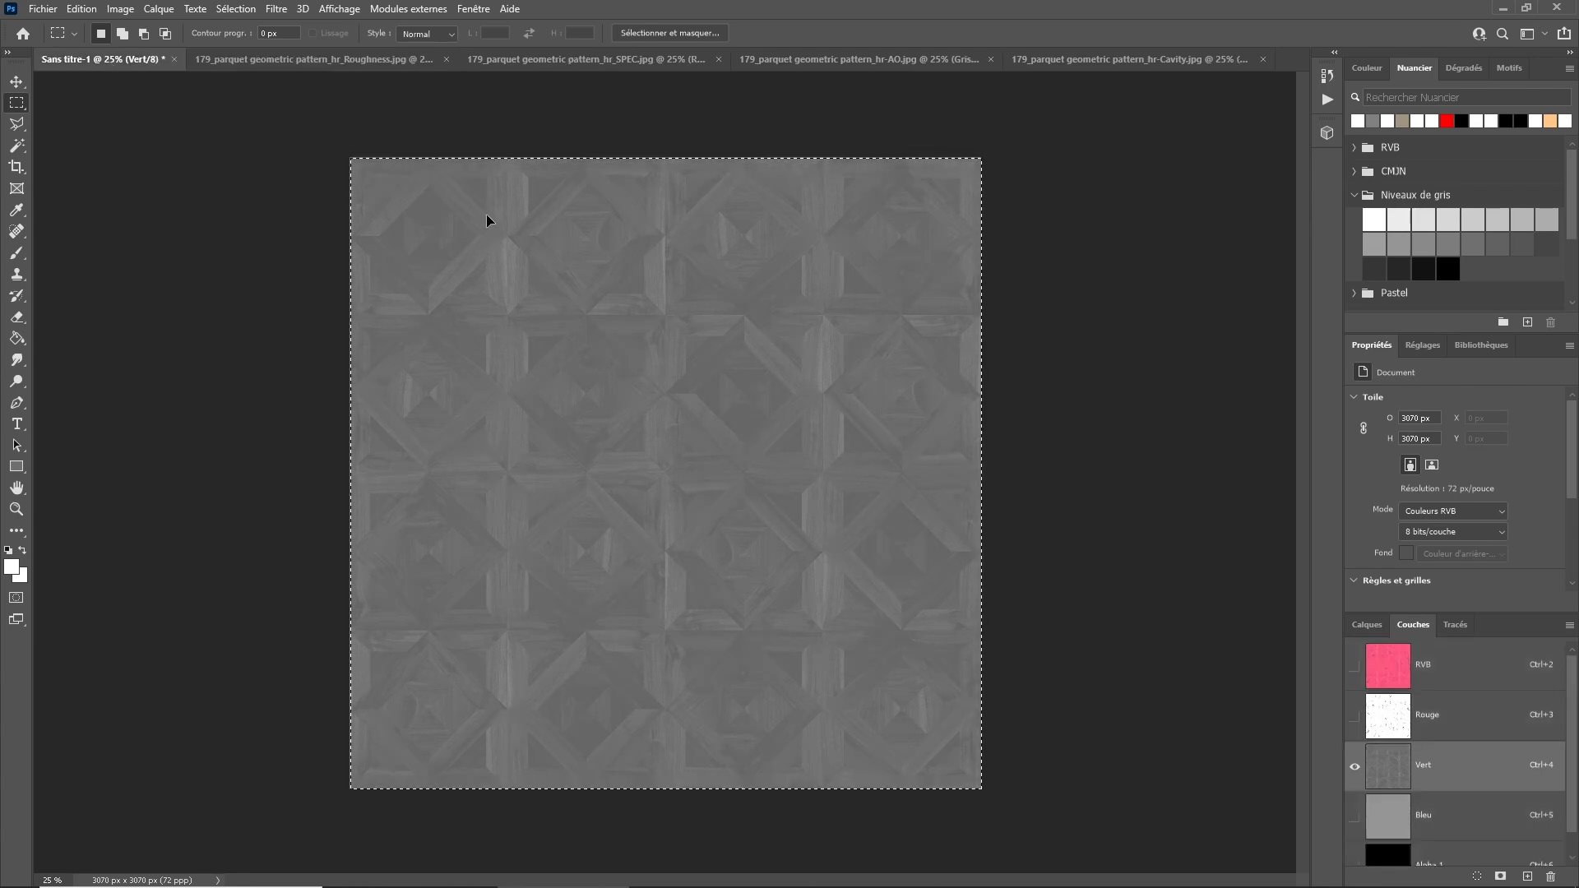
left_click(1453, 823)
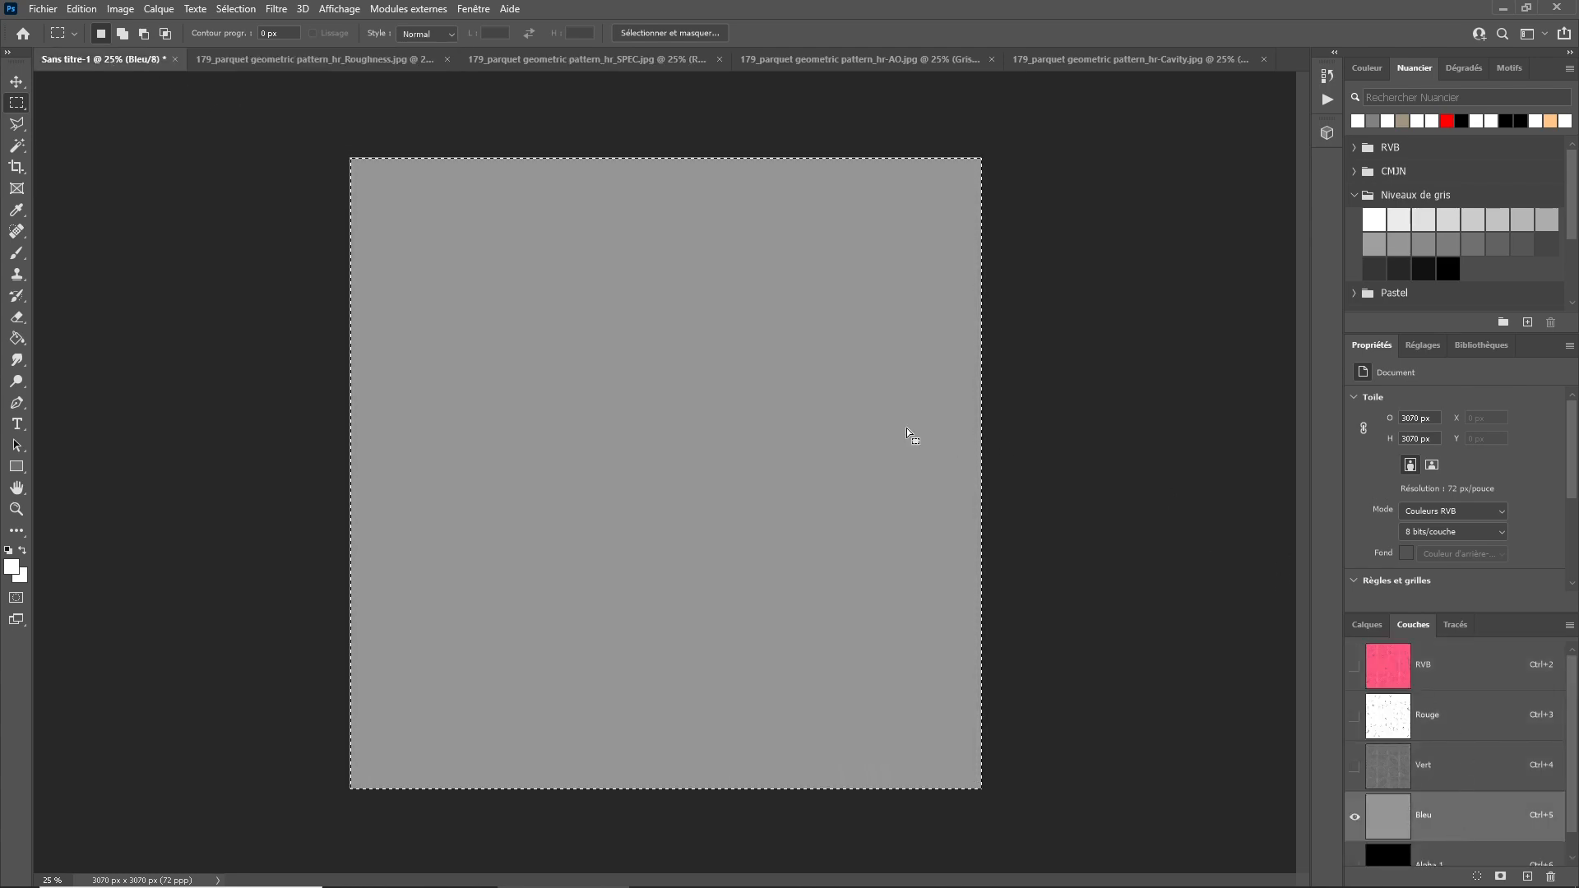
key("ctrl+v")
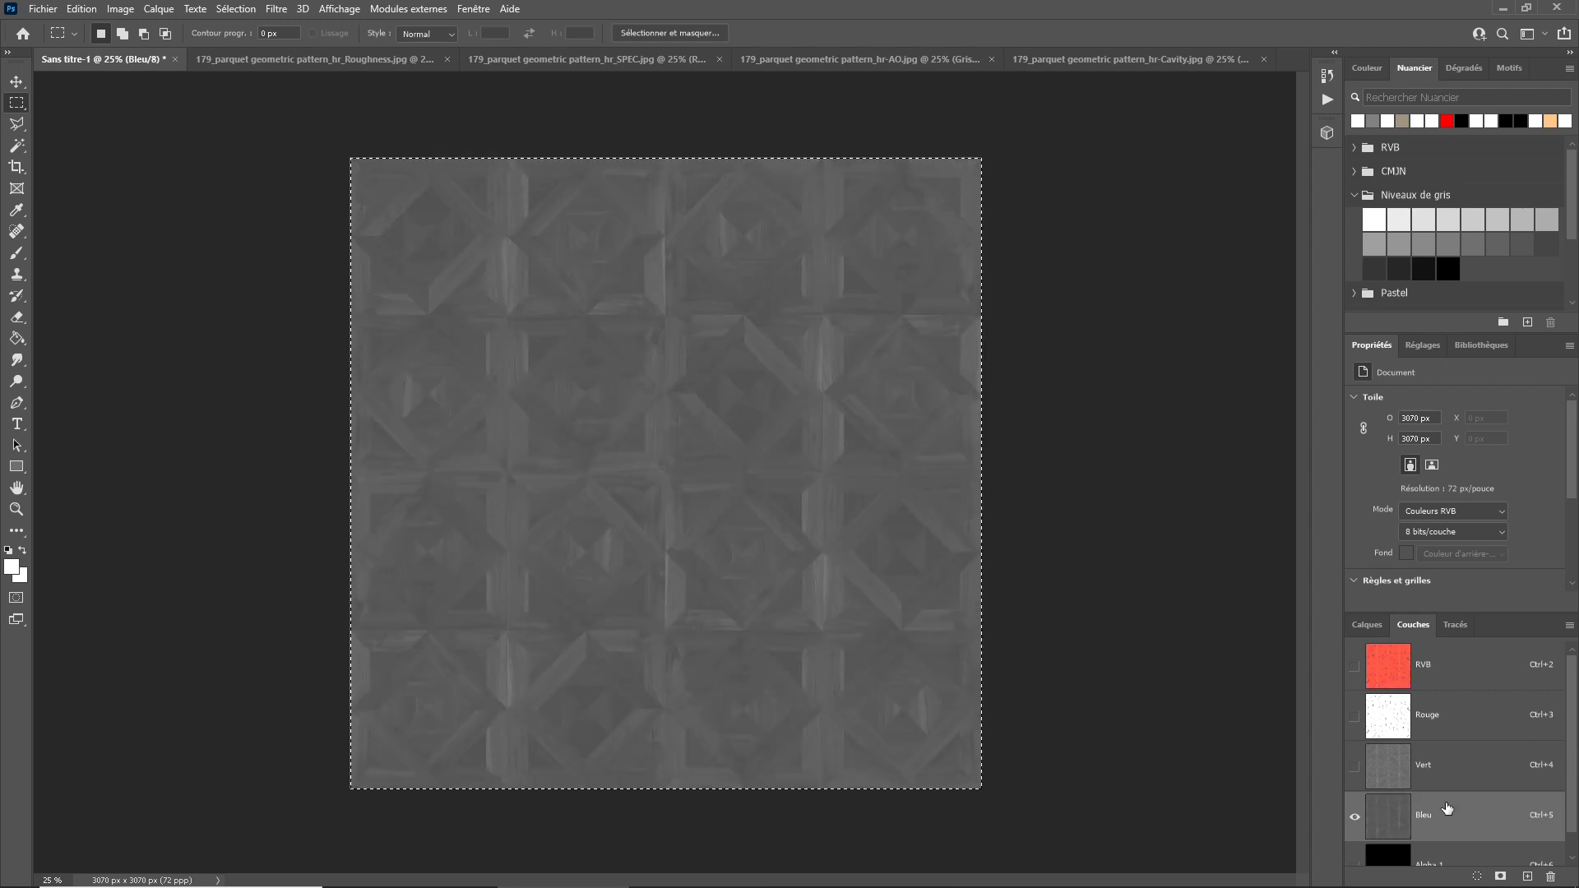
Copy the whole AO image into the Alpha 1 channel of Sans titre-1.
scroll(1452, 813, "down", 1)
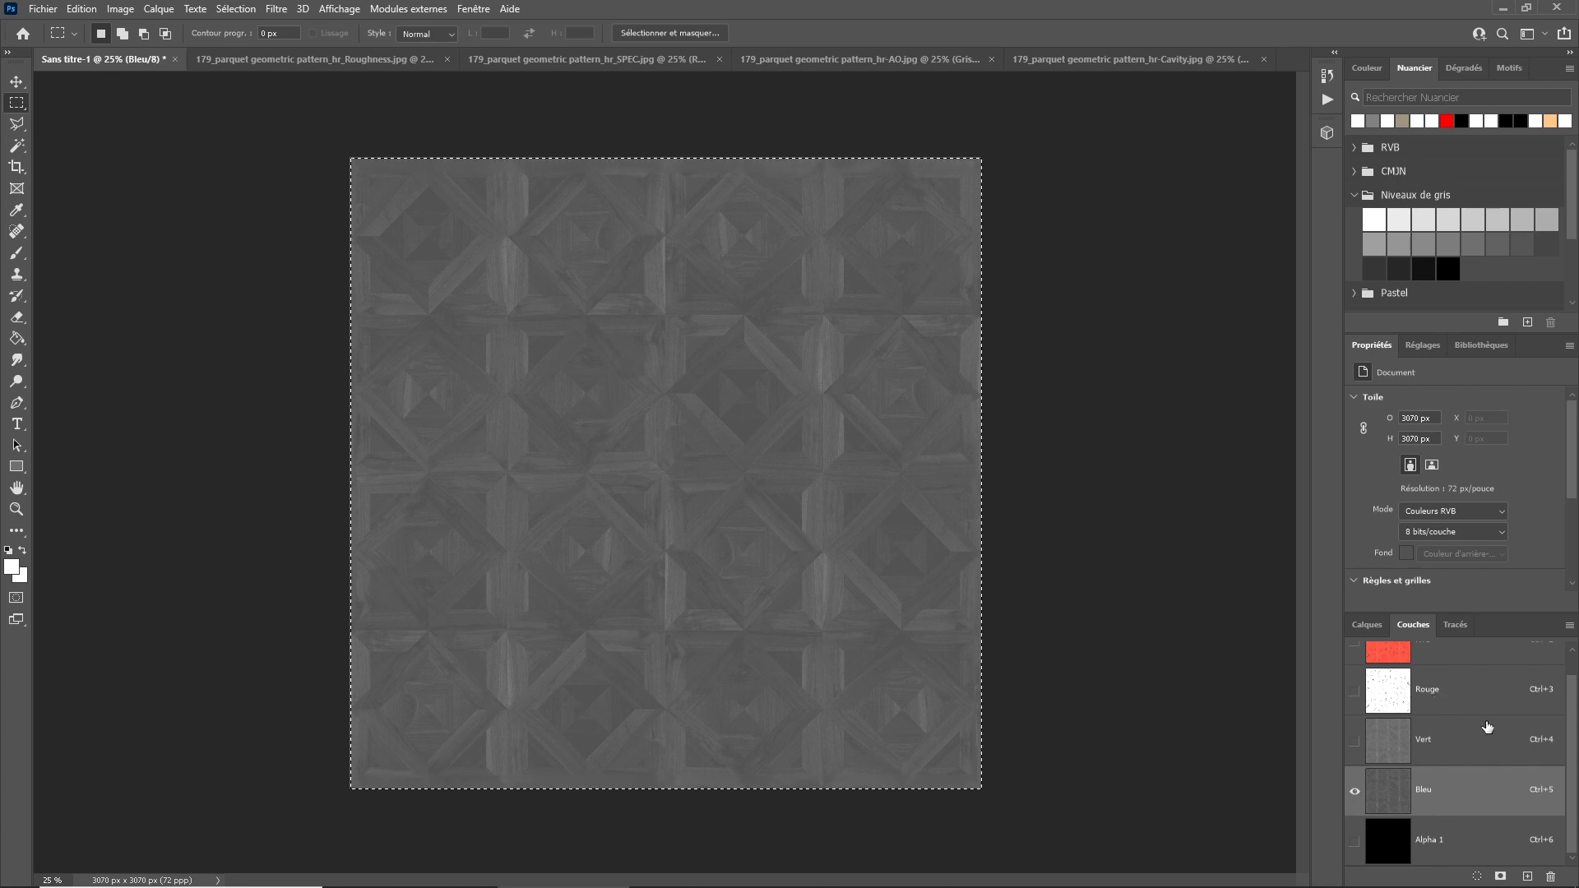
scroll(1453, 781, "up", 1)
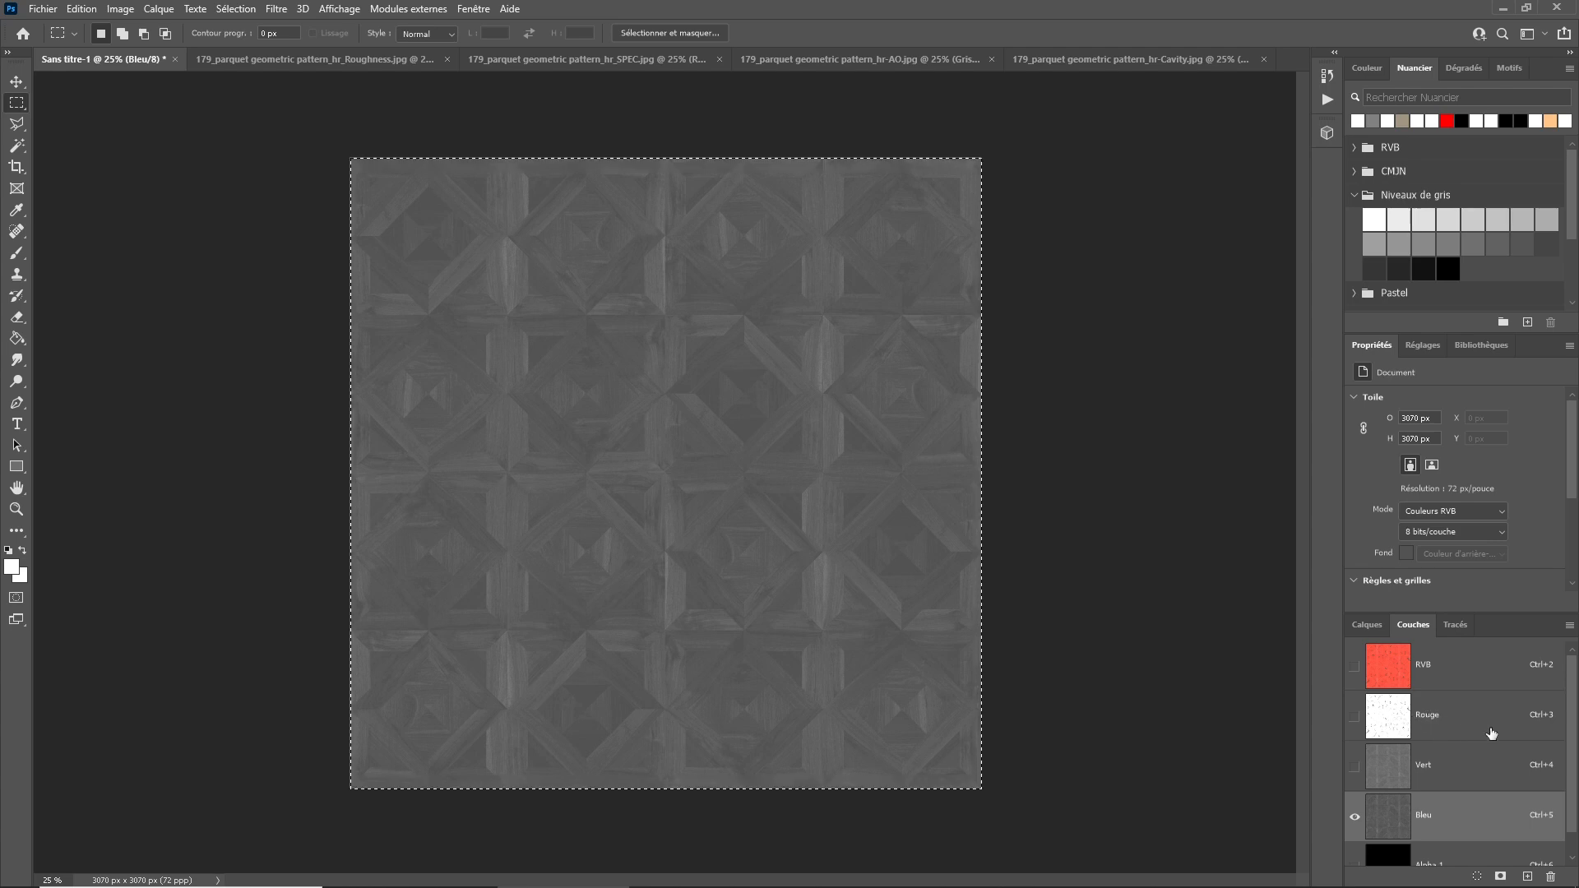
scroll(1462, 824, "down", 1)
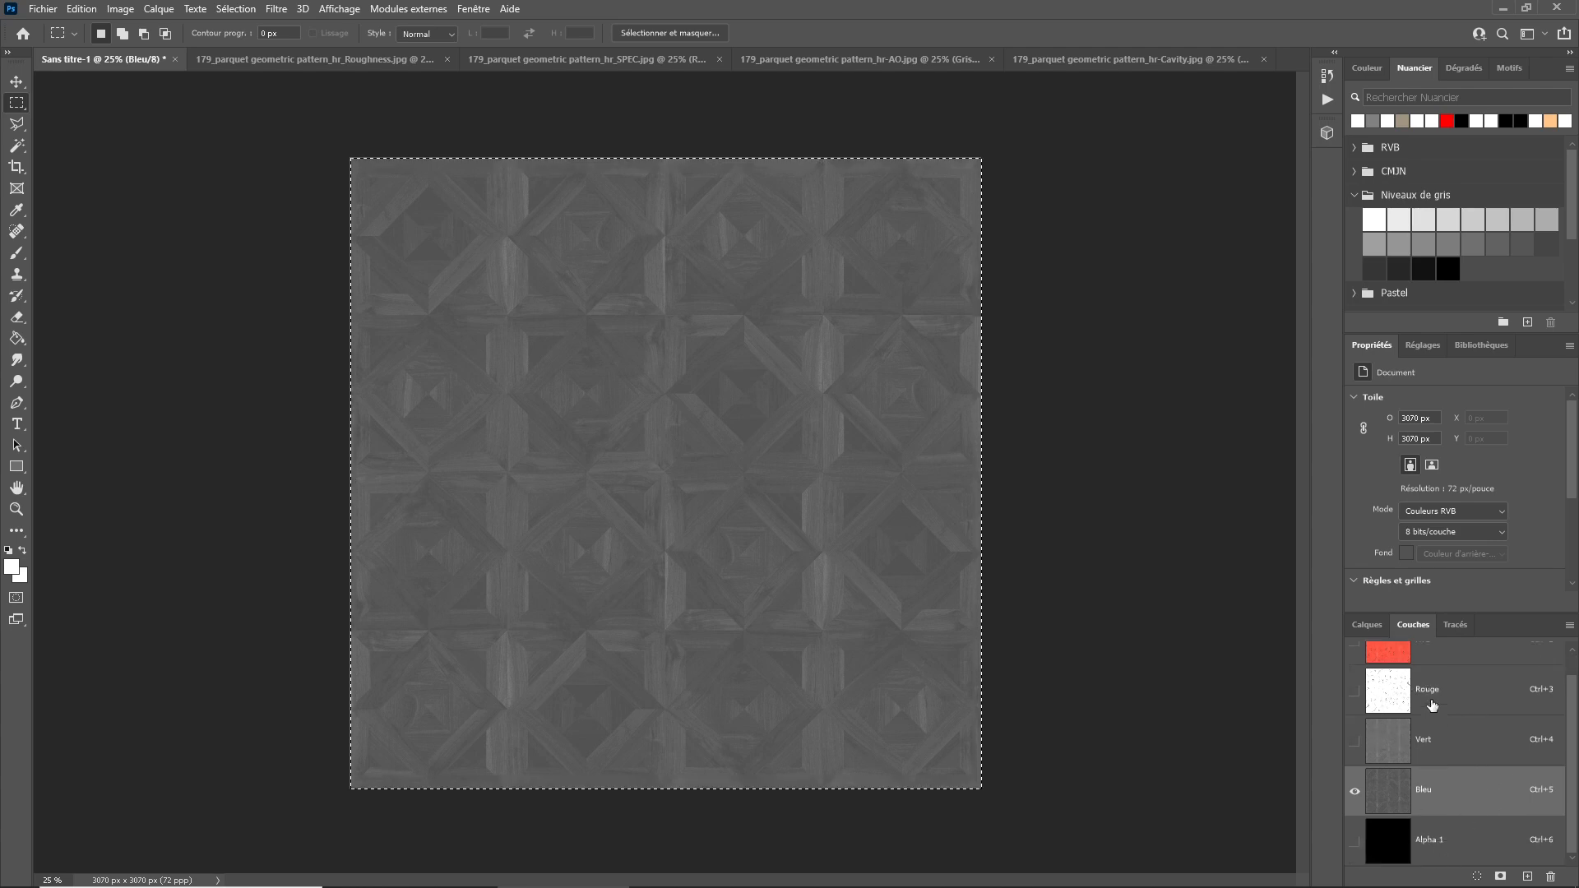
left_click(1448, 848)
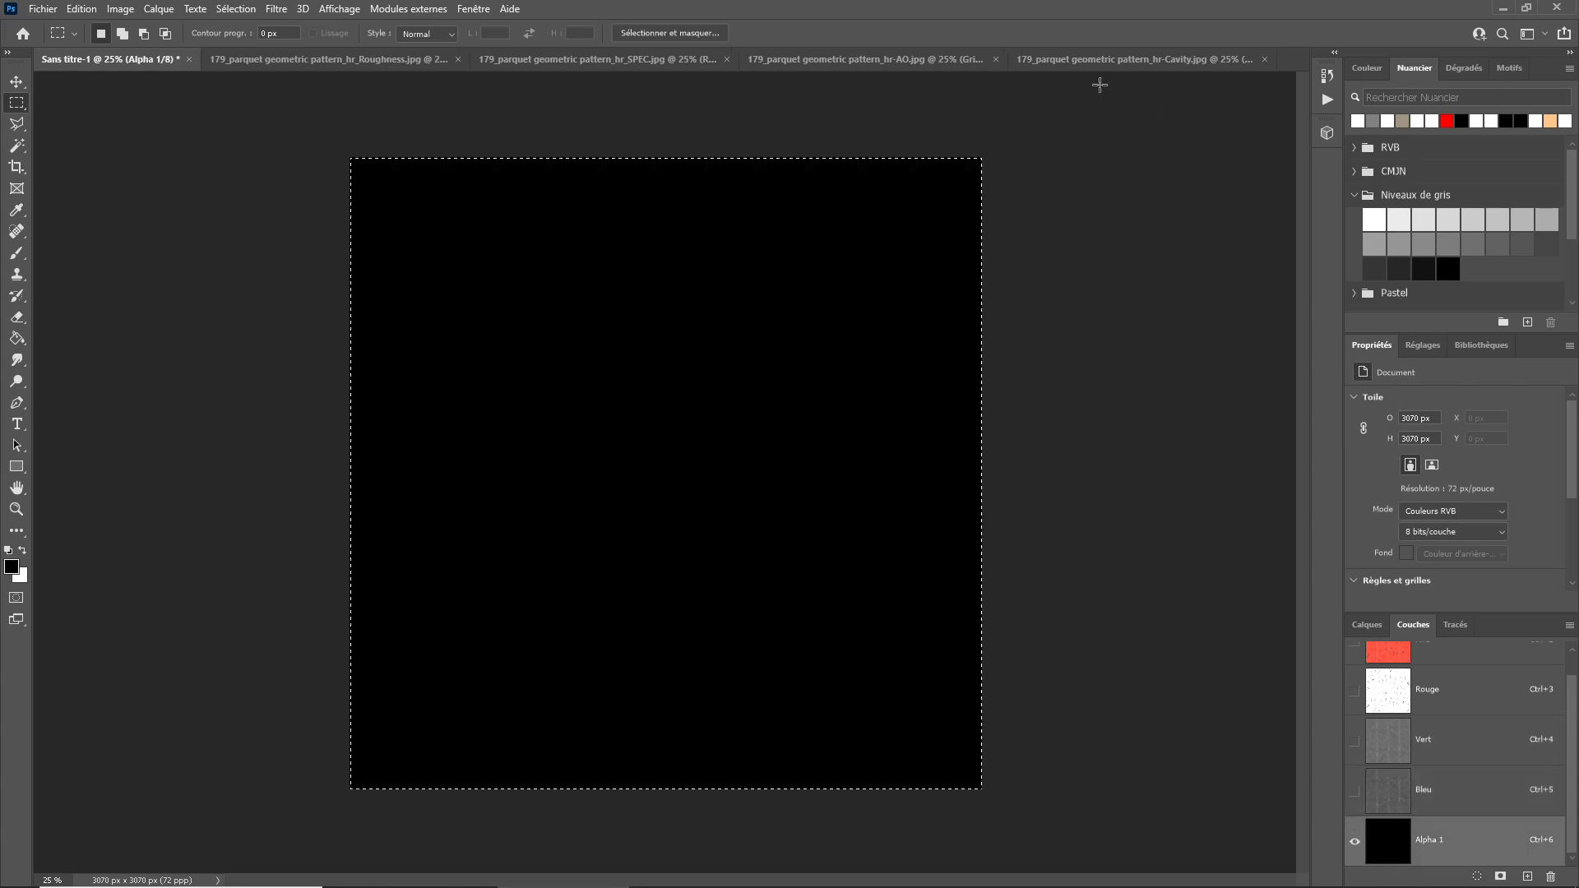
left_click(870, 59)
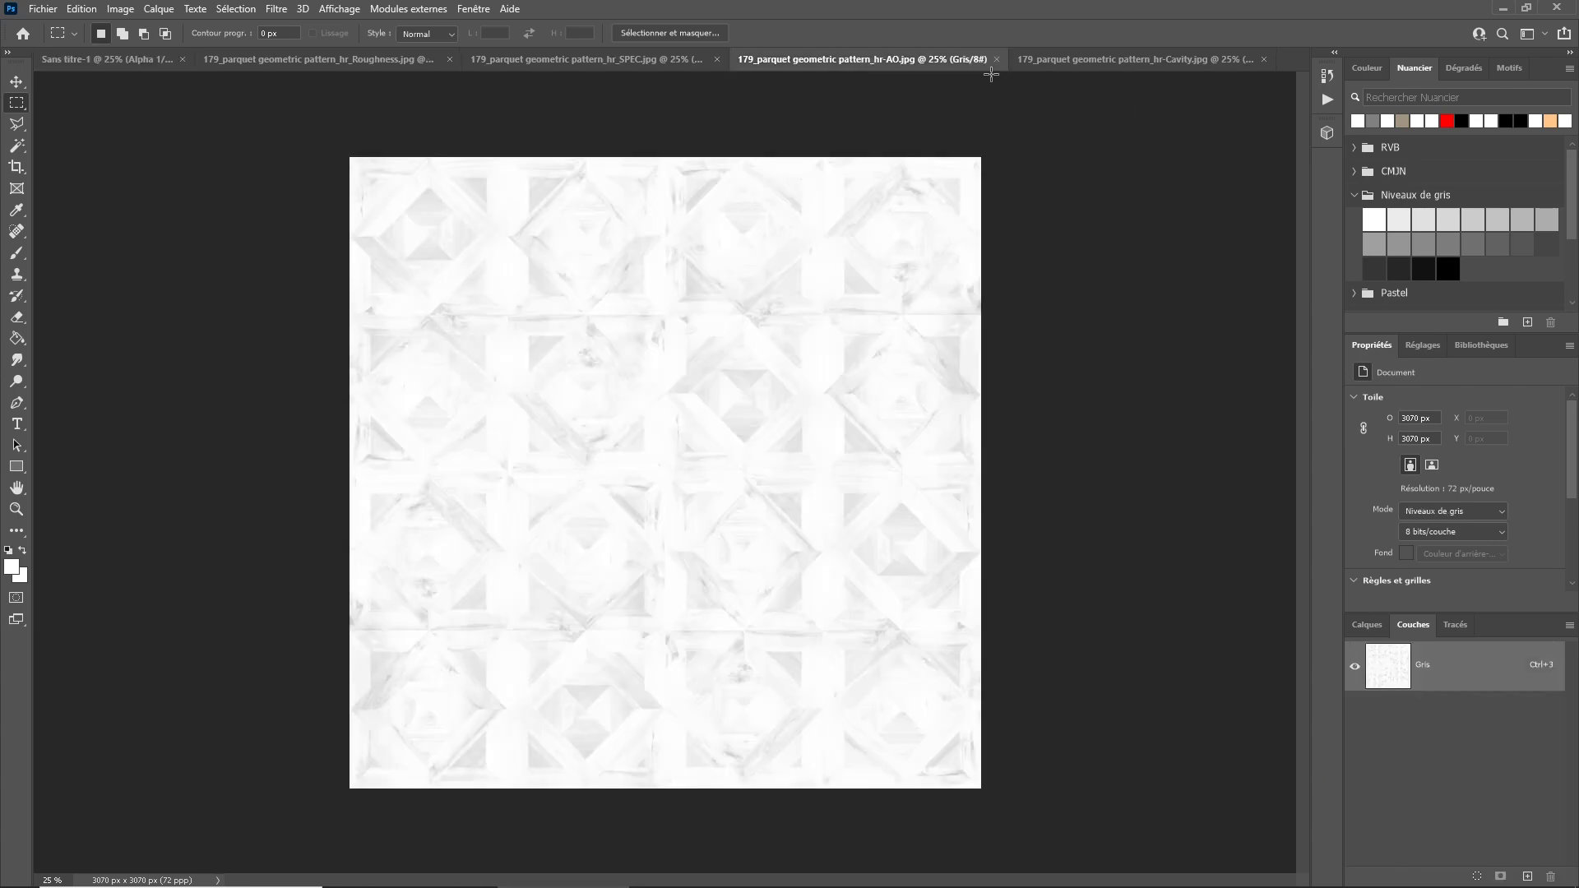
key("ctrl+a")
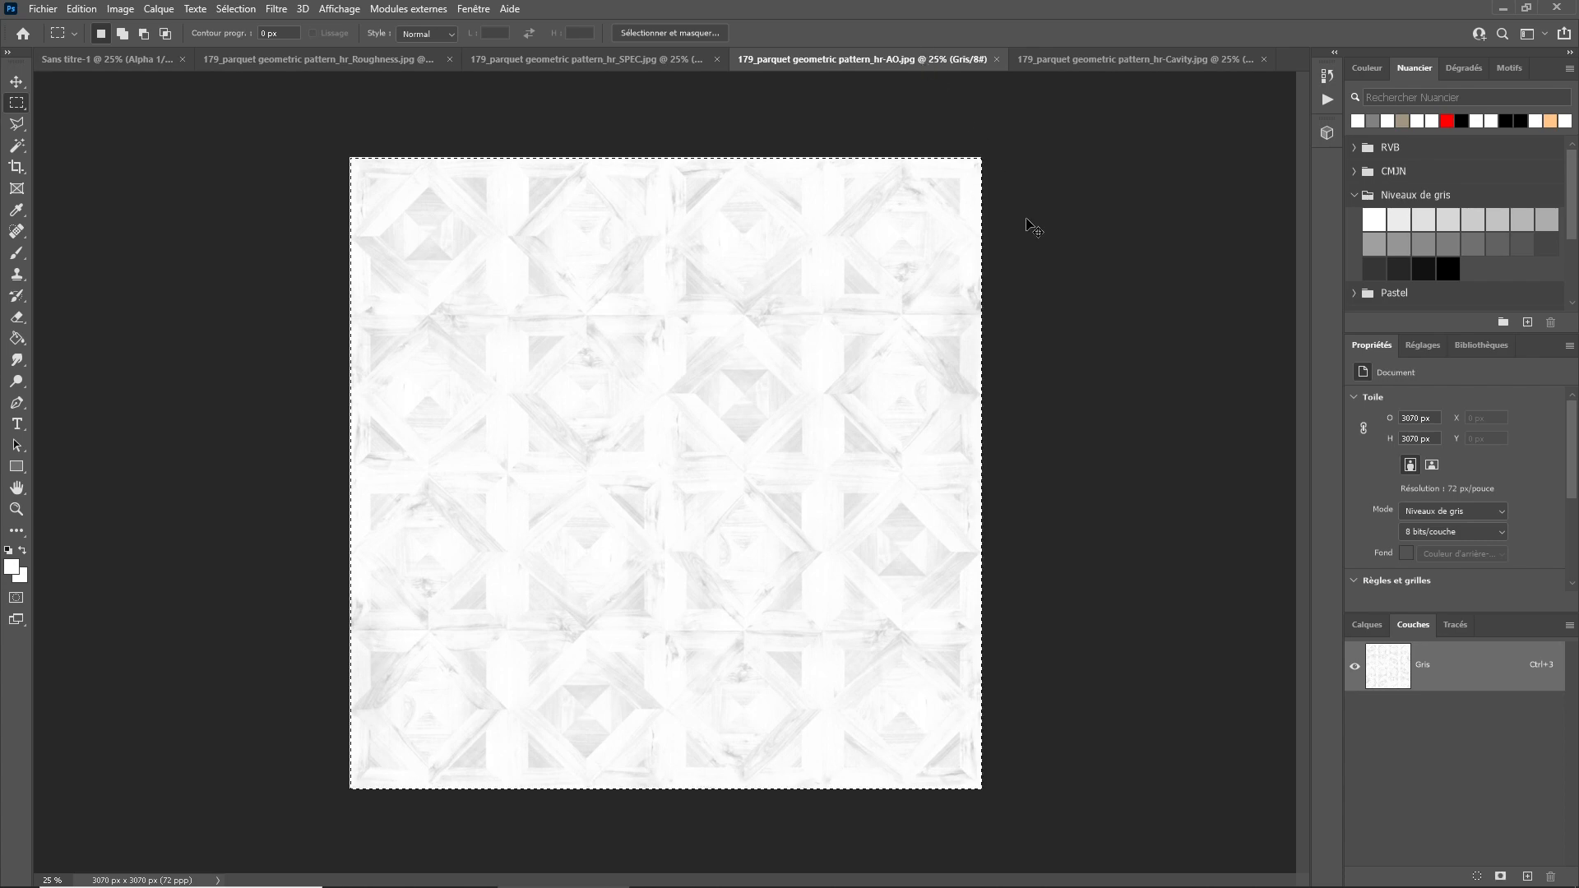
left_click(141, 60)
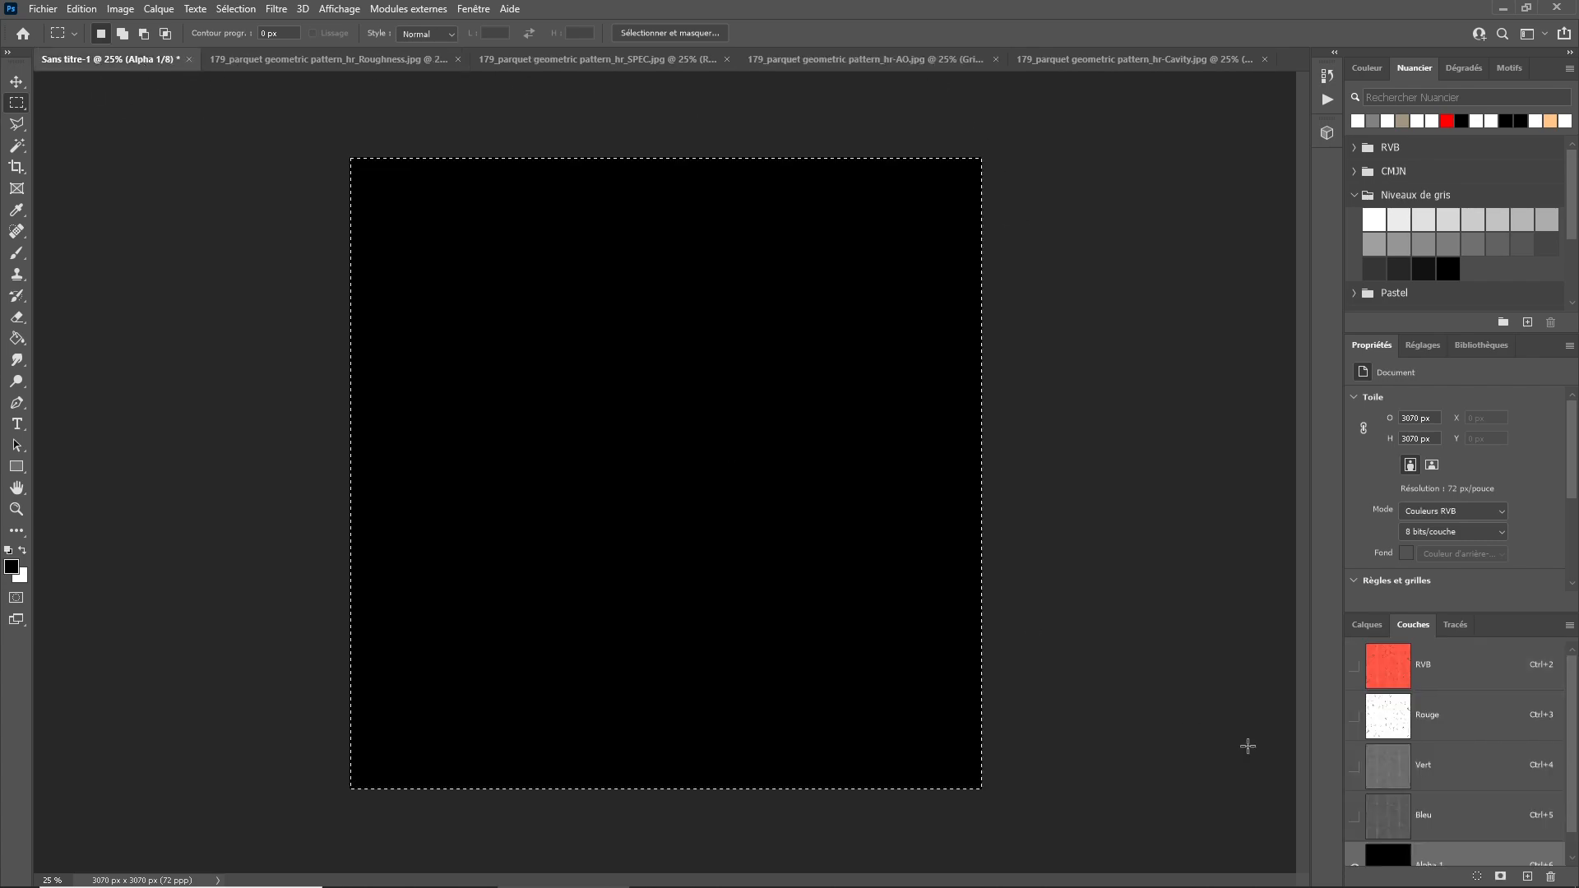
key("ctrl+v")
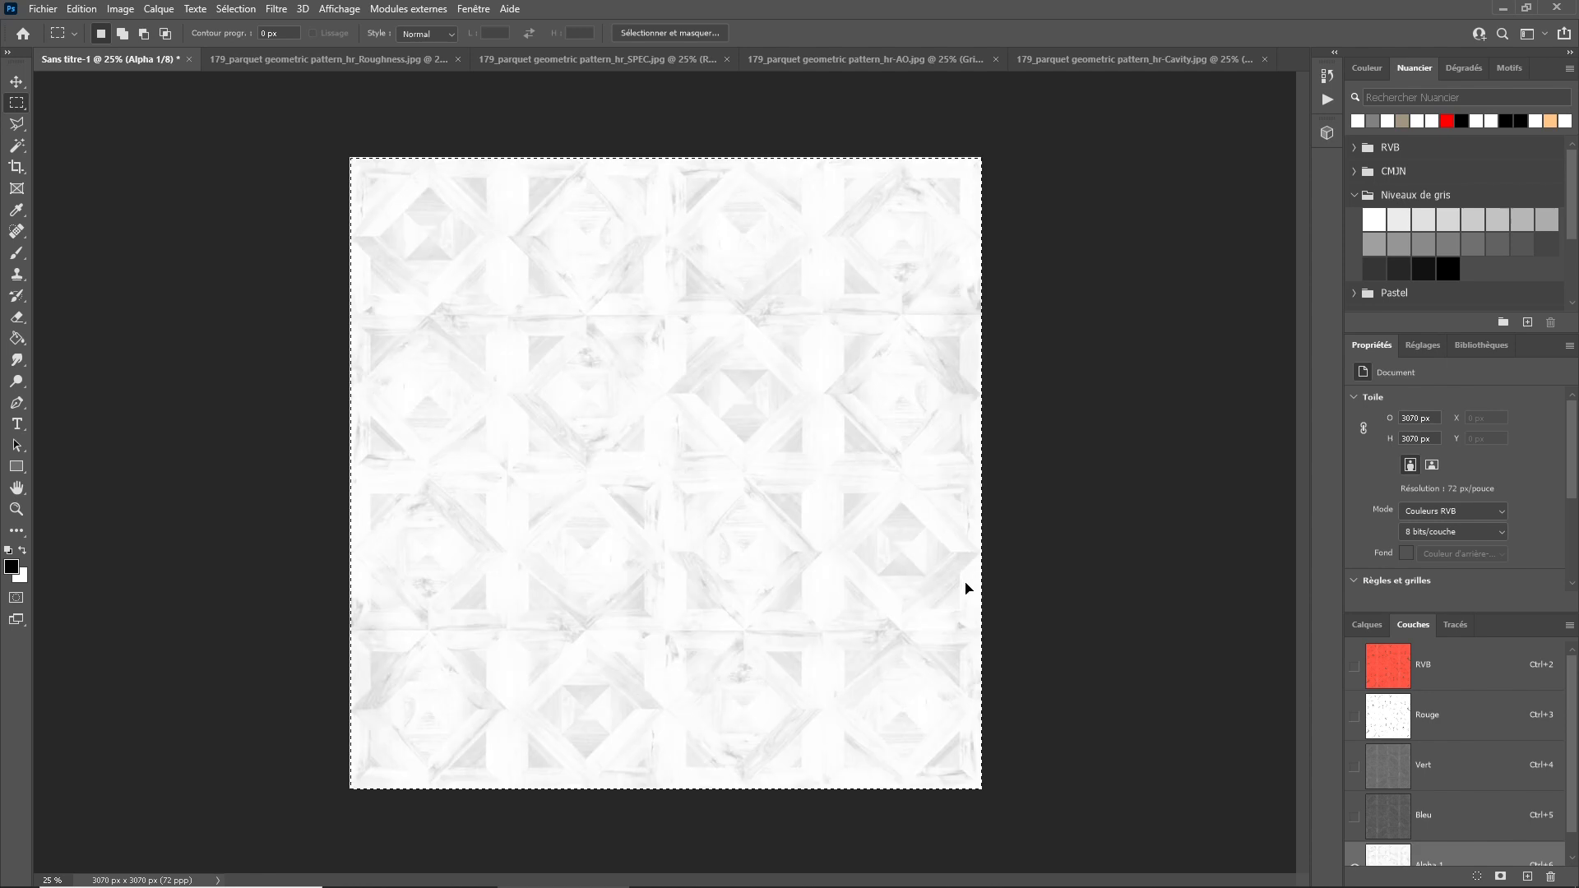
scroll(1444, 761, "down", 1)
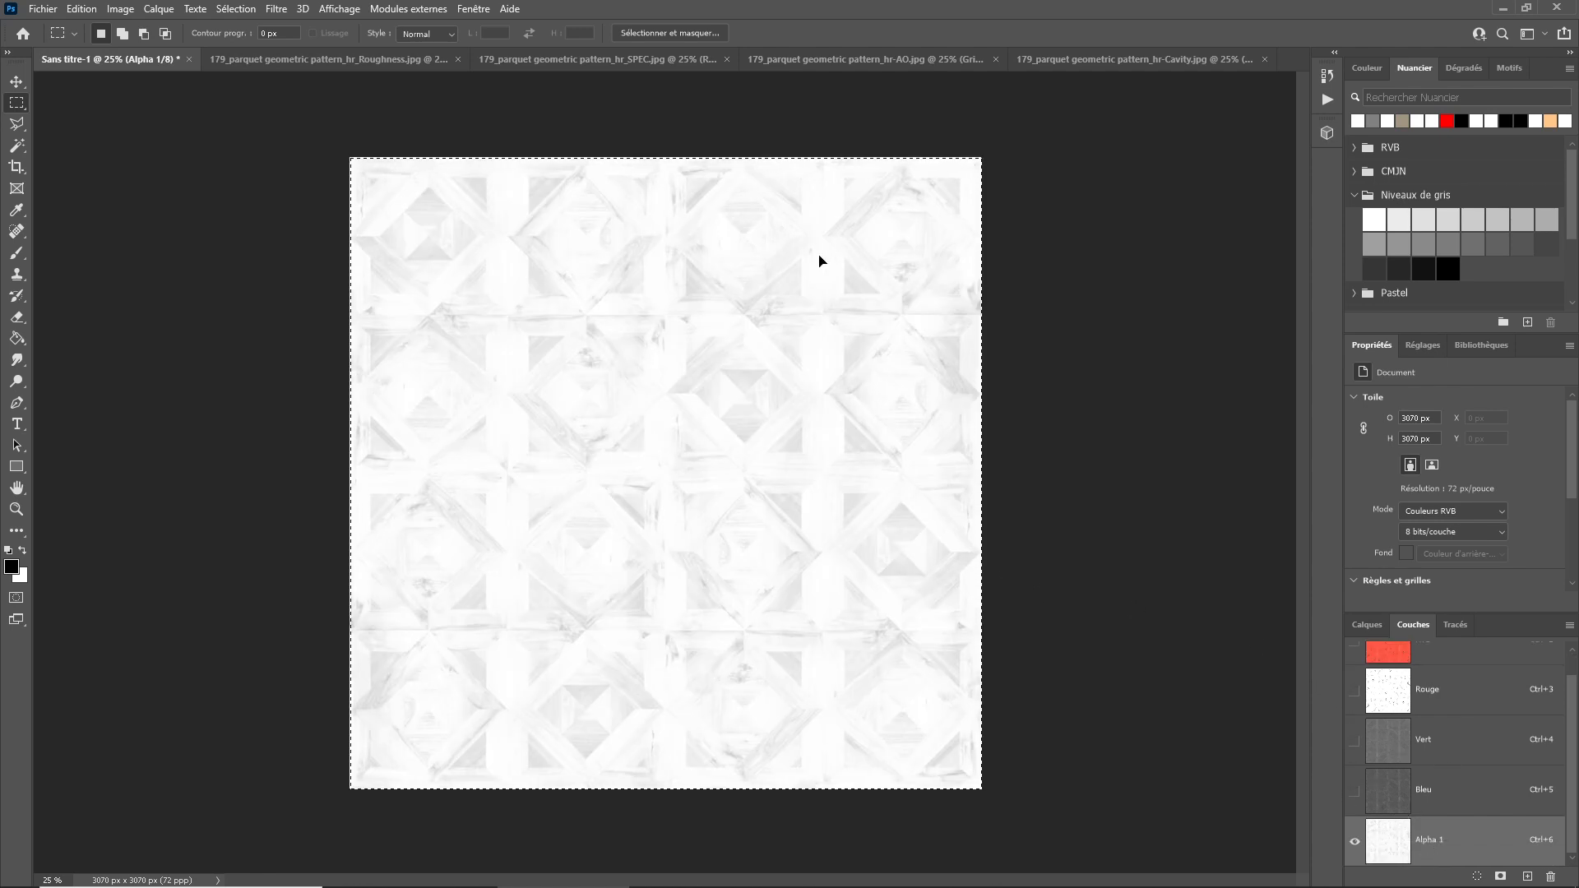
Make the Blue, Green and Red channels visible together with Alpha 1, and return to the layer list.
left_click(1357, 789)
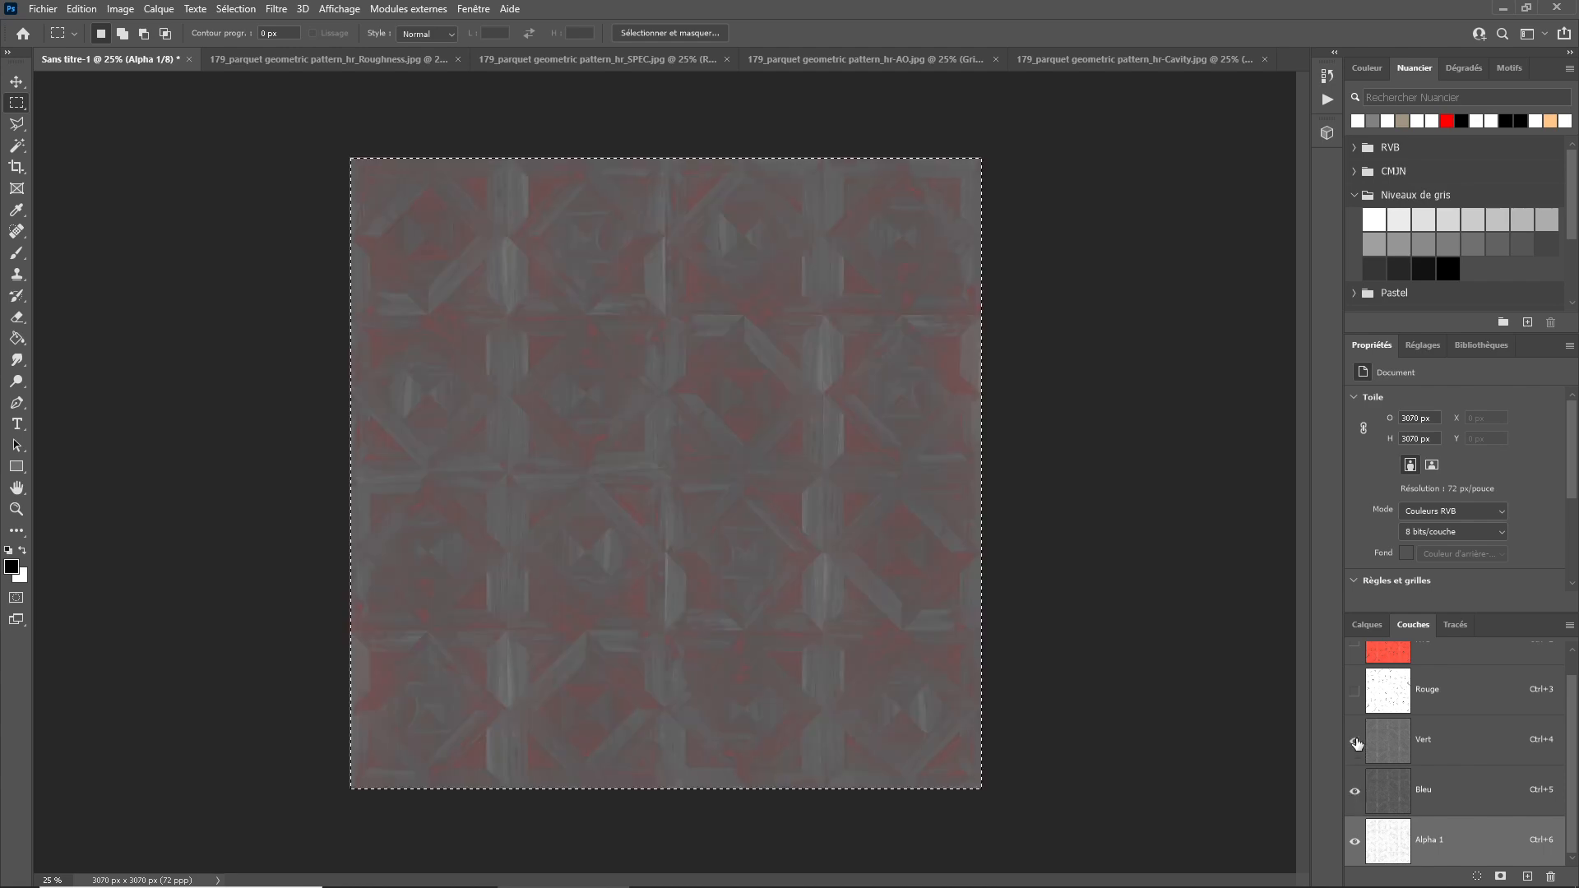
left_click(1354, 740)
left_click(1354, 689)
scroll(1462, 727, "up", 1)
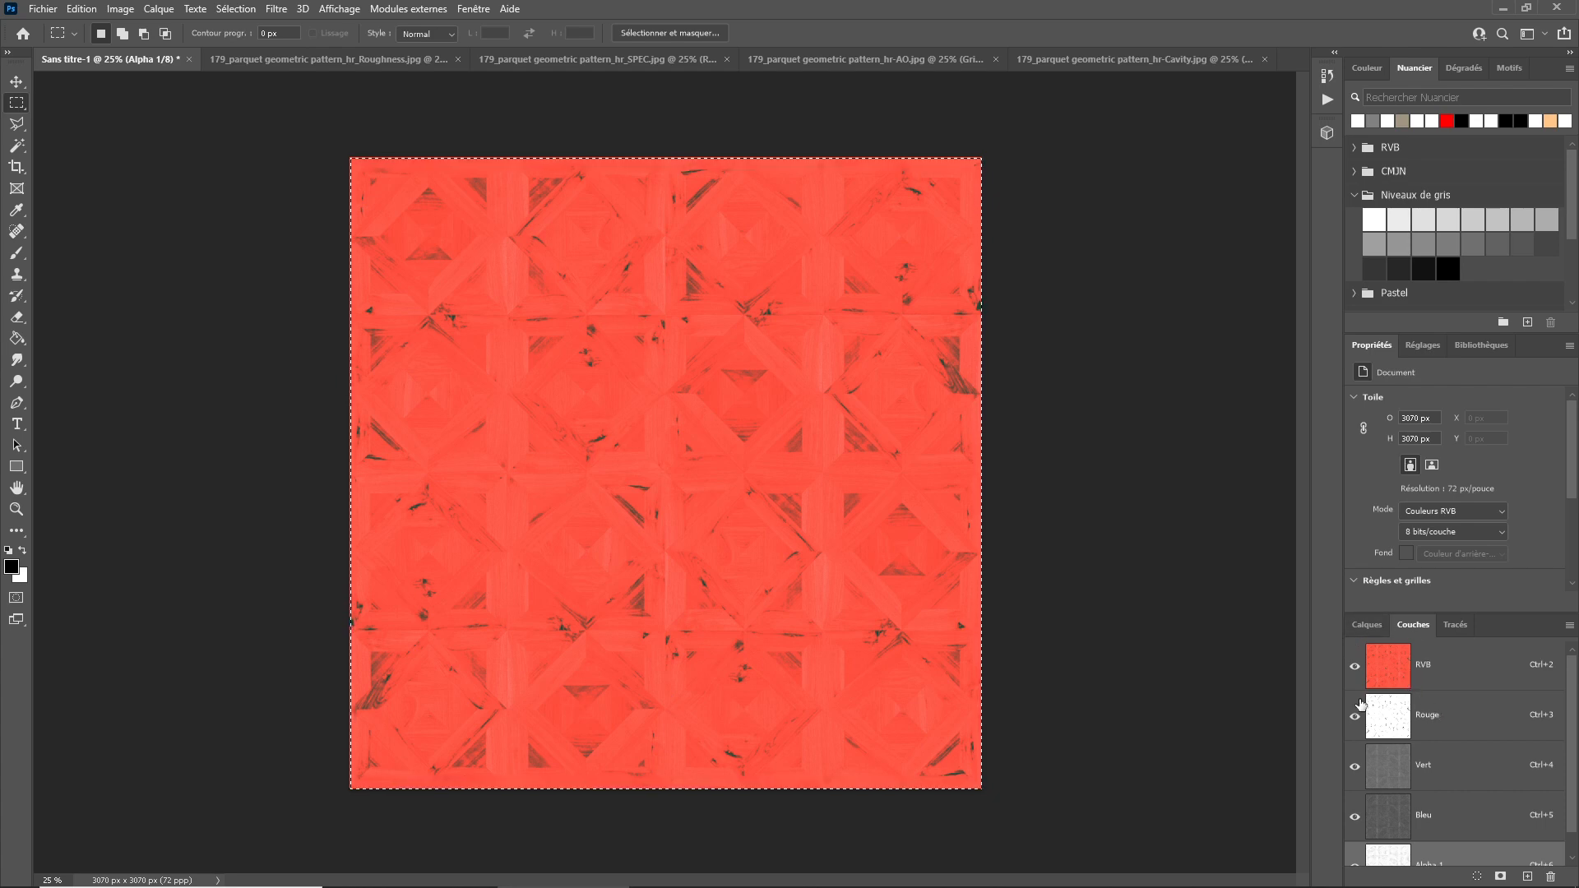
scroll(1410, 806, "down", 1)
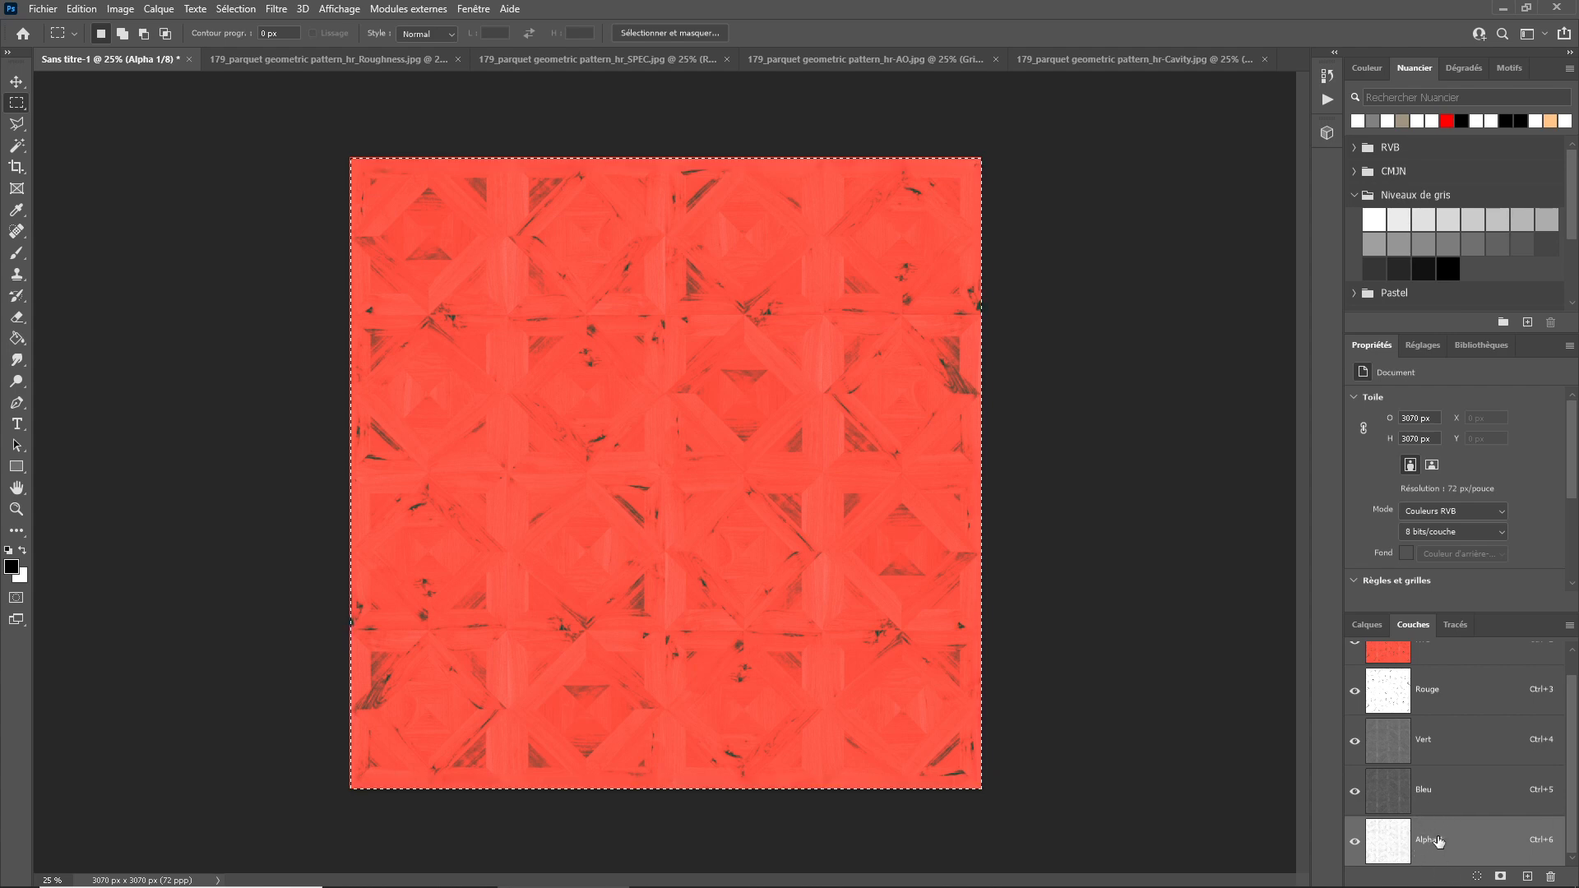
scroll(1440, 830, "up", 1)
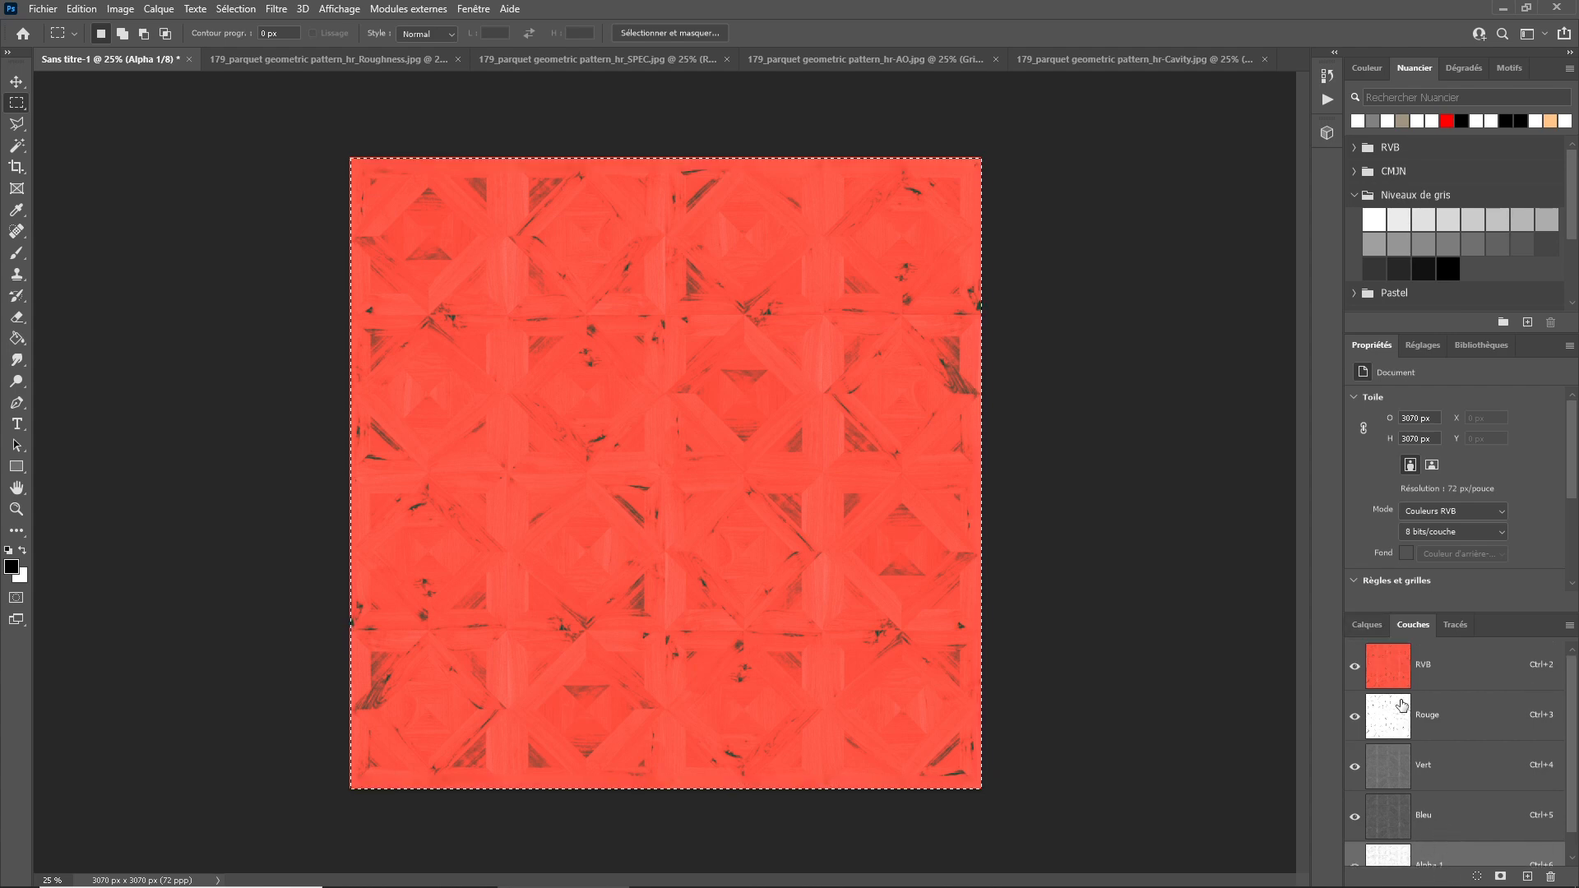
left_click(1368, 625)
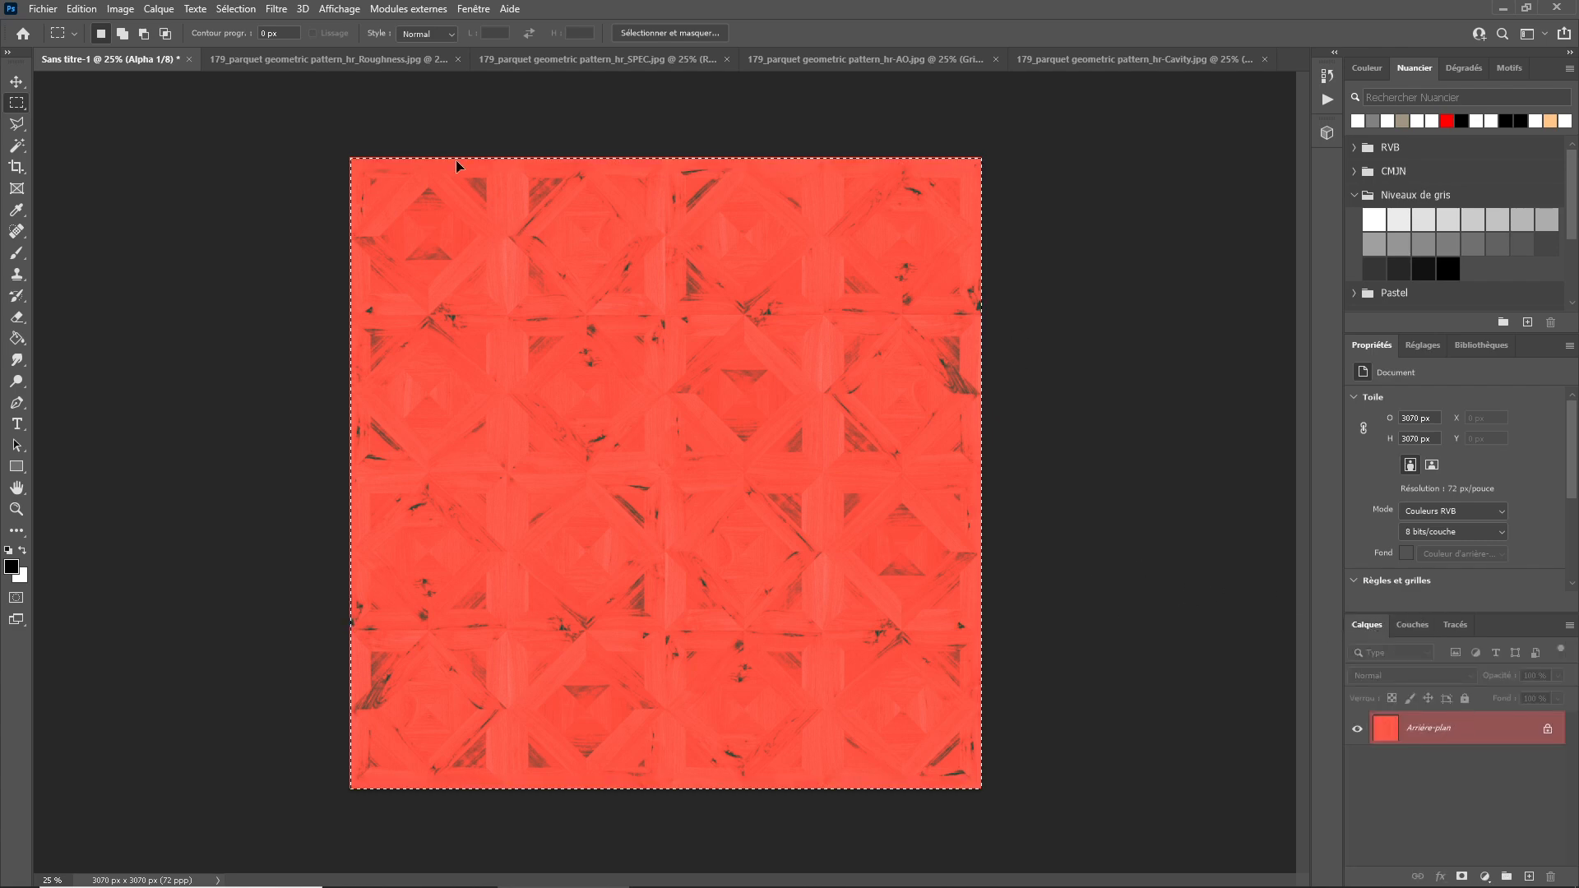
Save the packed document as a JPEG named 179_parquet geometric pattern_hr_CSRAO in the texture folder, at quality 8.
left_click(33, 8)
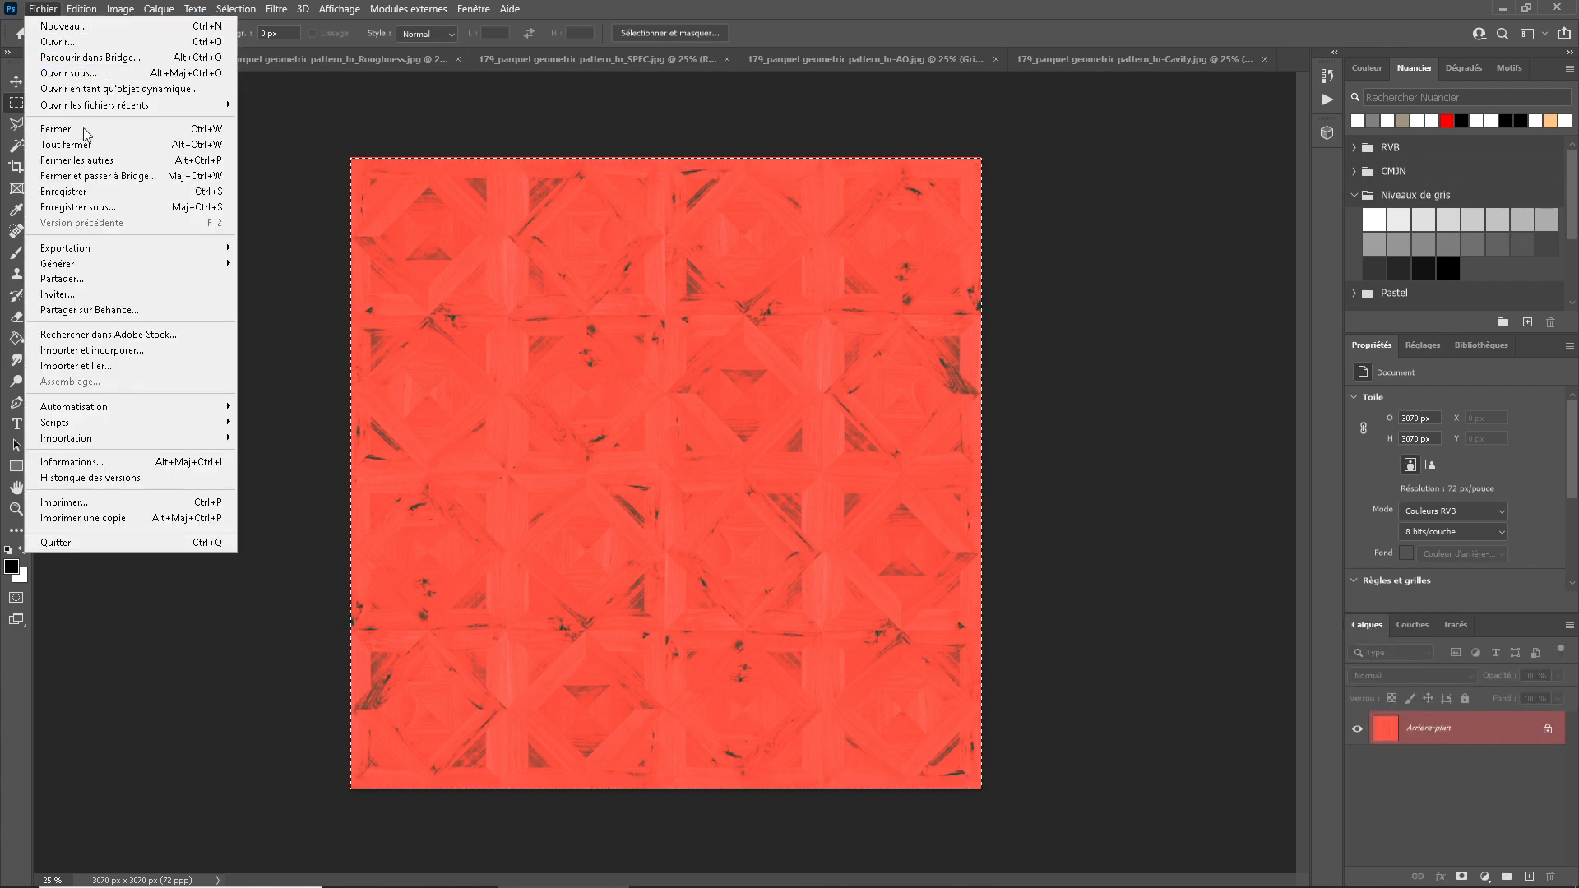
left_click(111, 204)
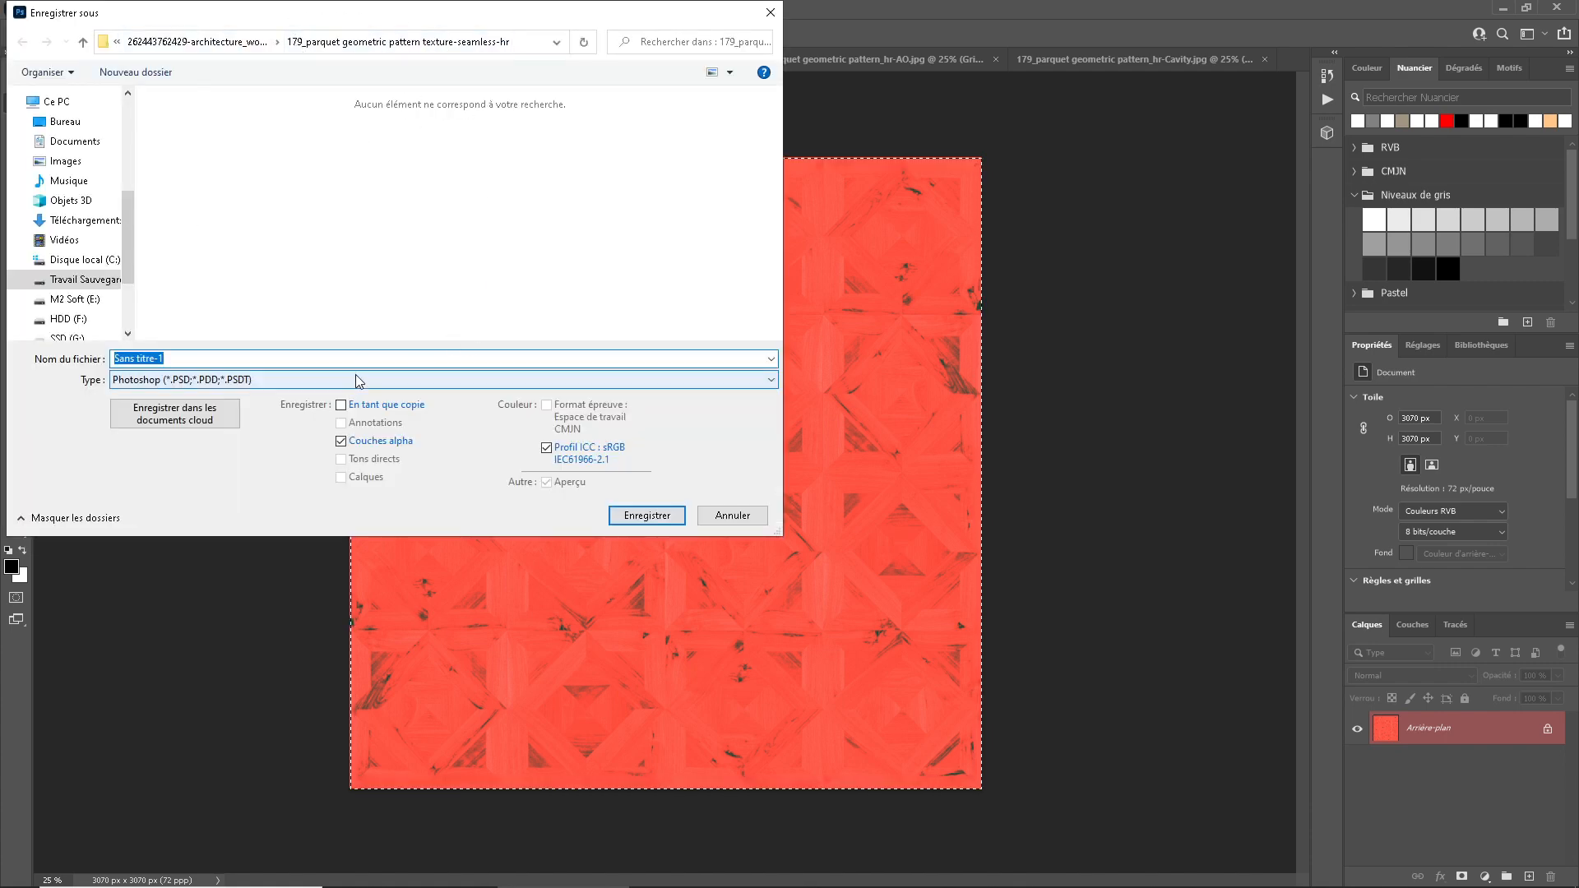
left_click(386, 379)
left_click(218, 520)
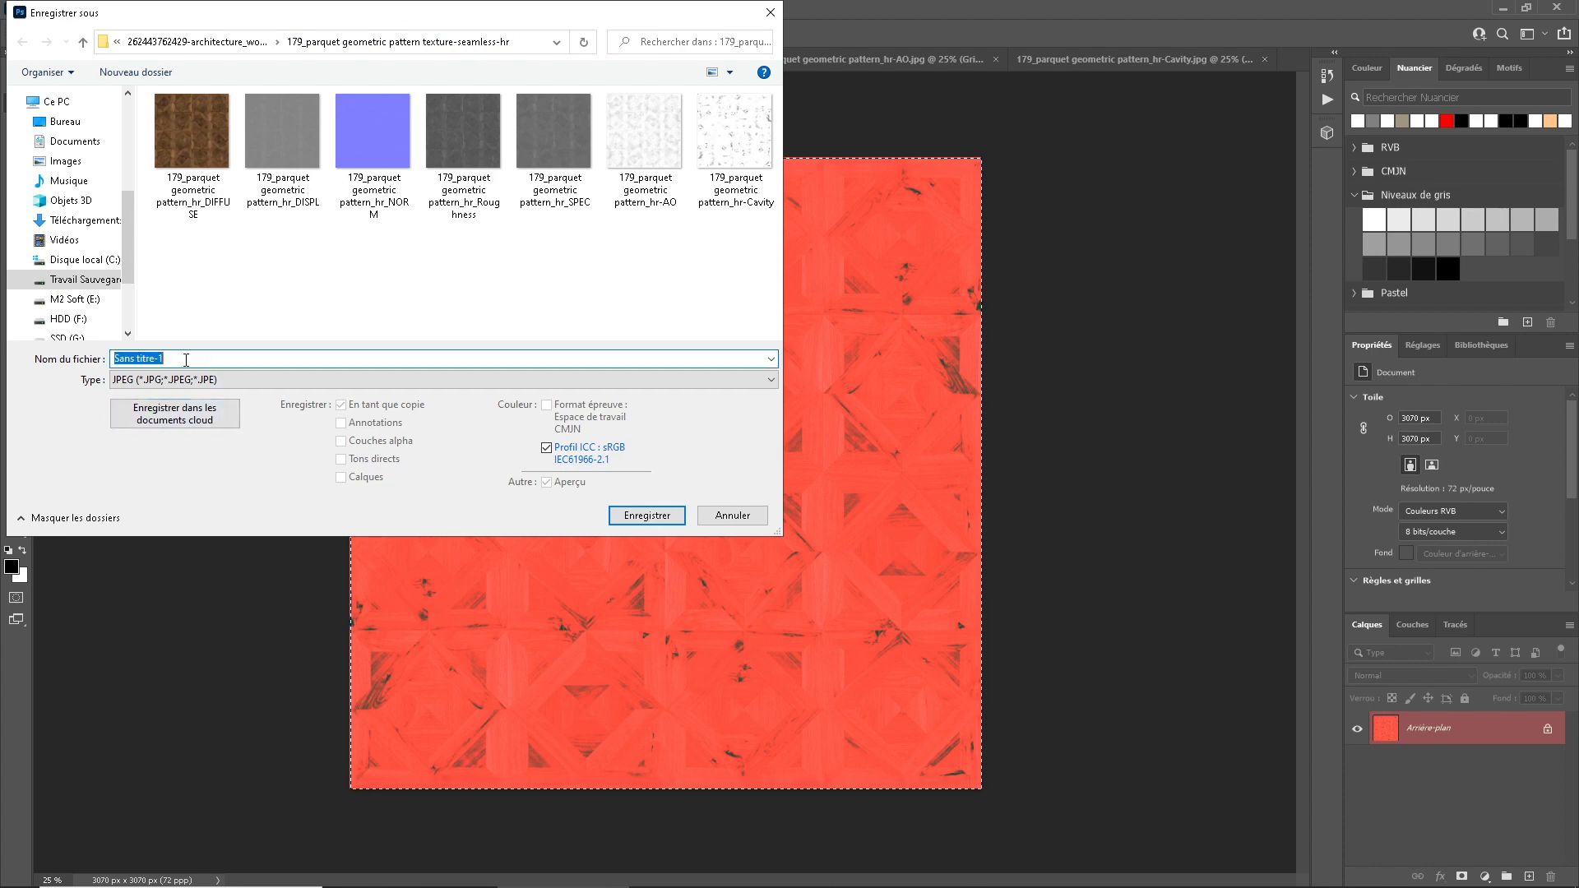
left_click(212, 194)
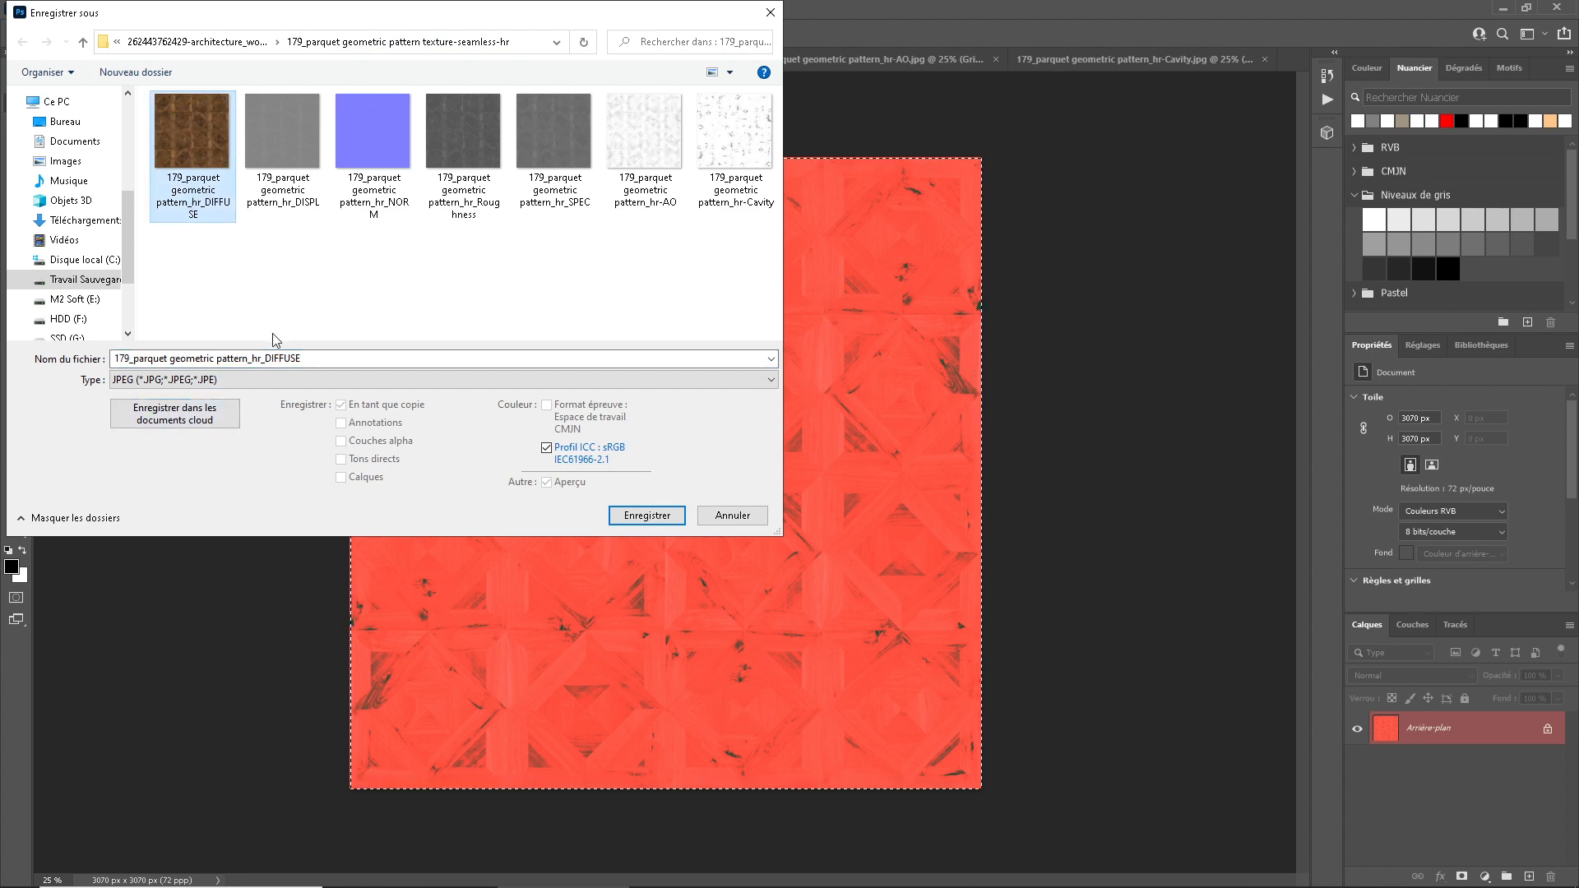
left_click(267, 359)
left_click_drag(267, 359, 449, 358)
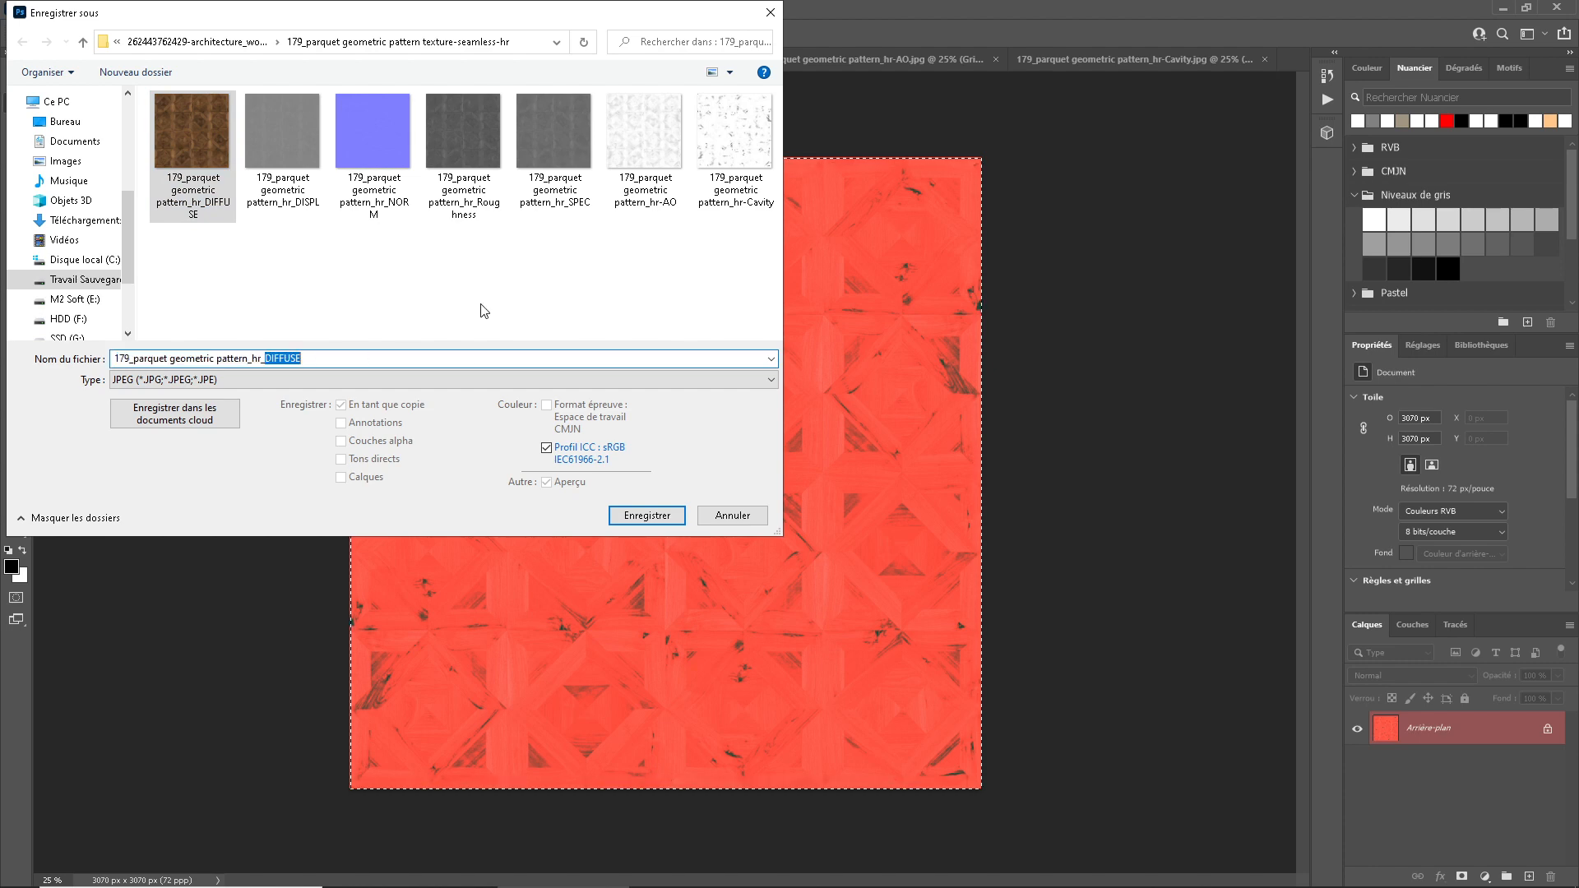
type("CS")
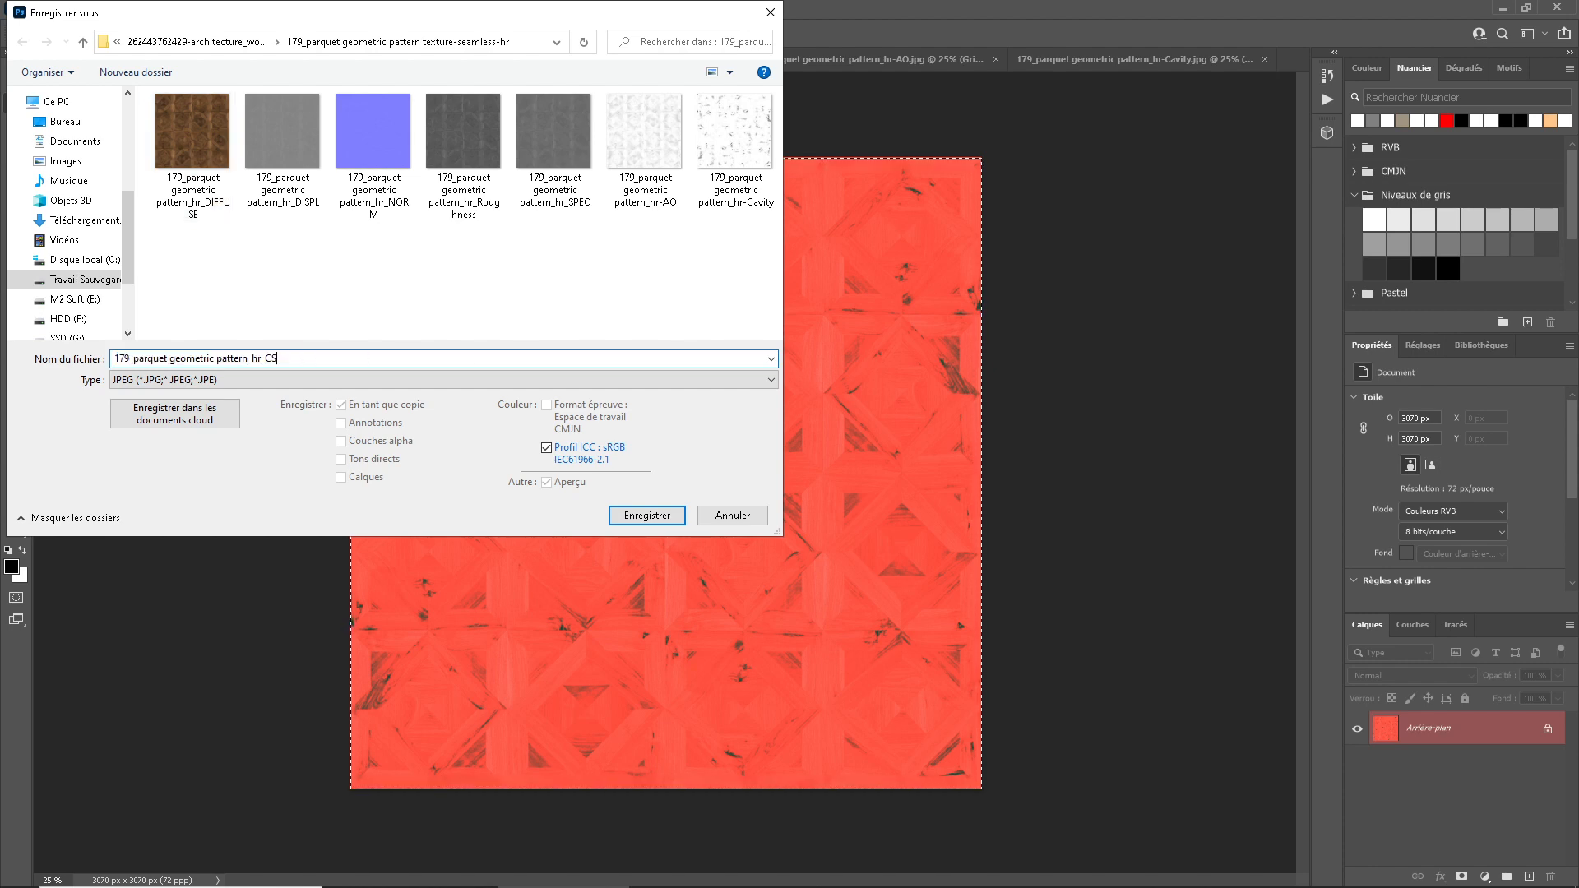
type("RAO")
left_click(663, 516)
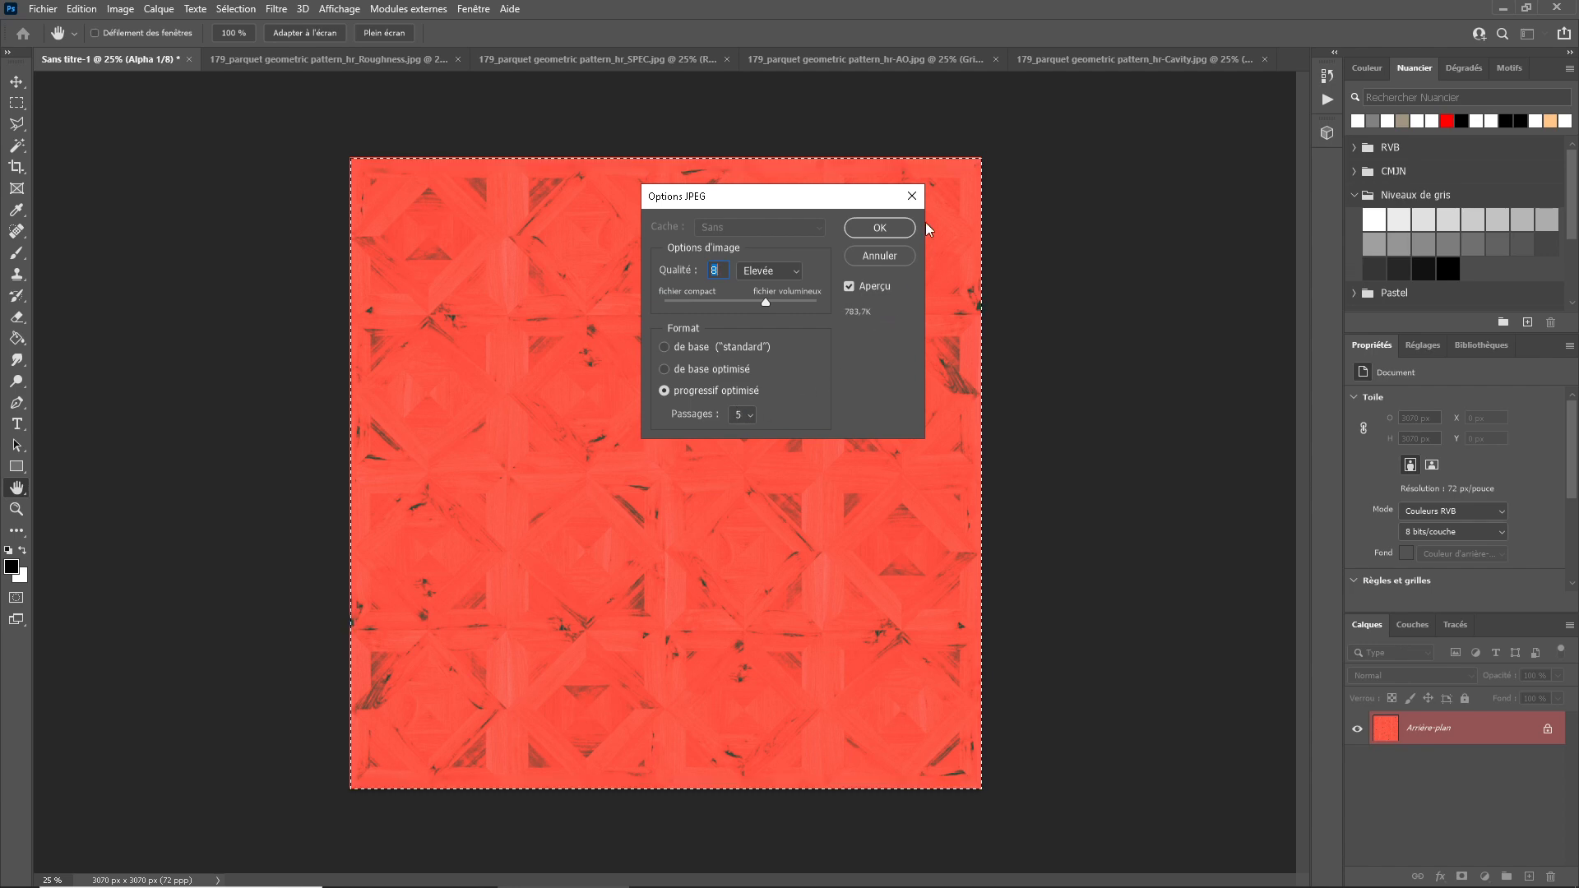
left_click(881, 228)
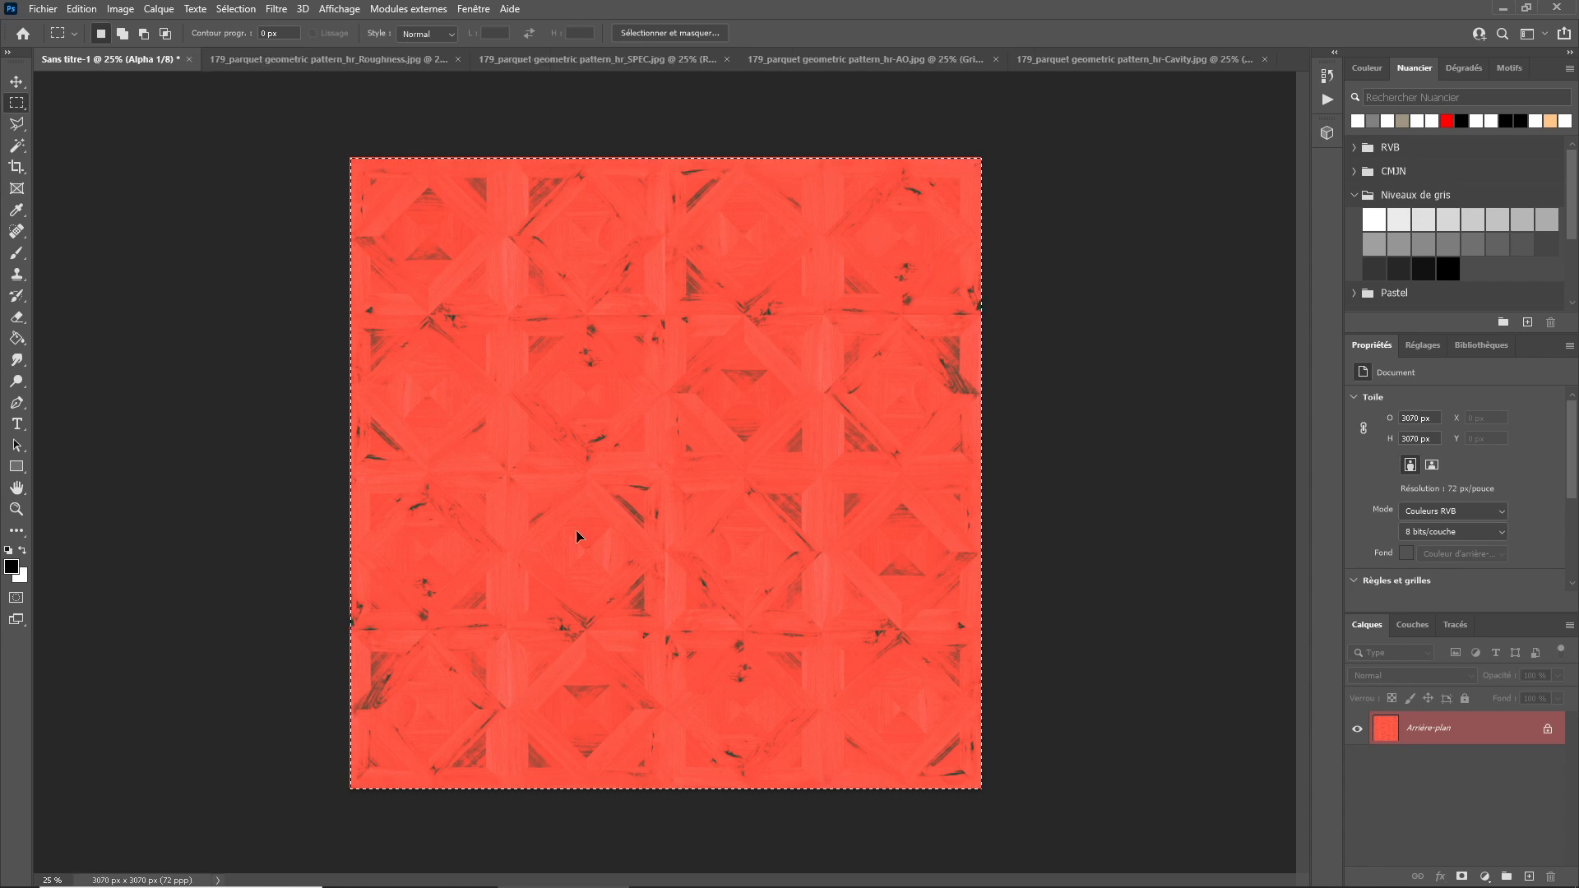
In File Explorer, compare the file sizes of the Cavity, SPEC, Roughness, AO and CSRAO images in the 179_parquet texture folder.
key("super")
left_click(349, 870)
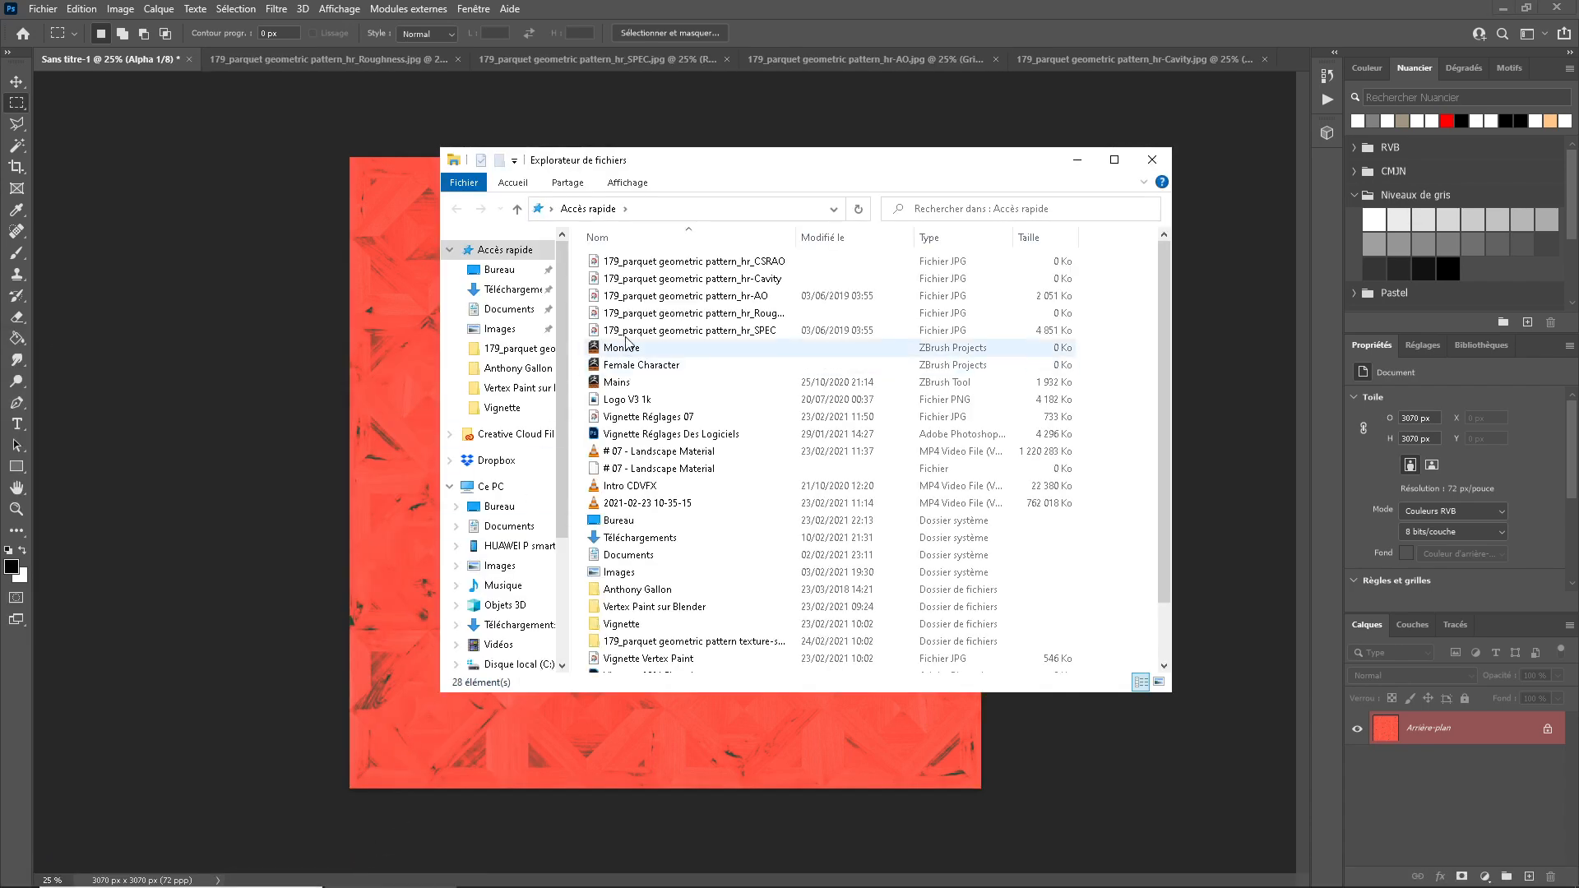
left_click(518, 349)
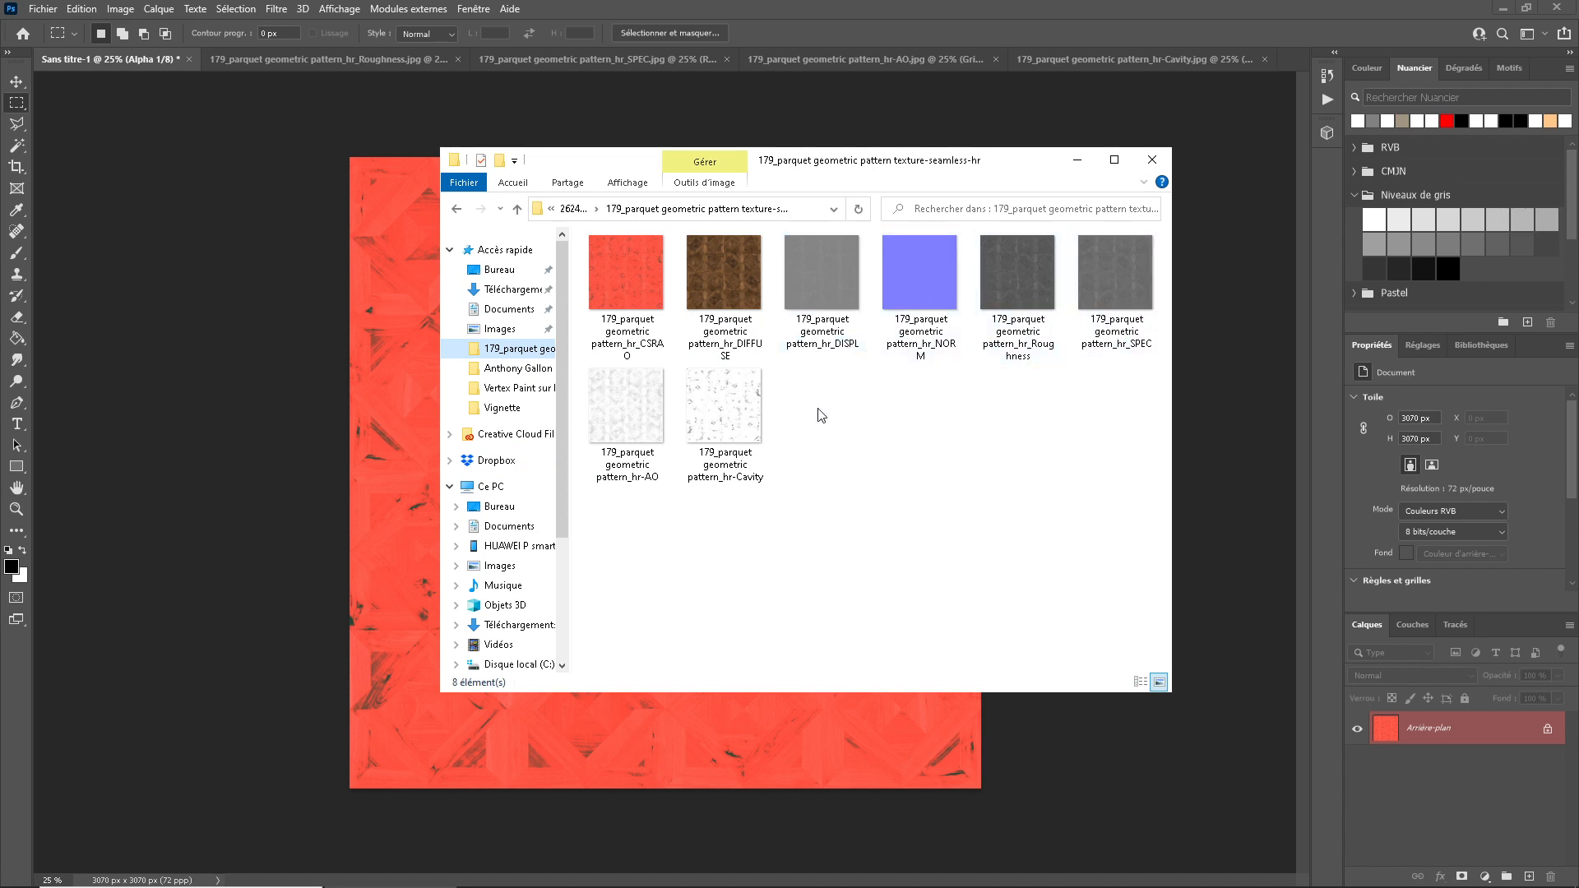
left_click(731, 444)
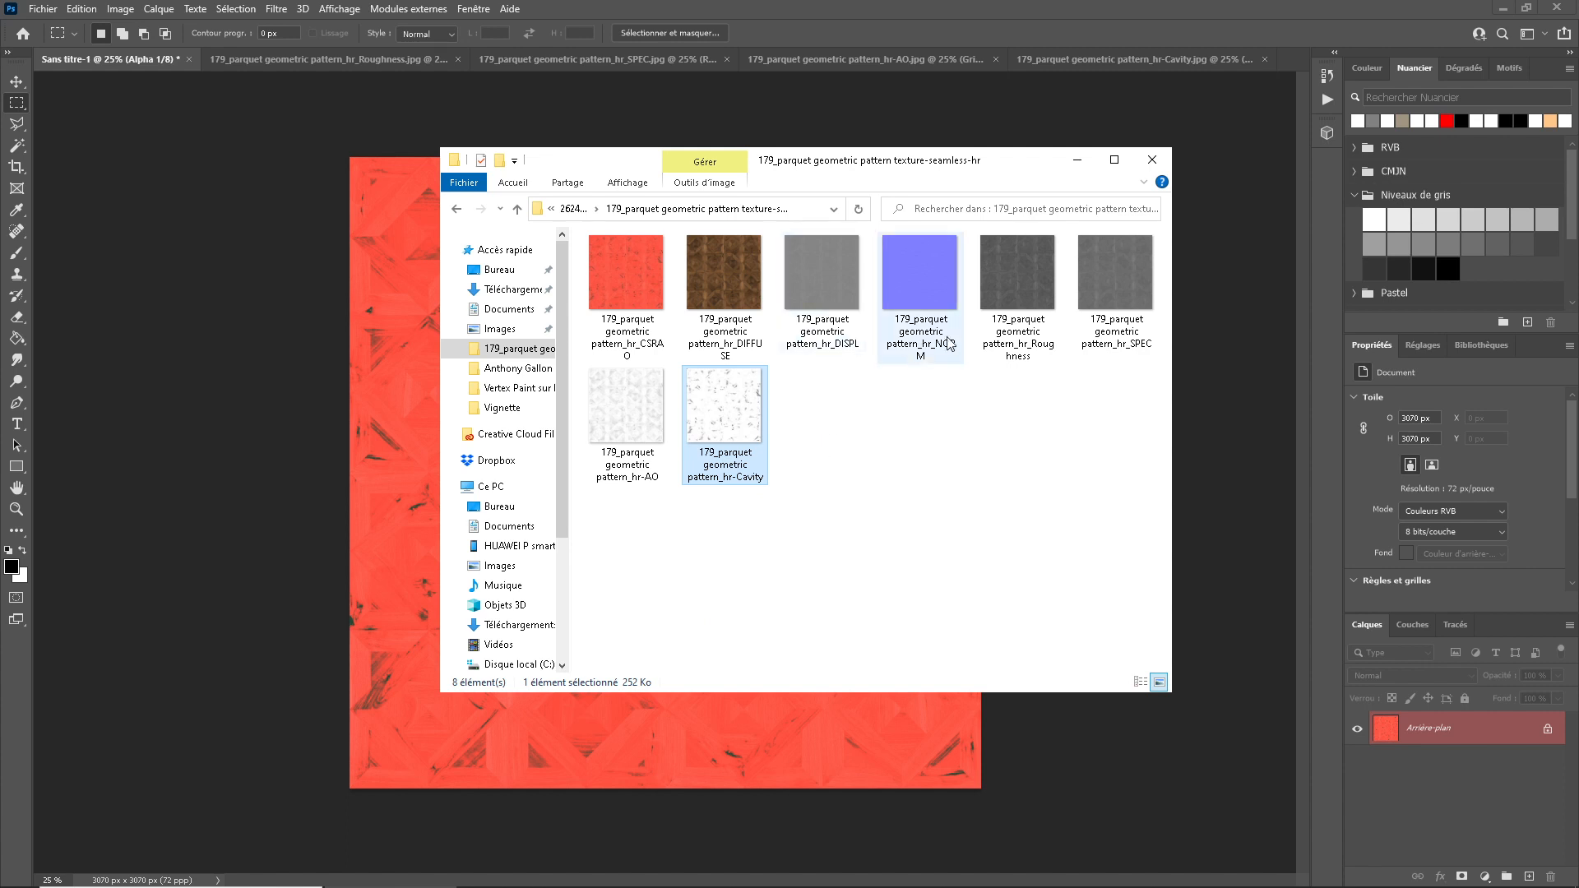
left_click(1128, 317)
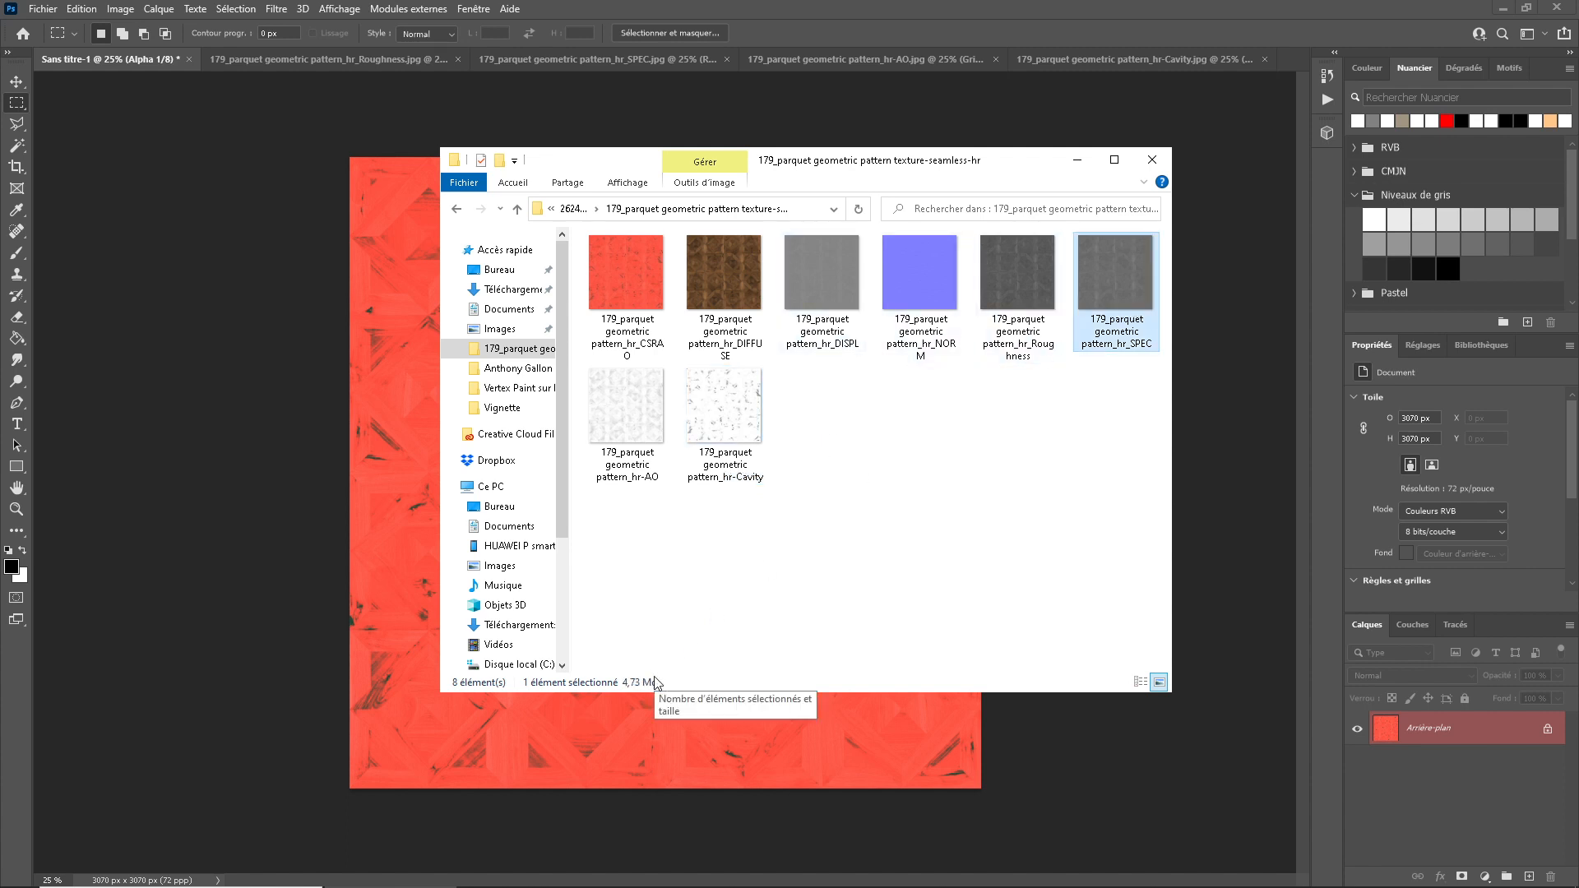
left_click(1010, 333)
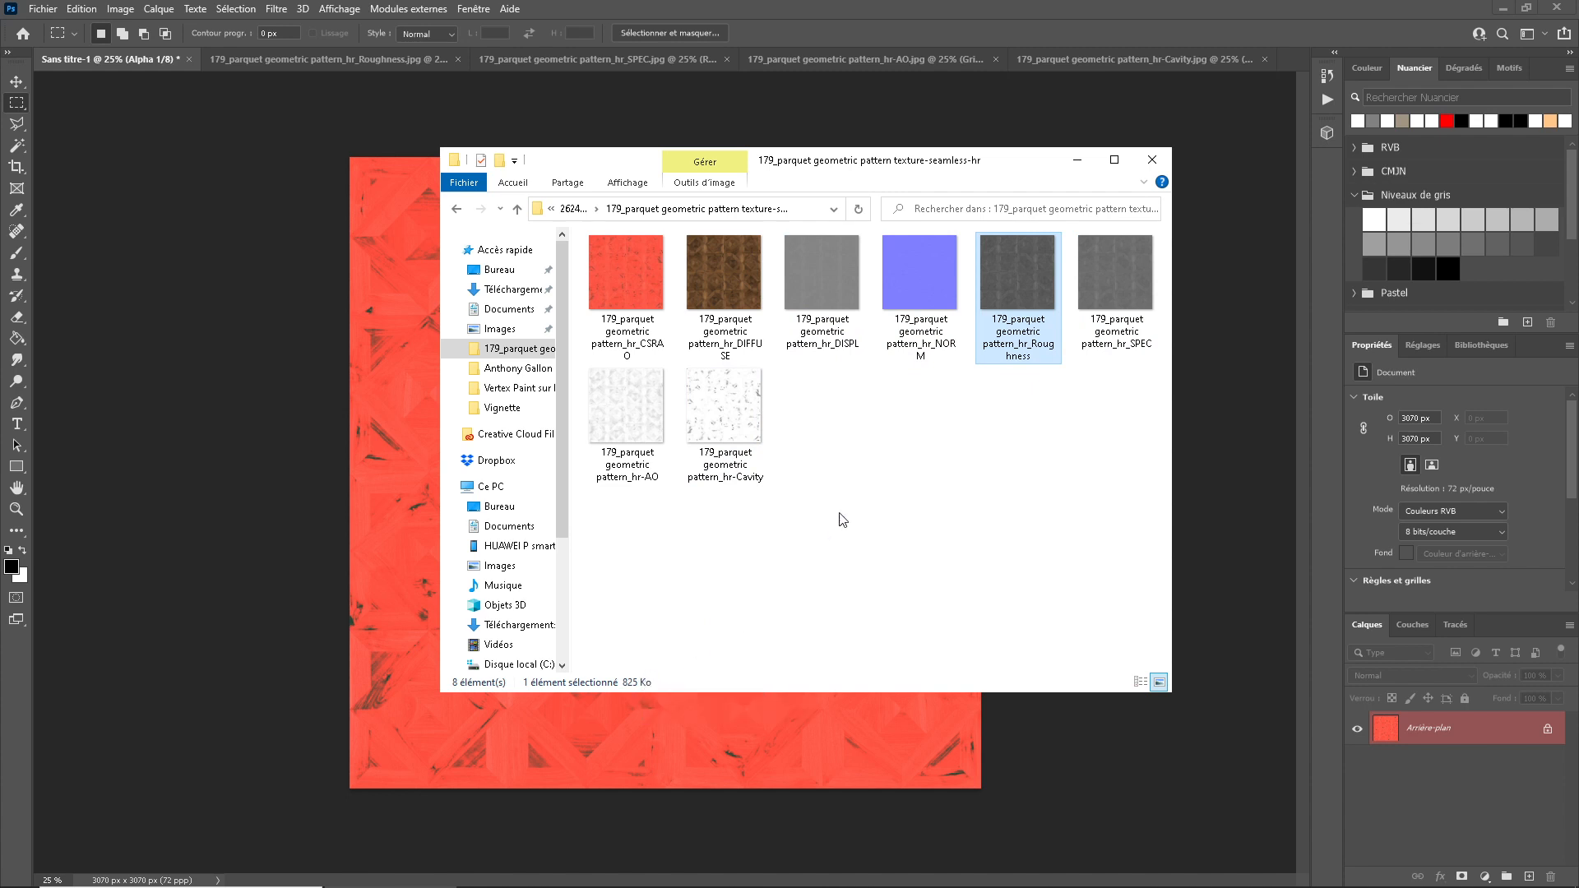
left_click(634, 442)
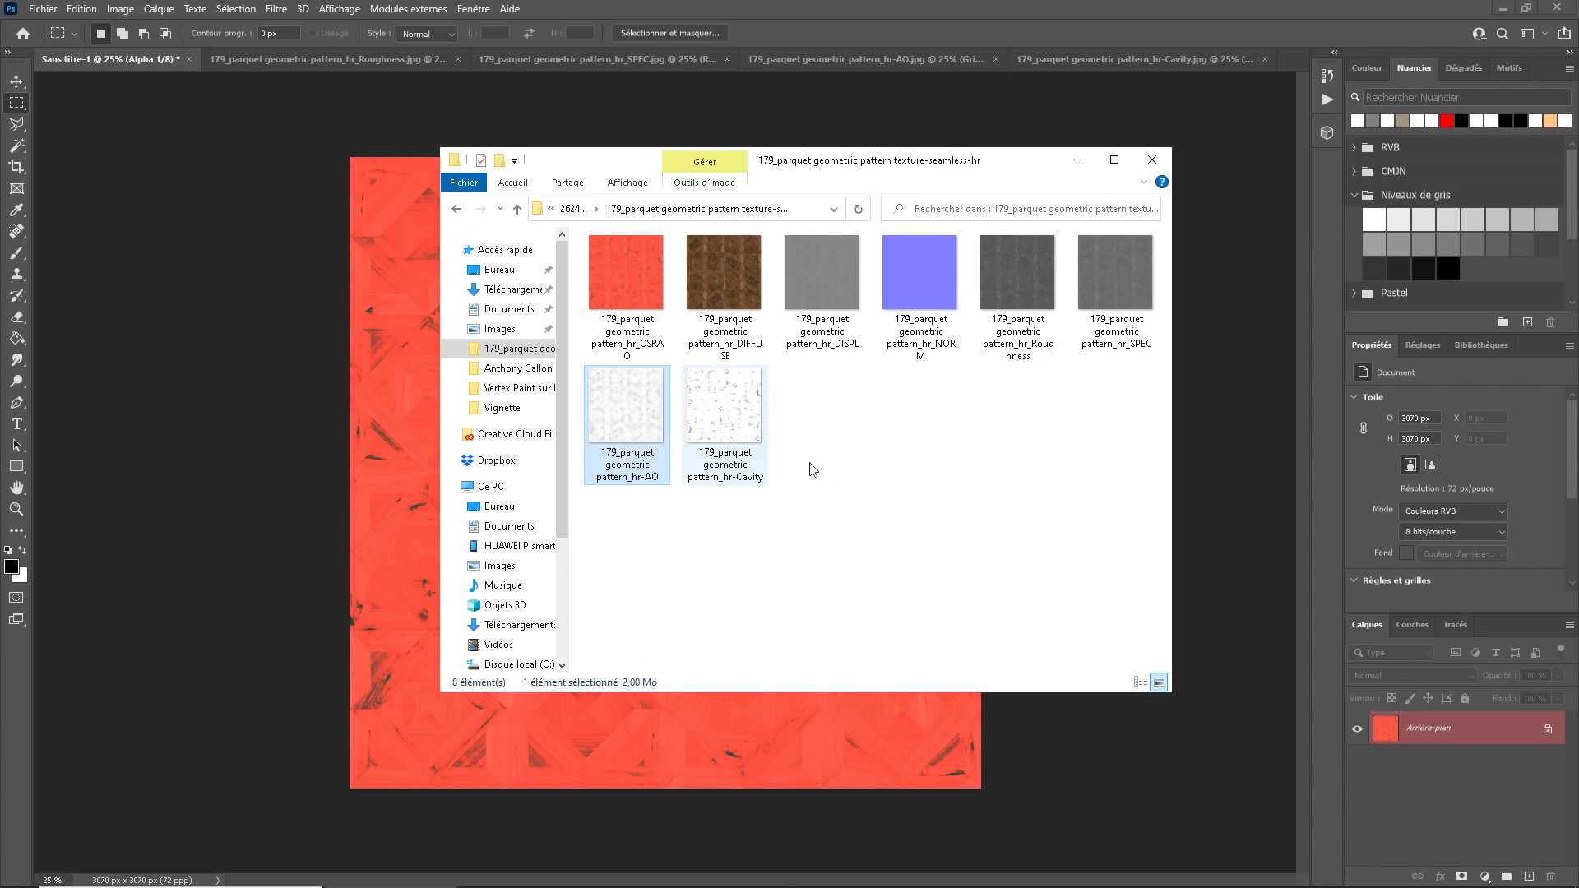
left_click(1105, 321)
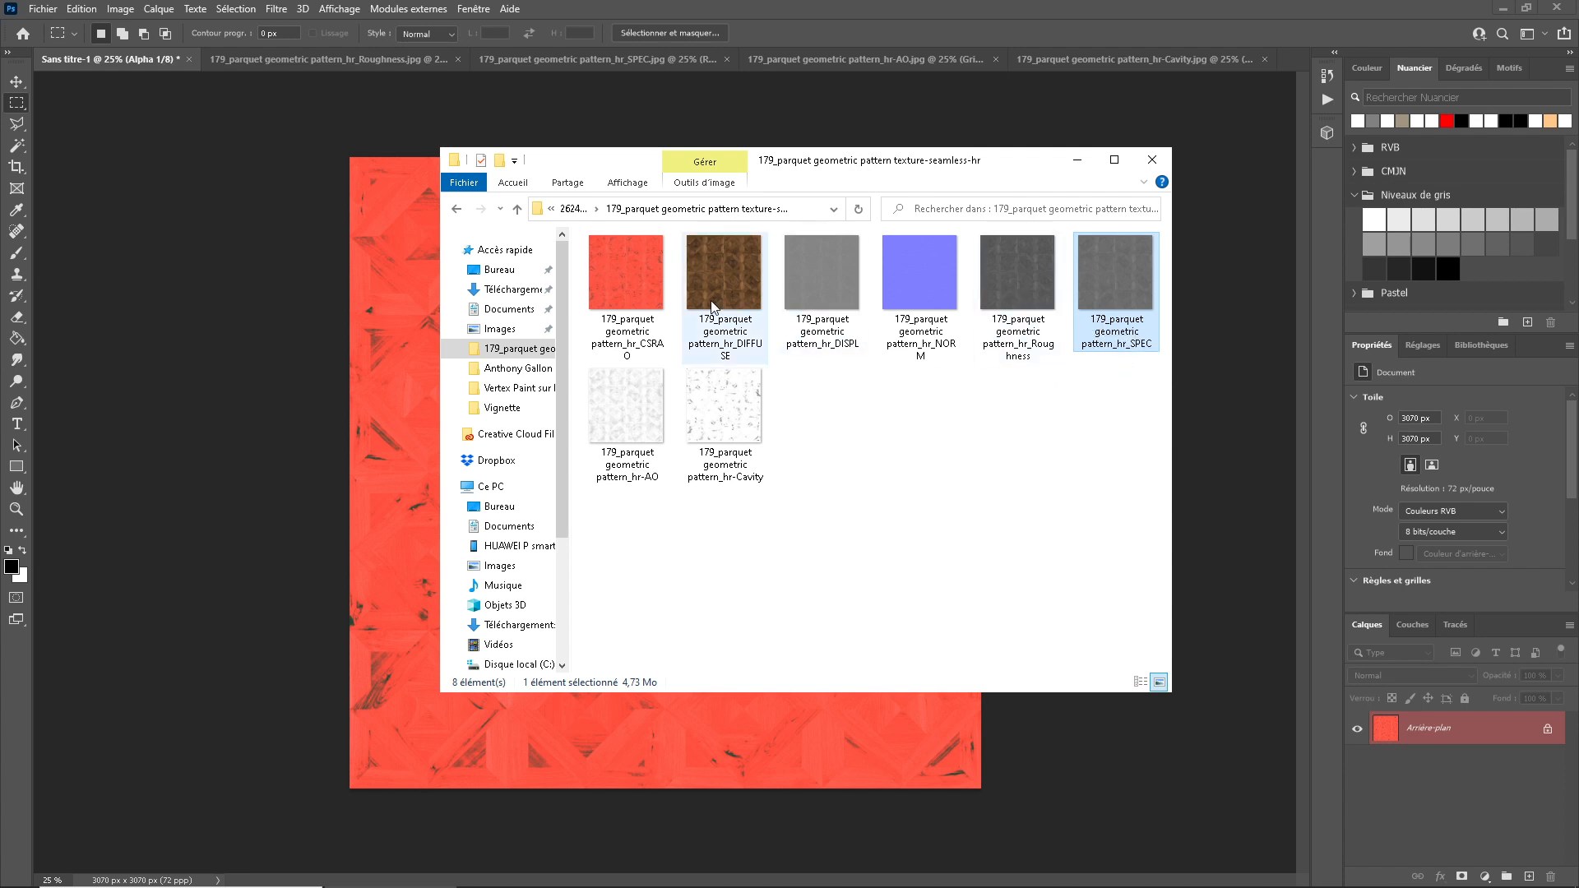
left_click(630, 264)
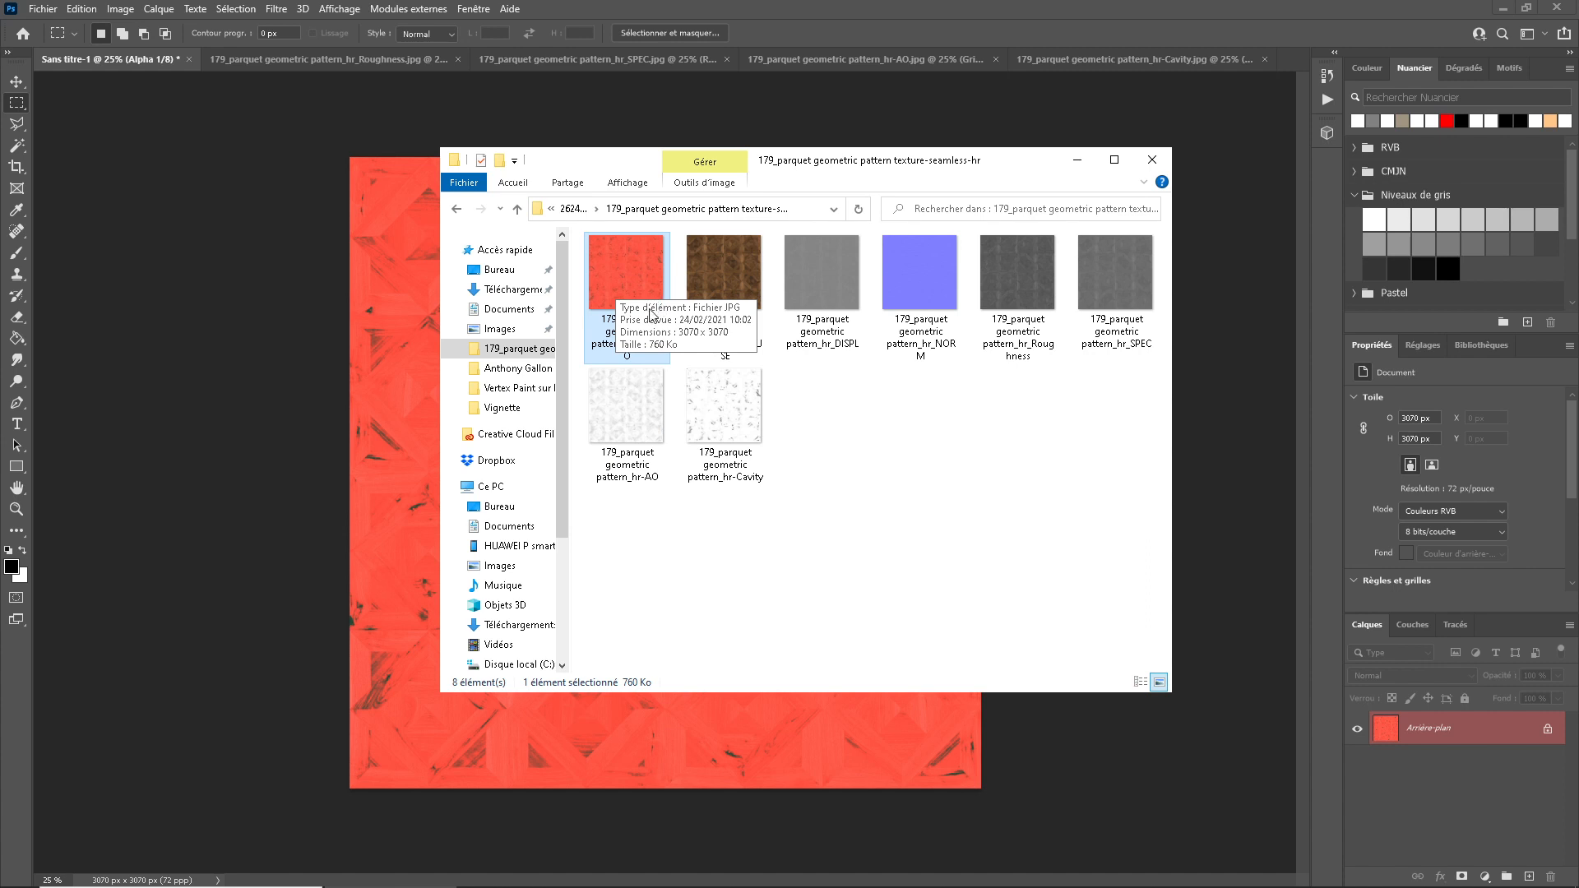
left_click(886, 445)
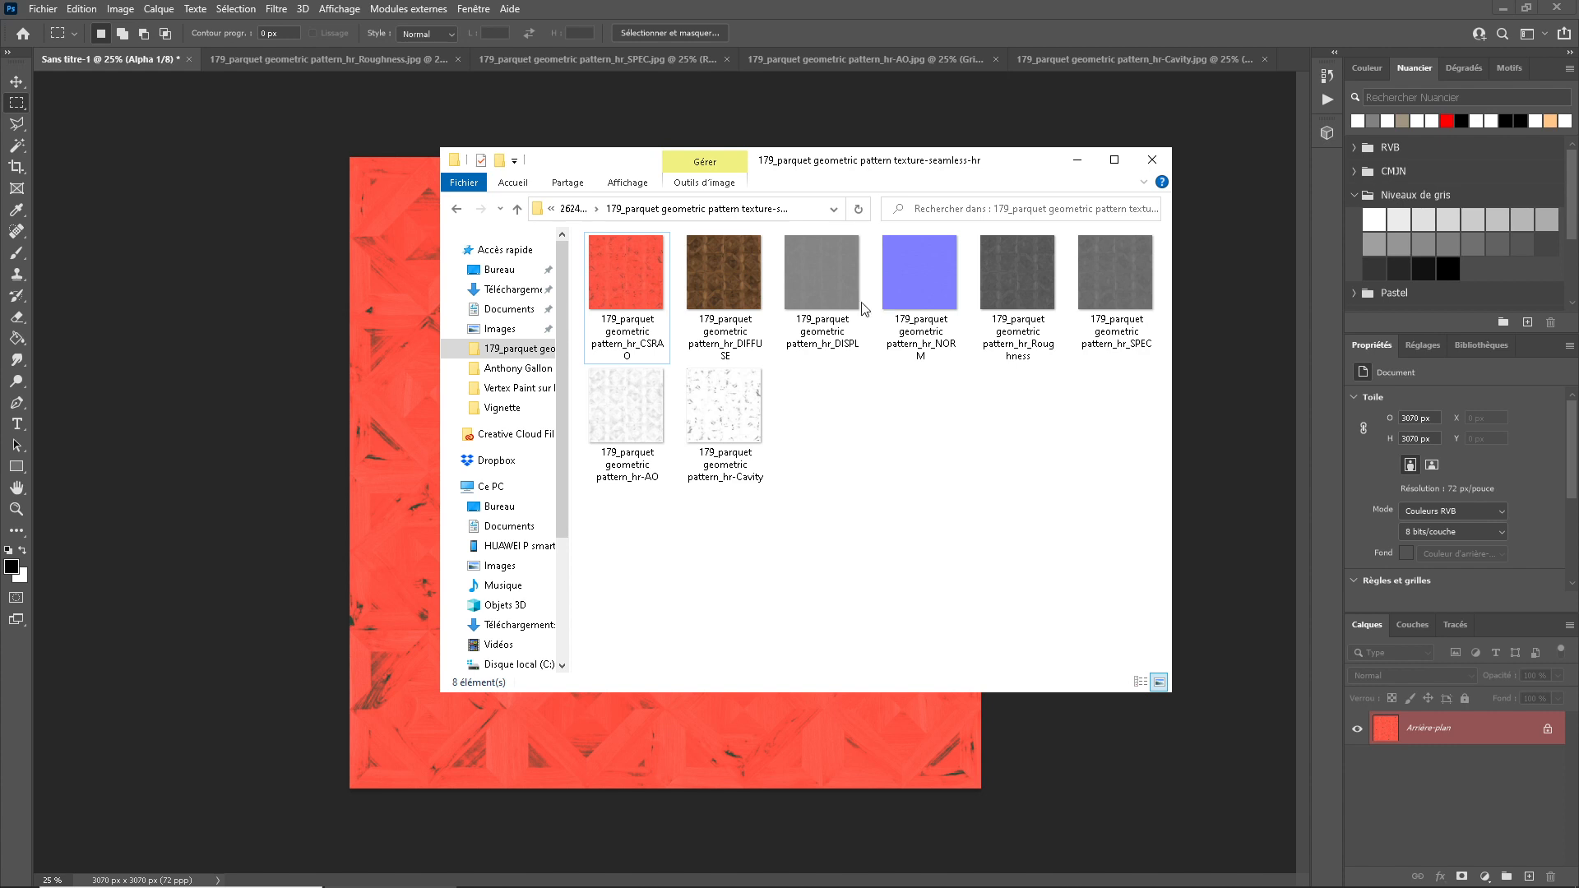
left_click(1078, 161)
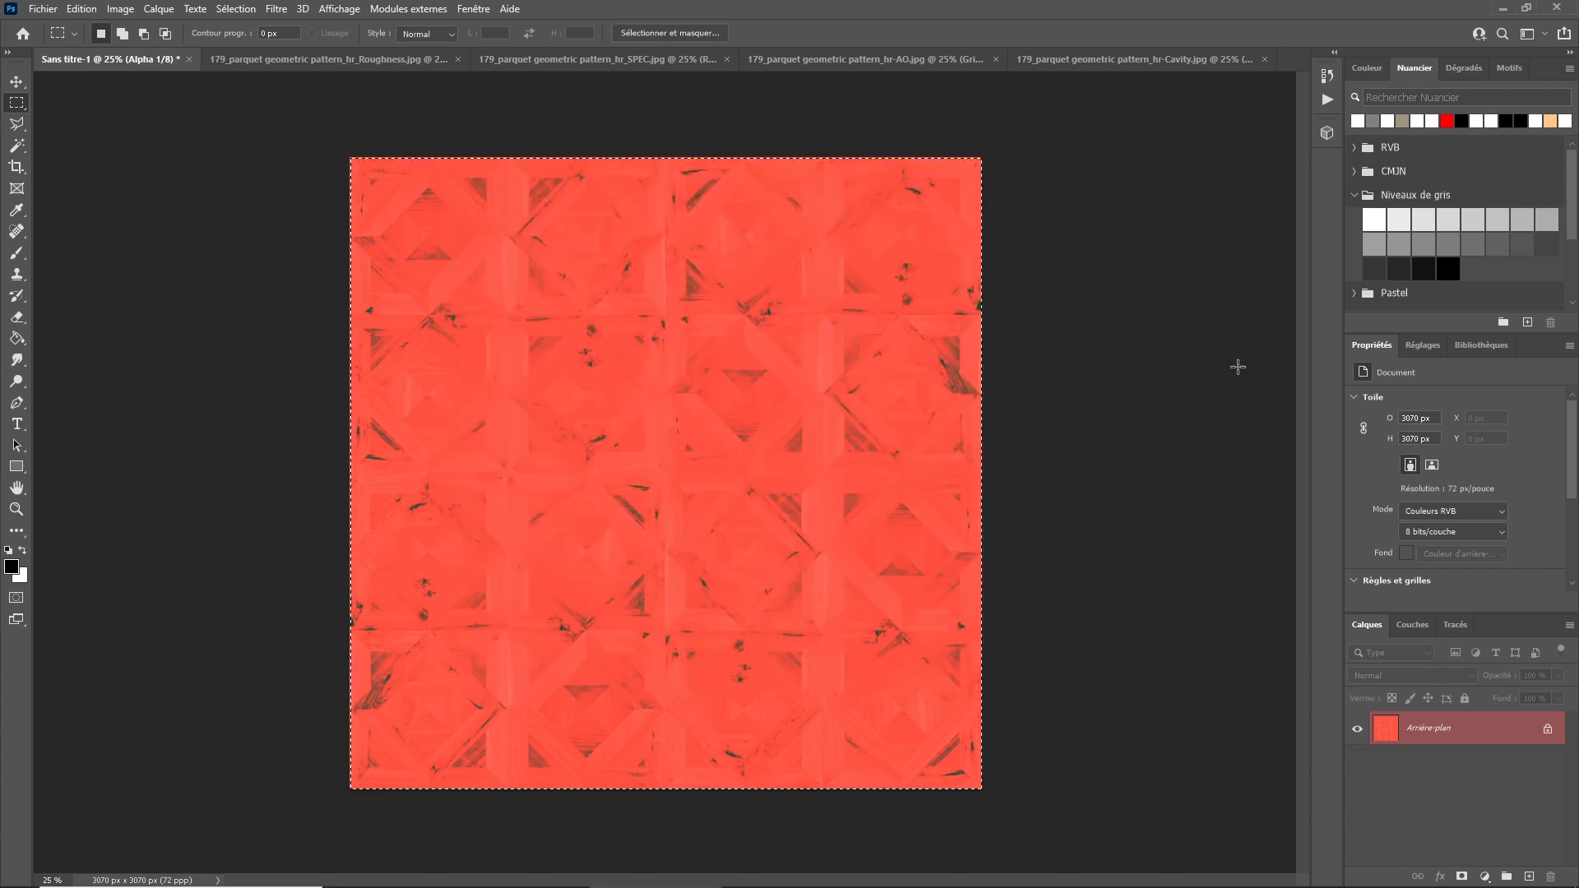
Review the channels of Sans titre-1 and view the Cavity image for comparison.
left_click(1412, 624)
scroll(1410, 851, "down", 1)
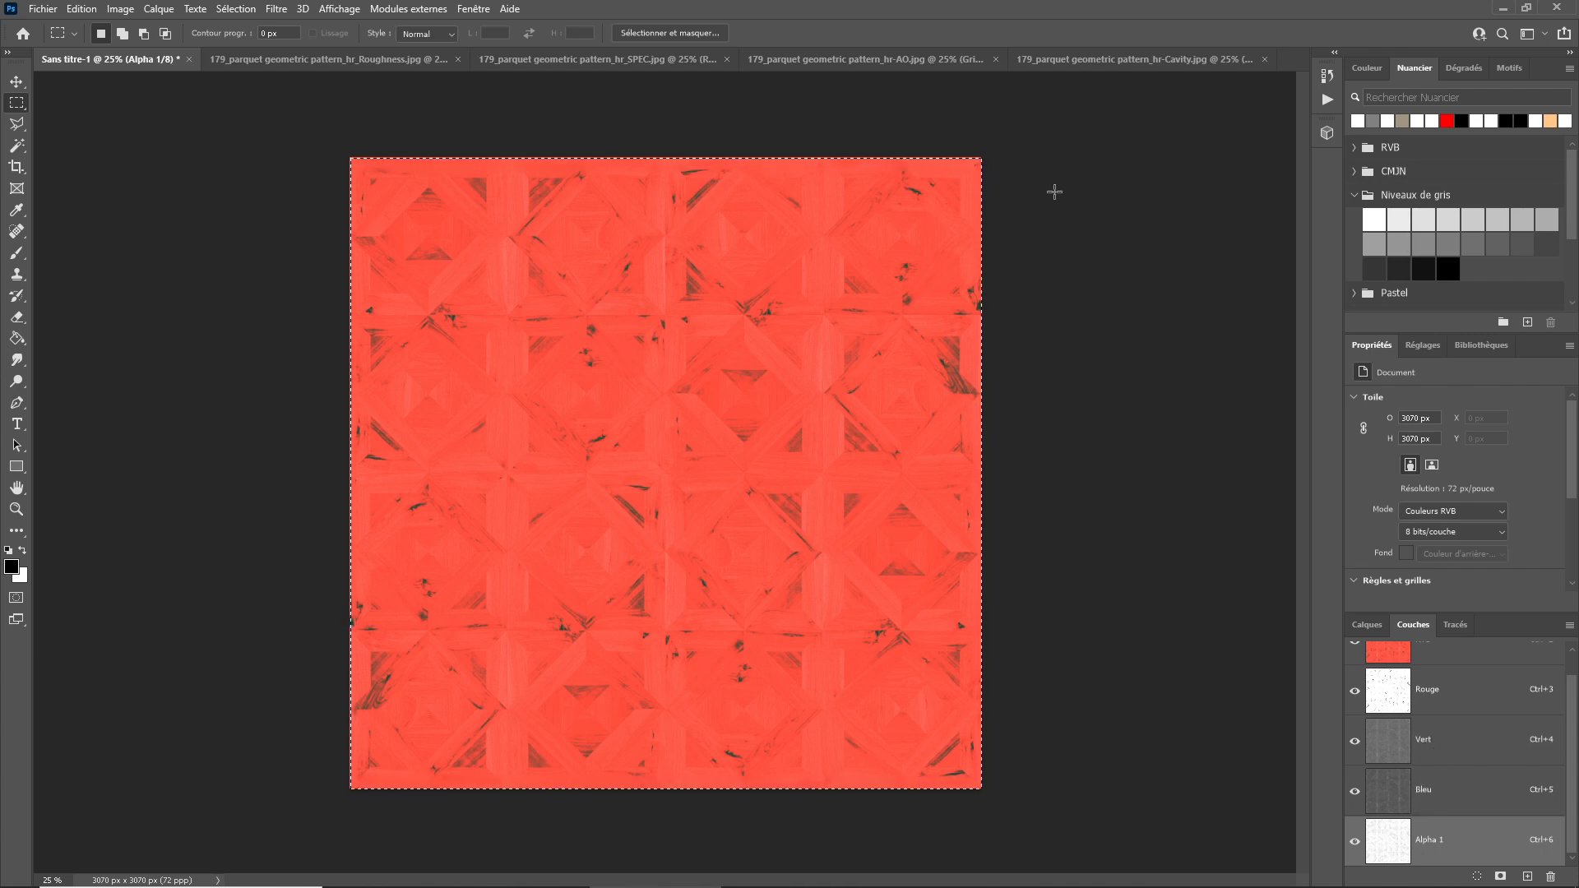
left_click(1183, 60)
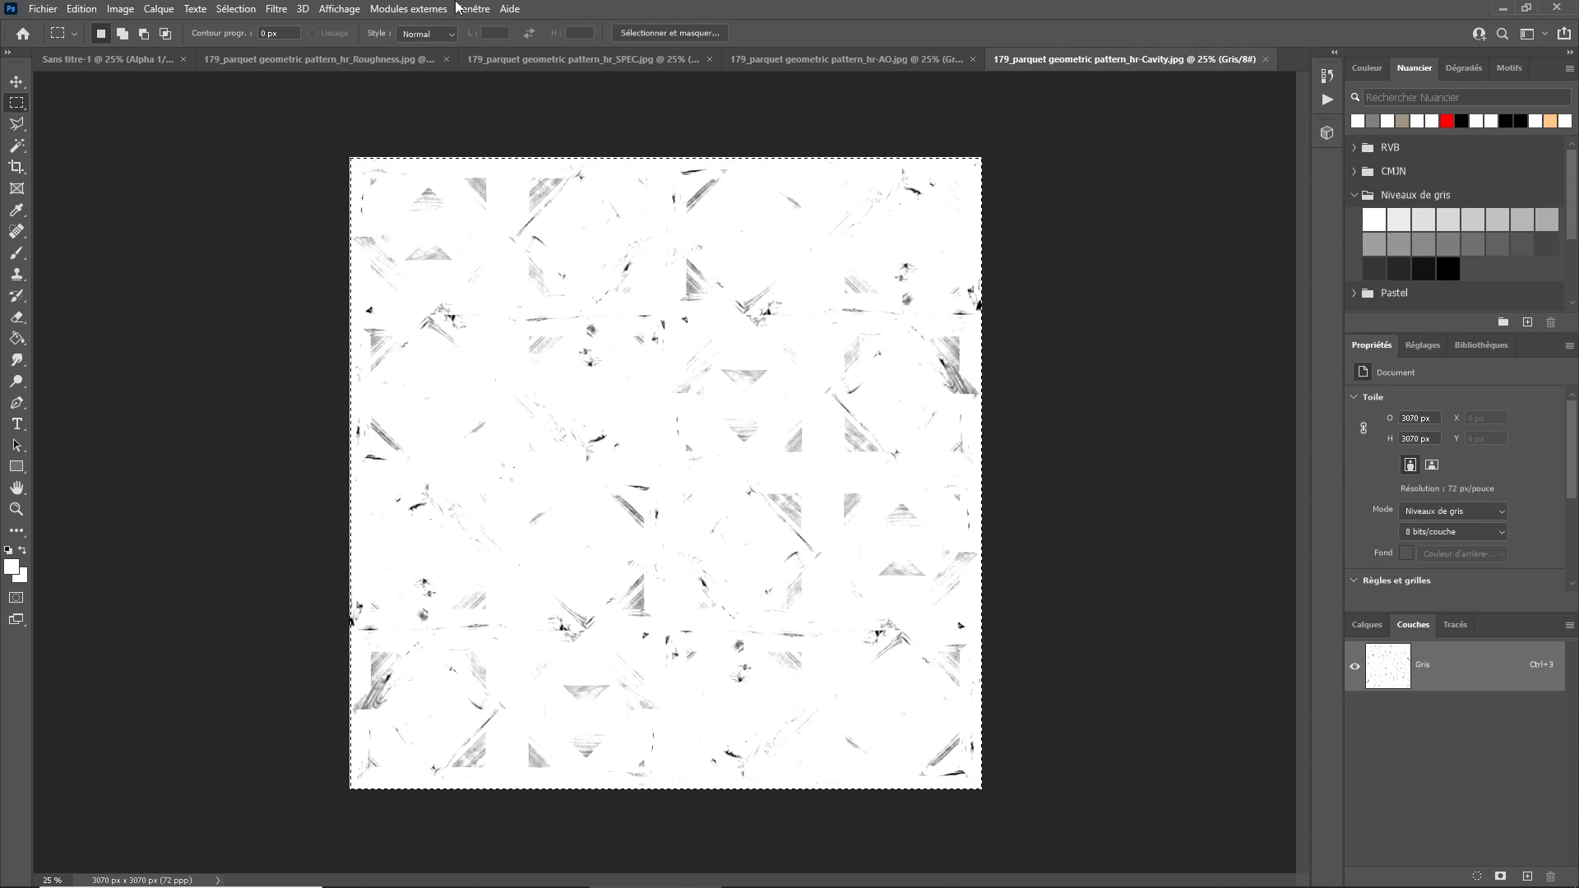
Review the colour profile options for a new 3070 px greyscale document, and close the dialog without creating it.
left_click(43, 8)
left_click(50, 22)
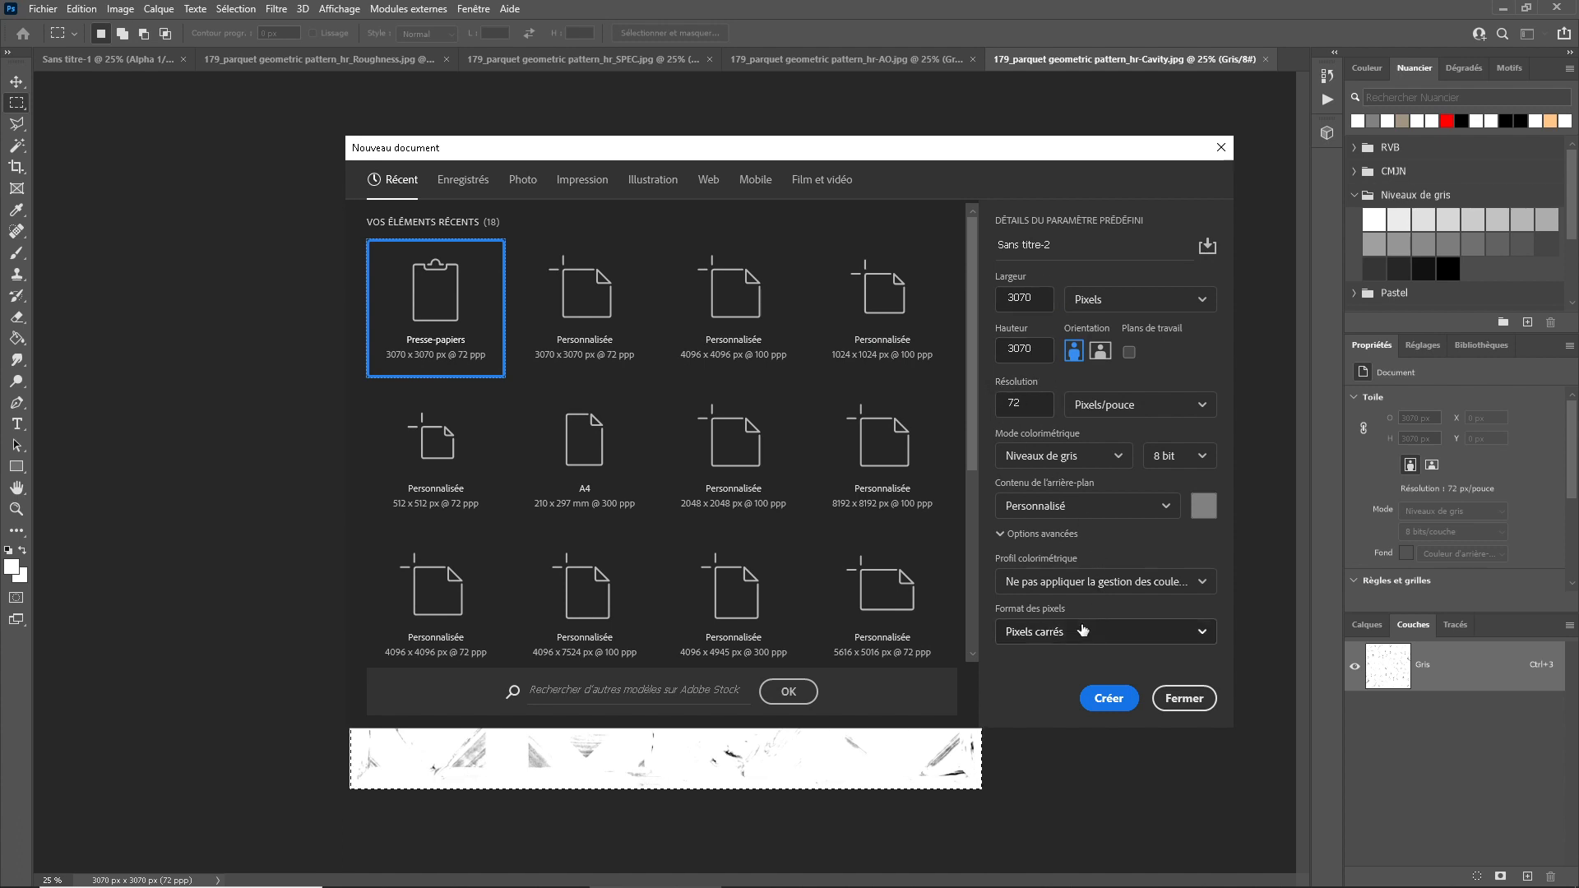
left_click(1074, 583)
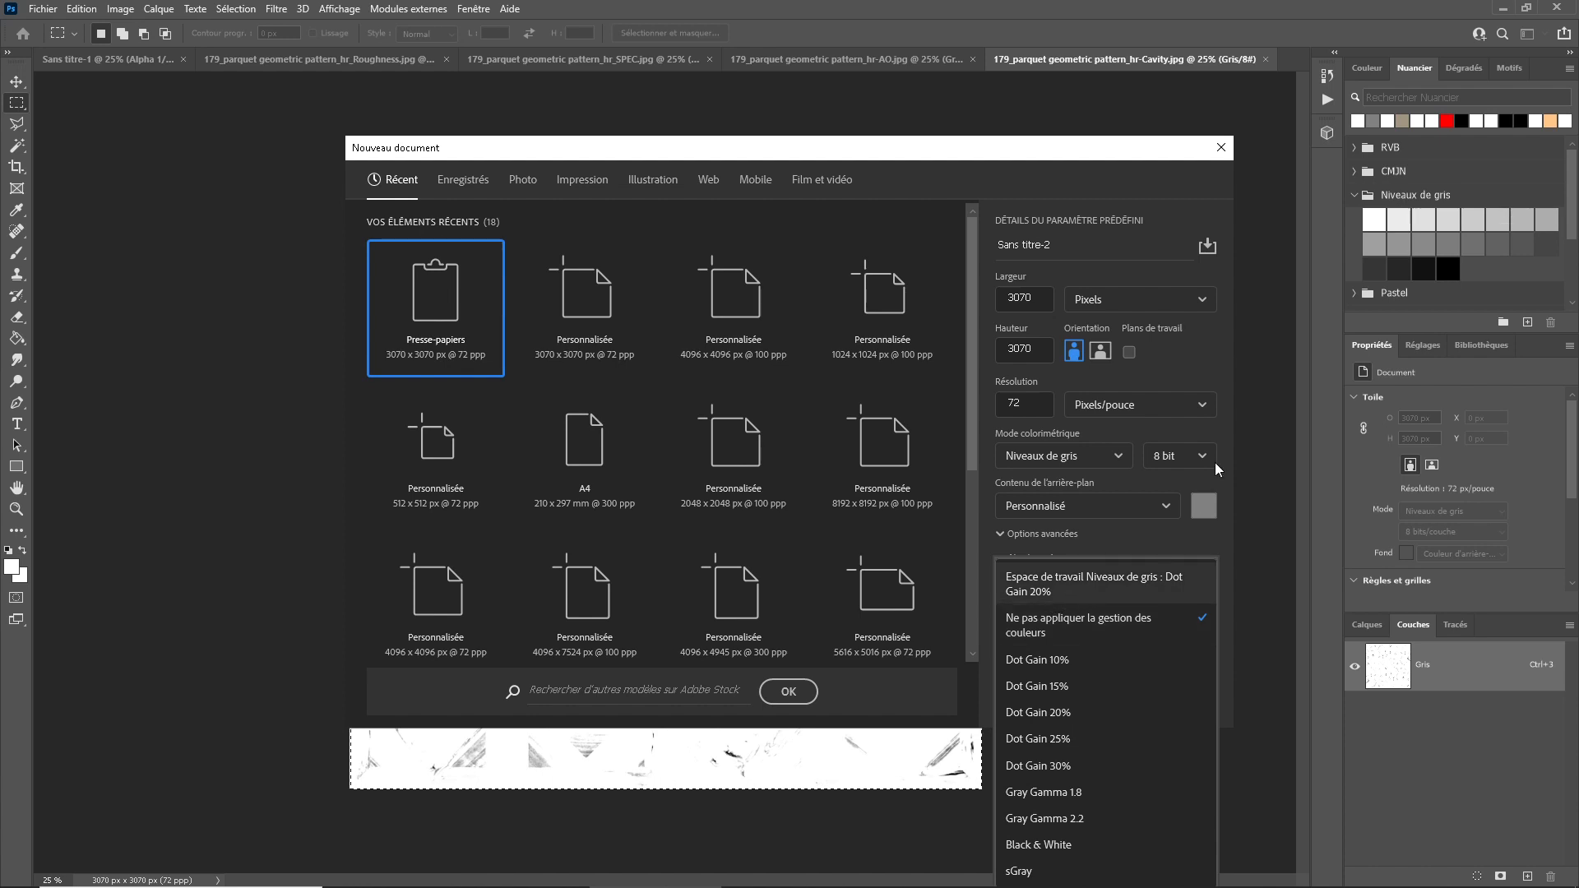
left_click(1088, 600)
left_click(1221, 147)
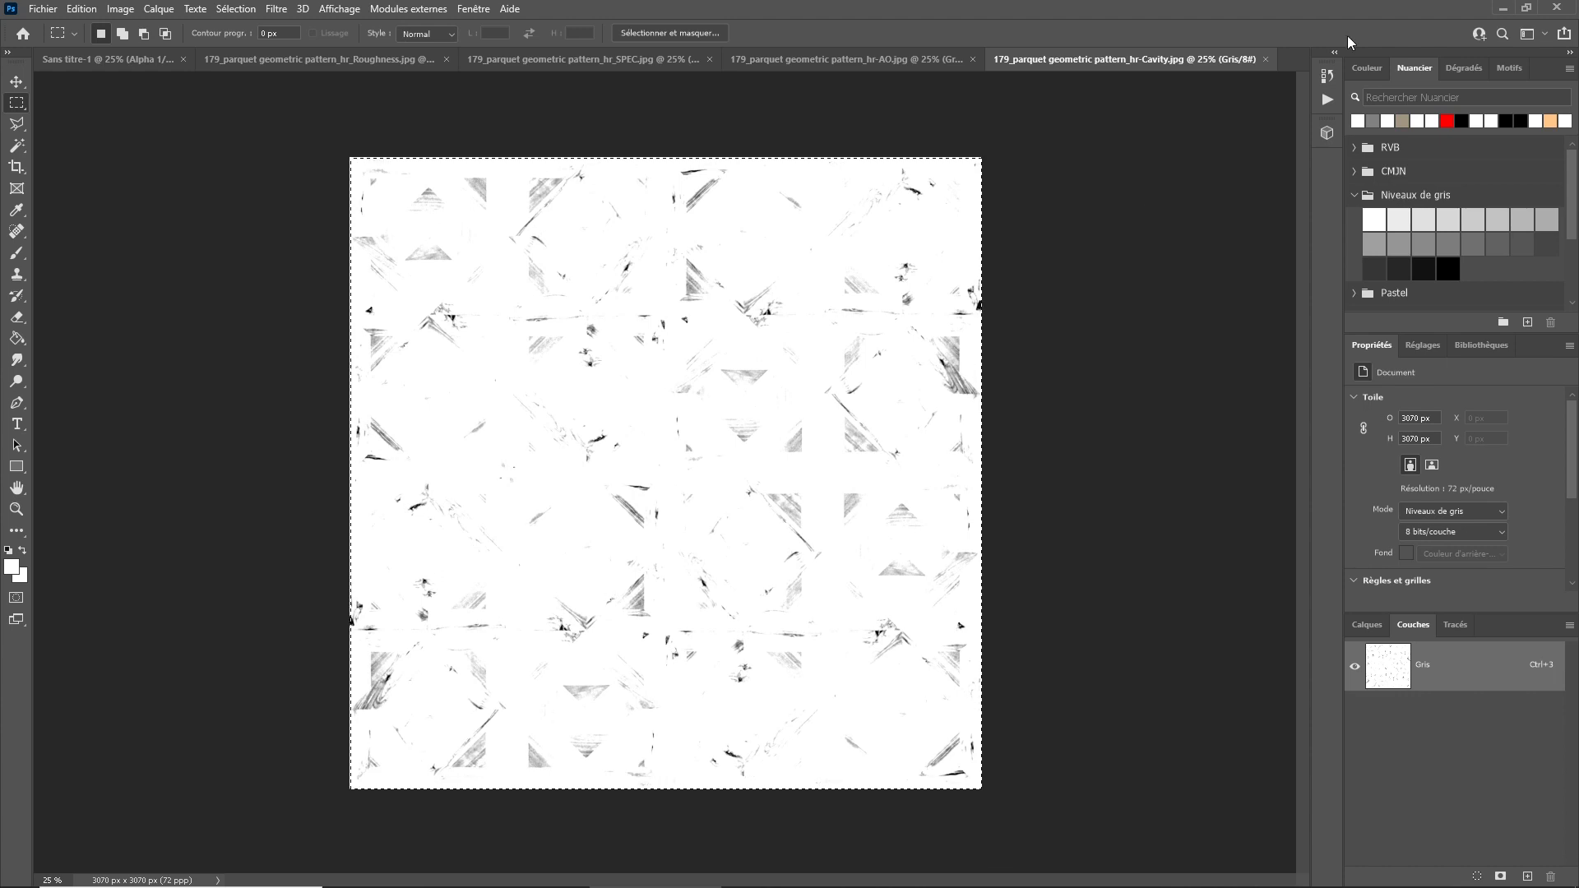
Quit Photoshop without saving Sans titre-1, and launch Blender from the desktop.
key("ctrl+q")
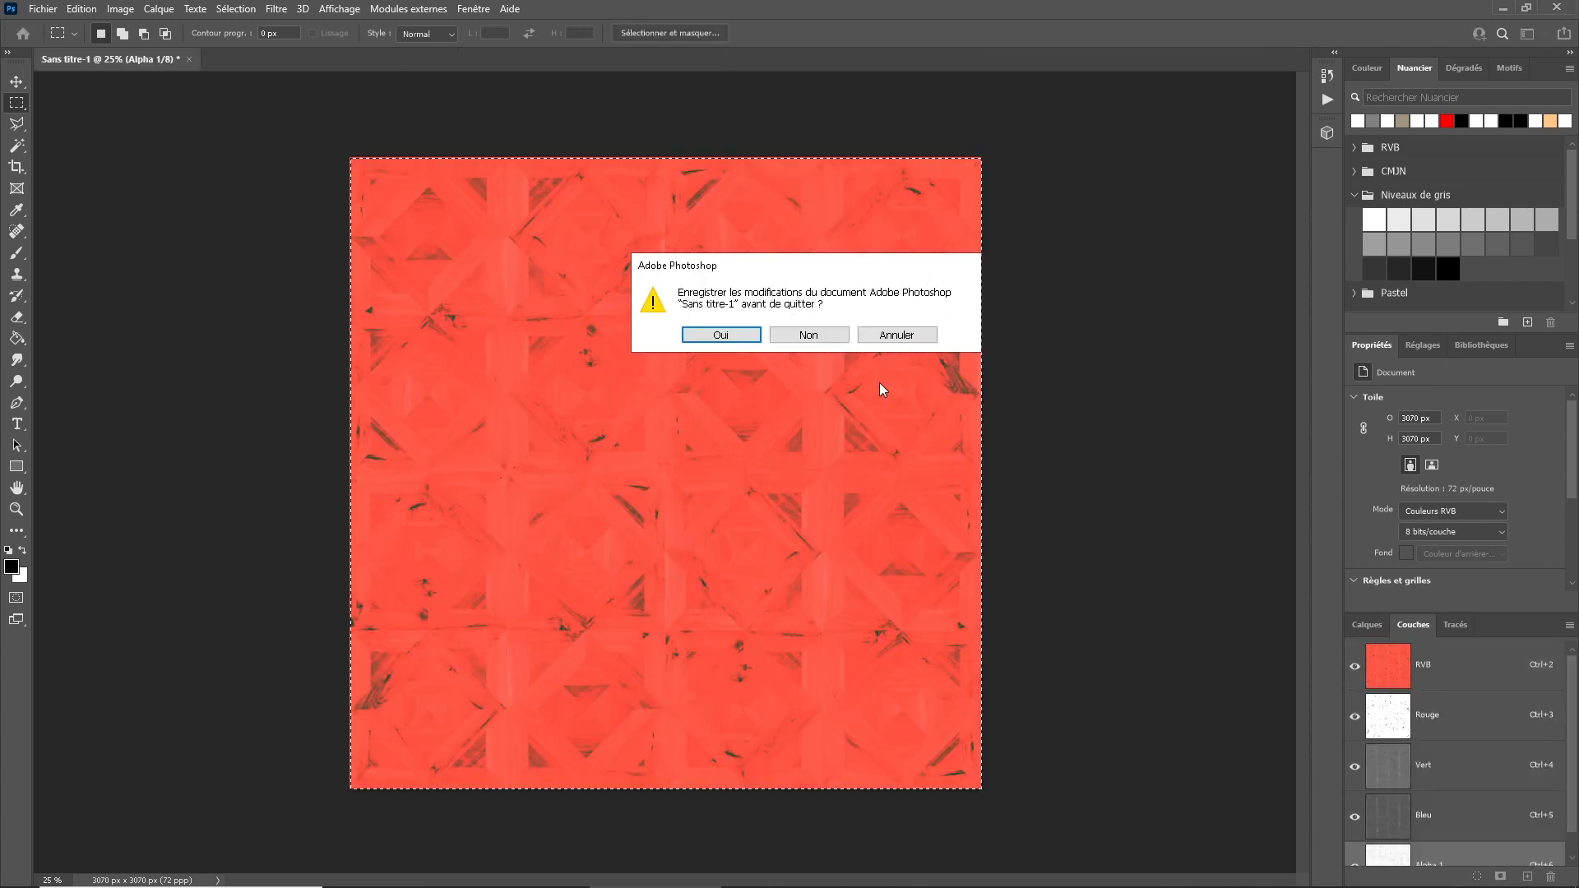
left_click(803, 430)
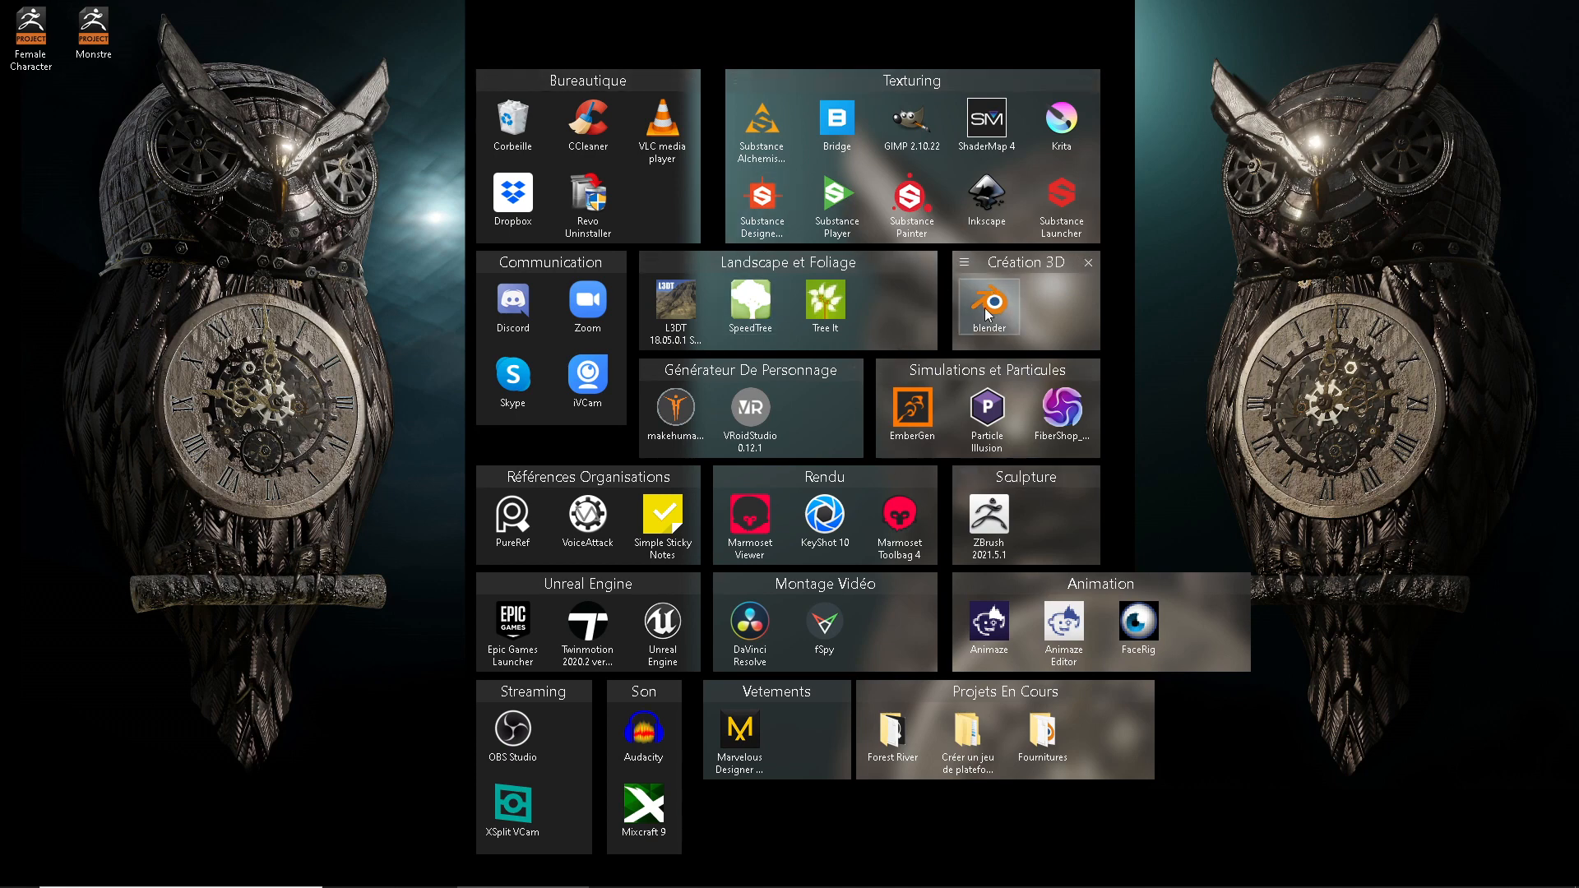
double_click(1013, 311)
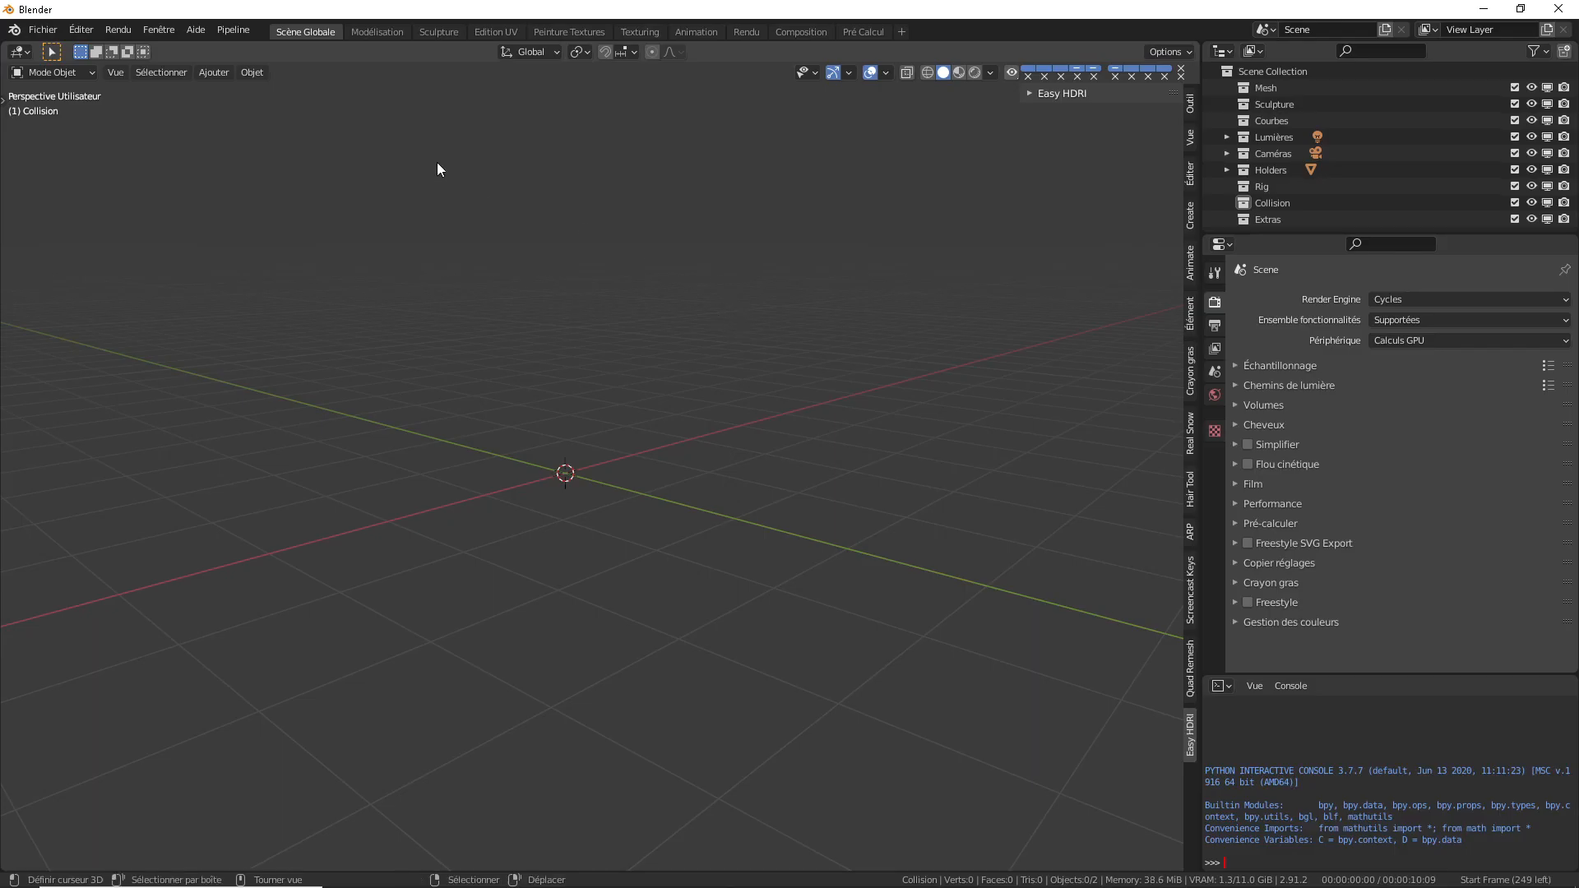
Add a UV sphere at the scene's origin and give it a level 4 subdivision modifier.
middle_click_drag(653, 411, 594, 402)
key("shift+a")
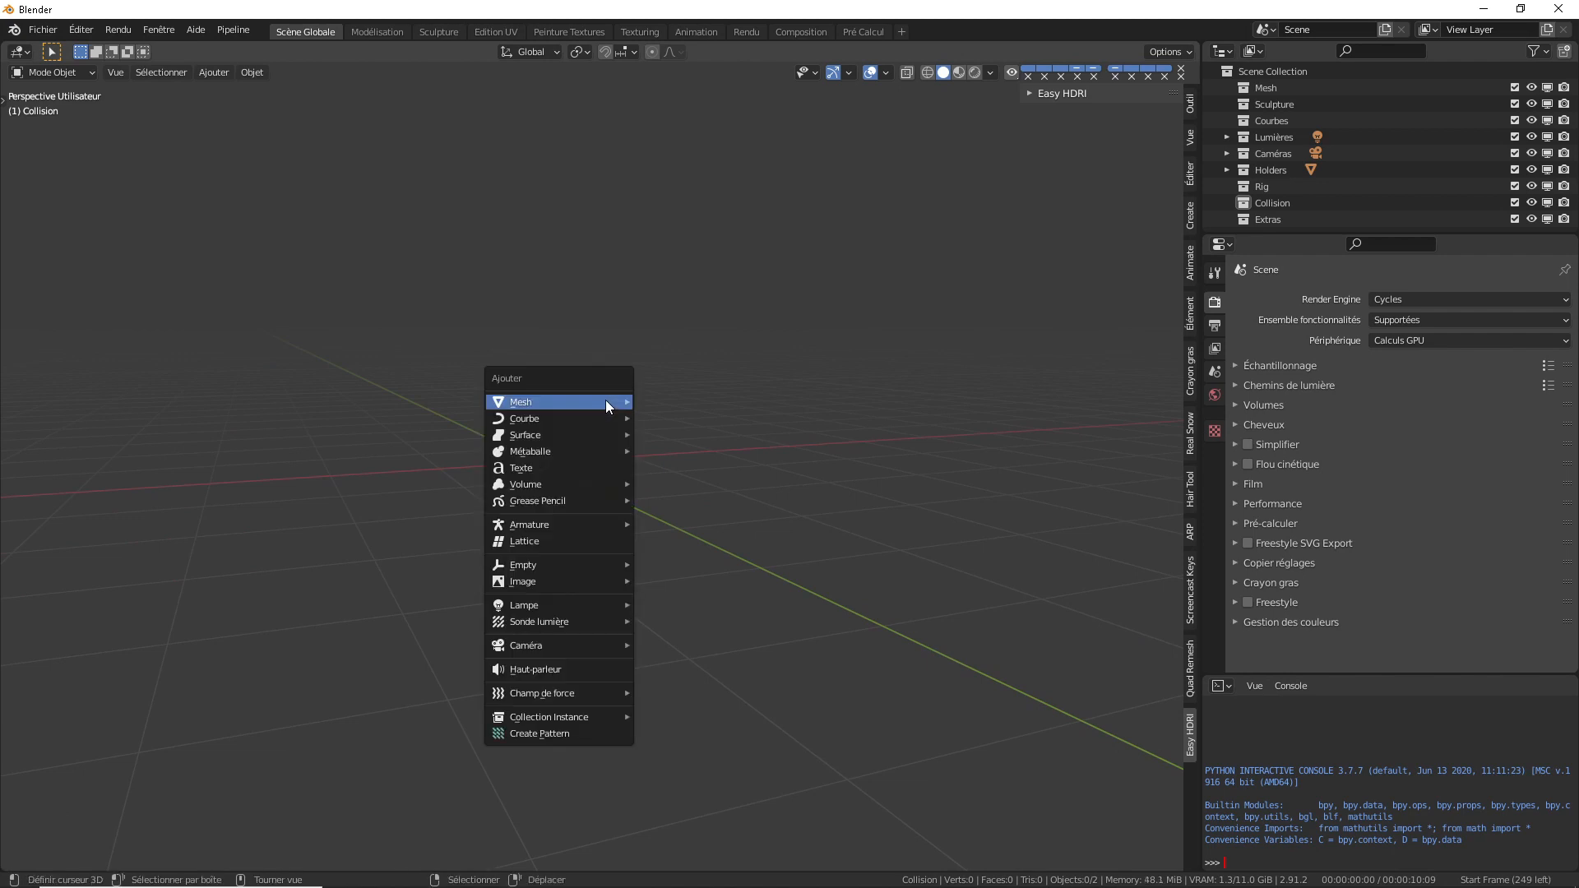
mouse_move(605, 399)
left_click(700, 451)
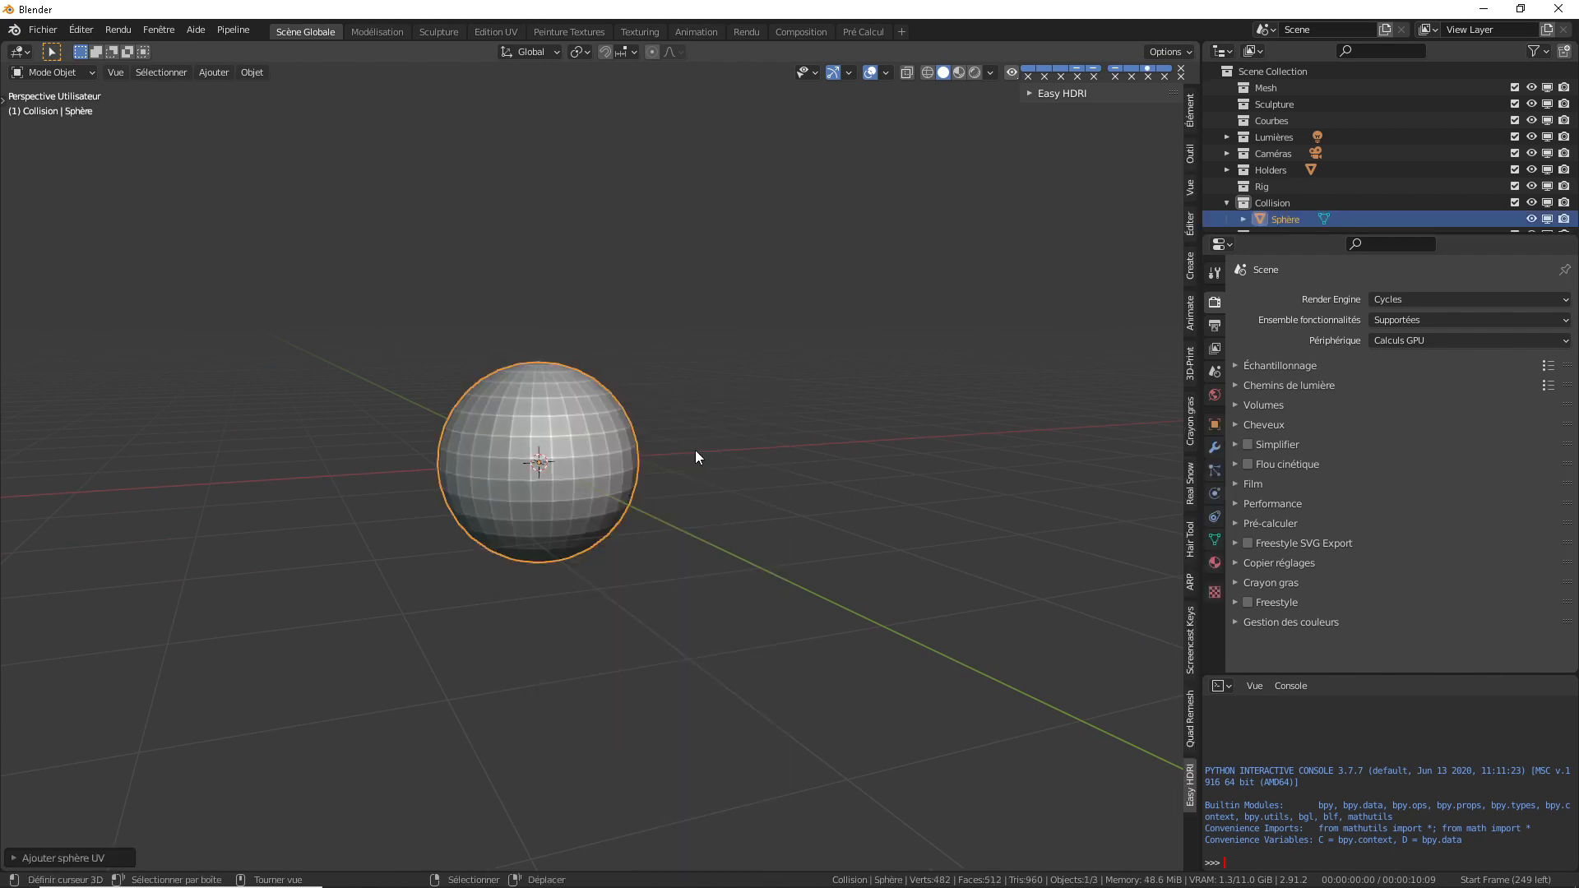
key("ctrl+4")
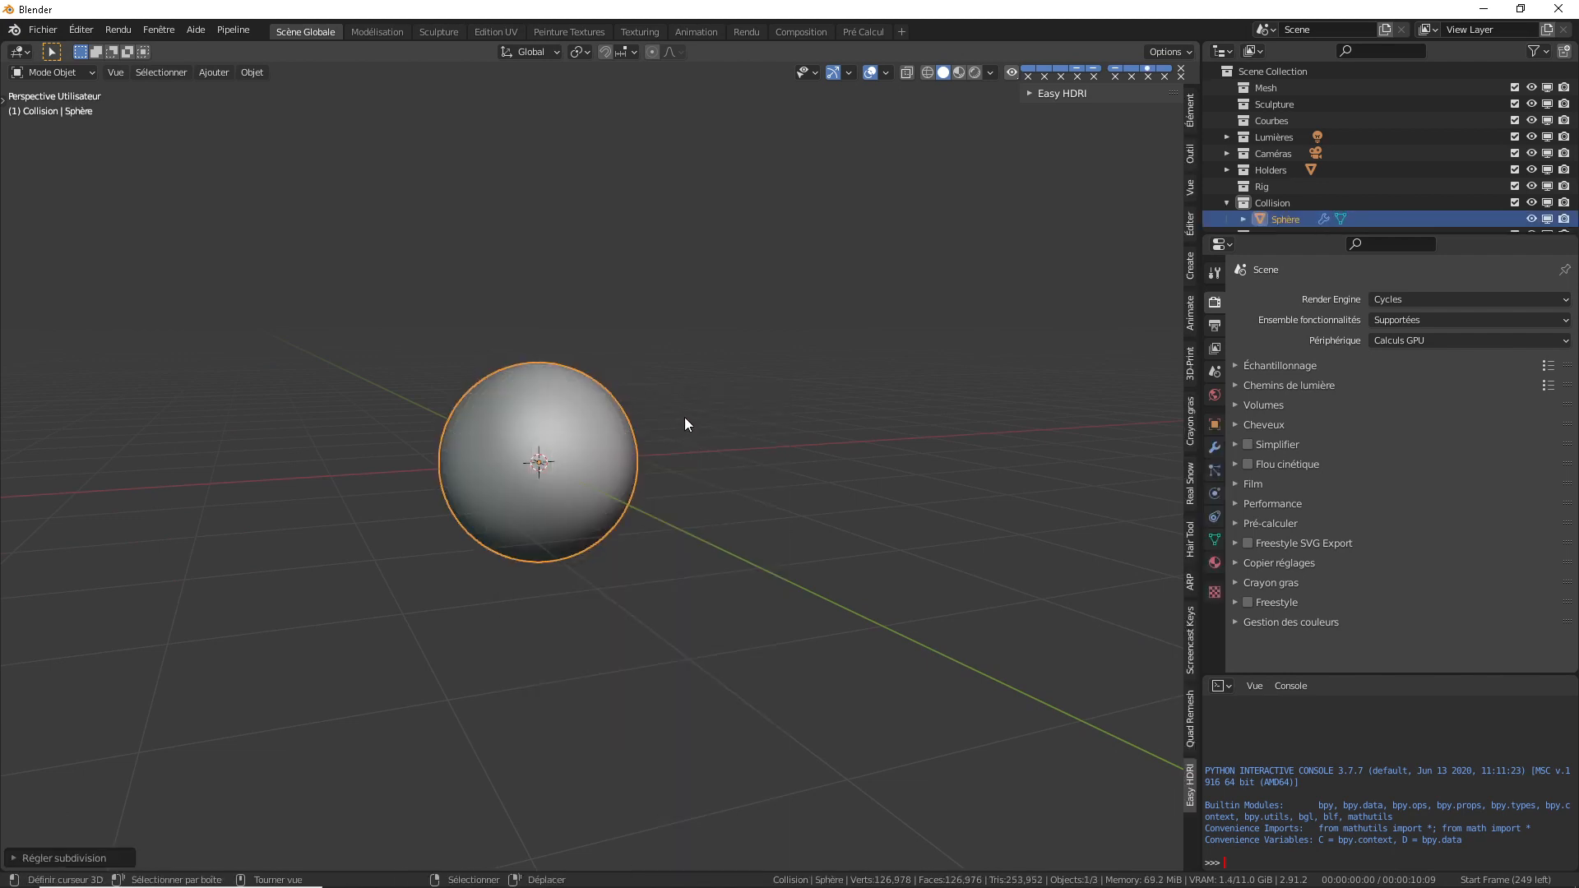
Duplicate the sphere 3 m along the X axis and switch to the front view.
middle_click_drag(642, 435, 618, 431)
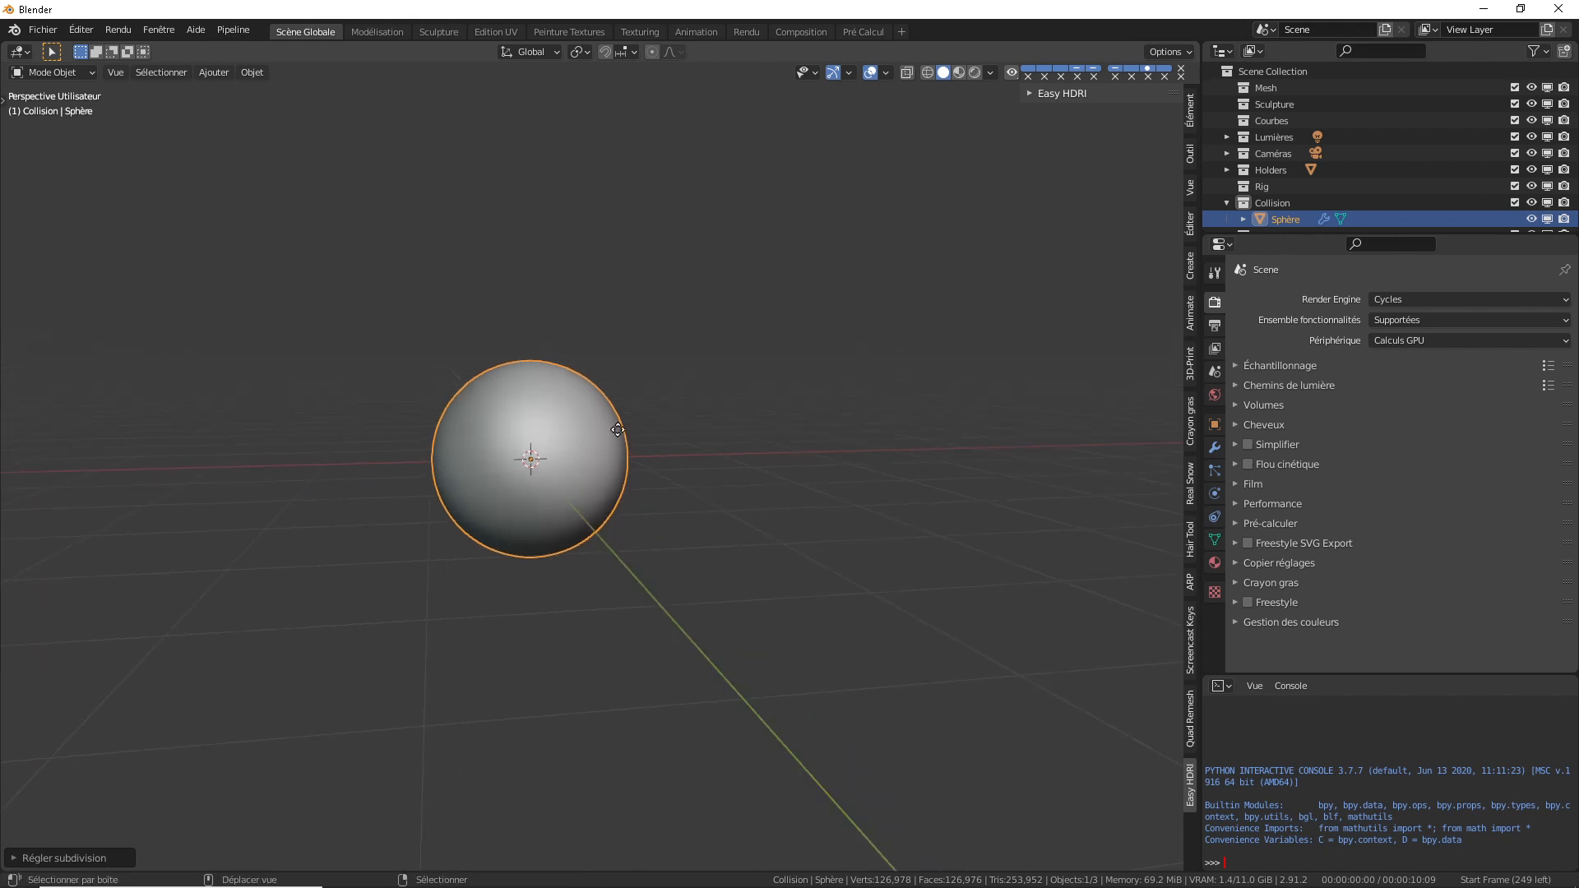
key("shift+d")
key("x")
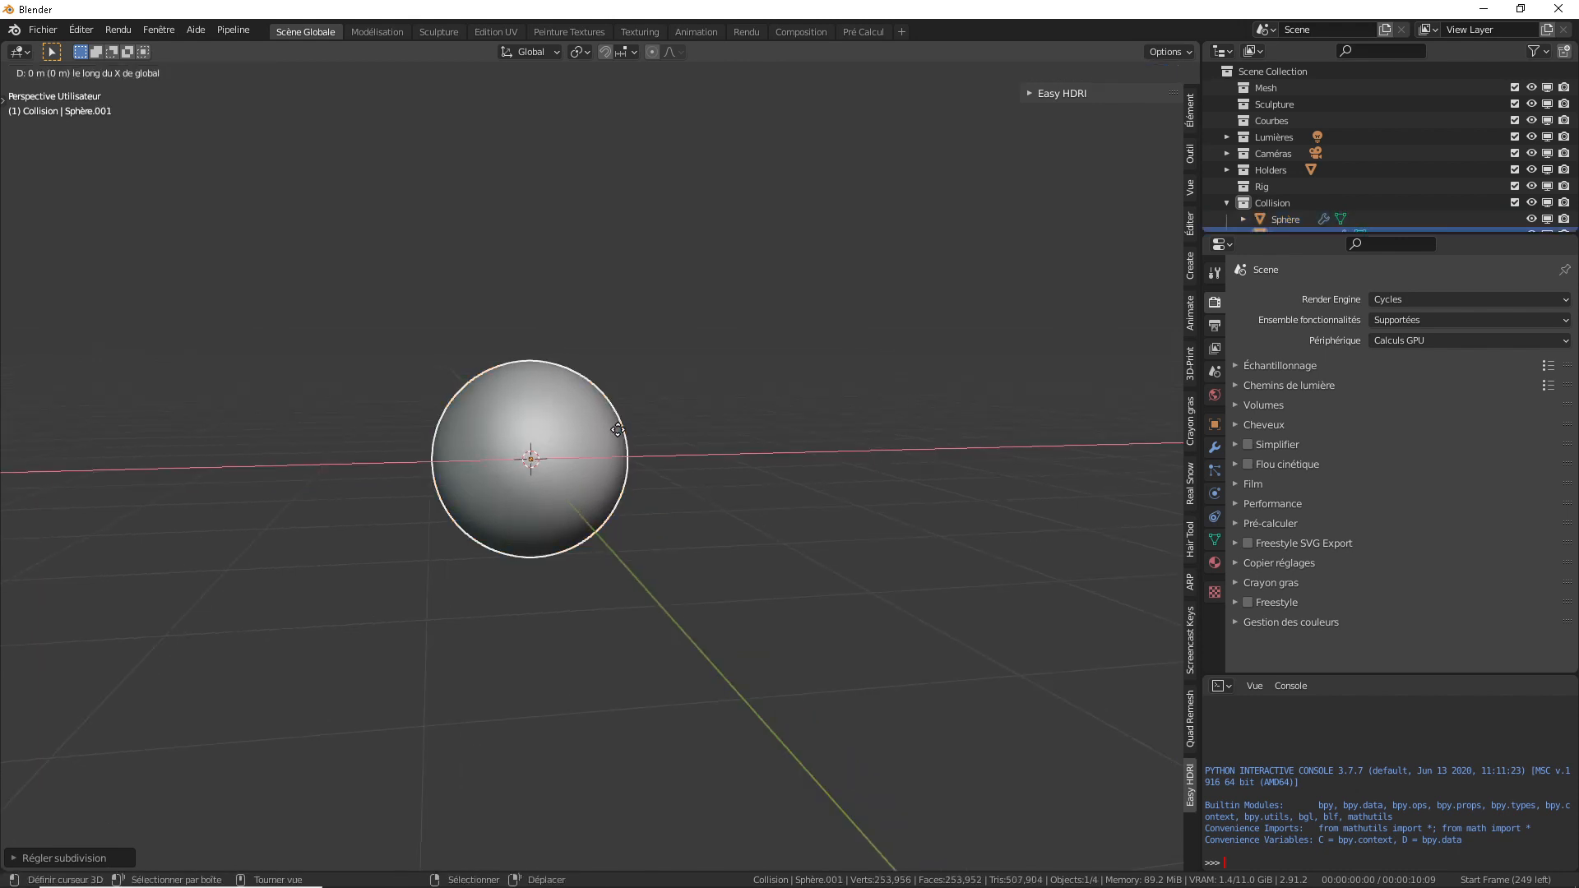
type("3")
key("Return")
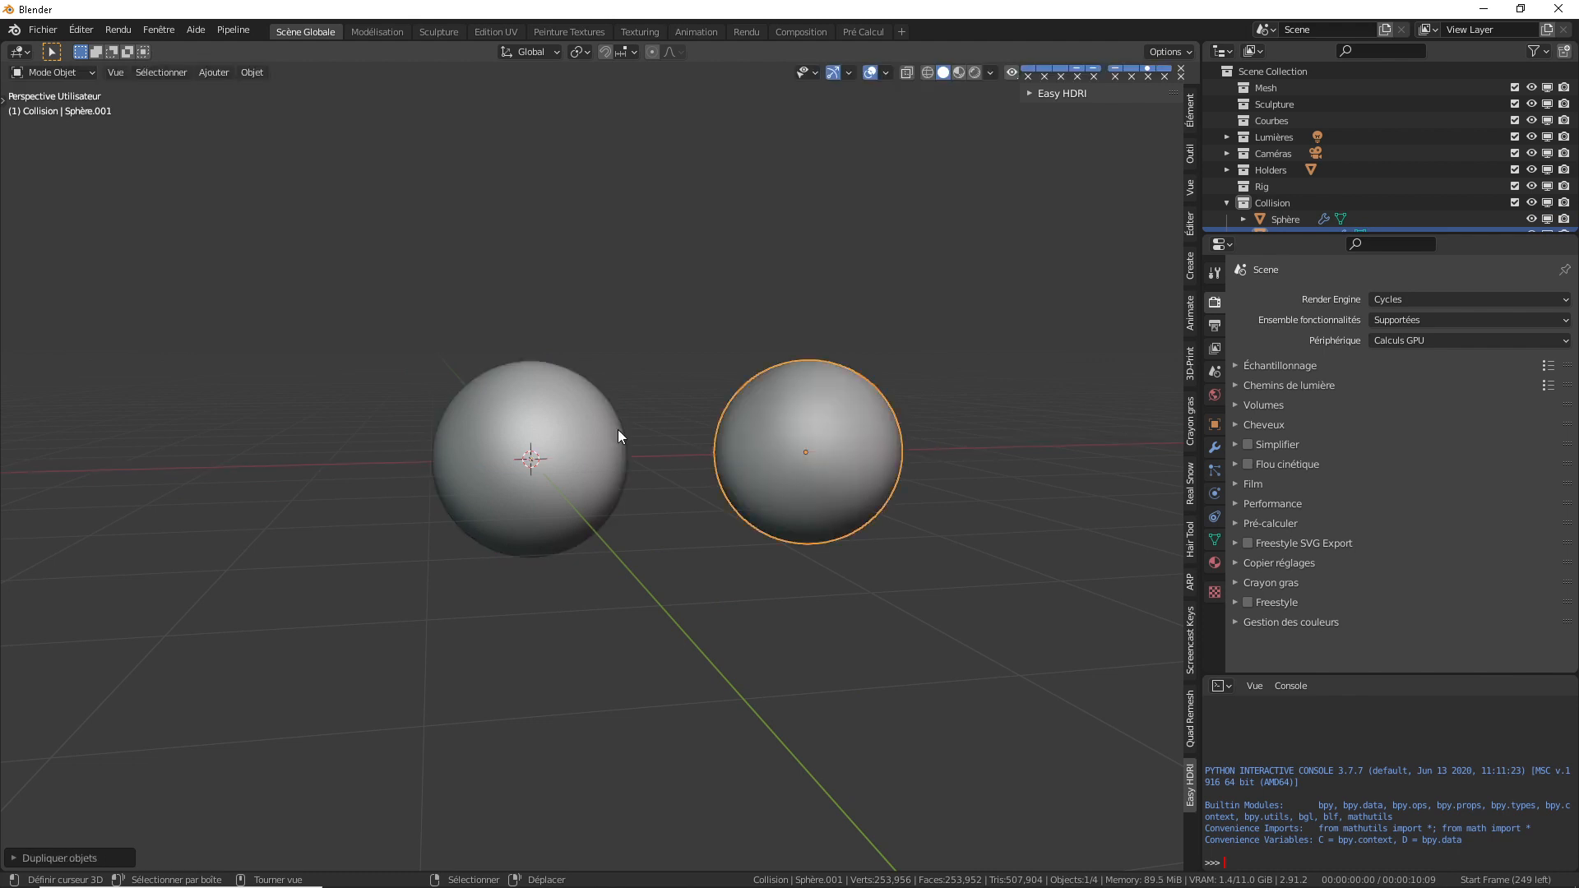
key("KP_1")
middle_click_drag(667, 389, 555, 336, "shift")
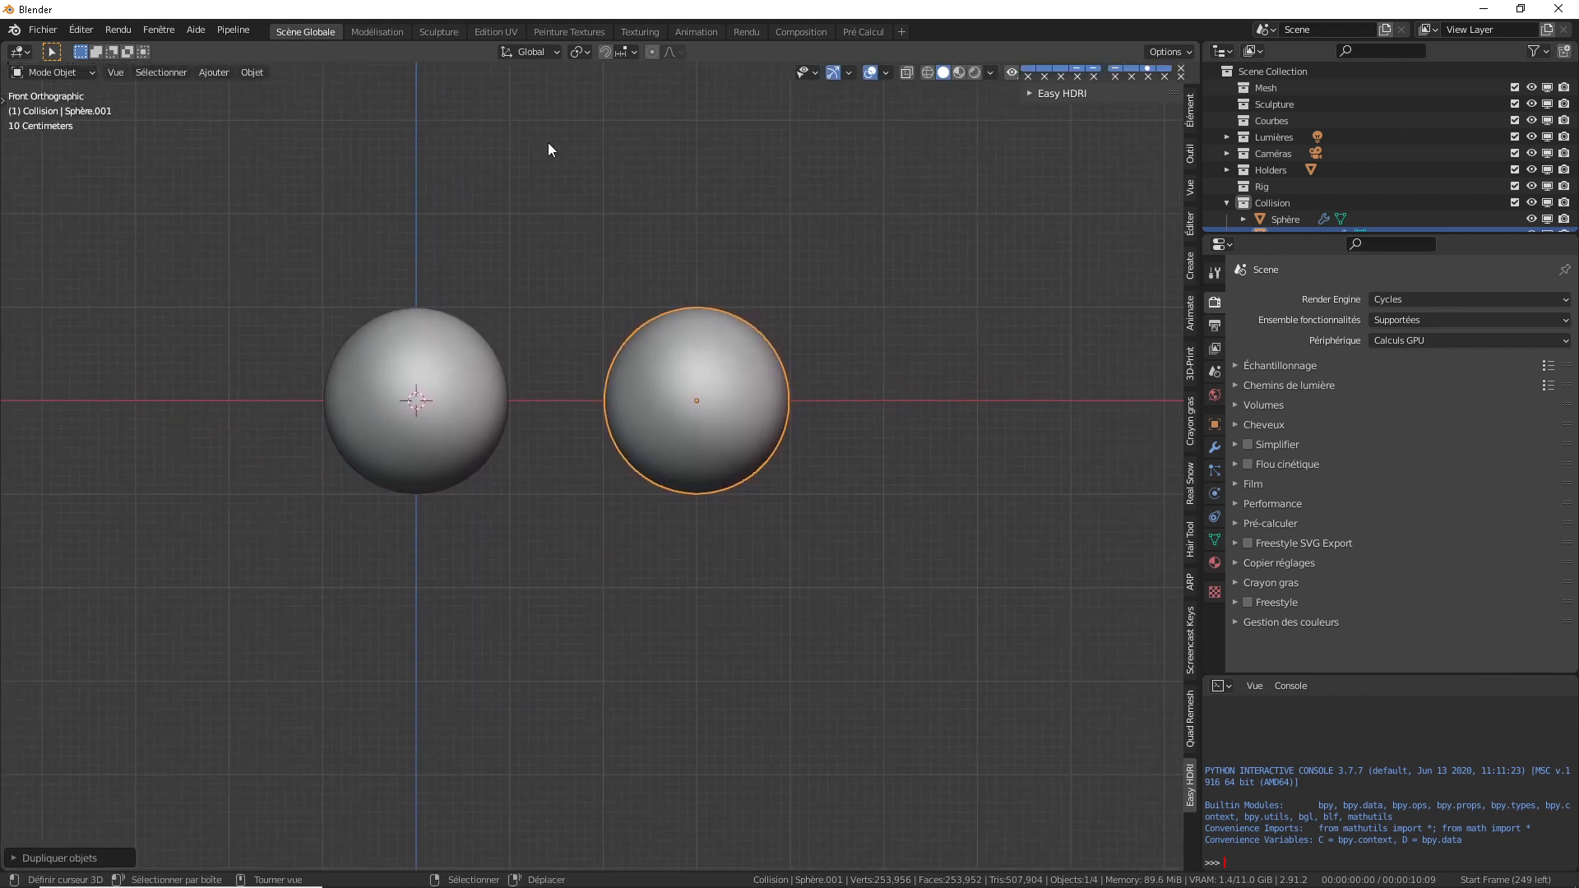
In the Texturing workspace, create a new material named Matériel_Simple on the duplicated sphere.
left_click(648, 33)
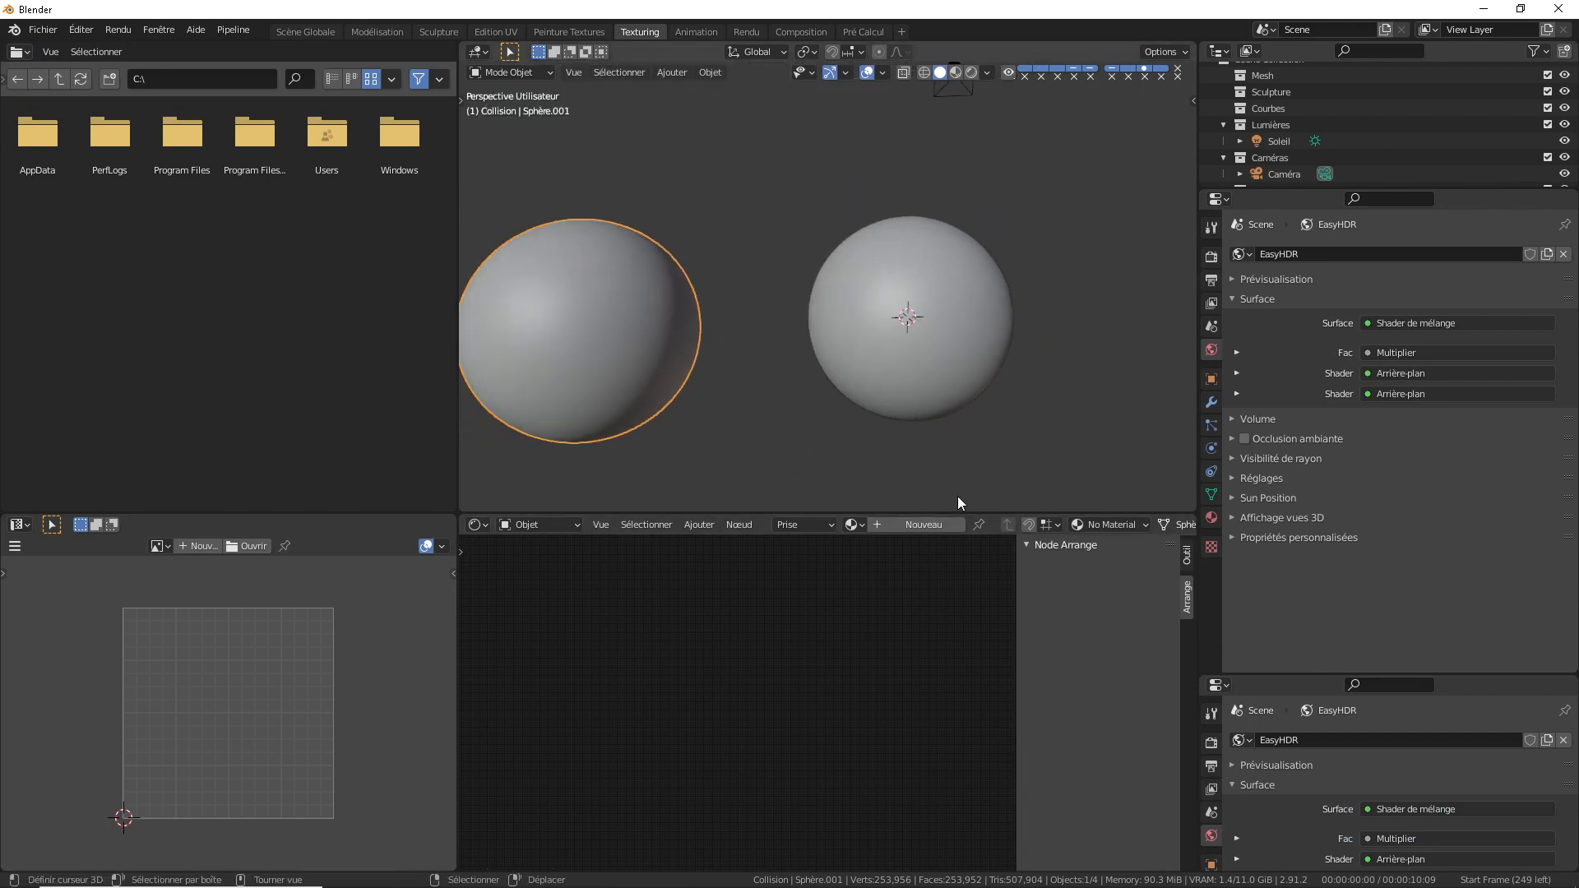
left_click(923, 524)
left_click(1015, 524)
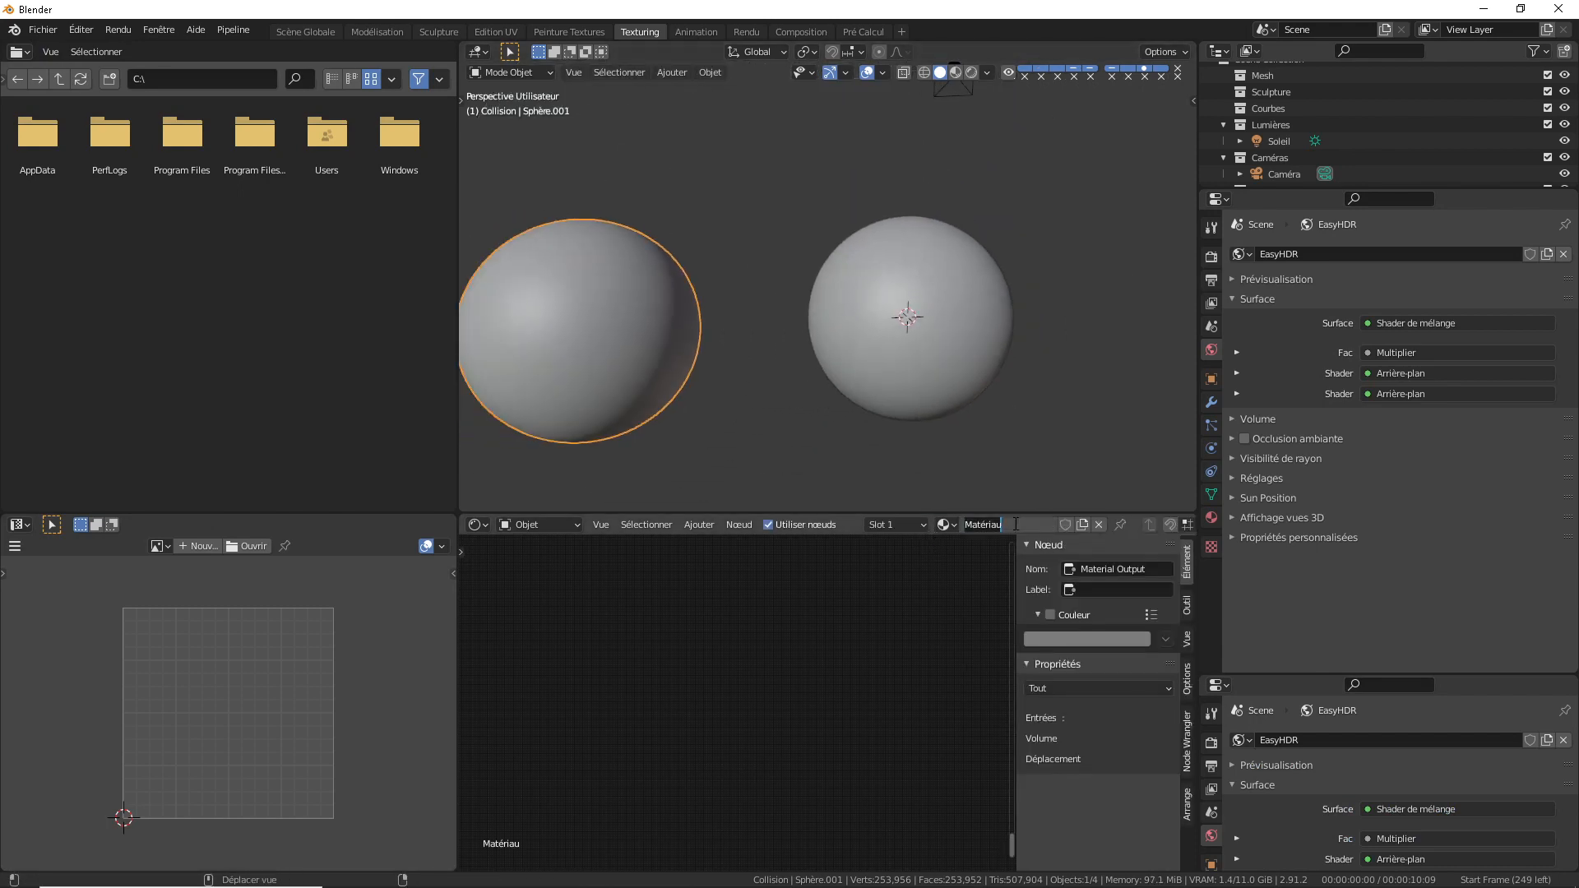
type("8slM")
key("BackSpace")
key("BackSpace")
key("BackSpace")
key("BackSpace")
type("el_Simple")
key("Return")
Create a new material named Matériel_Combiné on the original sphere at the origin.
left_click(940, 375)
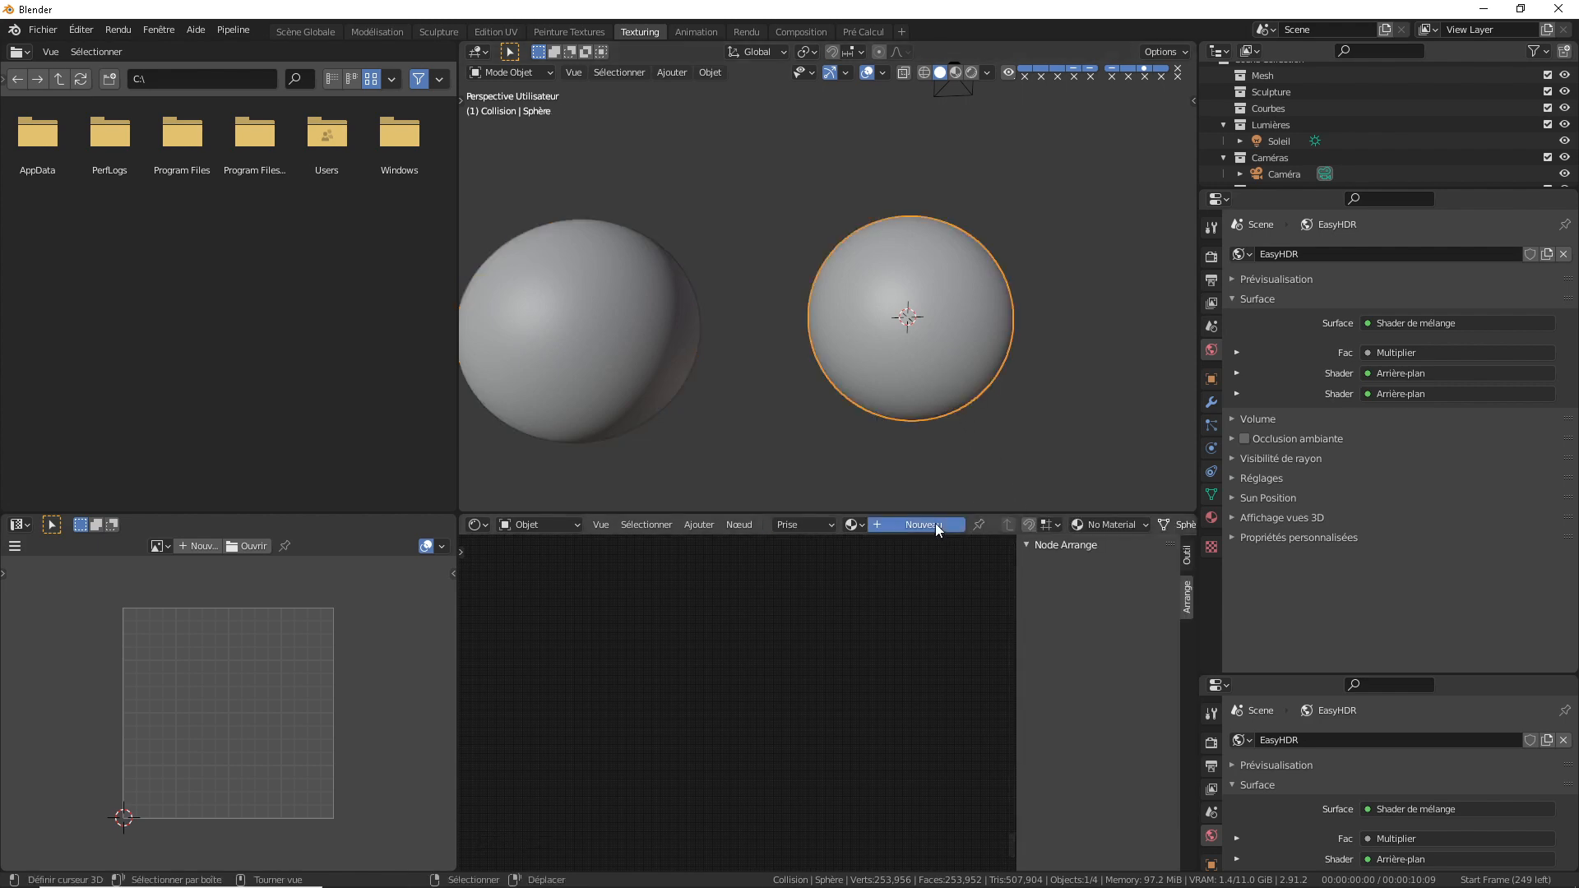
left_click(1004, 524)
left_click(1012, 522)
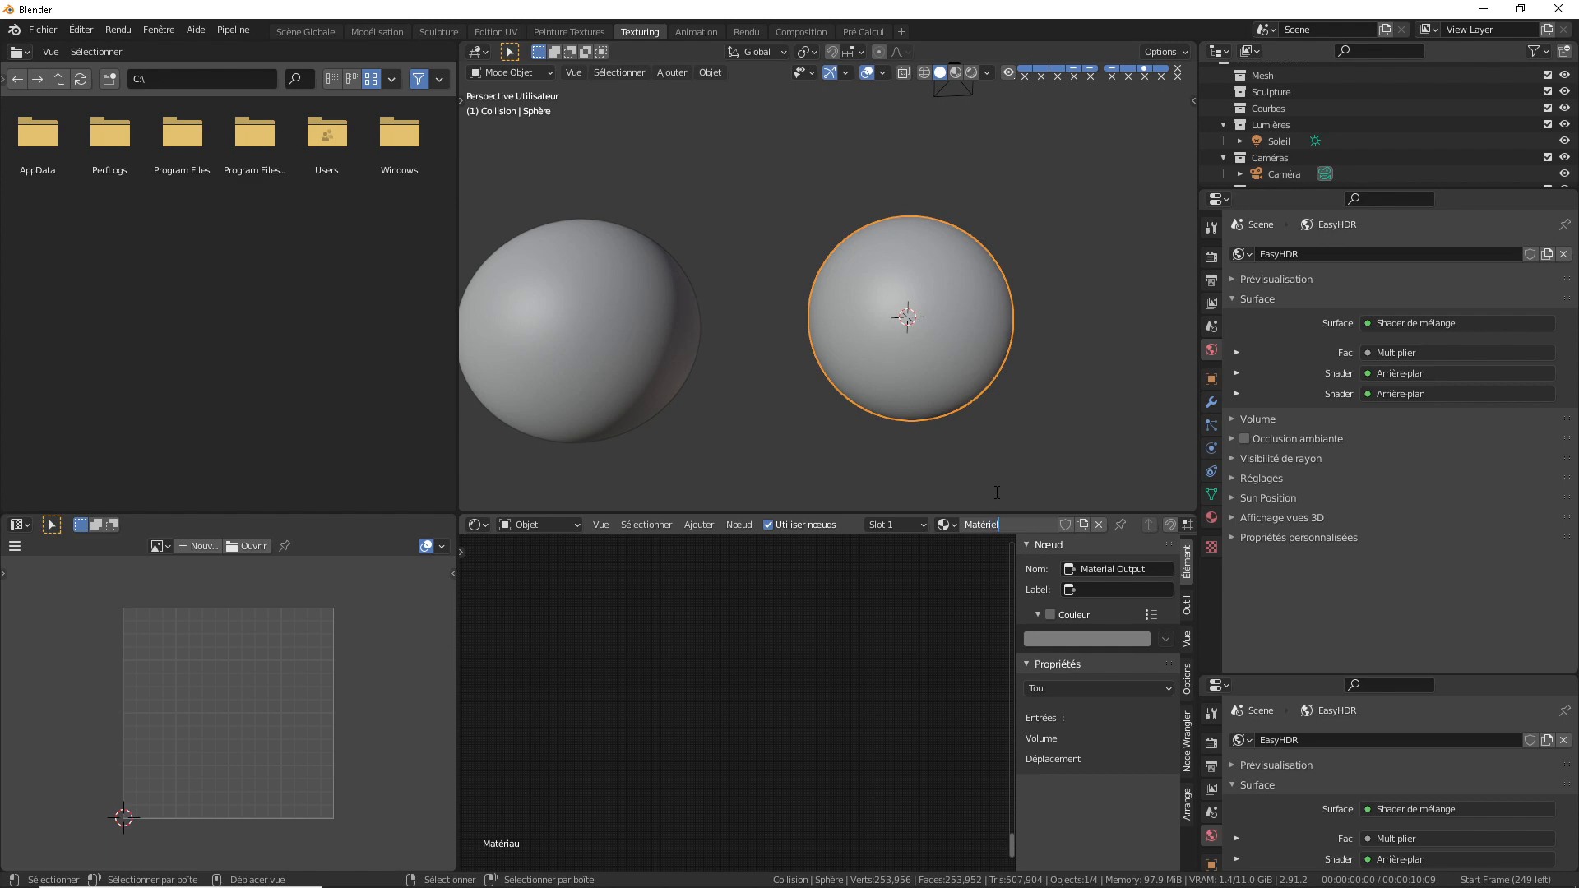
type("el_Combiné")
key("Return")
middle_click_drag(703, 357, 776, 360, "shift")
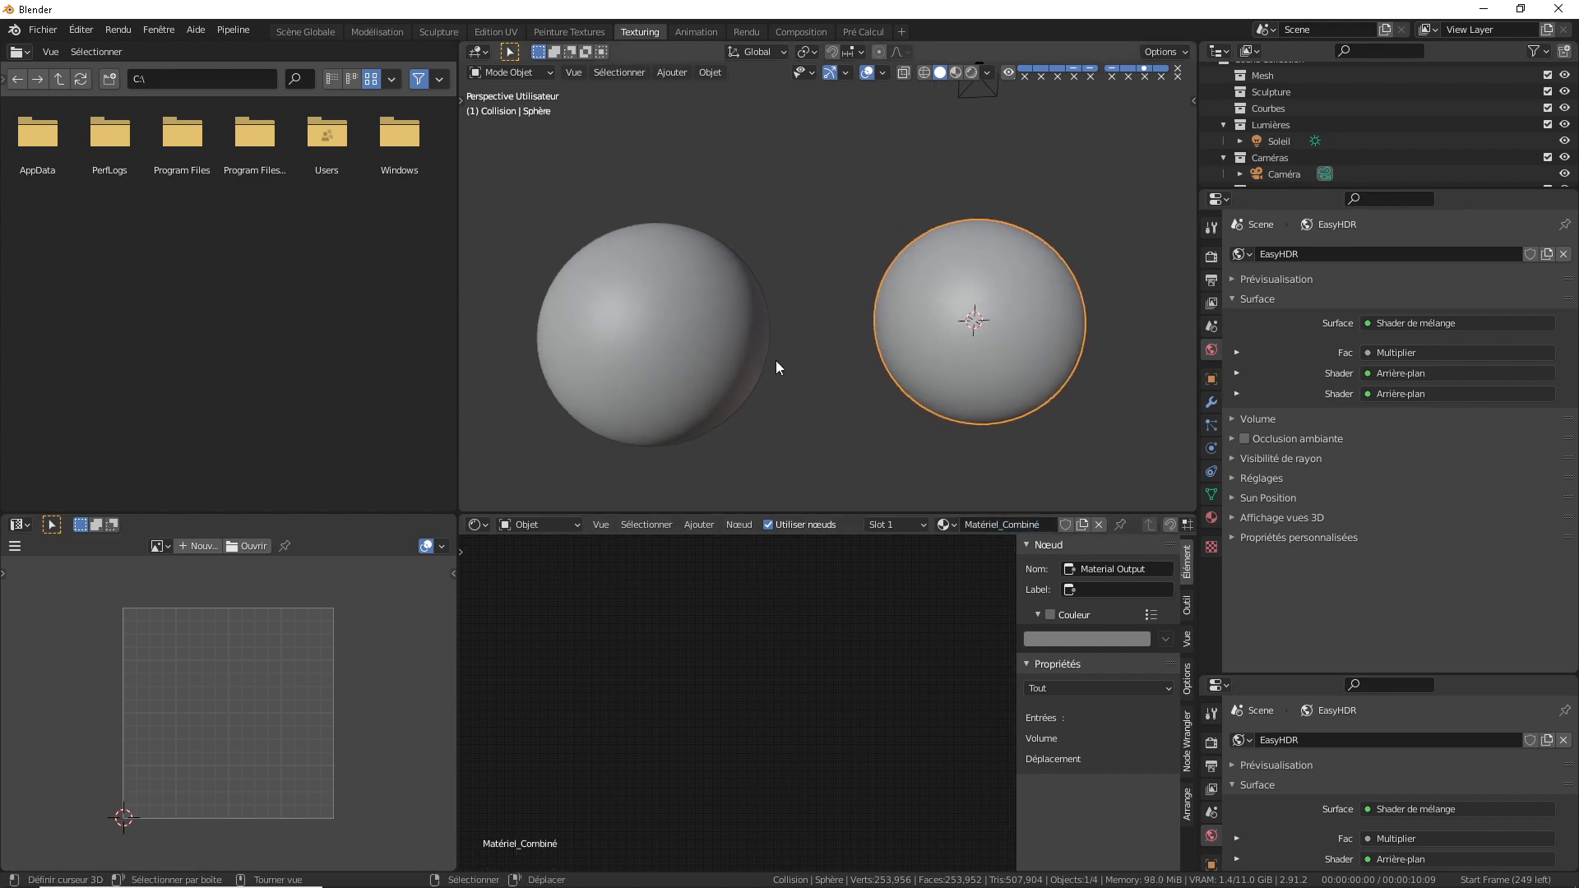
In Matériel_Simple on the duplicated sphere, add an Image Texture node with connected Mapping and Texture Coordinate nodes.
left_click(682, 322)
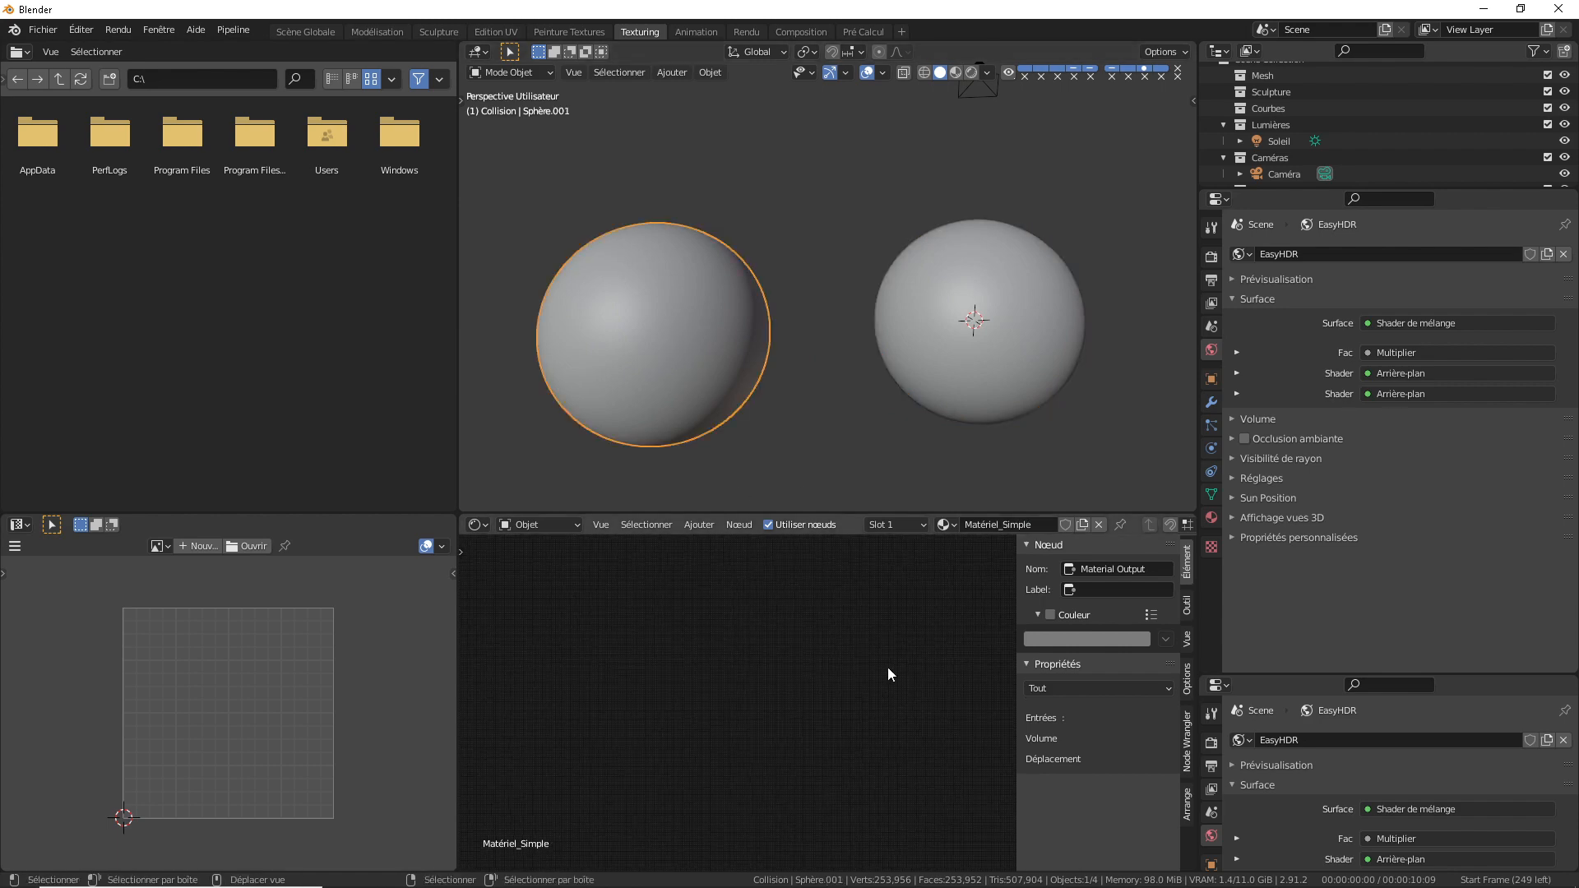
key("Home")
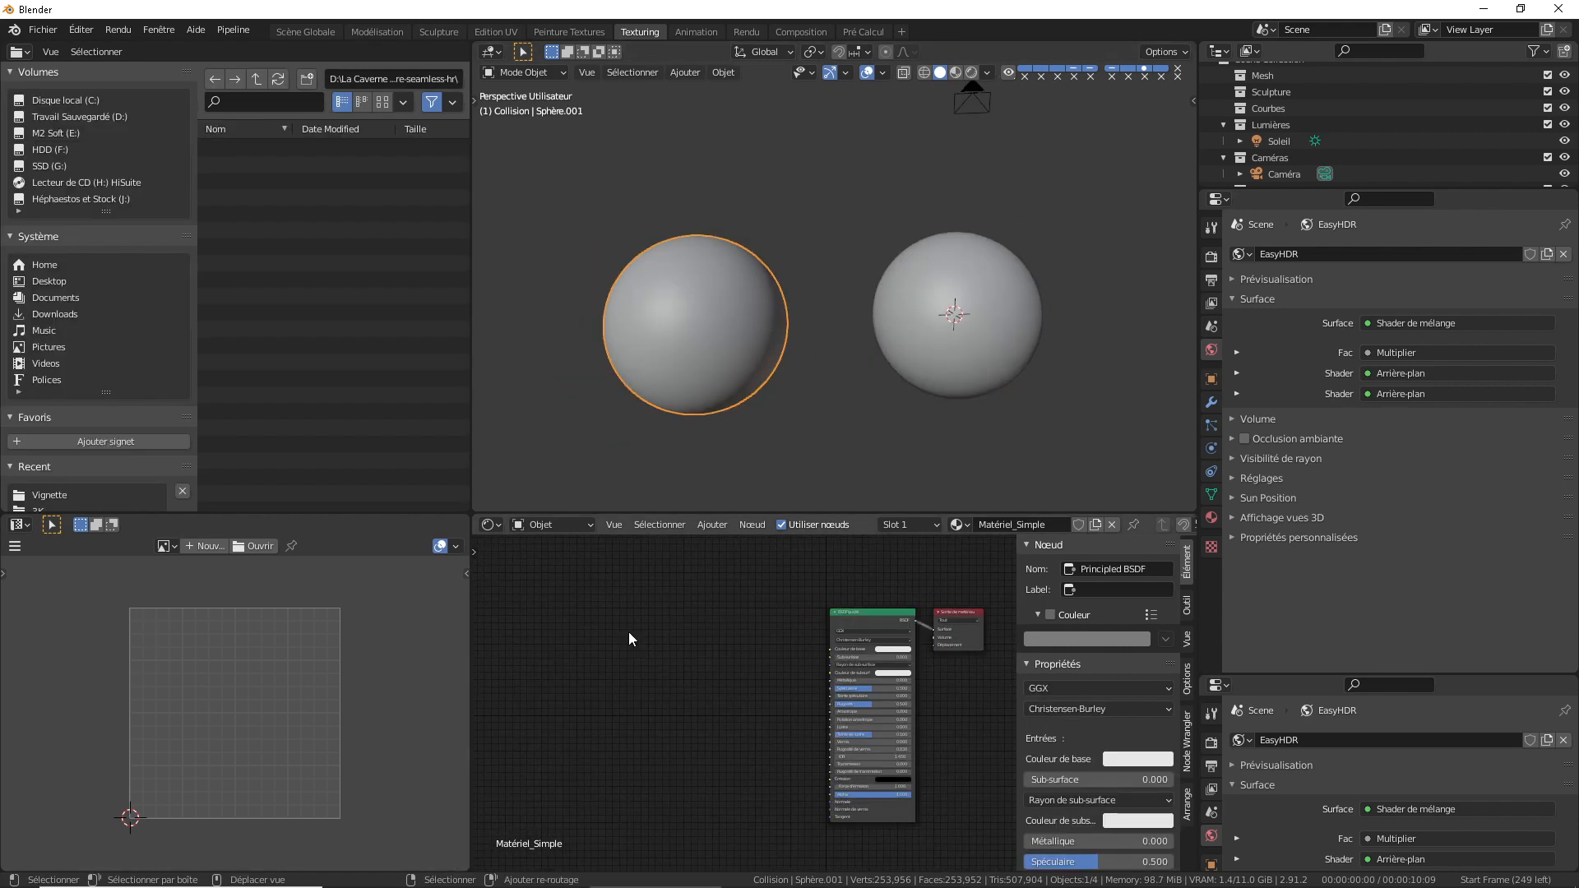
key("shift+a")
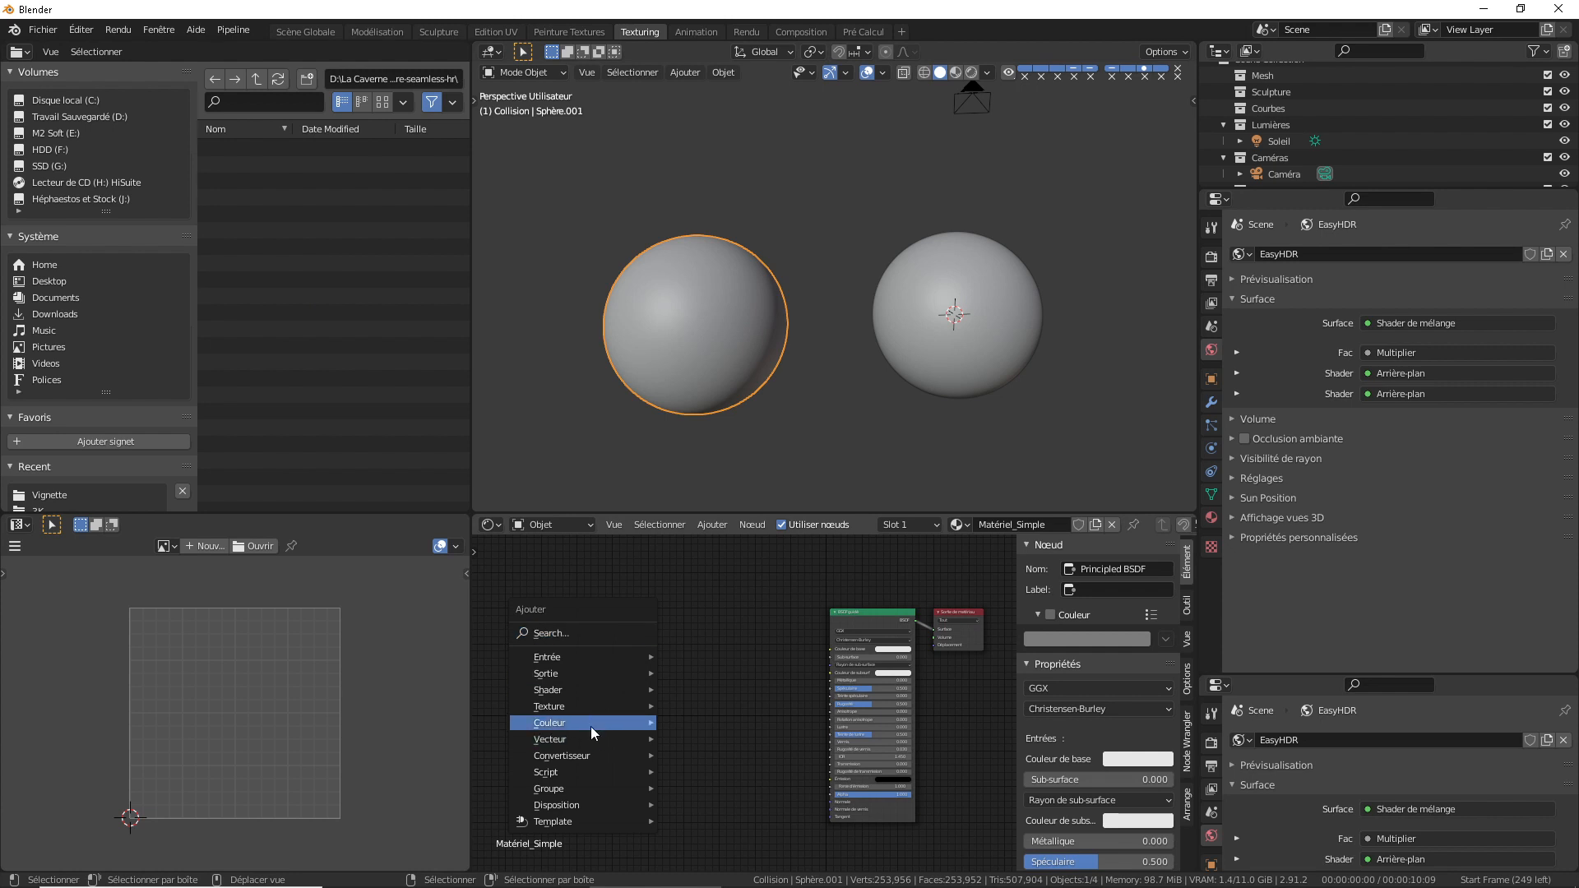
mouse_move(595, 708)
left_click(733, 563)
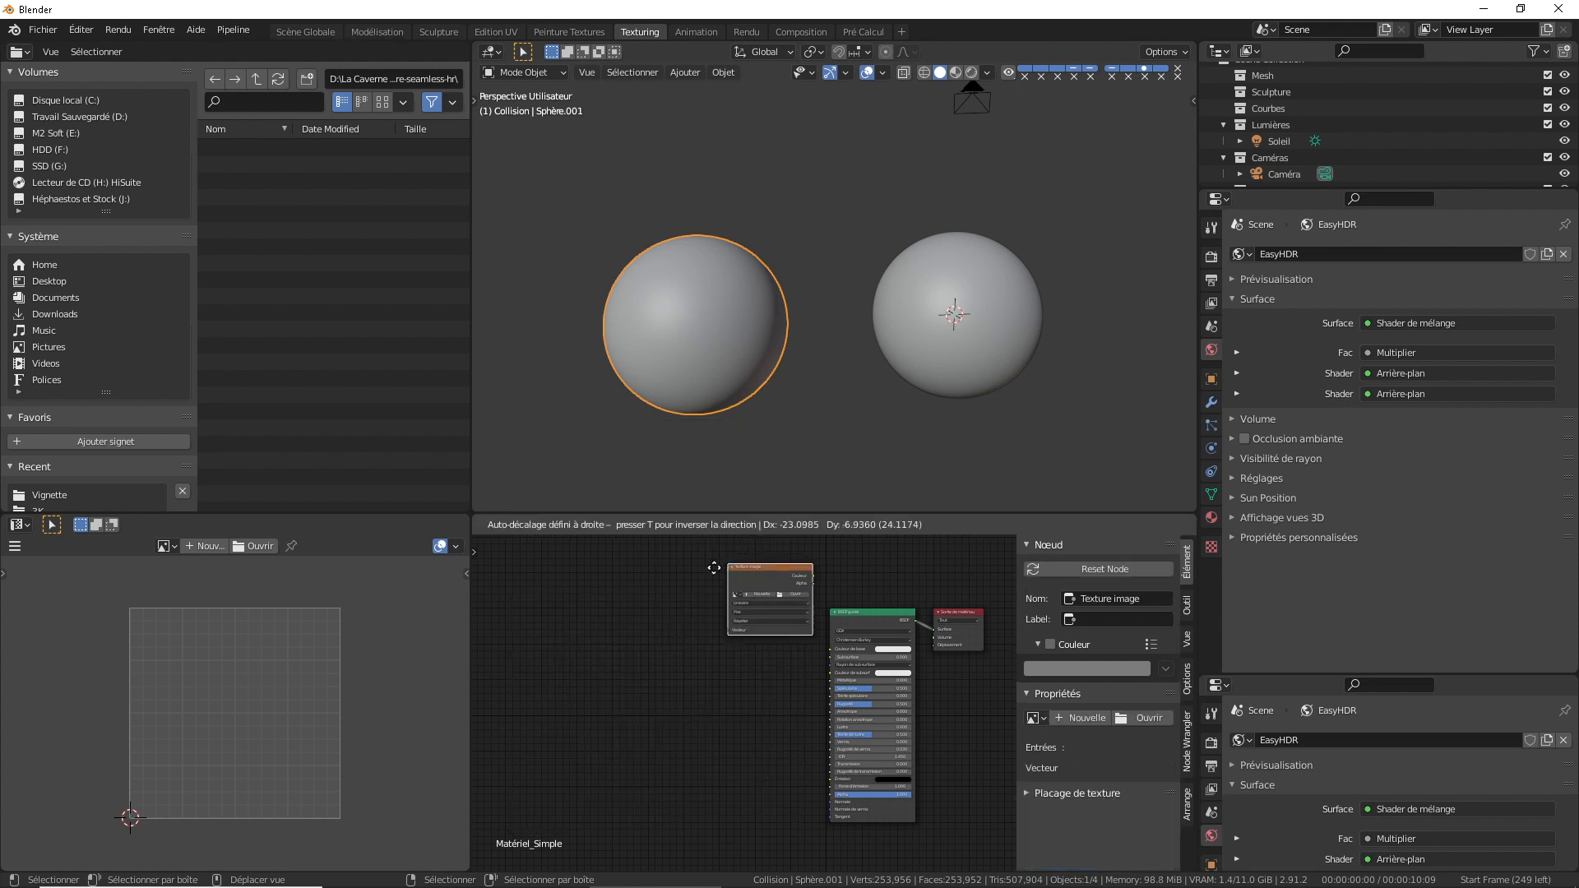
left_click(544, 589)
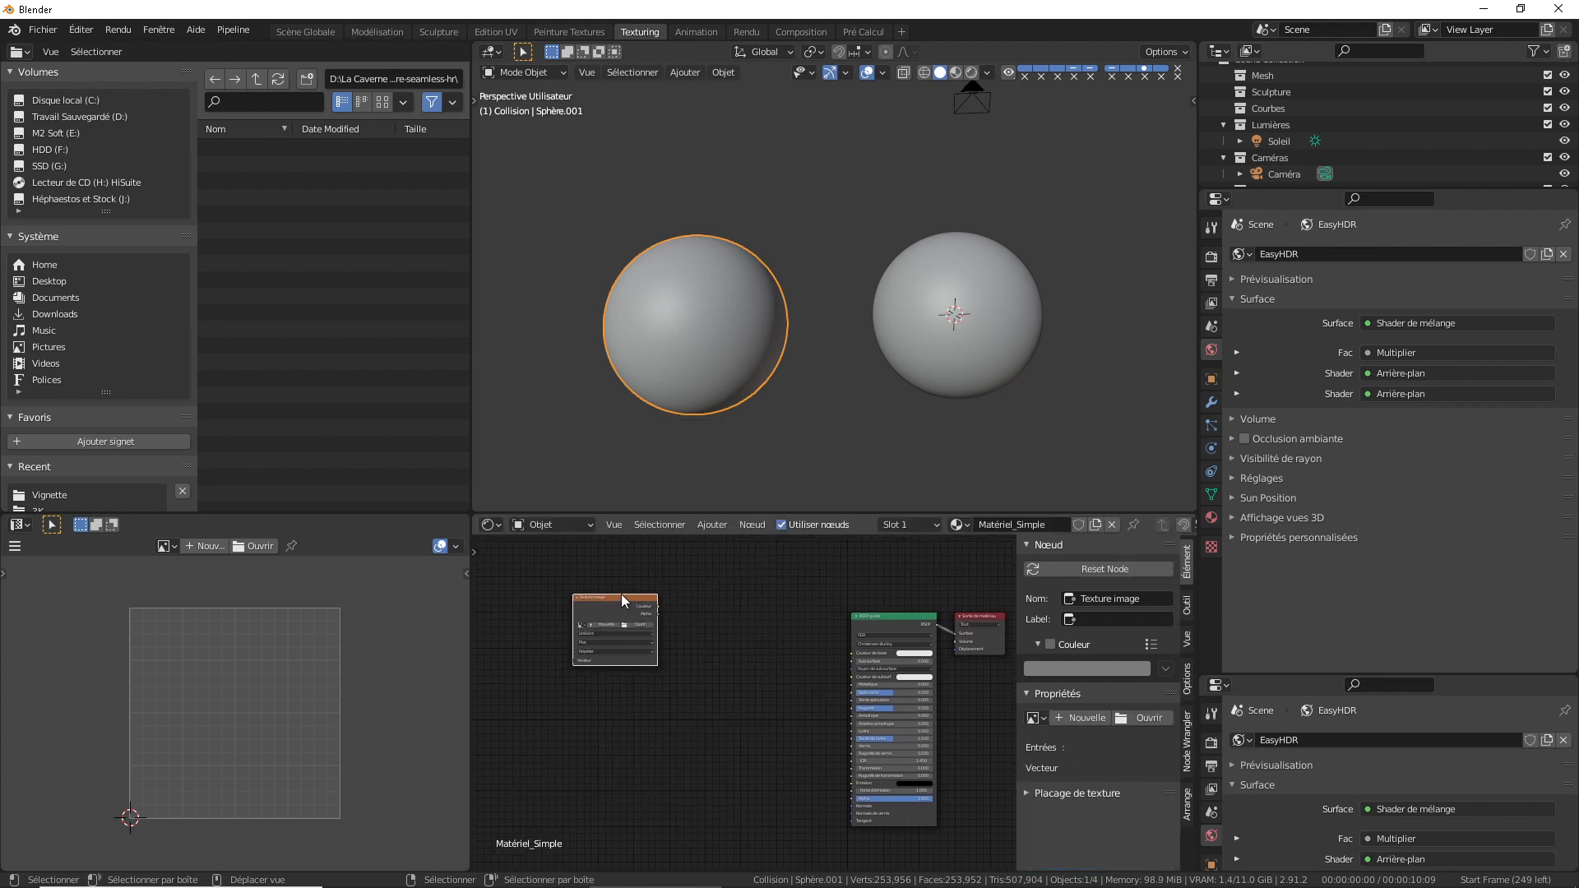
key("ctrl+t")
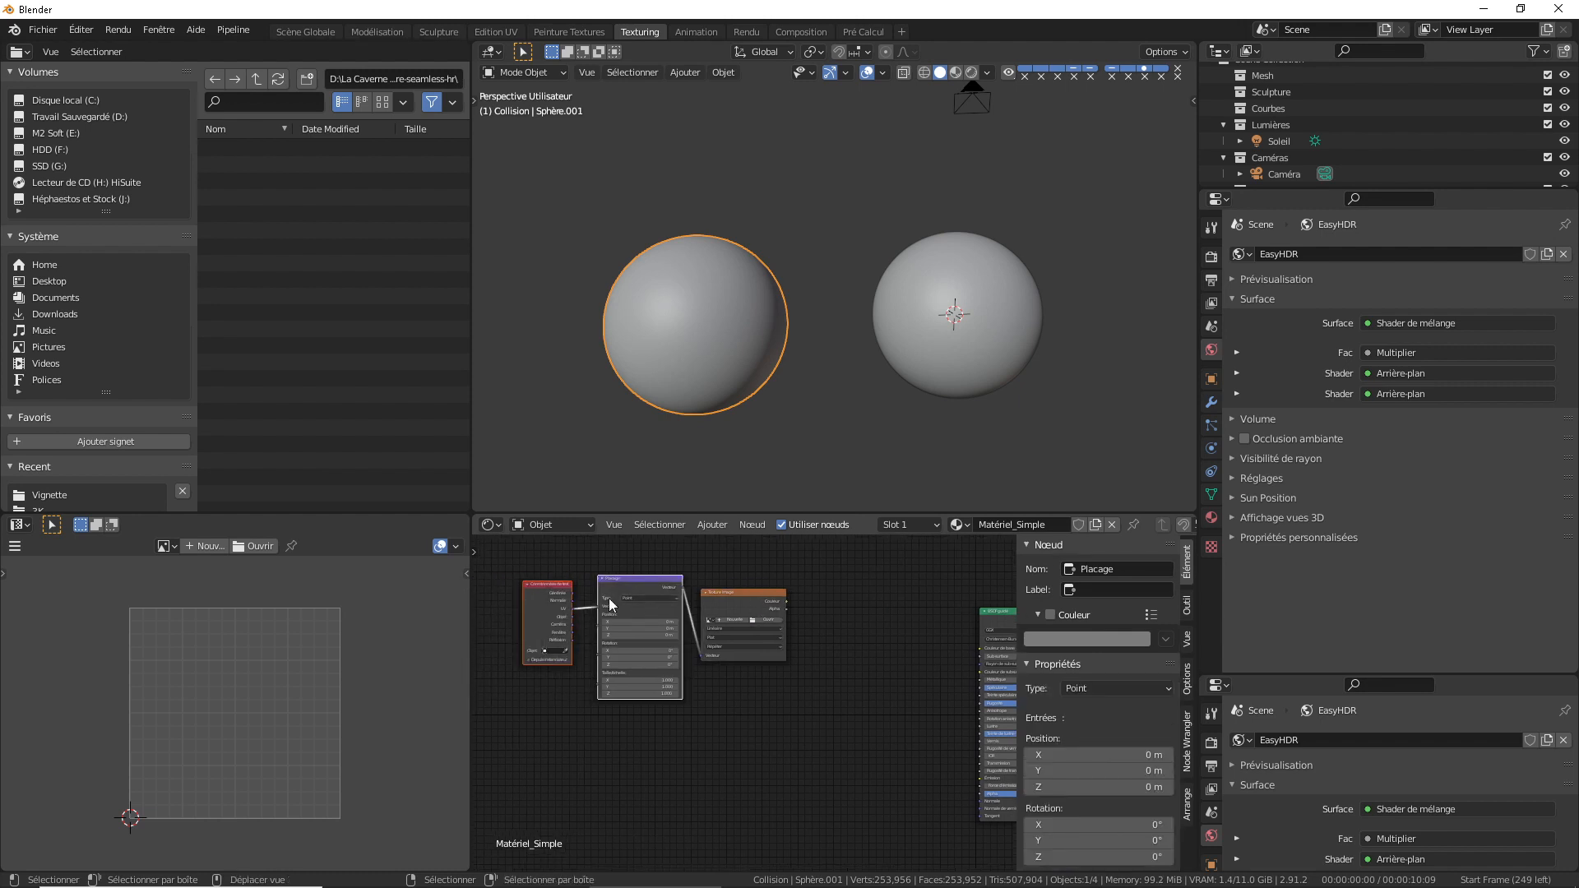
Space out the texture nodes and connect the Image Texture's colour output to the Principled BSDF's base colour.
left_click_drag(542, 590, 515, 585)
left_click_drag(633, 579, 609, 579)
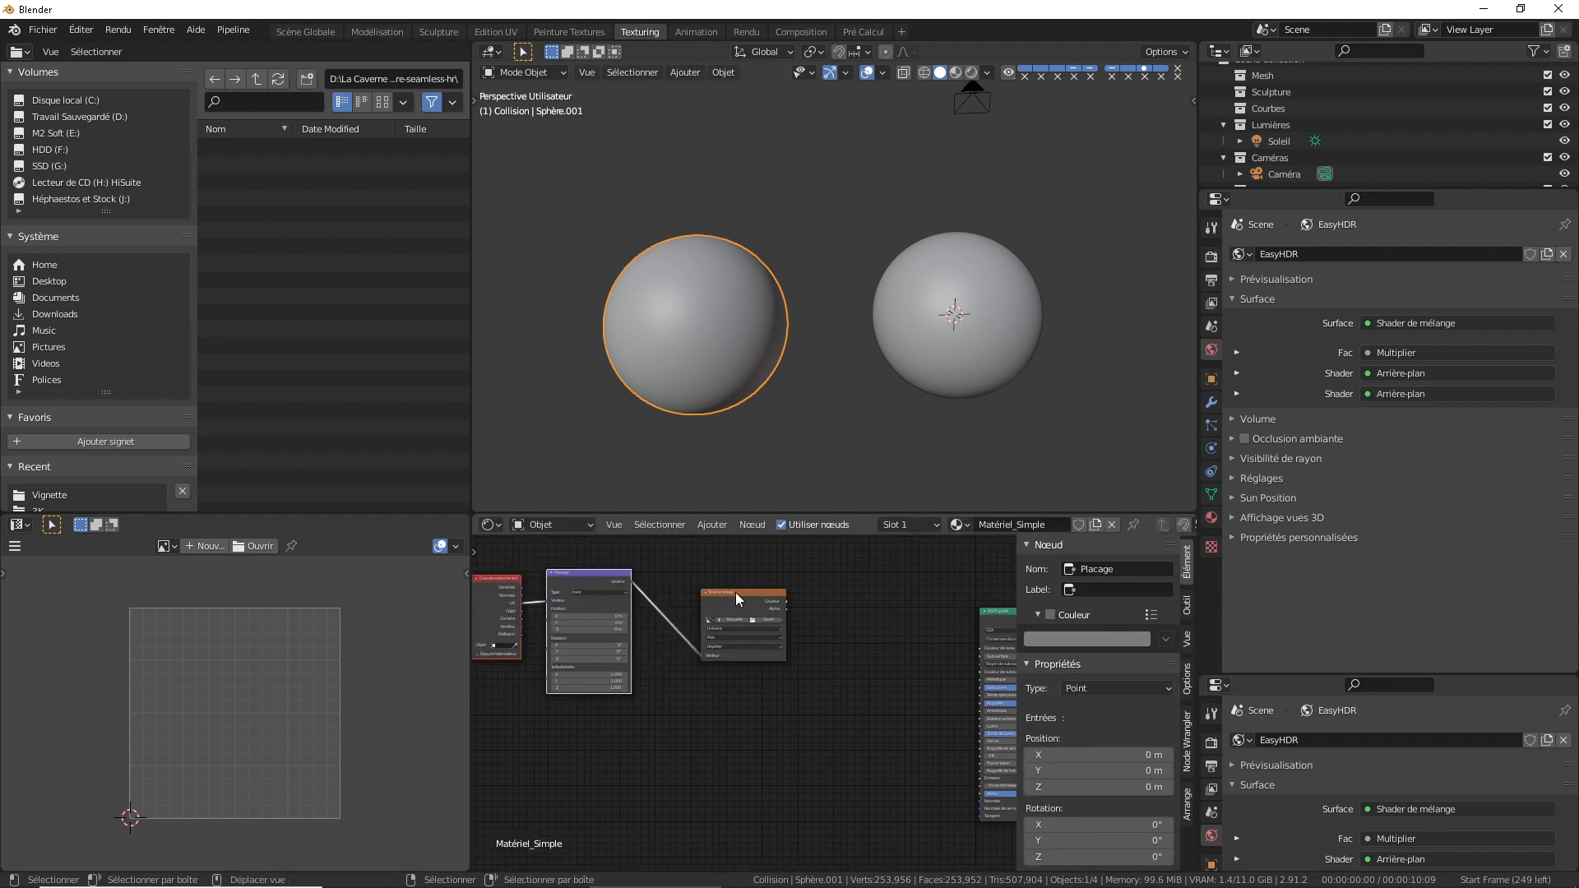
left_click_drag(736, 594, 722, 574)
middle_click_drag(809, 611, 758, 610)
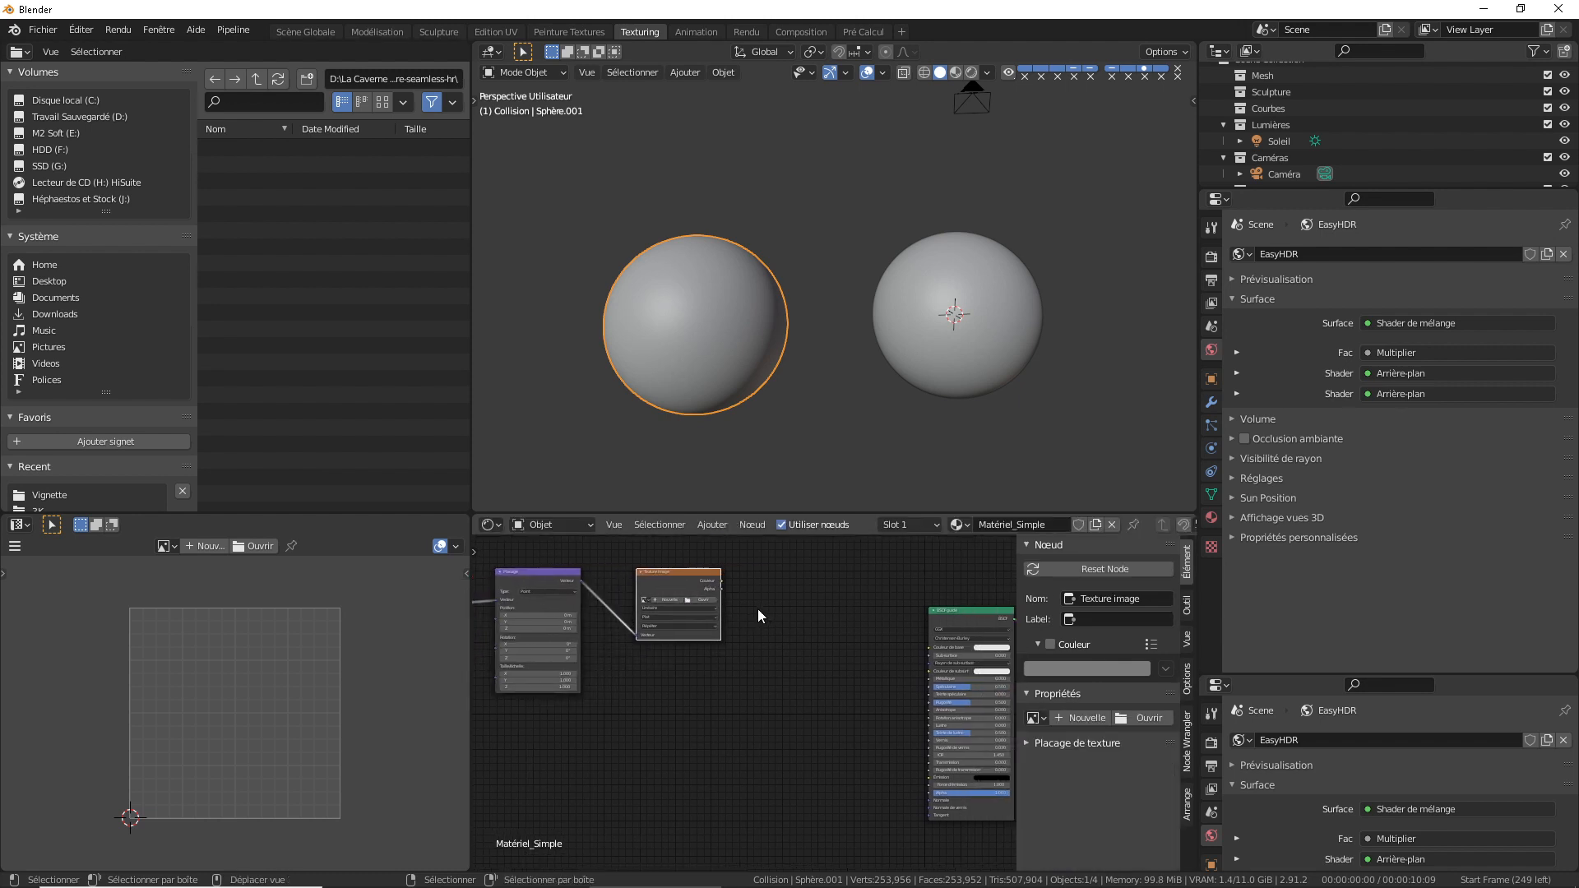
left_click_drag(695, 582, 706, 546)
middle_click_drag(812, 569, 794, 607)
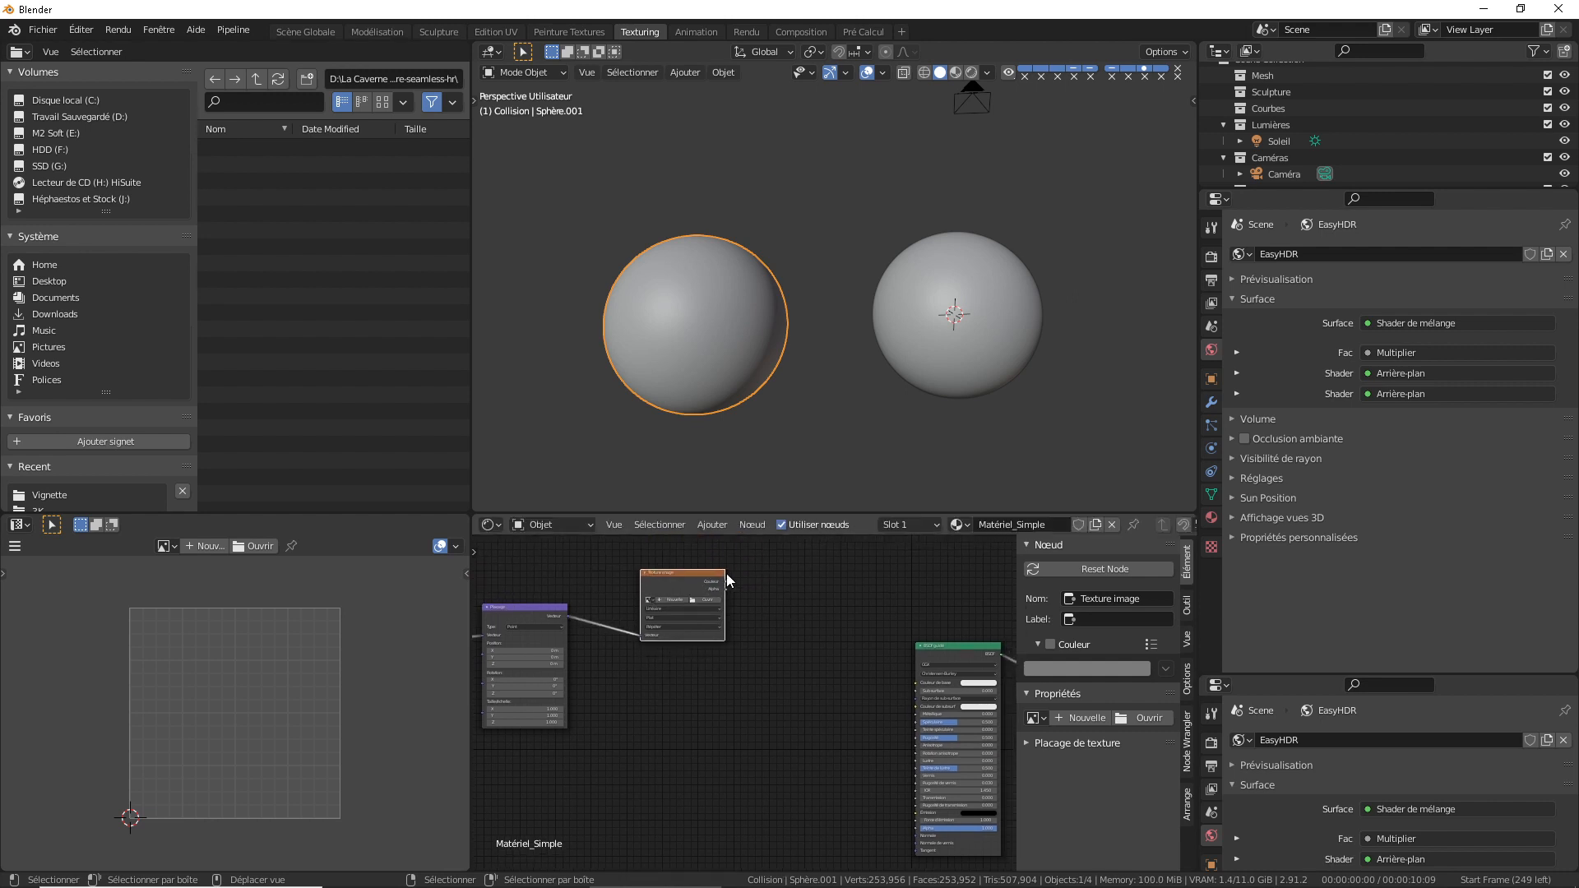
left_click_drag(727, 582, 916, 683)
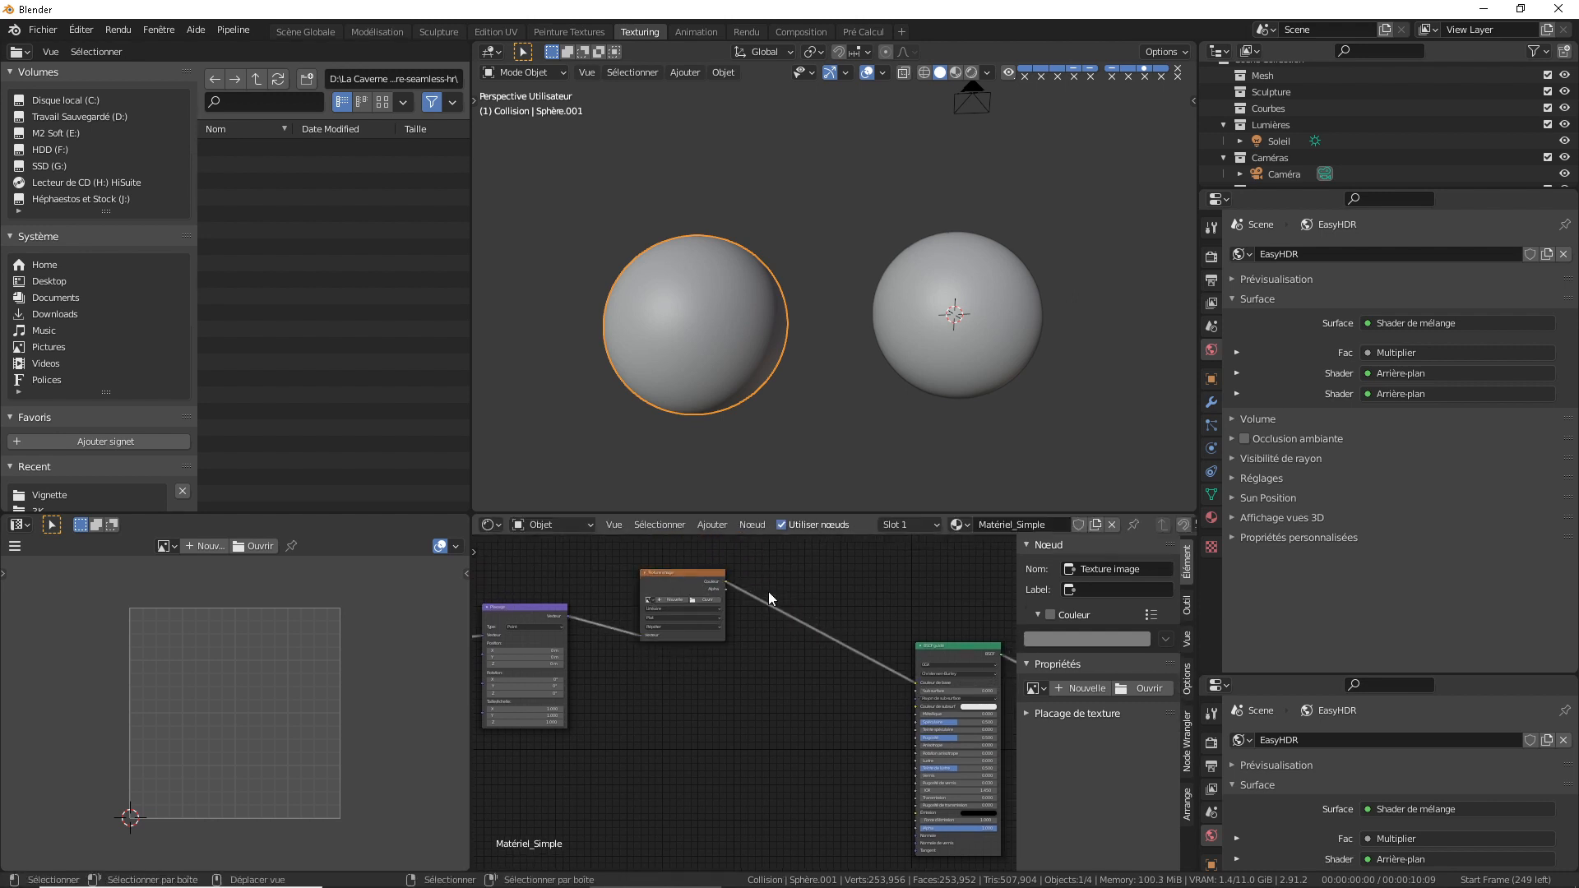
left_click(684, 582)
left_click(678, 553)
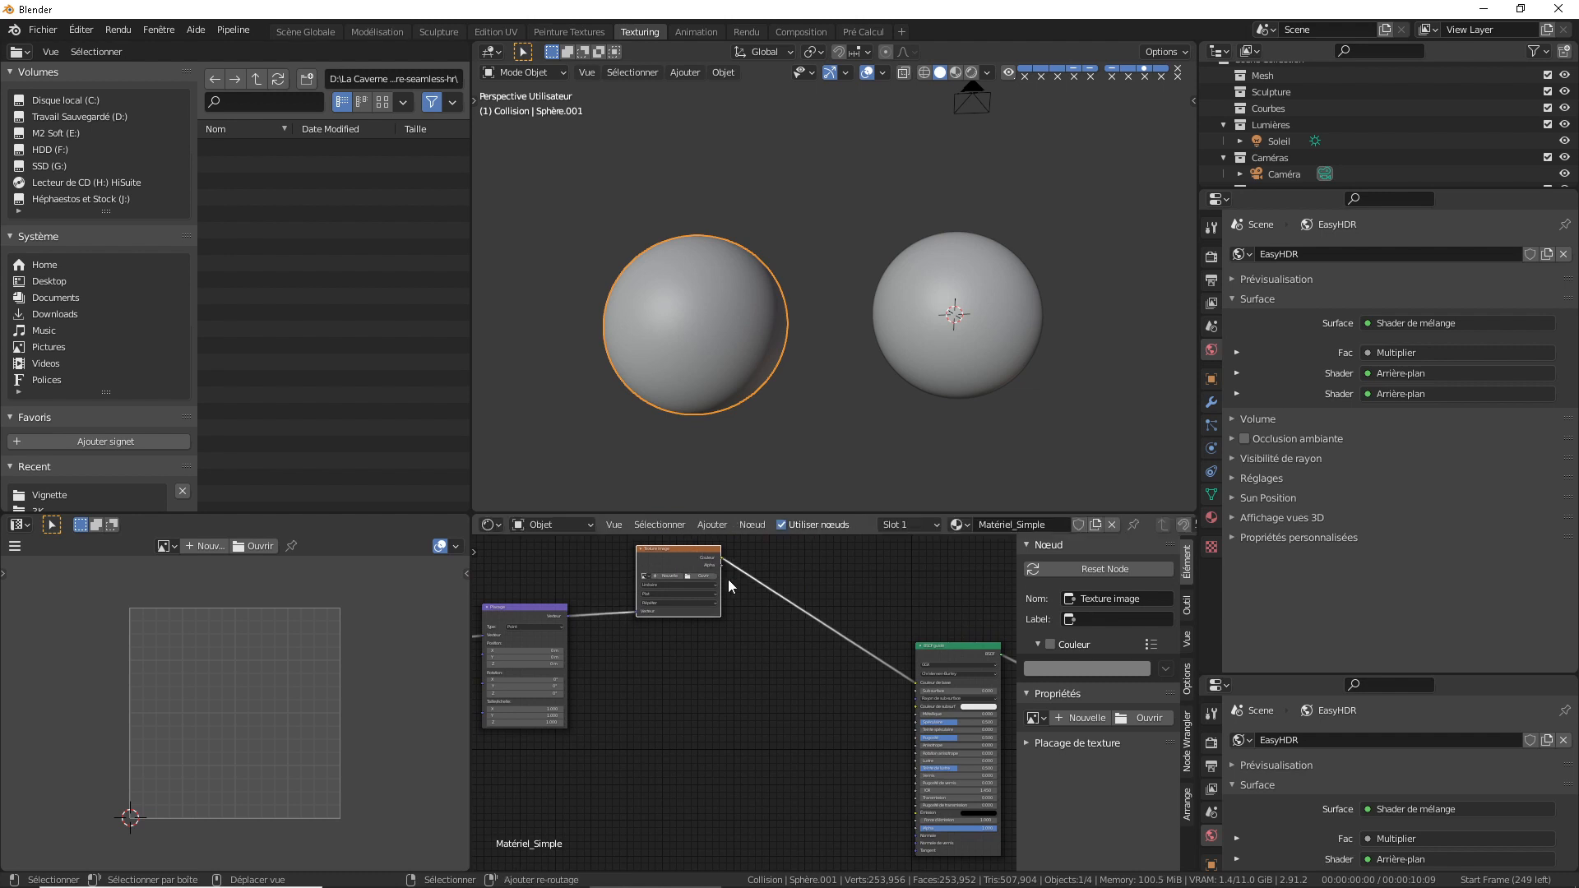
Insert a MixRGB node on the link between the Image Texture and the Principled BSDF.
key("shift+a")
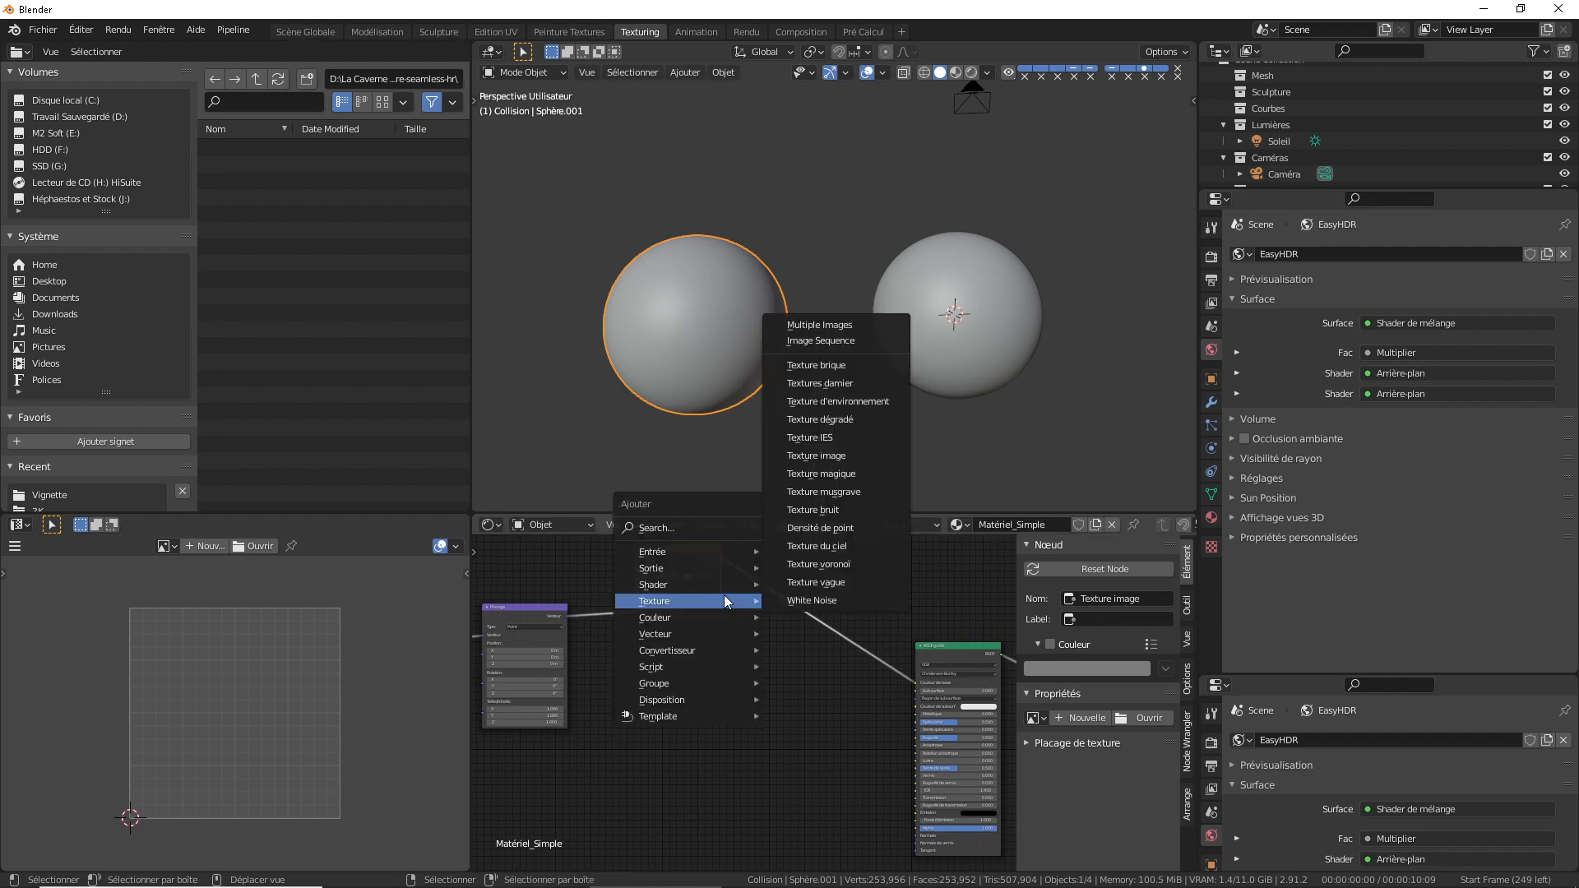
mouse_move(683, 618)
left_click(829, 707)
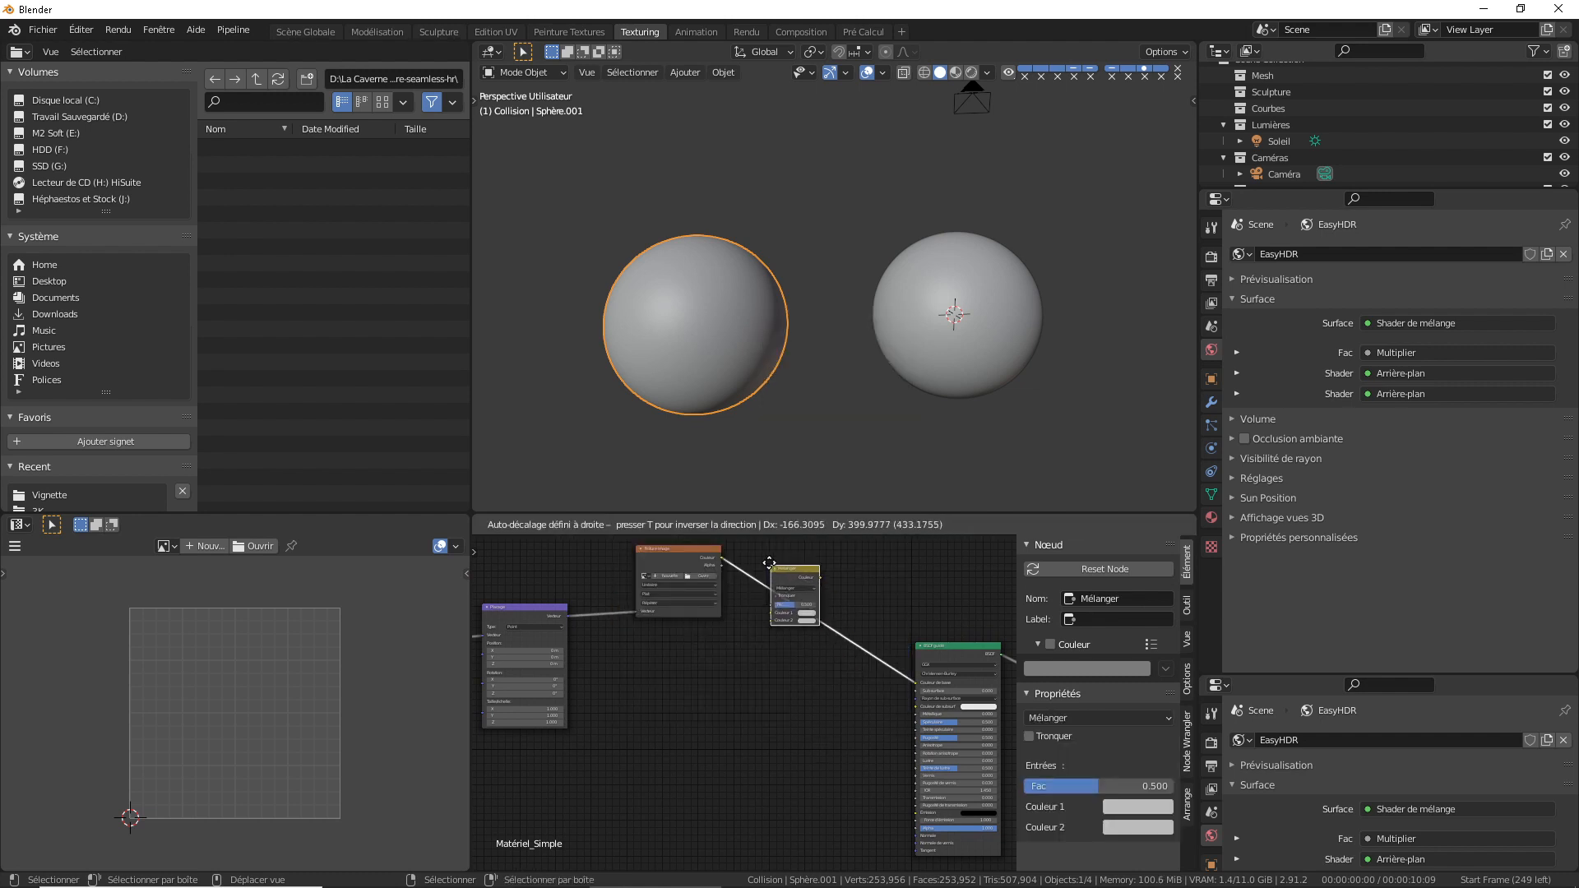
left_click(757, 625)
left_click_drag(771, 620, 704, 678)
Add a second Image Texture node below the first and connect its colour output to the MixRGB node's Color 2 input.
key("shift+a")
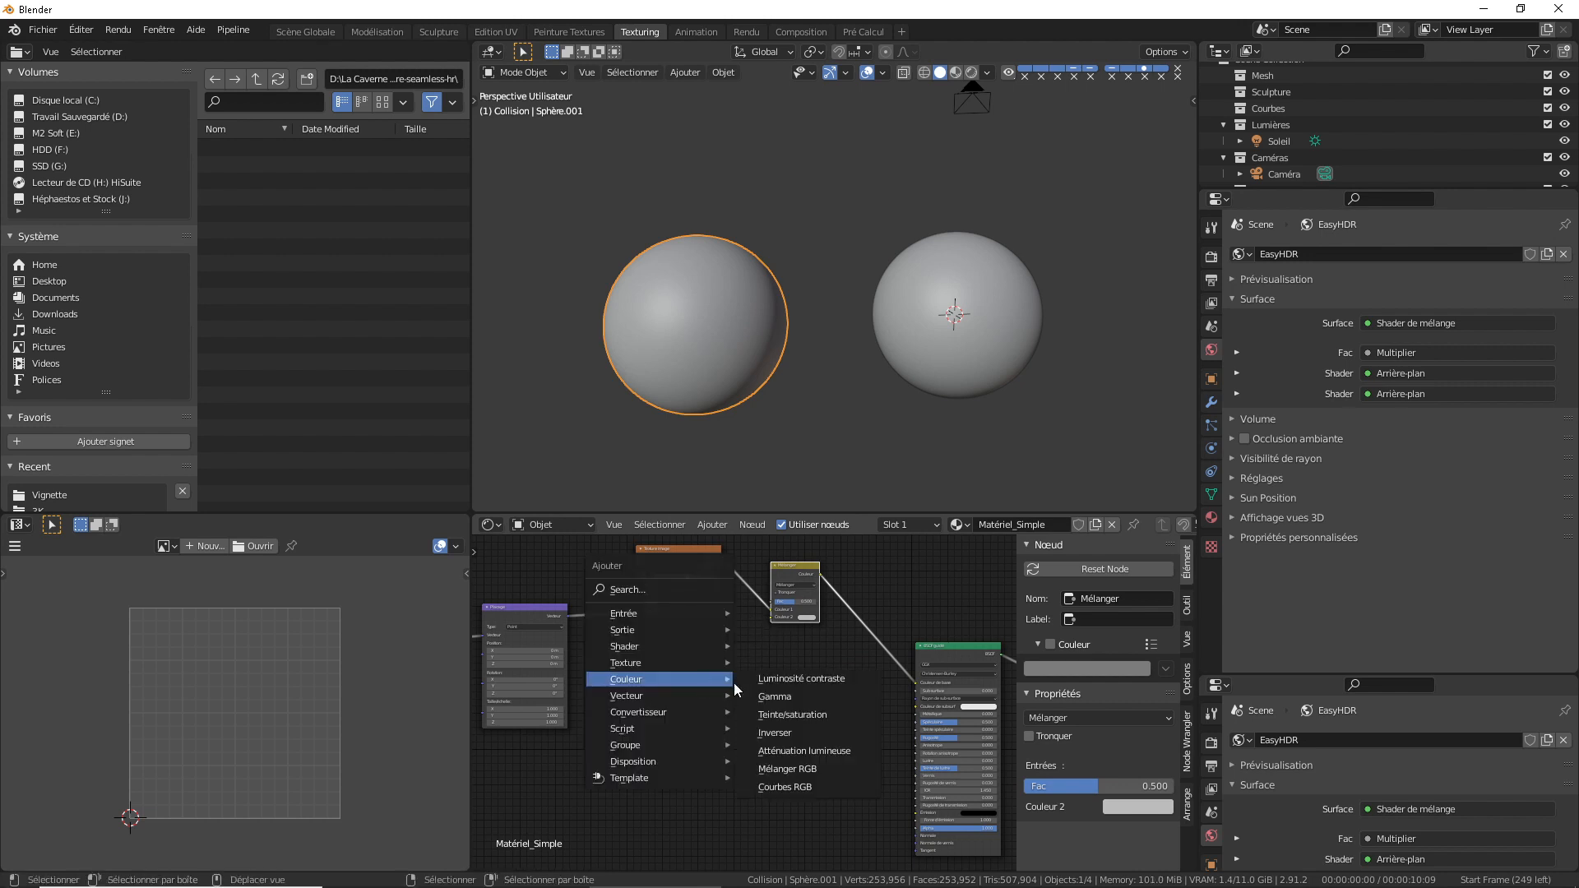
mouse_move(686, 666)
left_click(787, 517)
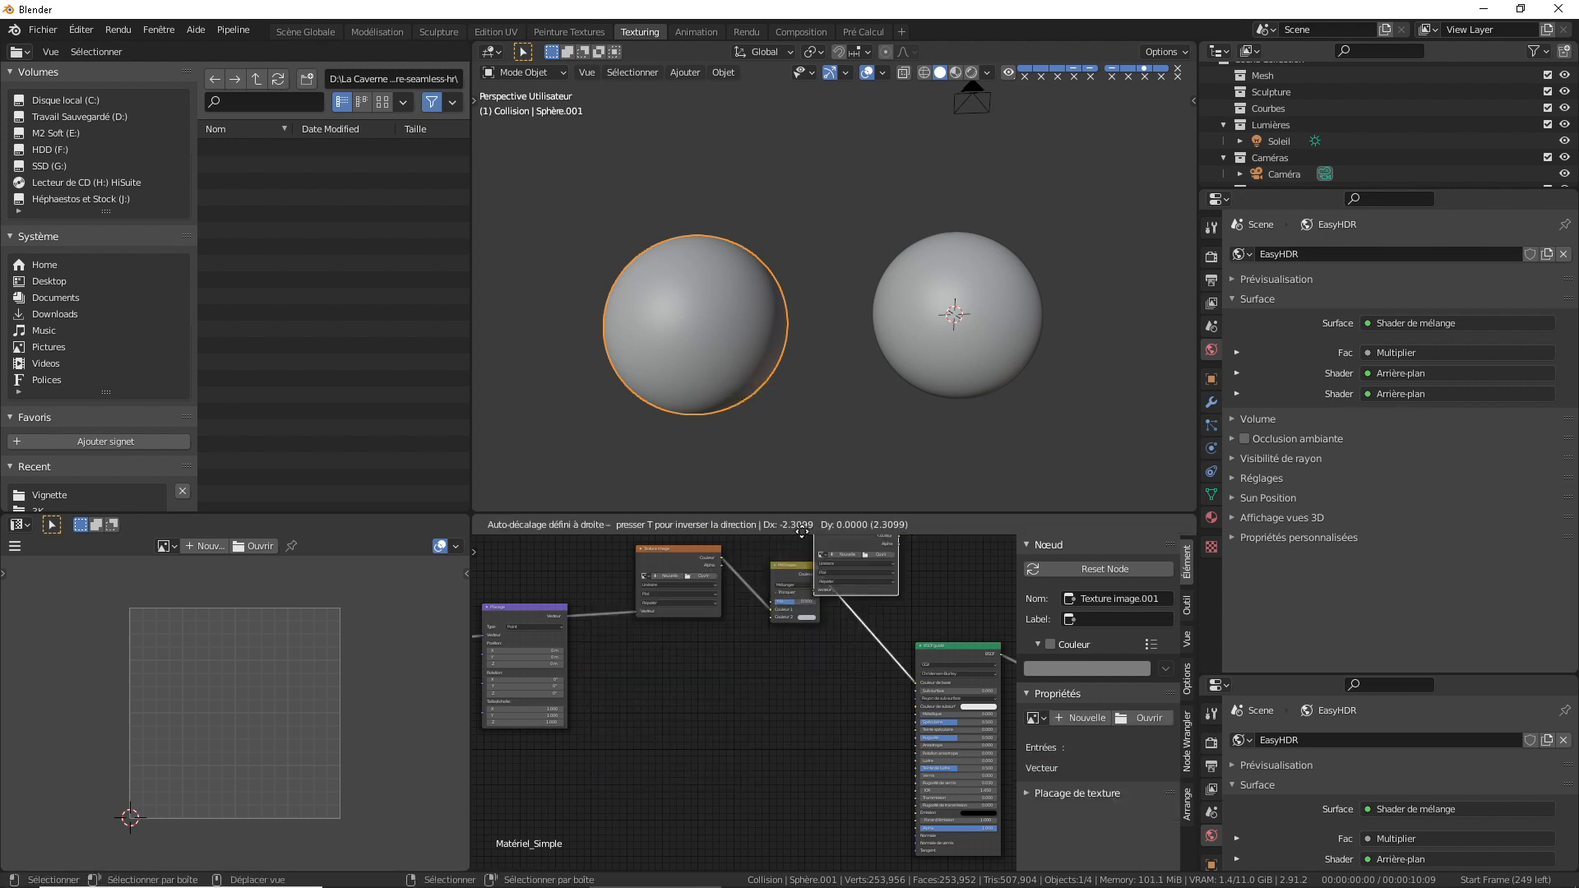
left_click(671, 644)
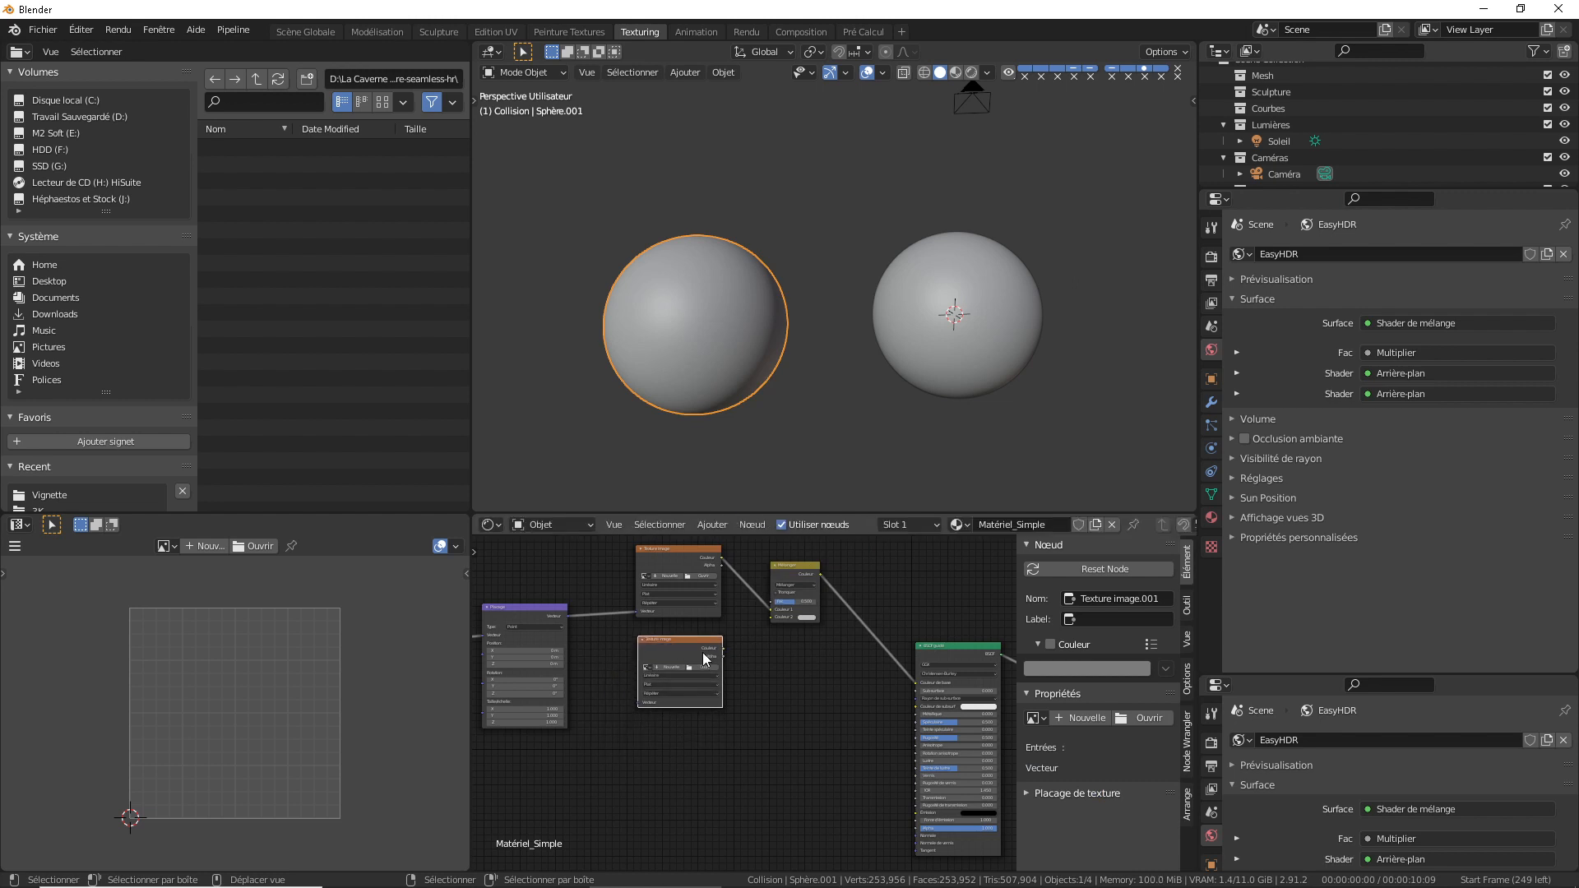
left_click_drag(721, 648, 772, 618)
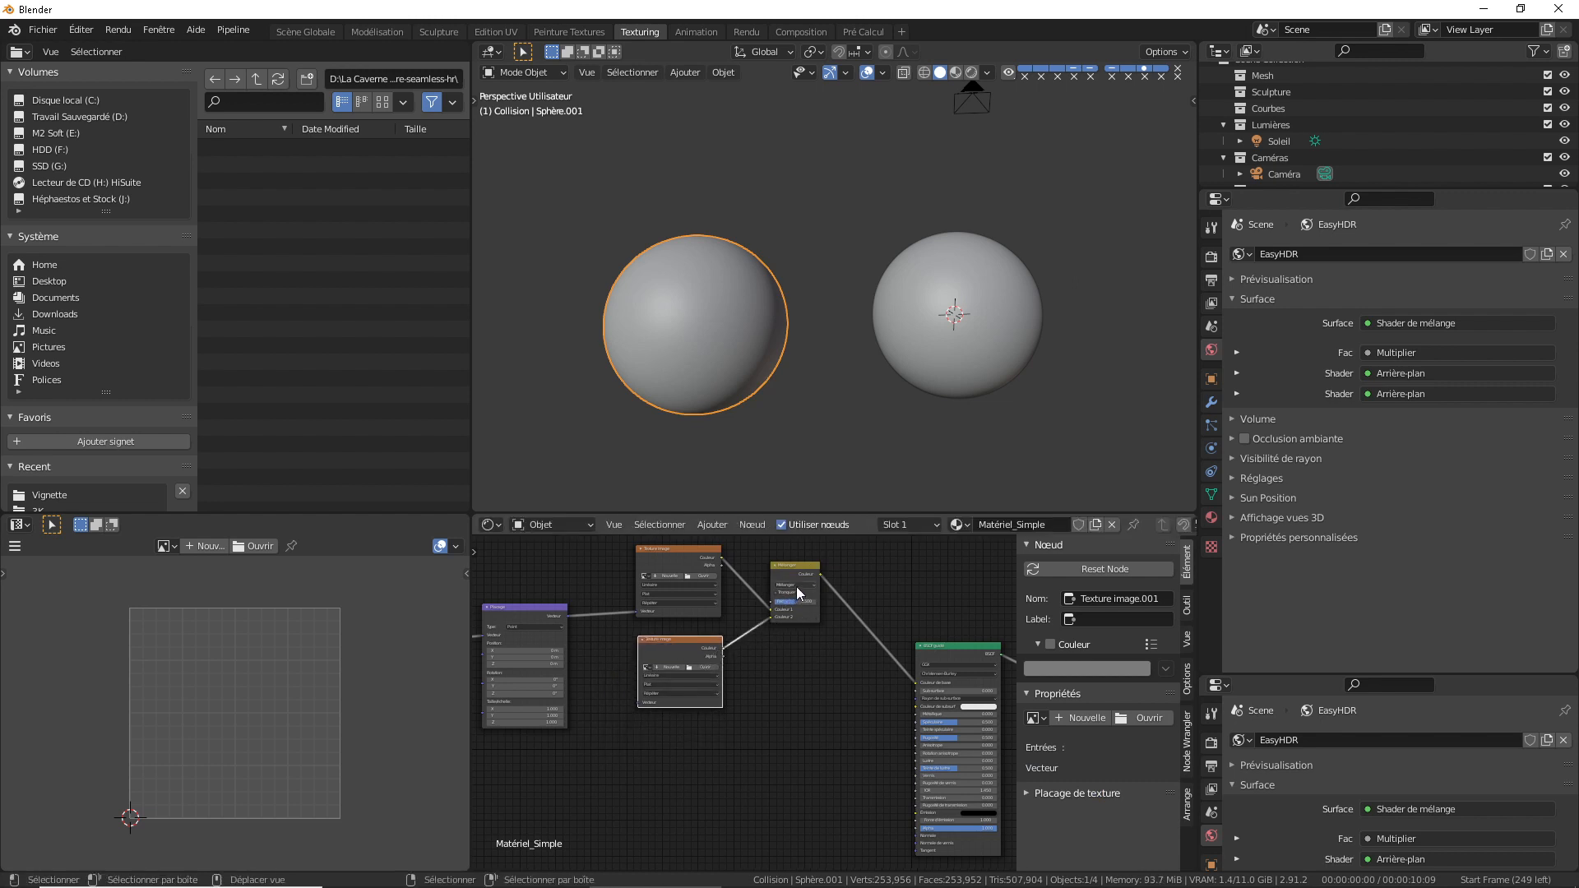
Set the MixRGB node's blend mode to Multiply and adjust its position beside the two Image Texture nodes.
left_click(795, 585)
left_click(797, 608)
middle_click_drag(807, 667, 795, 672)
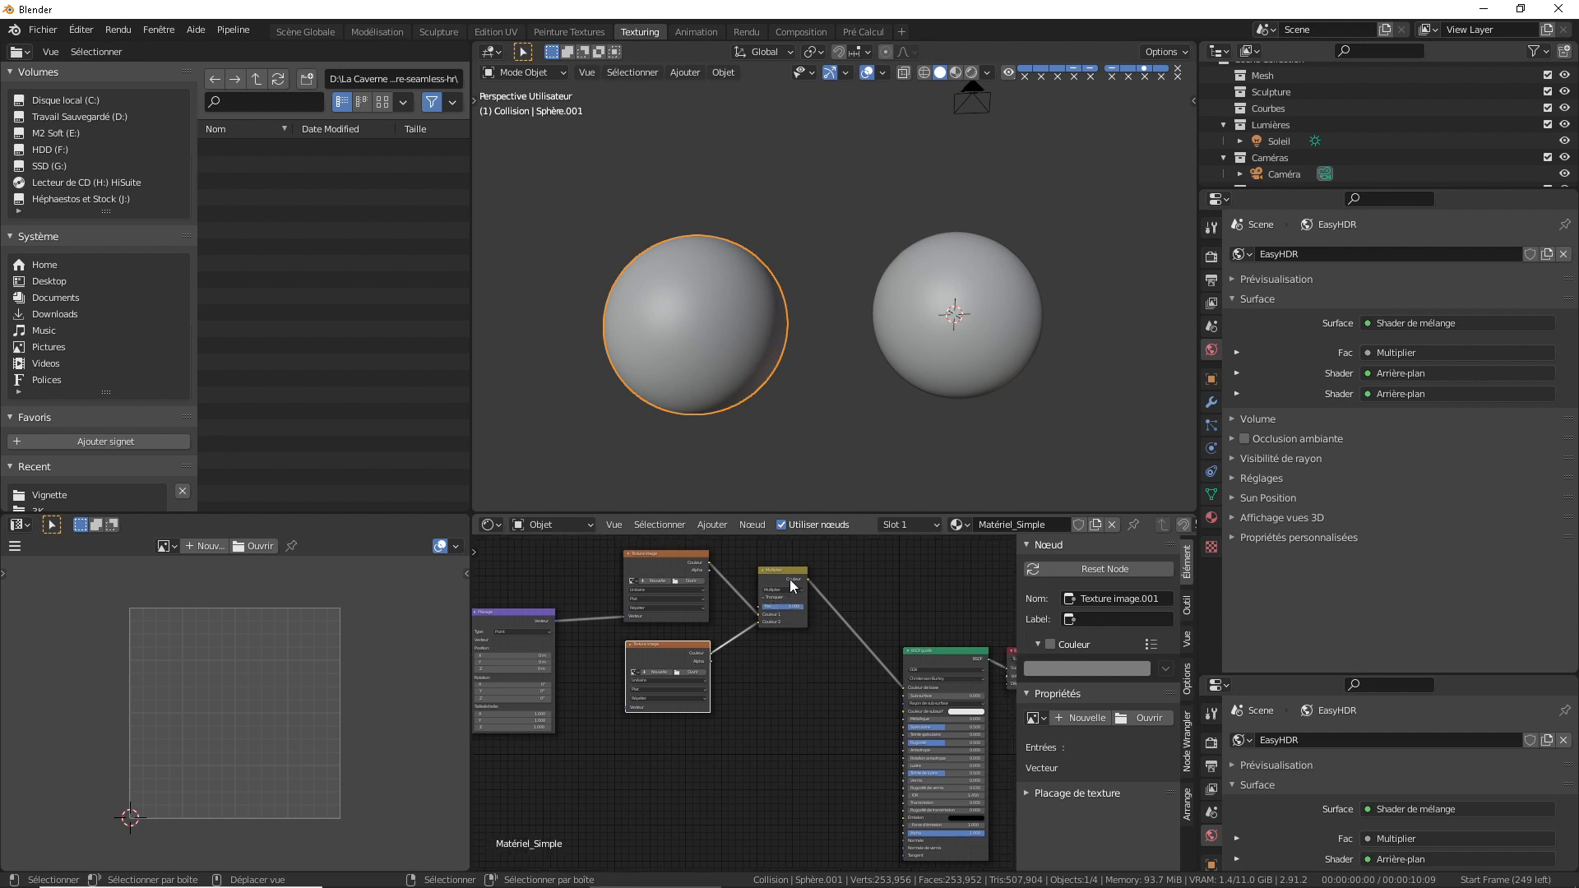
left_click(789, 579)
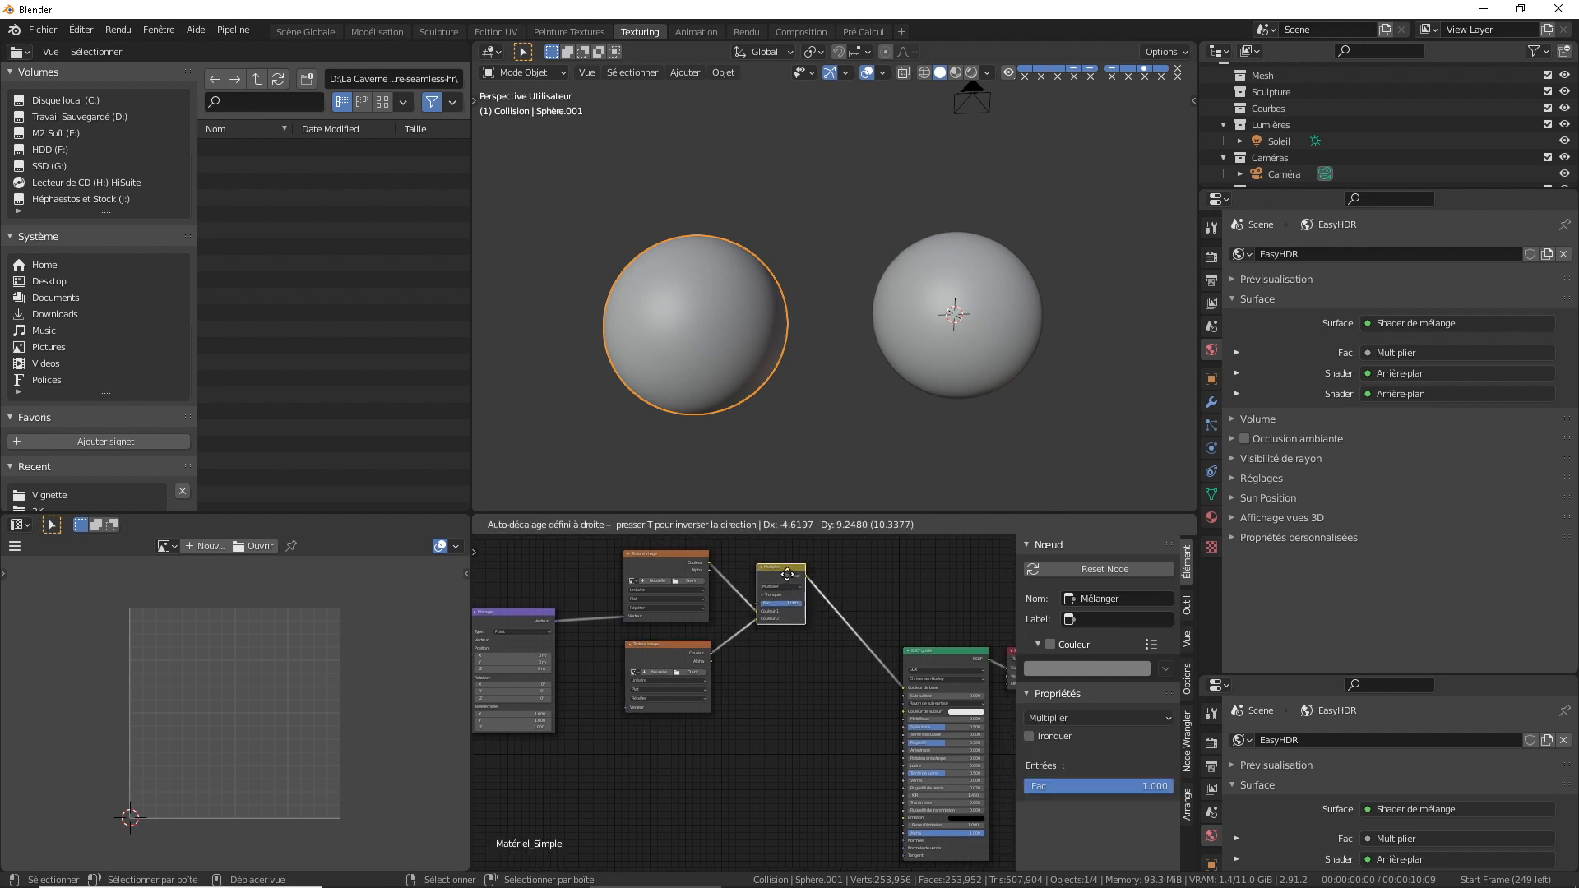
Duplicate the second Image Texture node and place the copy below it.
left_click(671, 647)
key("shift+d")
left_click(689, 756)
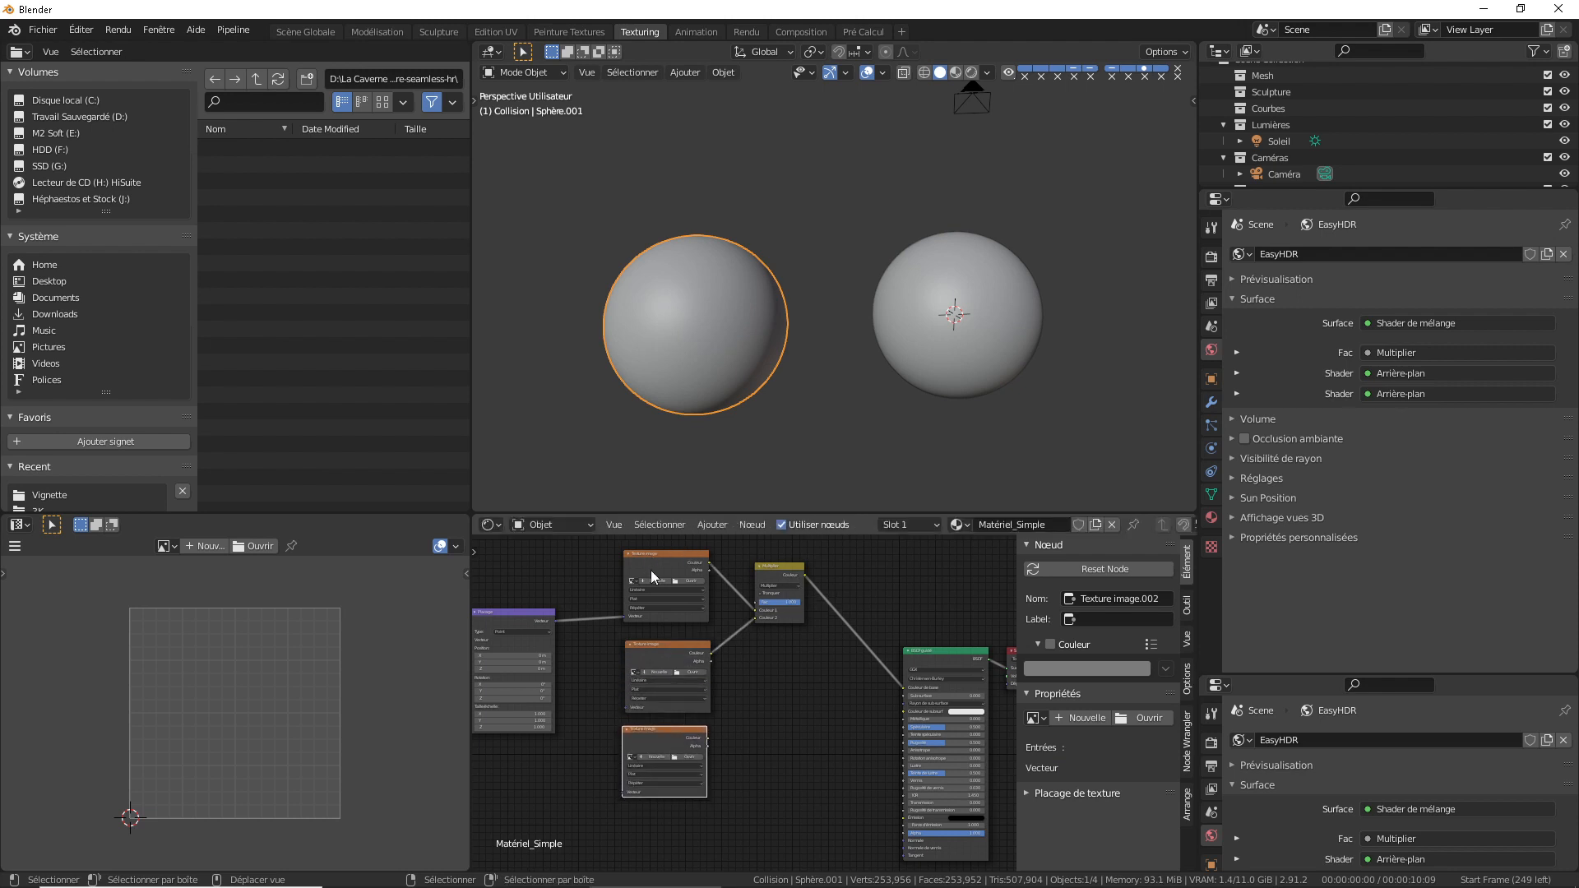
Insert a second MixRGB node in Multiply mode before the Principled BSDF, with the third Image Texture's colour feeding its Color 2 input.
key("shift+a")
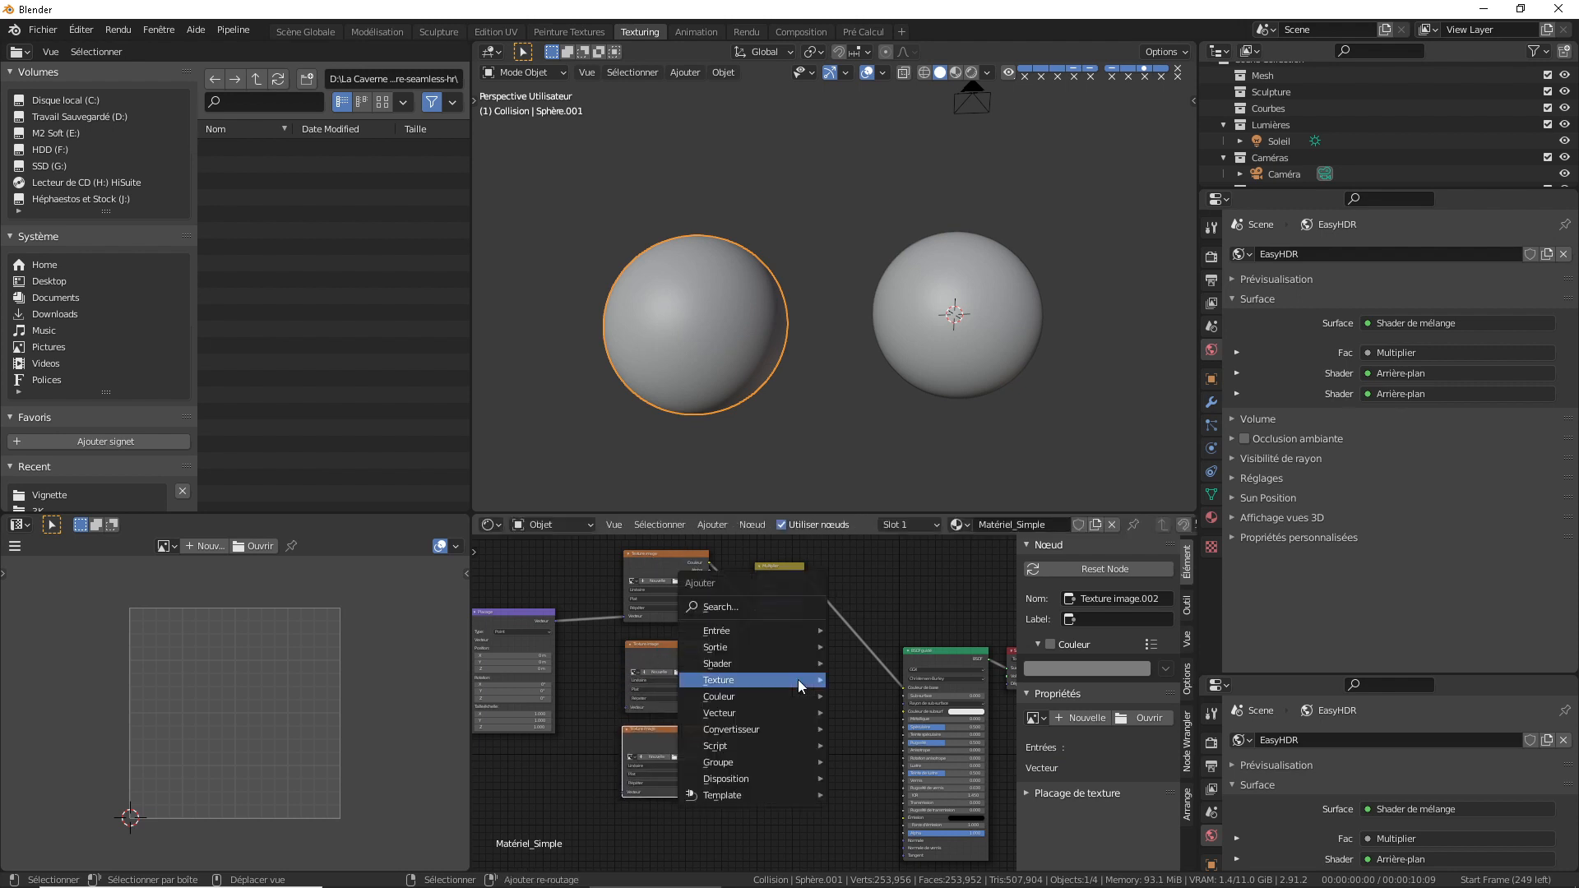
mouse_move(757, 695)
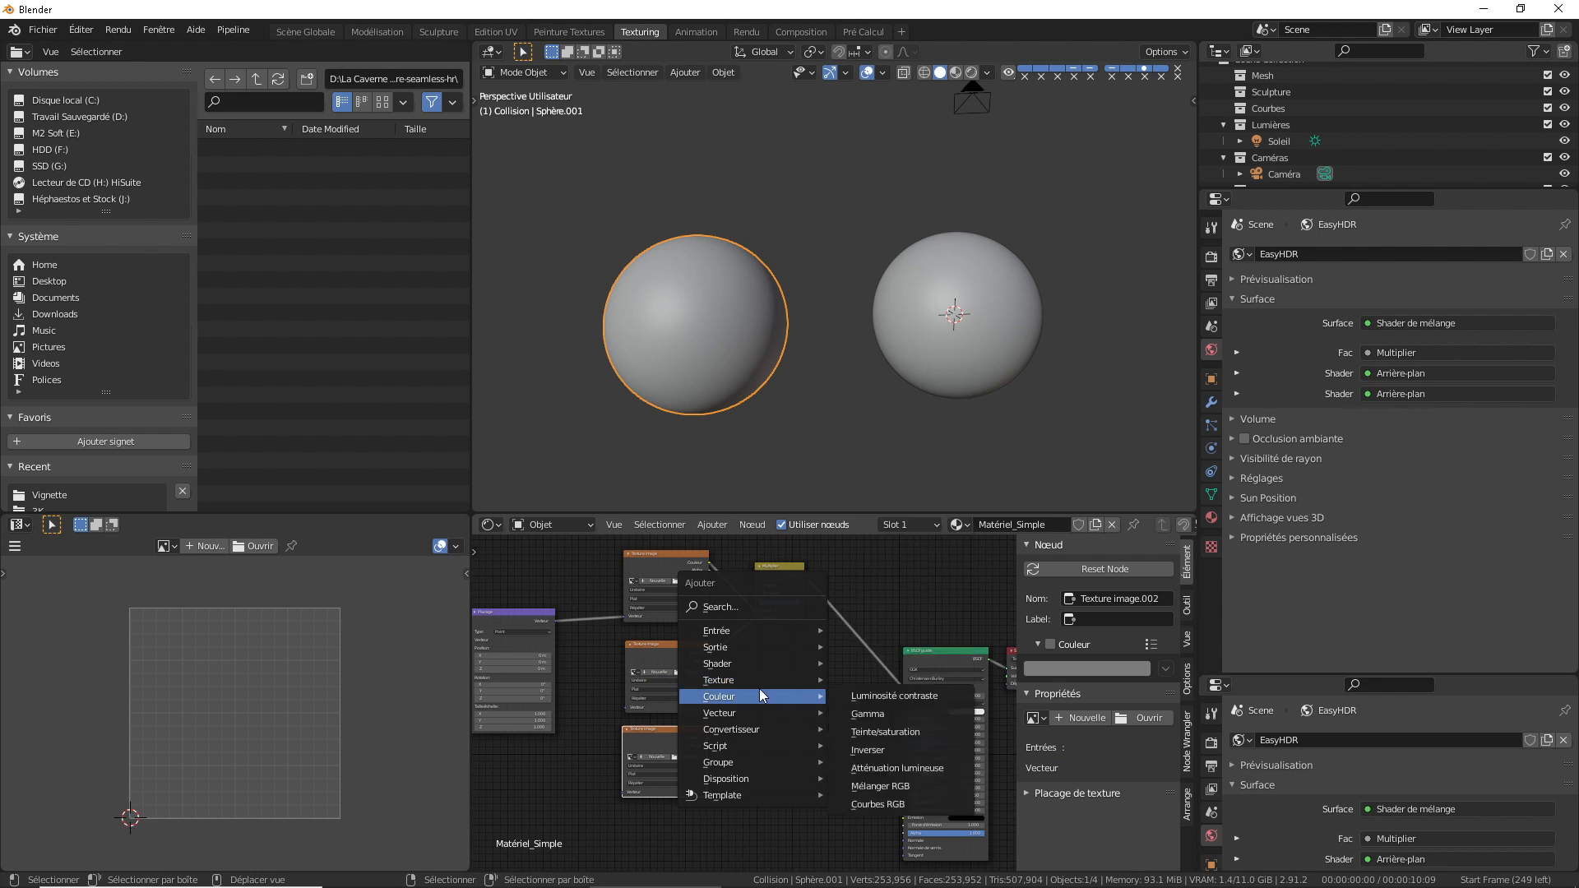
left_click(880, 786)
left_click(867, 621)
mouse_move(704, 740)
left_mouse_down()
mouse_move(842, 649)
mouse_move(708, 738)
left_mouse_up()
left_click(861, 637)
left_click_drag(859, 629, 888, 630)
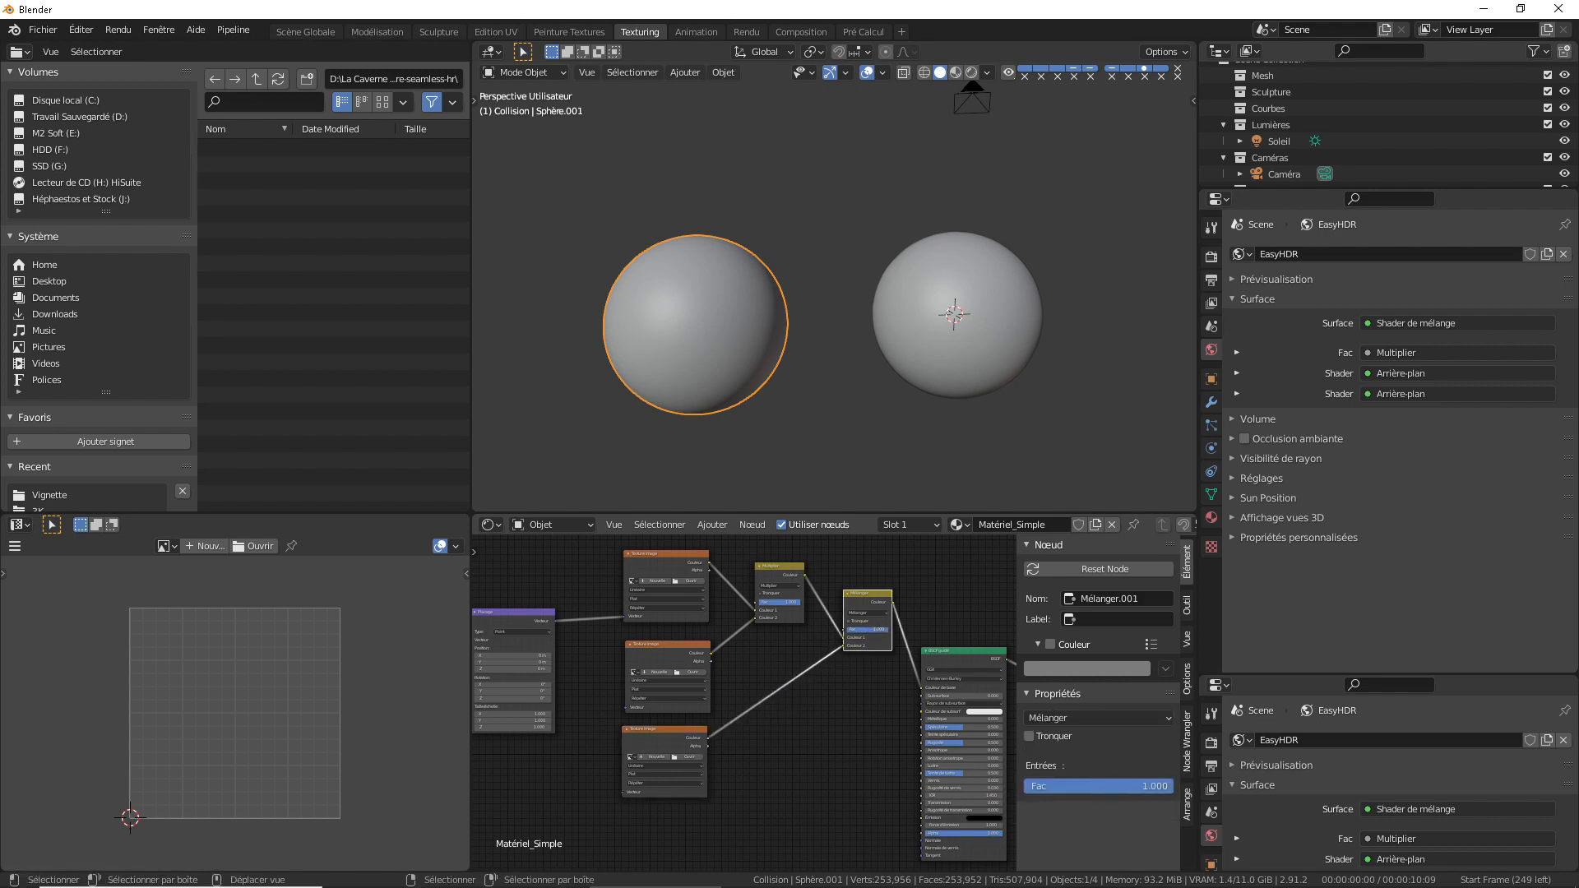
left_click(867, 637)
Duplicate the third Image Texture node and place the copy below it.
scroll(761, 658, "down", 2)
middle_click_drag(752, 638, 710, 720)
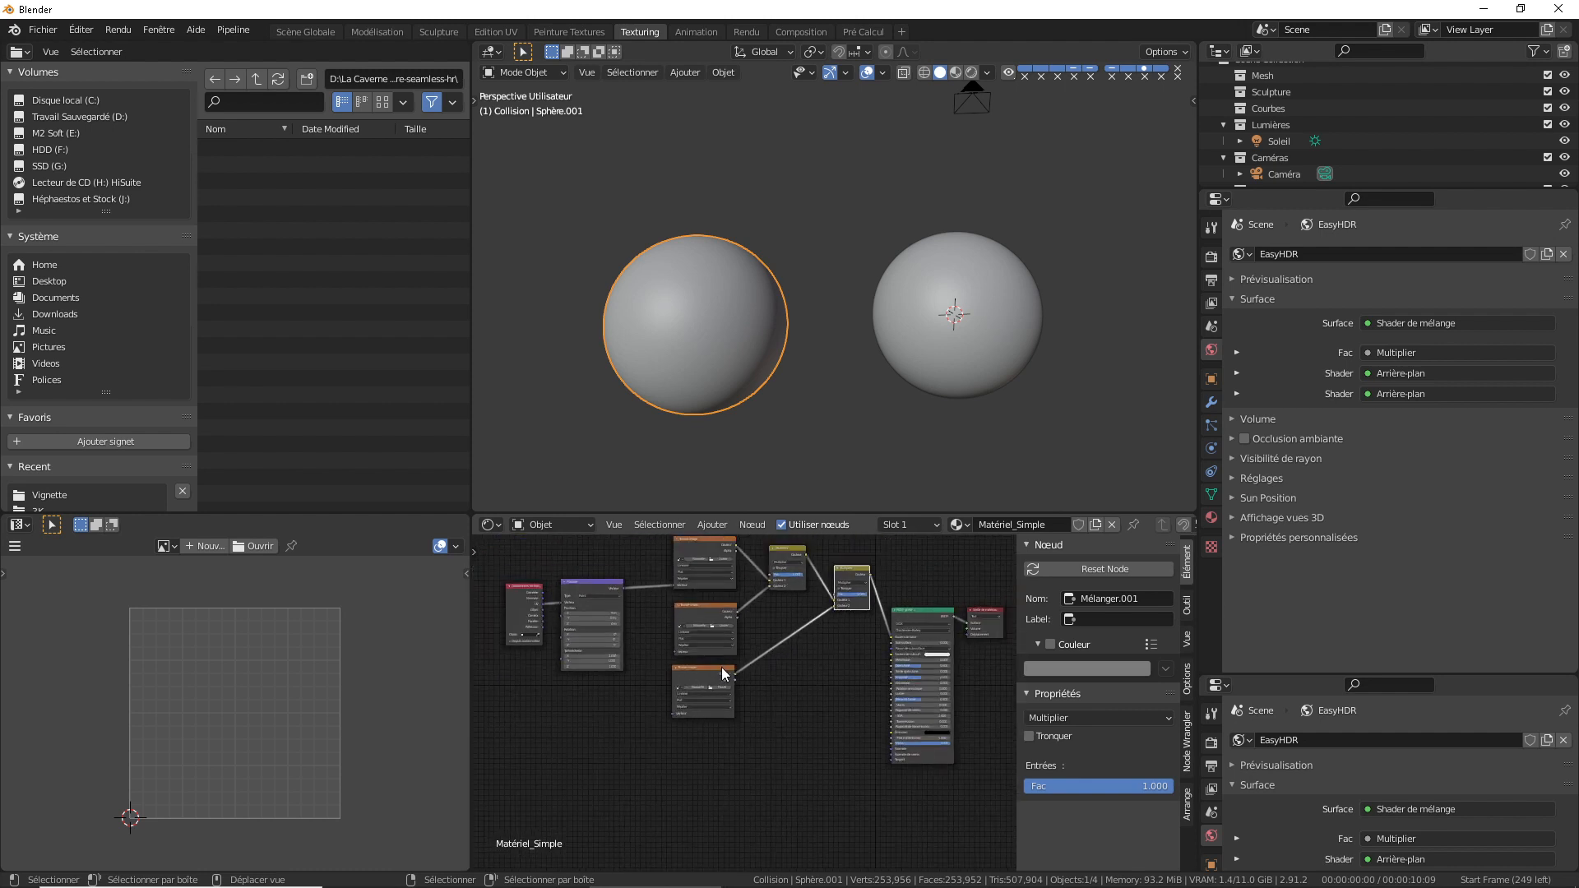
left_click(723, 679)
key("shift+d")
left_click(719, 744)
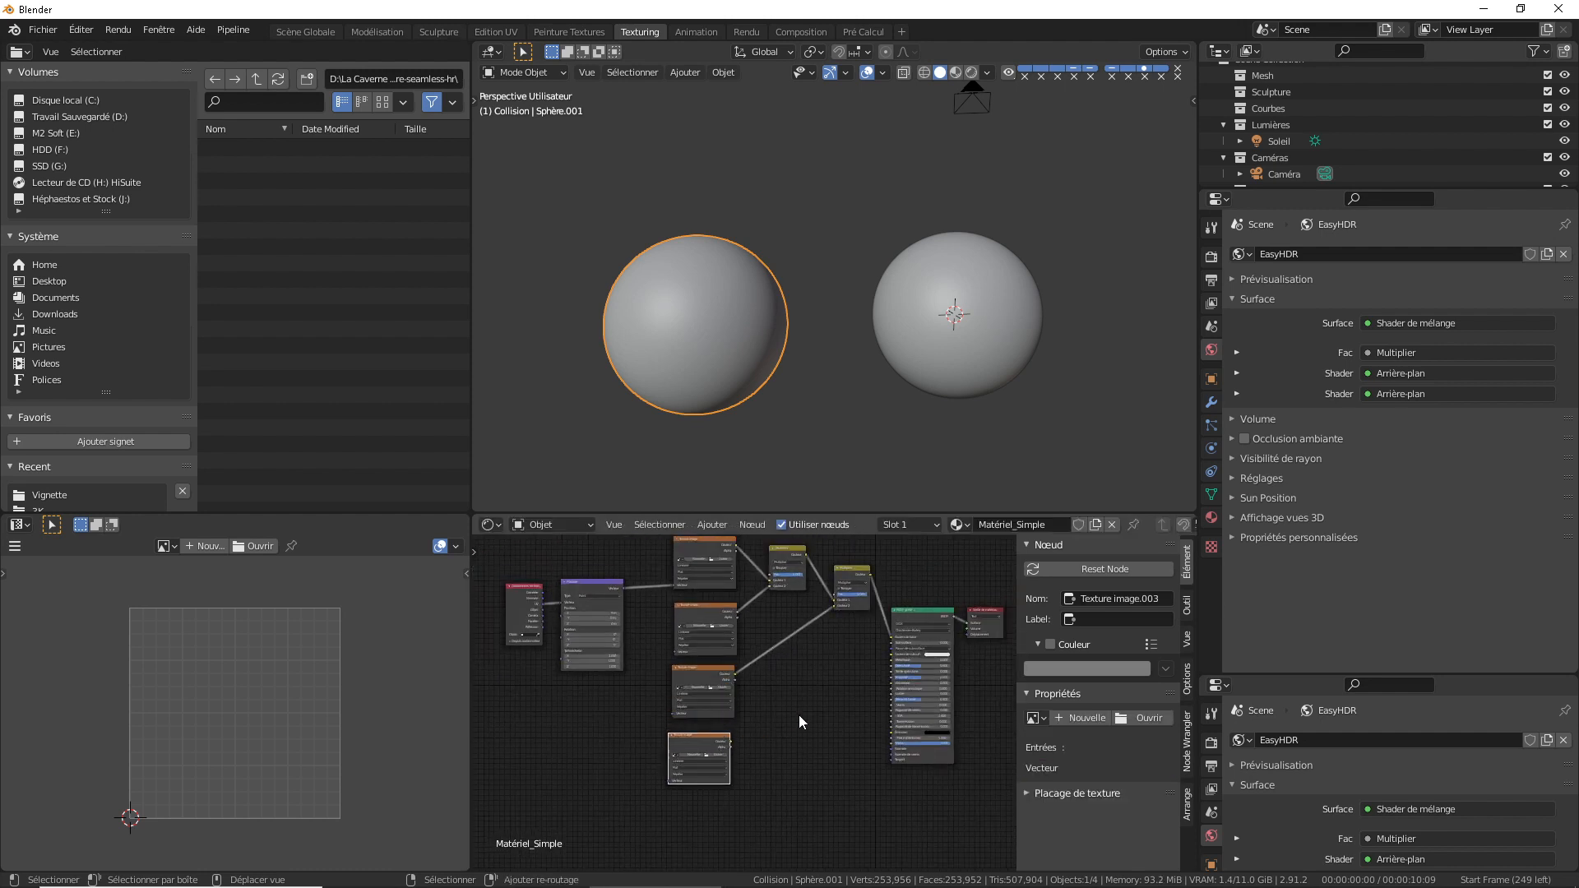
Add a Fresnel node, connecting the fourth Image Texture's colour to its IOR input and its output to the Principled BSDF's specular input.
key("shift+a")
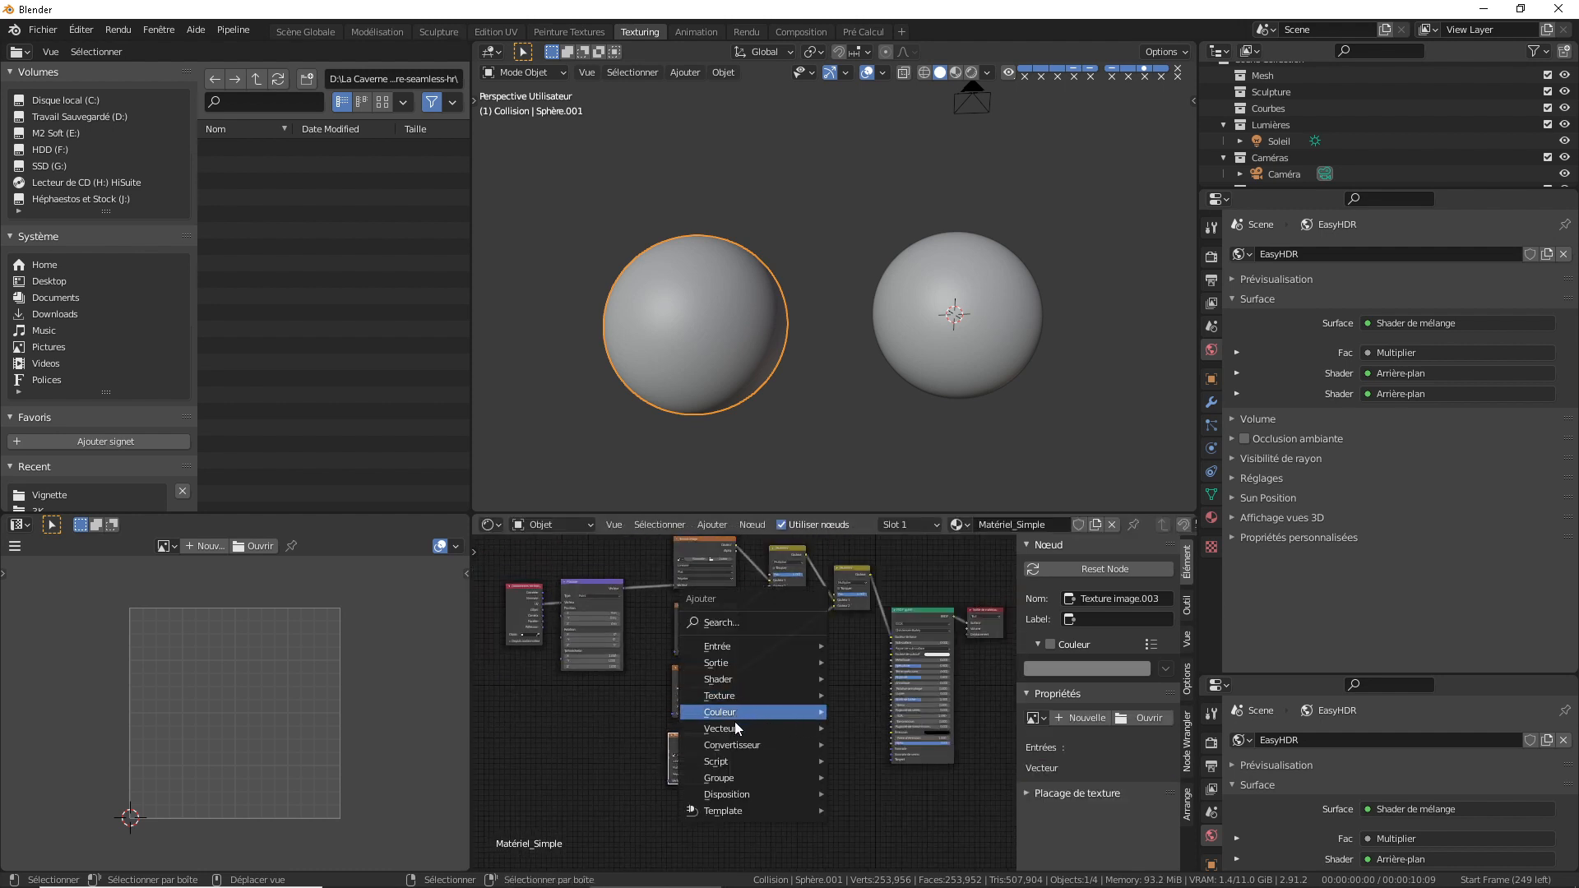
mouse_move(732, 731)
mouse_move(729, 643)
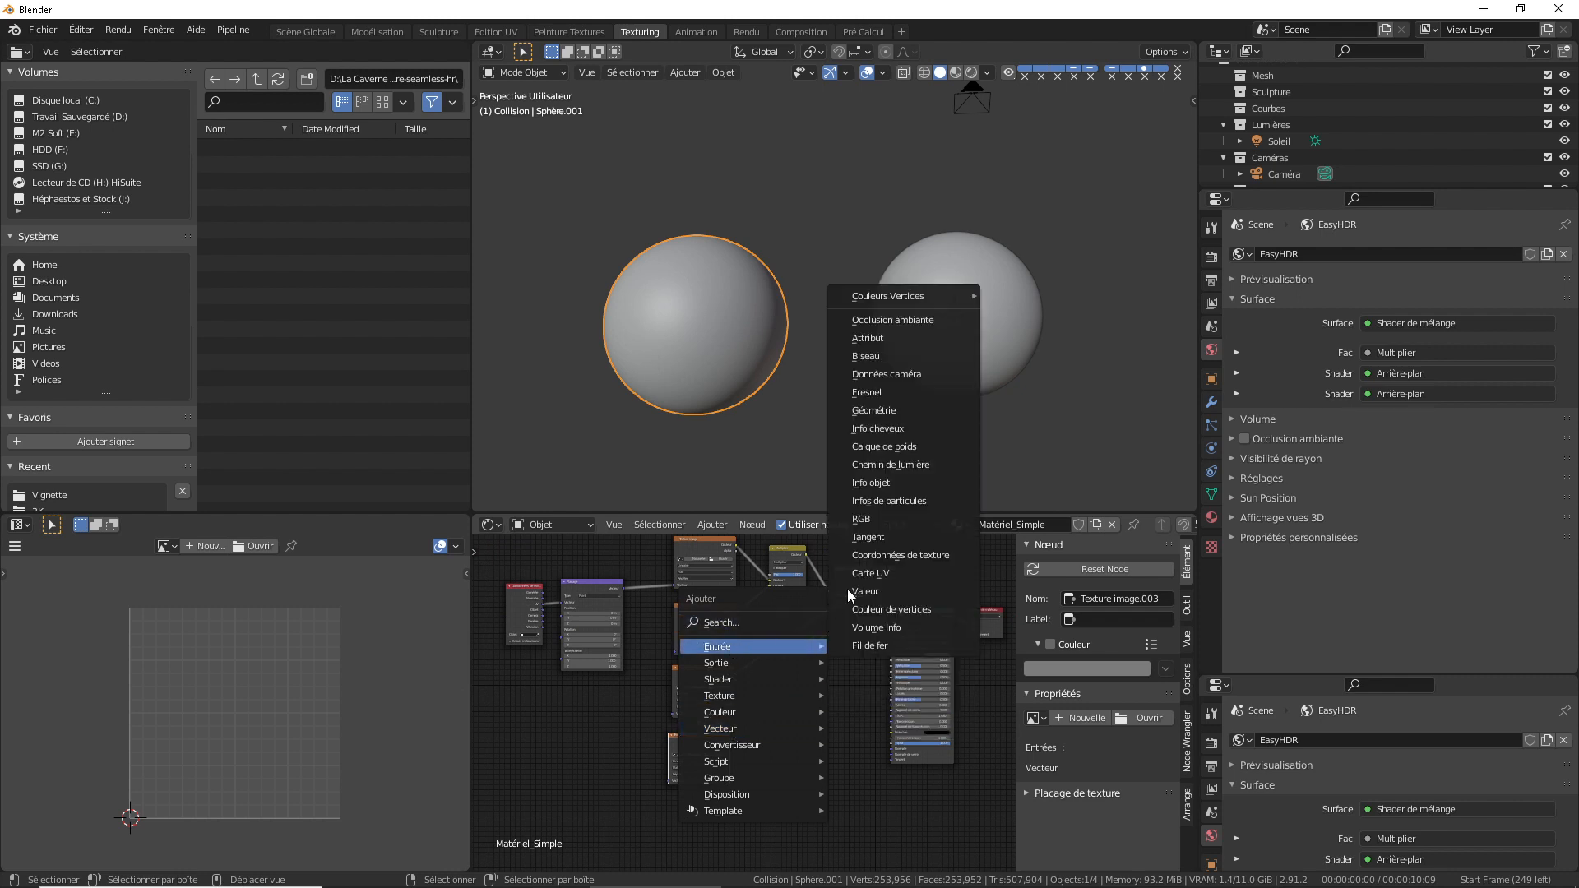
left_click(866, 393)
left_click(817, 683)
scroll(792, 698, "up", 3)
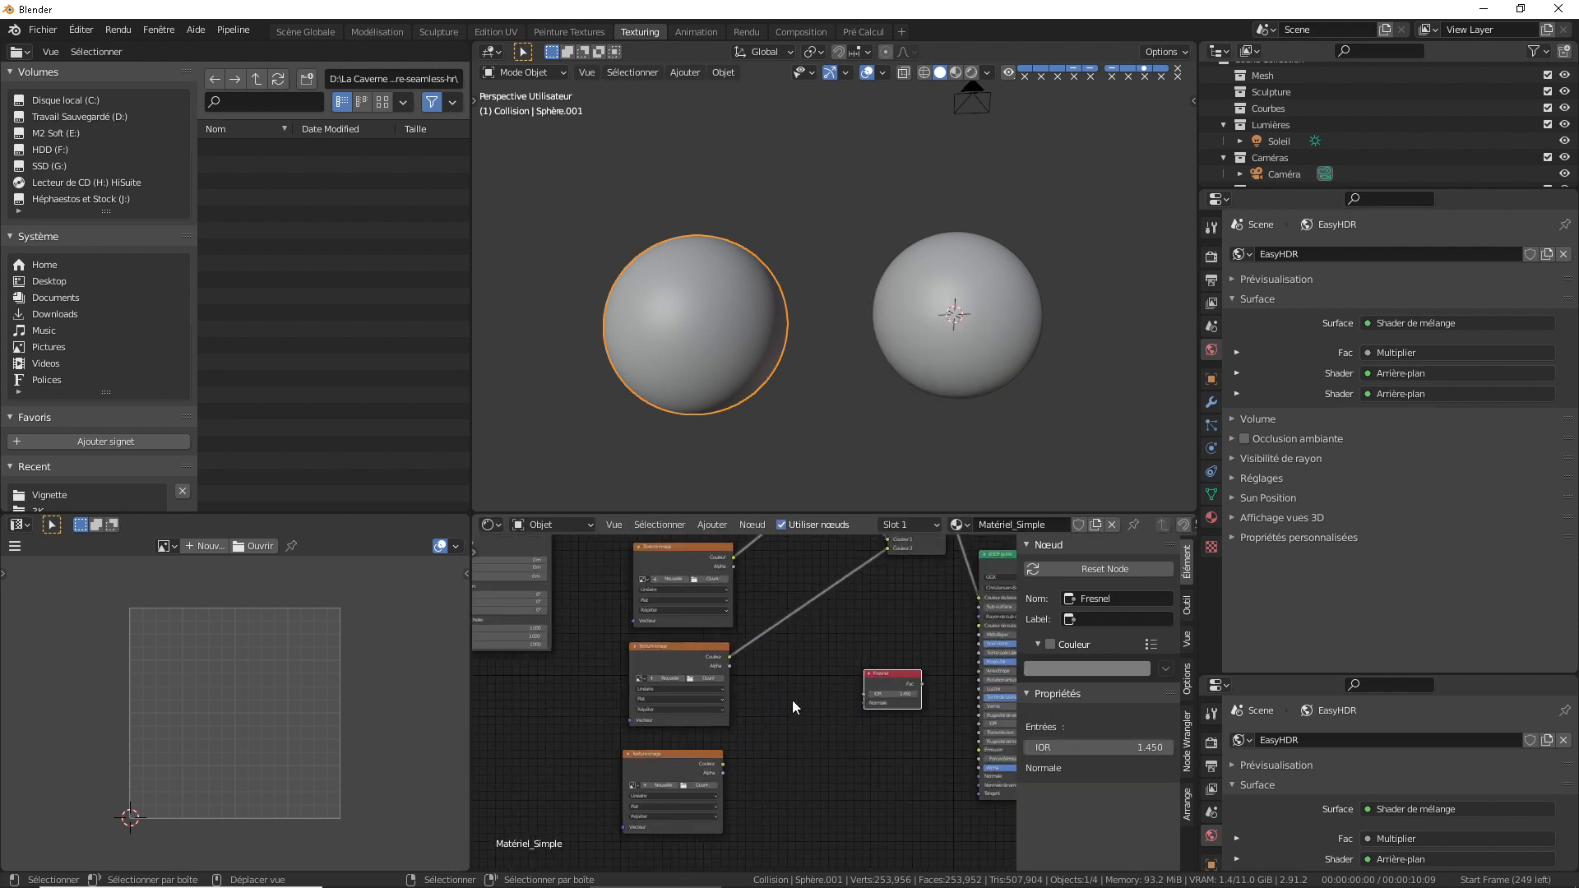
left_click_drag(723, 768, 874, 693)
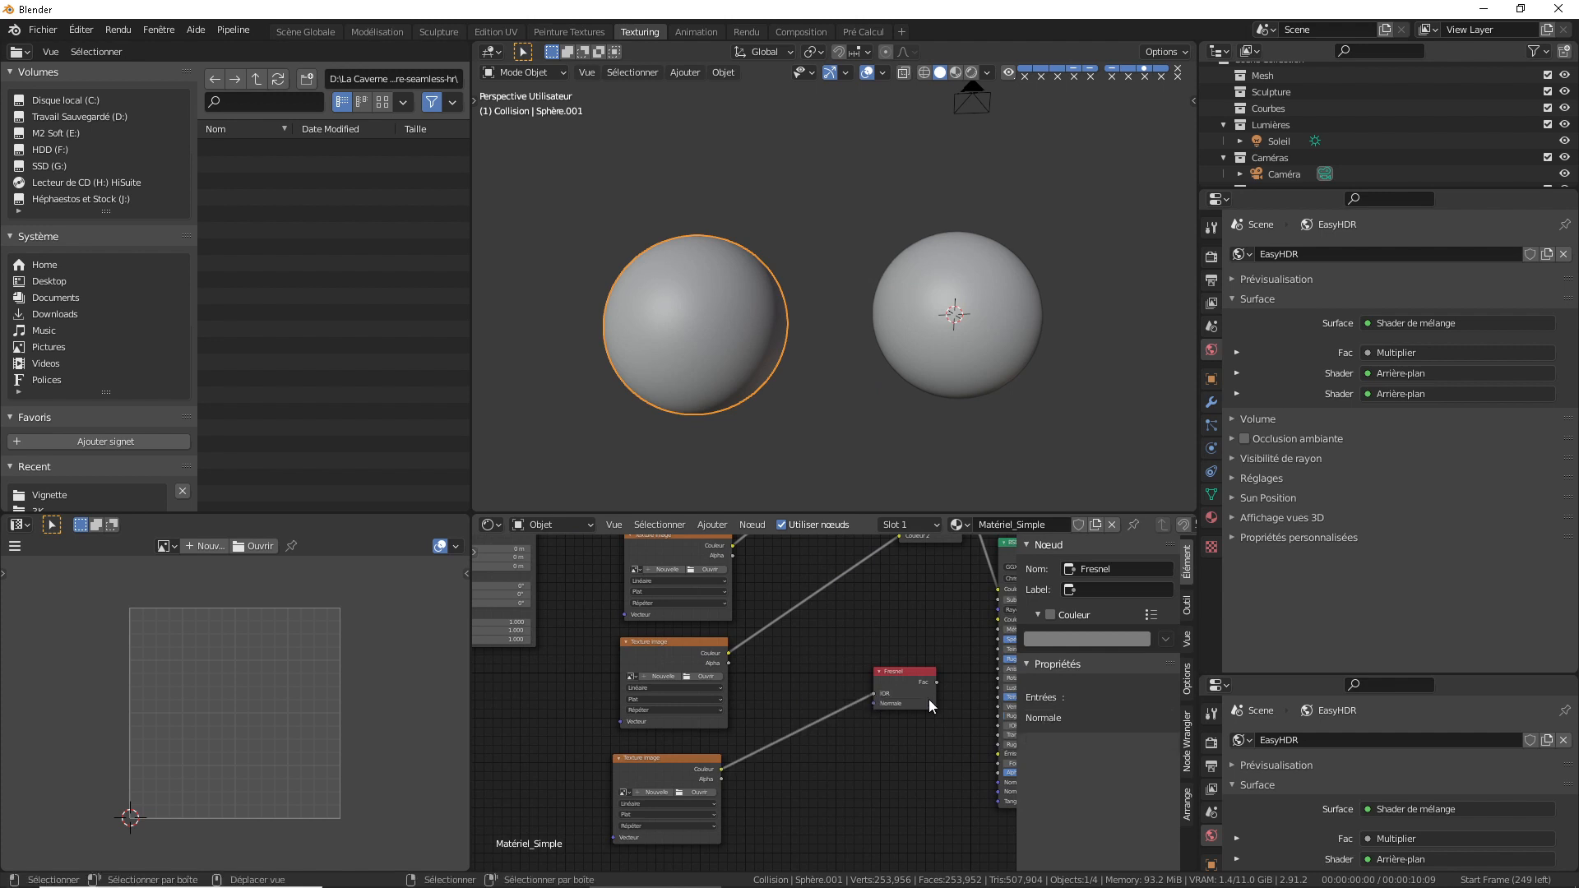
middle_click_drag(929, 699, 806, 713)
left_click_drag(827, 704, 893, 663)
Duplicate the fourth Image Texture below it, connect the copy's colour to the Principled BSDF's roughness, and raise the Fresnel node clear of the link.
scroll(822, 675, "down", 3)
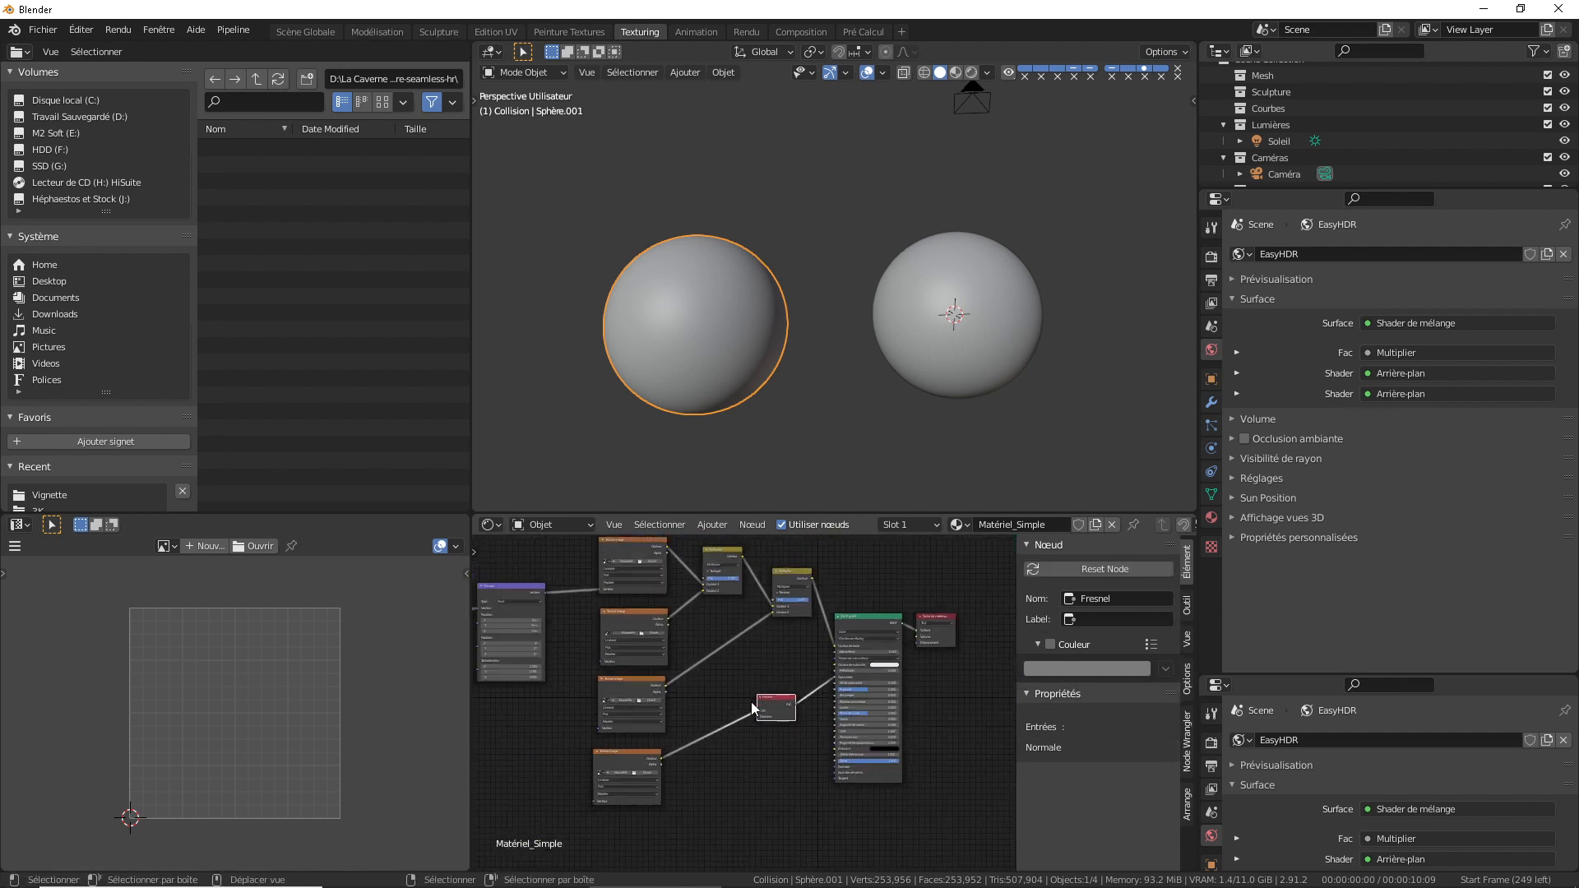
middle_click_drag(726, 725, 743, 691)
left_click(682, 682)
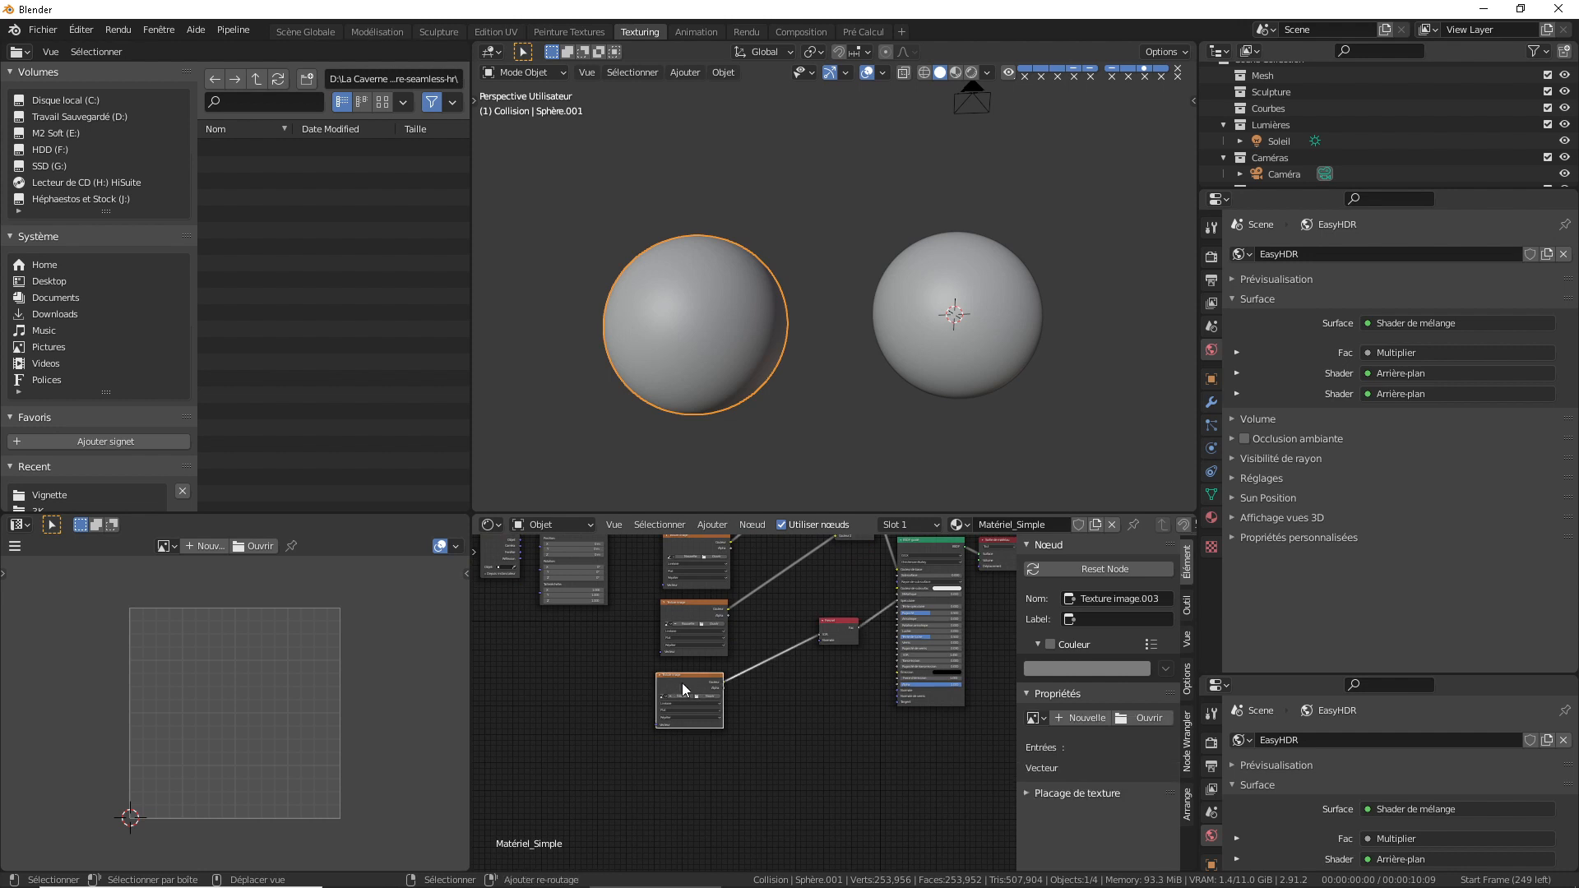
key("shift+d")
left_click(743, 766)
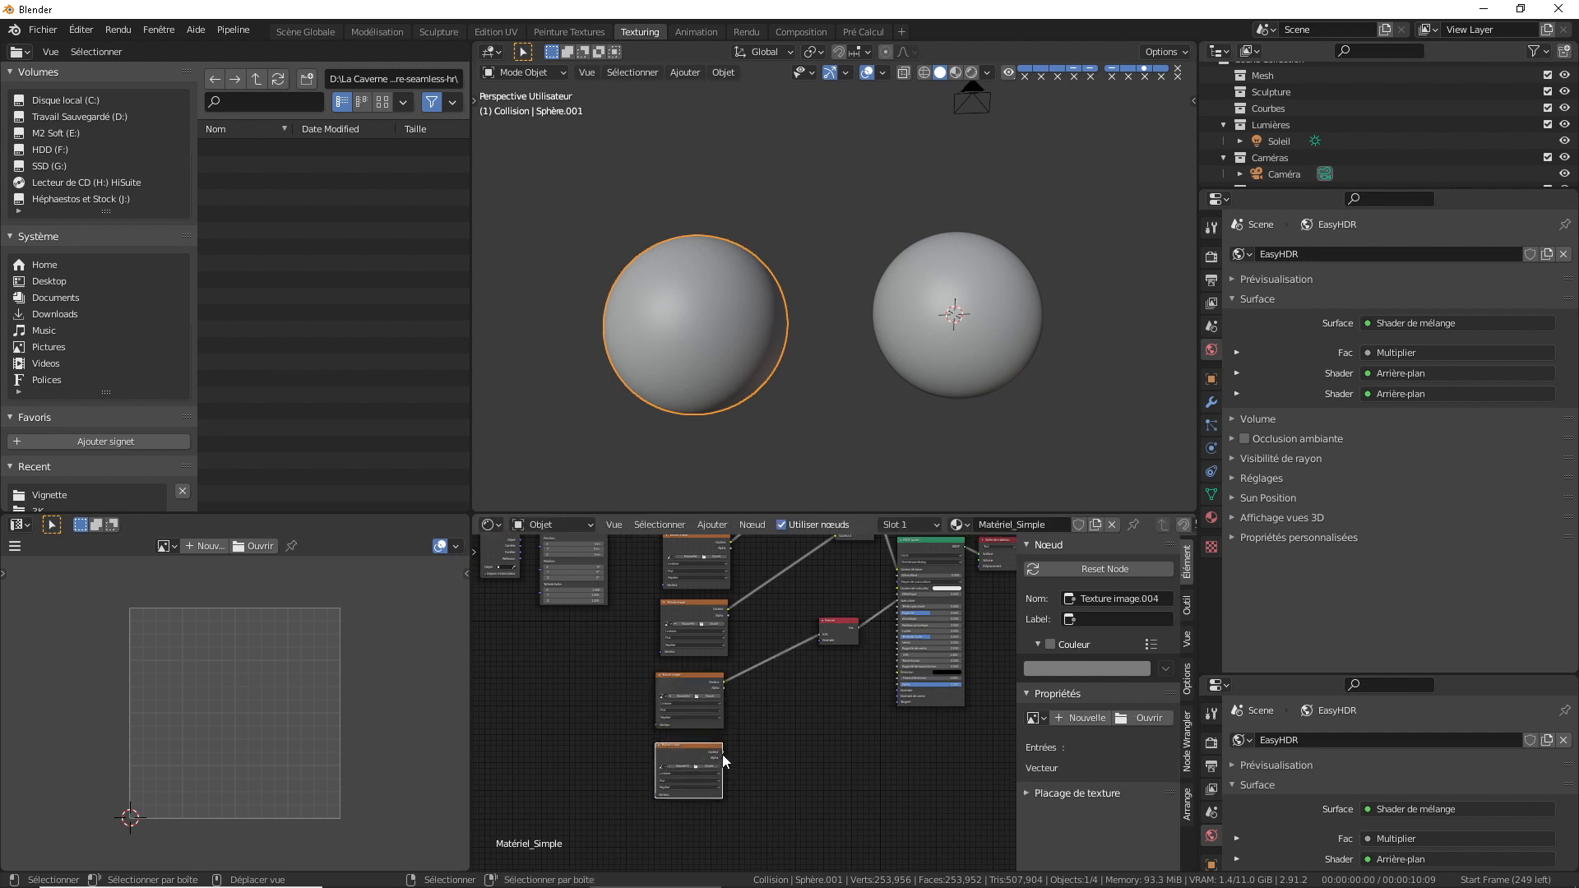
scroll(724, 753, "up", 2)
left_click_drag(708, 776, 987, 559)
middle_click_drag(909, 584, 812, 619)
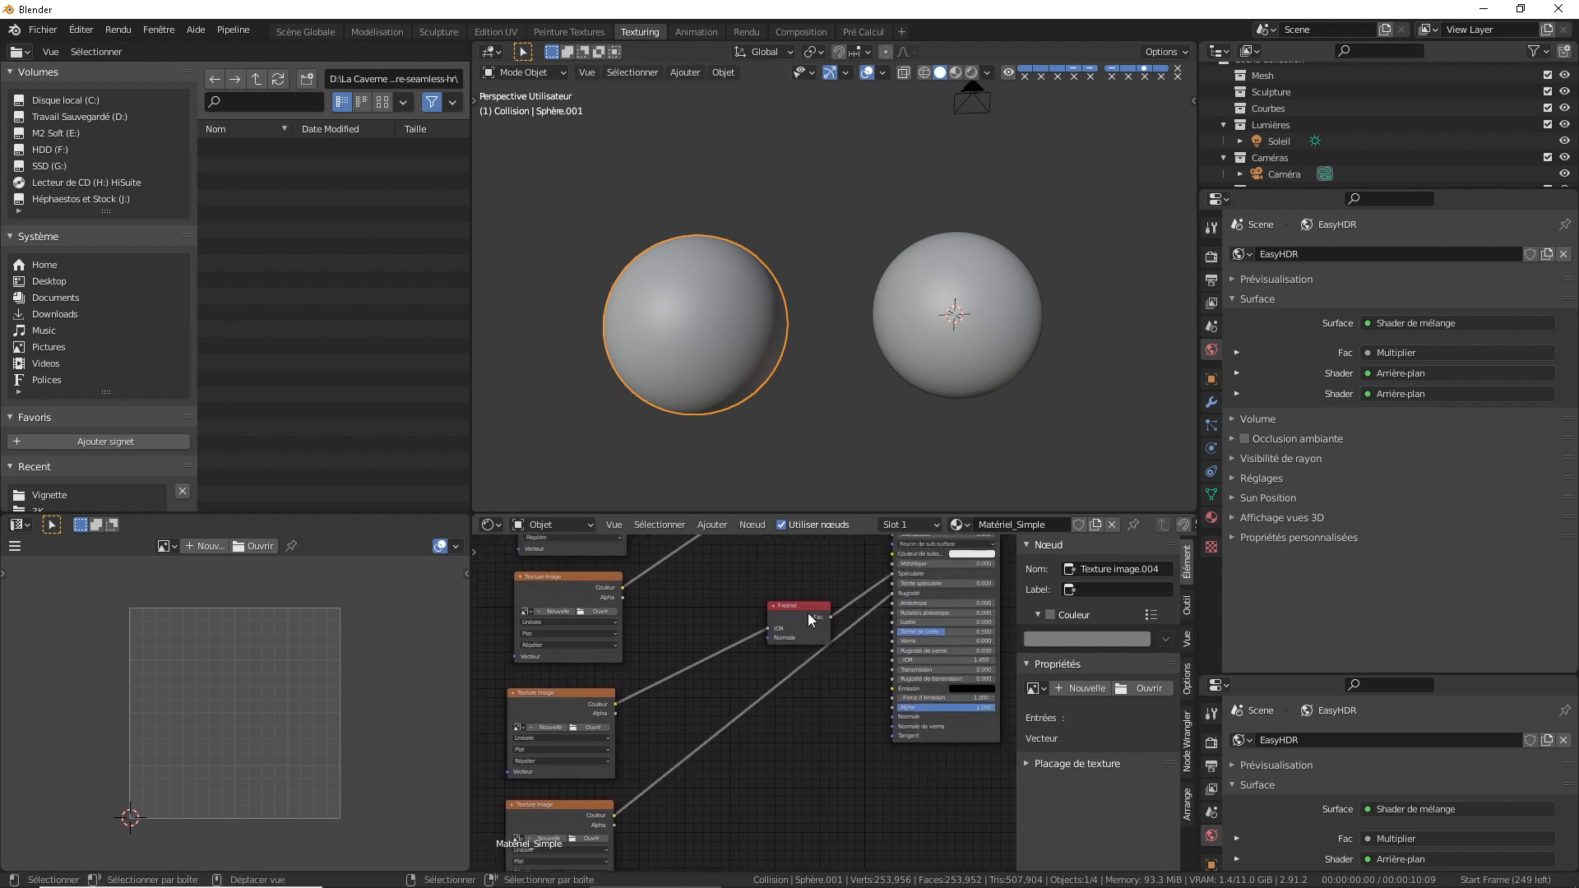
left_click_drag(811, 618, 794, 573)
scroll(767, 671, "down", 3)
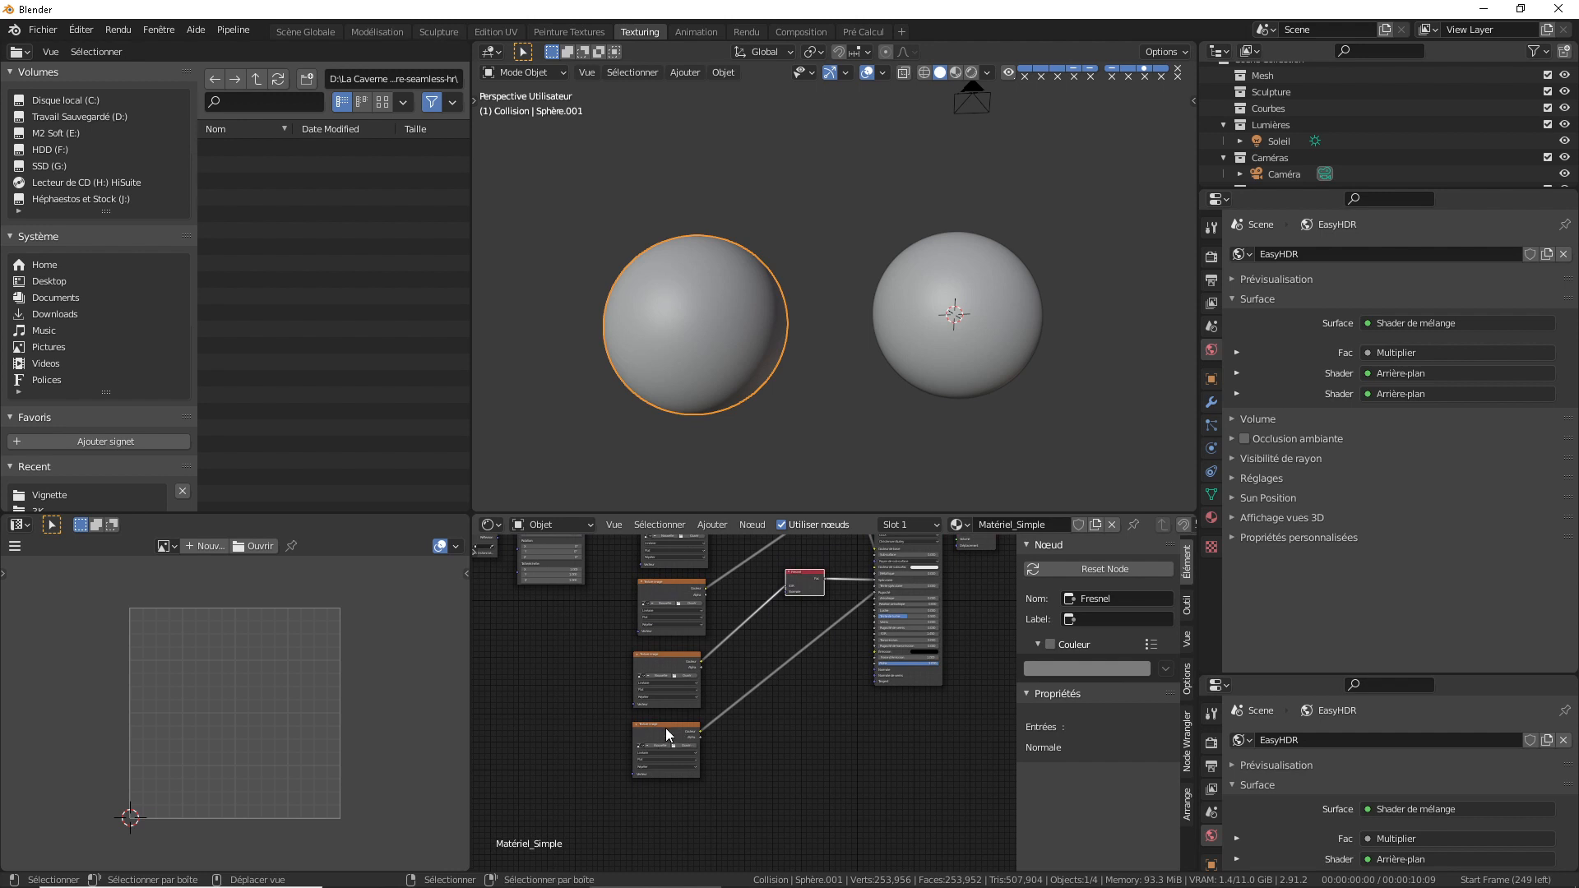
Duplicate the fifth Image Texture node and place the copy below it.
left_click(666, 732)
key("shift+d")
left_click(722, 805)
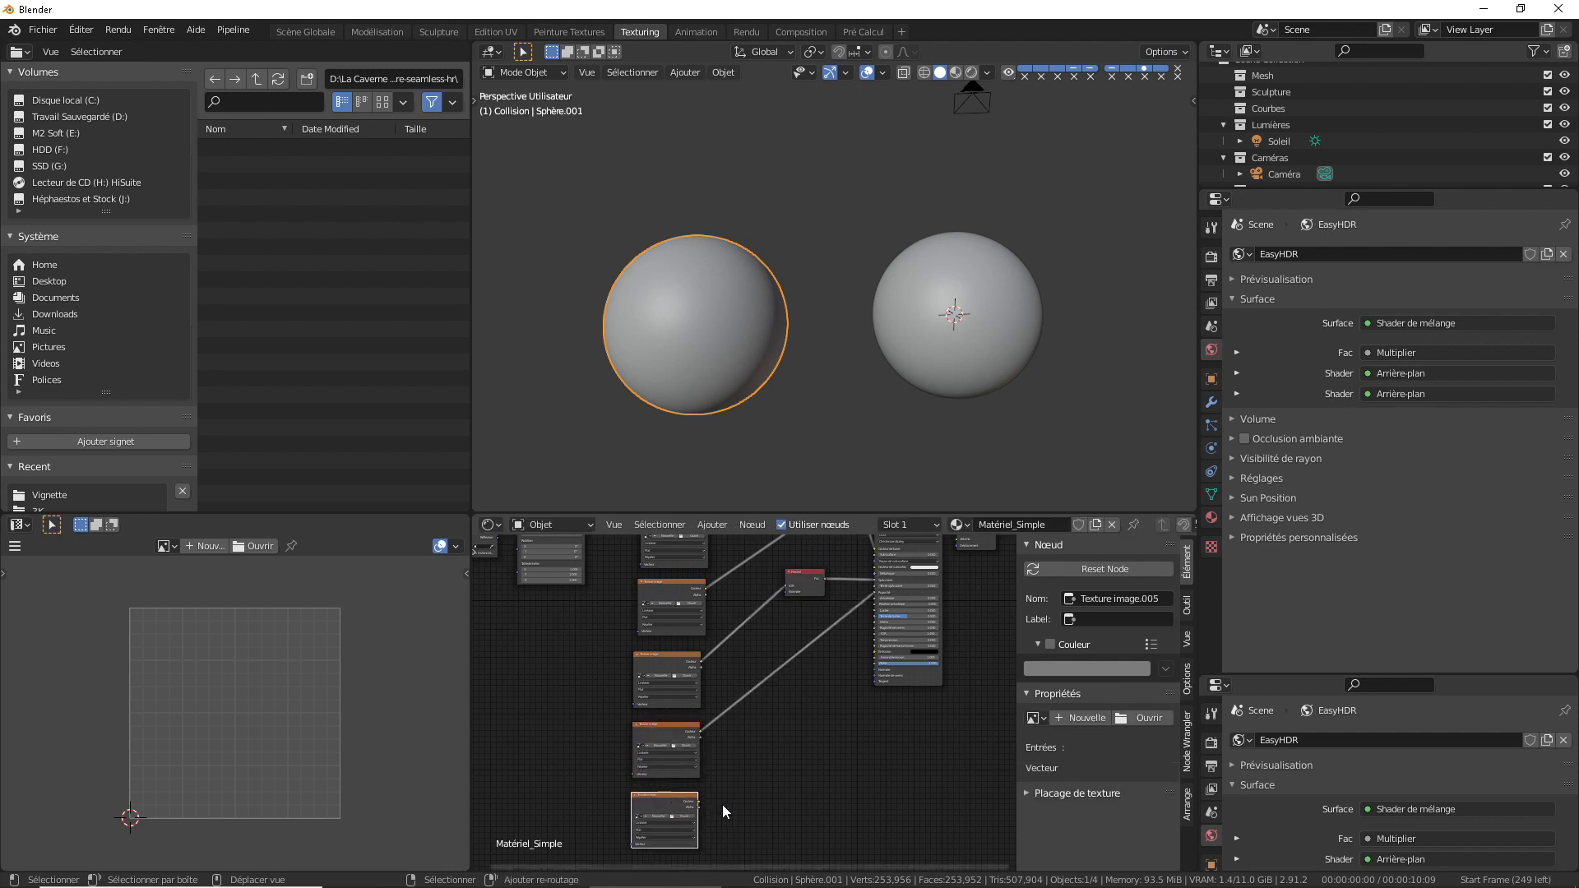
Add a Bump node and connect the sixth Image Texture's colour output to its height input.
scroll(744, 699, "up", 2)
scroll(742, 703, "up", 1)
key("shift+a")
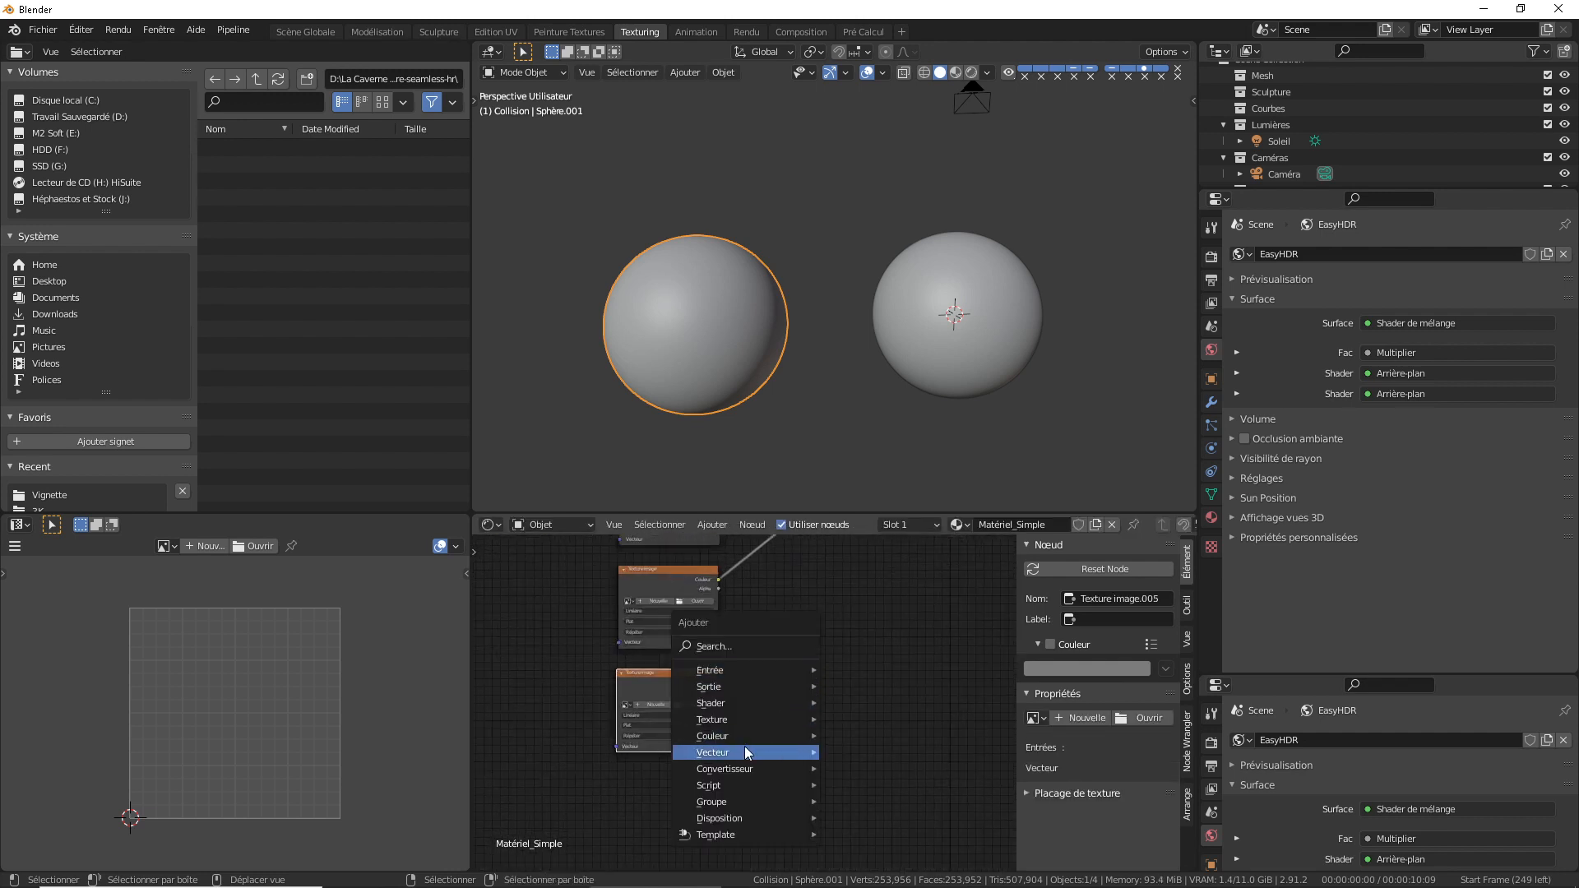
mouse_move(745, 752)
left_click(871, 630)
left_click(874, 633)
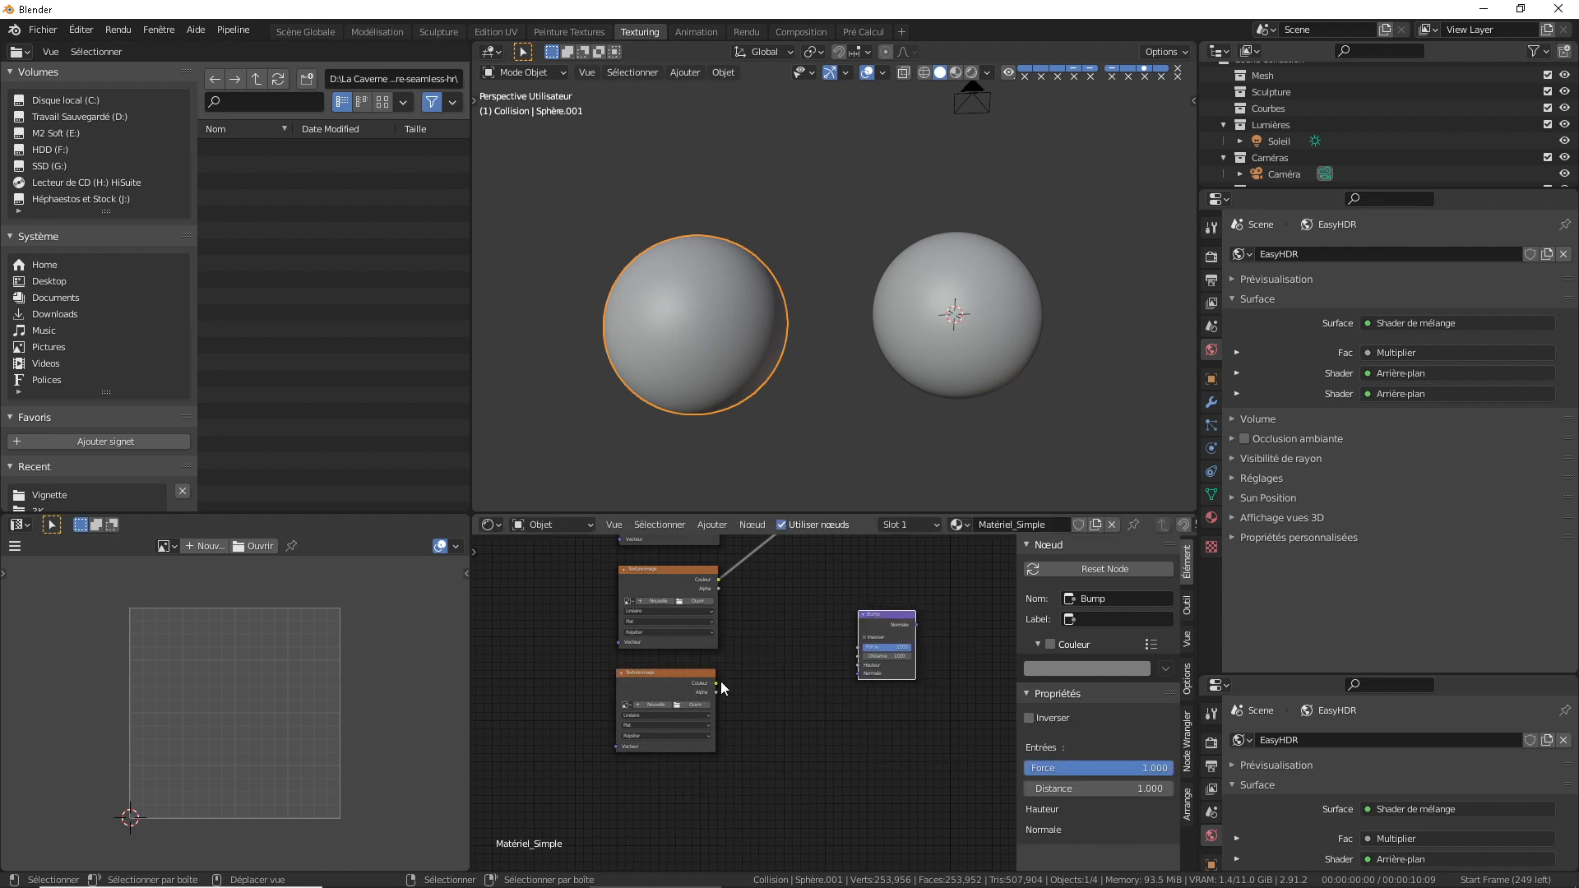
left_click_drag(721, 682, 858, 665)
Connect the Bump node's output to the Principled BSDF's normal input and shift the Principled BSDF slightly aside.
middle_click_drag(959, 601, 717, 702)
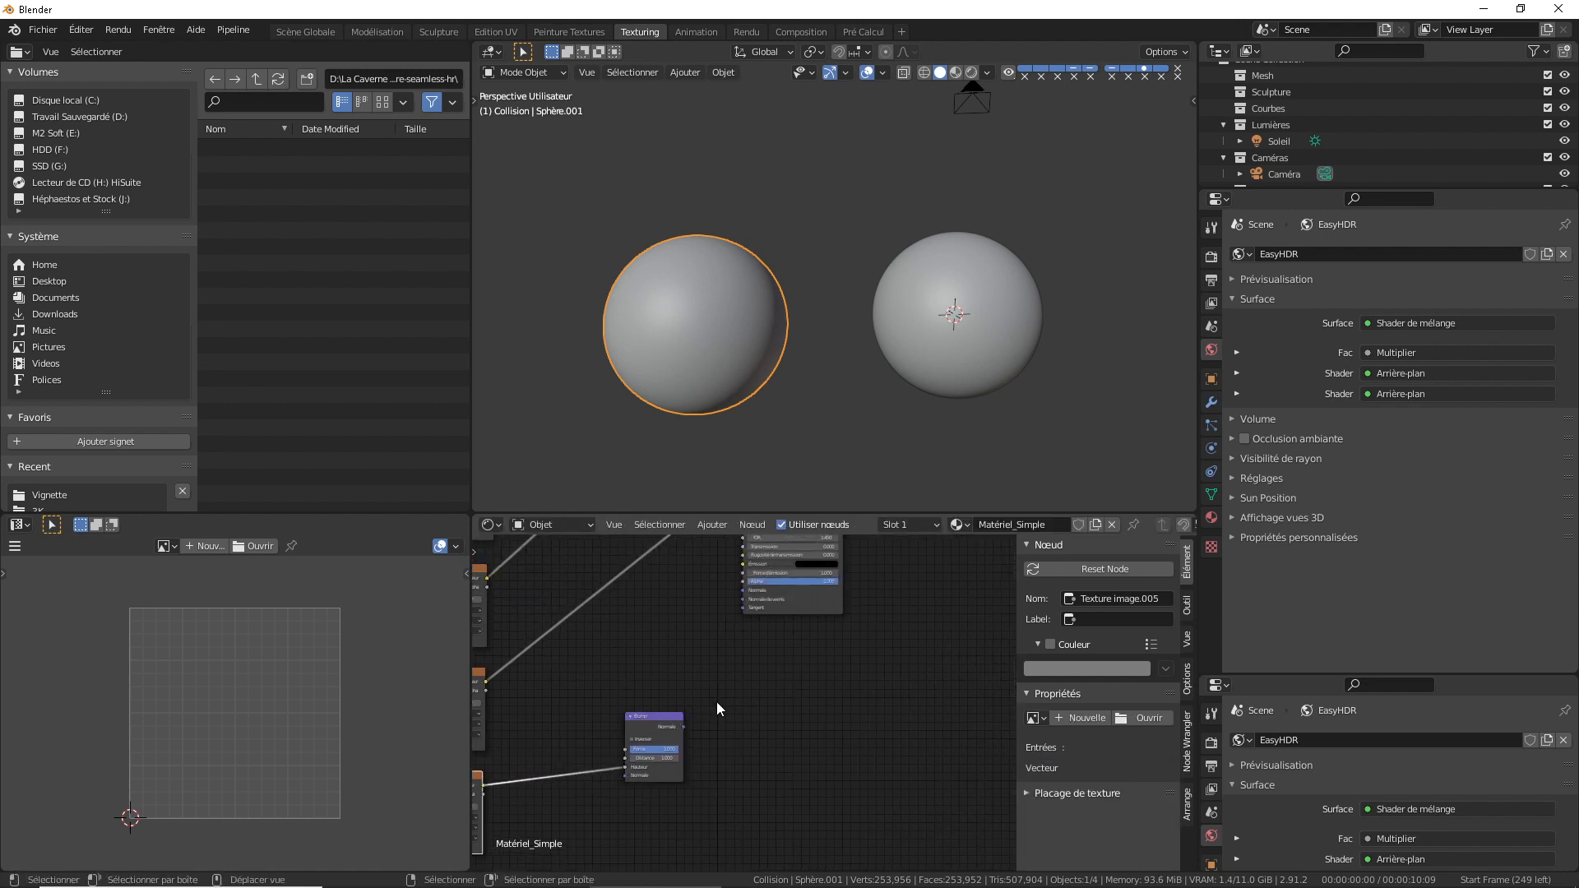
scroll(718, 702, "down", 1)
left_click_drag(692, 725, 748, 609)
middle_click_drag(843, 619, 839, 645)
left_click_drag(760, 600, 807, 613)
Add a Normal Map node below the Bump node.
scroll(753, 656, "down", 1)
middle_click_drag(765, 661, 843, 529)
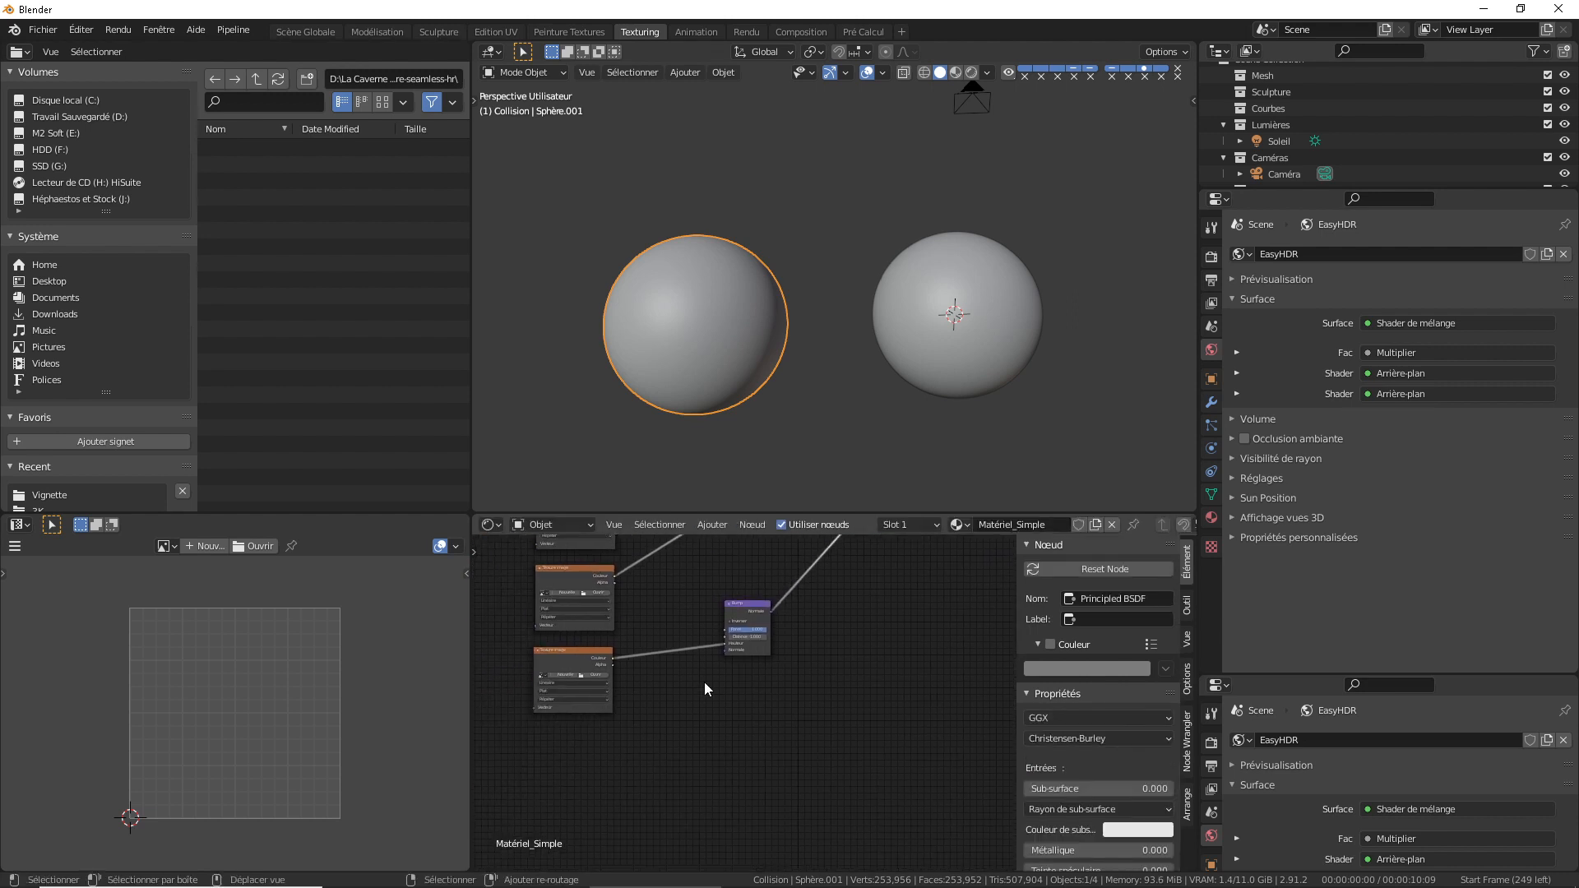
key("shift+a")
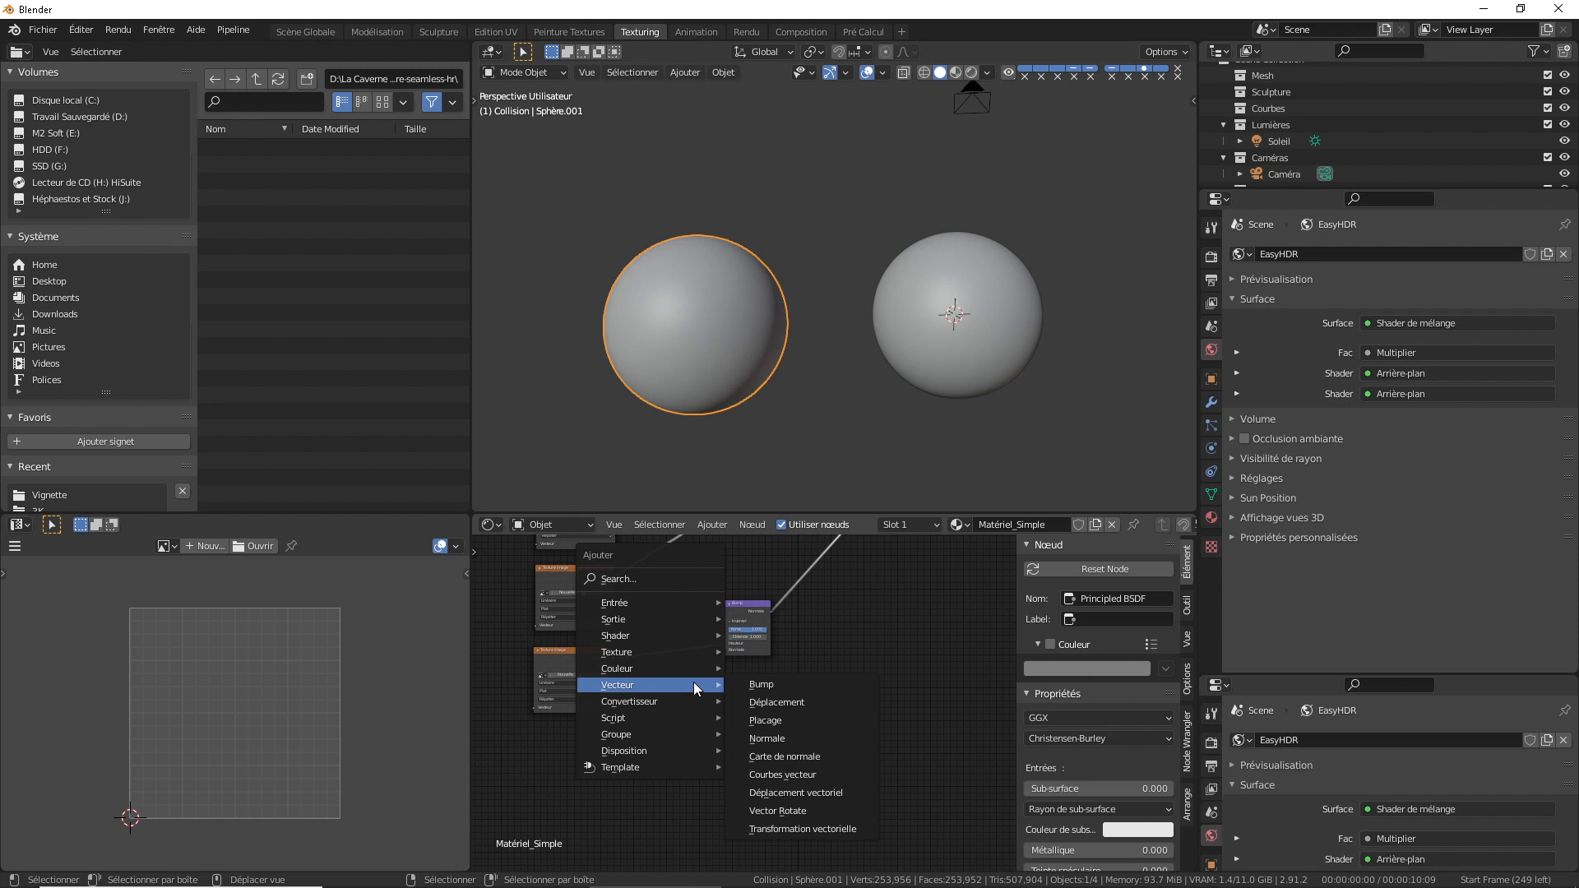
left_click(784, 757)
left_click(687, 707)
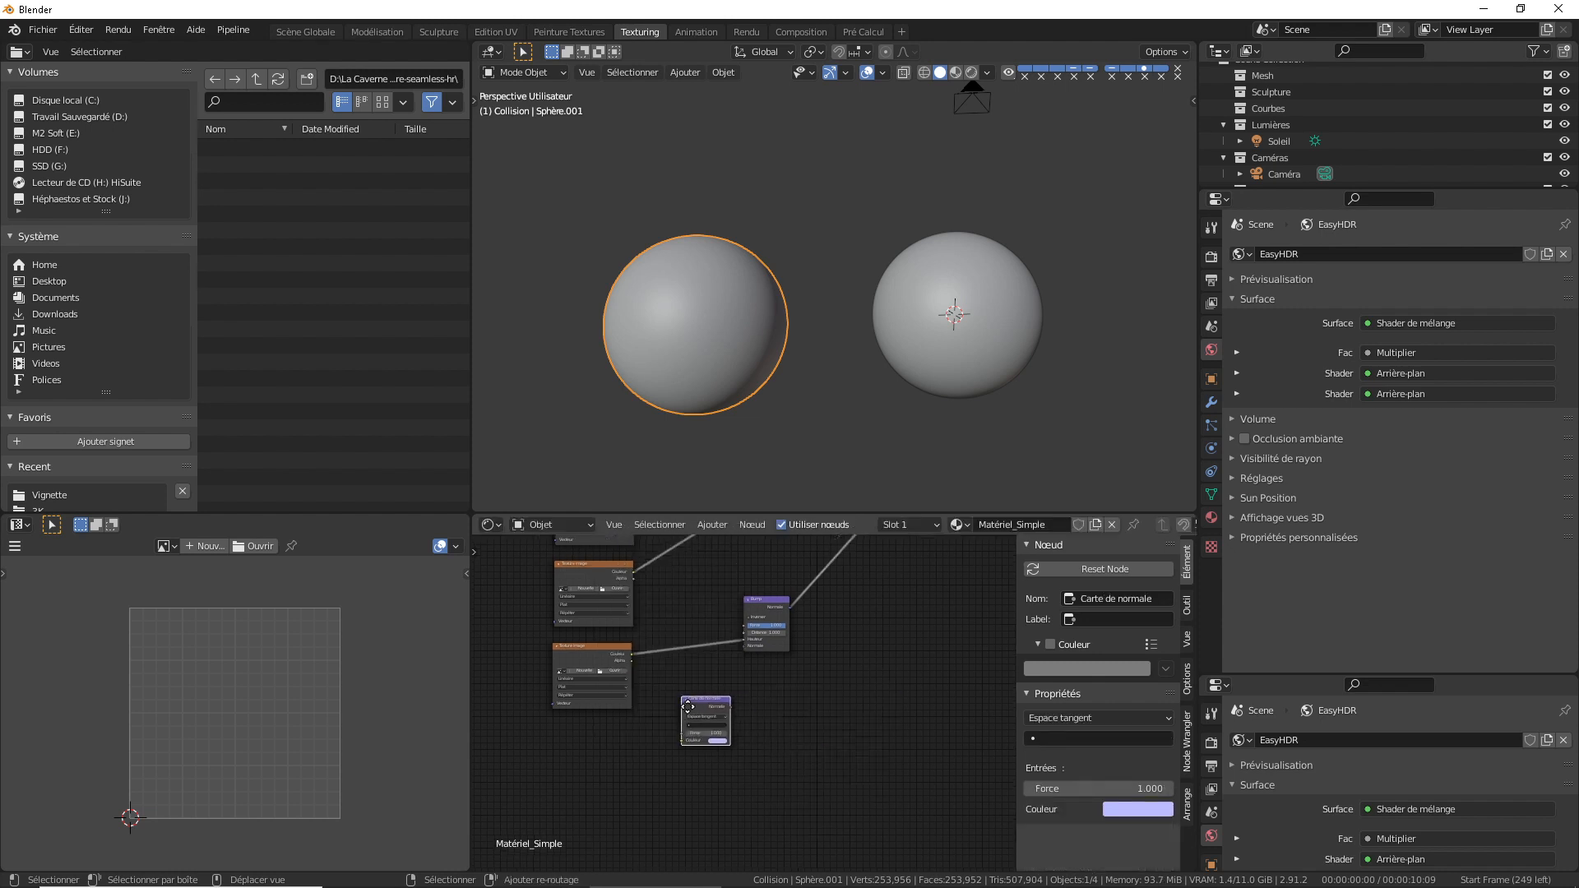
Add a seventh Image Texture node and route its colour through the Normal Map node into the Bump node's normal input.
key("shift+a")
mouse_move(693, 646)
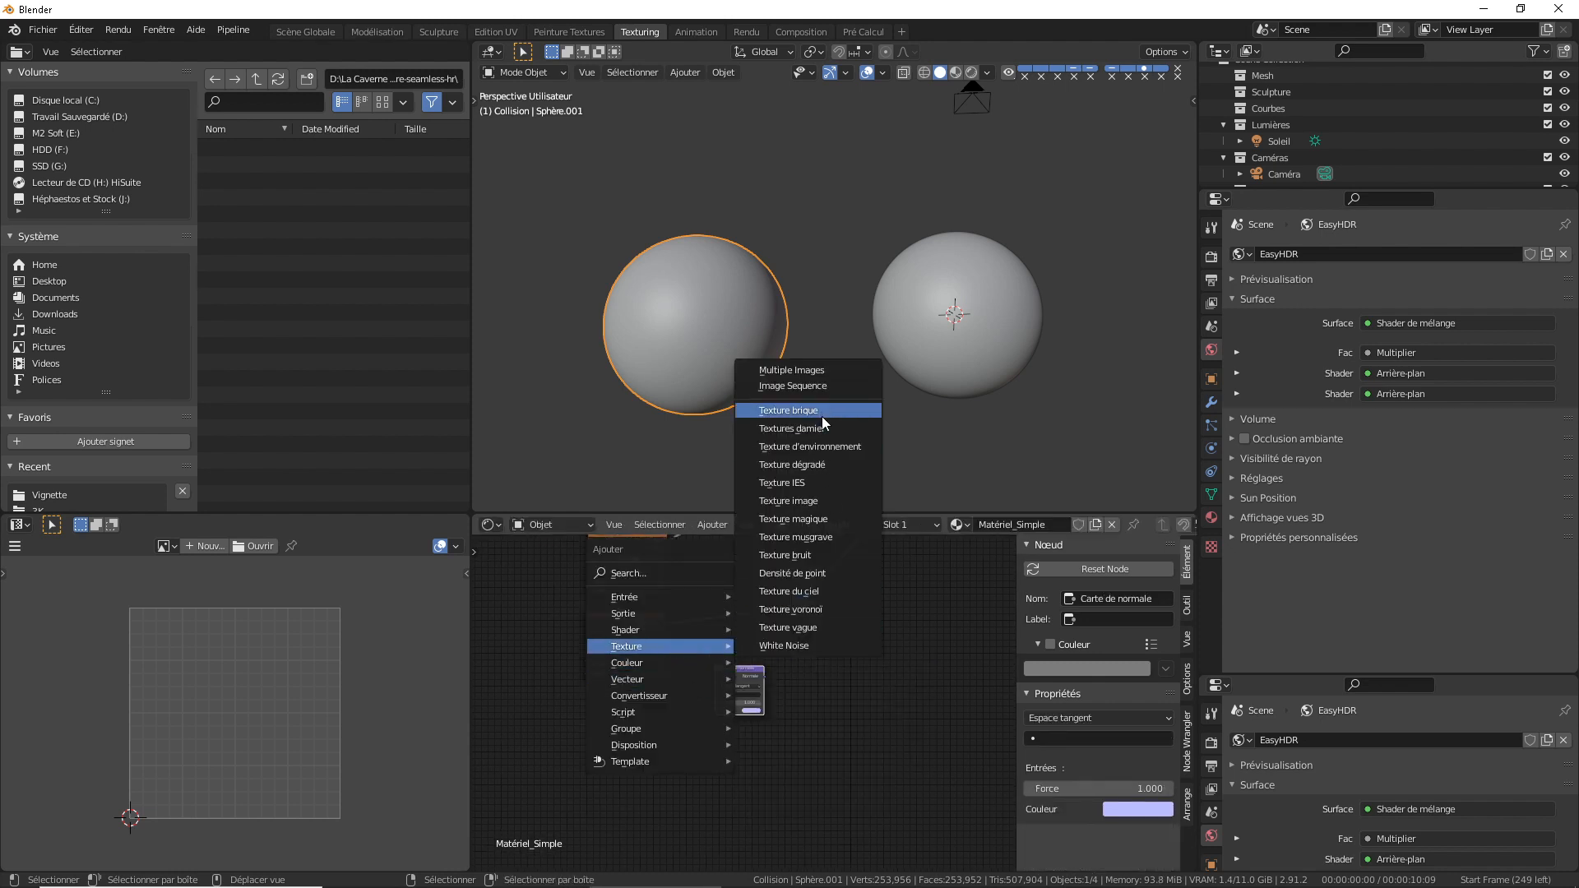
left_click(823, 503)
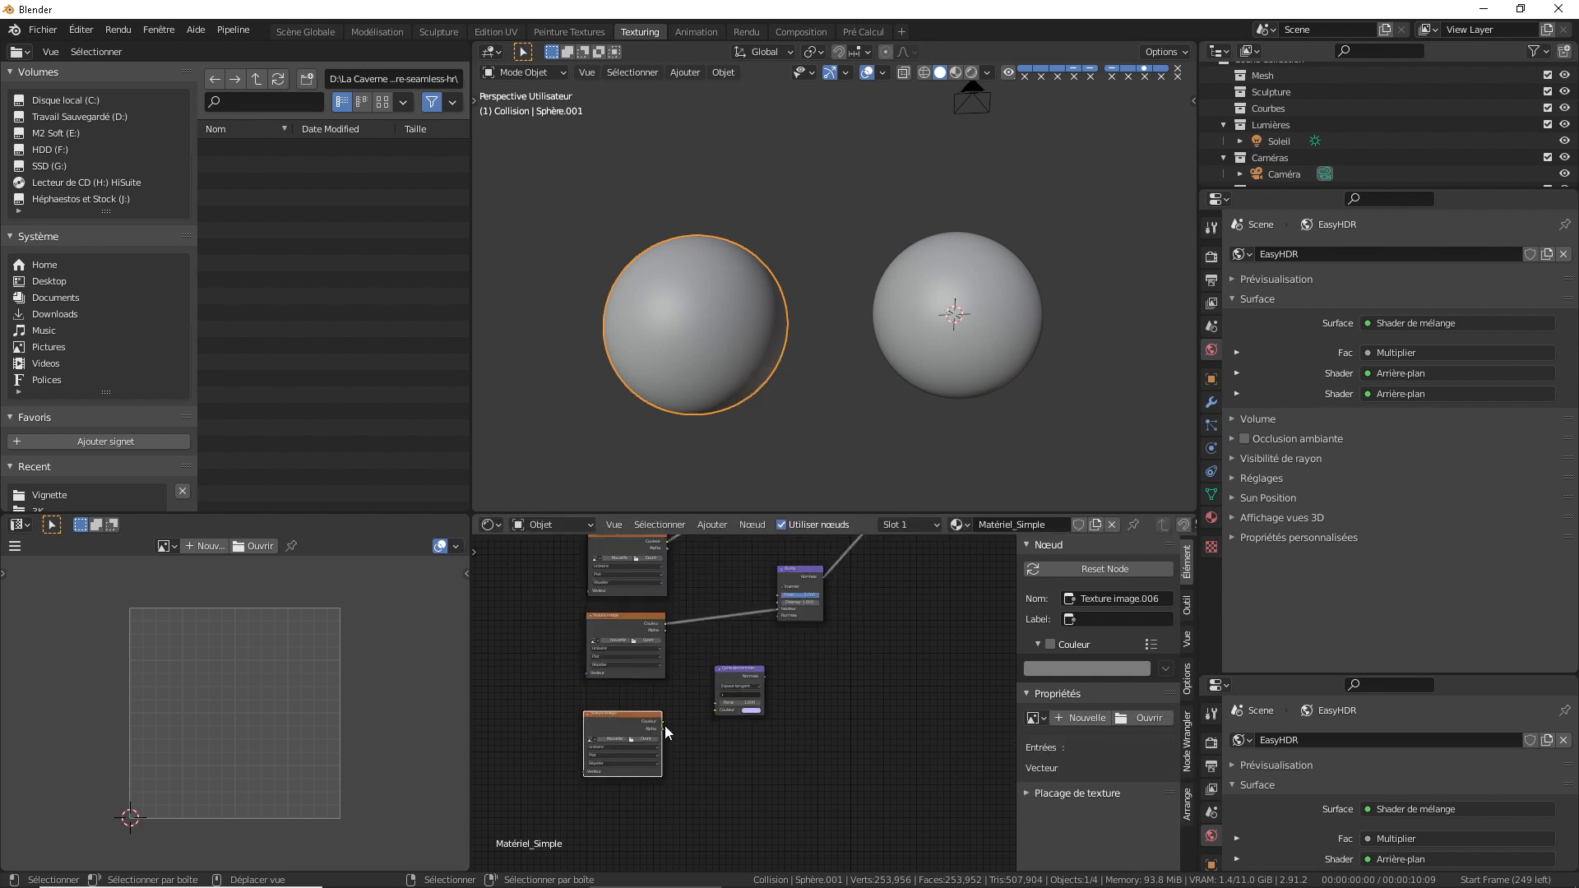
left_click(663, 723)
left_click_drag(662, 721, 778, 616)
Review the node tree's links from the MixRGB nodes through the Fresnel and roughness branches down to the Bump and Normal Map nodes.
middle_click_drag(816, 613, 768, 698)
middle_click_drag(845, 620, 803, 720)
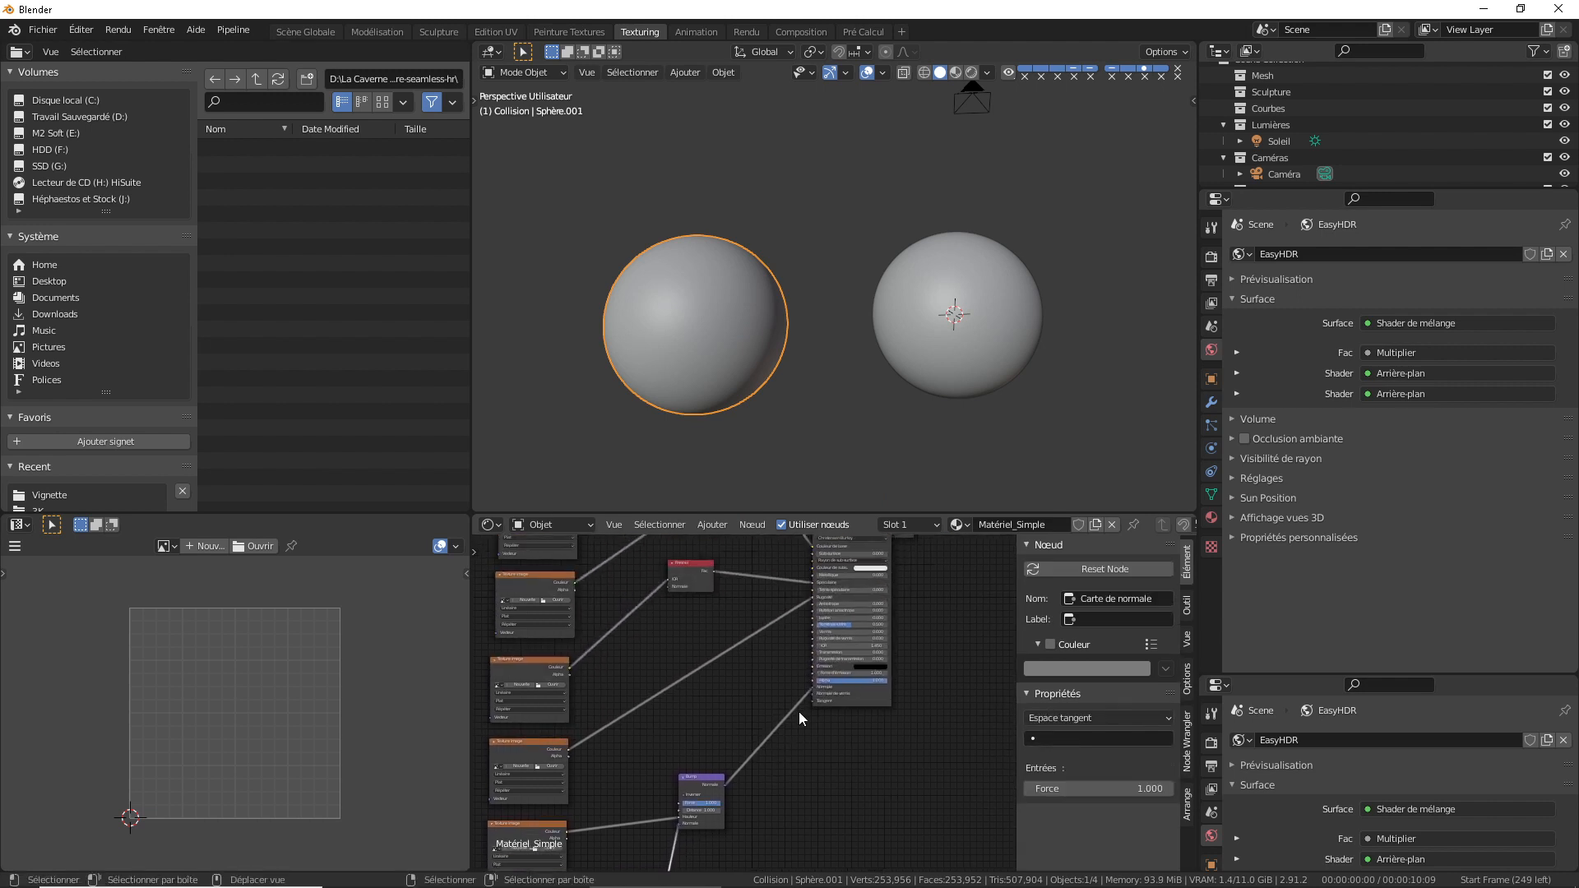
scroll(841, 622, "down", 2)
middle_click_drag(755, 617, 748, 662)
scroll(814, 668, "up", 2)
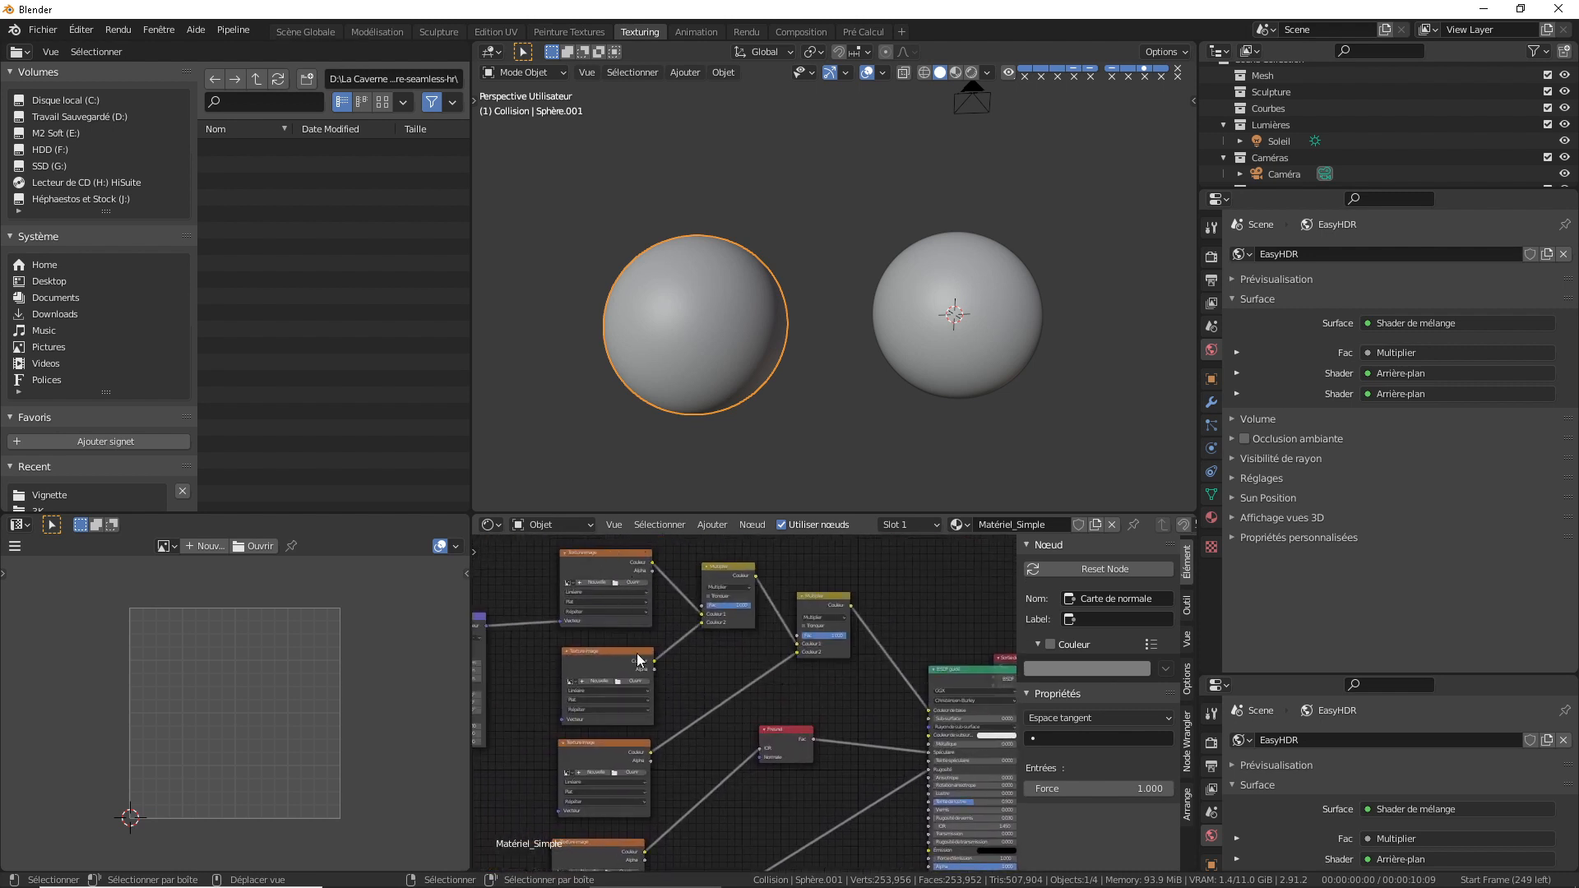
middle_click_drag(713, 659, 740, 557)
scroll(704, 638, "down", 1)
middle_click_drag(648, 661, 619, 746)
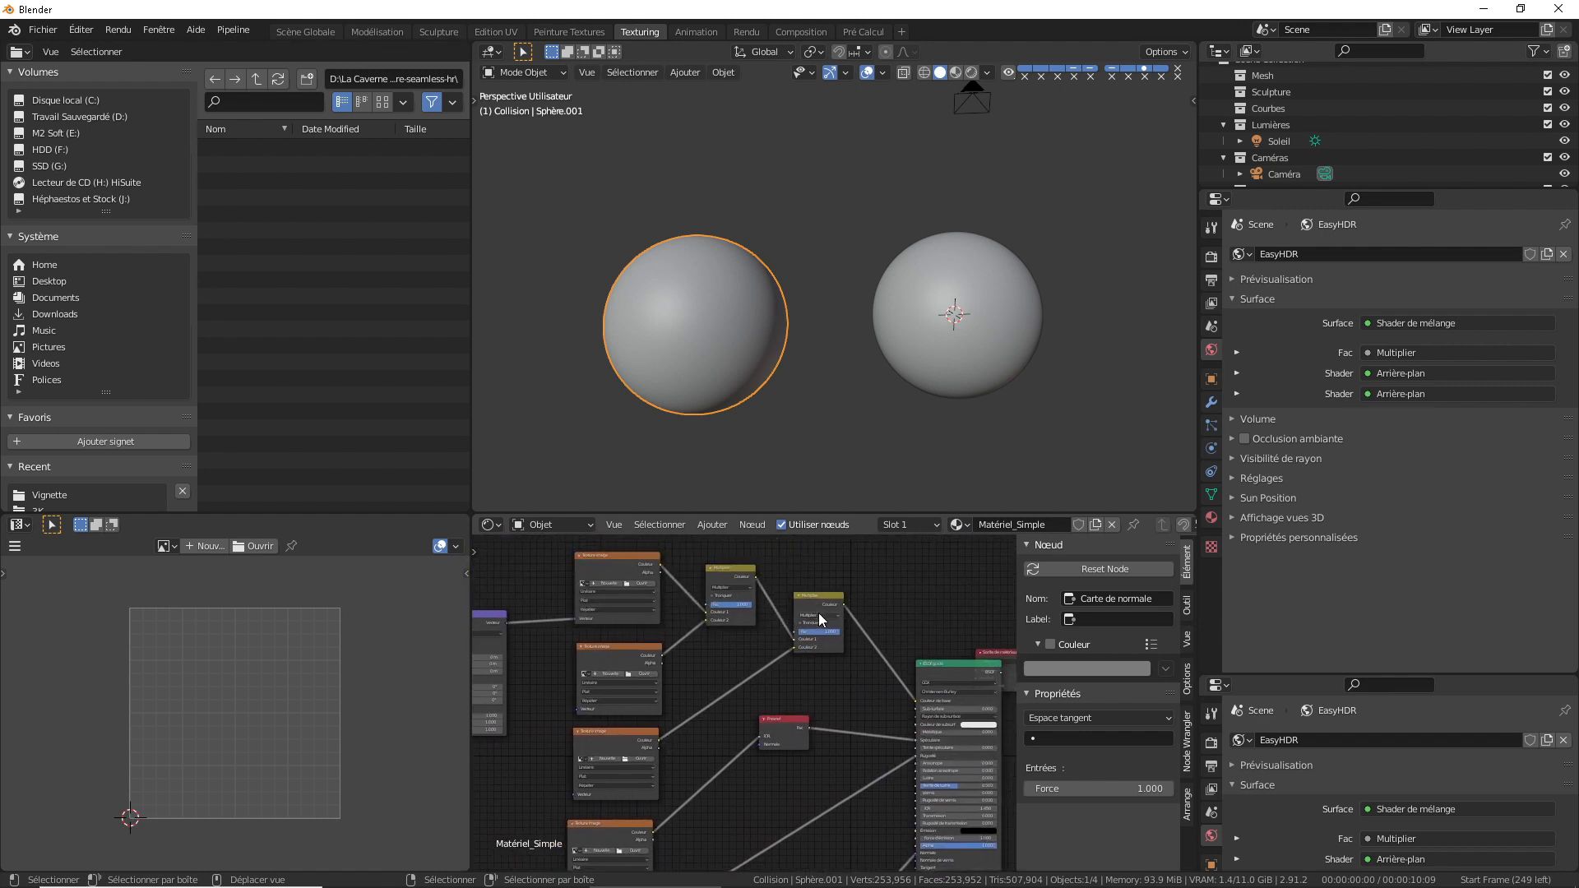
scroll(820, 620, "up", 1)
middle_click_drag(749, 701, 793, 552)
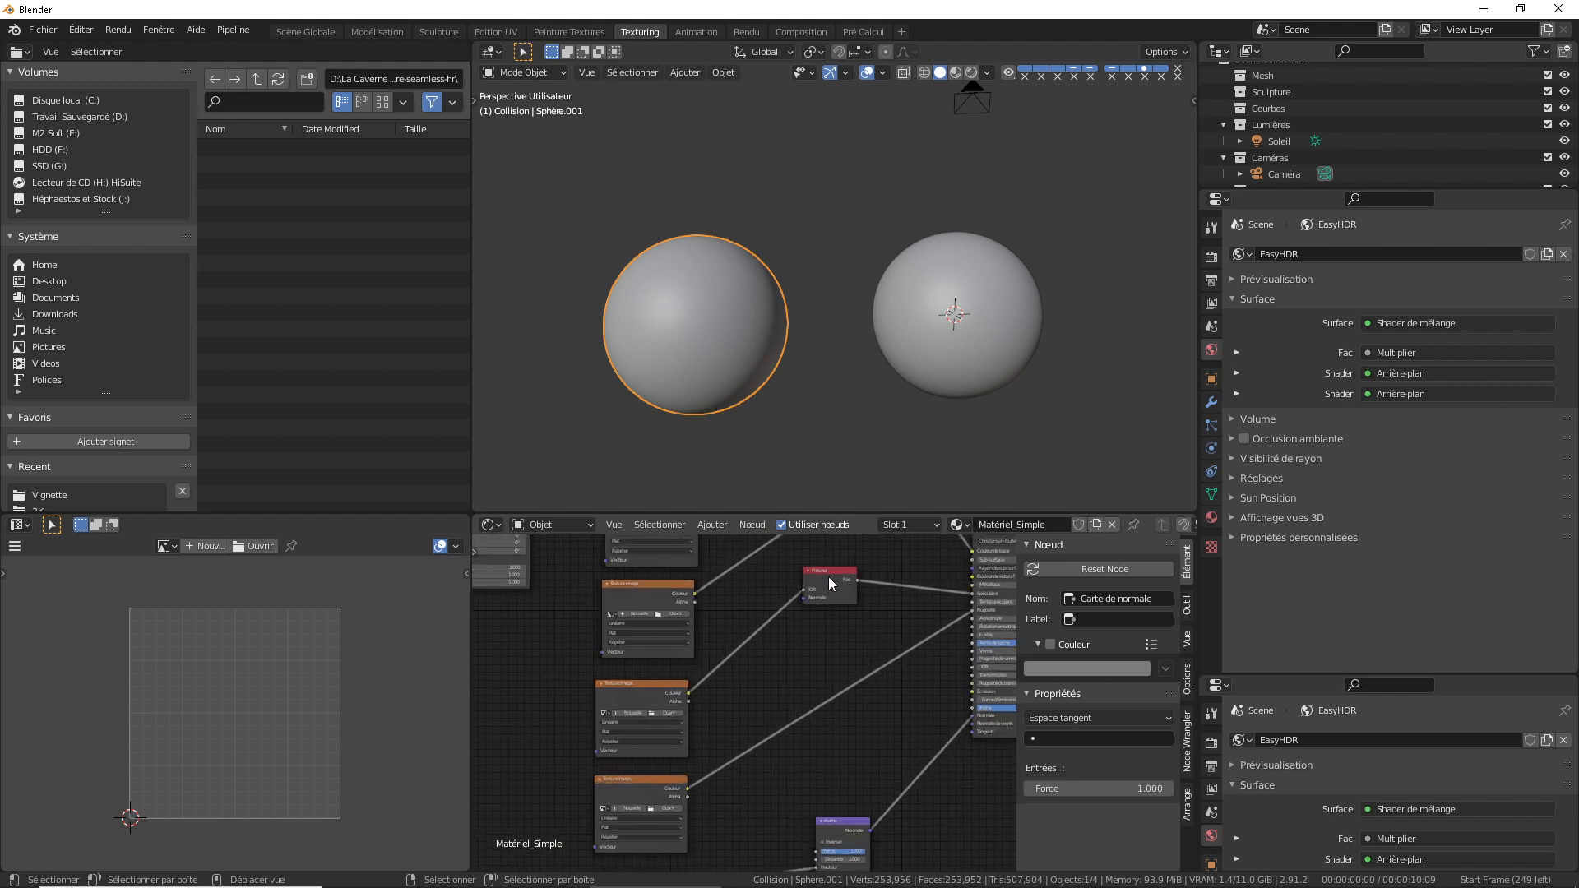
middle_click_drag(822, 624, 806, 594)
middle_click_drag(765, 712, 773, 641)
middle_click_drag(736, 738, 758, 664)
middle_click_drag(728, 748, 671, 674)
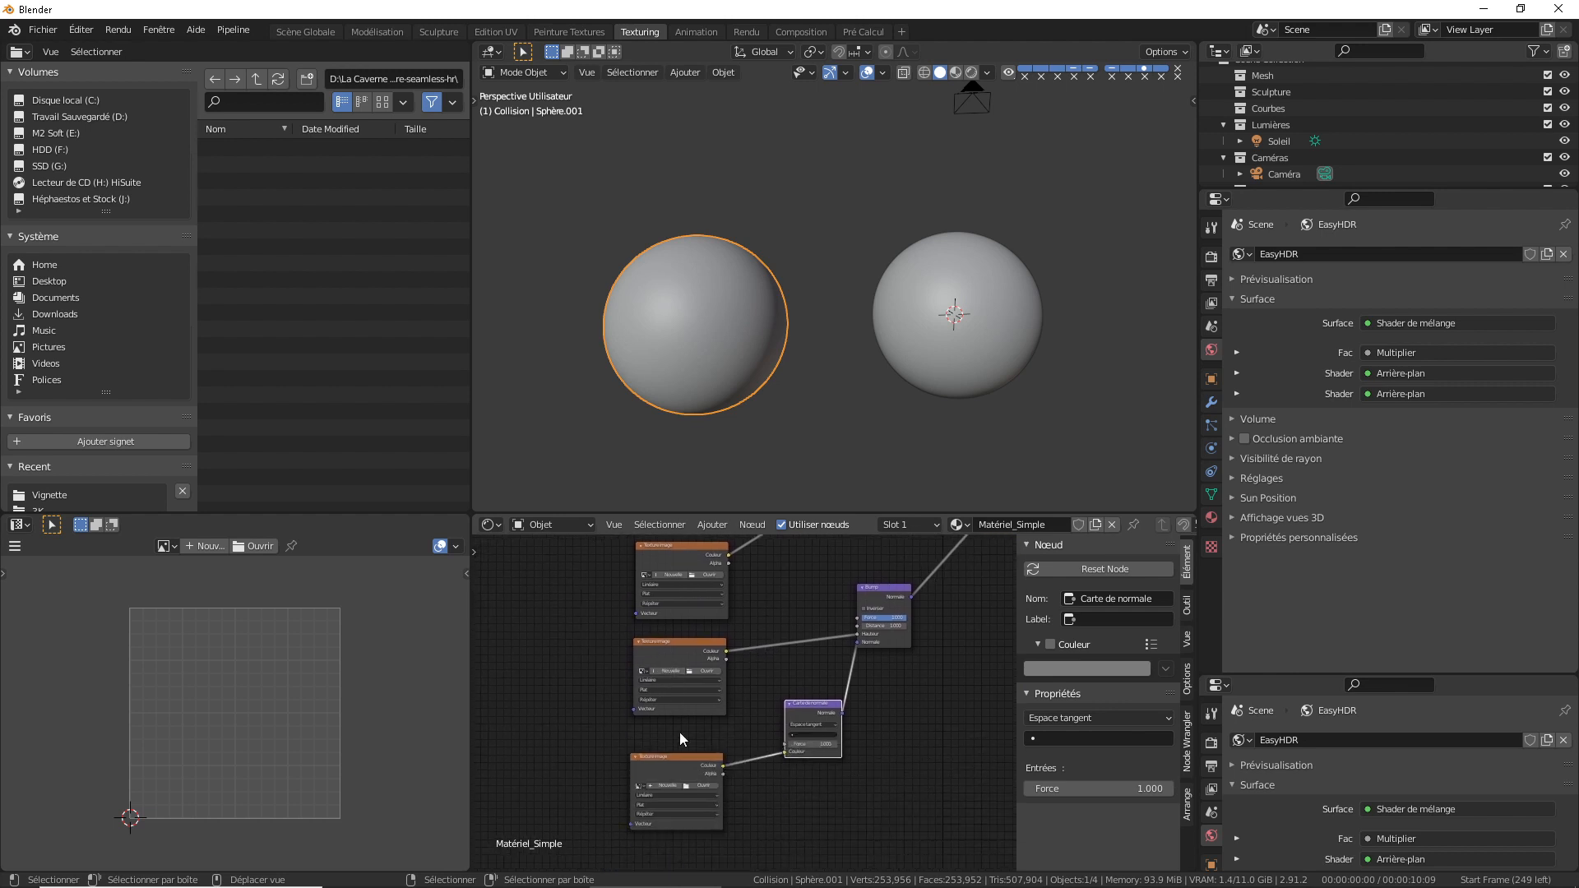
Move the Texture Coordinate and Mapping nodes farther away from the column of Image Texture nodes.
scroll(615, 656, "down", 3)
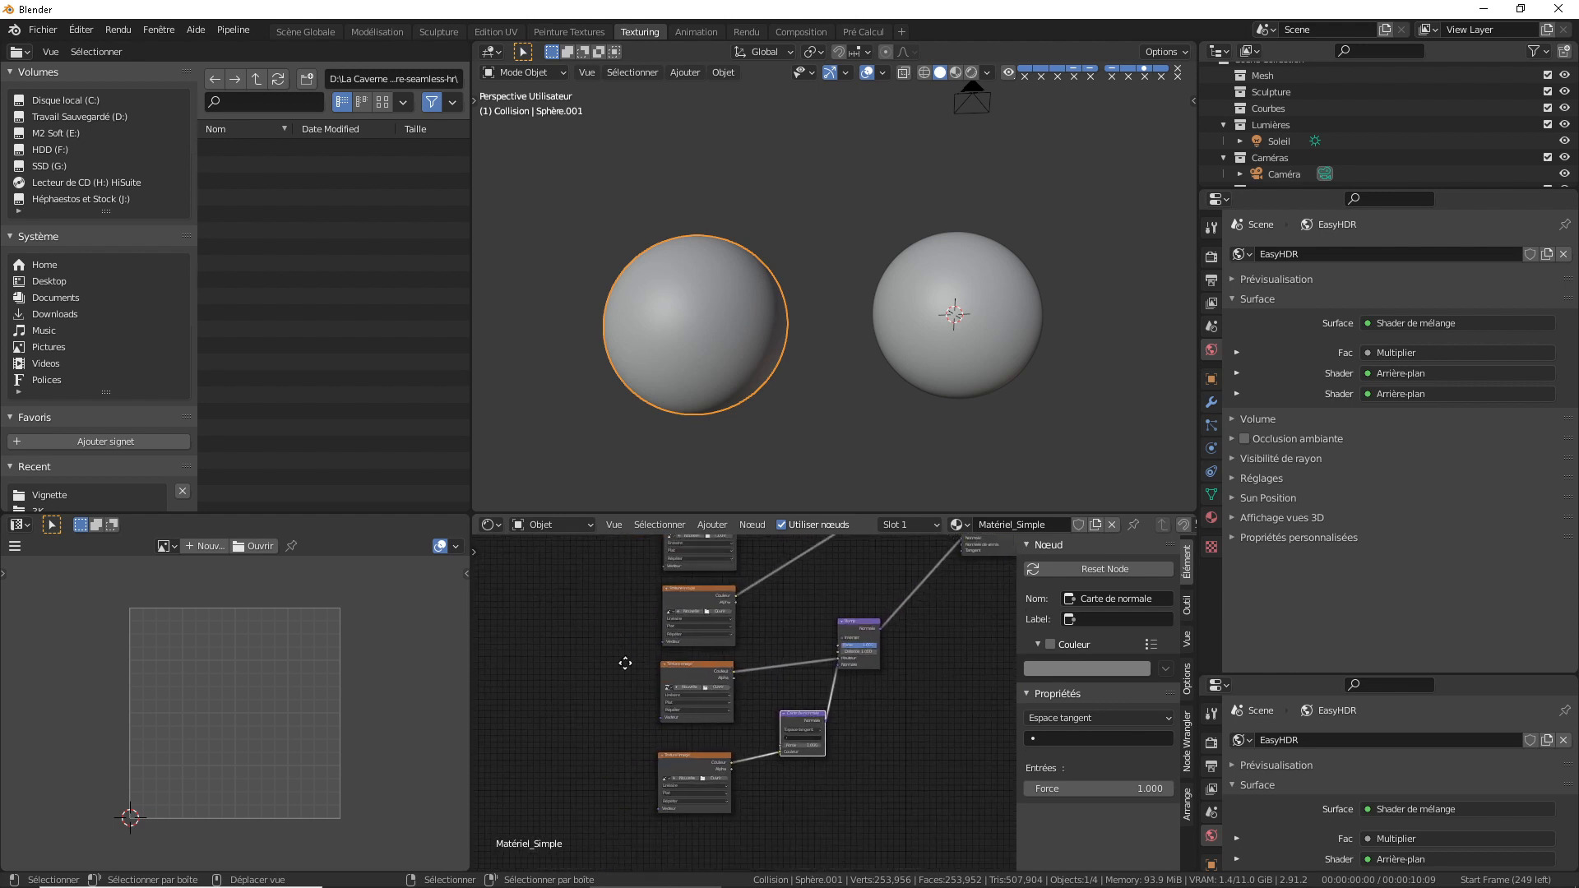
middle_click_drag(623, 654, 717, 790)
scroll(692, 696, "down", 4)
left_click_drag(705, 674, 660, 613)
scroll(649, 615, "up", 2)
Connect the Mapping node's vector output to the remaining Image Texture nodes.
right_click_drag(638, 617, 766, 573, "alt")
right_click_drag(651, 621, 761, 713, "alt")
right_click_drag(643, 649, 758, 776, "alt")
middle_click_drag(658, 705, 677, 629)
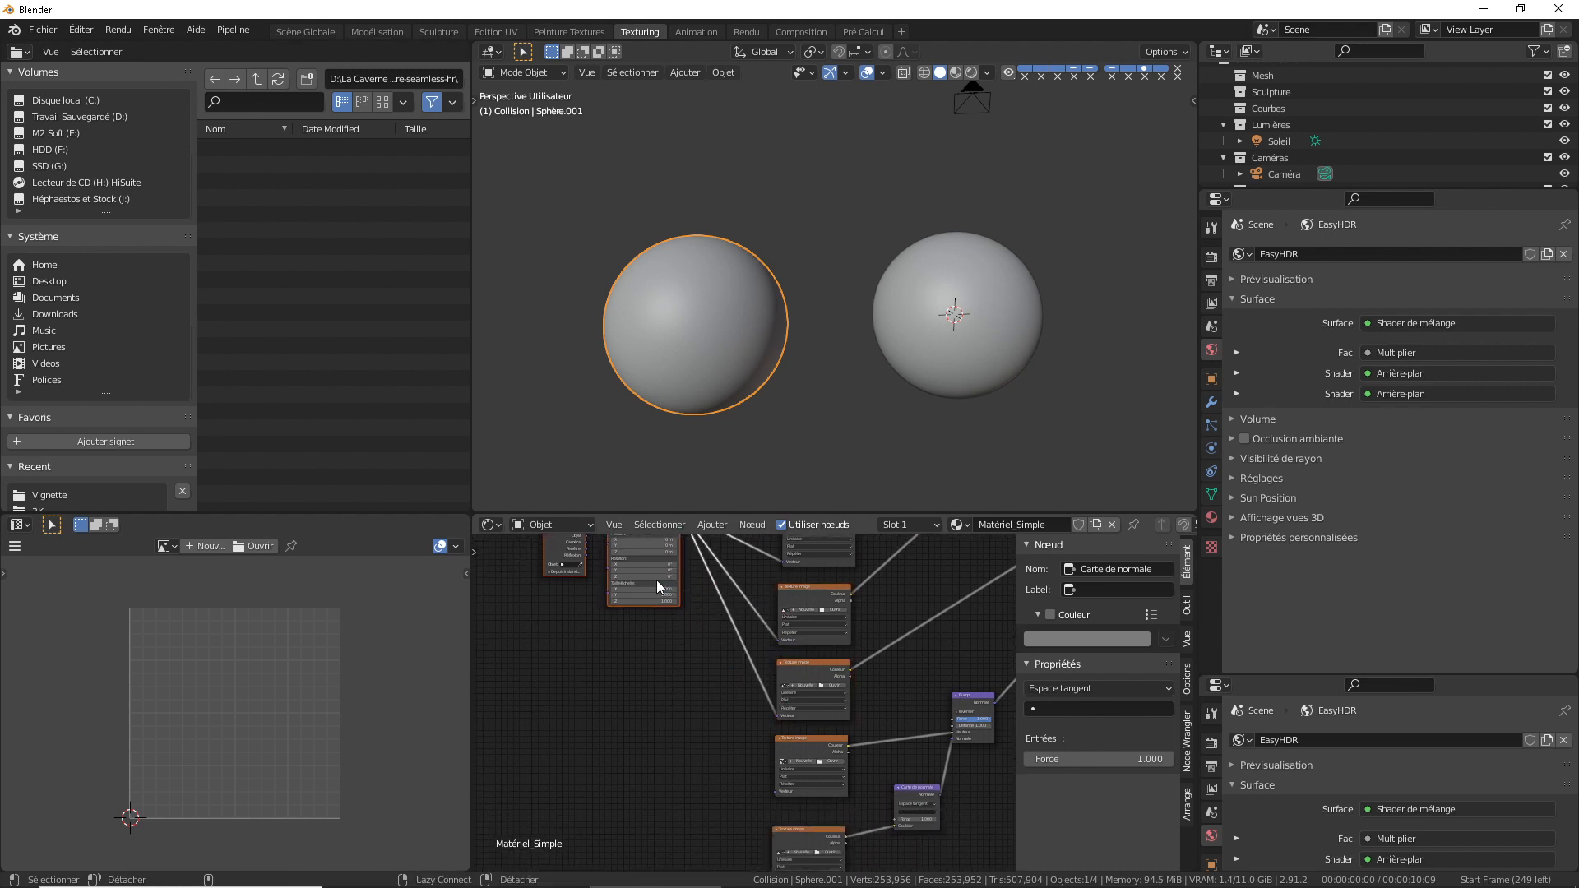
right_click_drag(649, 575, 777, 785, "alt")
scroll(670, 639, "down", 3)
right_click_drag(660, 604, 776, 850, "alt")
middle_click_drag(652, 710, 572, 781)
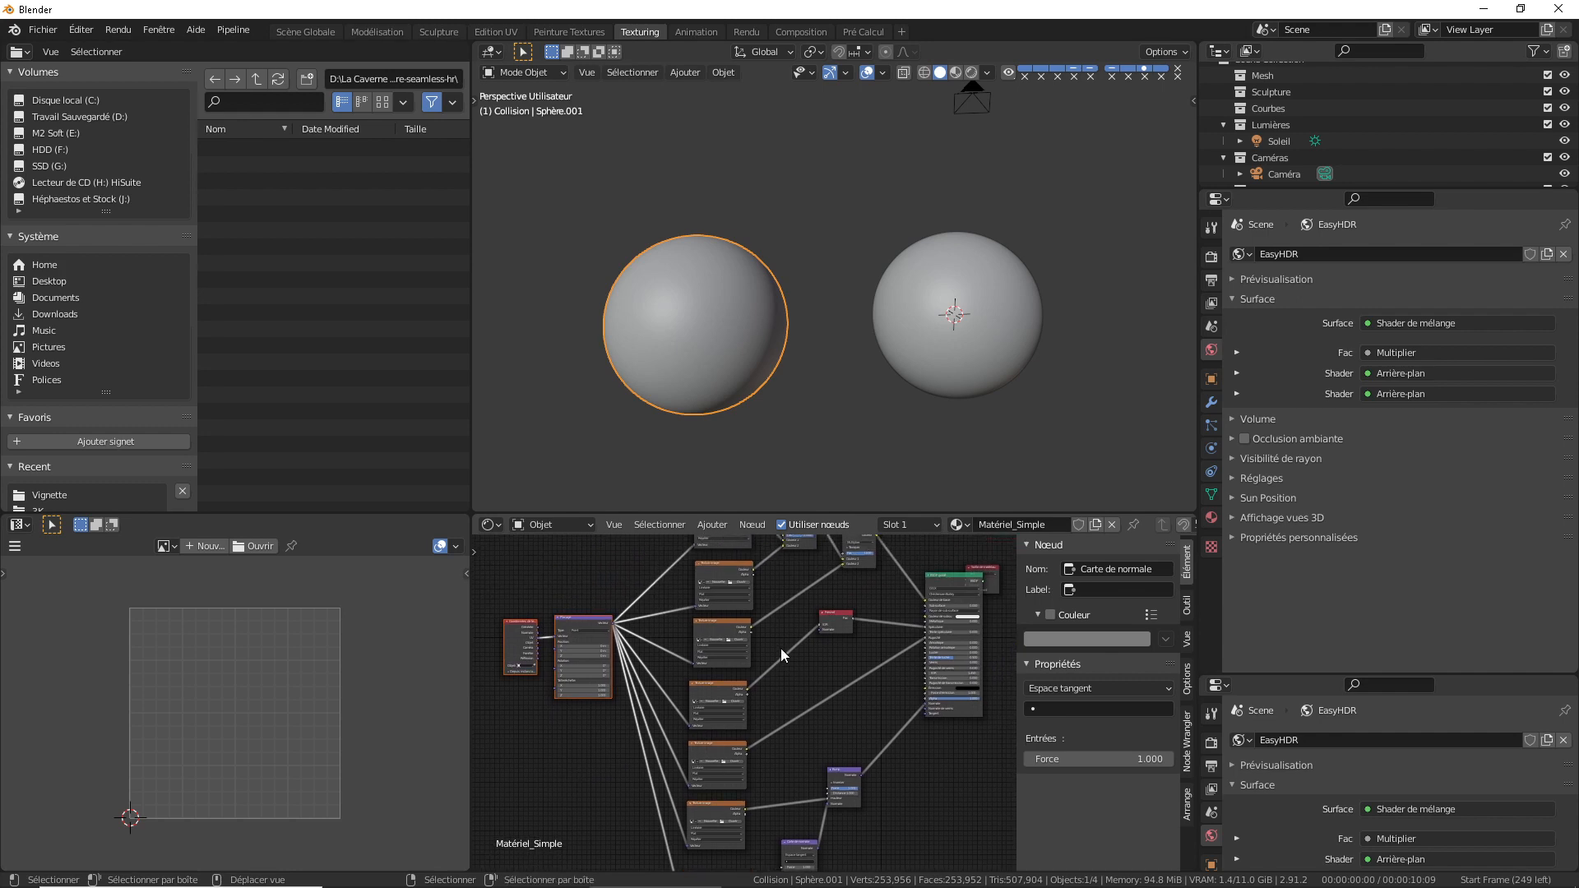
Load the parquet DIFFUSE map into the first Image Texture node and shift the node up, clear of the one below.
scroll(782, 653, "up", 8)
middle_click_drag(748, 705, 806, 872)
left_click(755, 684)
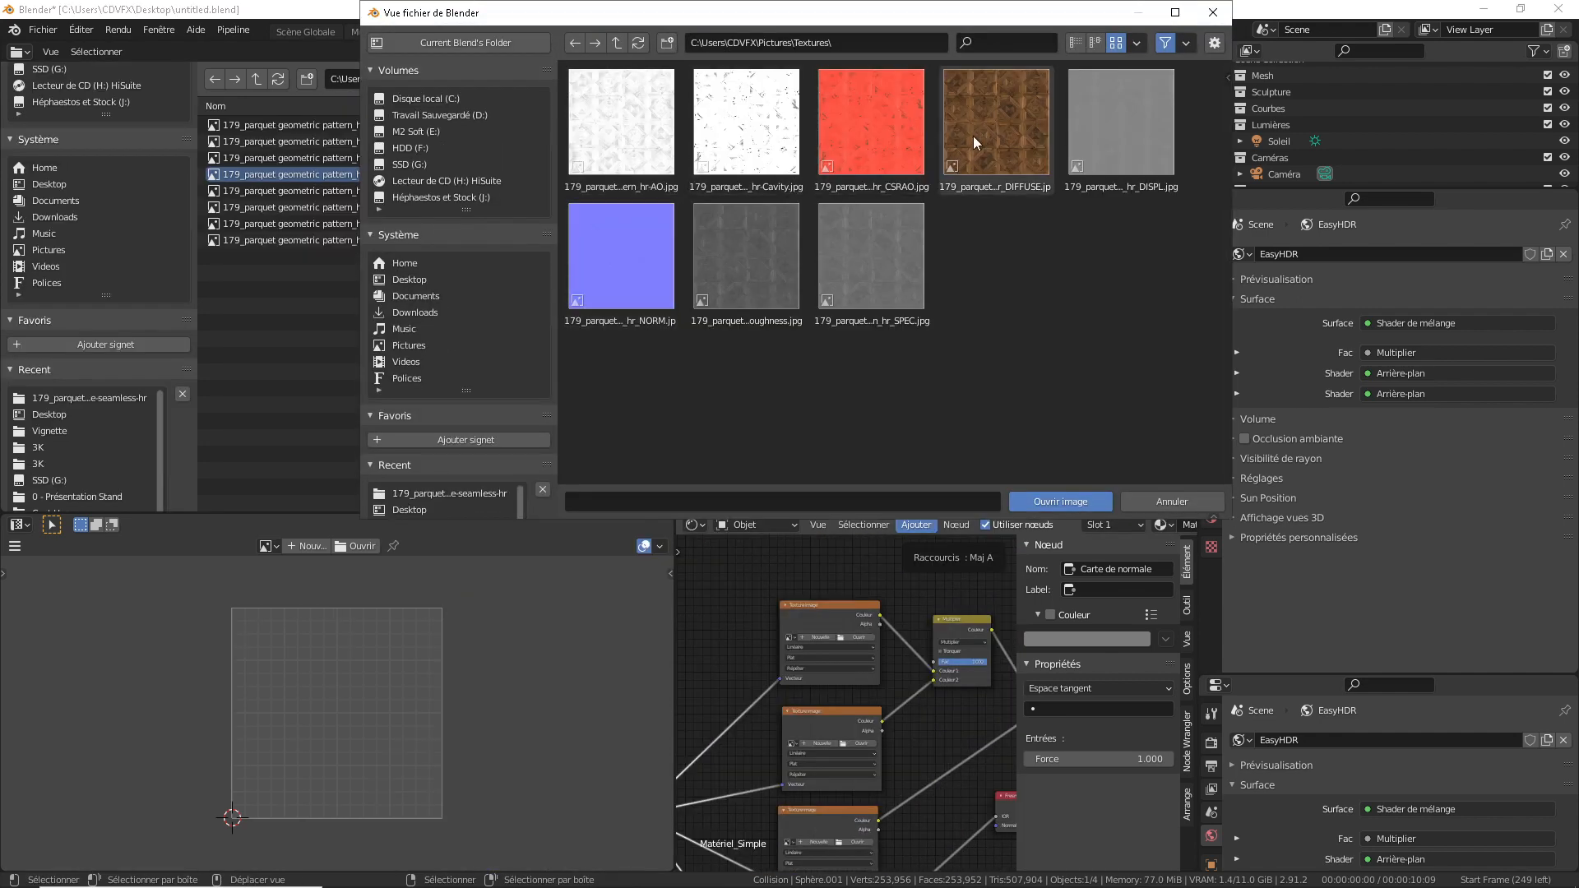
left_click(1016, 135)
left_click(1059, 500)
left_click_drag(835, 608, 822, 561)
Load the parquet Cavity map into the second Image Texture node and set its color space to Non-Color.
middle_click_drag(865, 680, 864, 626)
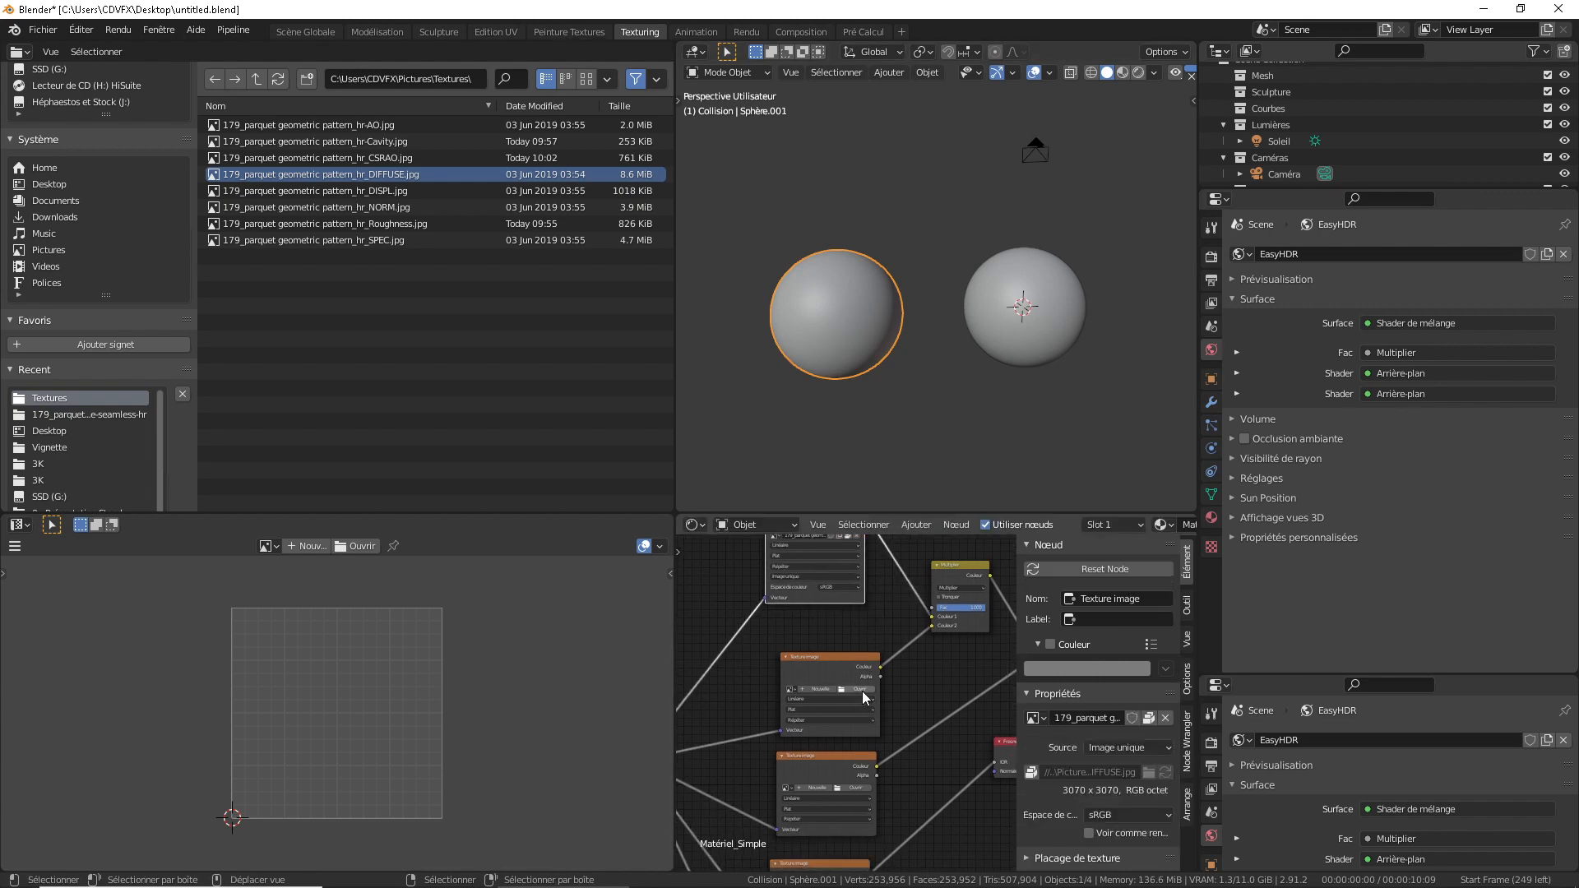
left_click(860, 689)
double_click(746, 124)
left_click_drag(827, 666, 811, 643)
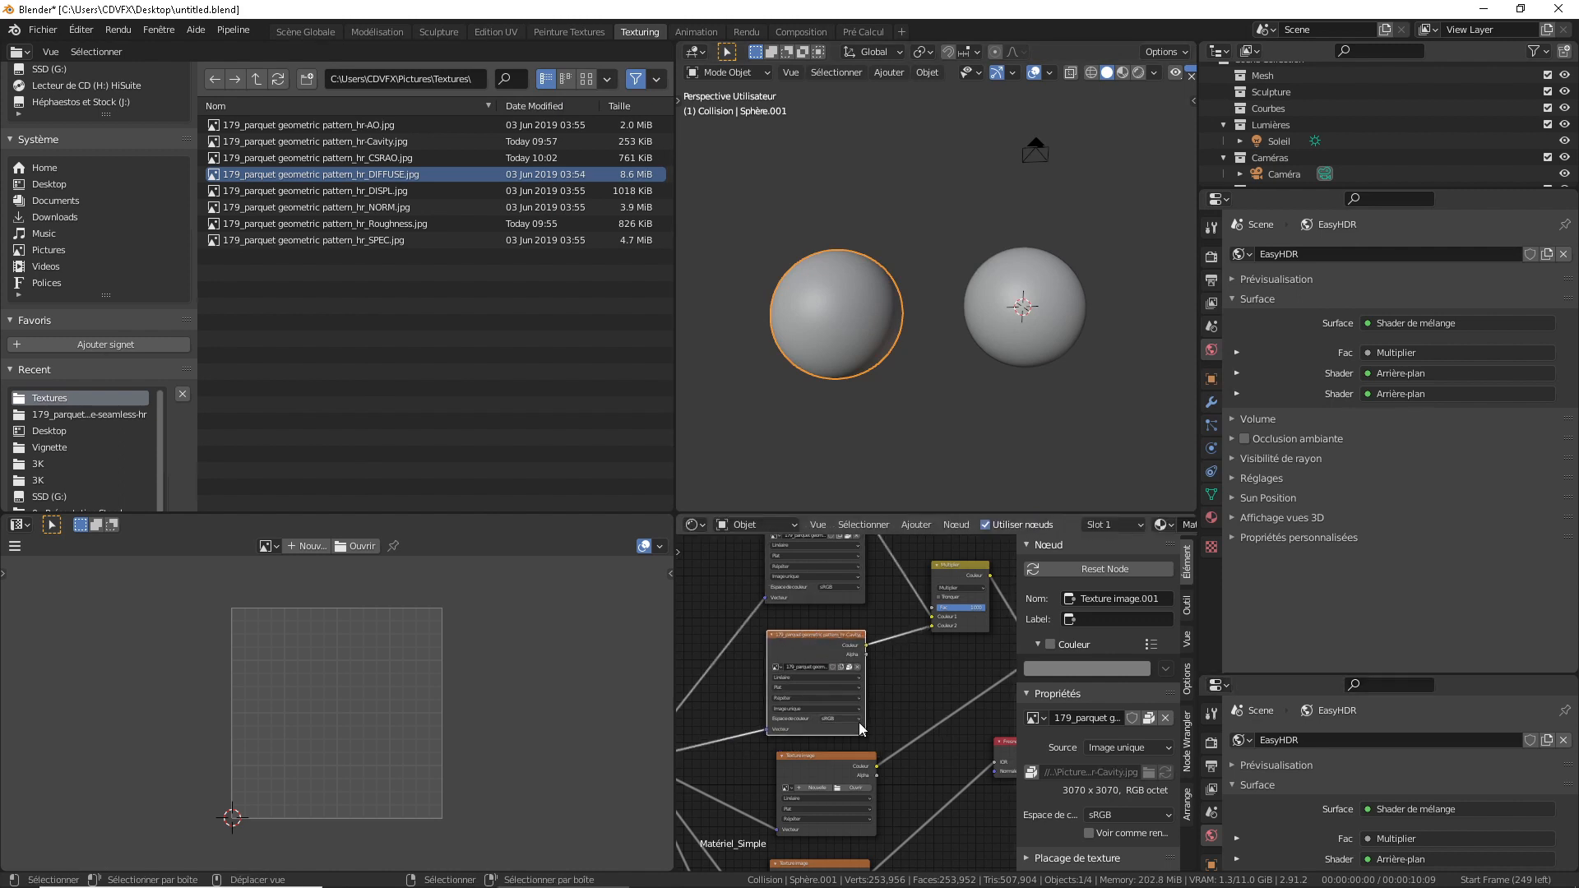
left_click(847, 719)
left_click(847, 758)
Load the parquet AO map into the third Image Texture node and set its color space to Non-Color.
middle_click_drag(902, 704, 886, 641)
left_click_drag(846, 704, 834, 701)
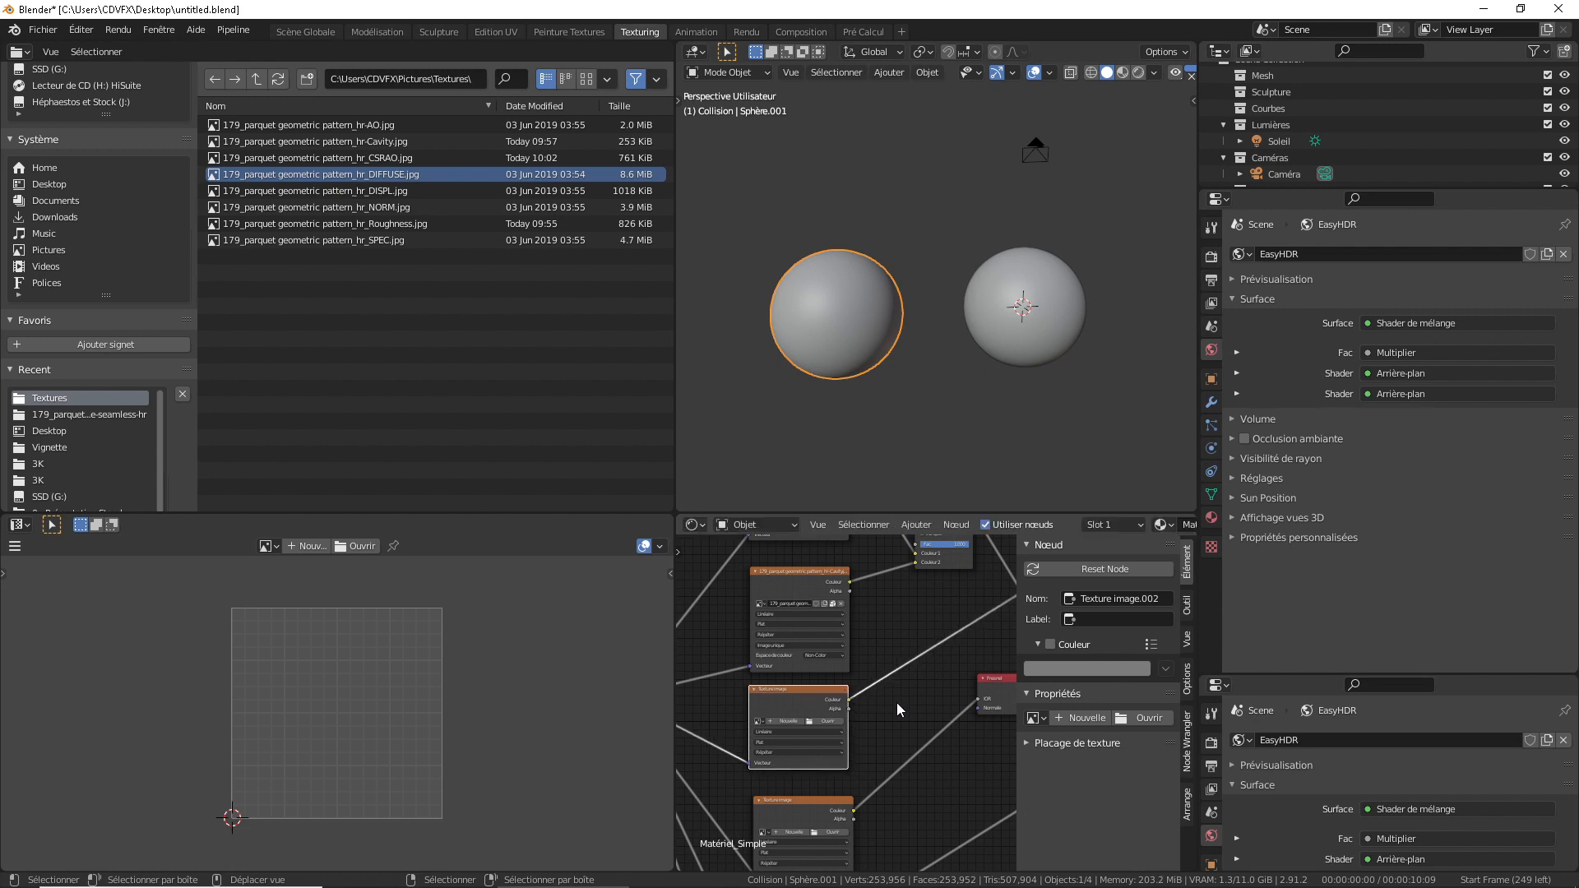
left_click(834, 721)
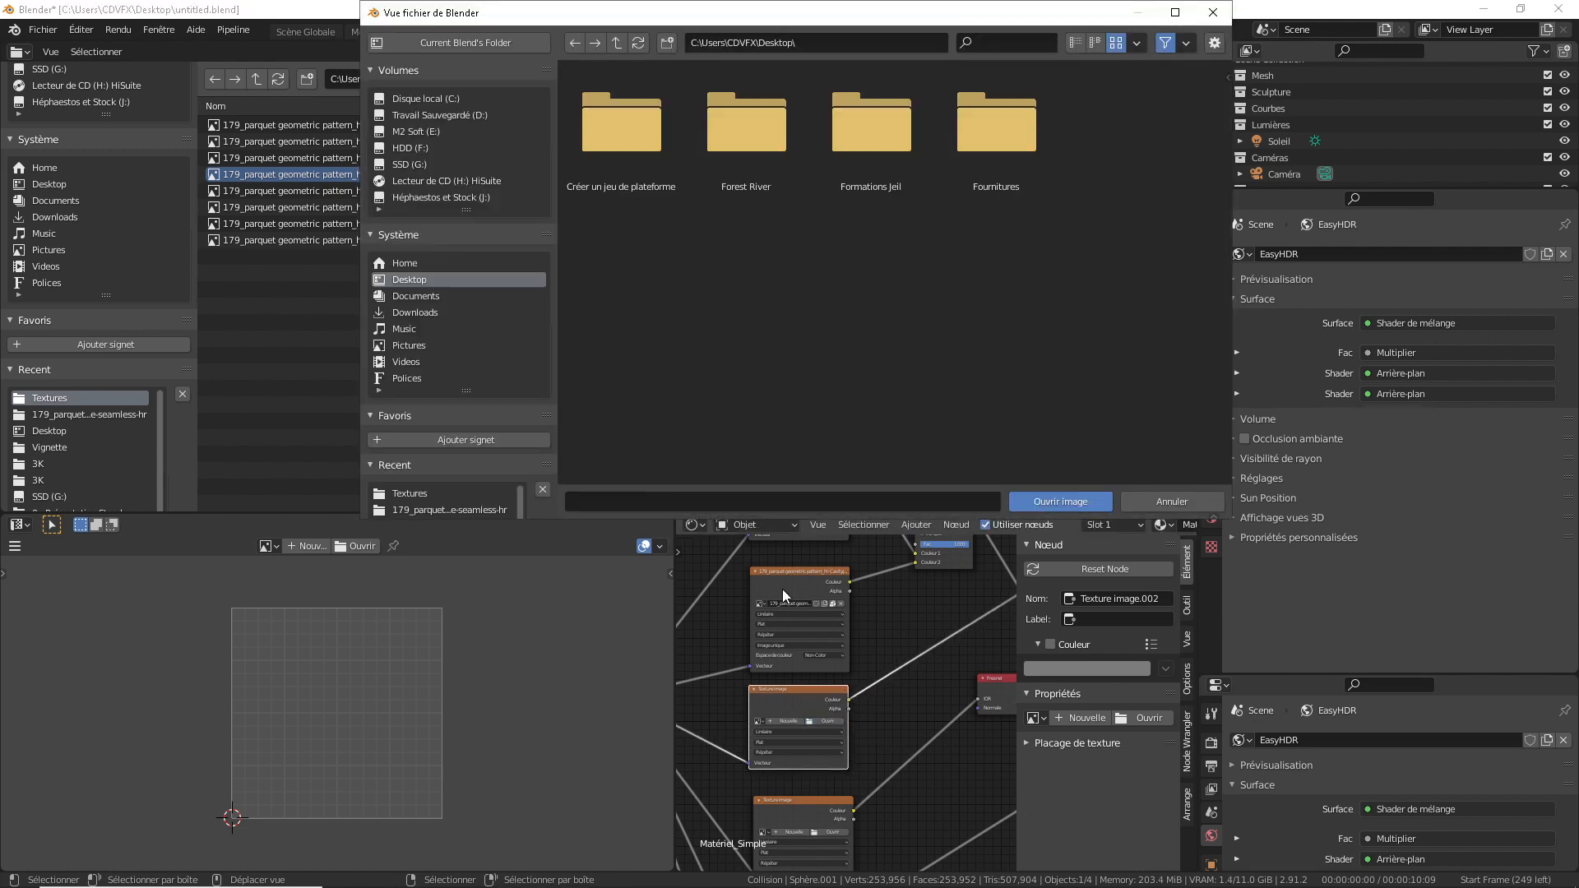
left_click(437, 474)
double_click(610, 139)
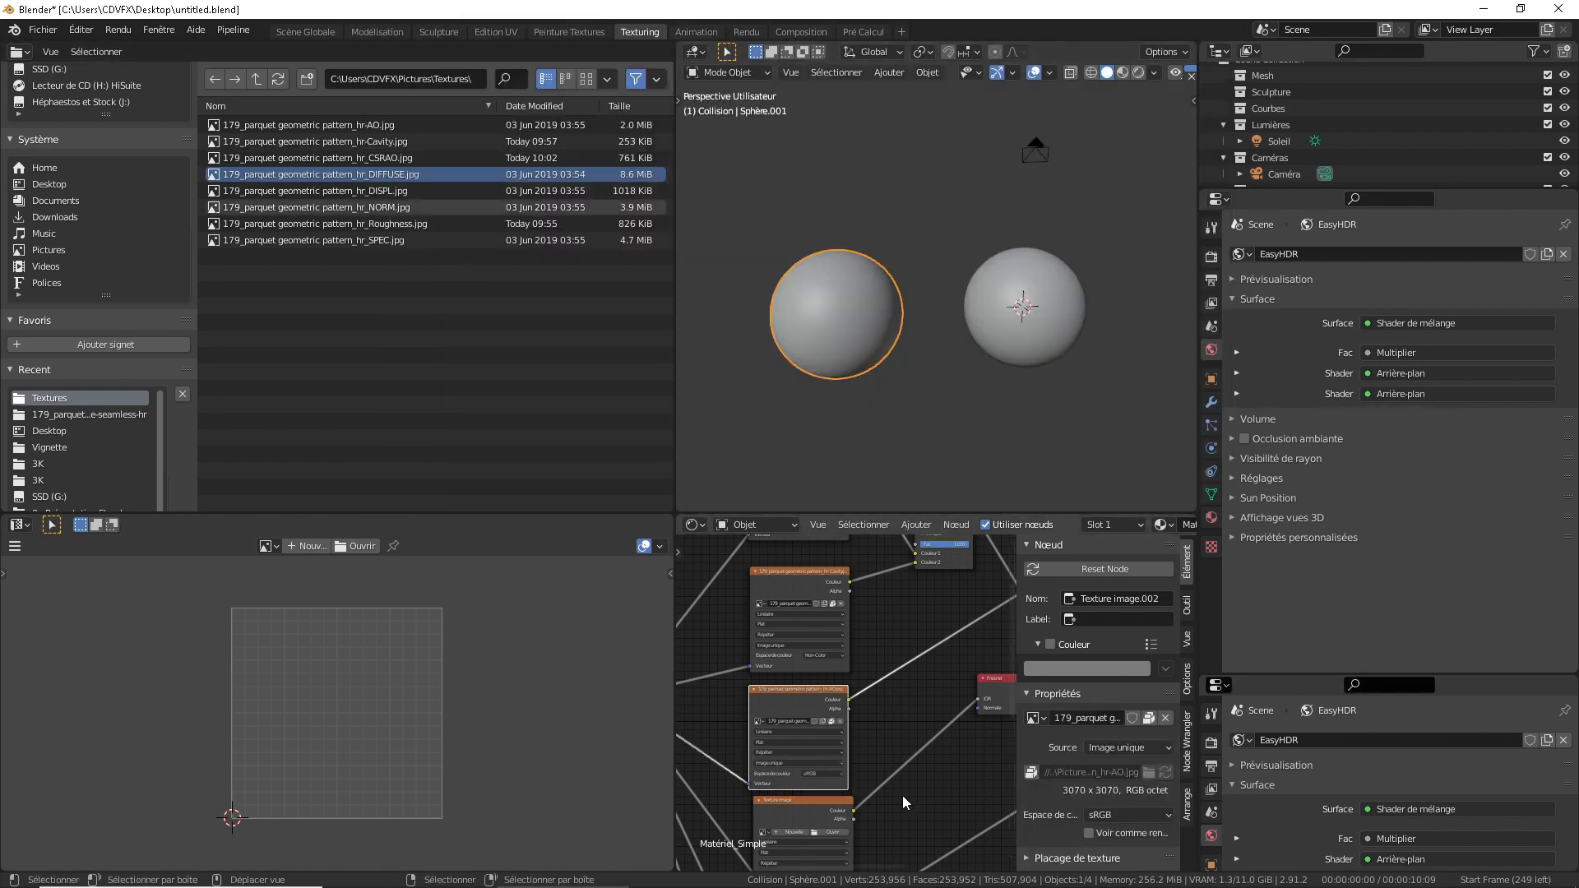
left_click(826, 774)
left_click(832, 811)
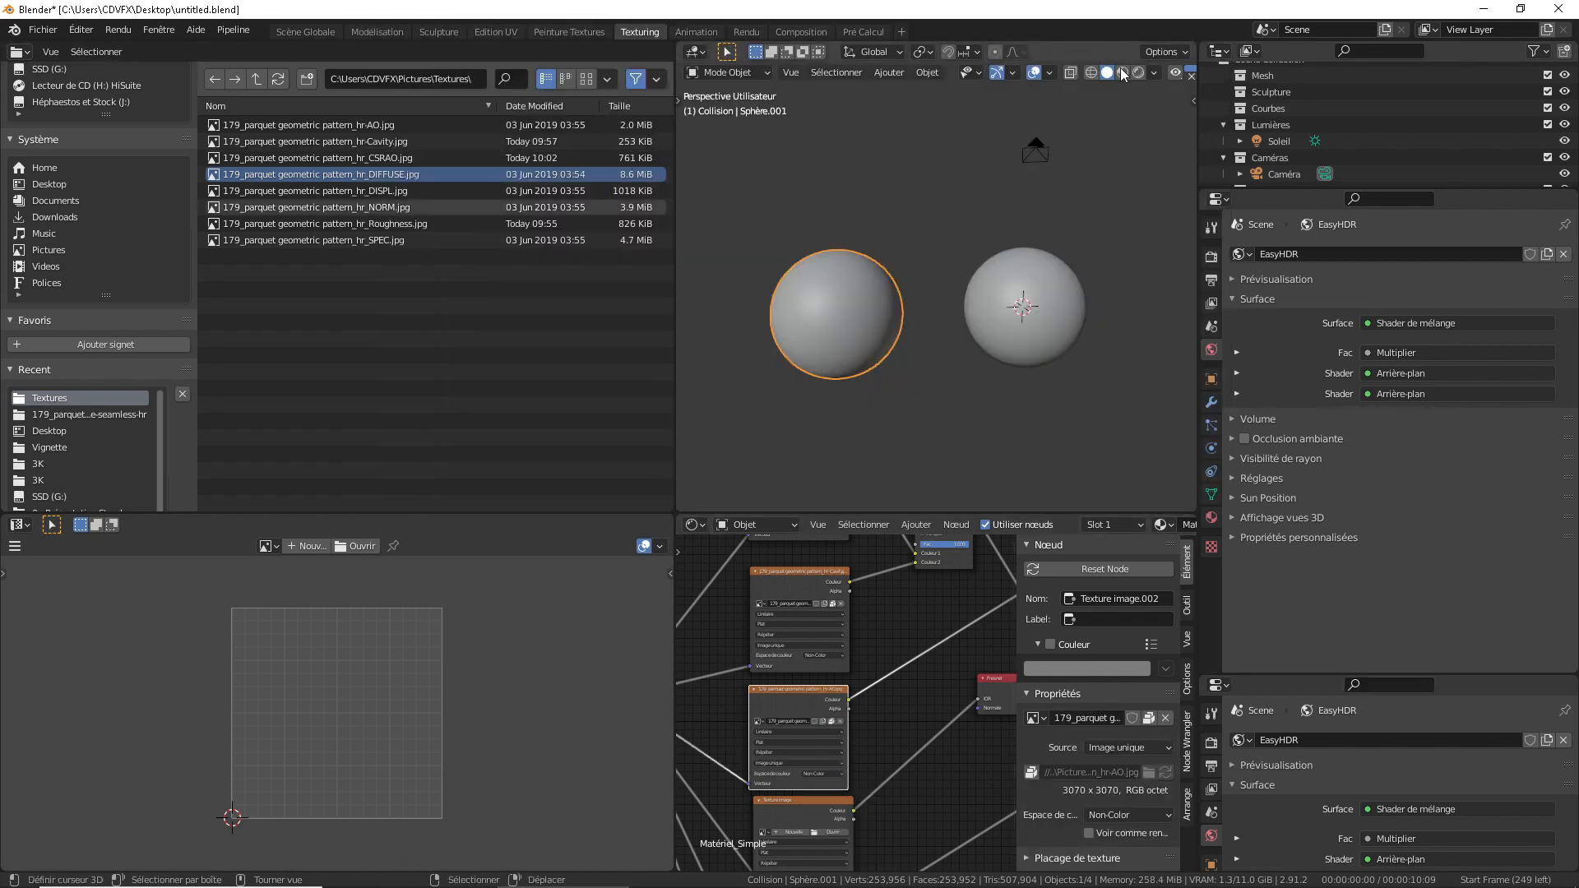
Switch the 3D viewport to material preview shading and inspect the selected sphere's surface up close.
left_click(1122, 72)
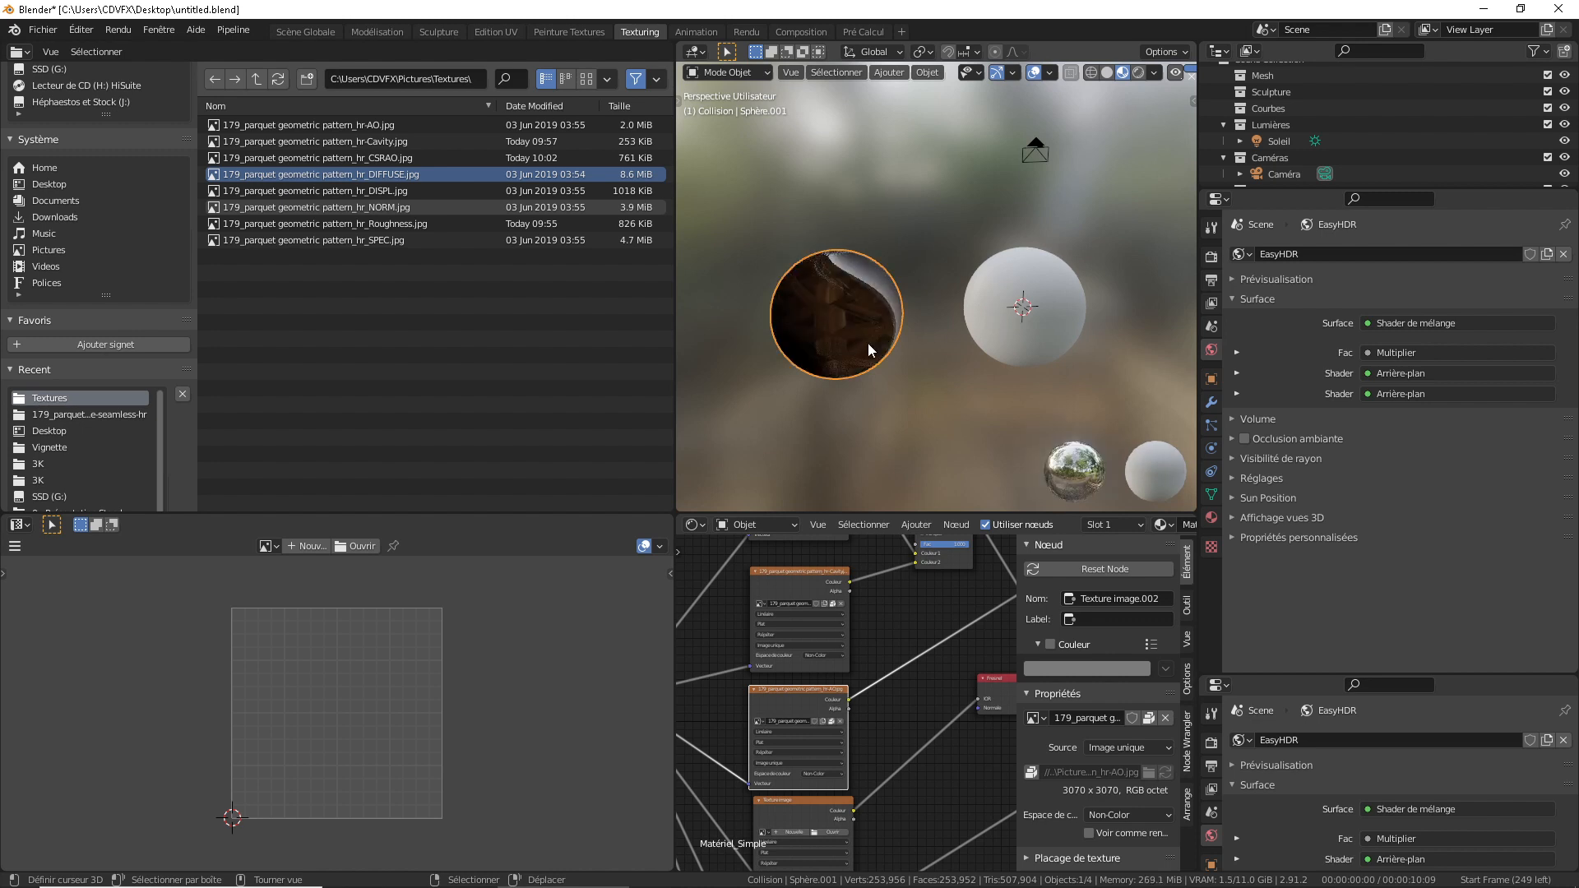
scroll(865, 343, "up", 2)
middle_click_drag(865, 343, 867, 300)
scroll(916, 290, "up", 1)
middle_click_drag(867, 299, 937, 294, "shift")
scroll(938, 295, "up", 2)
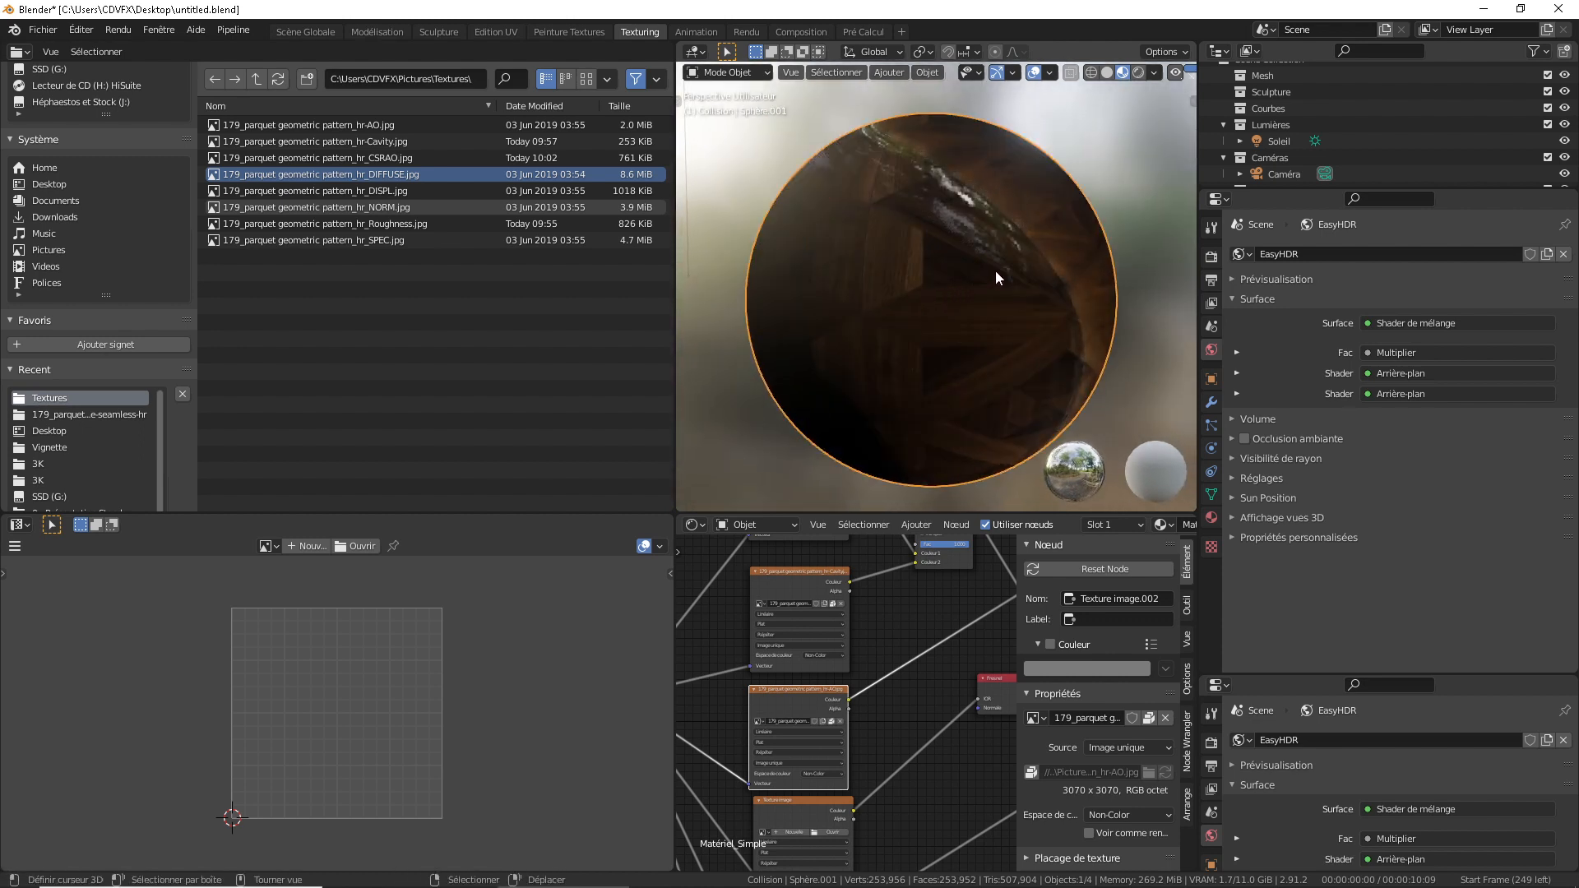
scroll(995, 270, "down", 1)
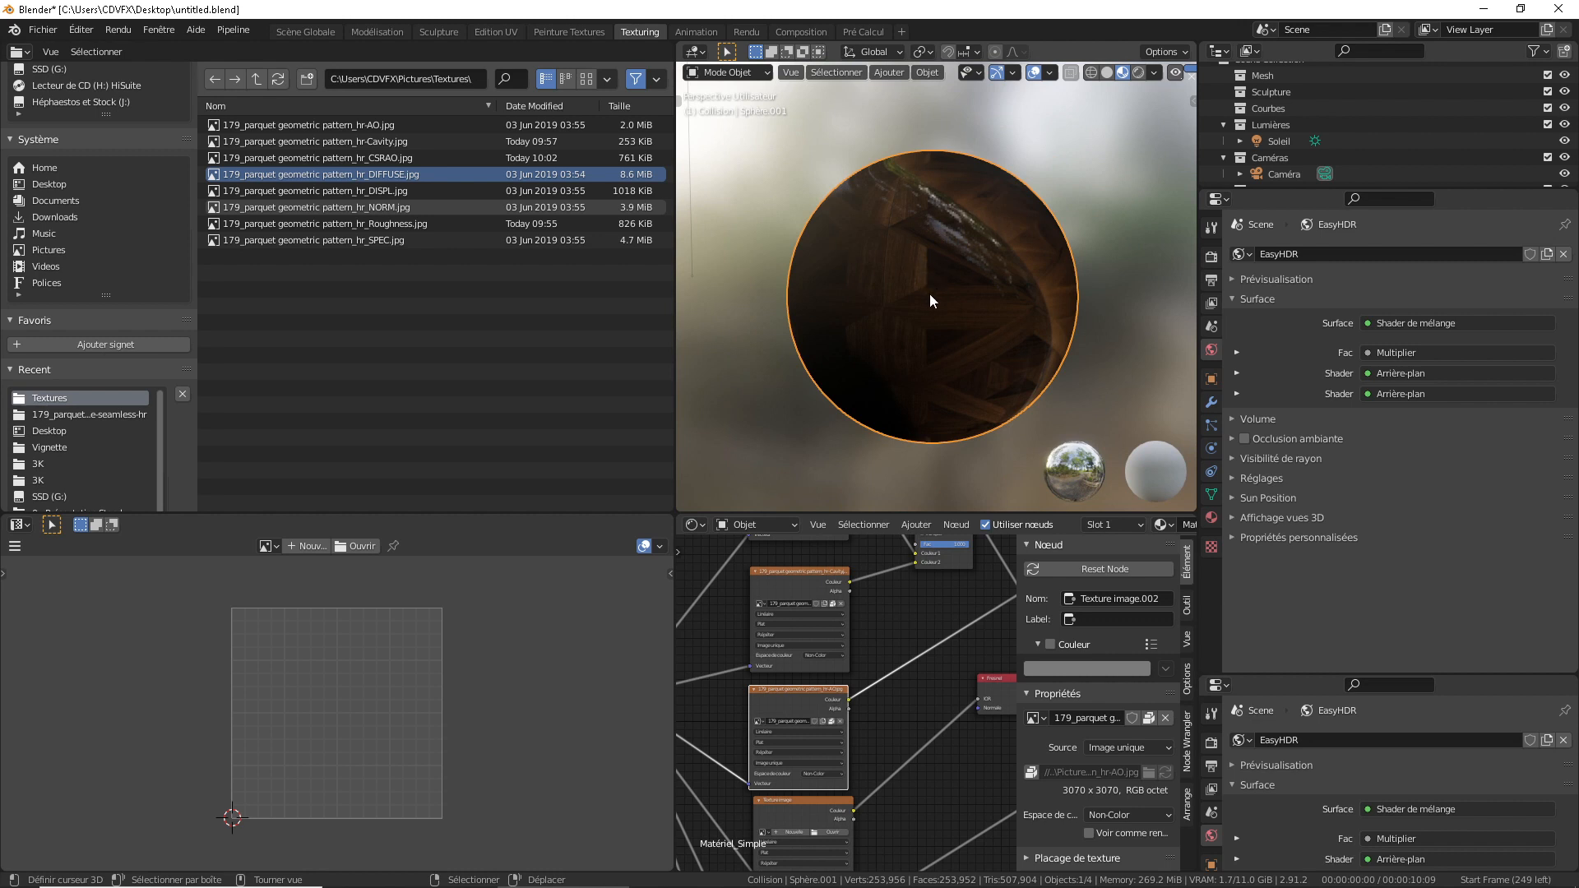
middle_click_drag(929, 294, 987, 300)
scroll(915, 667, "down", 2)
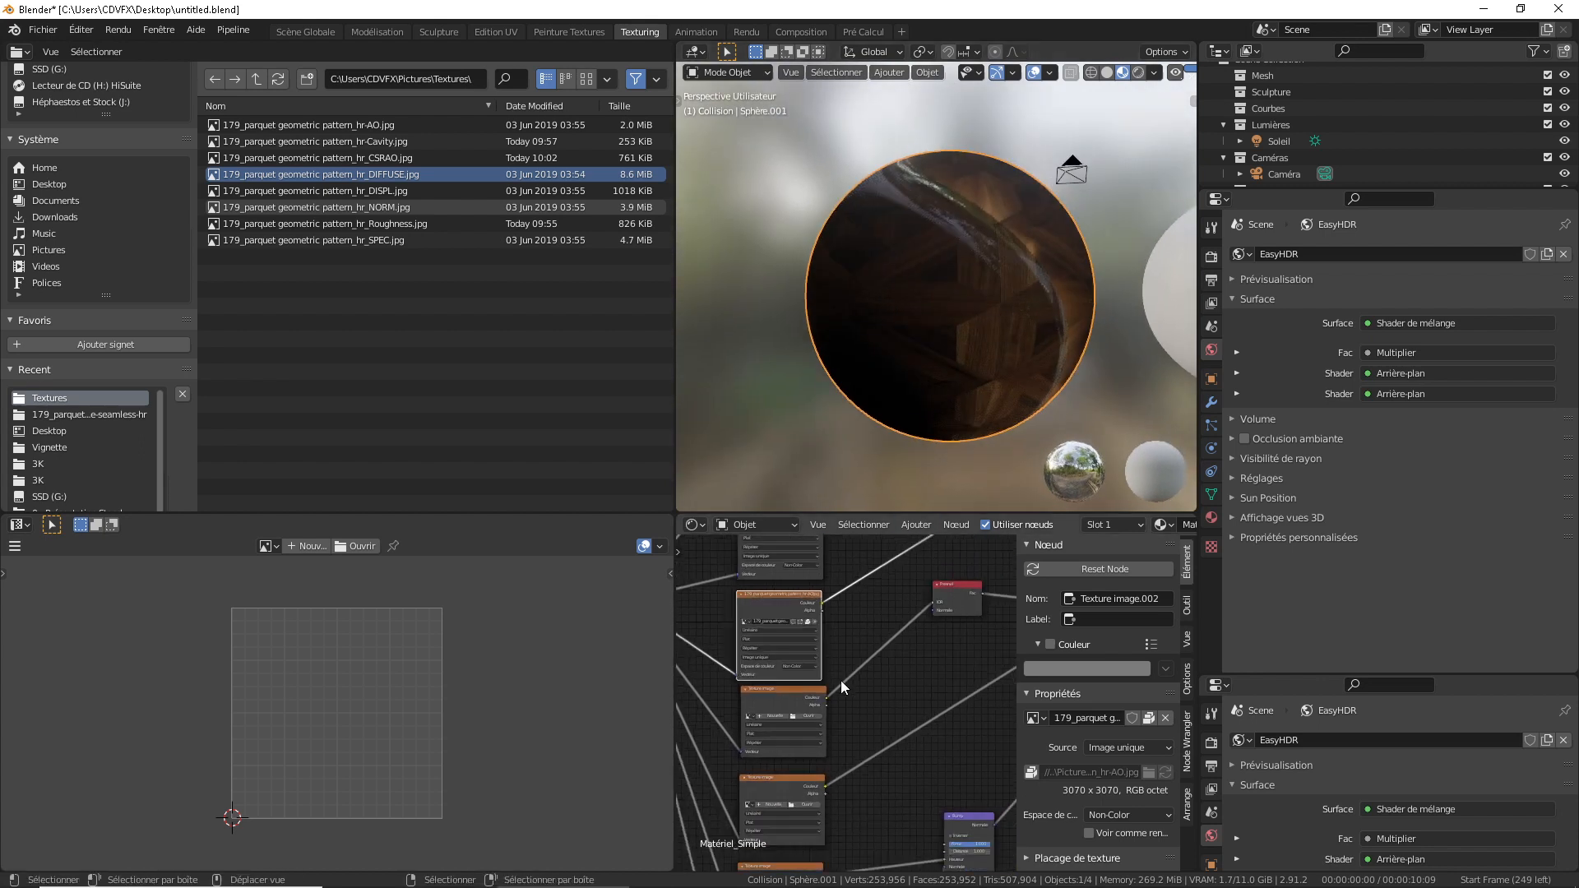
Load the parquet SPEC map into the Image Texture node feeding the Fresnel node and set it to Non-Color.
middle_click_drag(840, 679, 826, 642)
left_click(802, 686)
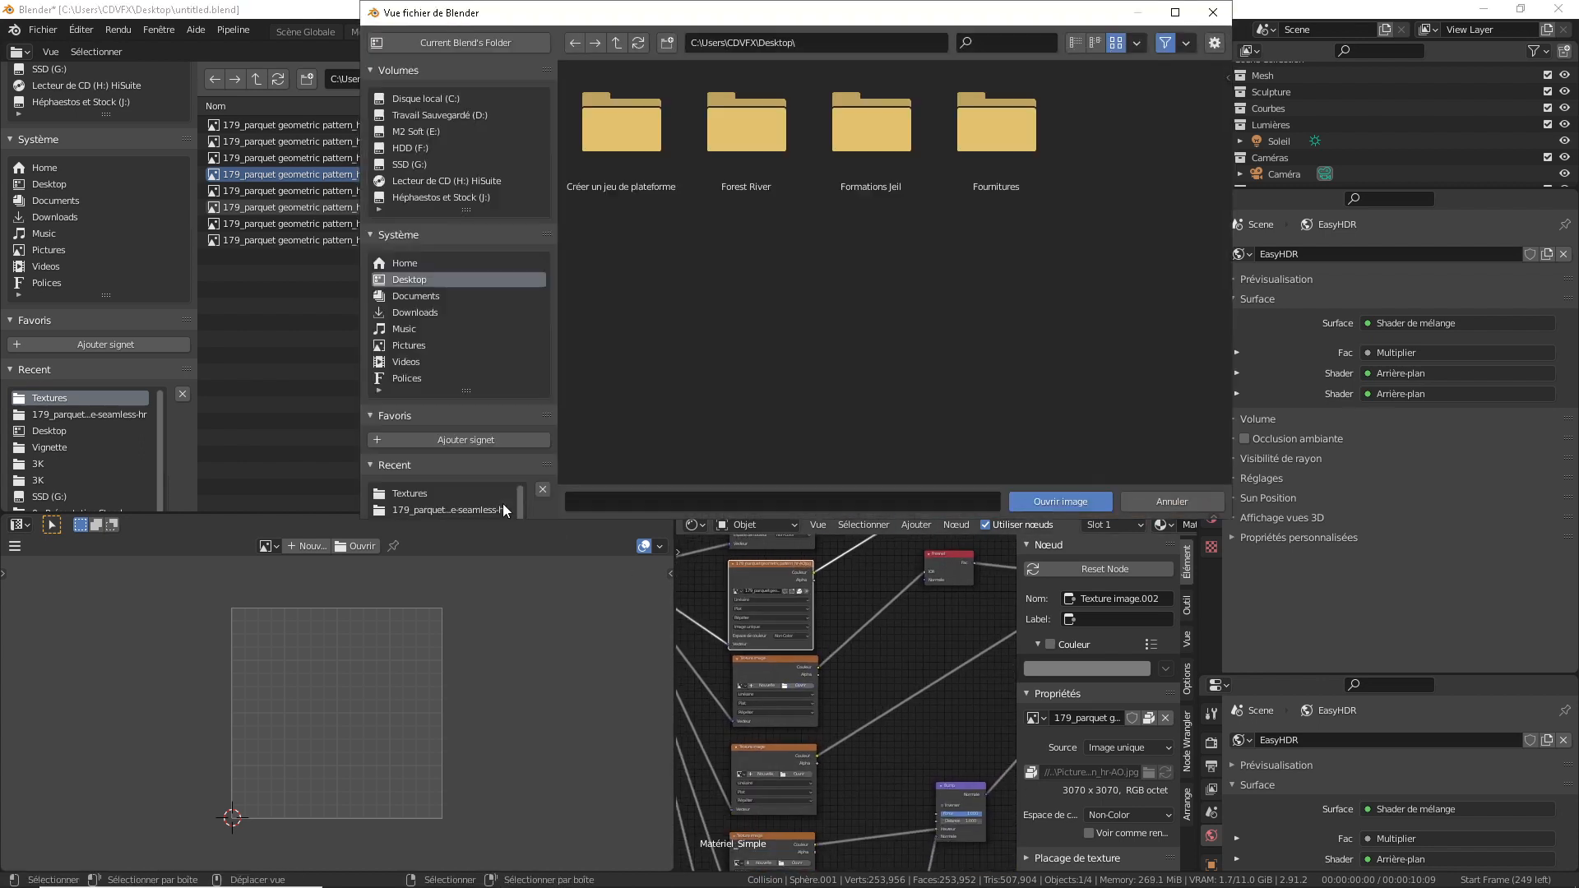
left_click(493, 494)
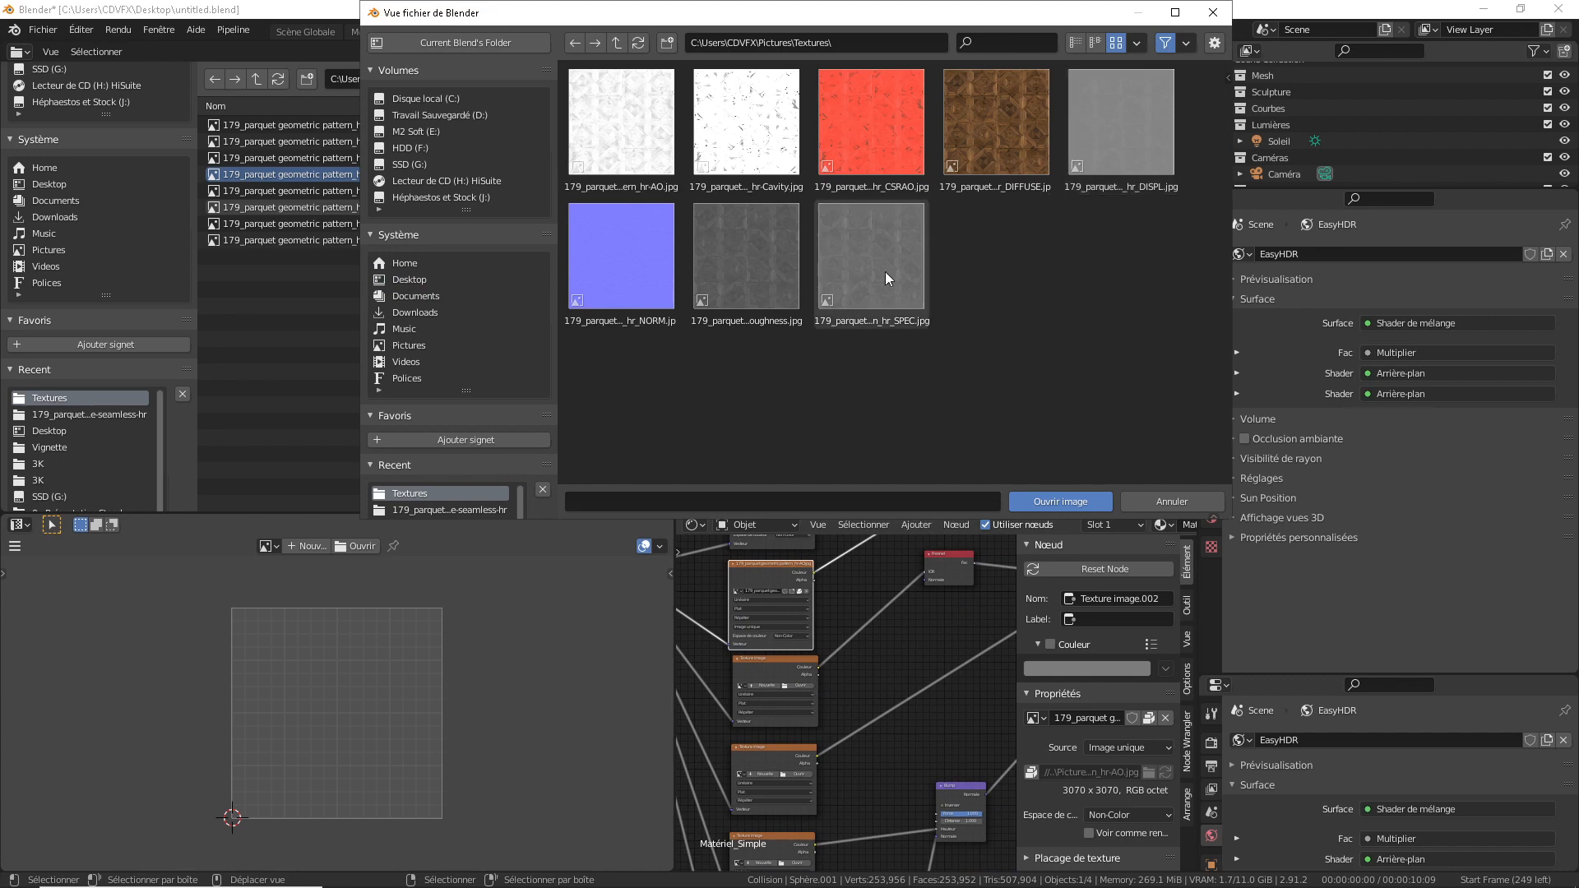
double_click(842, 283)
middle_click_drag(924, 778, 806, 663)
left_click(799, 619)
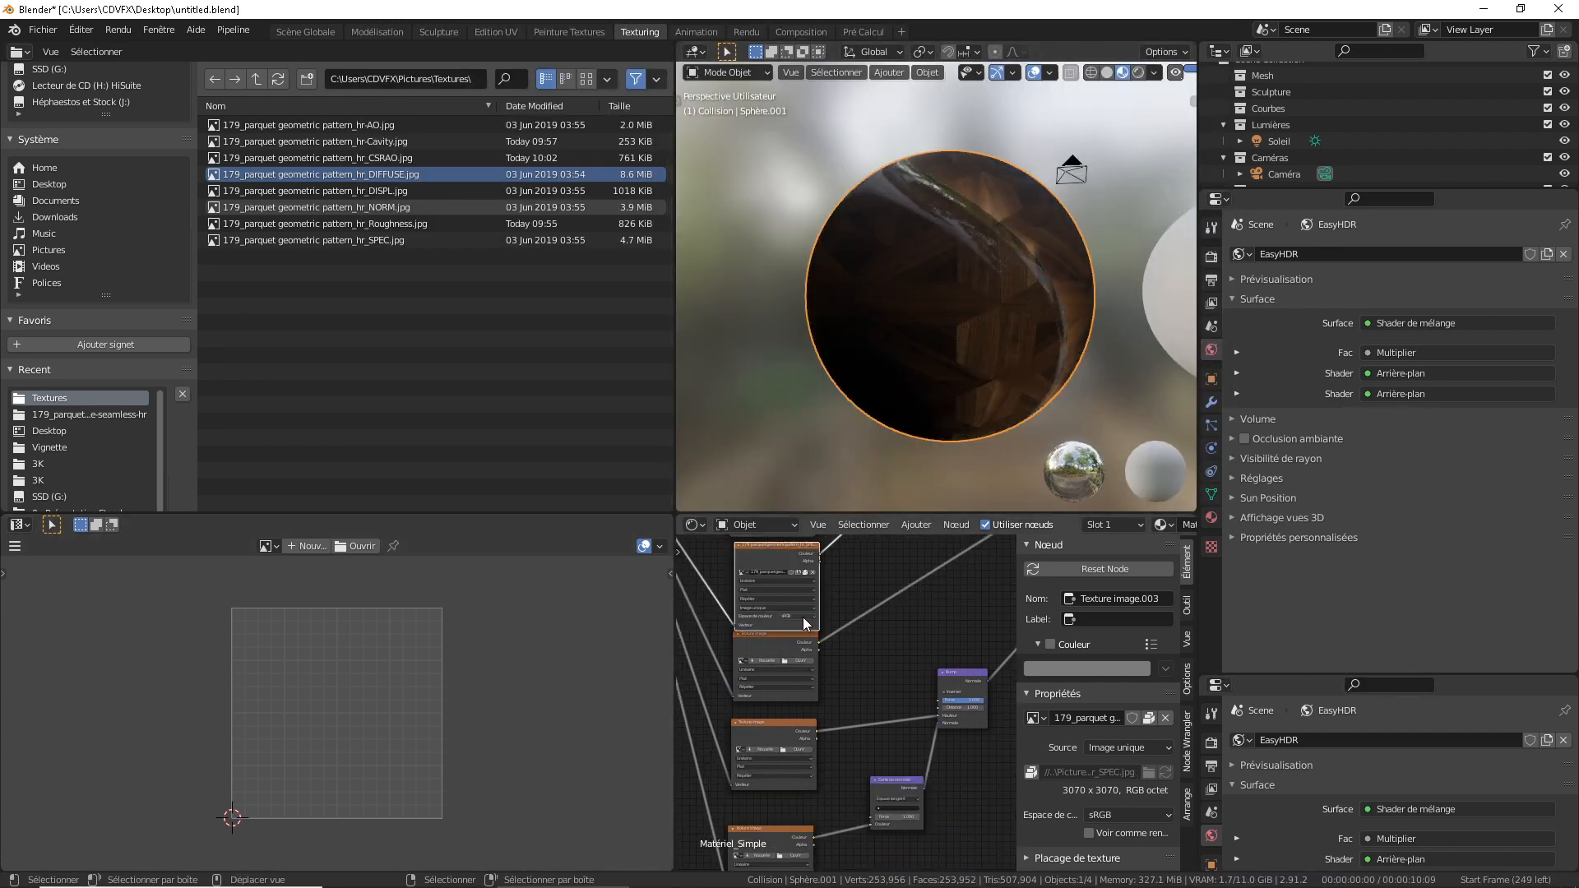
left_click(801, 648)
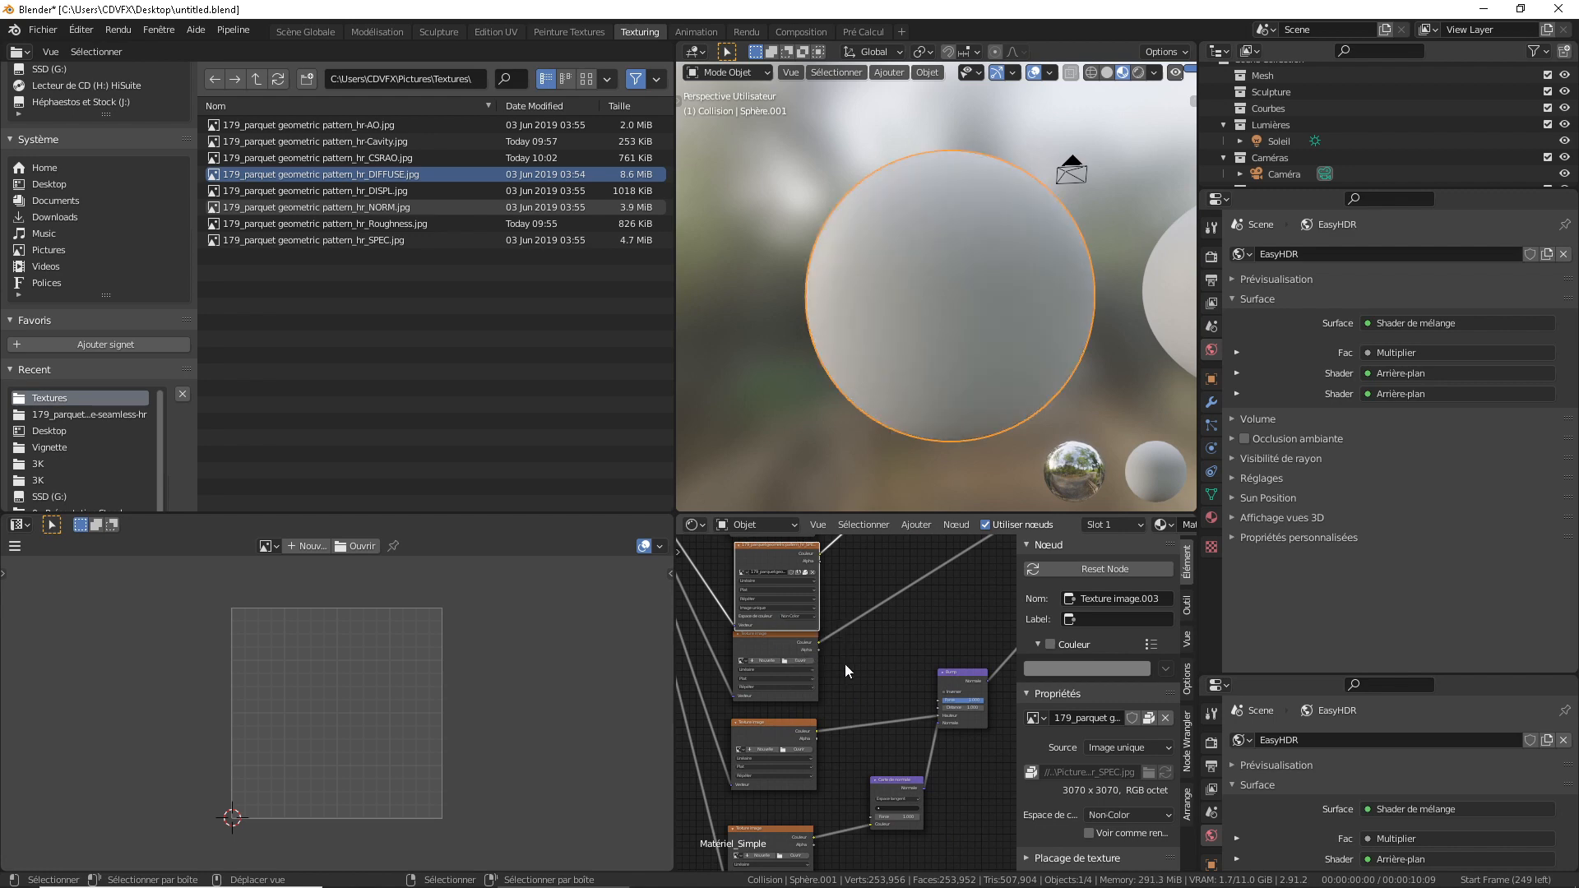
Load the parquet Roughness map into the fifth Image Texture node and set its color space to Non-Color.
left_click_drag(783, 643, 788, 650)
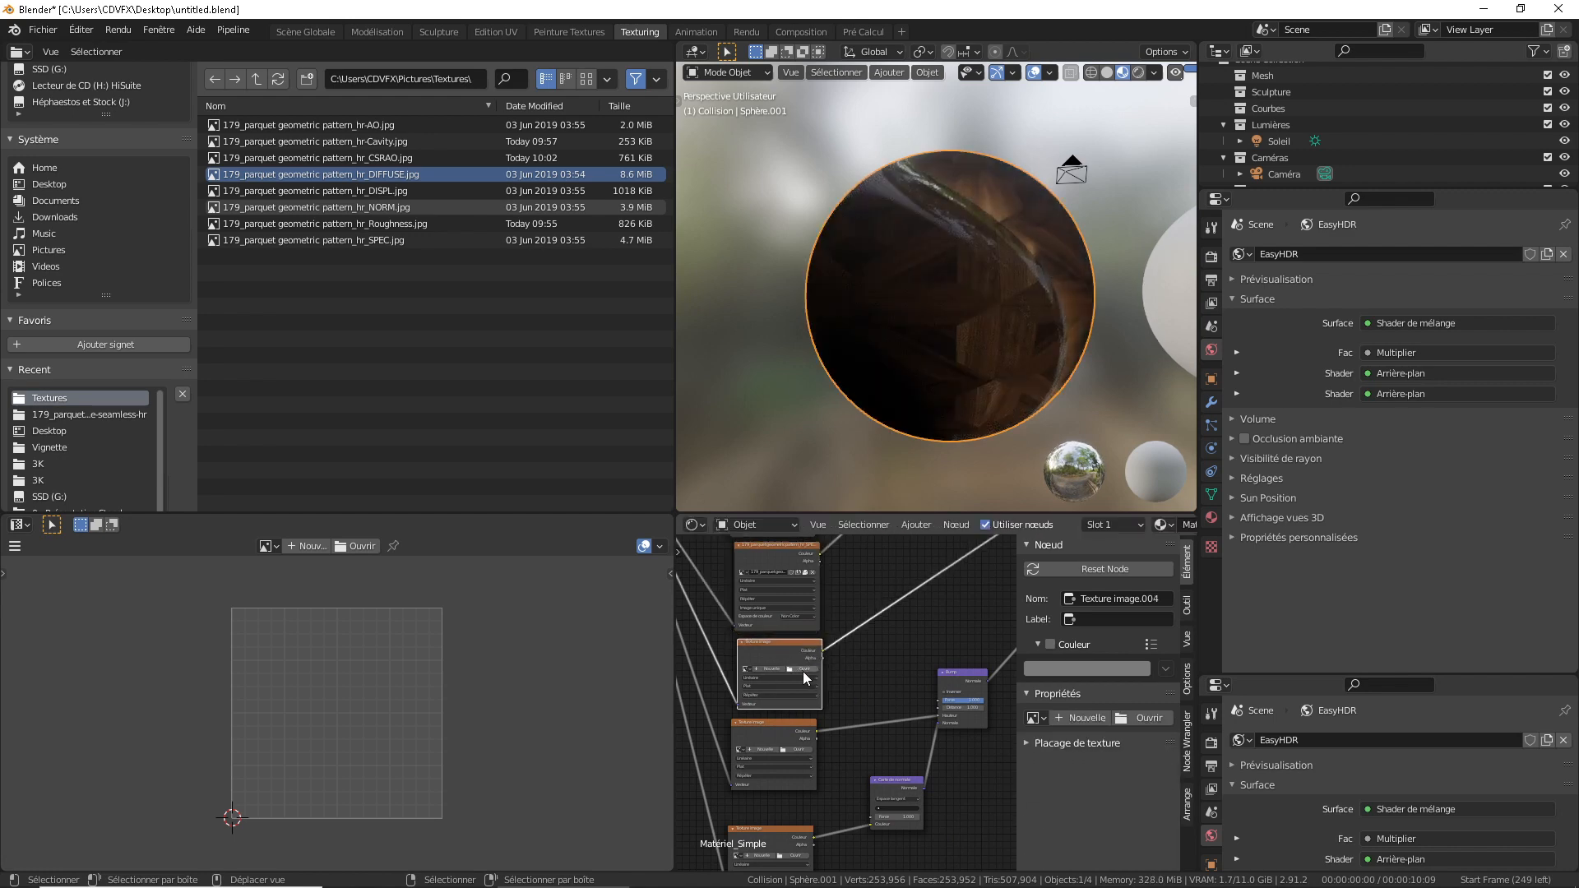
left_click(807, 669)
left_click(422, 495)
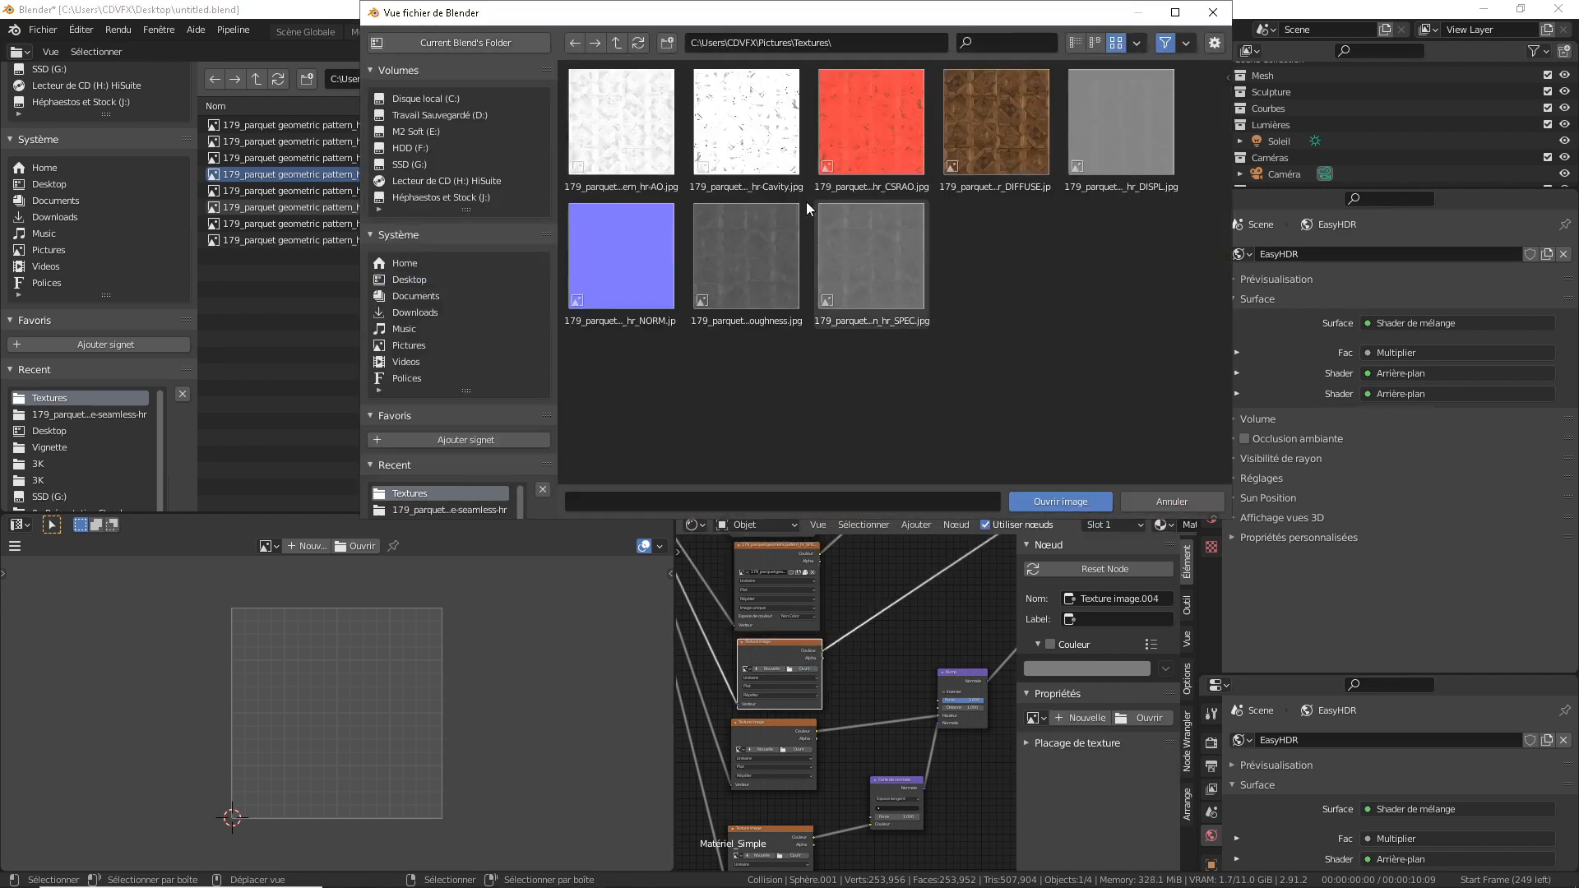
double_click(752, 262)
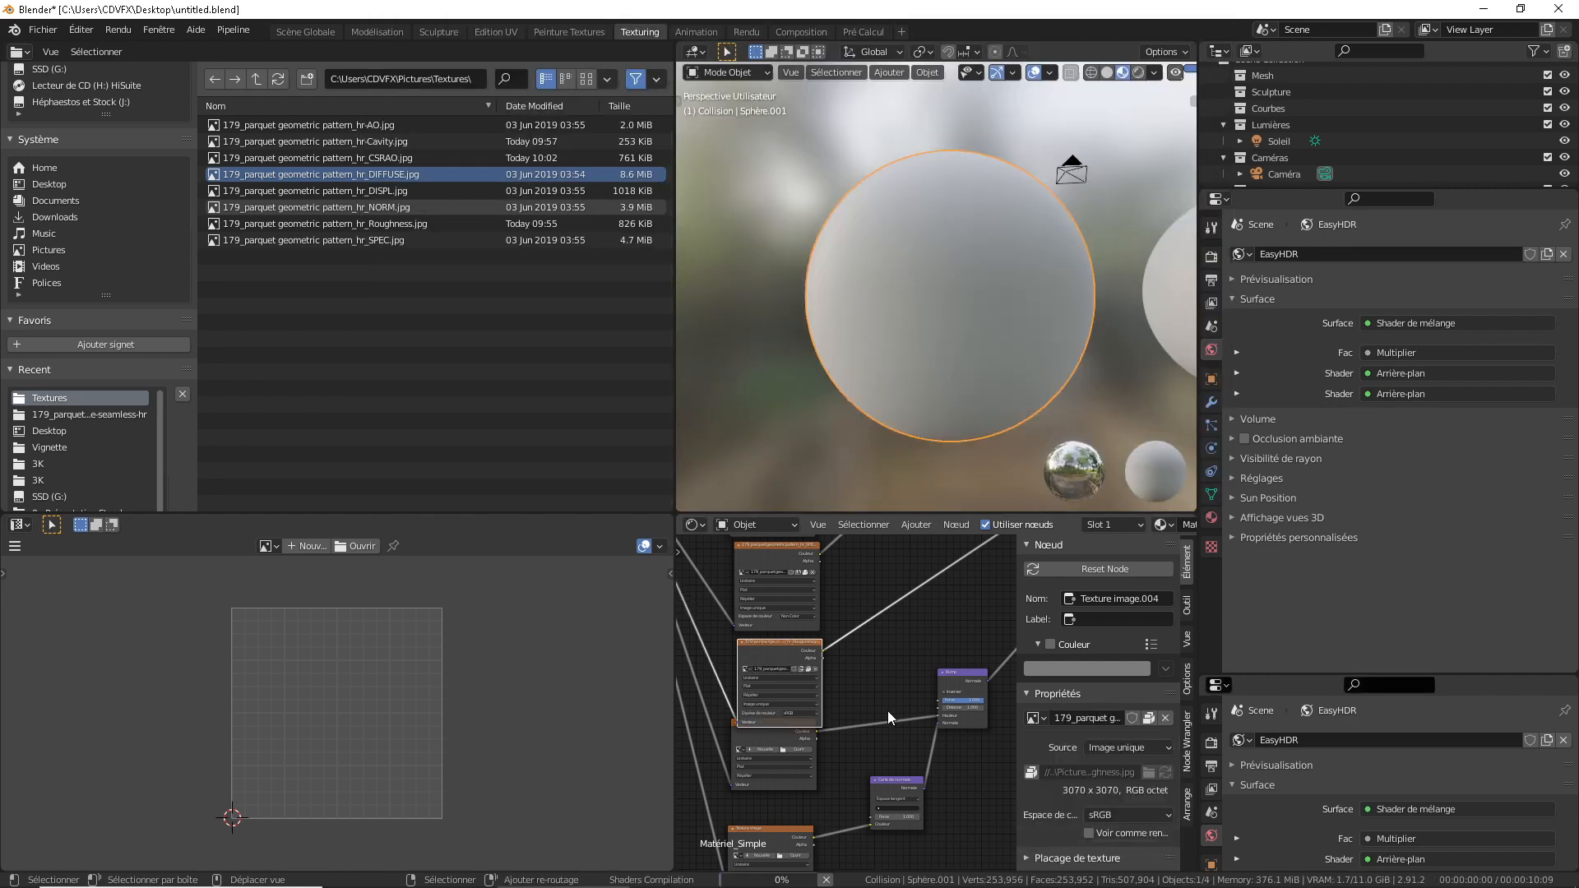
middle_click_drag(886, 711, 887, 598)
left_click(814, 602)
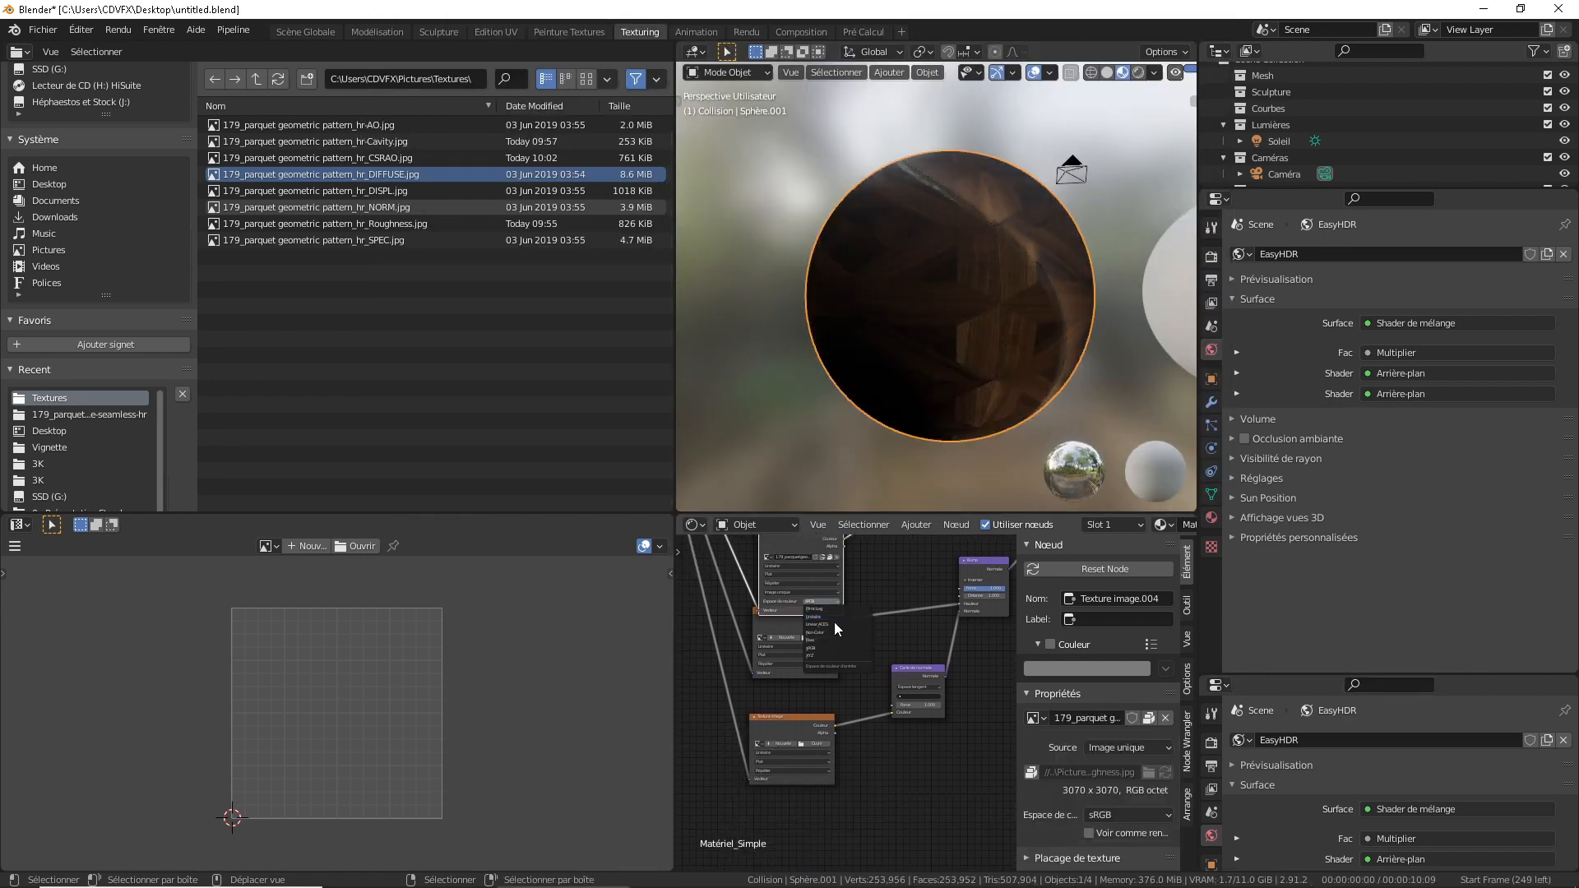
left_click(831, 632)
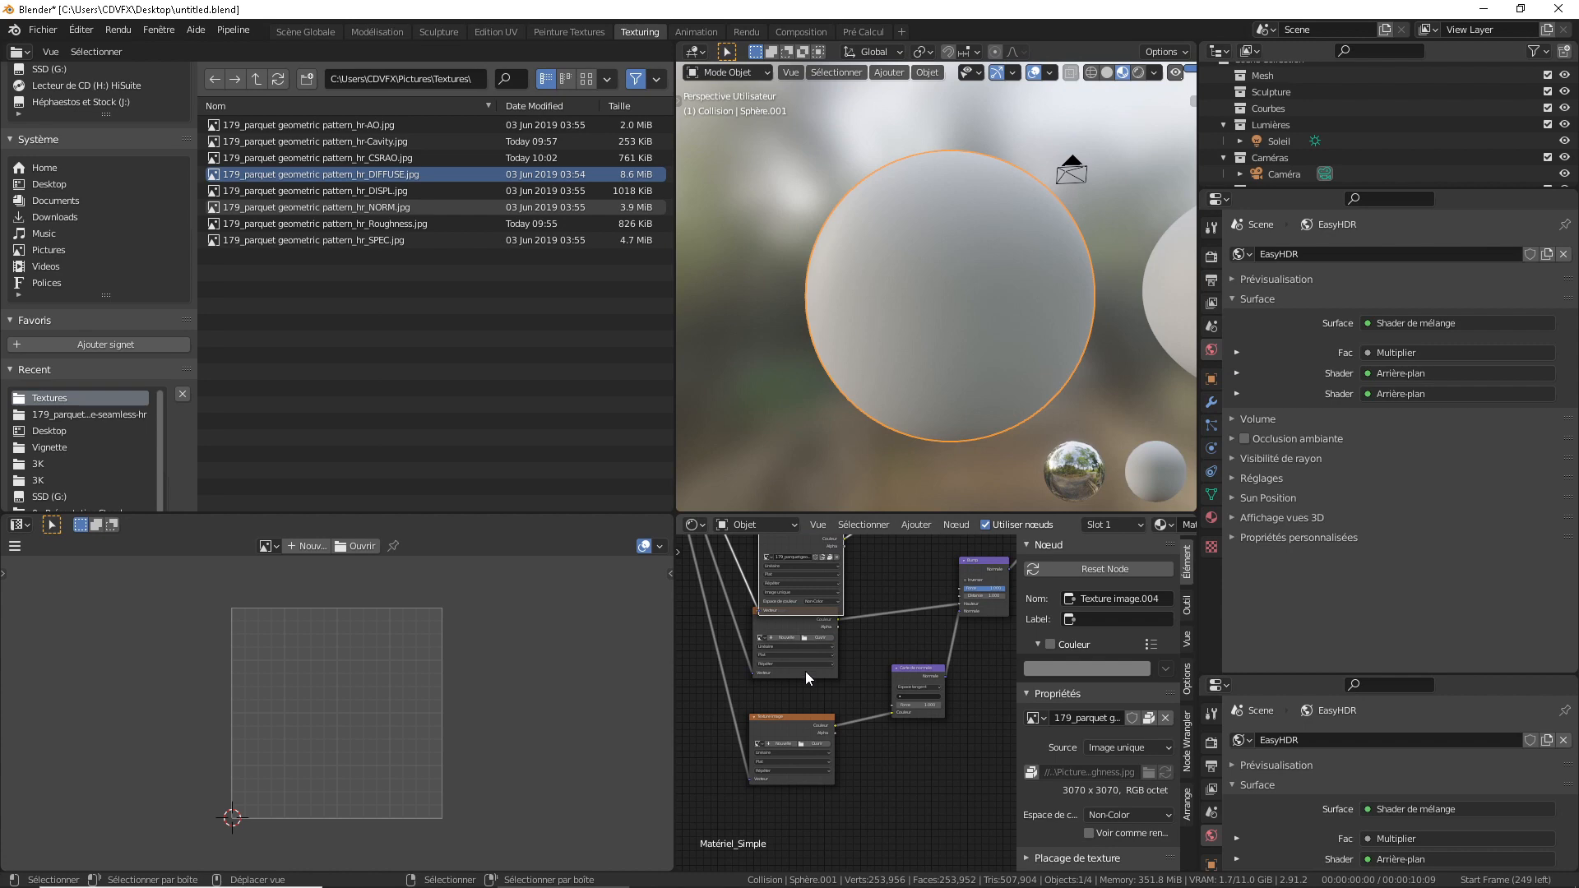
Load the parquet DISPL map into the Image Texture node feeding the Bump height and set it to Non-Color.
left_click_drag(806, 672, 806, 688)
left_click(820, 653)
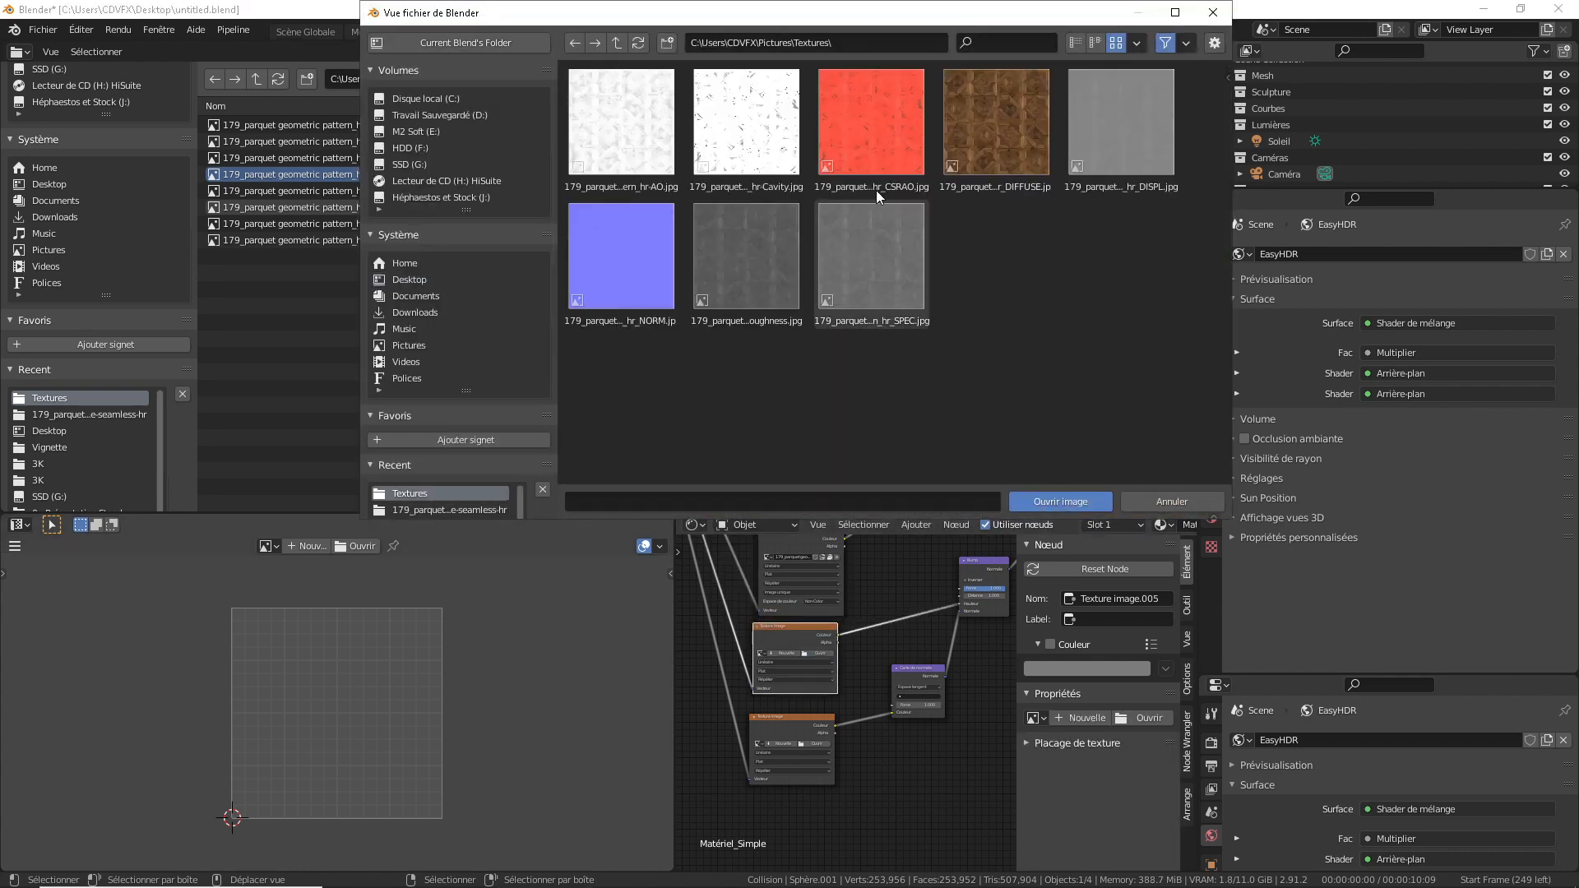
double_click(1148, 141)
left_click(815, 699)
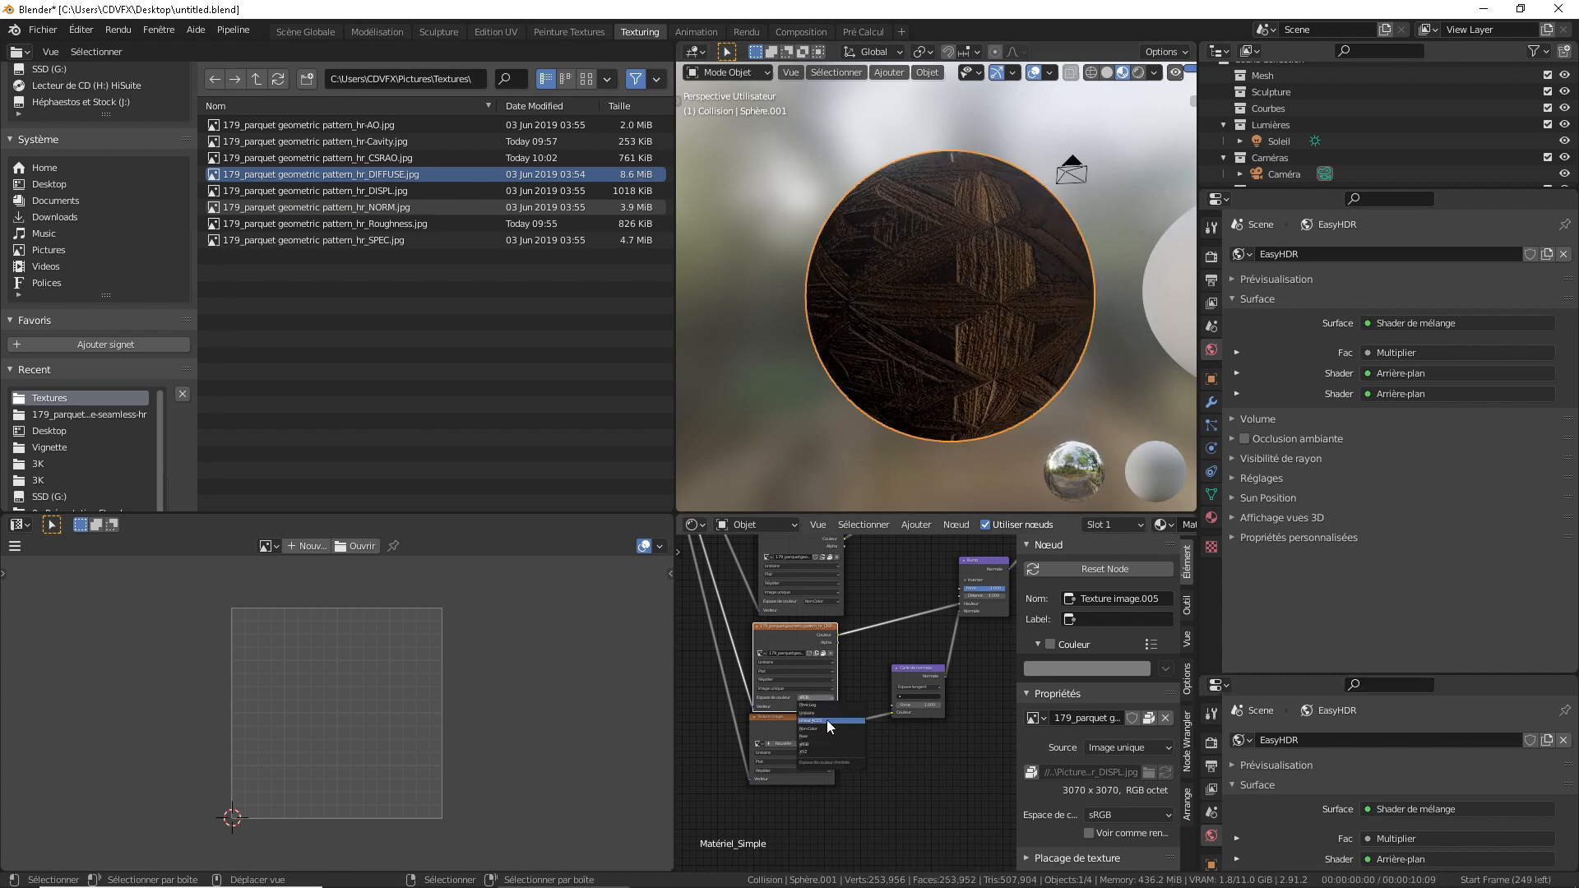
left_click(822, 729)
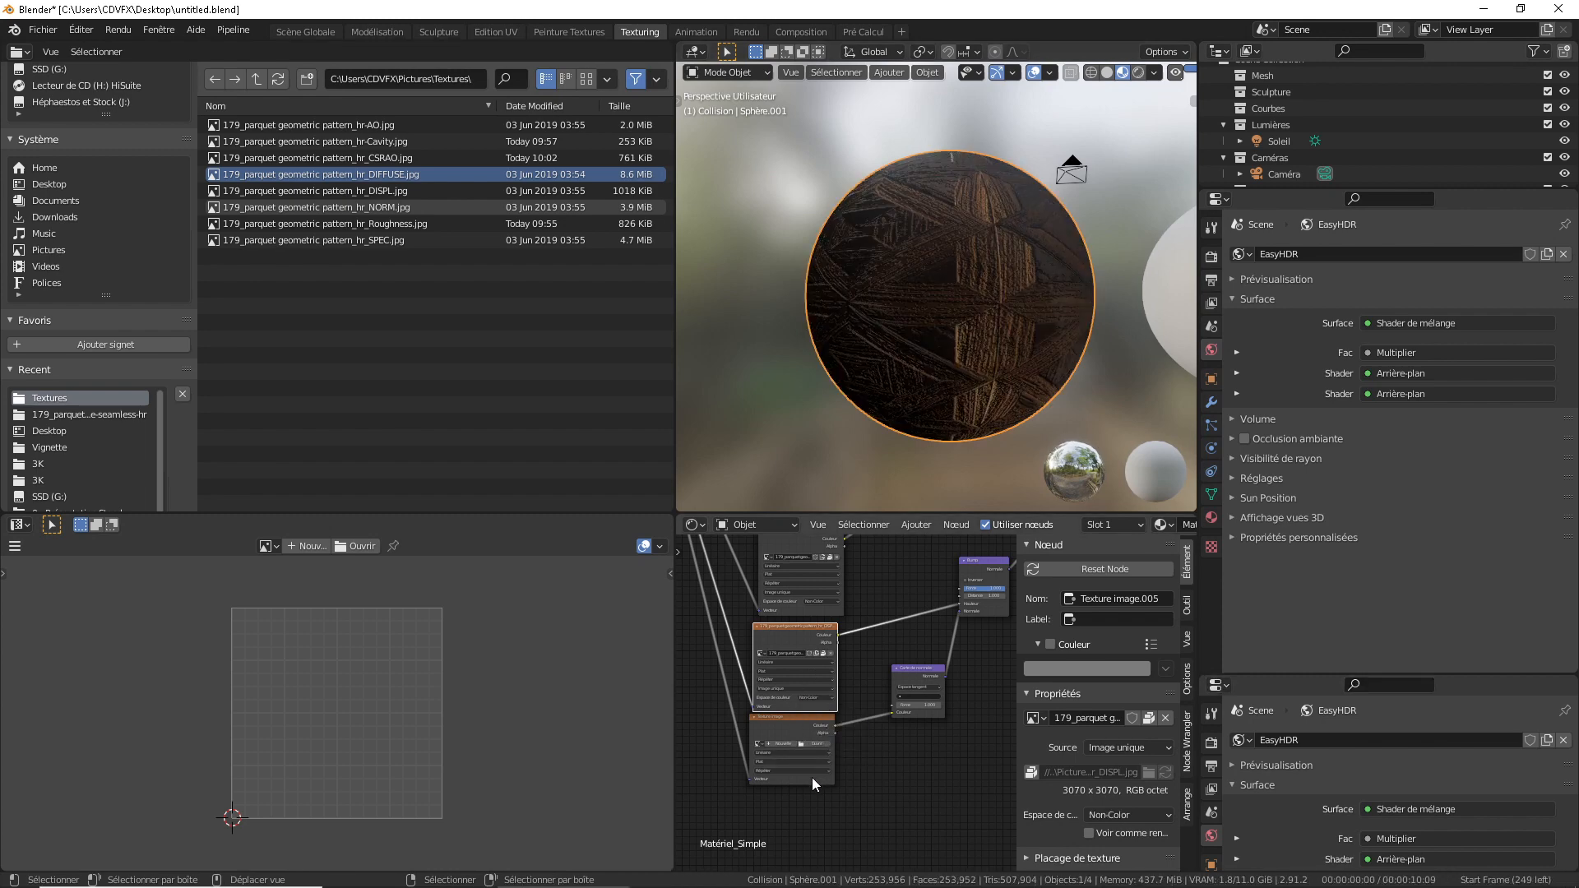
Load the parquet NORM map into the Image Texture node feeding the Normal Map node and set it to Non-Color.
left_click_drag(811, 777, 816, 803)
left_click(821, 771)
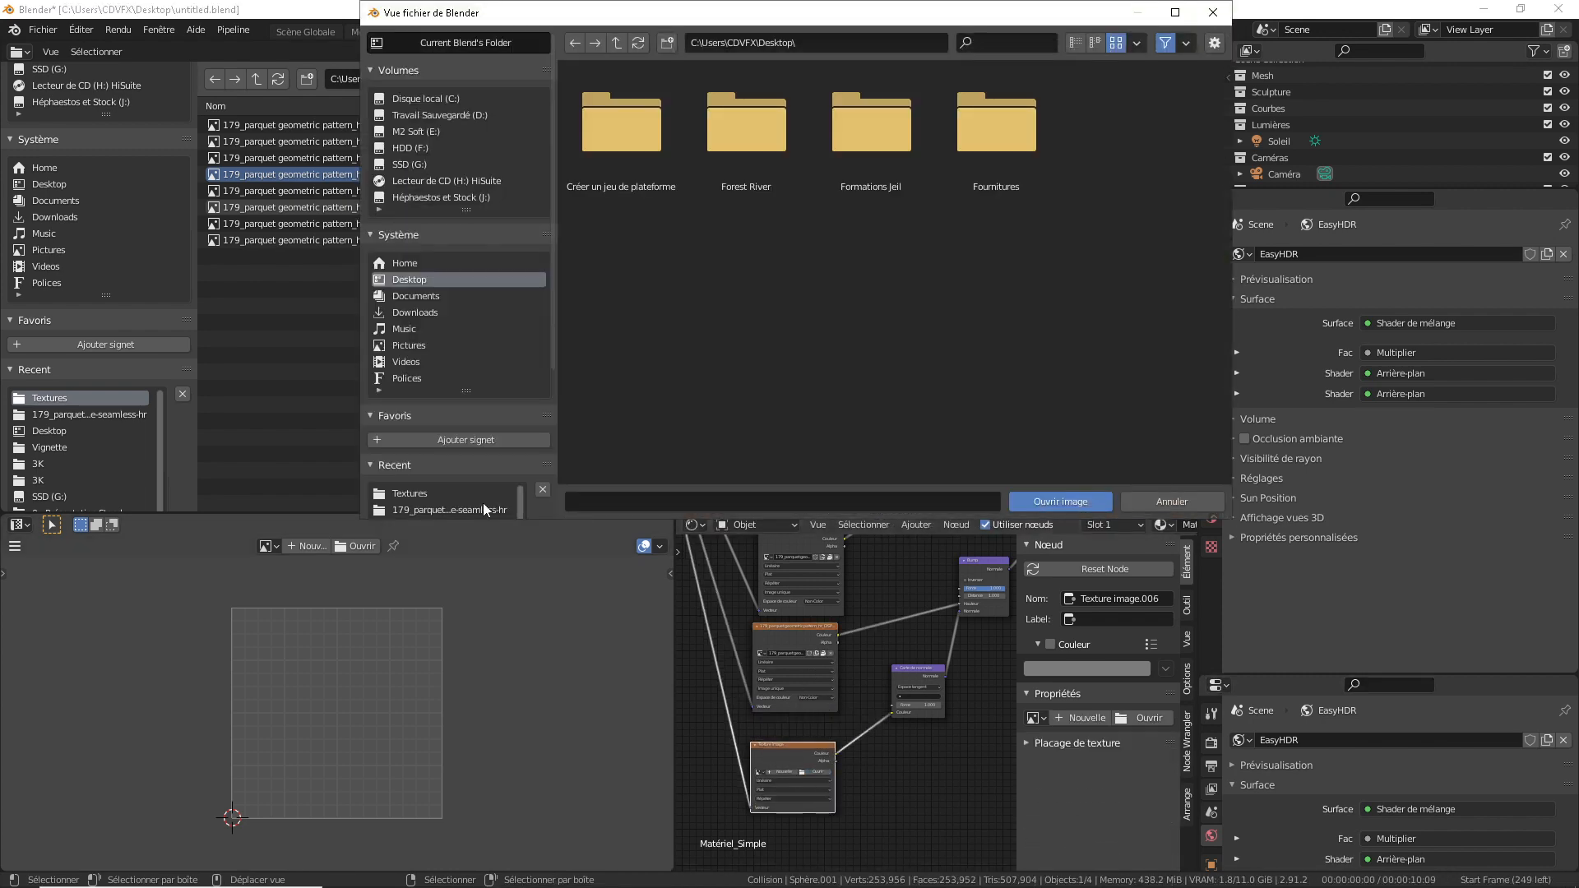
left_click(403, 494)
double_click(589, 267)
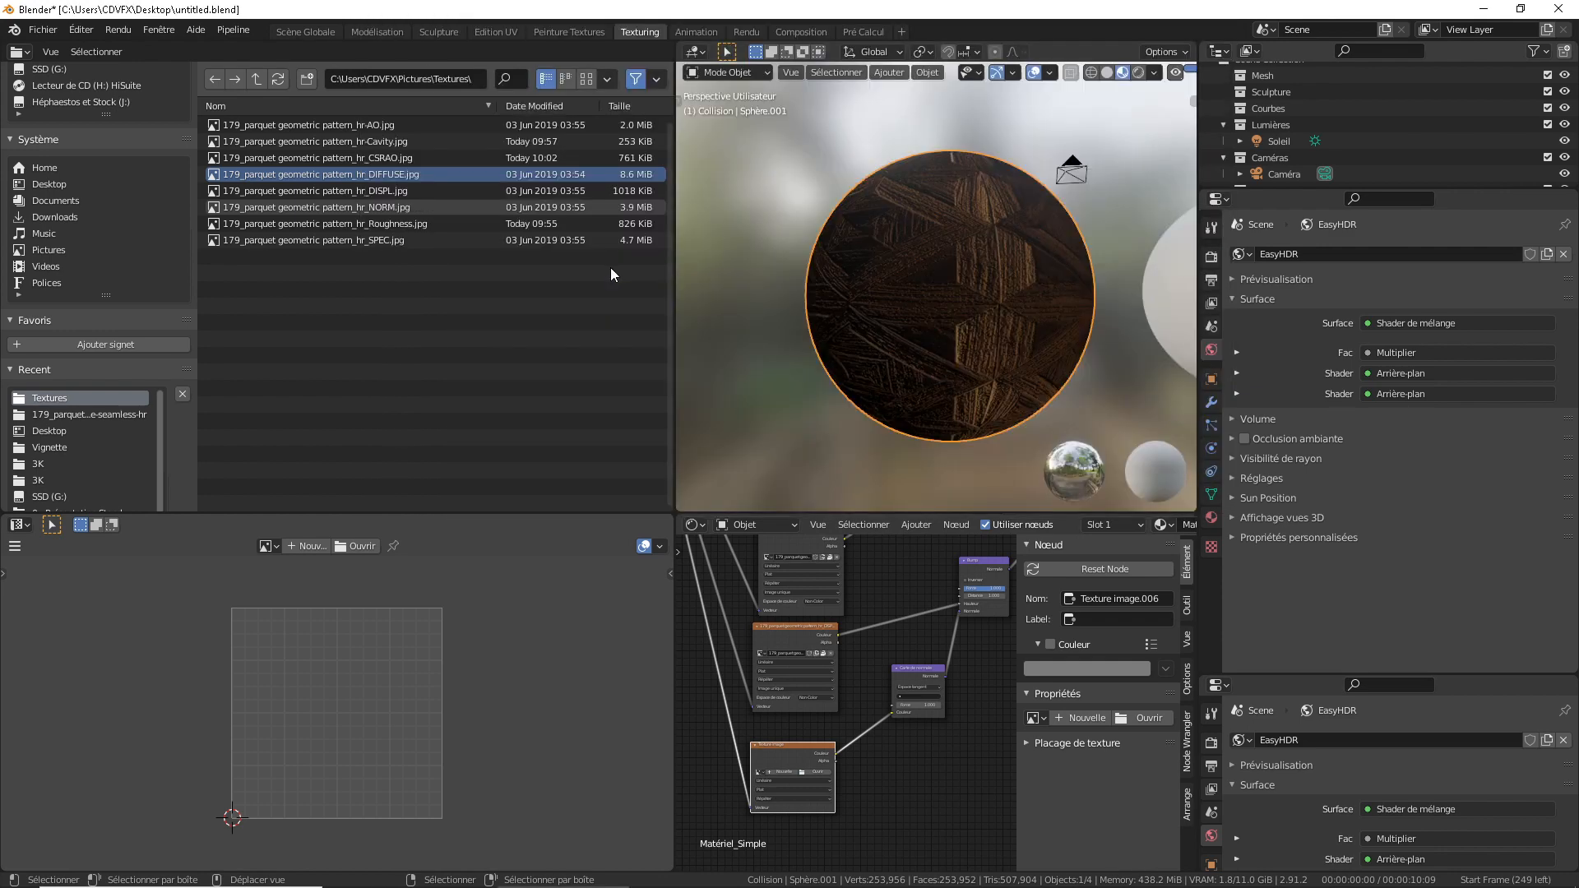
left_click(818, 815)
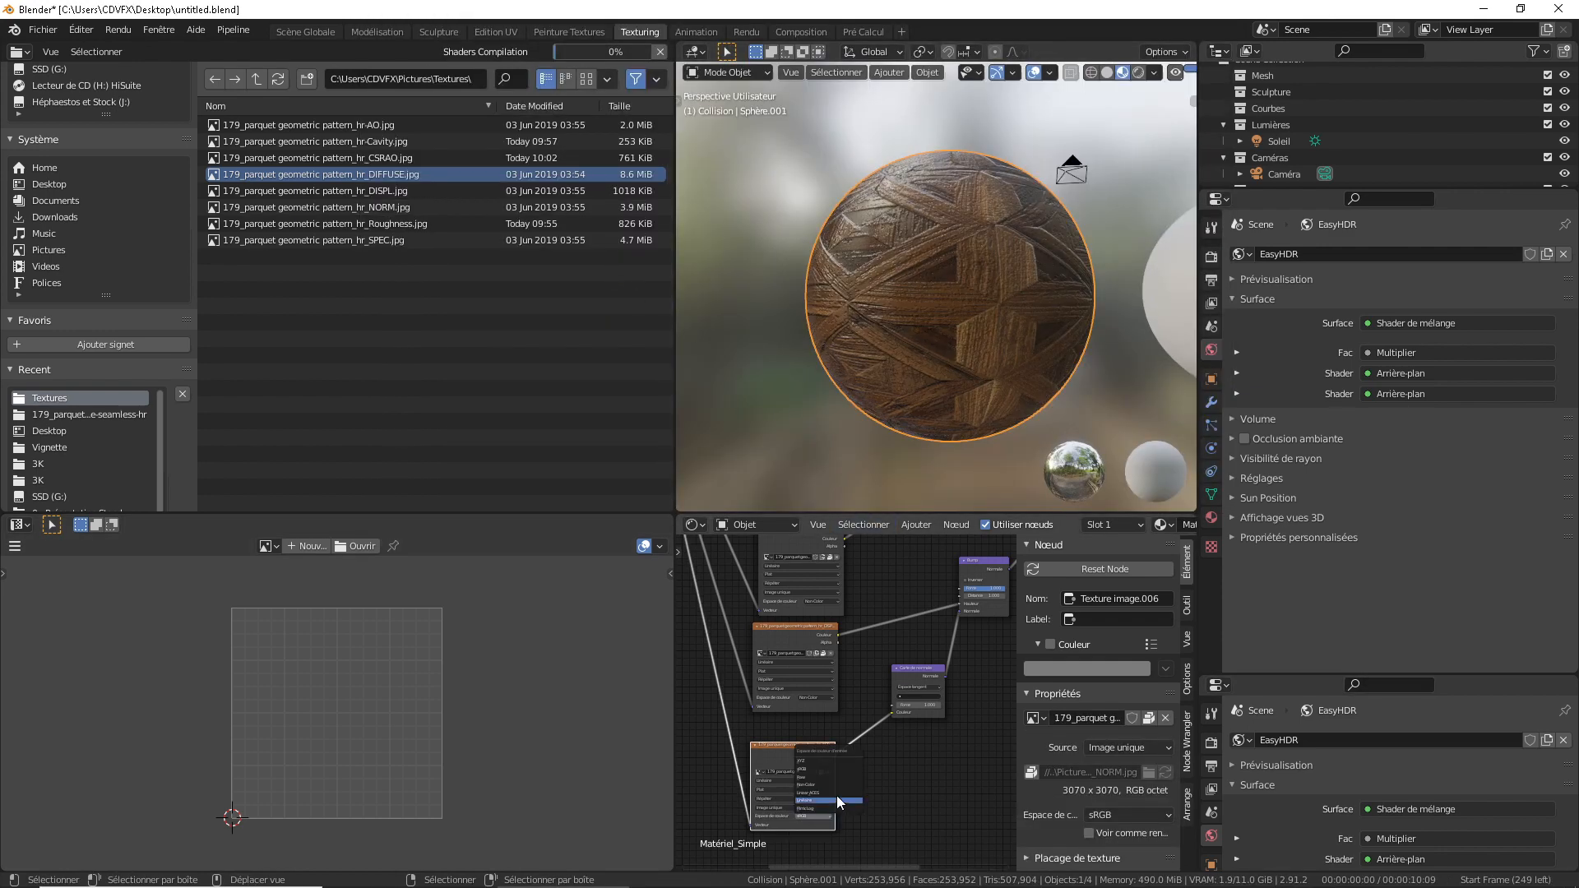
left_click(825, 784)
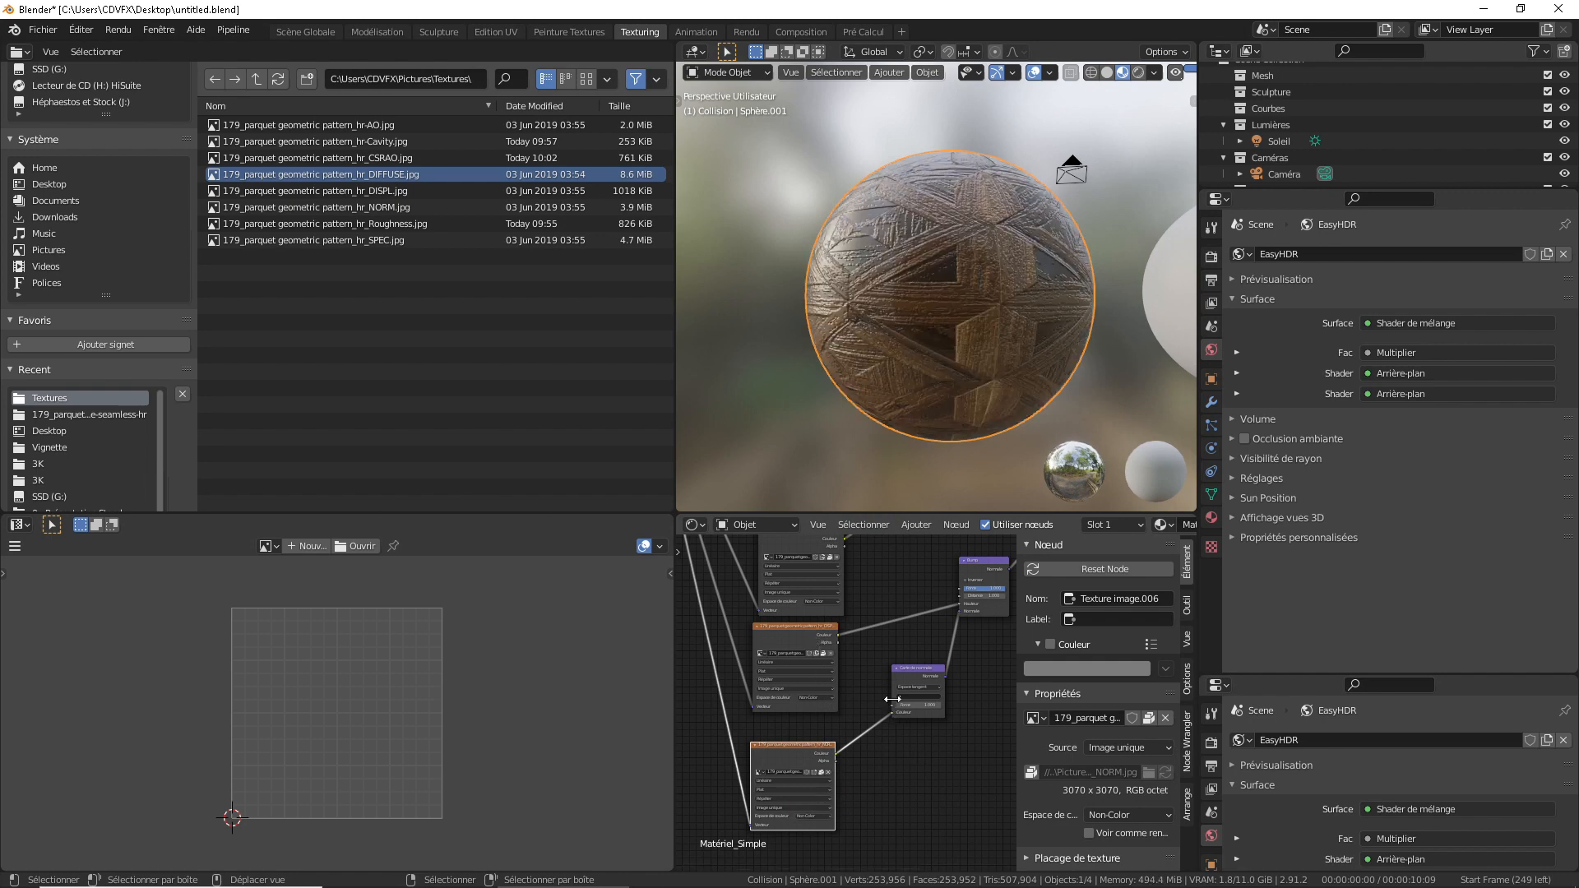
Set the Bump node's distance to 0.35 and its strength to 0.35, and check the relief on the sphere.
middle_click_drag(1053, 314, 941, 203)
middle_click_drag(949, 698, 800, 728)
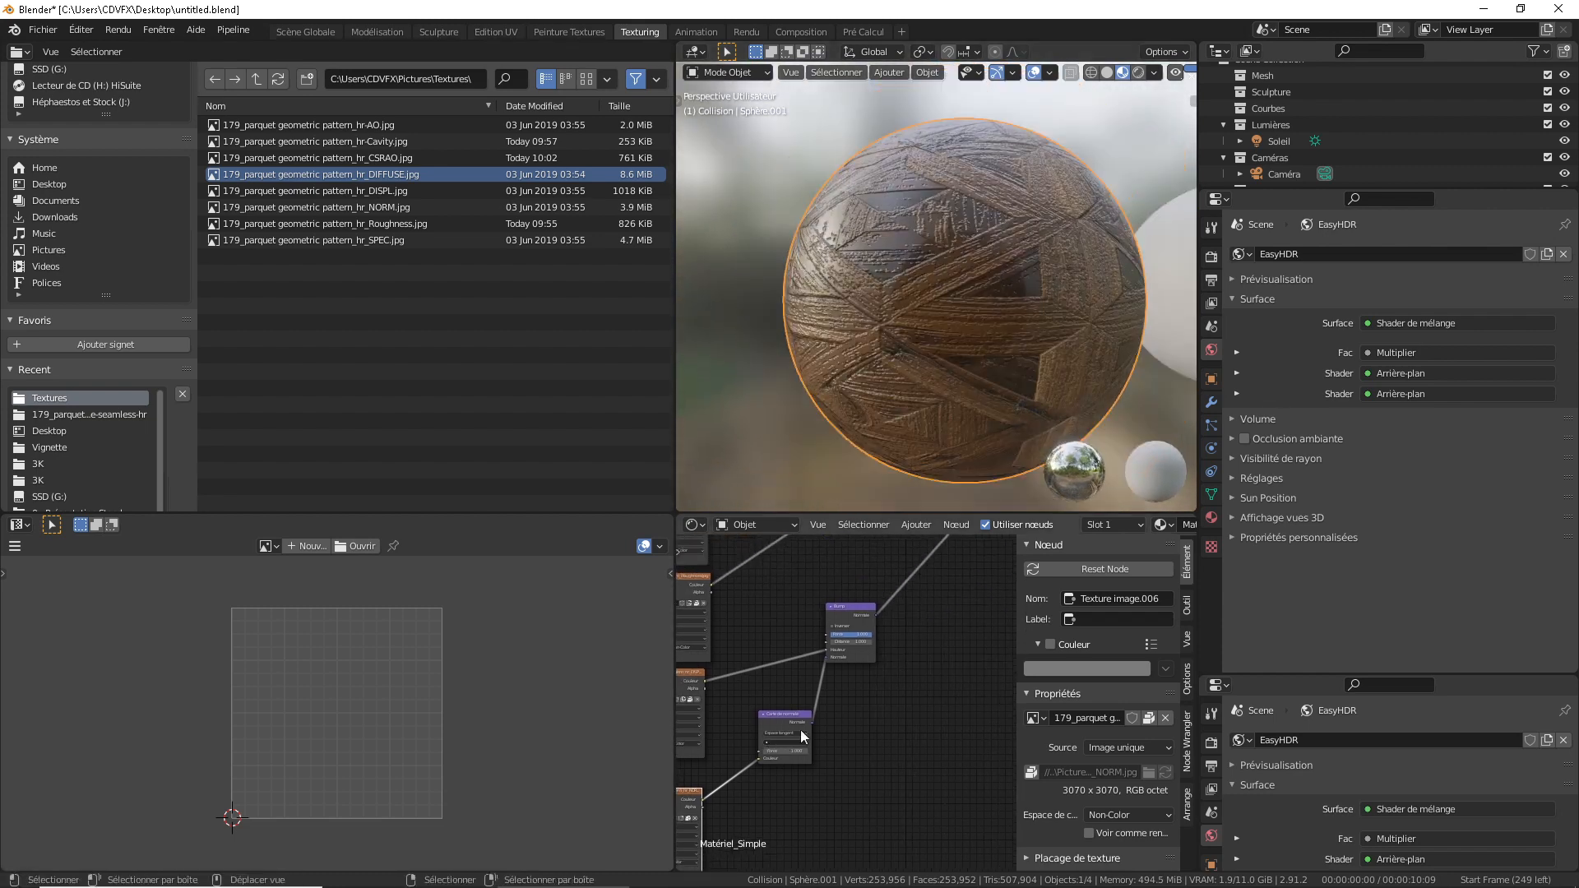
scroll(861, 654, "up", 2)
type("0")
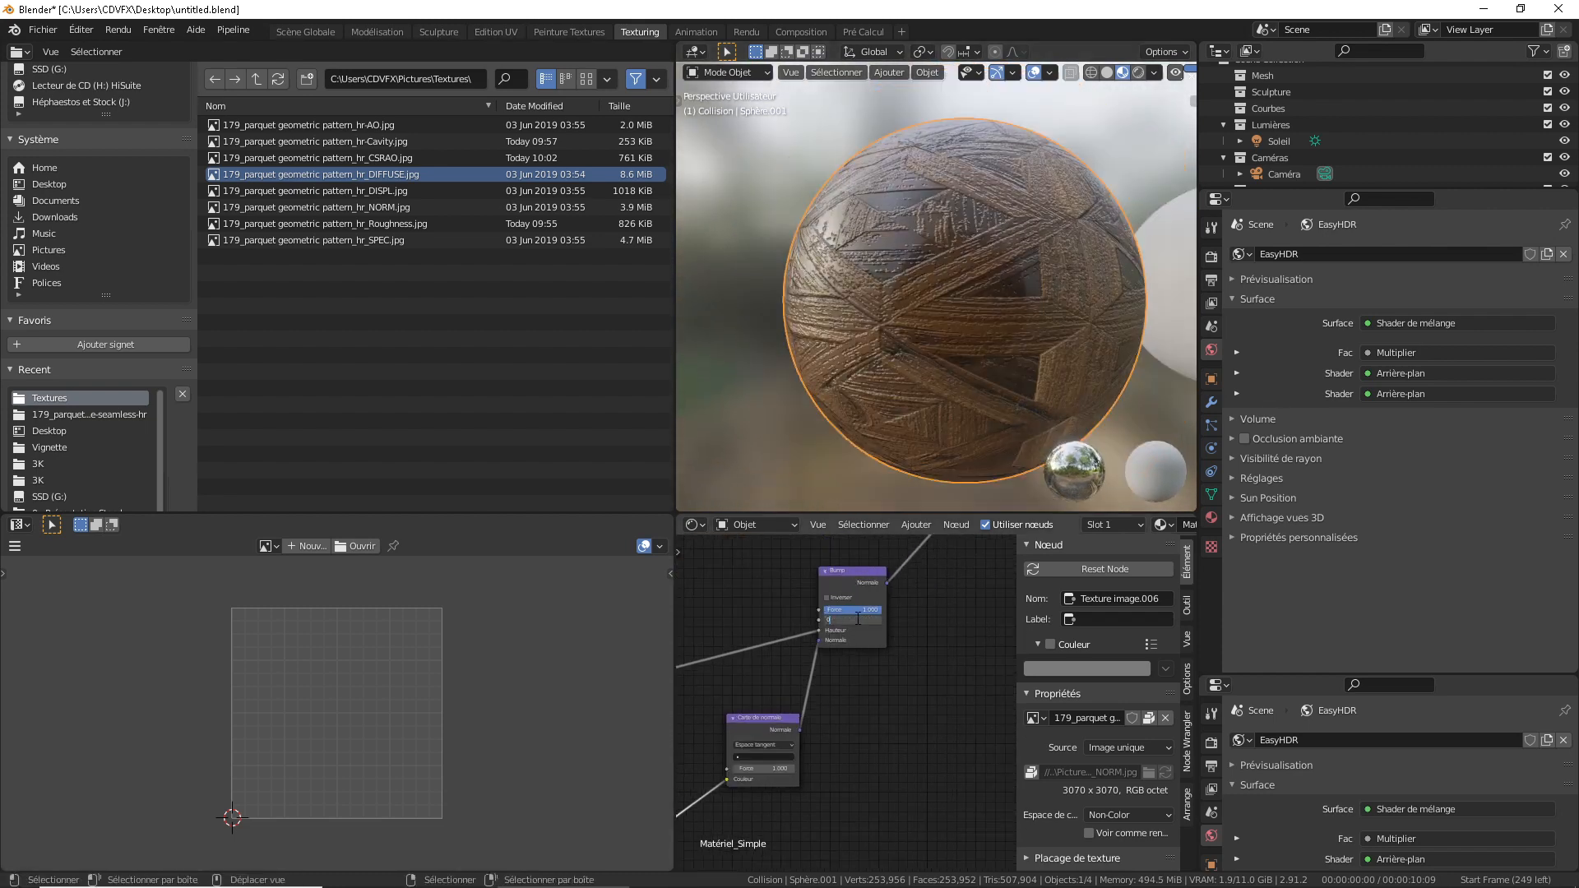
type(".35")
key("Return")
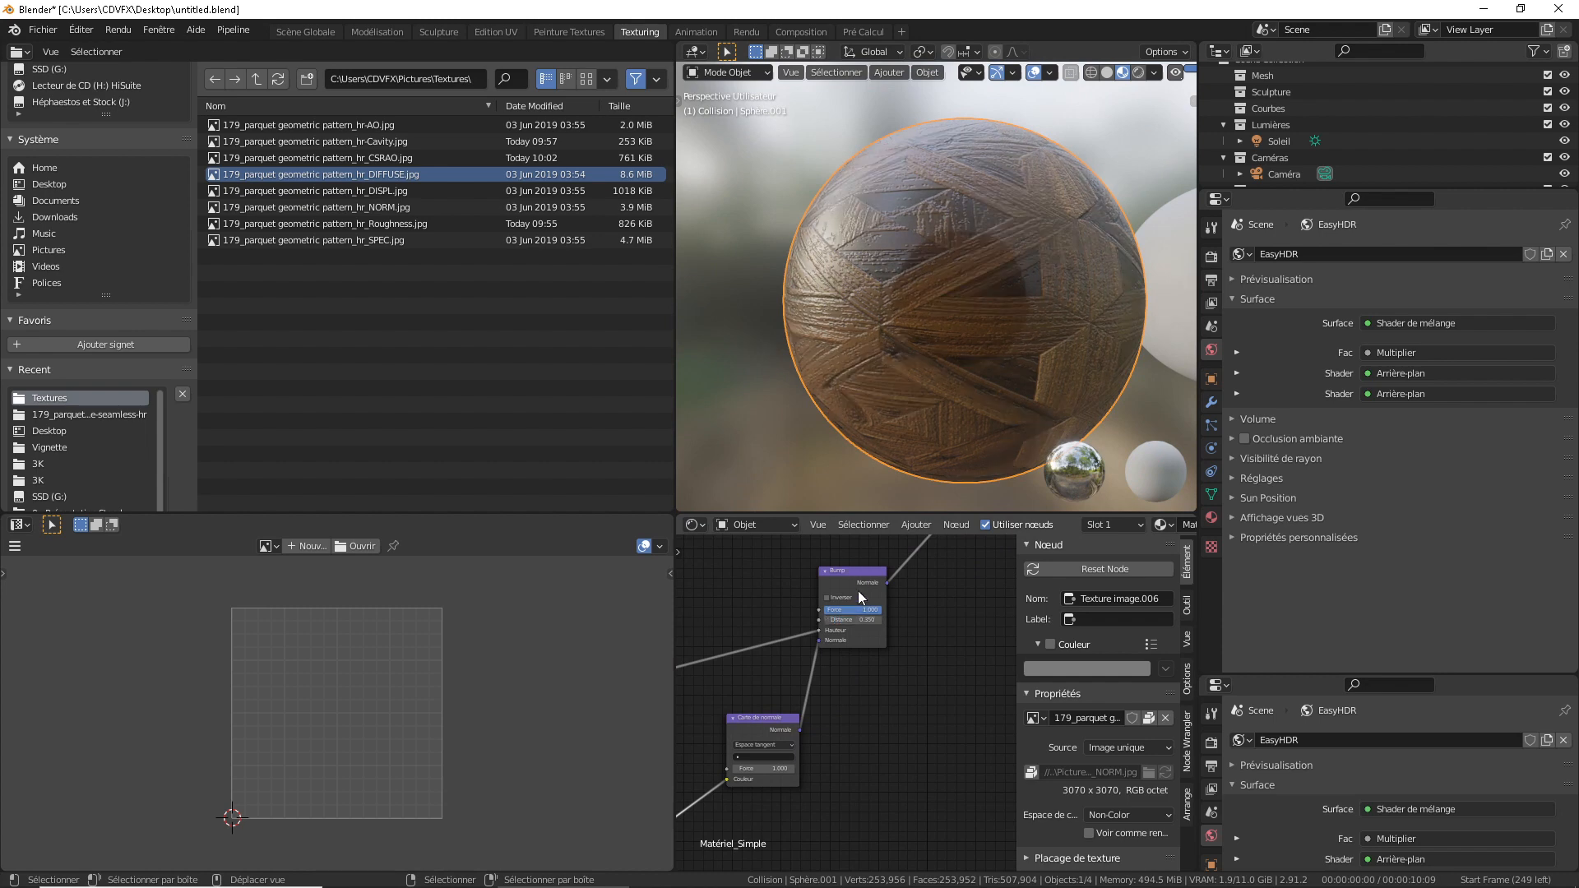
left_click(862, 609)
type("0.35")
key("Return")
mouse_move(1047, 329)
middle_mouse_down()
mouse_move(1000, 362)
mouse_move(865, 340)
mouse_move(891, 324)
mouse_move(1071, 343)
middle_mouse_up()
Move the Material Output node farther away and insert an Ambient Occlusion node between the last MixRGB node and the Principled shader.
scroll(846, 716, "down", 3)
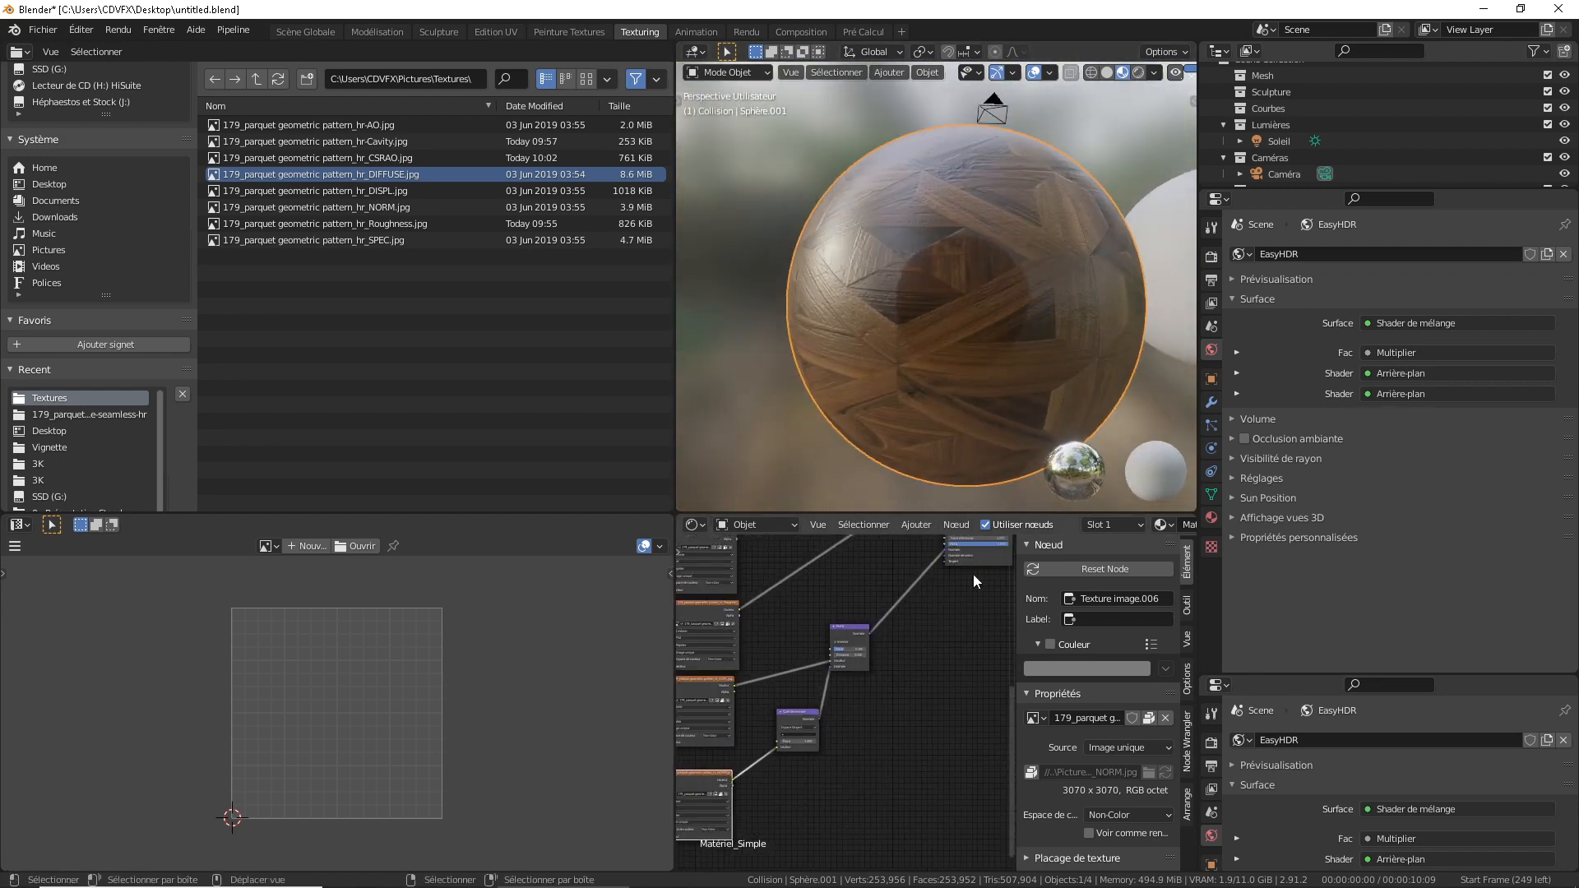
middle_click_drag(974, 579, 890, 695)
left_click_drag(925, 603, 1038, 607)
key("shift+a")
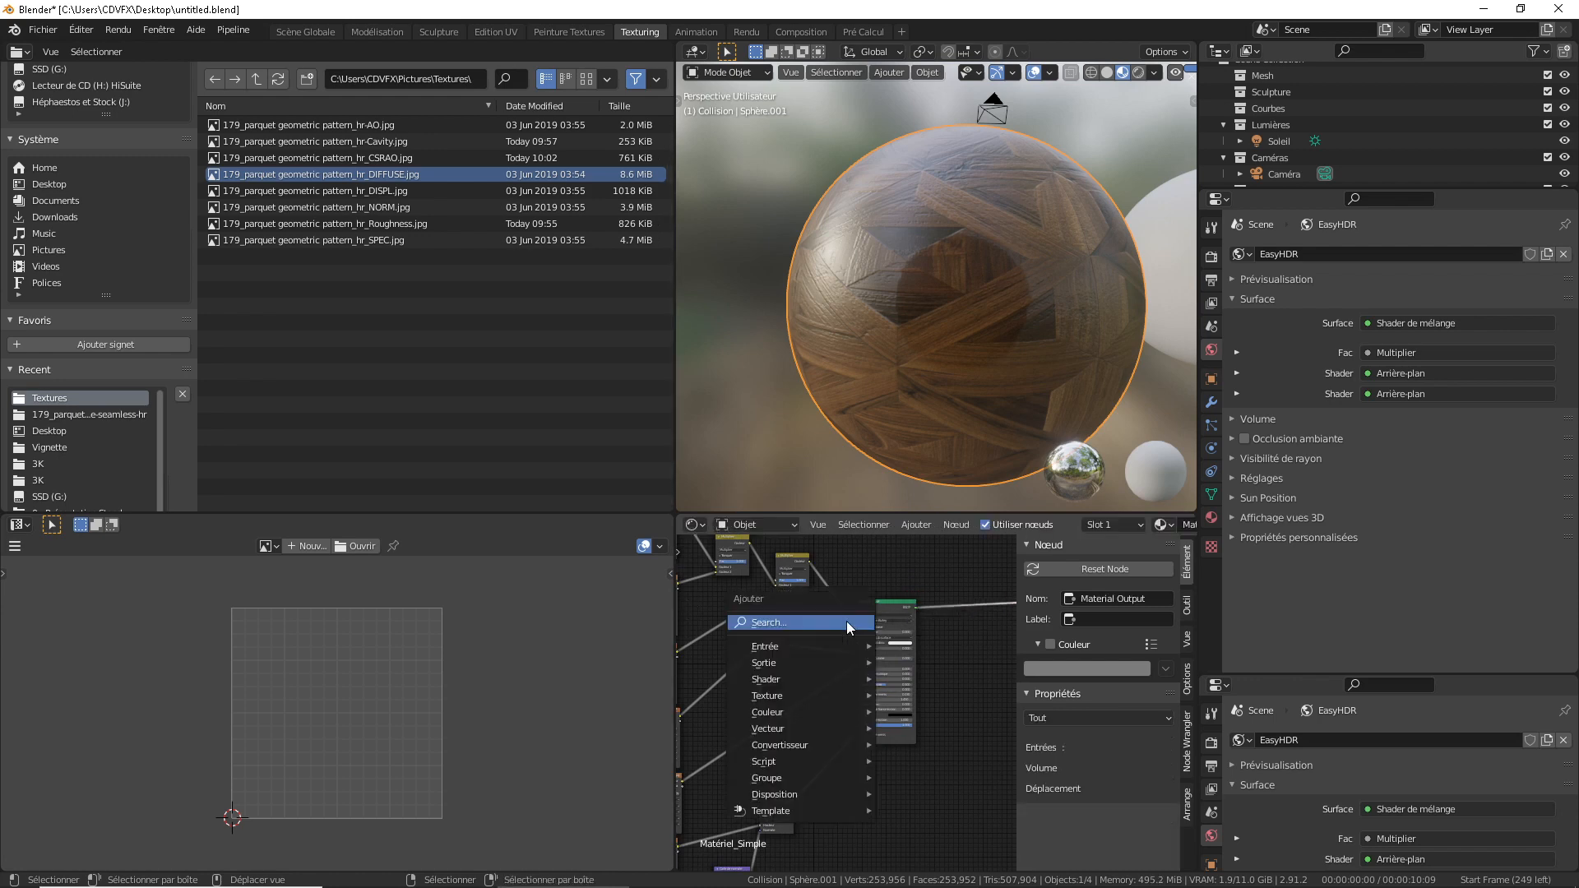
mouse_move(821, 640)
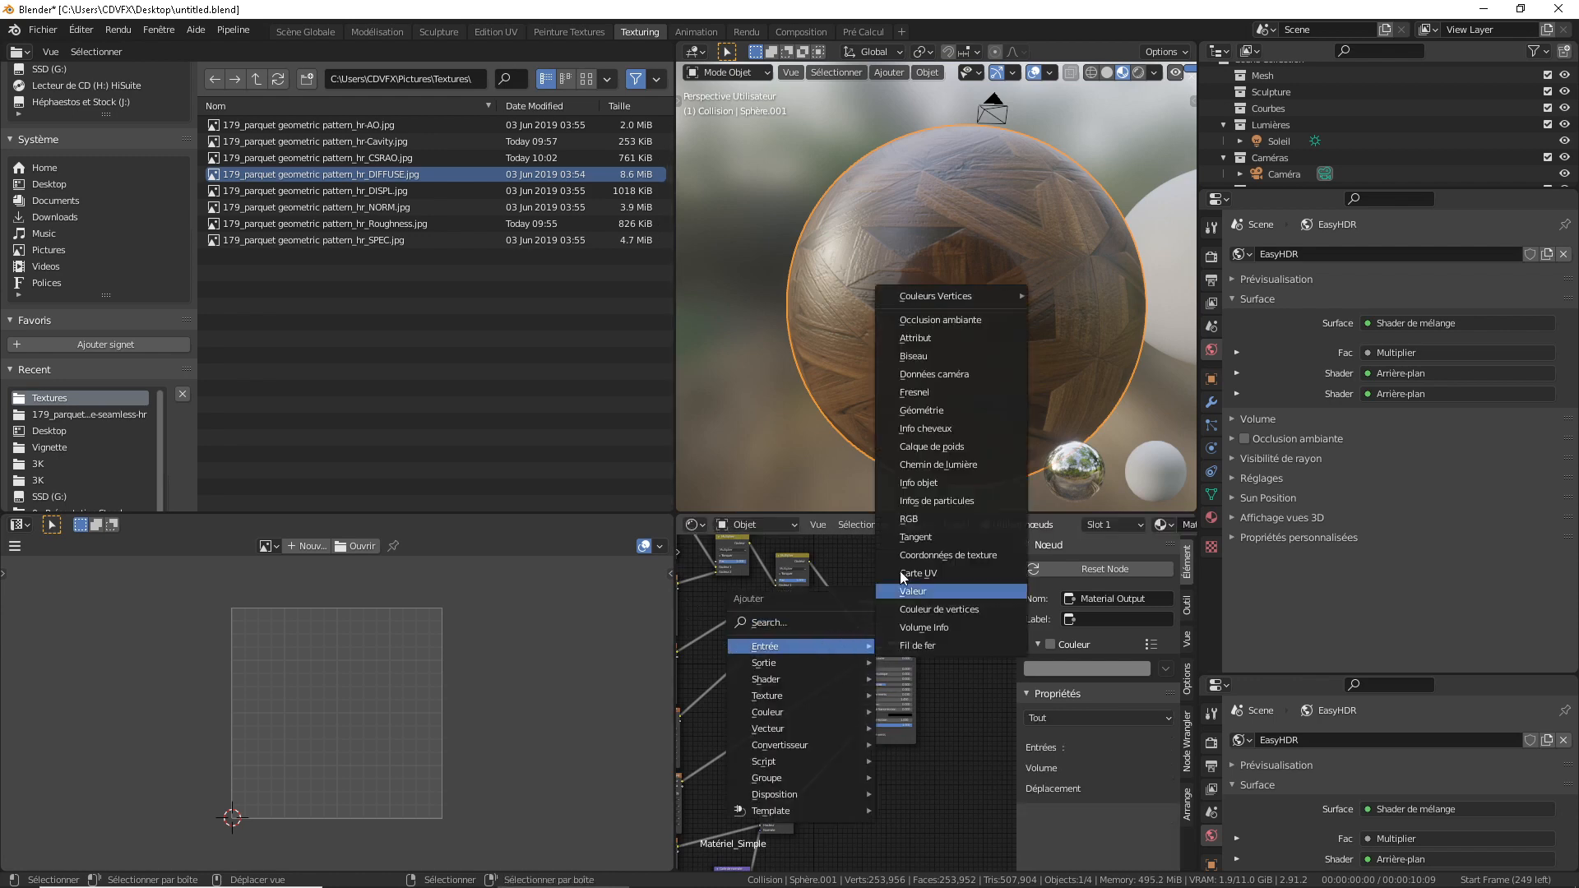
left_click(992, 320)
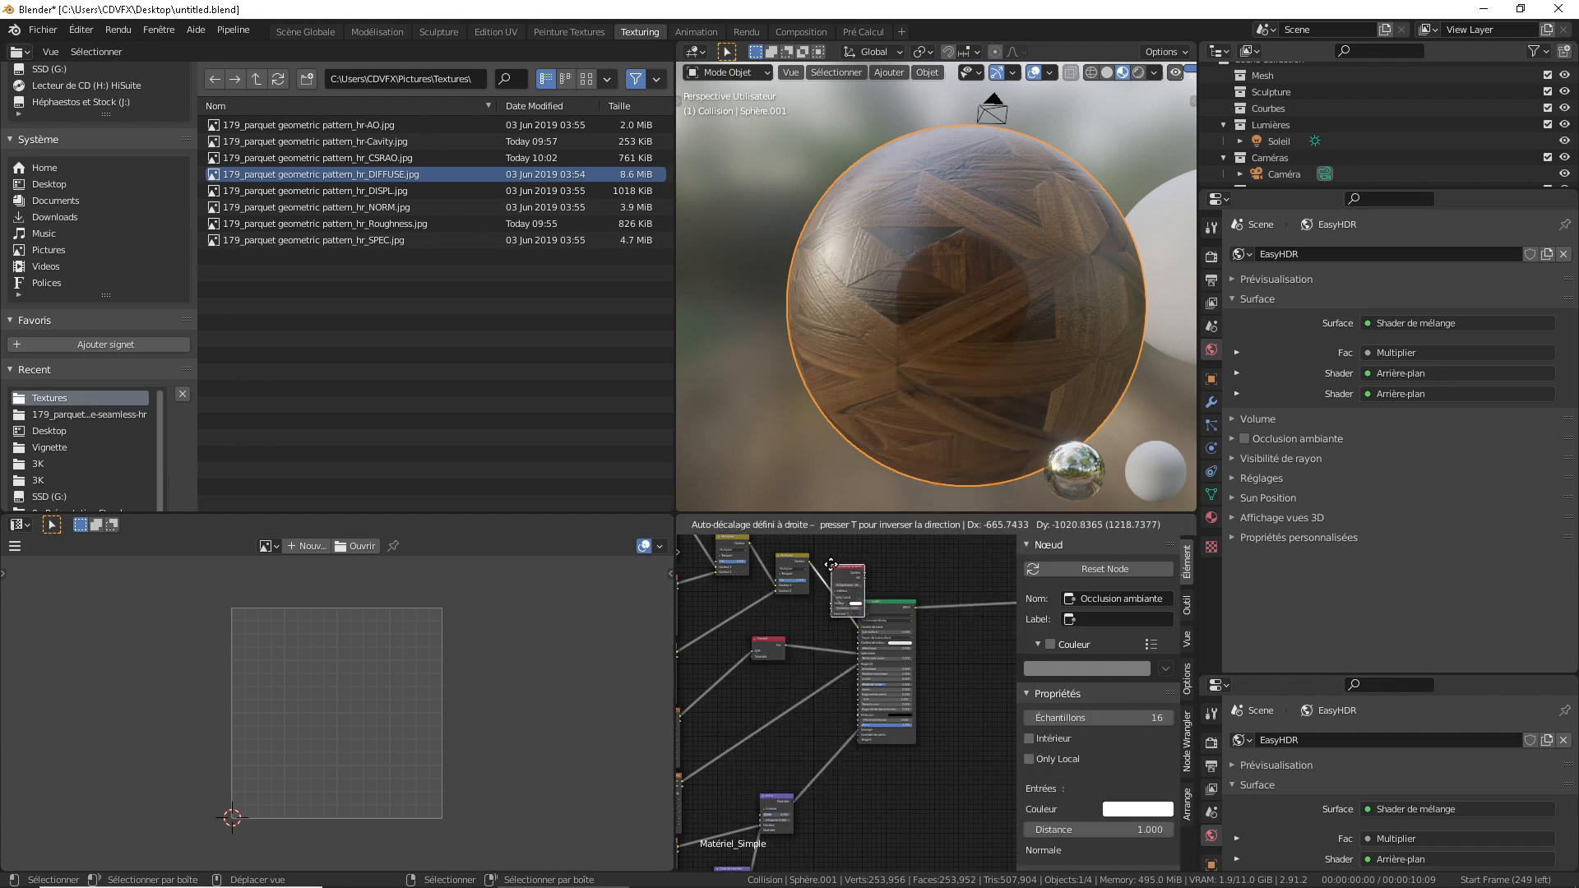
left_click(855, 573)
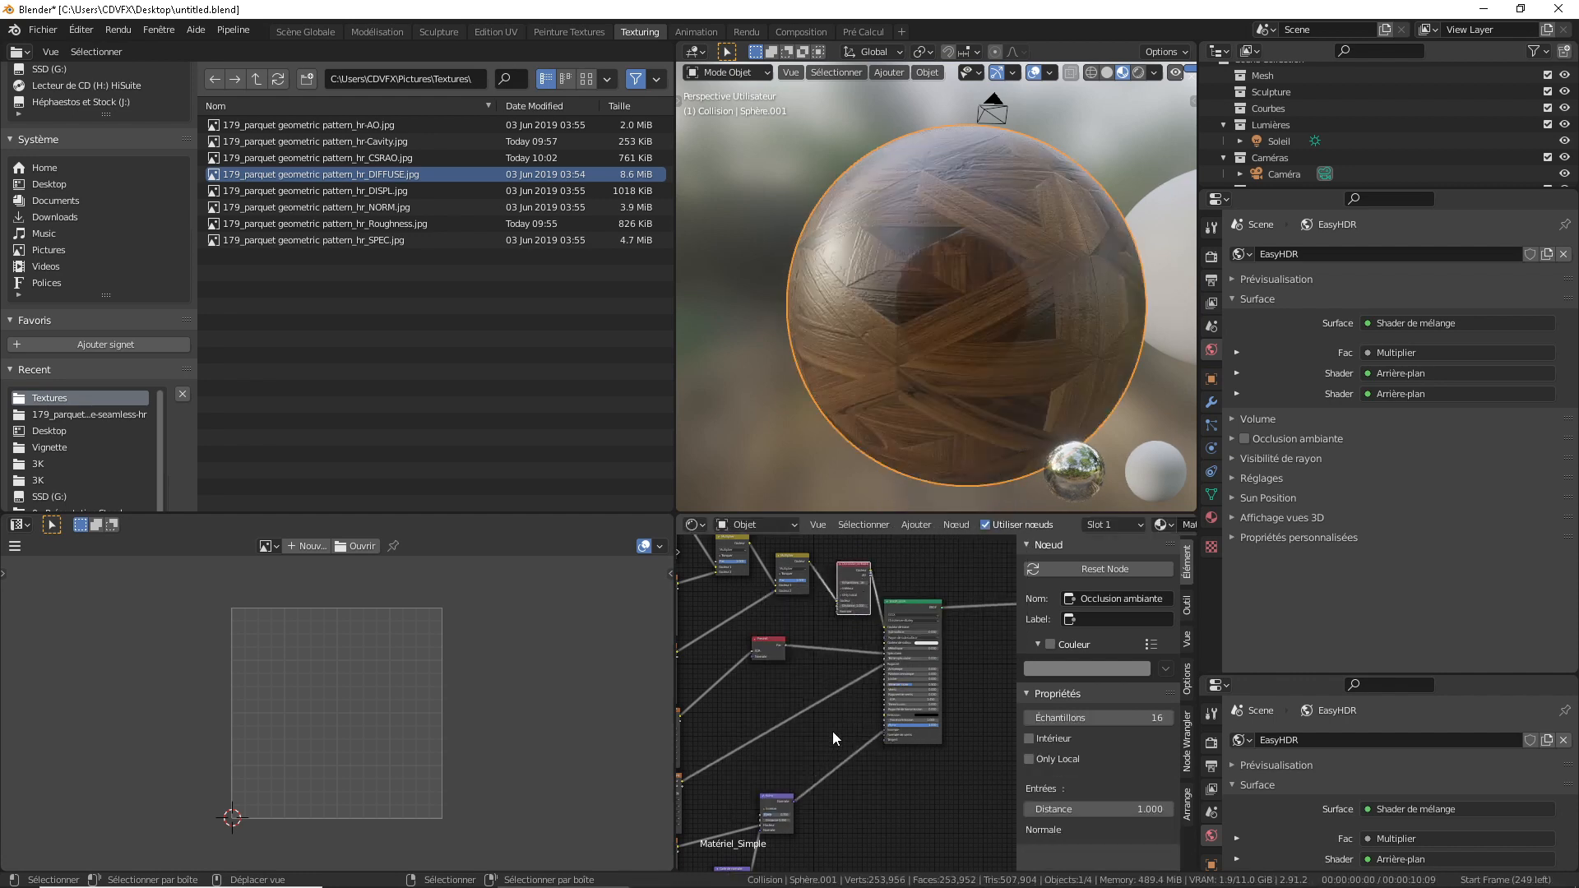
Connect the Bump node's normal output to the normal inputs of the Fresnel and Ambient Occlusion nodes, and check the sphere's shading.
left_click_drag(792, 800, 753, 656)
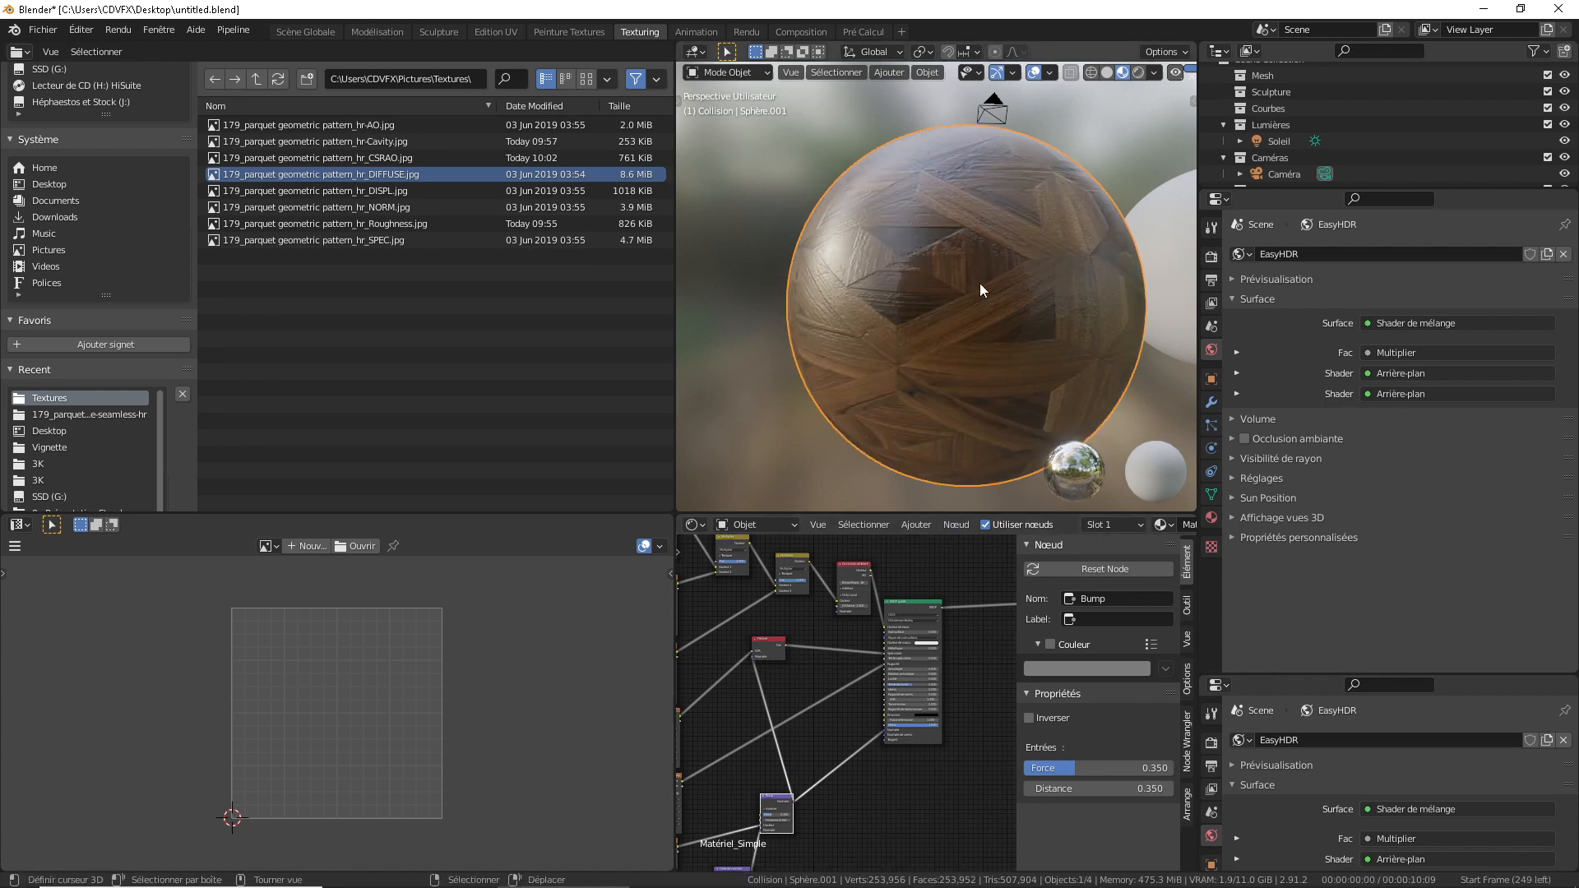
left_click_drag(793, 802, 839, 613)
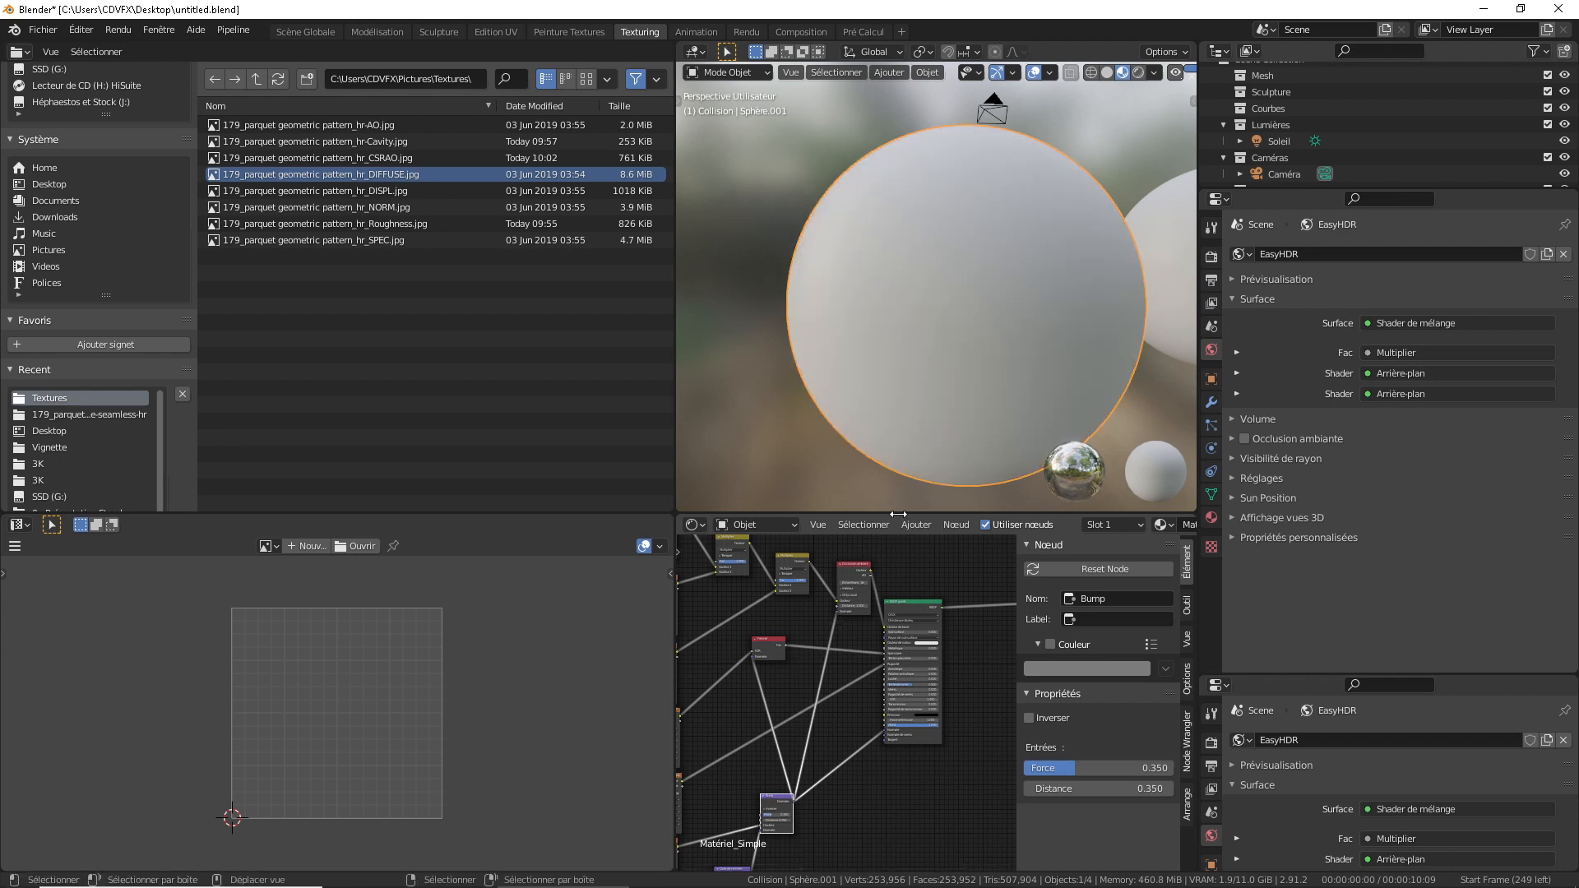
middle_click_drag(998, 390, 993, 275)
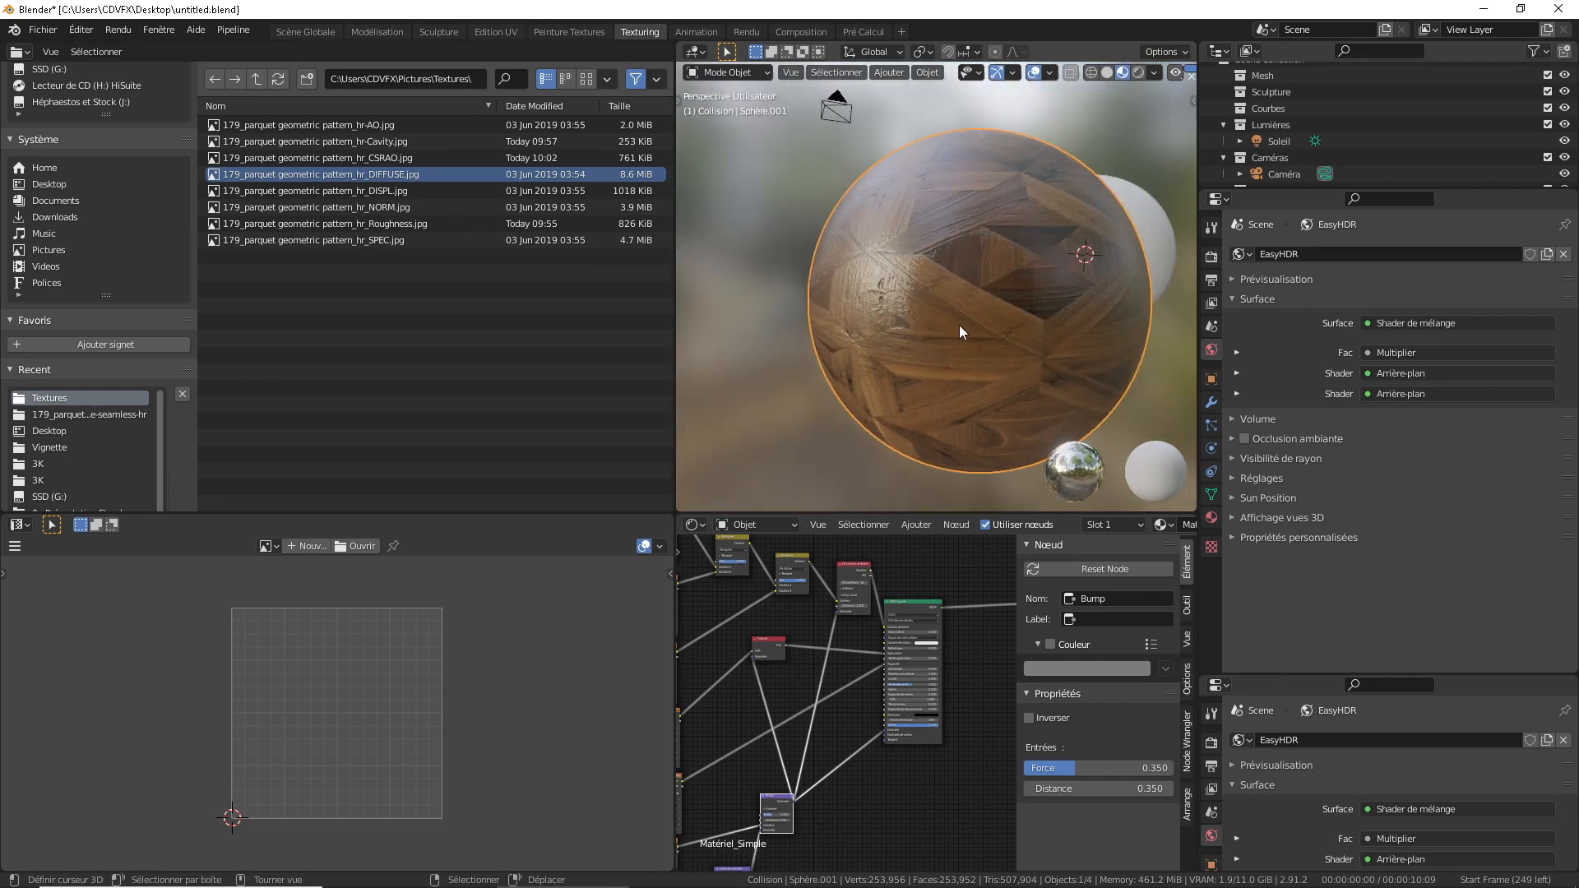
middle_click_drag(961, 332, 940, 260)
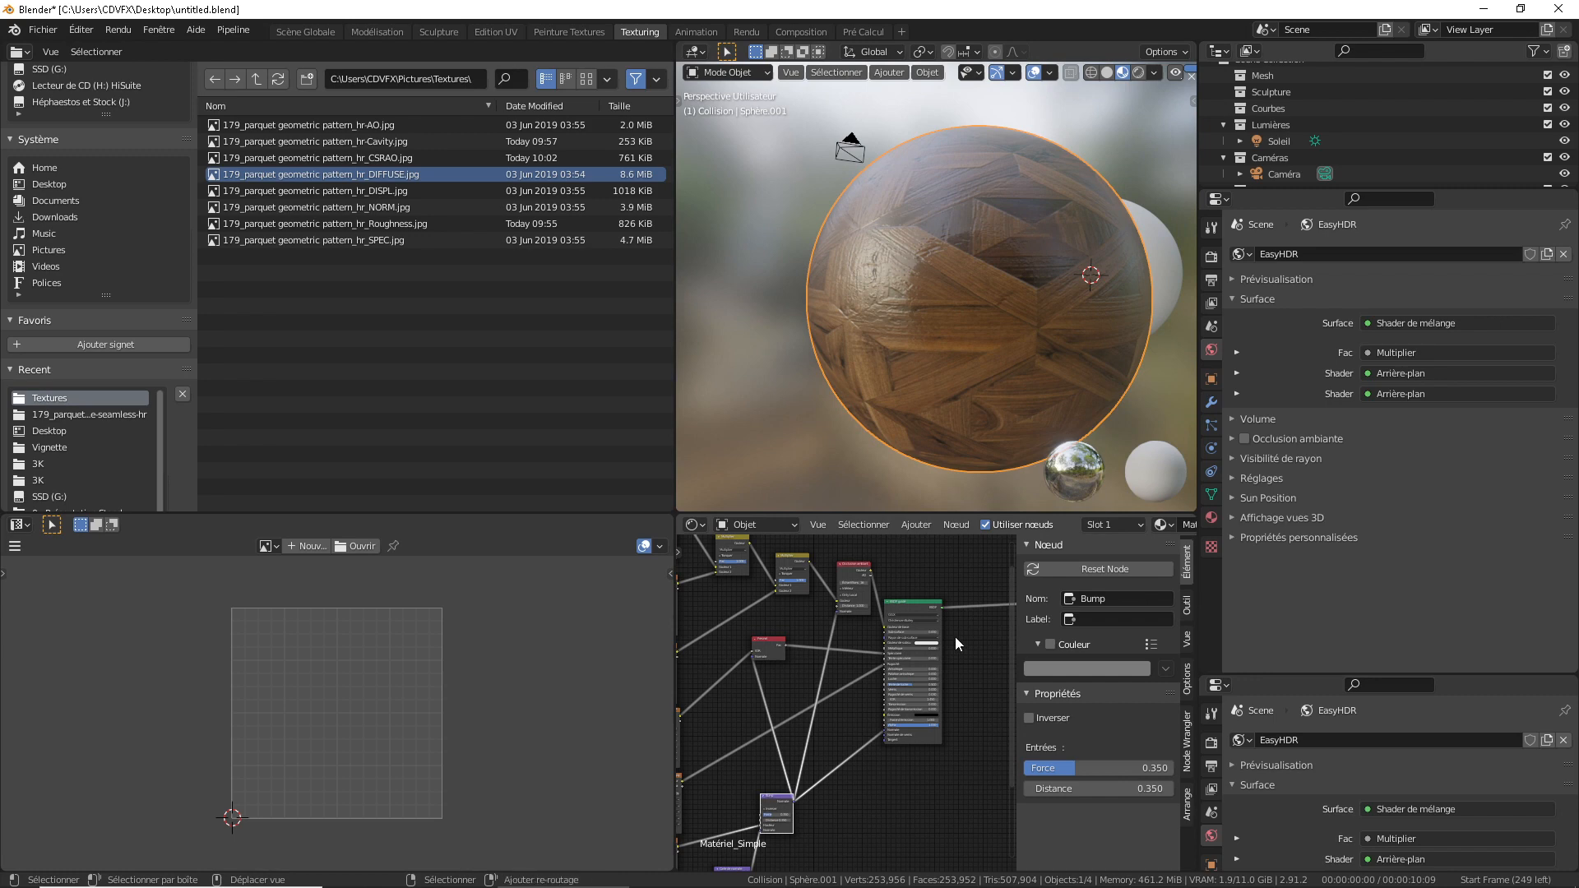
middle_click_drag(955, 636, 919, 641)
middle_click_drag(971, 427, 952, 377)
scroll(879, 747, "down", 5)
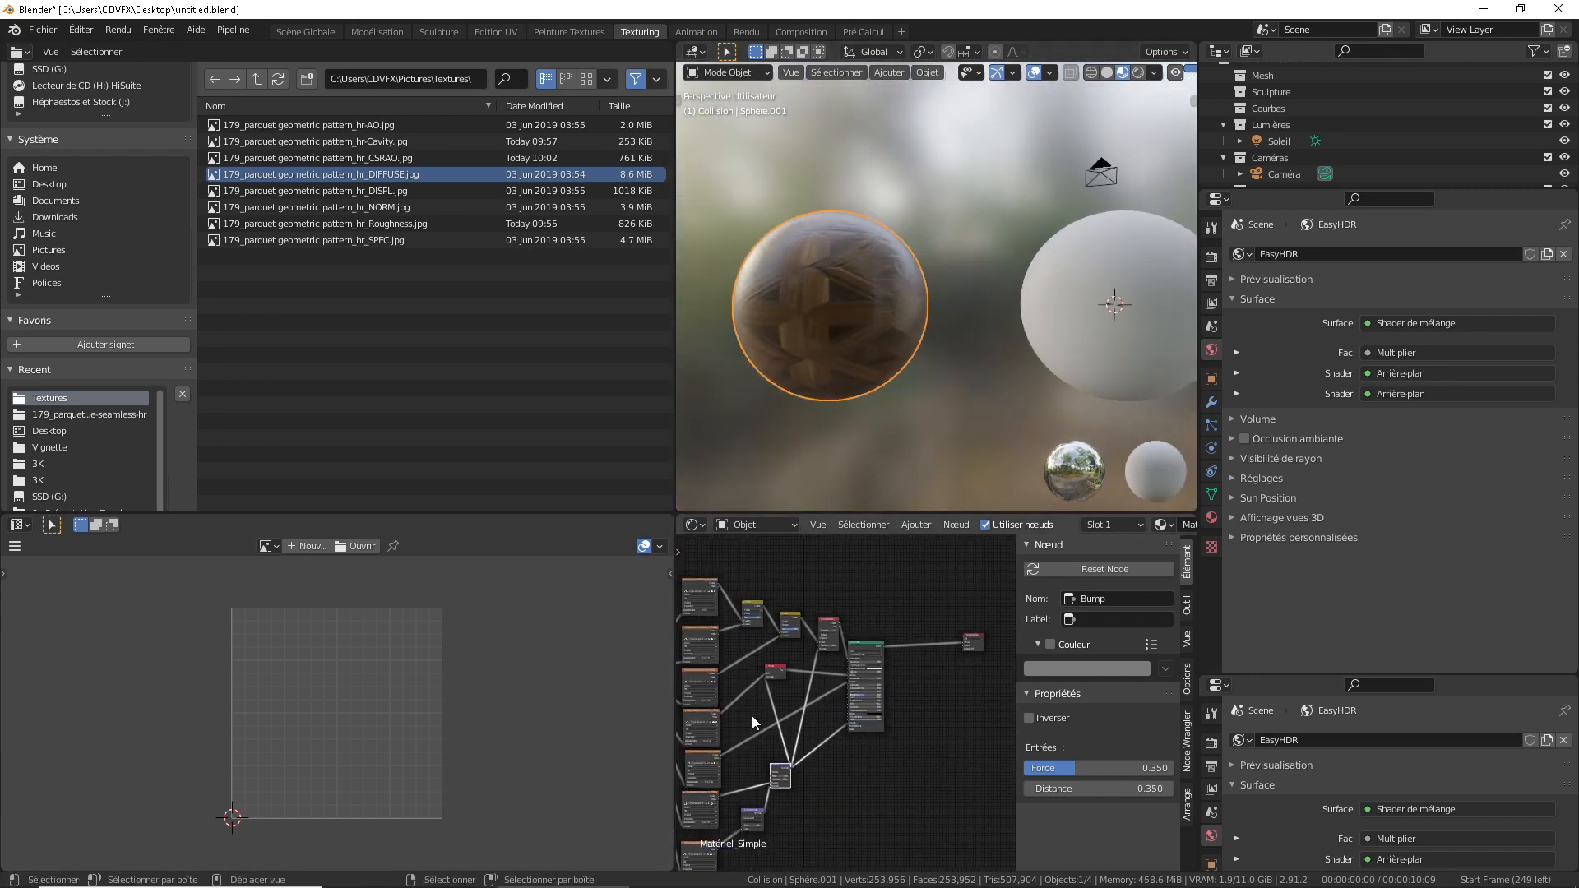
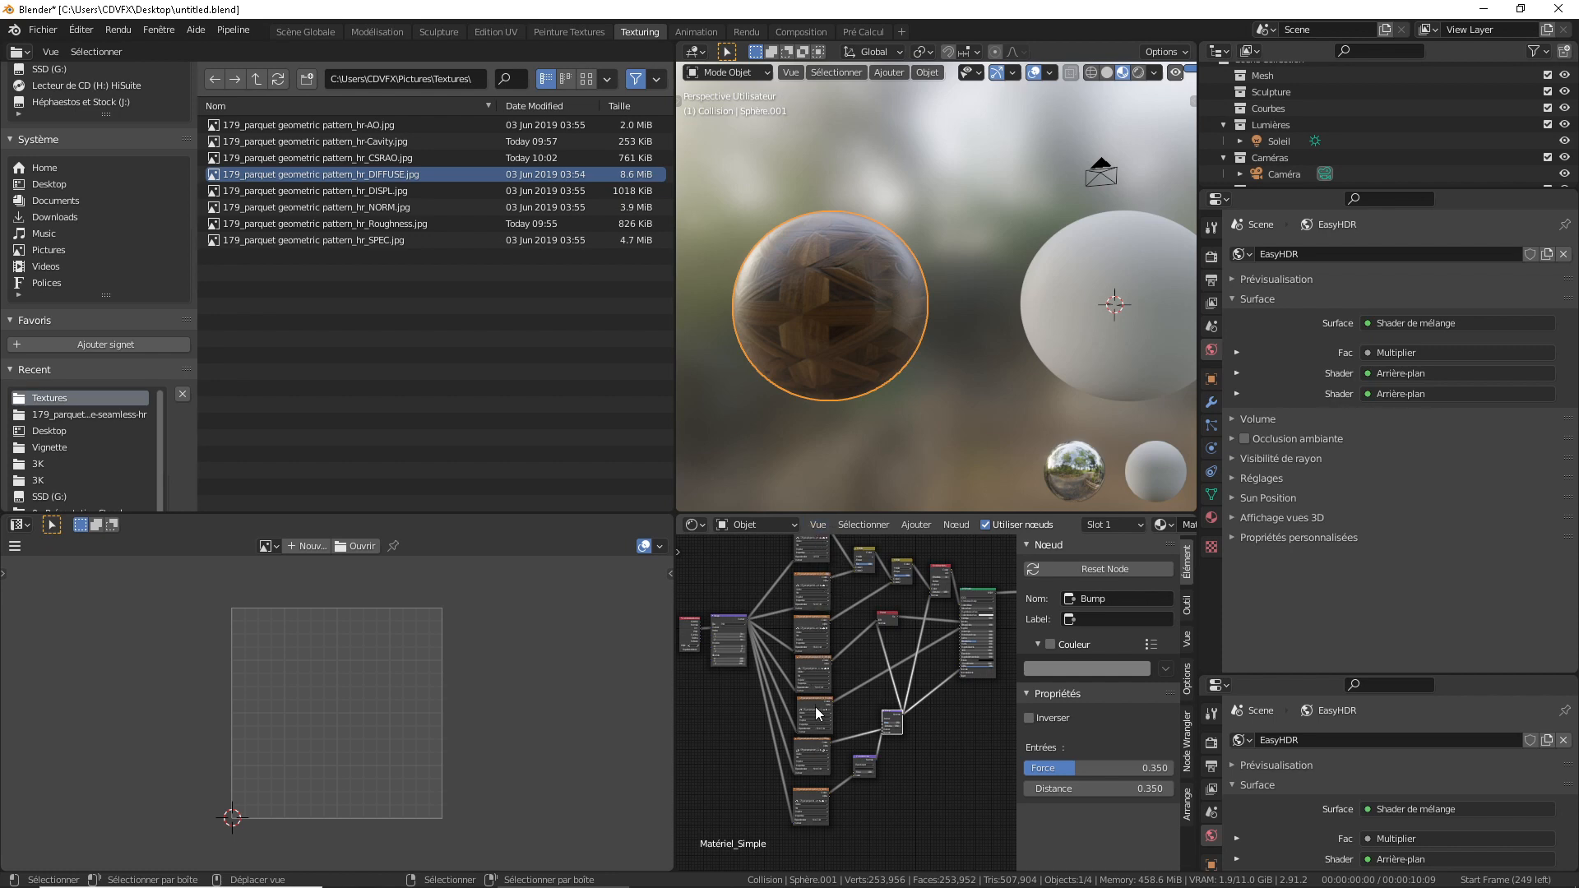
Select the Principled shader, Material Output, MixRGB, Ambient Occlusion, Fresnel, Bump and Normal Map nodes of Matériel_Simple and copy them.
middle_click_drag(949, 636, 858, 684)
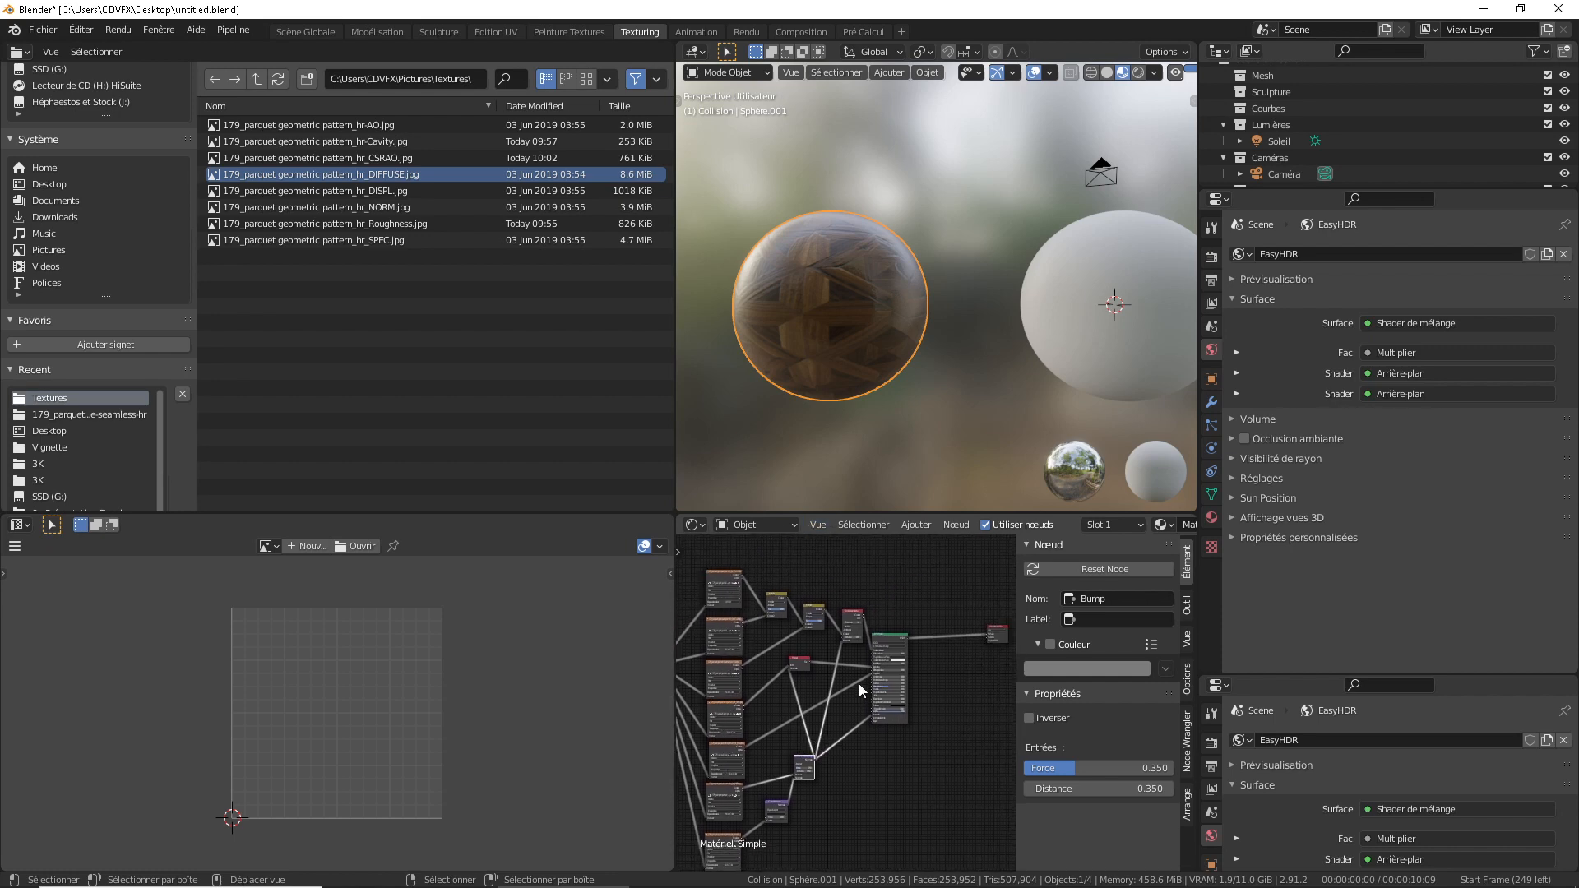
scroll(858, 683, "down", 2)
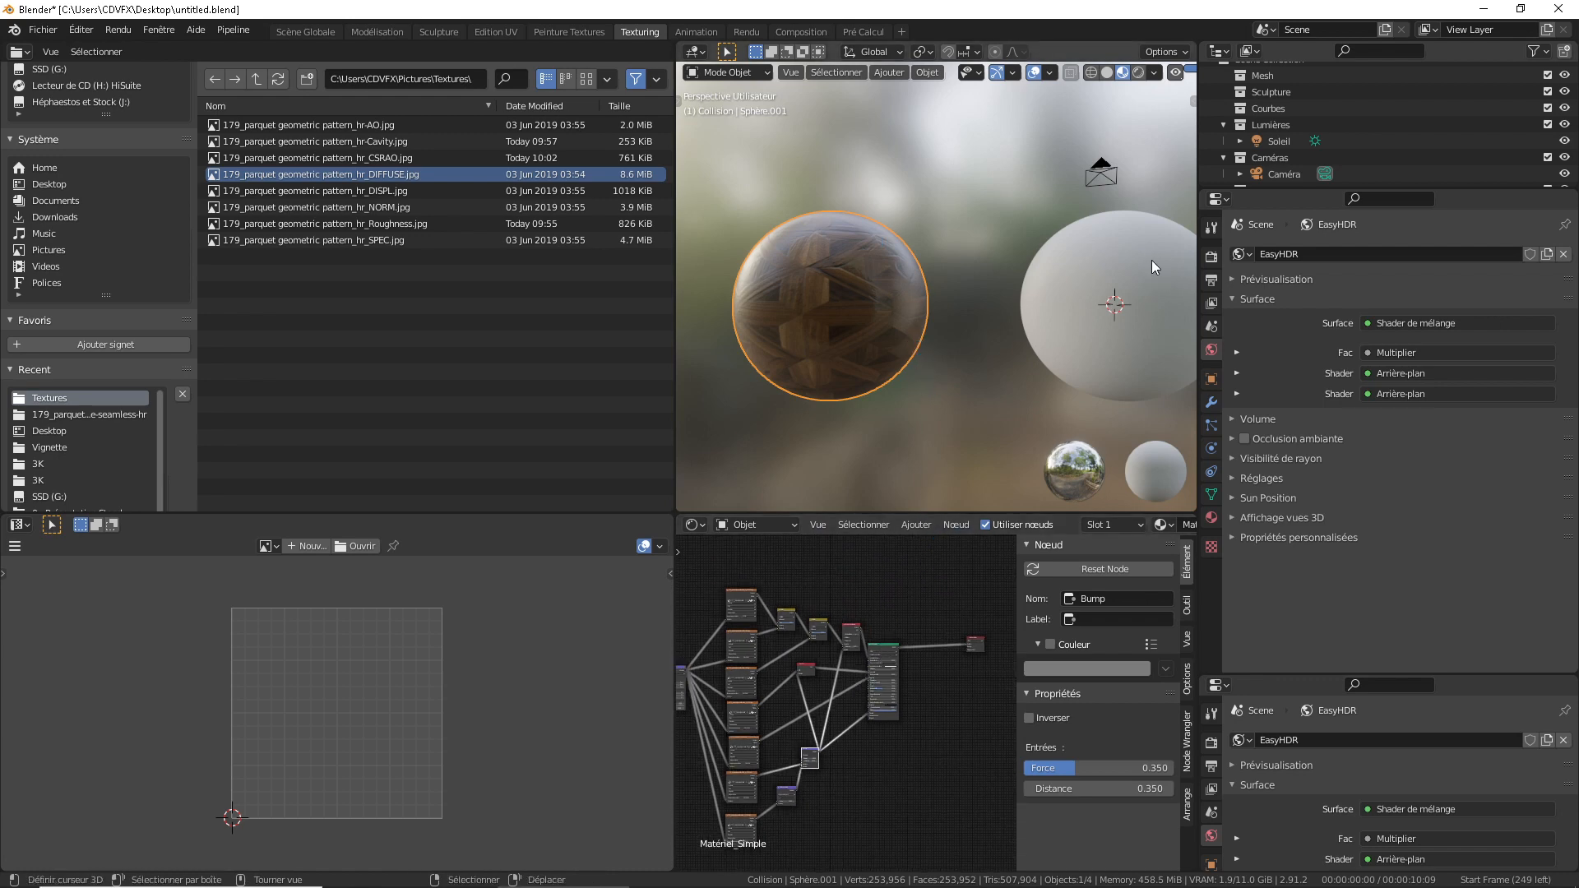
key("b")
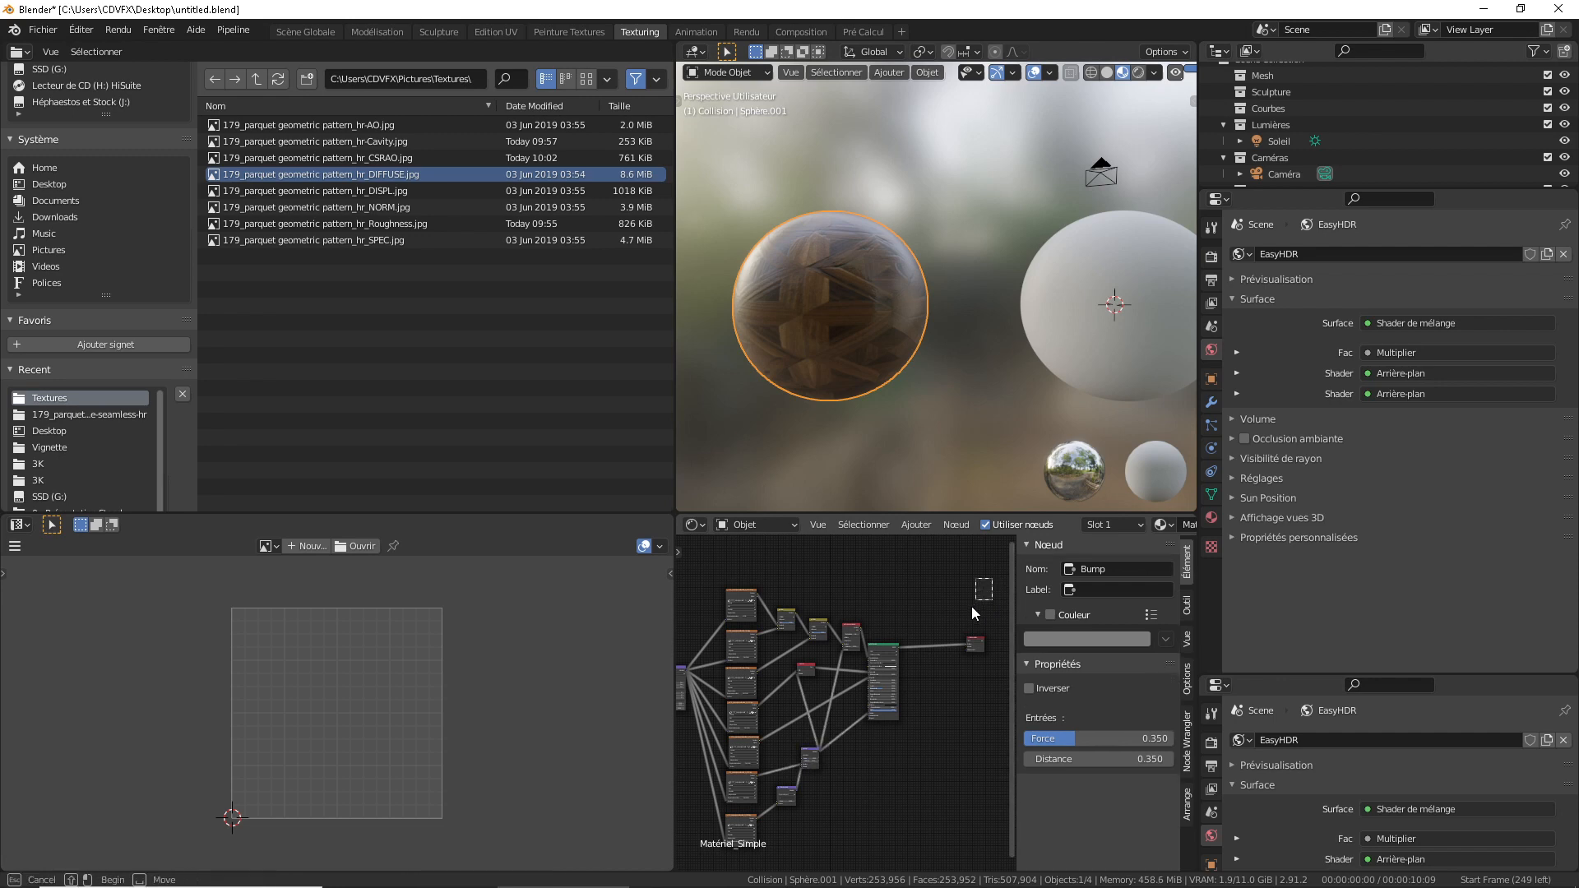
left_click_drag(972, 609, 770, 837)
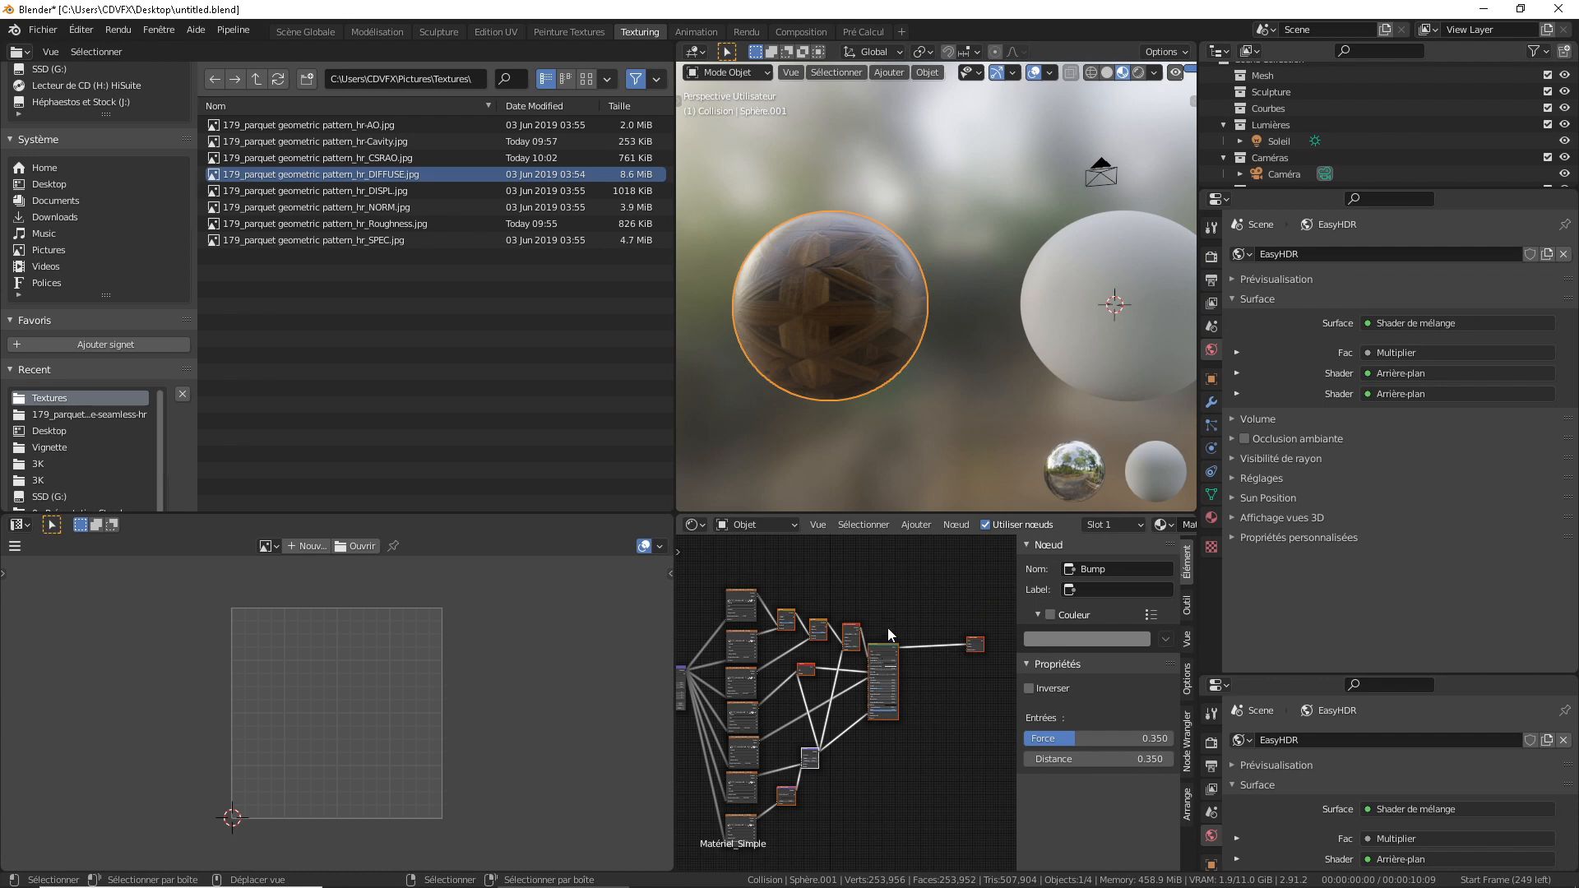
Replace the default nodes of Matériel_Combiné on the other sphere with the nodes copied from Matériel_Simple.
left_click(1159, 270)
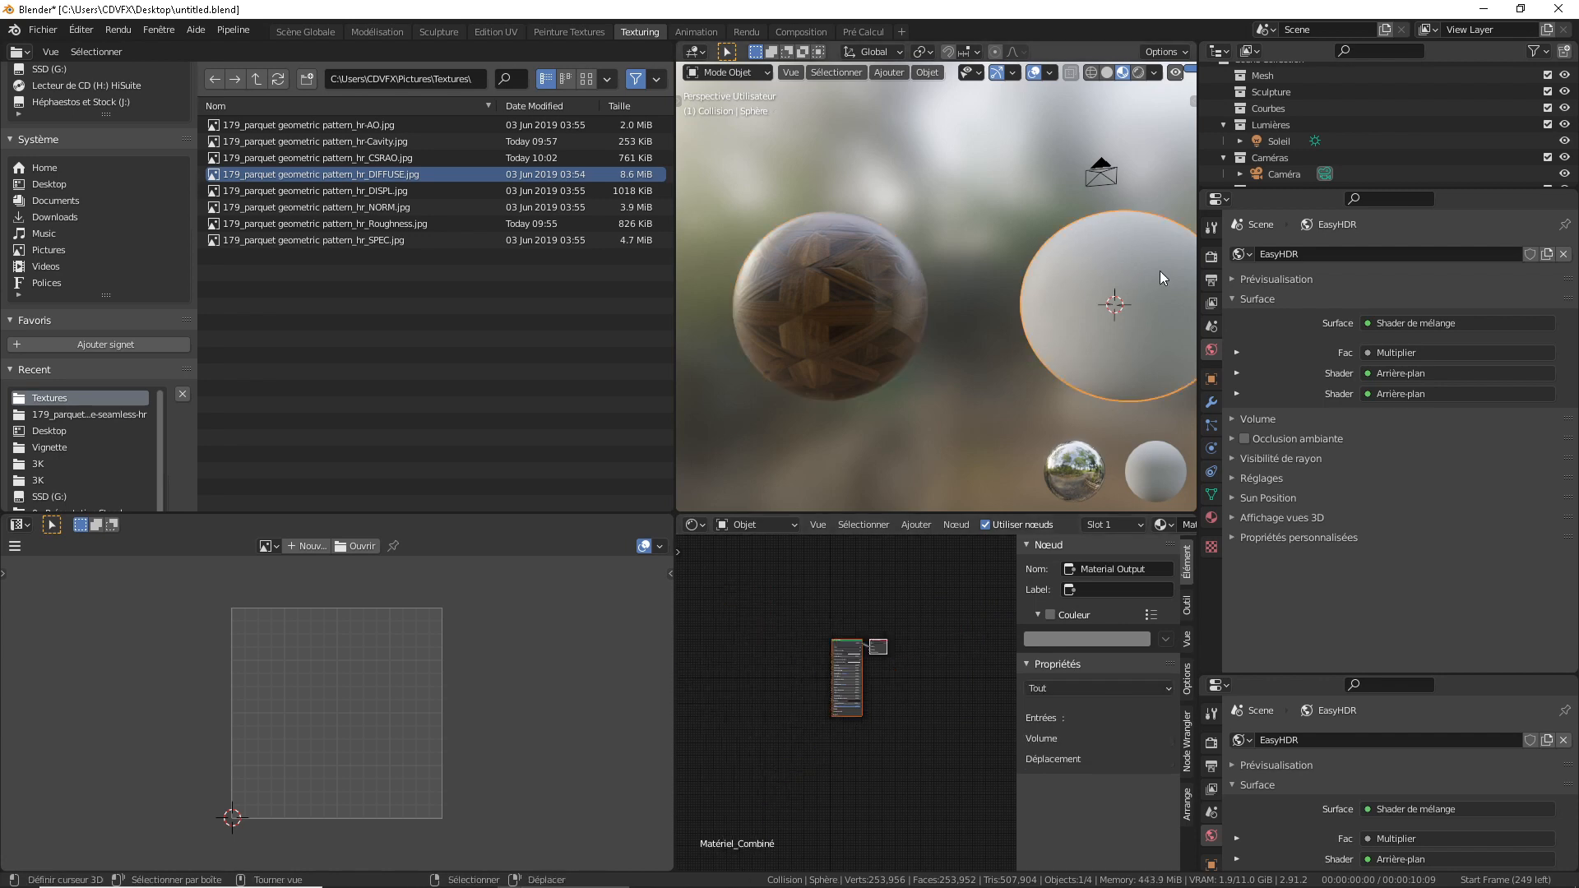
scroll(1039, 422, "down", 1)
scroll(866, 697, "up", 2)
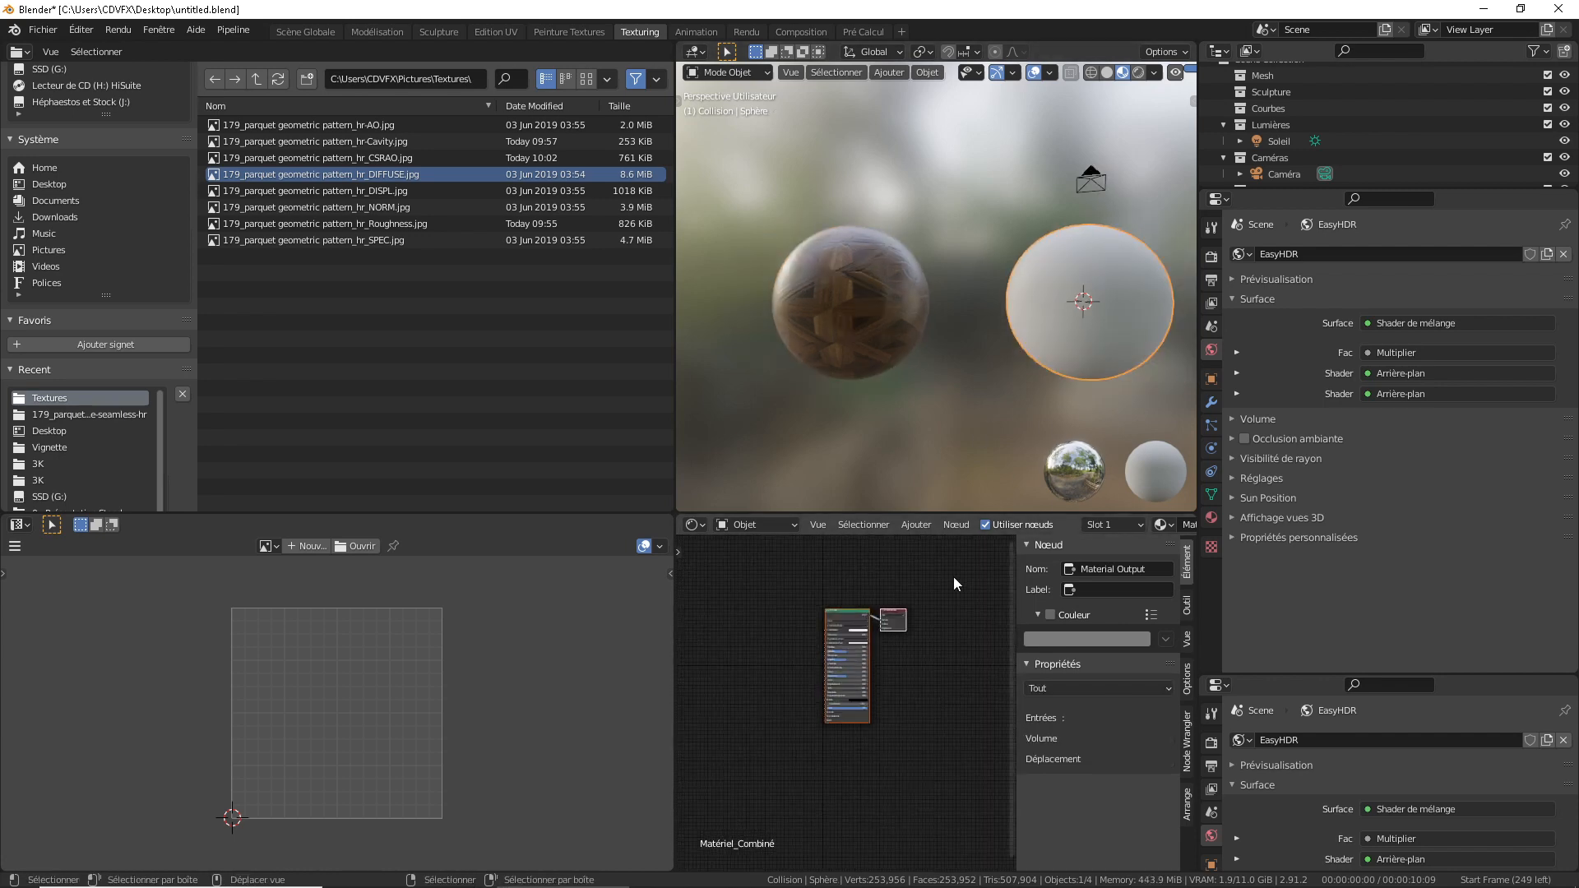
key("x")
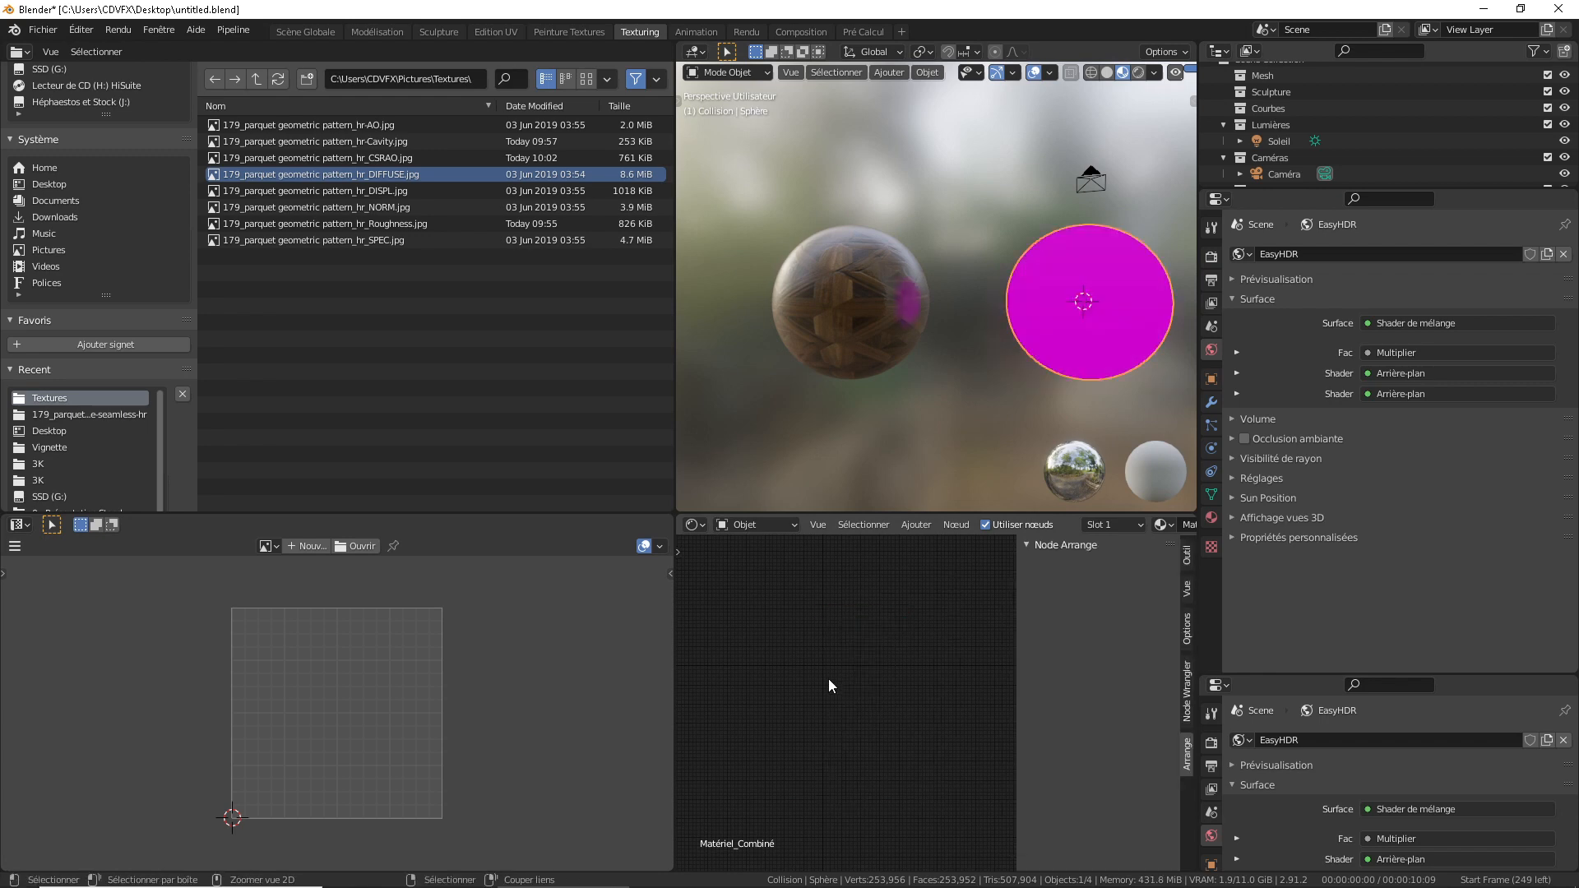
key("ctrl+v")
scroll(921, 601, "down", 3)
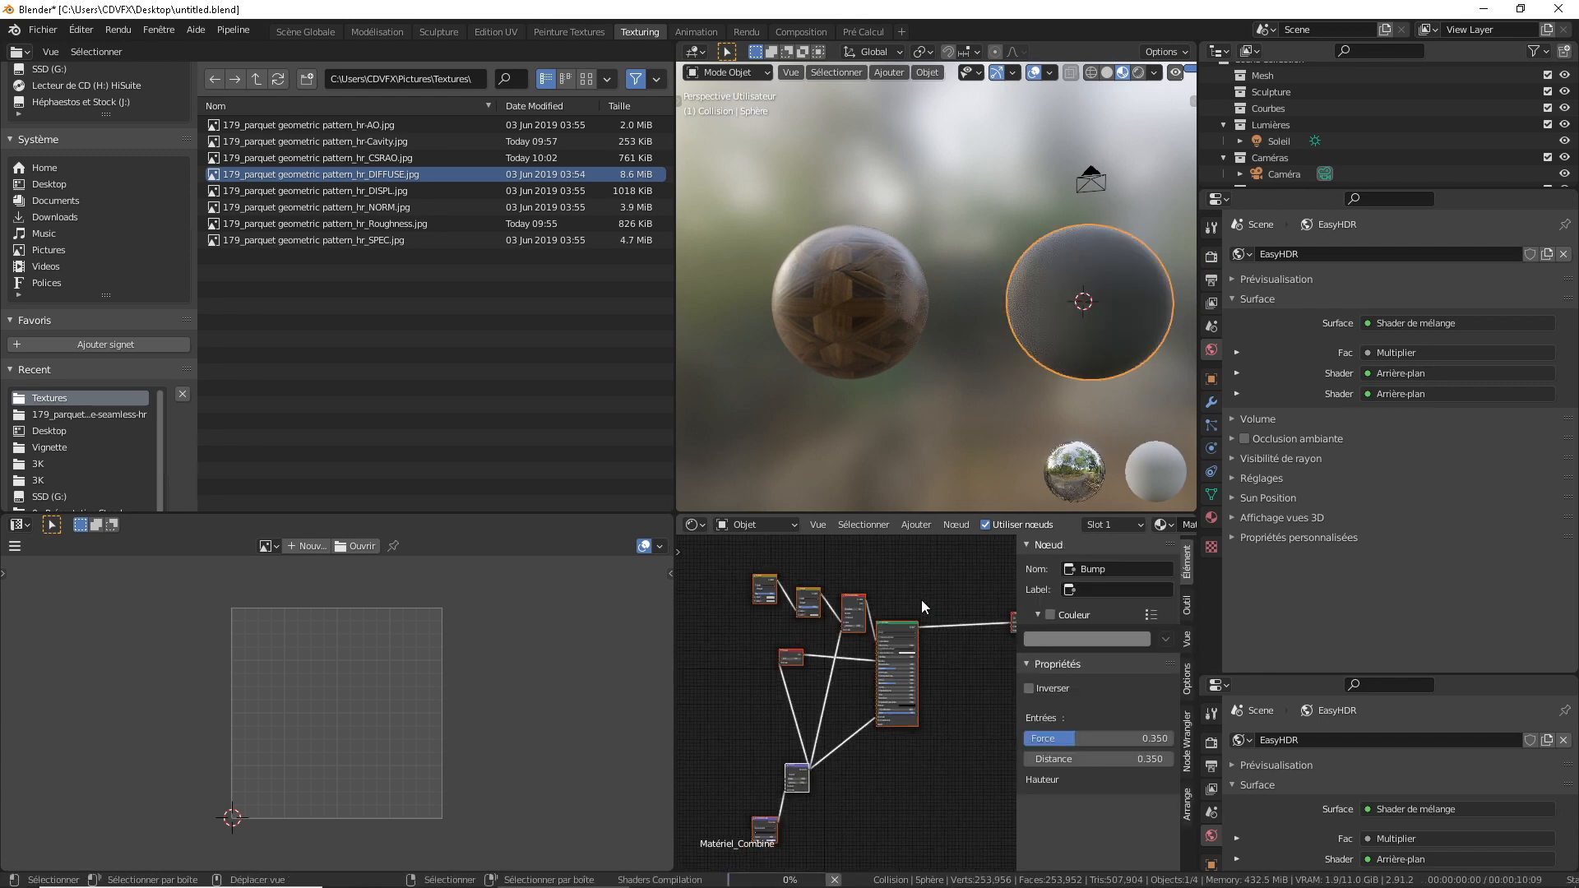
middle_click_drag(792, 645, 822, 645)
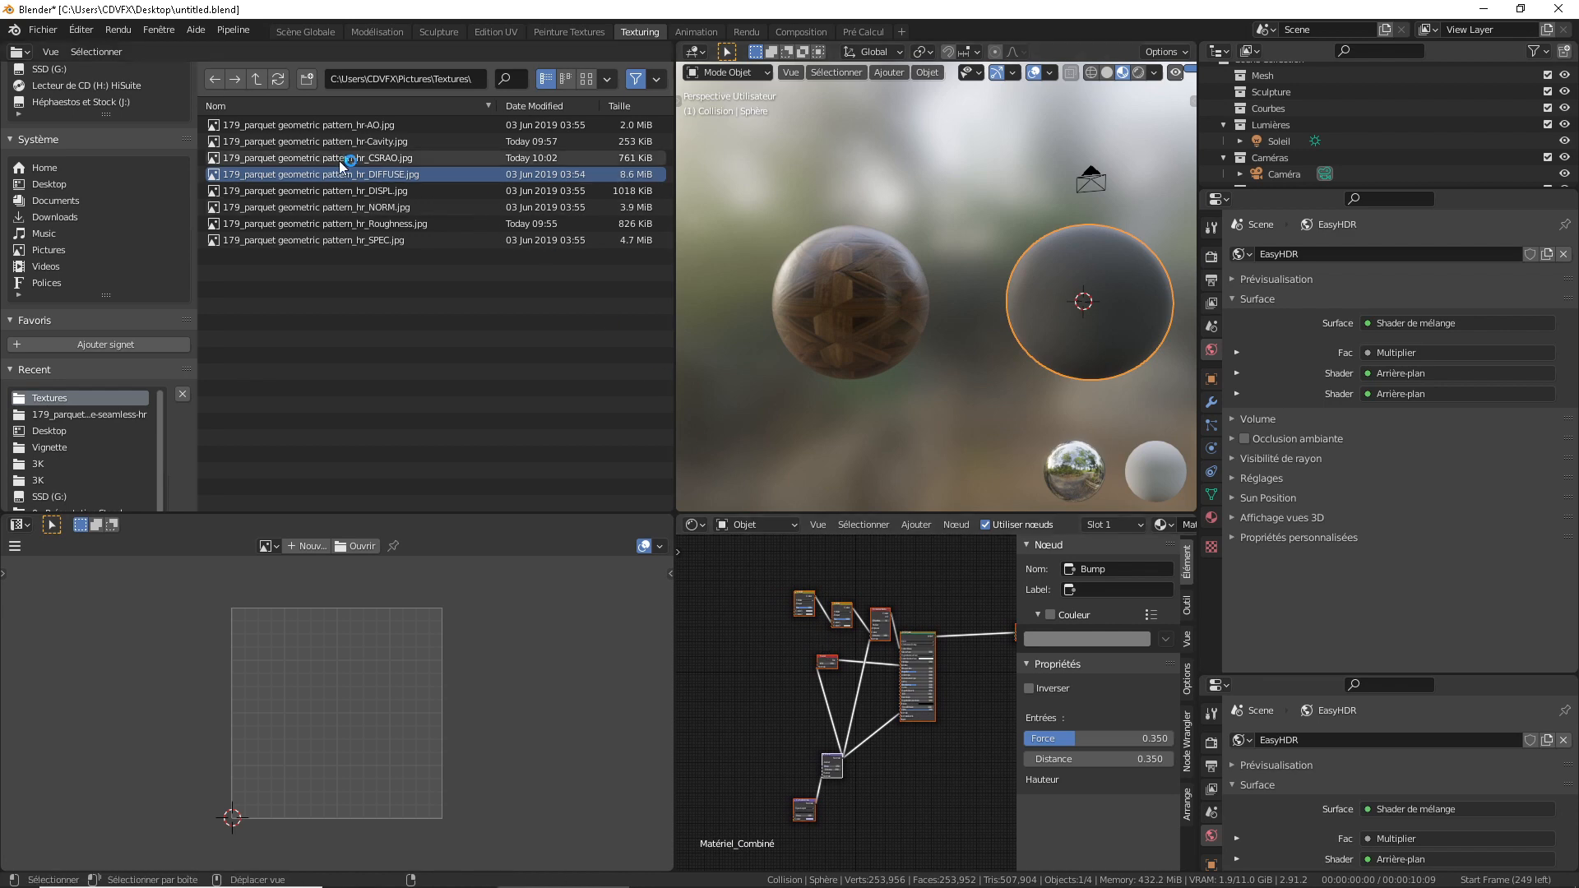
Display the texture files as thumbnails and add the parquet CSRAO, DISPL, DIFFUSE and NORM maps to Matériel_Combiné as Image Texture nodes.
left_click_drag(337, 160, 472, 309)
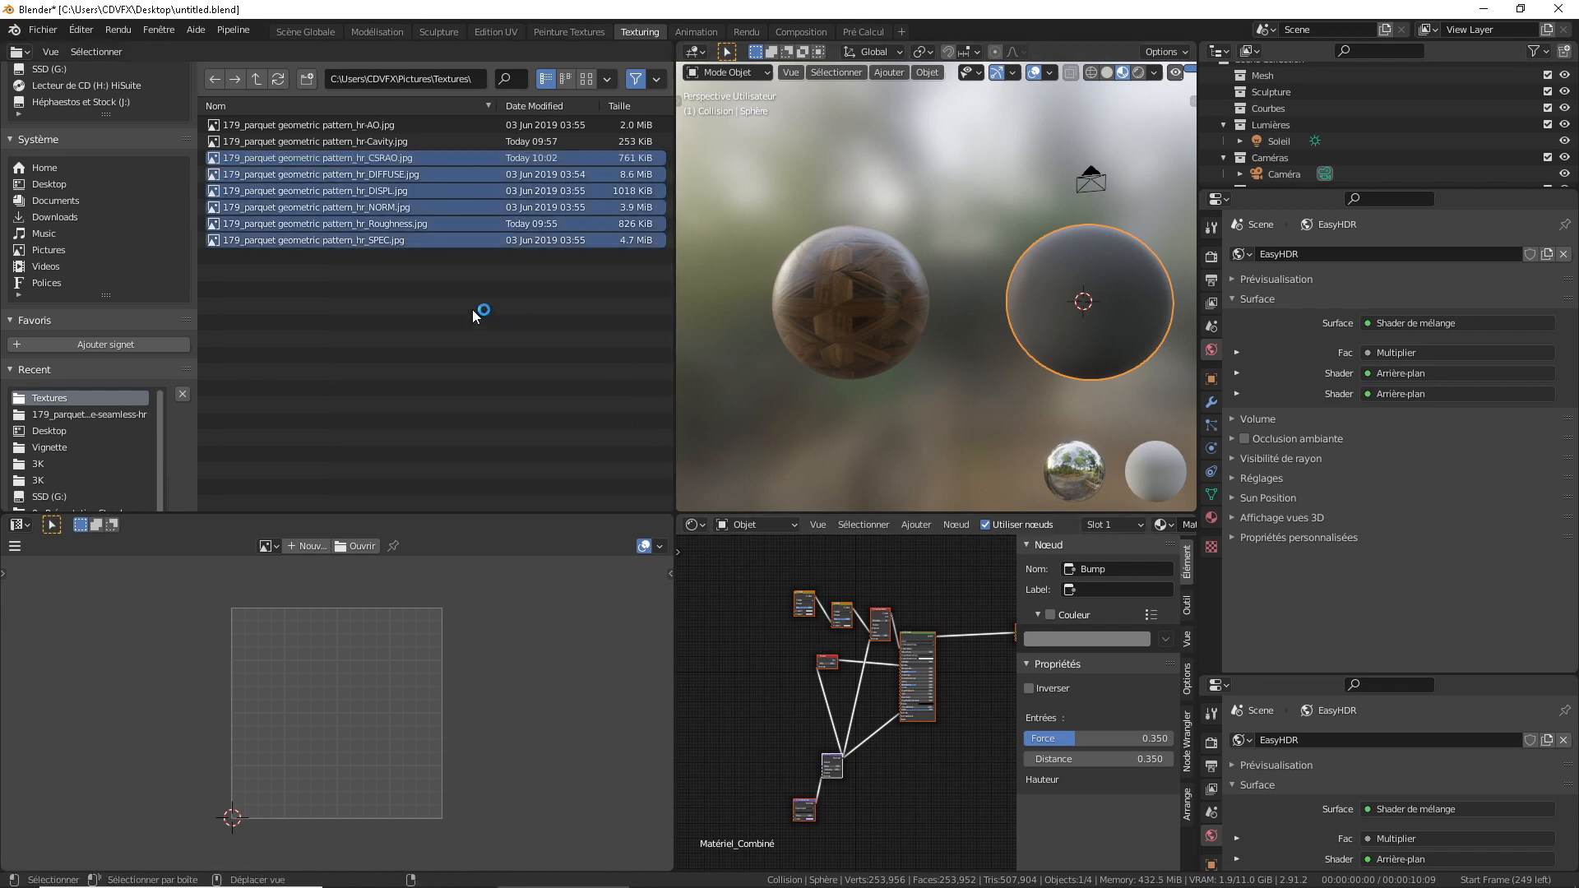
left_click(587, 78)
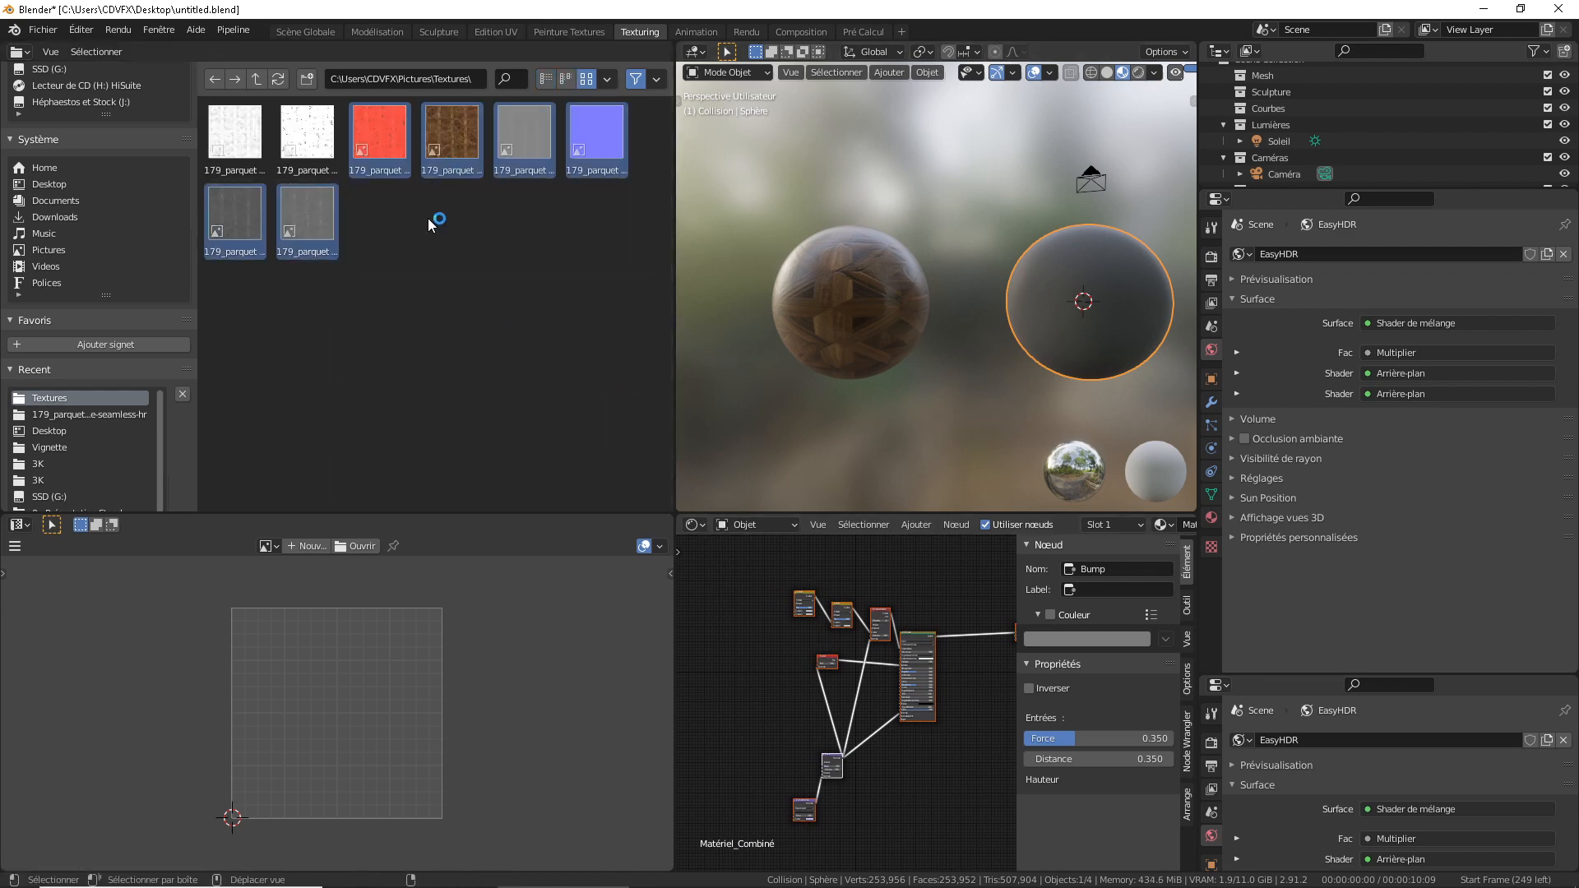
left_click_drag(392, 144, 724, 604)
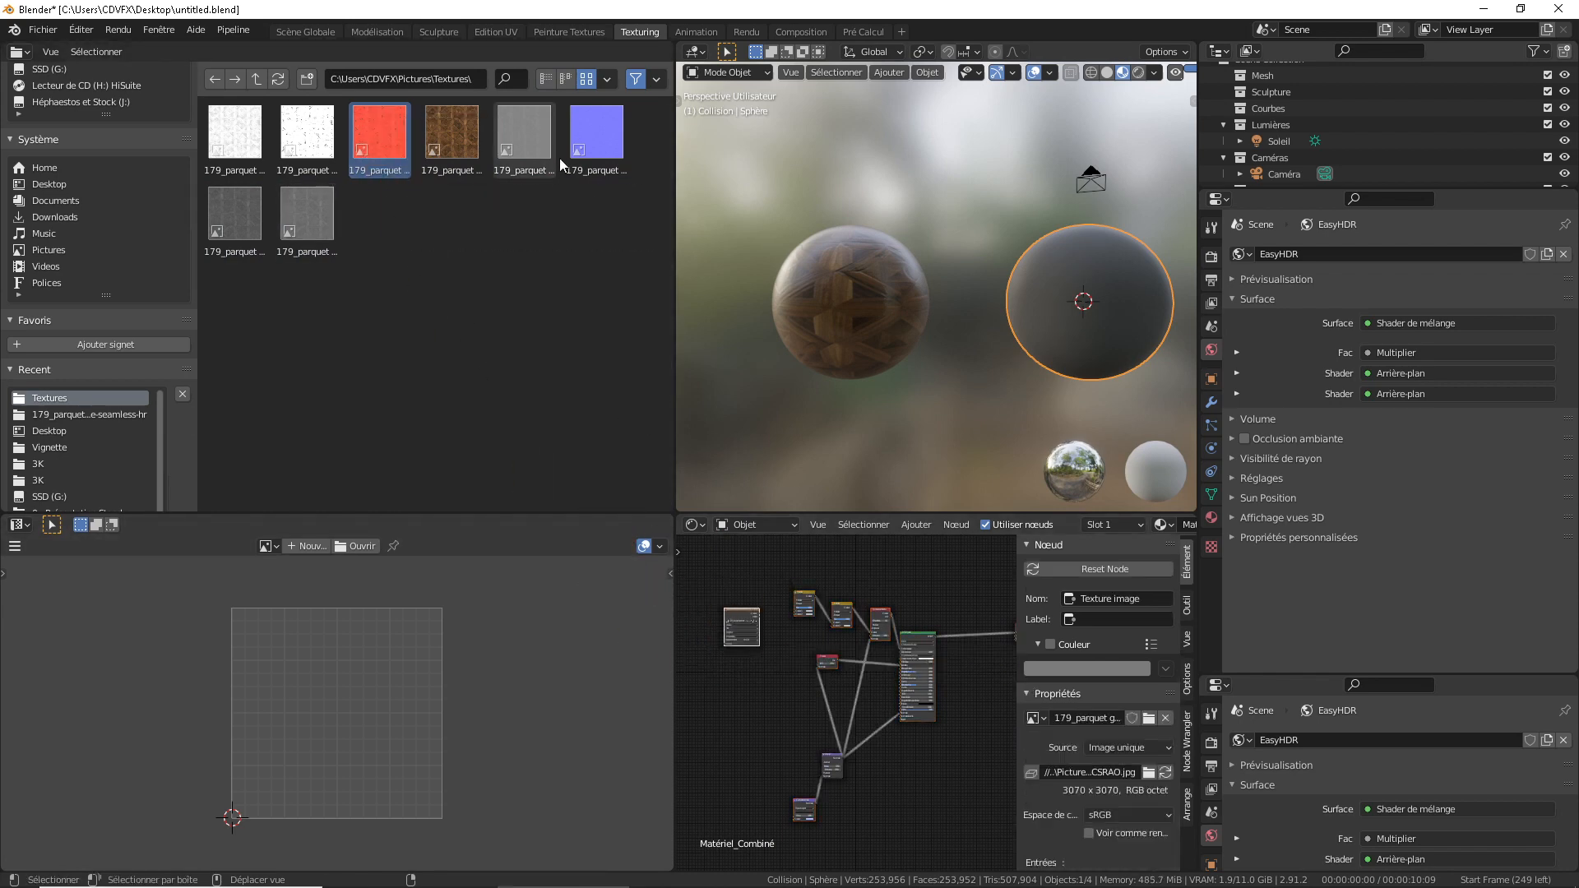
left_click(525, 150)
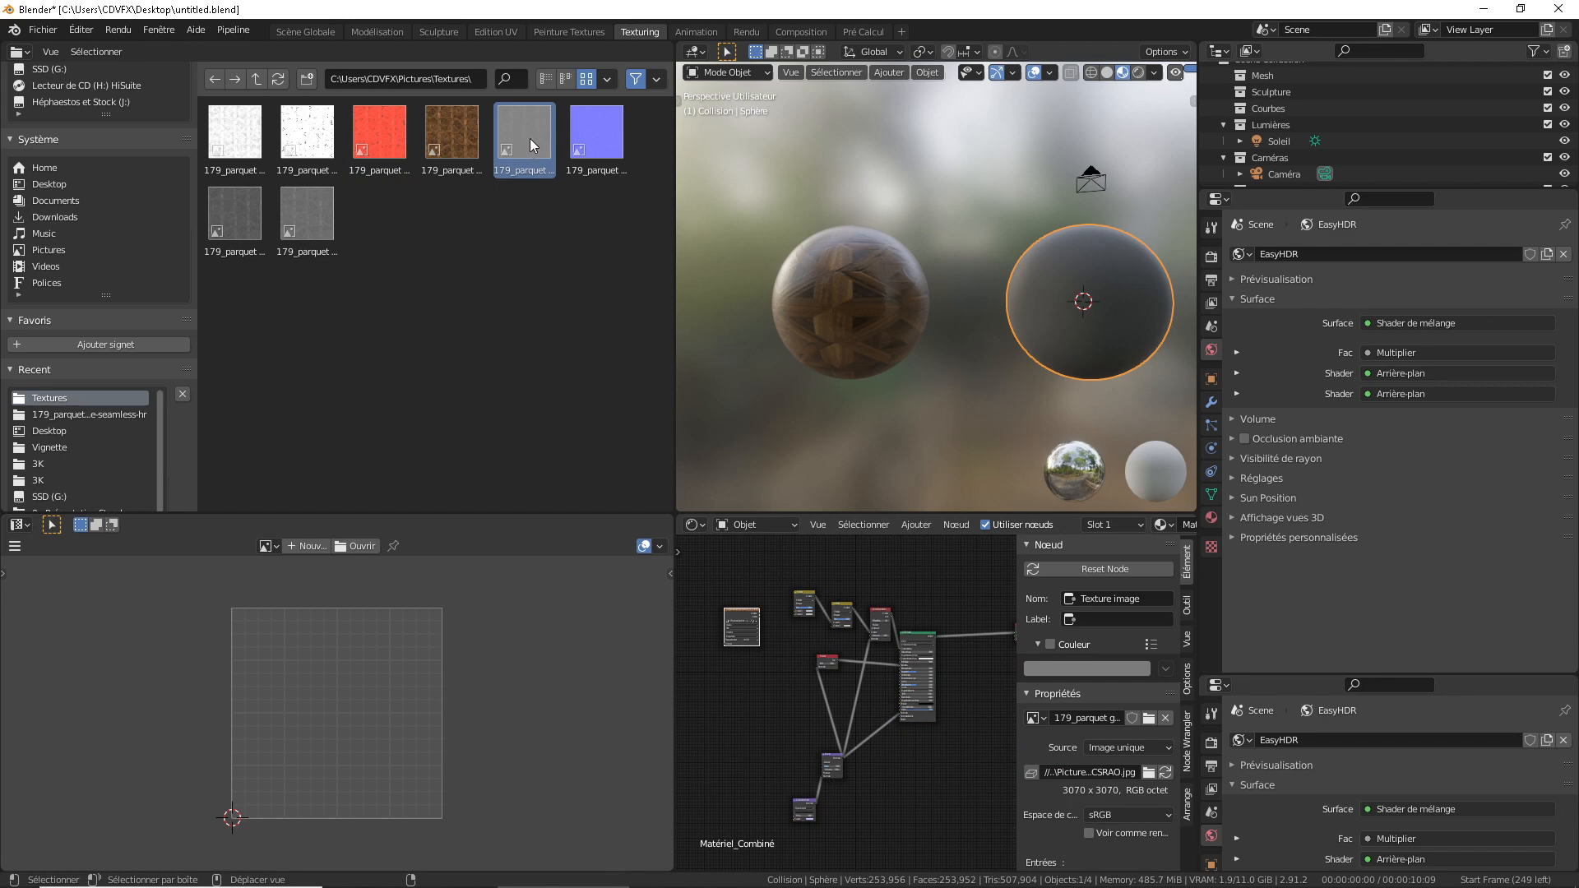
left_click_drag(529, 138, 712, 731)
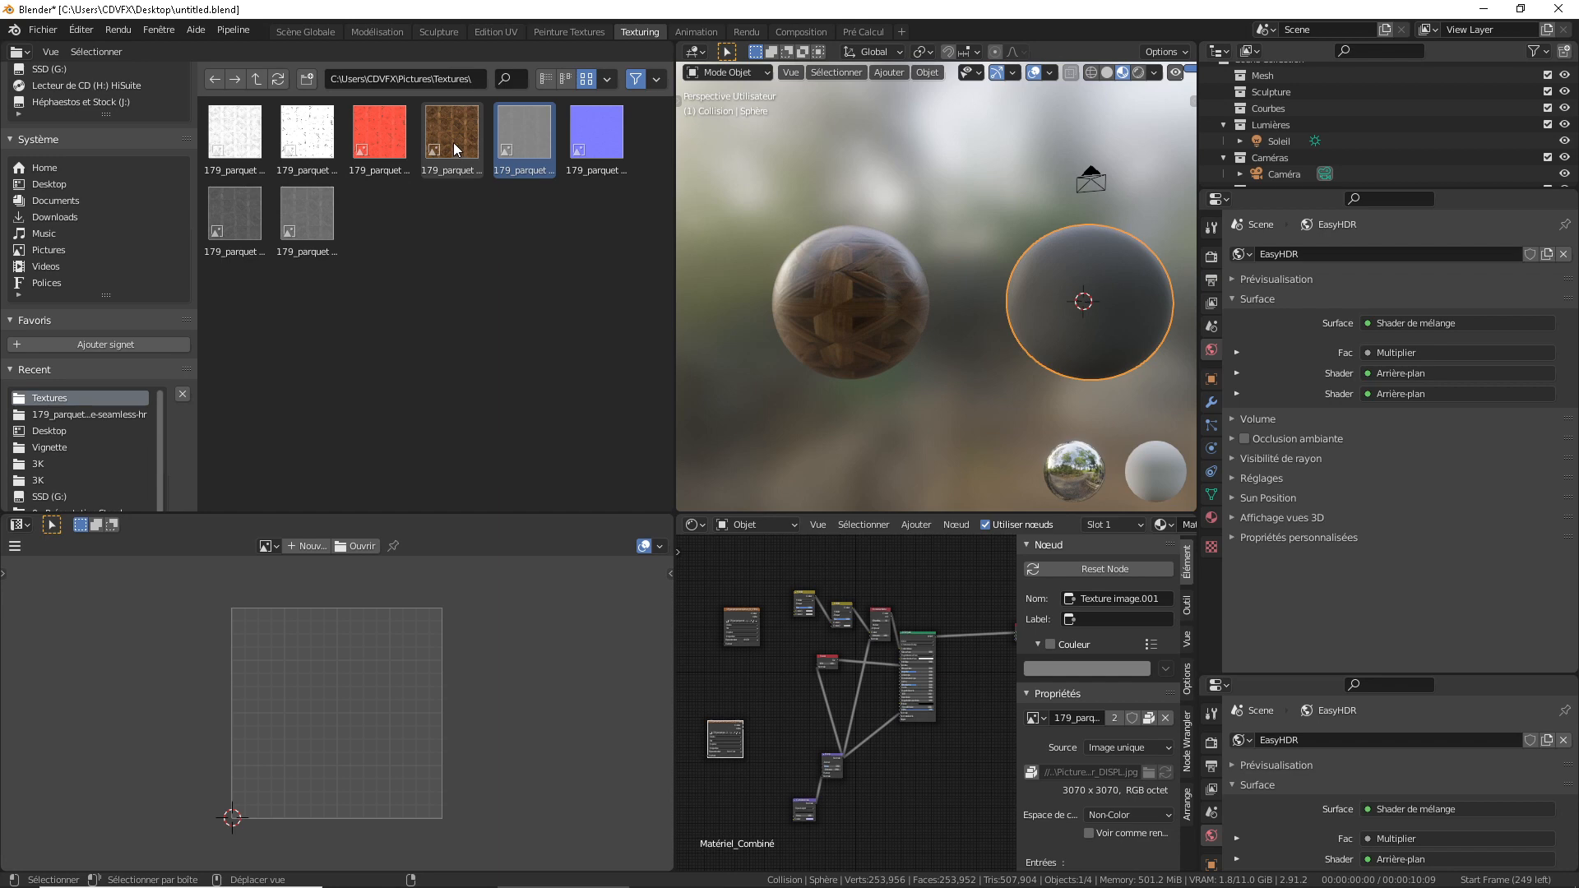
left_click_drag(454, 146, 720, 566)
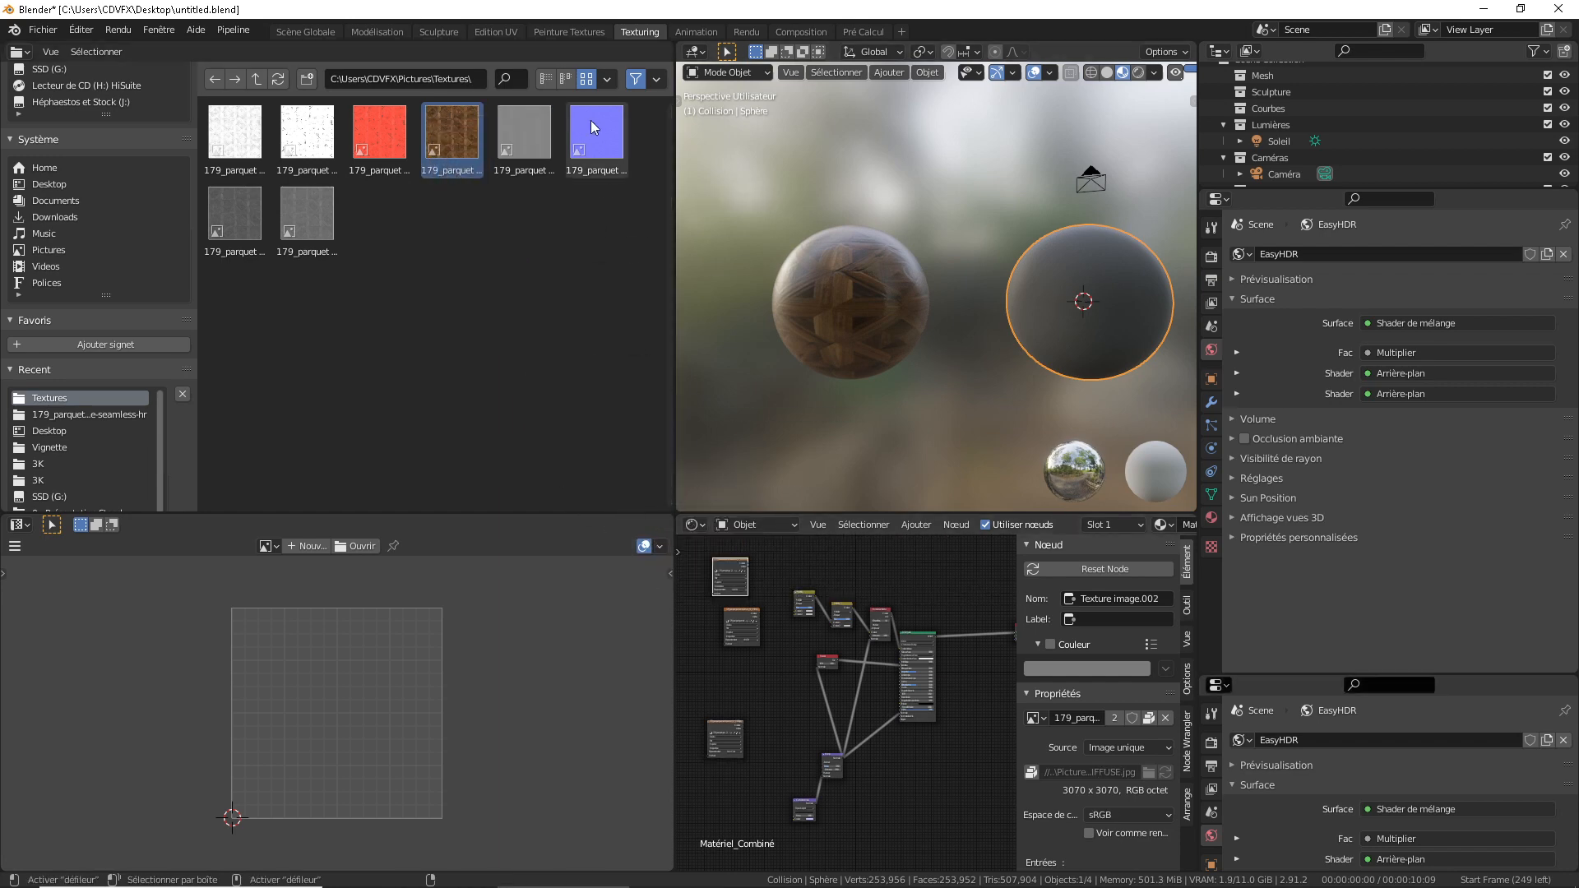
left_click_drag(596, 132, 732, 791)
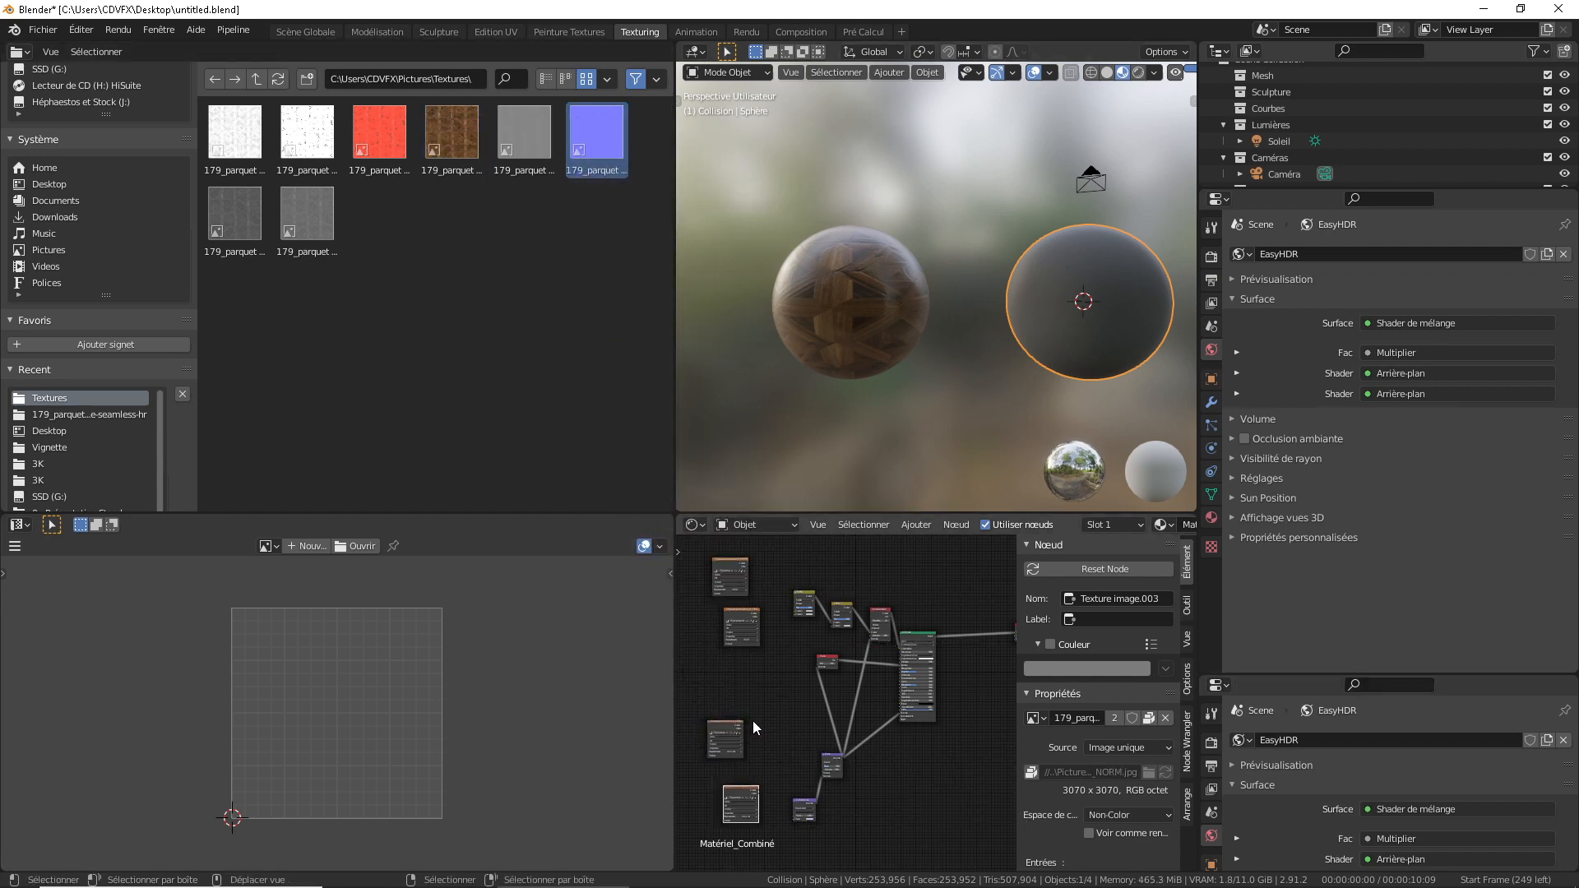
Add linked Texture Coordinate and Mapping nodes to the DIFFUSE Image Texture node.
scroll(755, 724, "up", 3)
left_click_drag(755, 715, 862, 747)
middle_click_drag(764, 698, 865, 773)
scroll(847, 716, "up", 5)
middle_click_drag(808, 585, 871, 604)
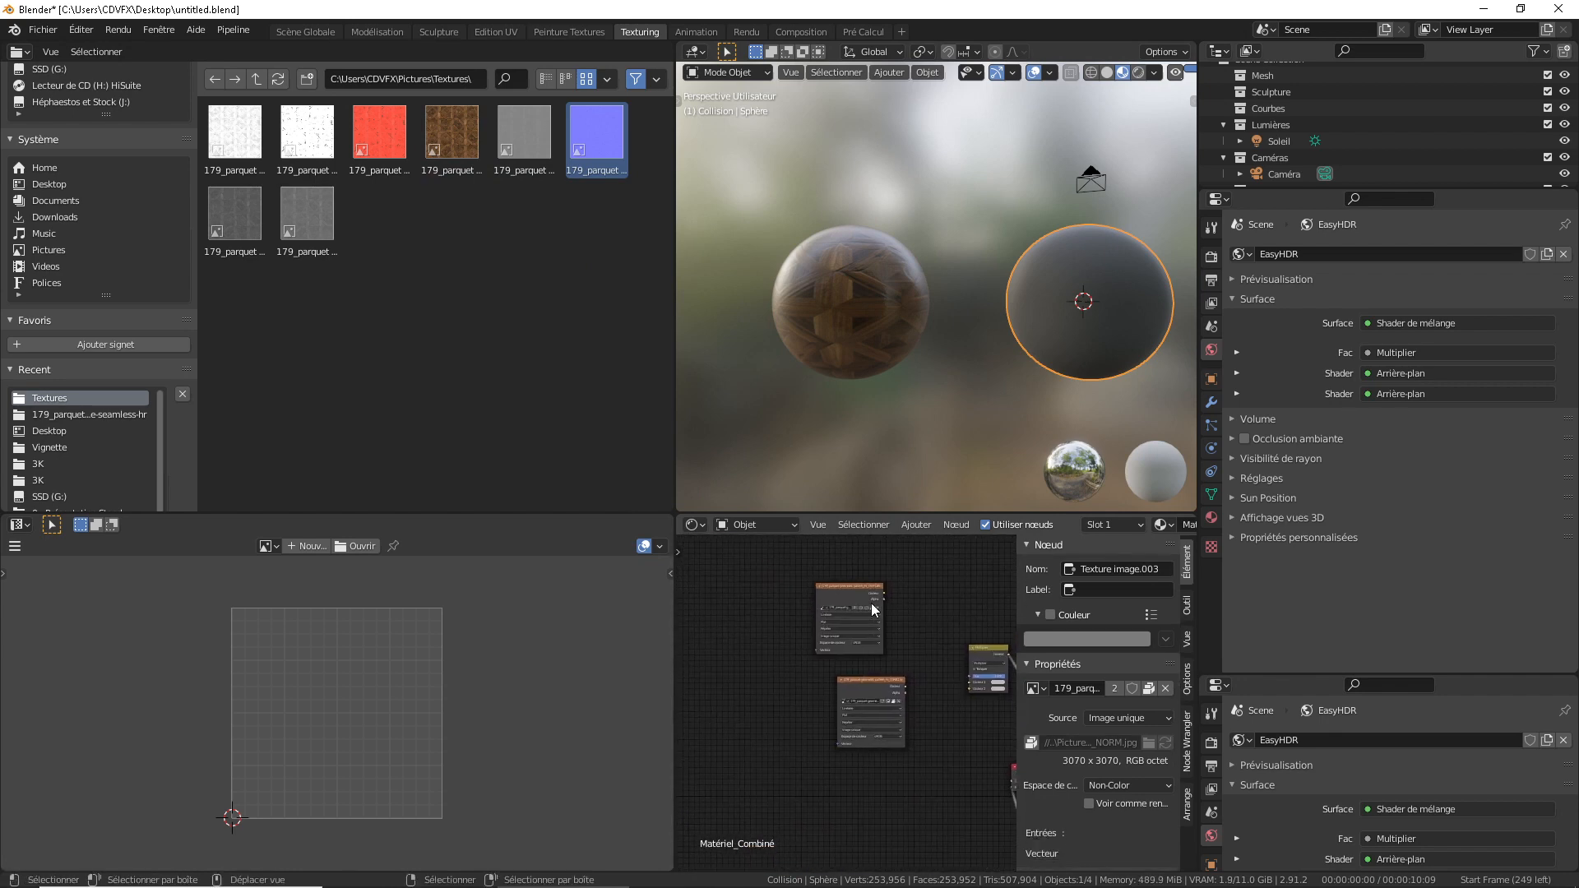
left_click(860, 590)
key("ctrl+t")
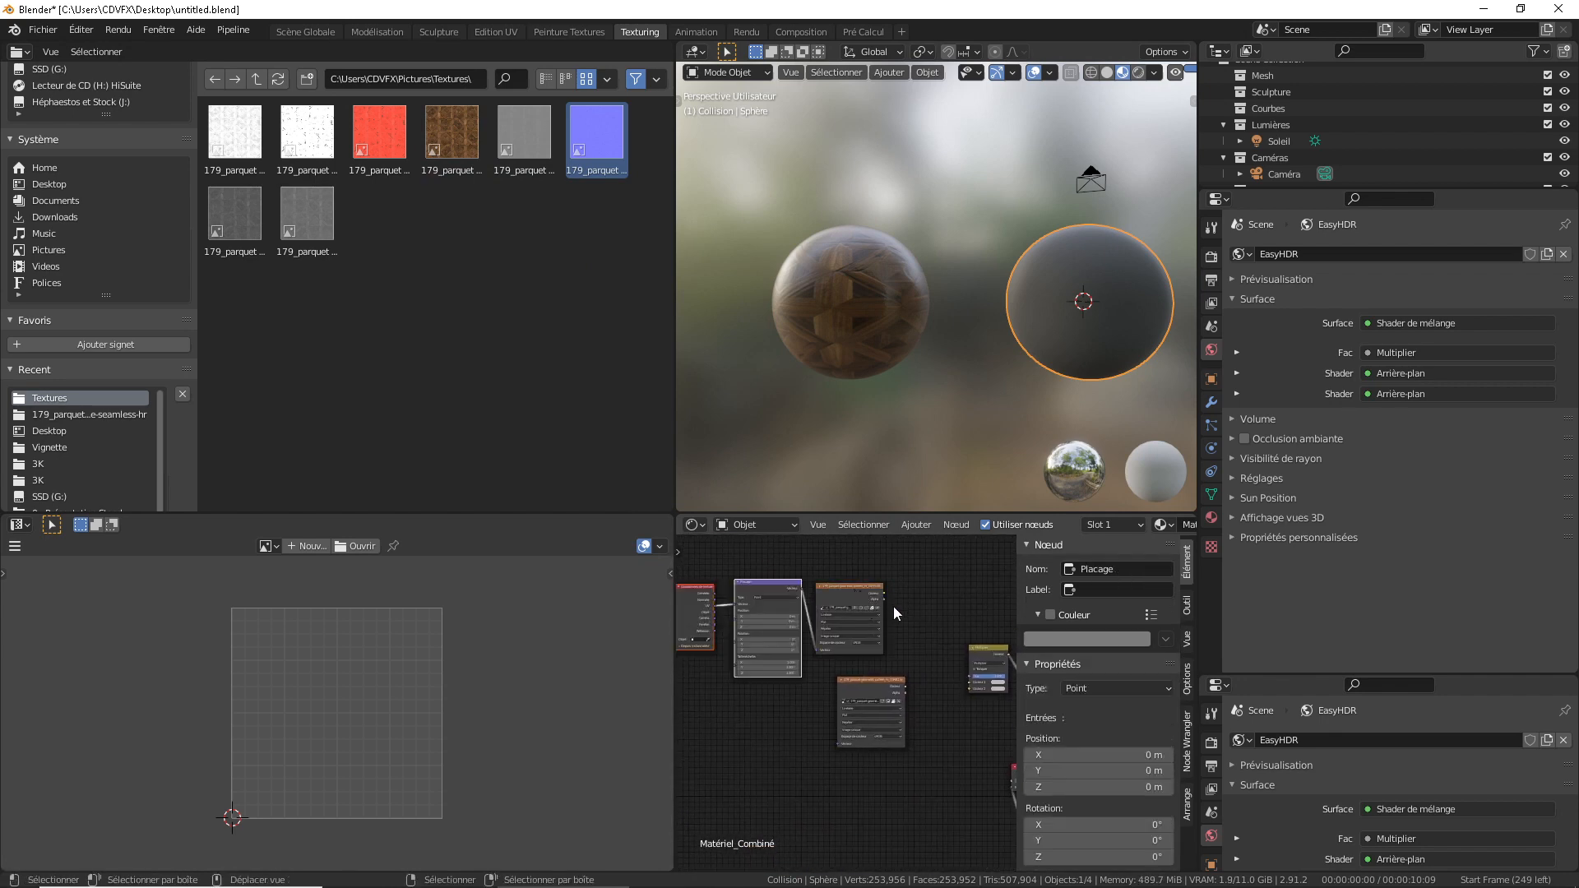
Connect the DIFFUSE texture's color output to Couleur 1 of the first Multiply node.
scroll(893, 605, "up", 2)
middle_click_drag(899, 565, 866, 613)
left_click_drag(867, 600, 993, 722)
middle_click_drag(943, 766, 899, 647)
Reposition the CSRAO Image Texture node below the DIFFUSE one, leaving free space before the Multiply nodes.
left_click_drag(746, 645, 737, 687)
middle_click_drag(786, 680, 827, 644)
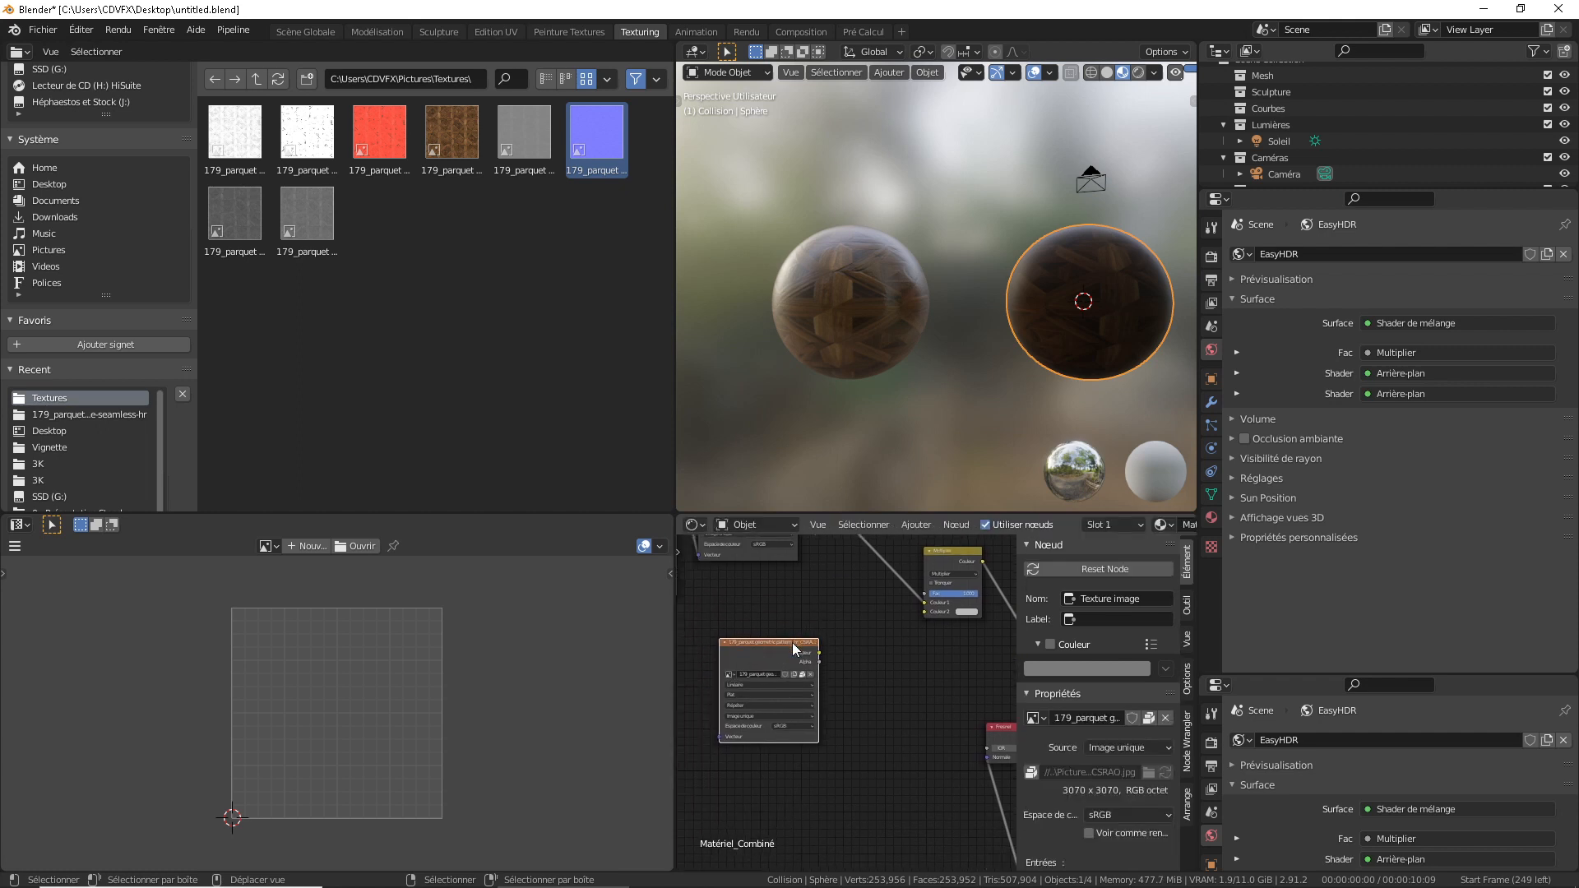
left_click_drag(792, 643, 754, 643)
scroll(779, 654, "up", 1)
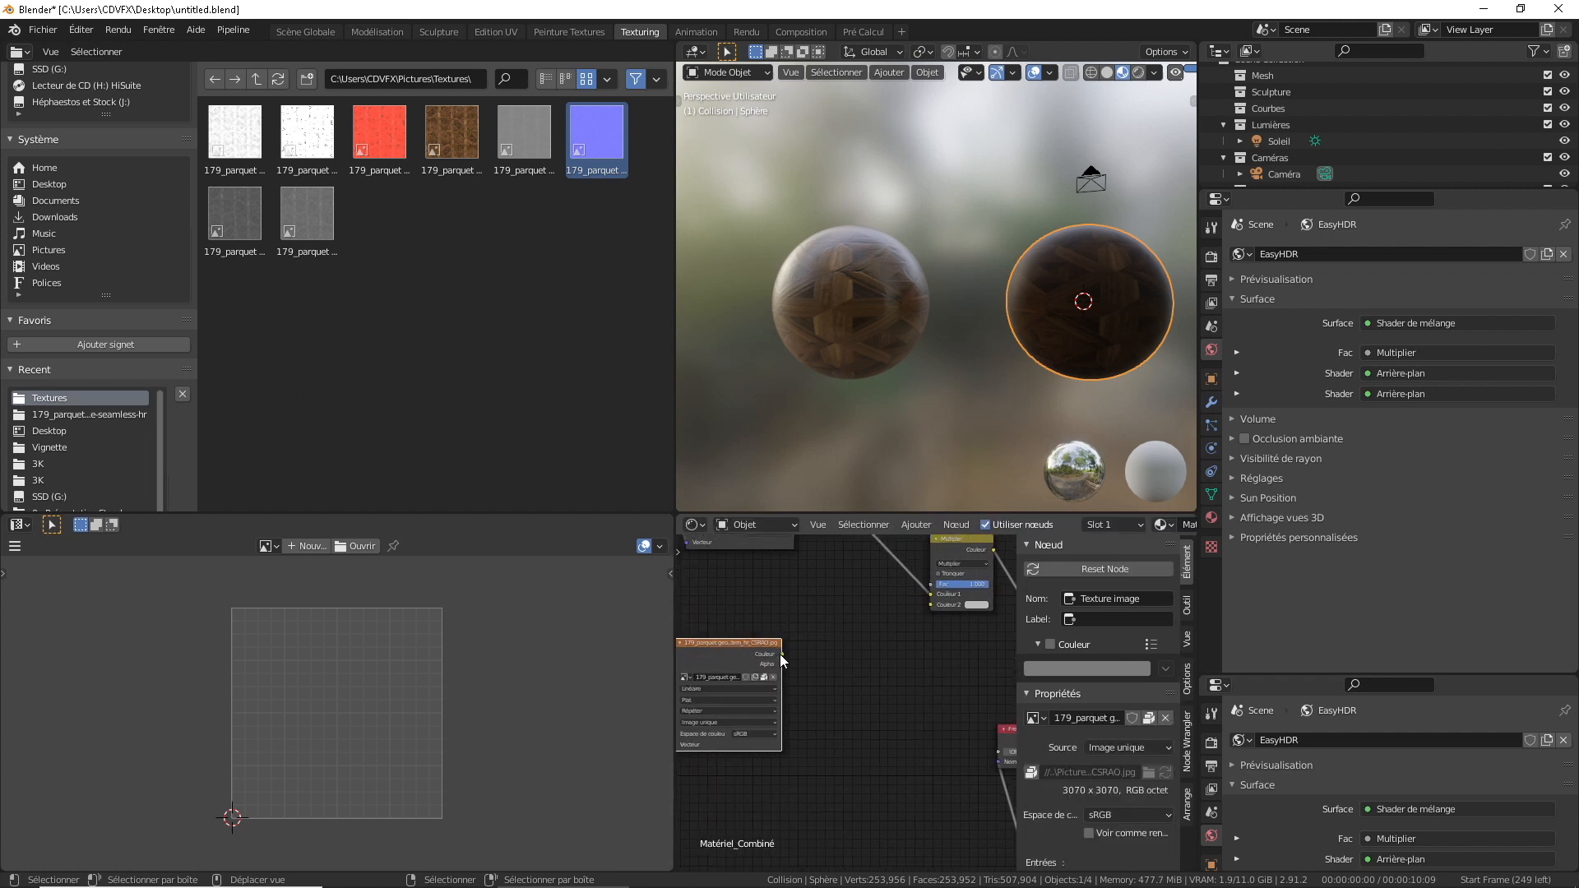
scroll(780, 658, "up", 1)
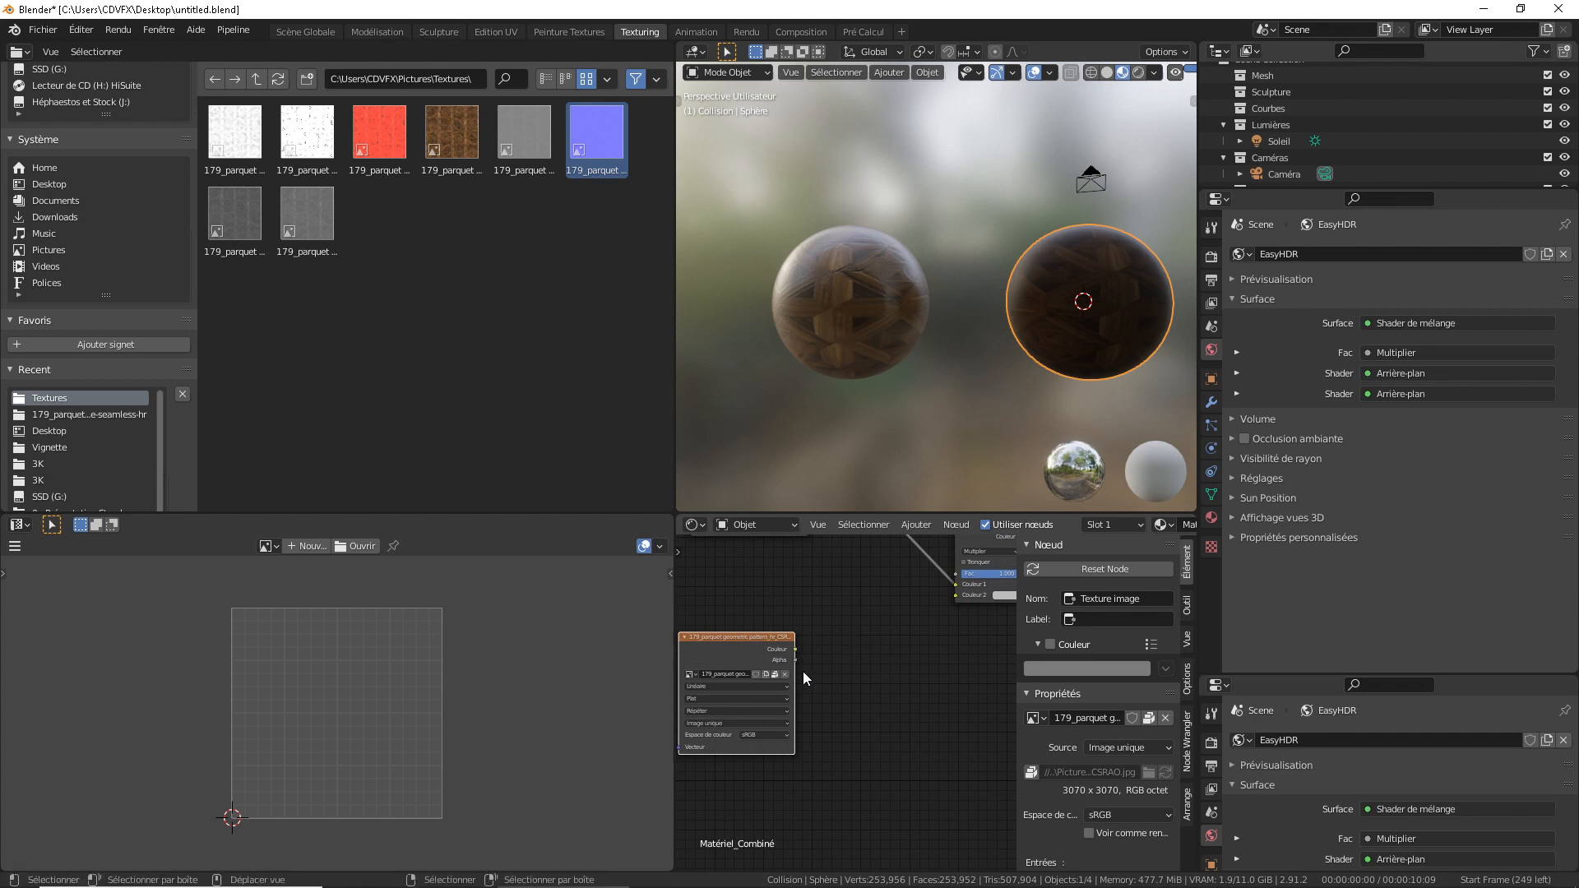
middle_click_drag(801, 667, 758, 676)
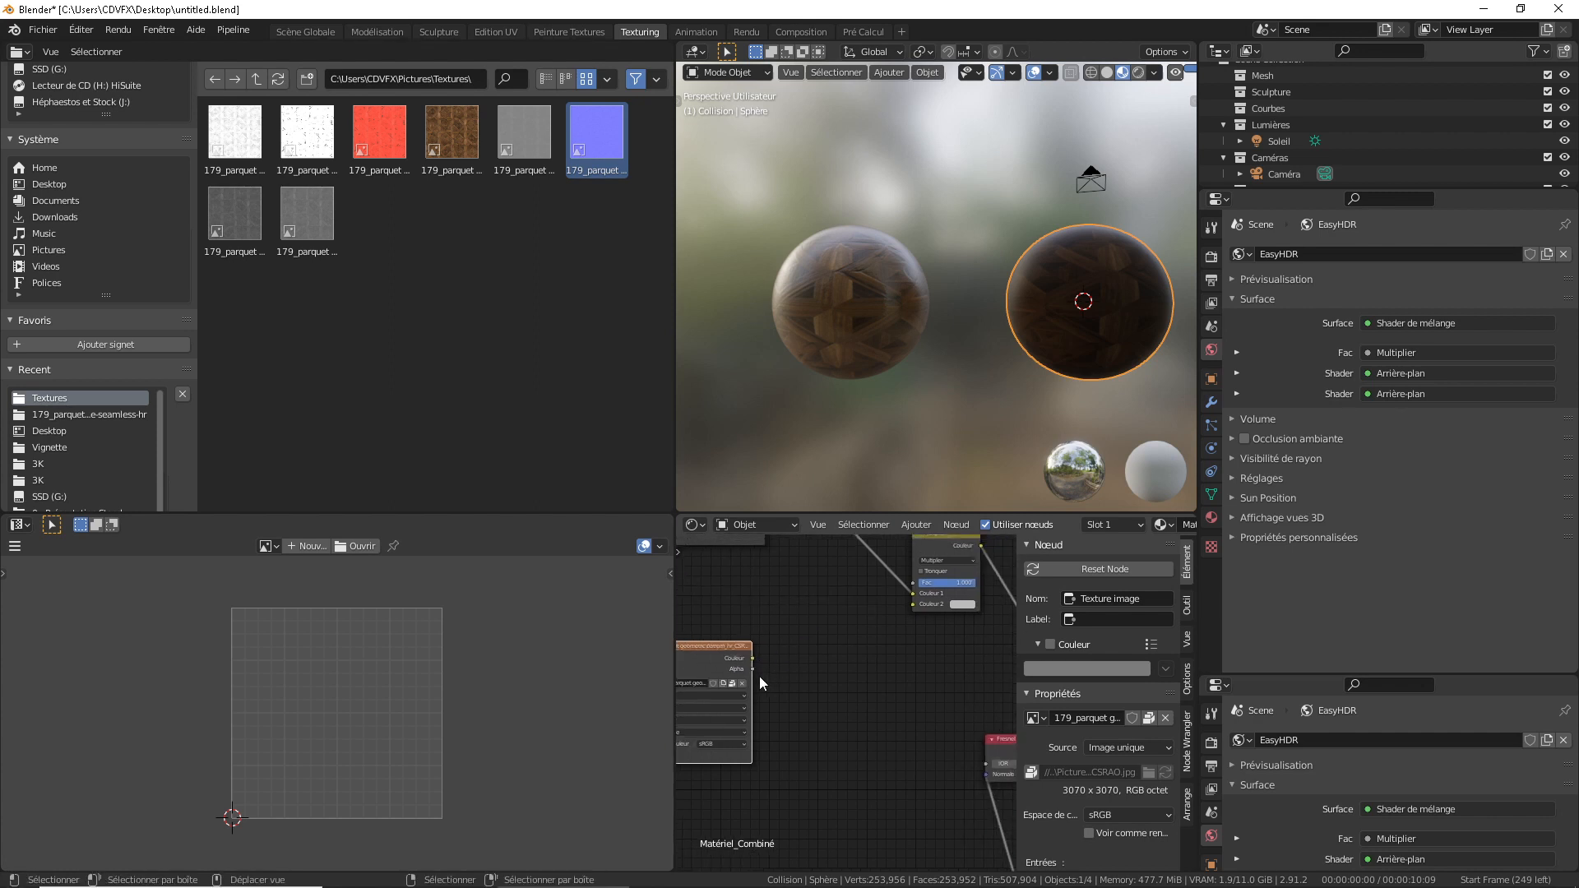
scroll(753, 668, "down", 3)
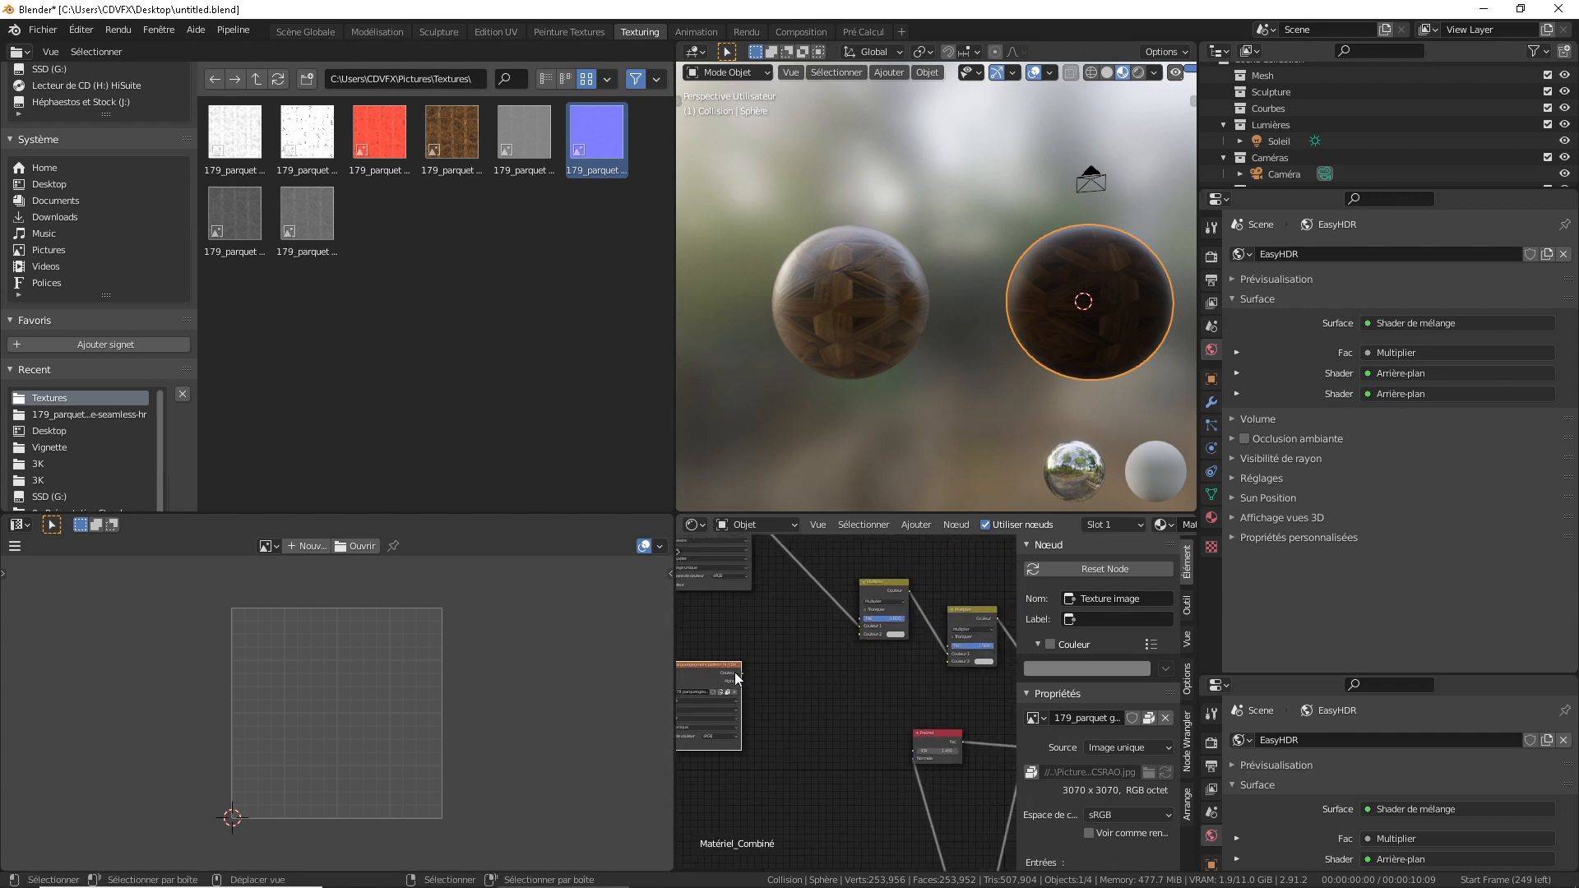
Add a Separate RGB node beside the CSRAO texture and connect the texture's color output to its Image input.
left_click_drag(742, 674, 779, 663)
key("shift+a")
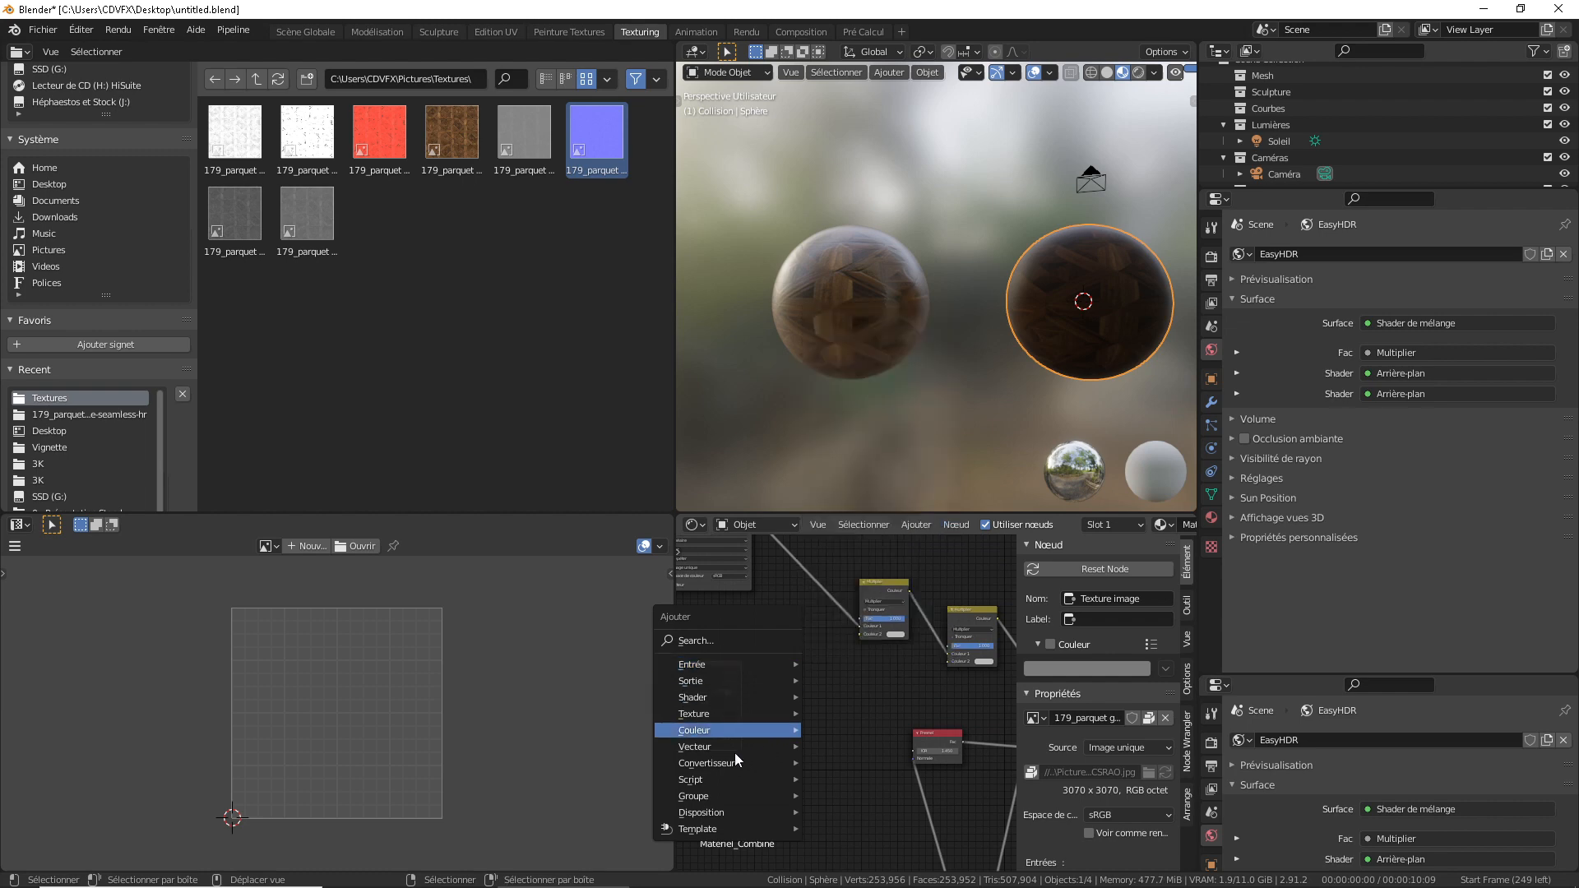
mouse_move(728, 763)
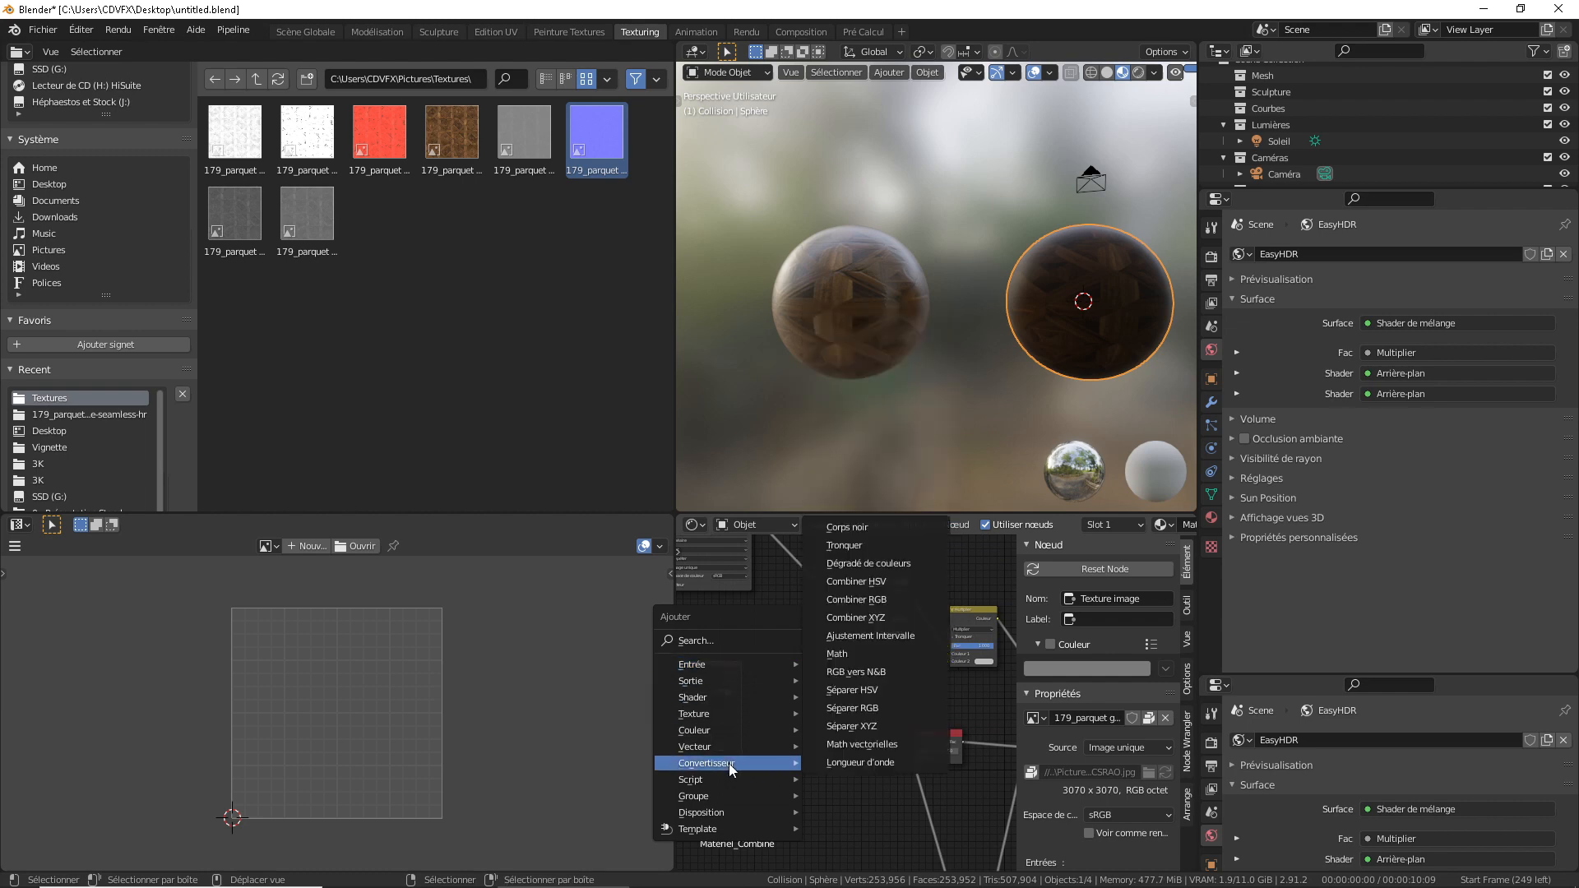
left_click(887, 708)
left_click(769, 662)
scroll(723, 673, "up", 2)
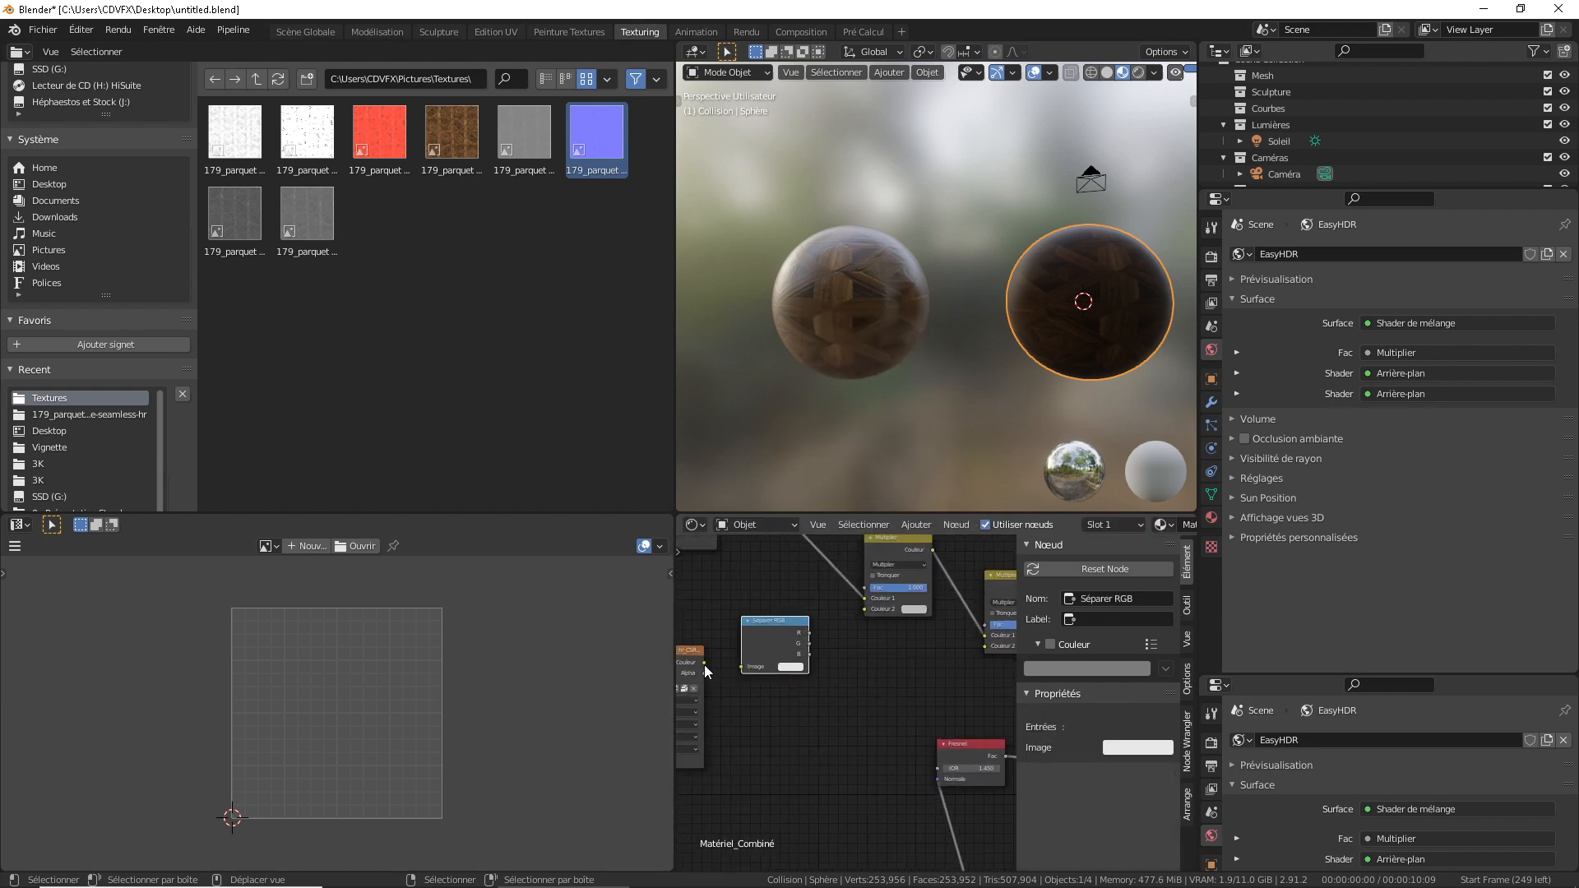
left_click_drag(703, 663, 771, 626)
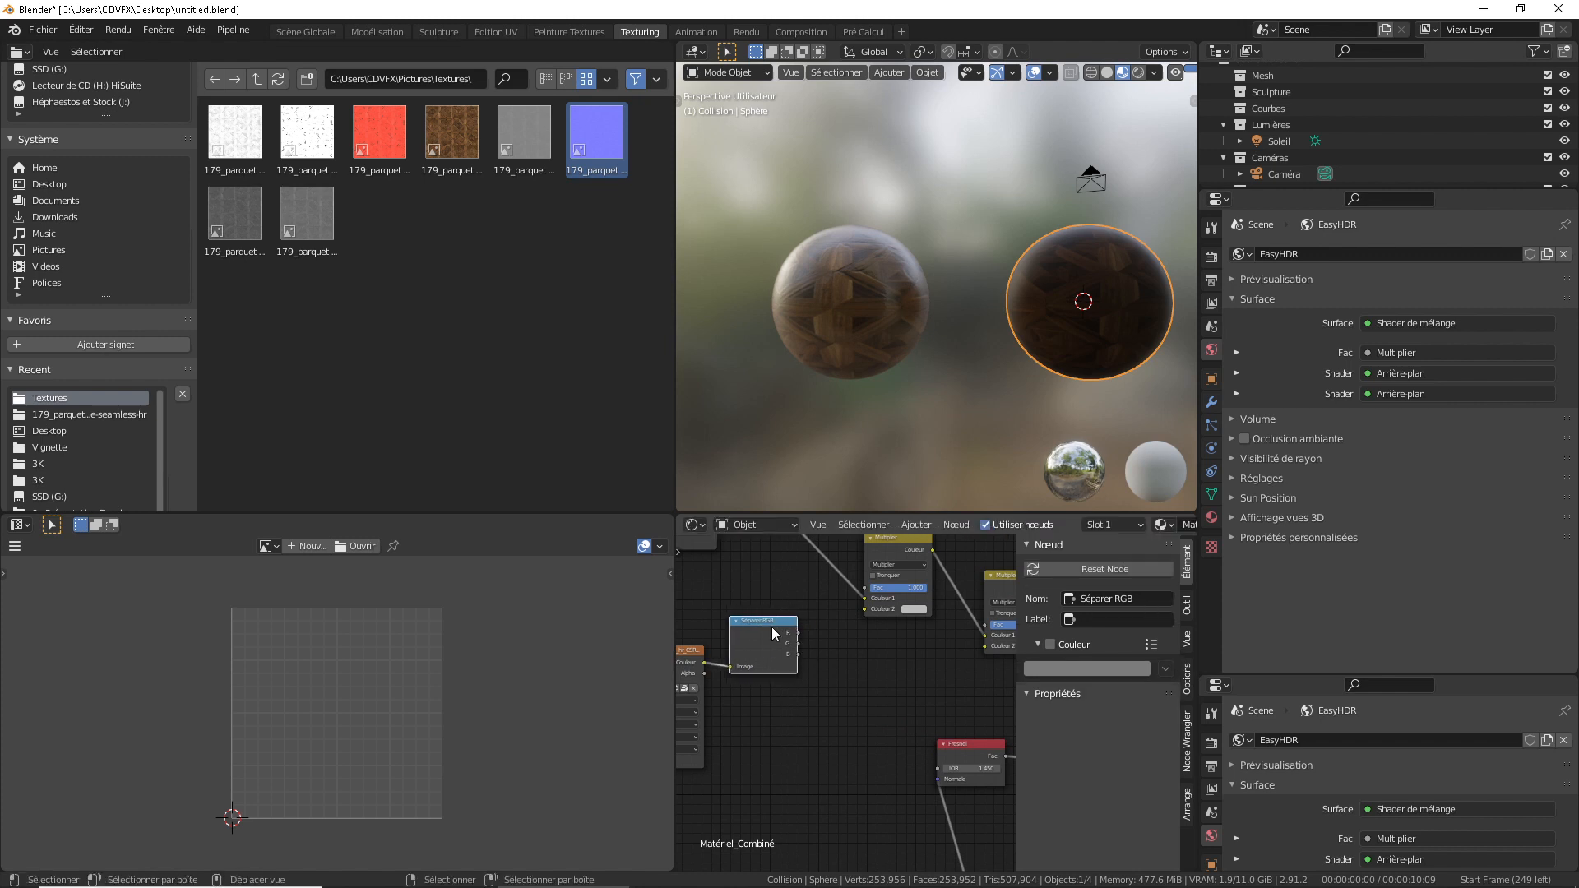
left_click(802, 662)
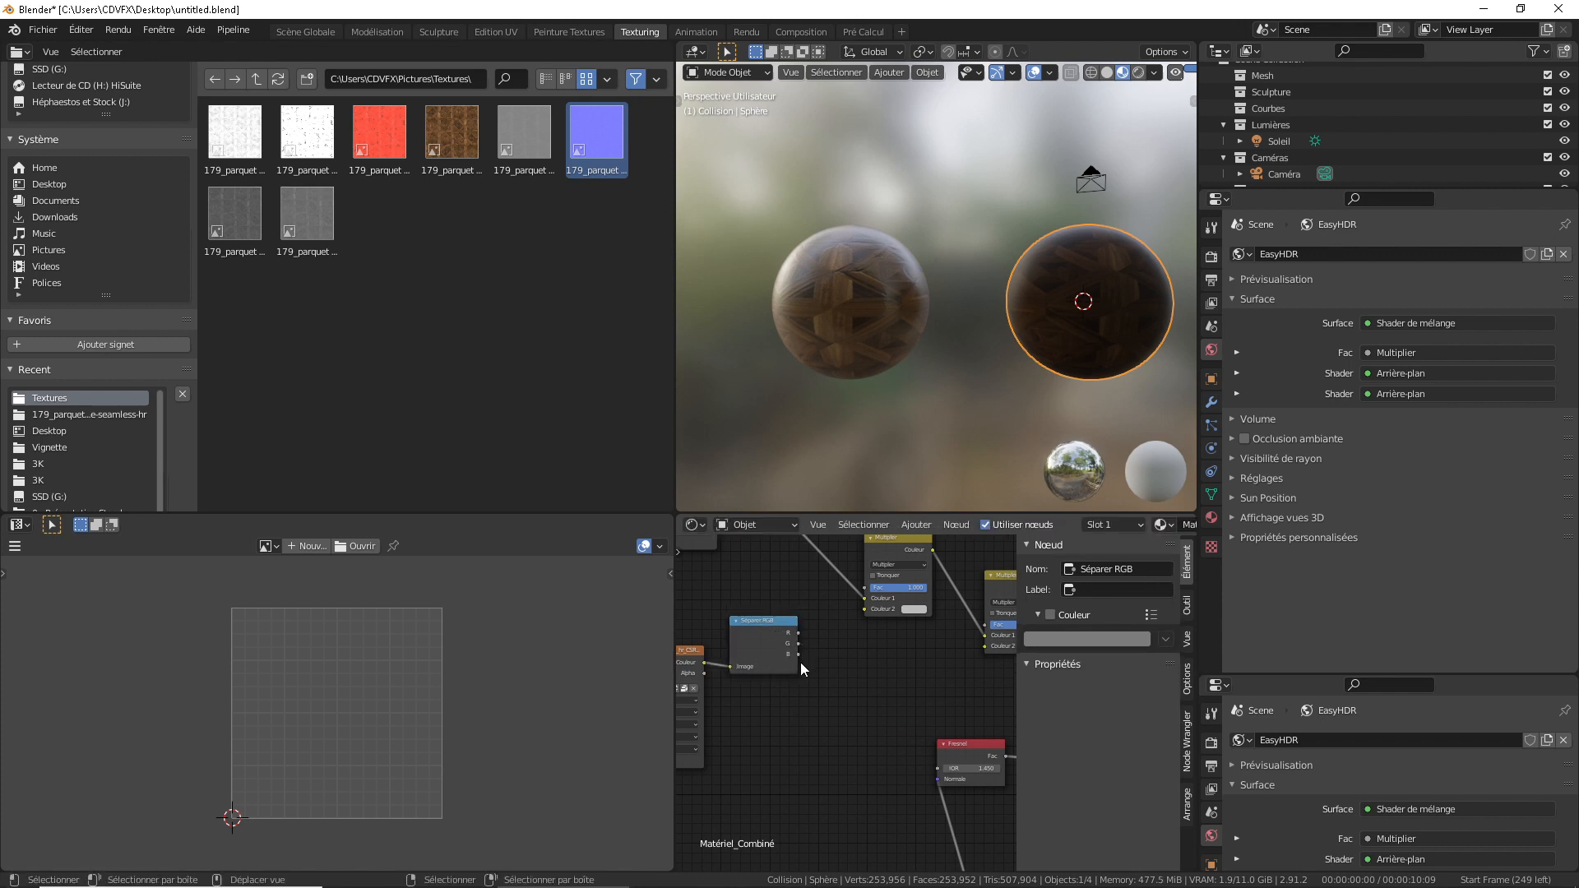
middle_click_drag(758, 655, 895, 635)
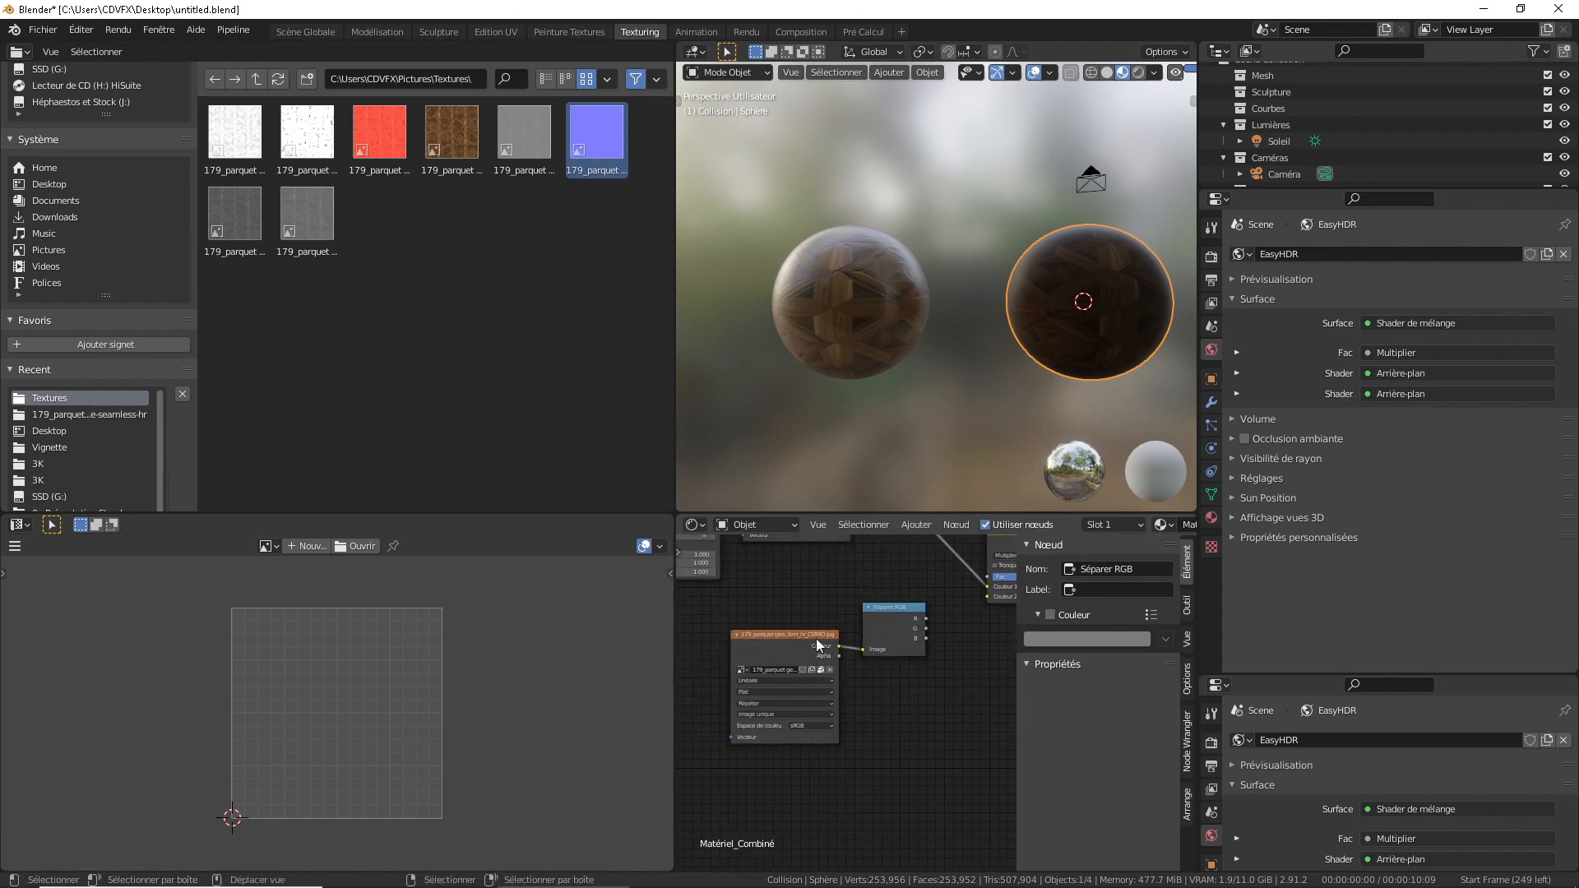
Reposition the Texture Coordinate and Mapping nodes and link the Mapping vector output to the CSRAO texture's Vector input.
scroll(816, 638, "down", 5)
middle_click_drag(743, 612, 855, 687)
left_click_drag(852, 715, 737, 654)
right_click_drag(735, 649, 885, 745, "alt")
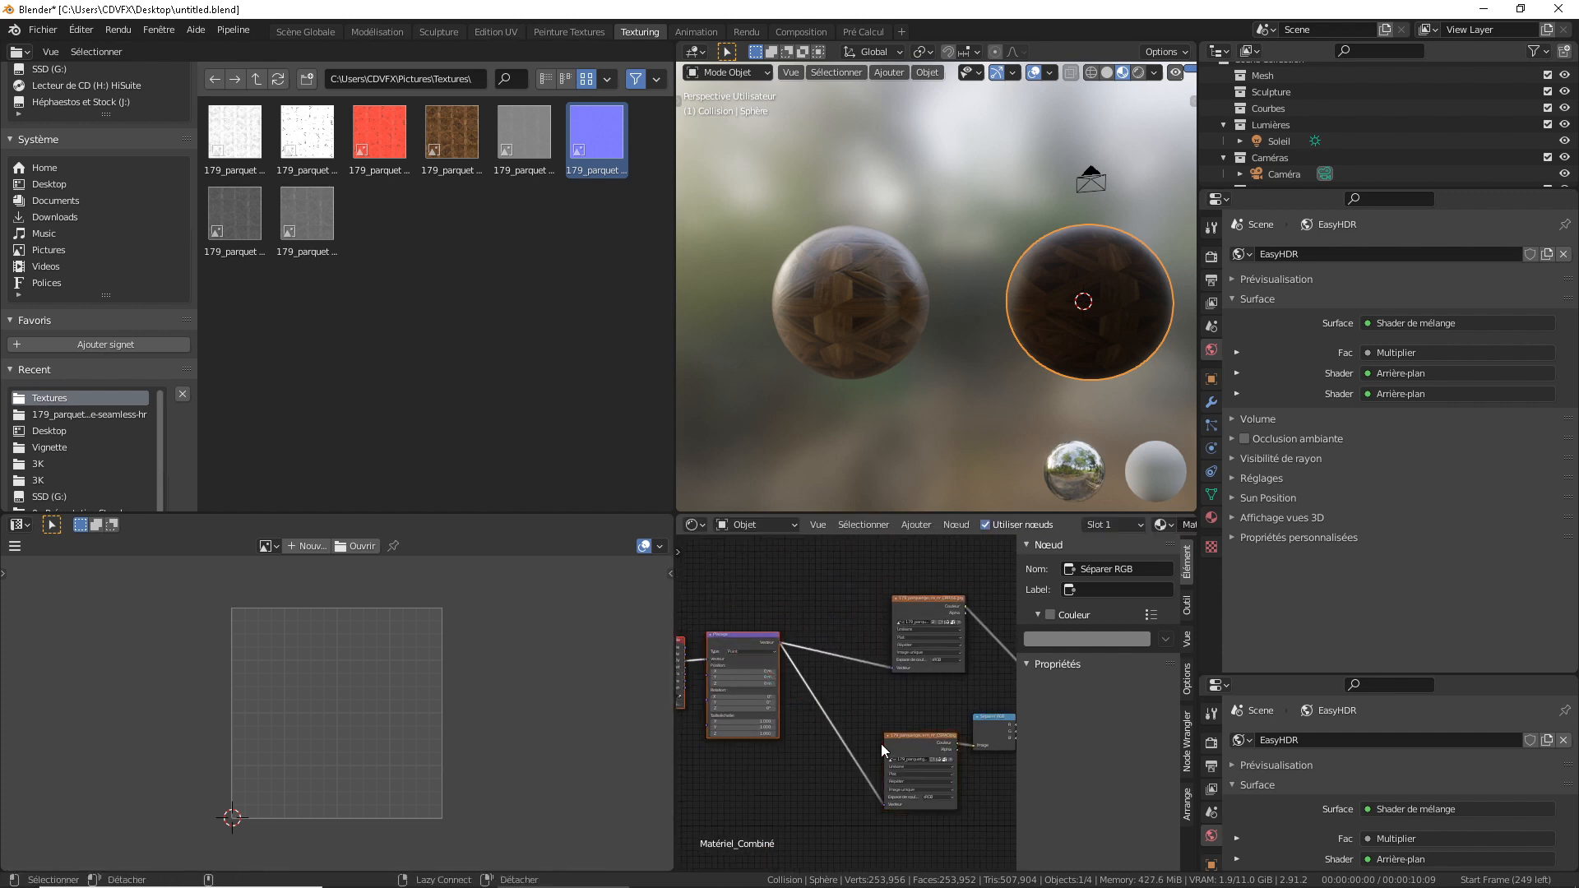
Connect the Separate RGB node's green output to the IOR input of the Fresnel node.
middle_click_drag(920, 702, 798, 637)
left_click(808, 676)
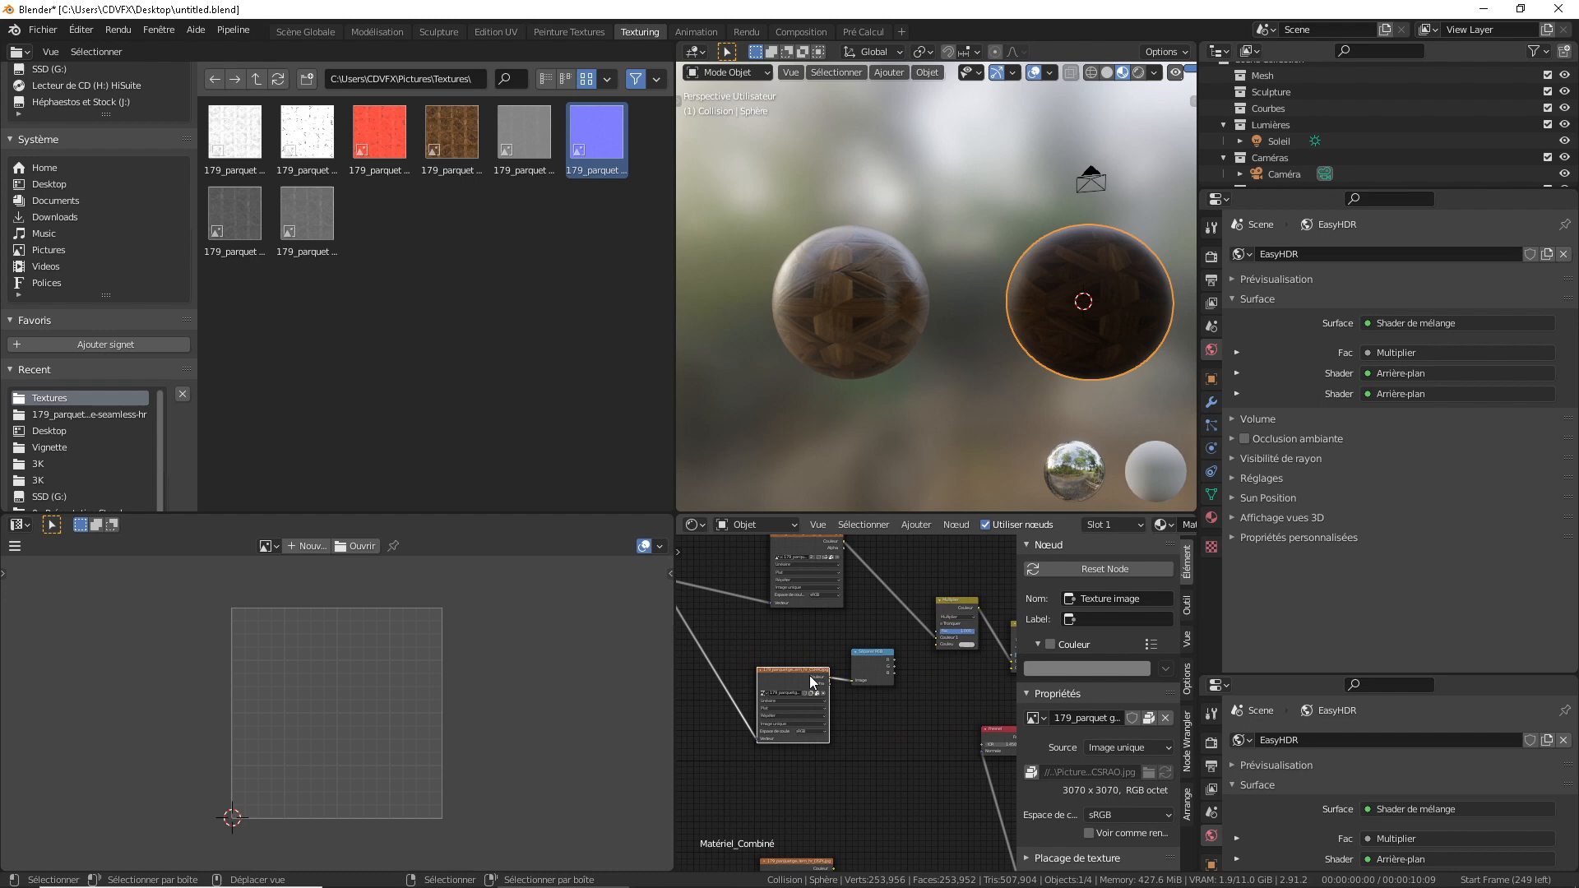
left_click(870, 653)
middle_click_drag(890, 670, 818, 654)
scroll(819, 654, "up", 2)
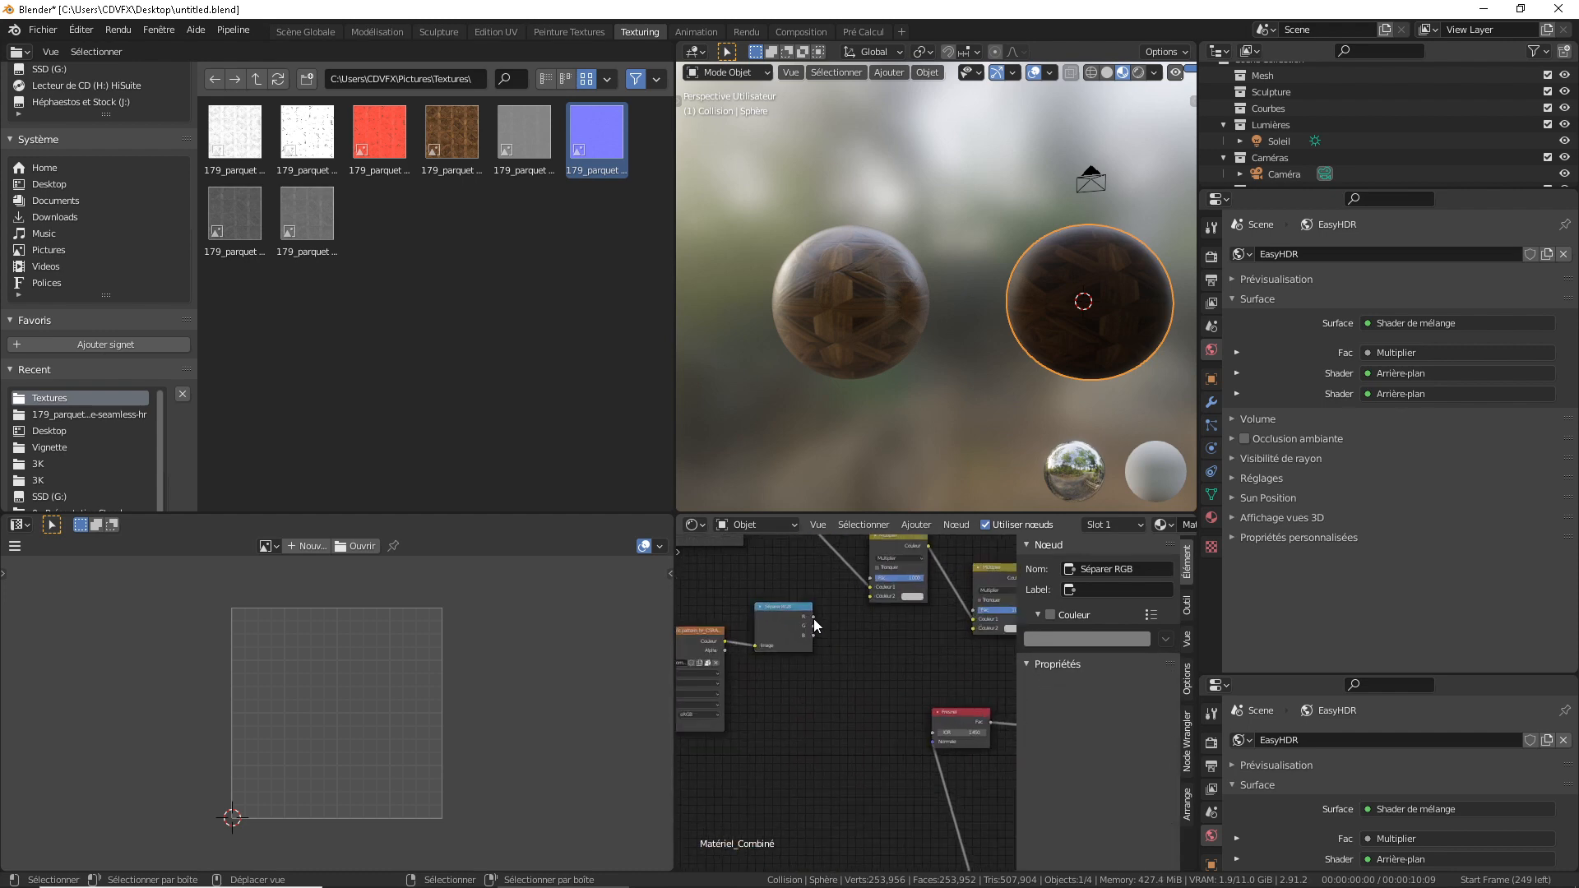
left_click_drag(813, 618, 935, 733)
left_click(792, 624)
Connect the Separate RGB node's blue output to the Roughness input of the Principled BSDF node.
middle_click_drag(867, 704, 960, 614)
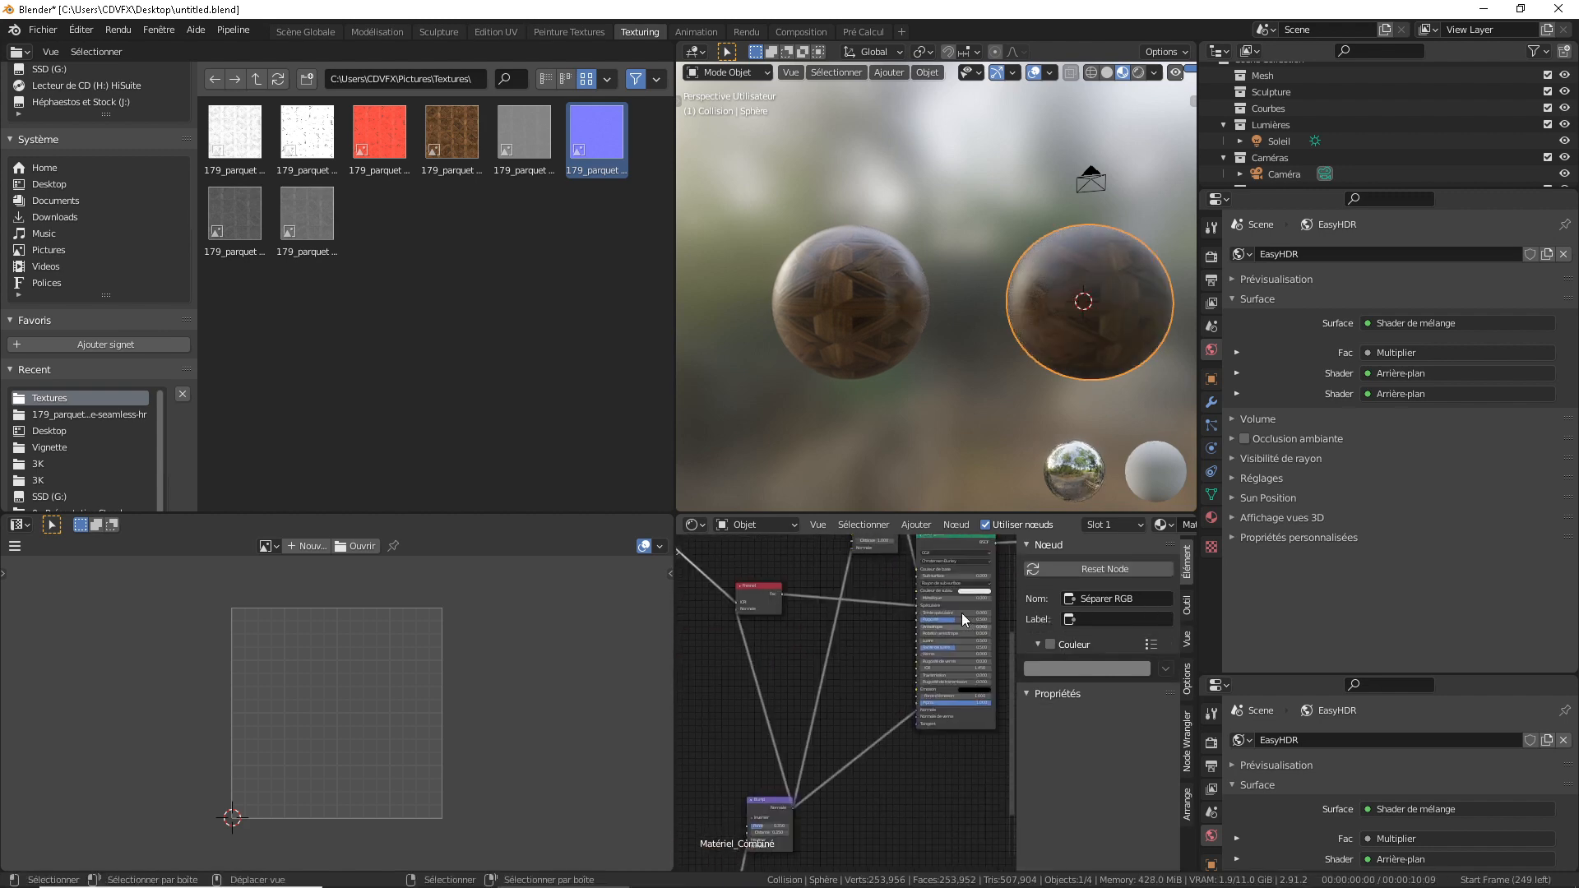
middle_click_drag(694, 602, 793, 626)
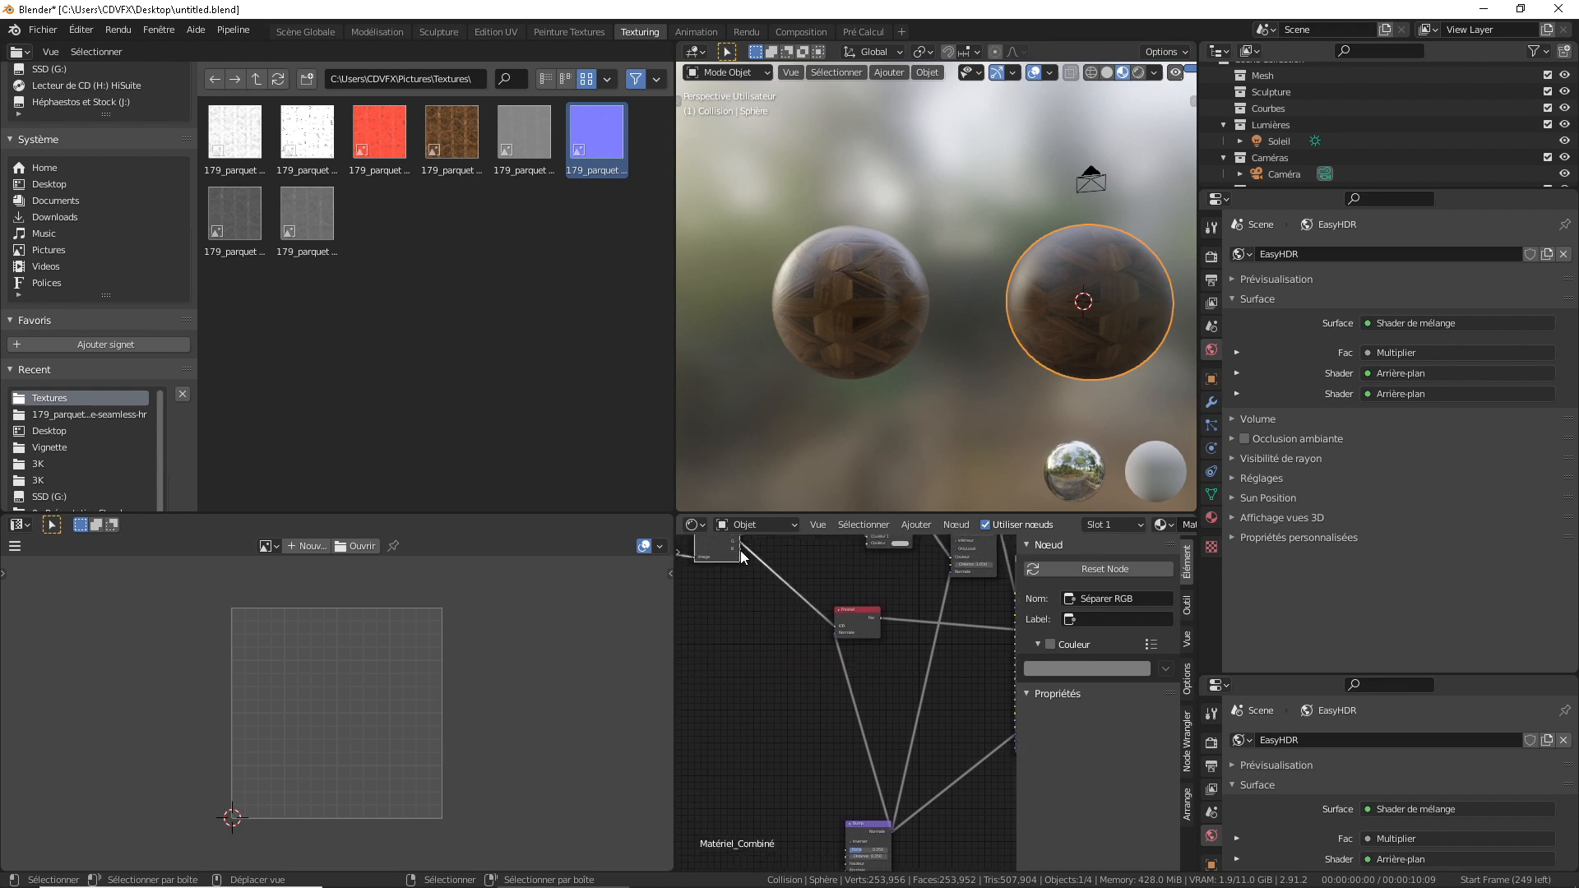
left_click_drag(740, 550, 1003, 659)
middle_click_drag(970, 660, 949, 660)
left_click_drag(993, 645, 715, 551)
Connect the Separate RGB node's red output to Couleur 2 of the first Multiply node, and the CSRAO alpha to Couleur 2 of the second.
middle_click_drag(729, 607, 847, 645)
left_click_drag(751, 587, 970, 582)
middle_click_drag(969, 584, 896, 626)
Move the CSRAO texture and Separate RGB nodes lower, lining them up beside the Fresnel node.
middle_click_drag(706, 643, 791, 649)
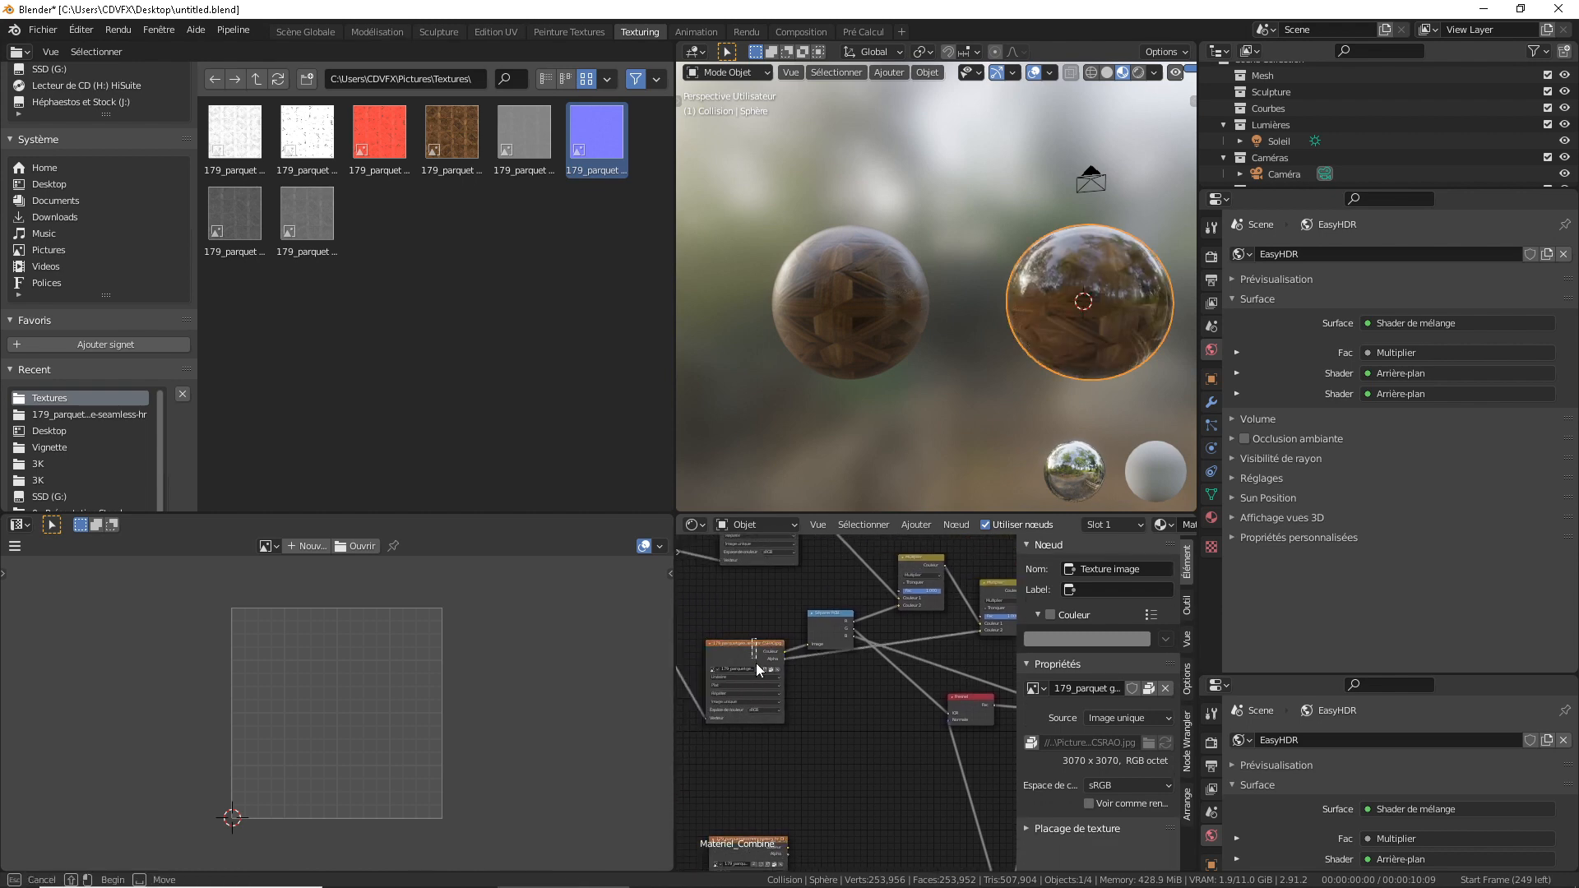
left_click_drag(751, 643, 758, 680)
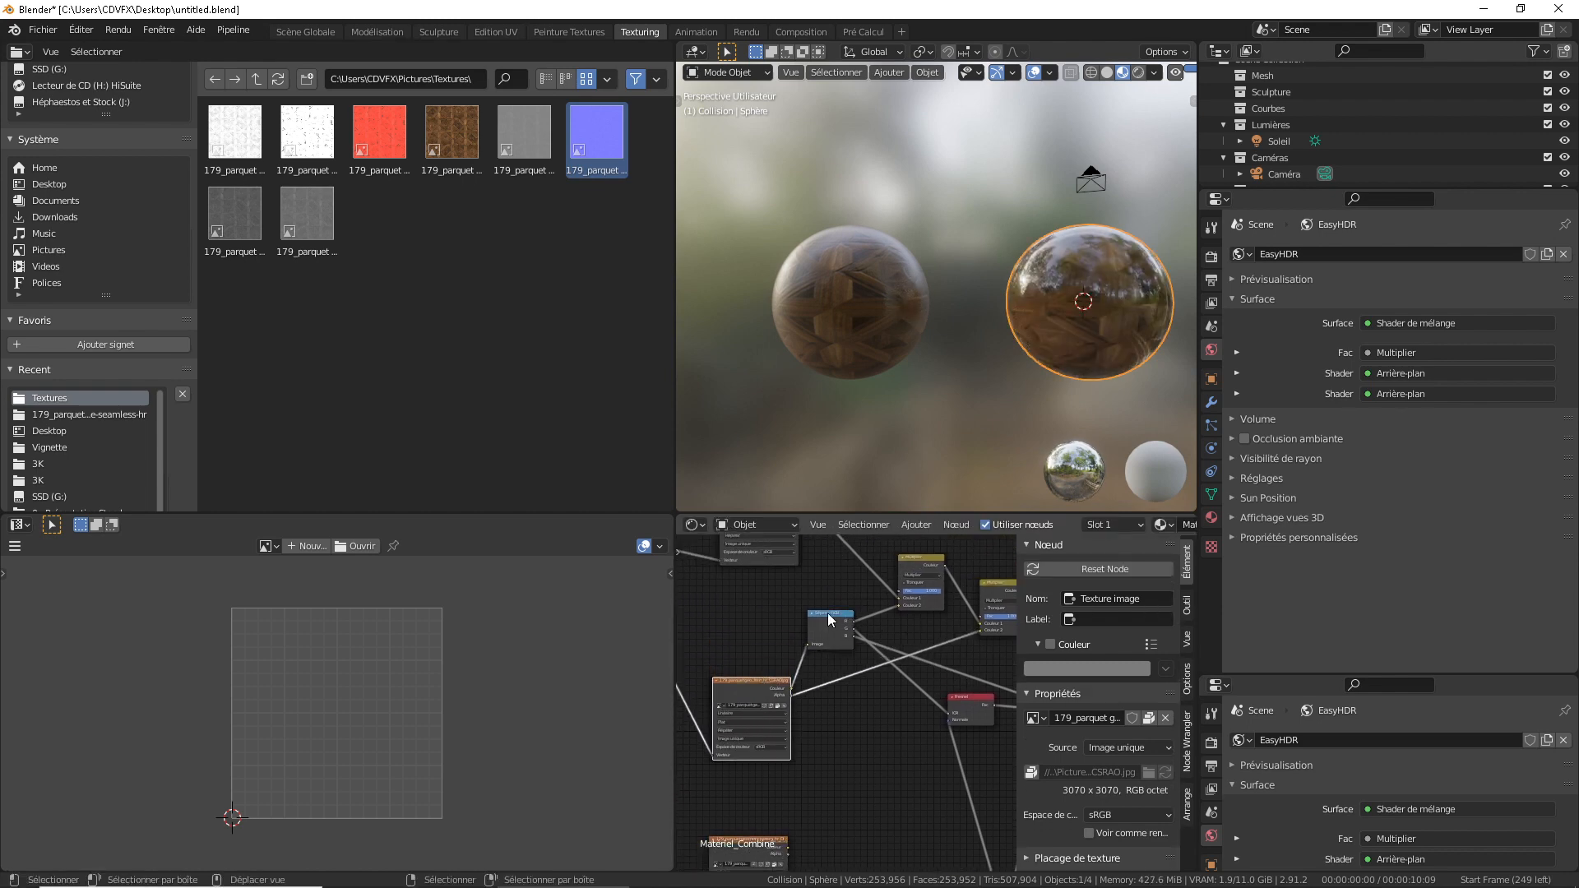
left_click_drag(831, 615, 849, 694)
Set the CSRAO texture's color space to Non-Color.
mouse_move(870, 727)
middle_mouse_down()
mouse_move(774, 703)
mouse_move(794, 692)
mouse_move(766, 678)
mouse_move(872, 704)
middle_mouse_up()
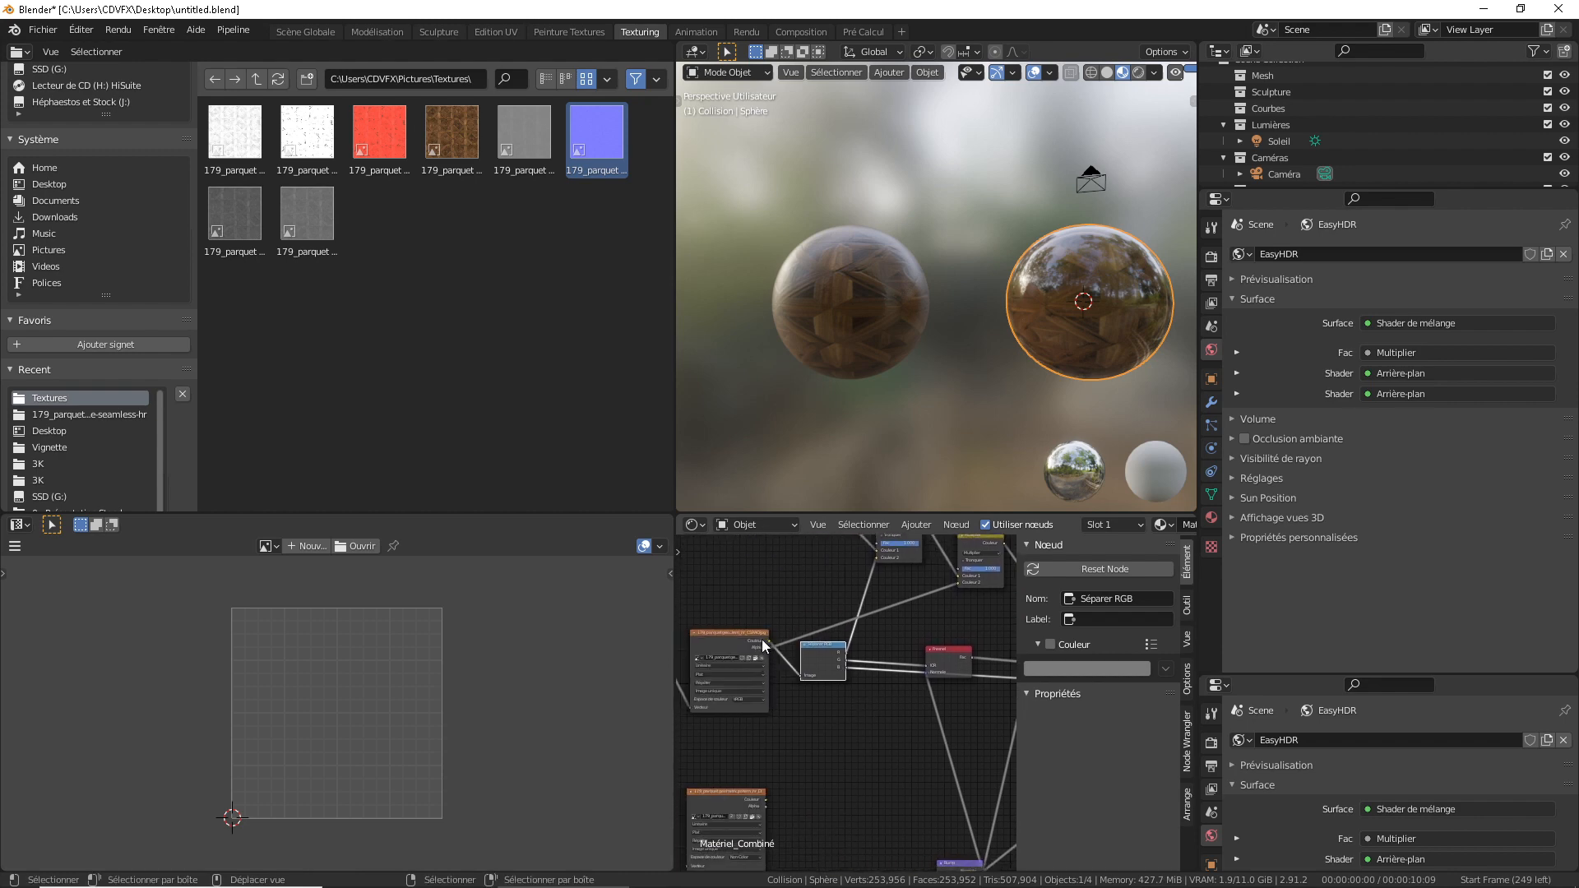
left_click(758, 700)
left_click(756, 727)
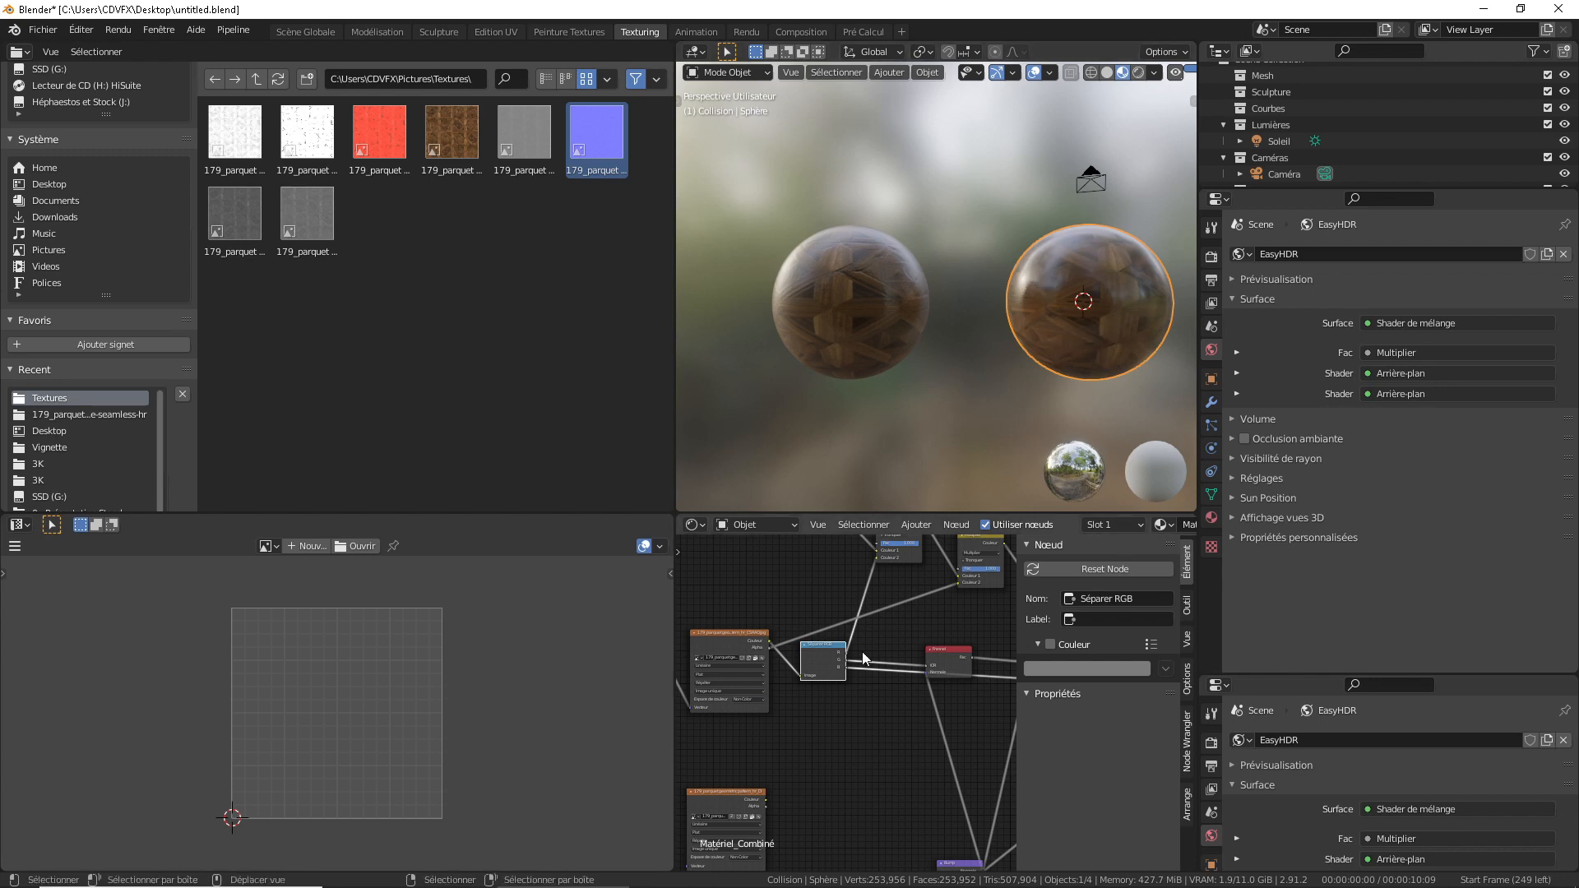
Link the Mapping vector to the Image Texture below CSRAO and connect that texture's color output to the Bump node's height input.
middle_click_drag(797, 771, 919, 666)
scroll(850, 671, "down", 2)
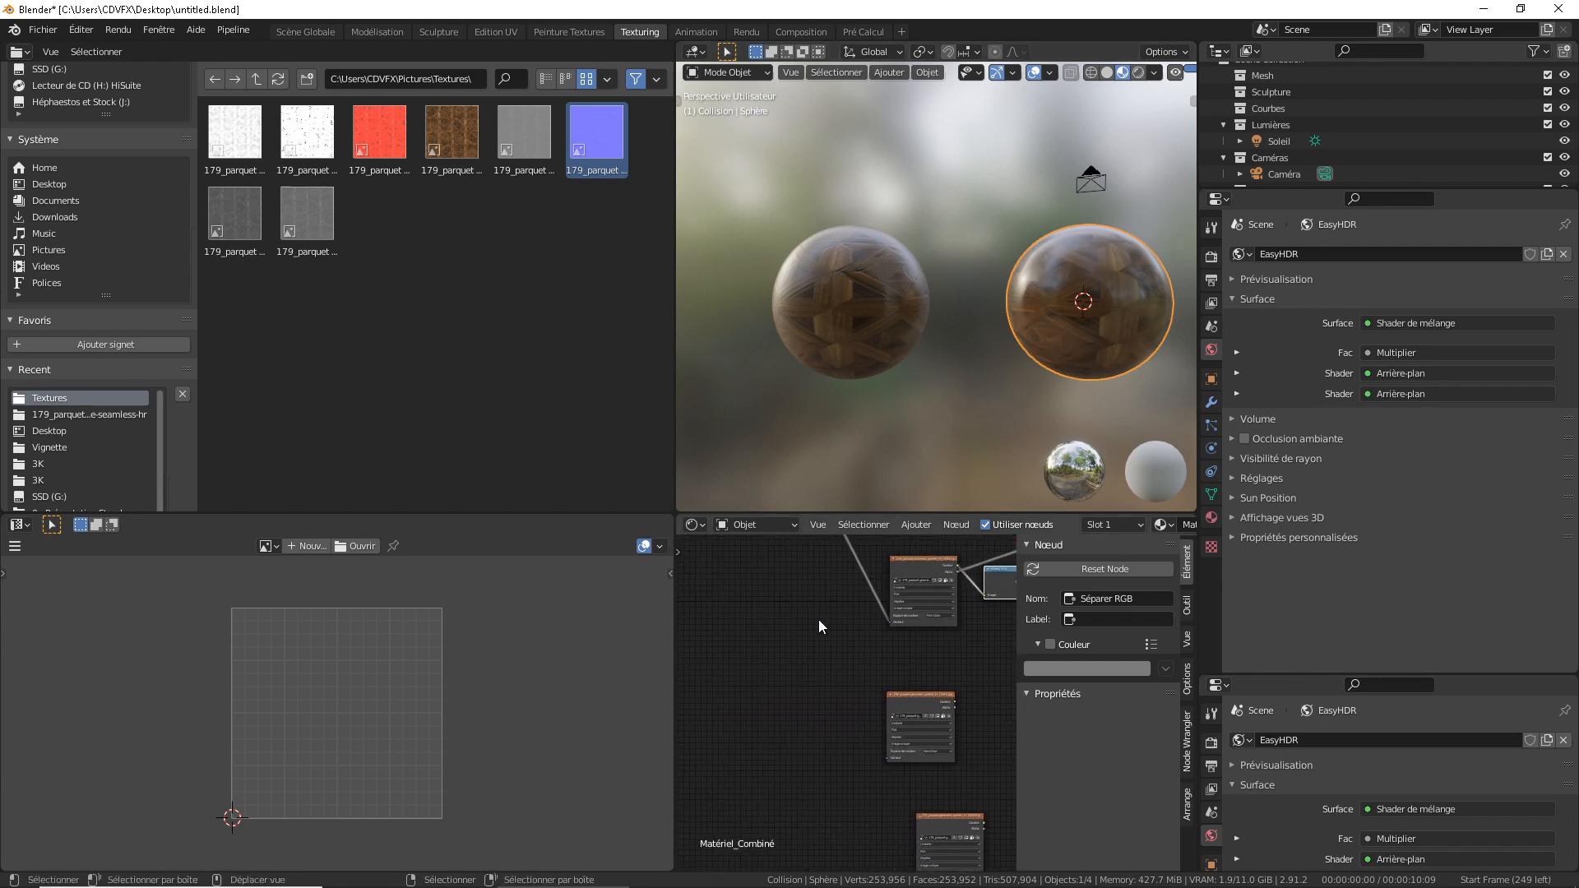
scroll(818, 622, "down", 4)
middle_click_drag(818, 619, 827, 660)
right_click_drag(801, 572, 879, 738, "alt")
middle_click_drag(954, 738, 817, 667)
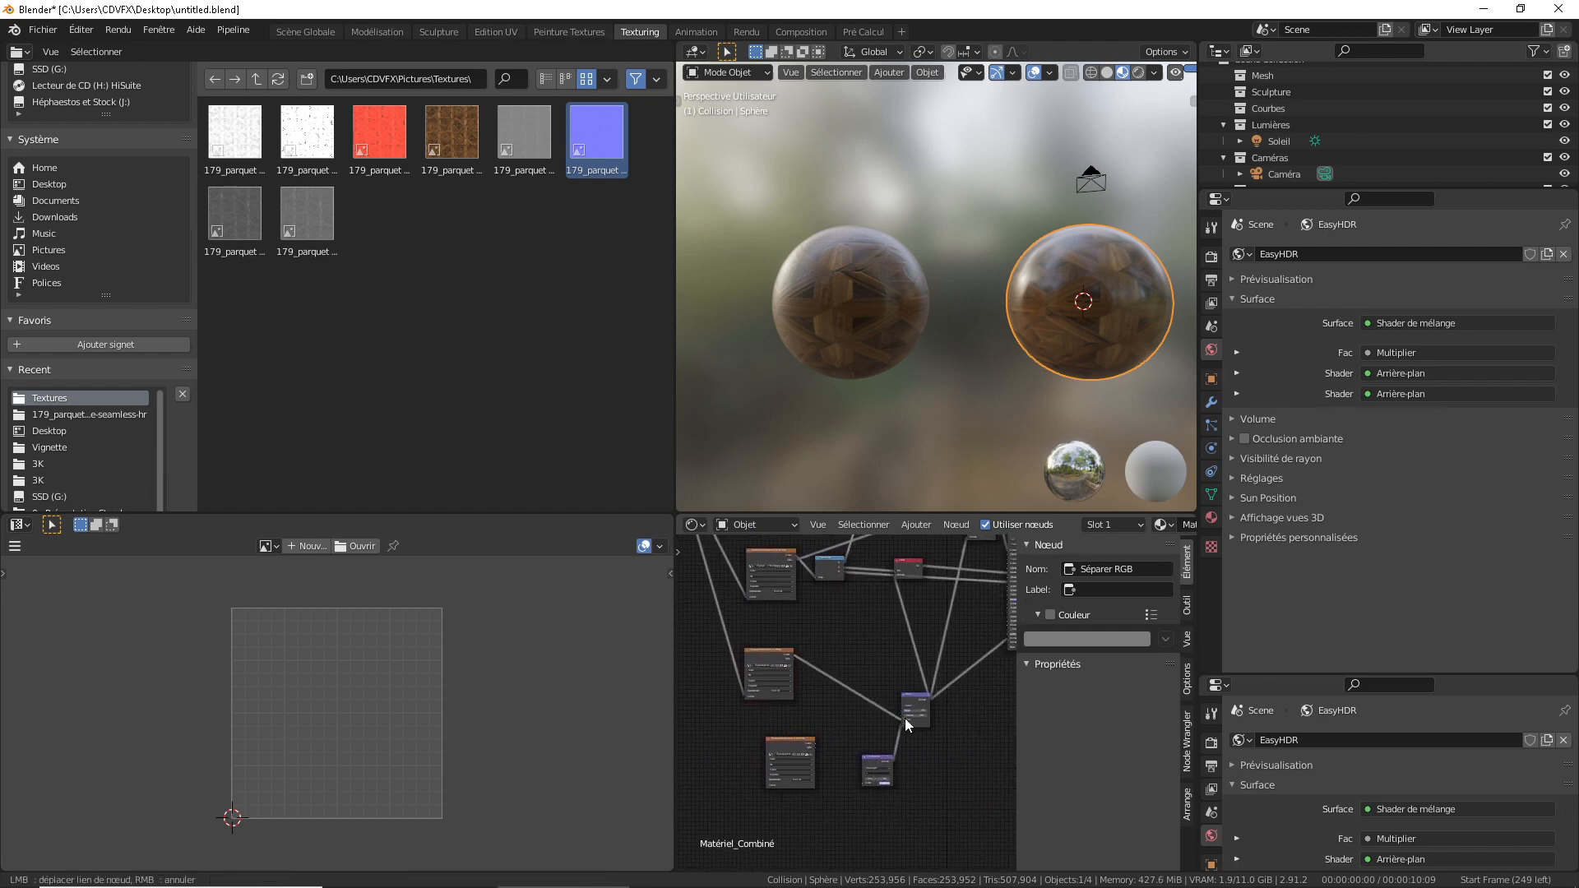
Link the Mapping vector to the NORM Image Texture and connect its color output to the Normal Map node's Couleur input.
middle_click_drag(842, 730, 845, 702)
middle_click_drag(770, 668, 845, 669)
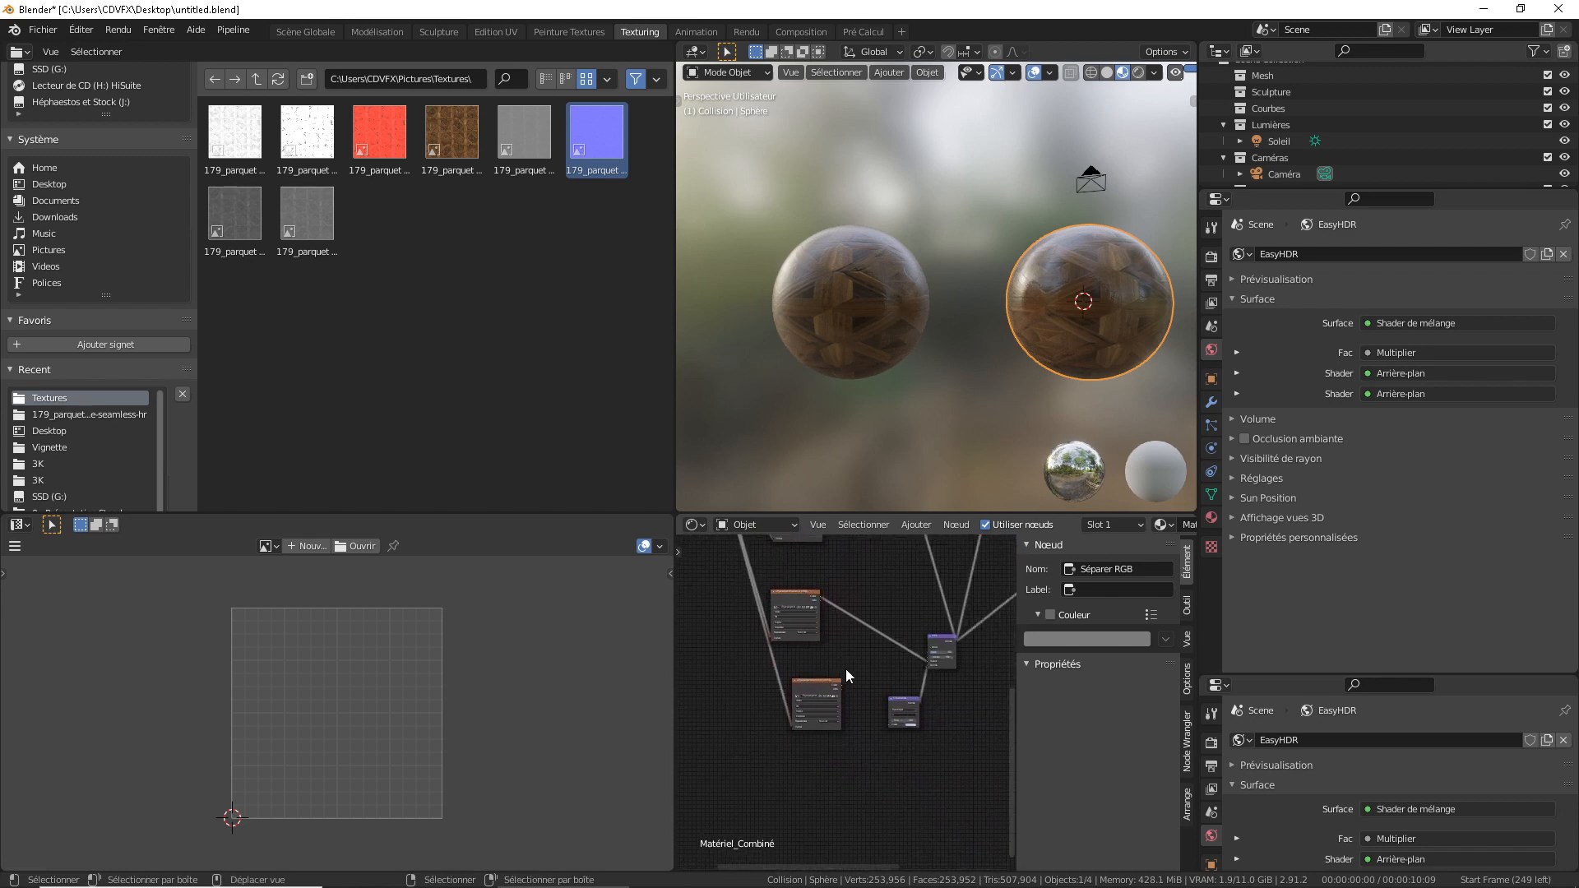
scroll(837, 683, "up", 3)
left_click_drag(838, 677, 918, 737)
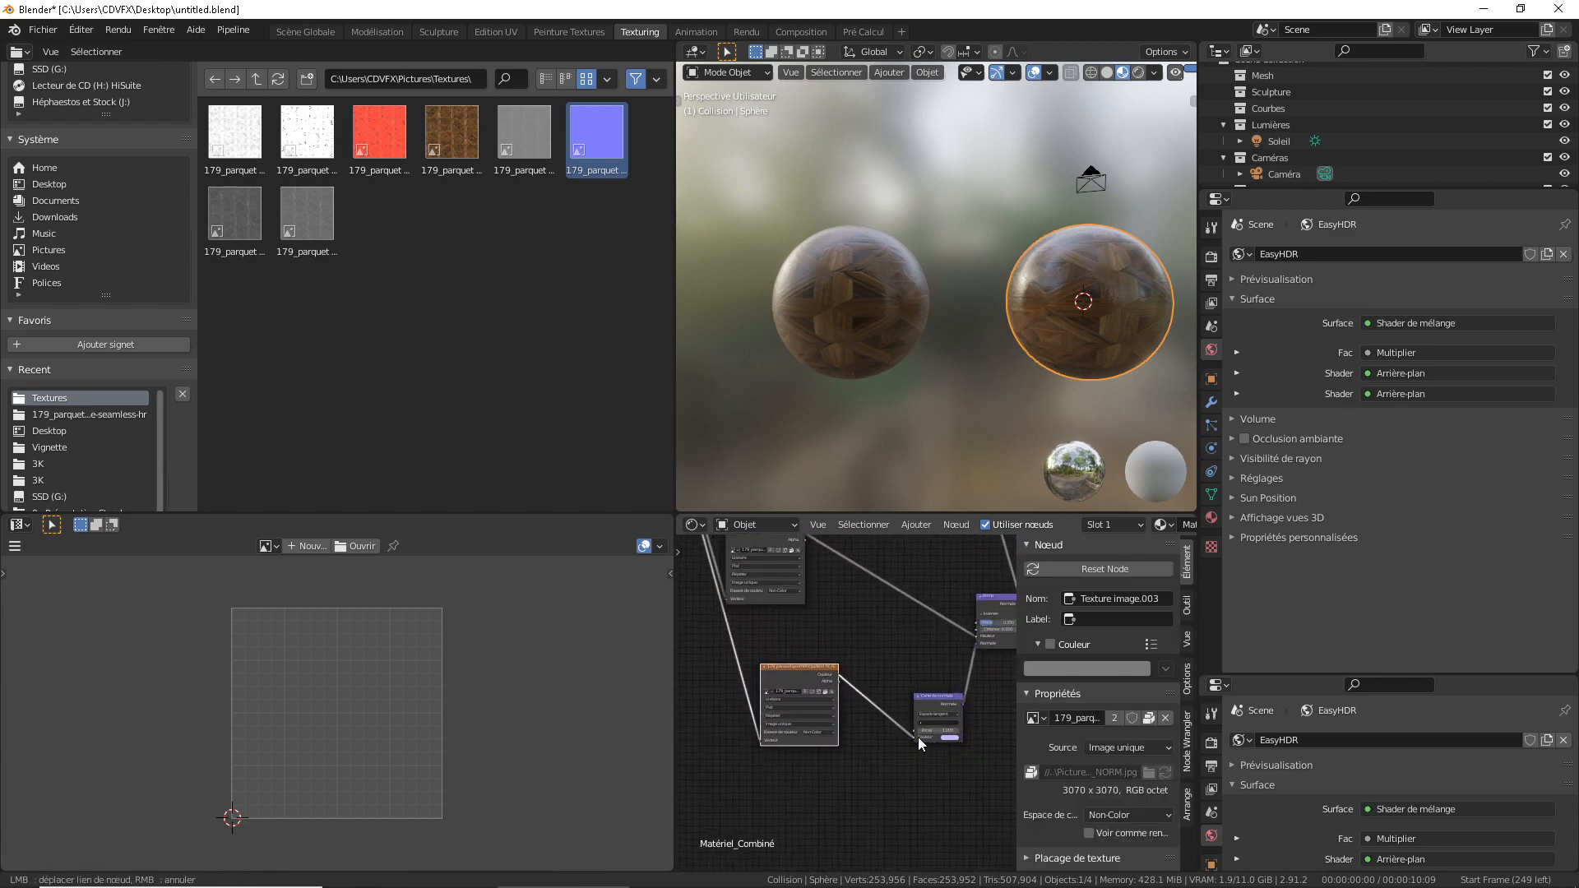
Examine both spheres from several angles to compare the combined and simple materials' surface detail and reflections.
middle_click_drag(1077, 372, 1033, 389, "alt")
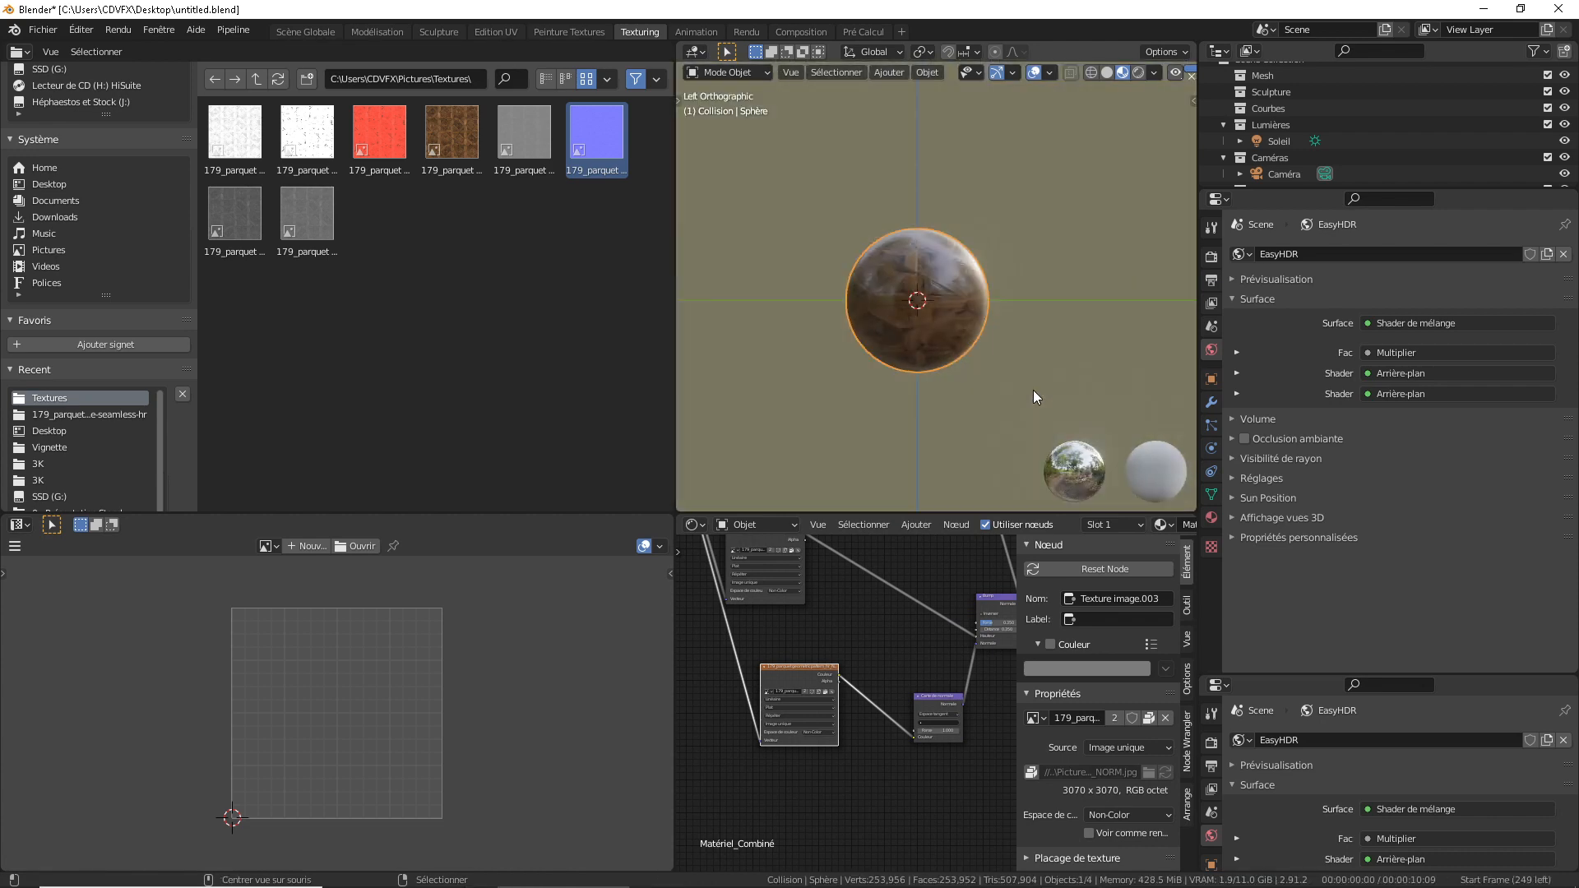
mouse_move(906, 352)
middle_mouse_down()
mouse_move(1082, 363)
mouse_move(974, 355)
mouse_move(962, 379)
mouse_move(880, 367)
middle_mouse_up()
scroll(1048, 359, "up", 5)
middle_click_drag(995, 368, 894, 373)
scroll(825, 379, "up", 2)
scroll(911, 377, "down", 3)
scroll(892, 373, "down", 1)
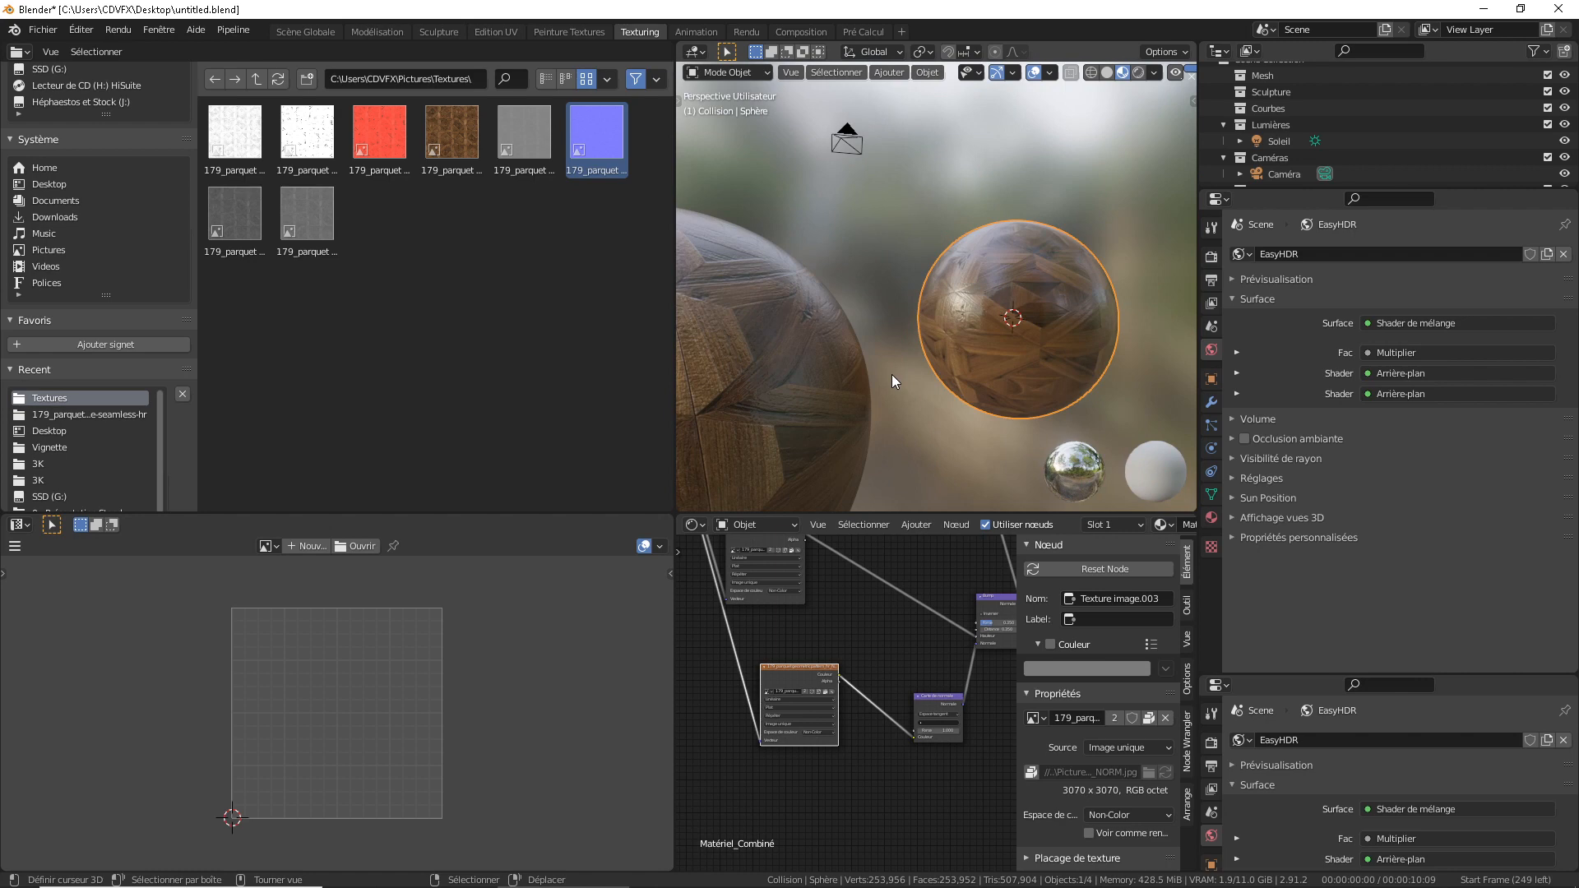
middle_click_drag(891, 377, 846, 372)
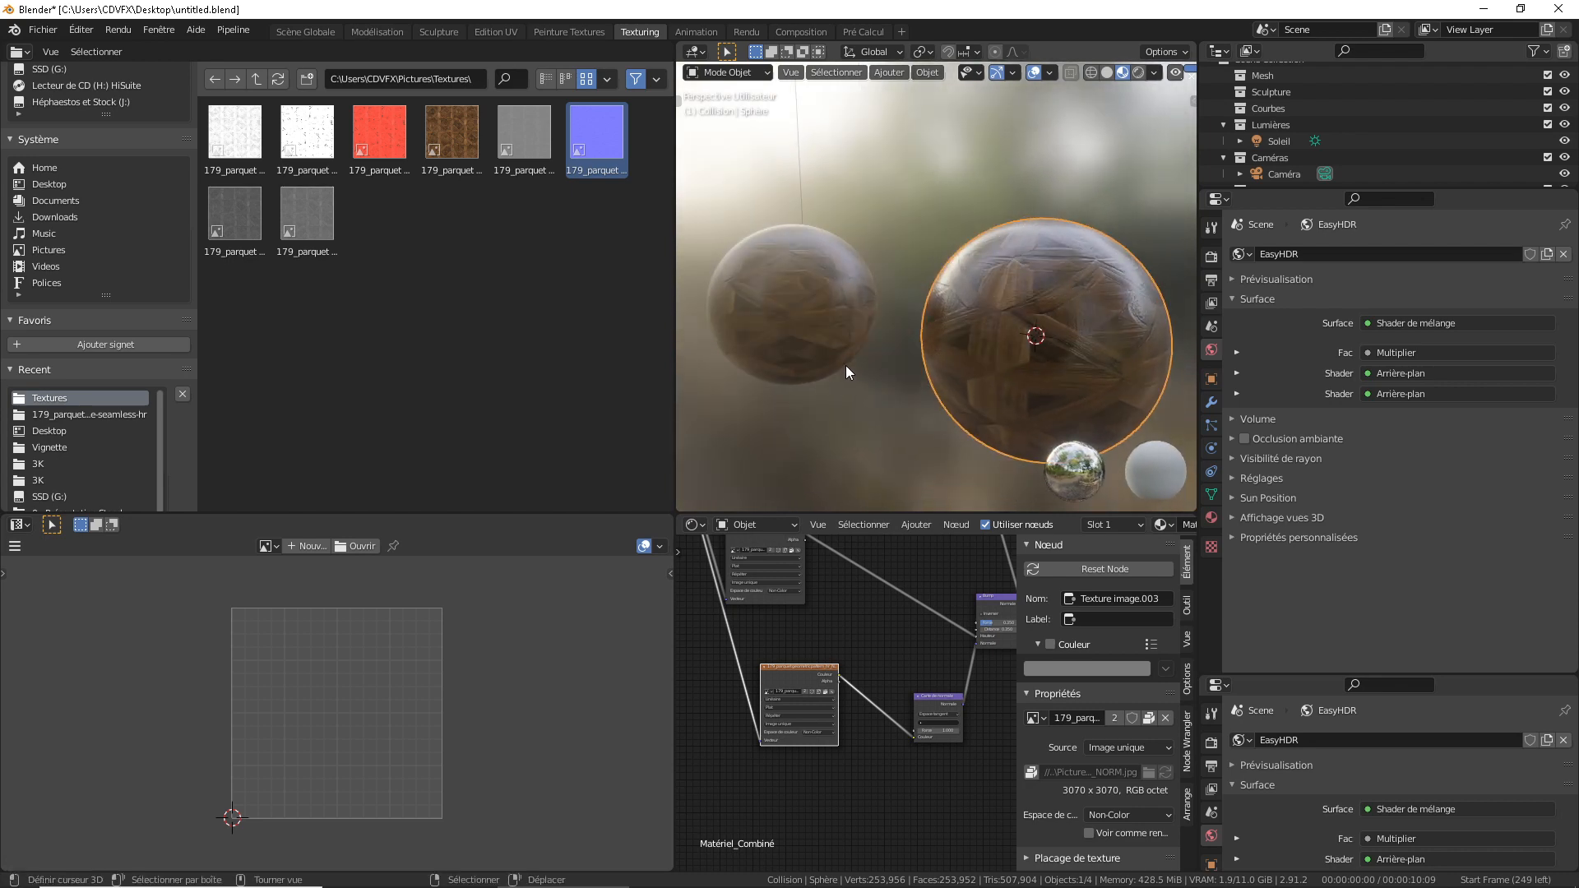
mouse_move(897, 344)
middle_mouse_down()
mouse_move(1010, 347)
mouse_move(915, 352)
middle_mouse_up()
Compare the complete node trees of Matériel_Simple and Matériel_Combiné by selecting each sphere in turn, ending on the Matériel_Combiné sphere.
middle_click_drag(856, 561, 856, 698)
scroll(855, 699, "down", 1)
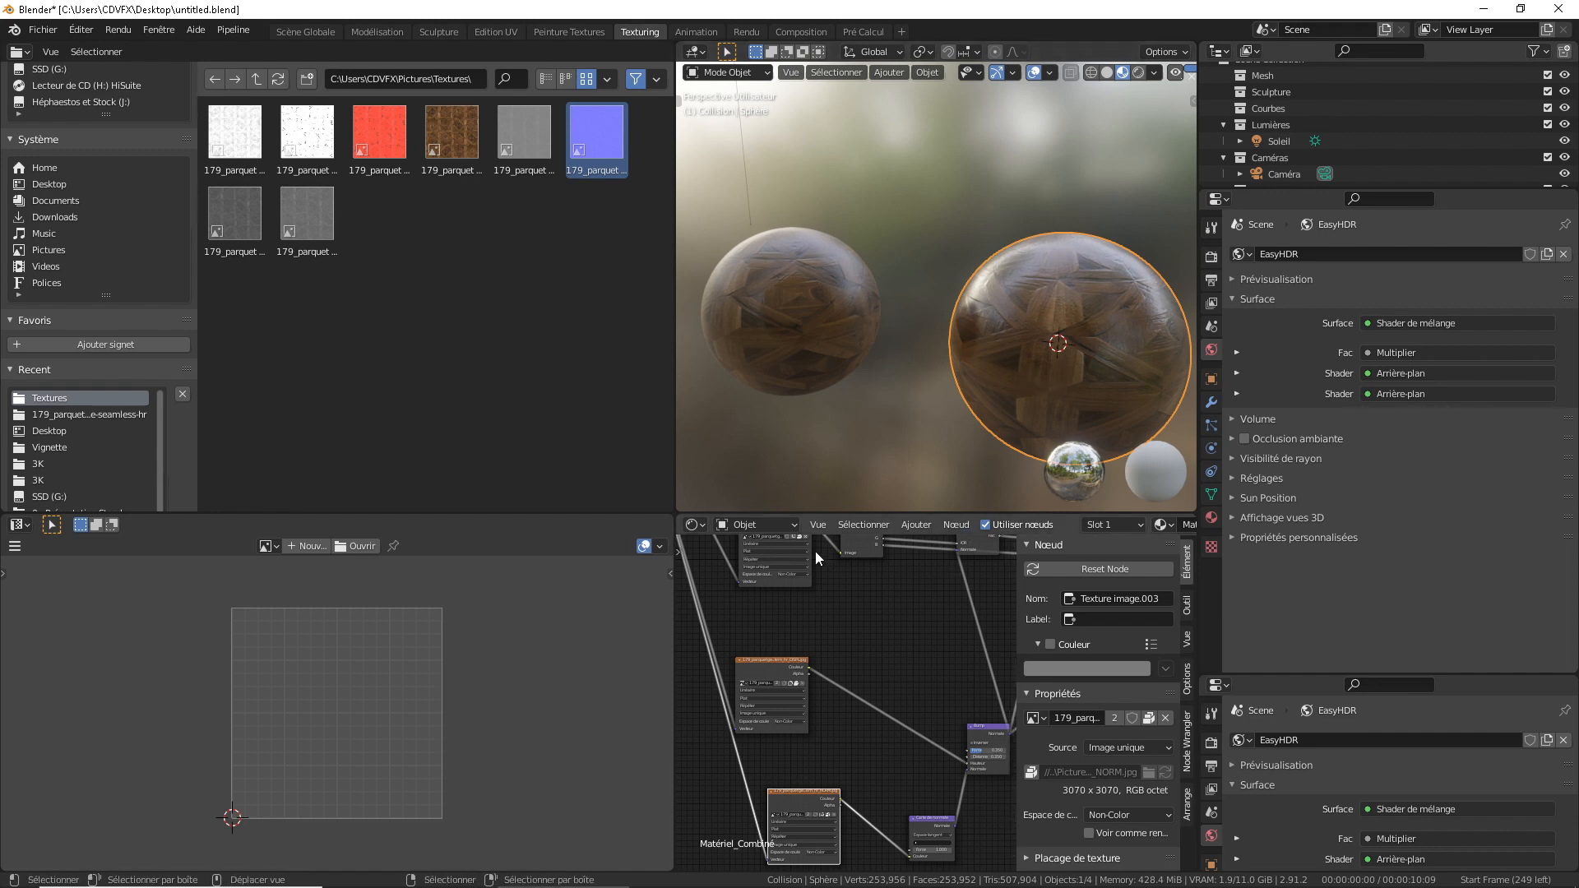
left_click(793, 334)
key("Home")
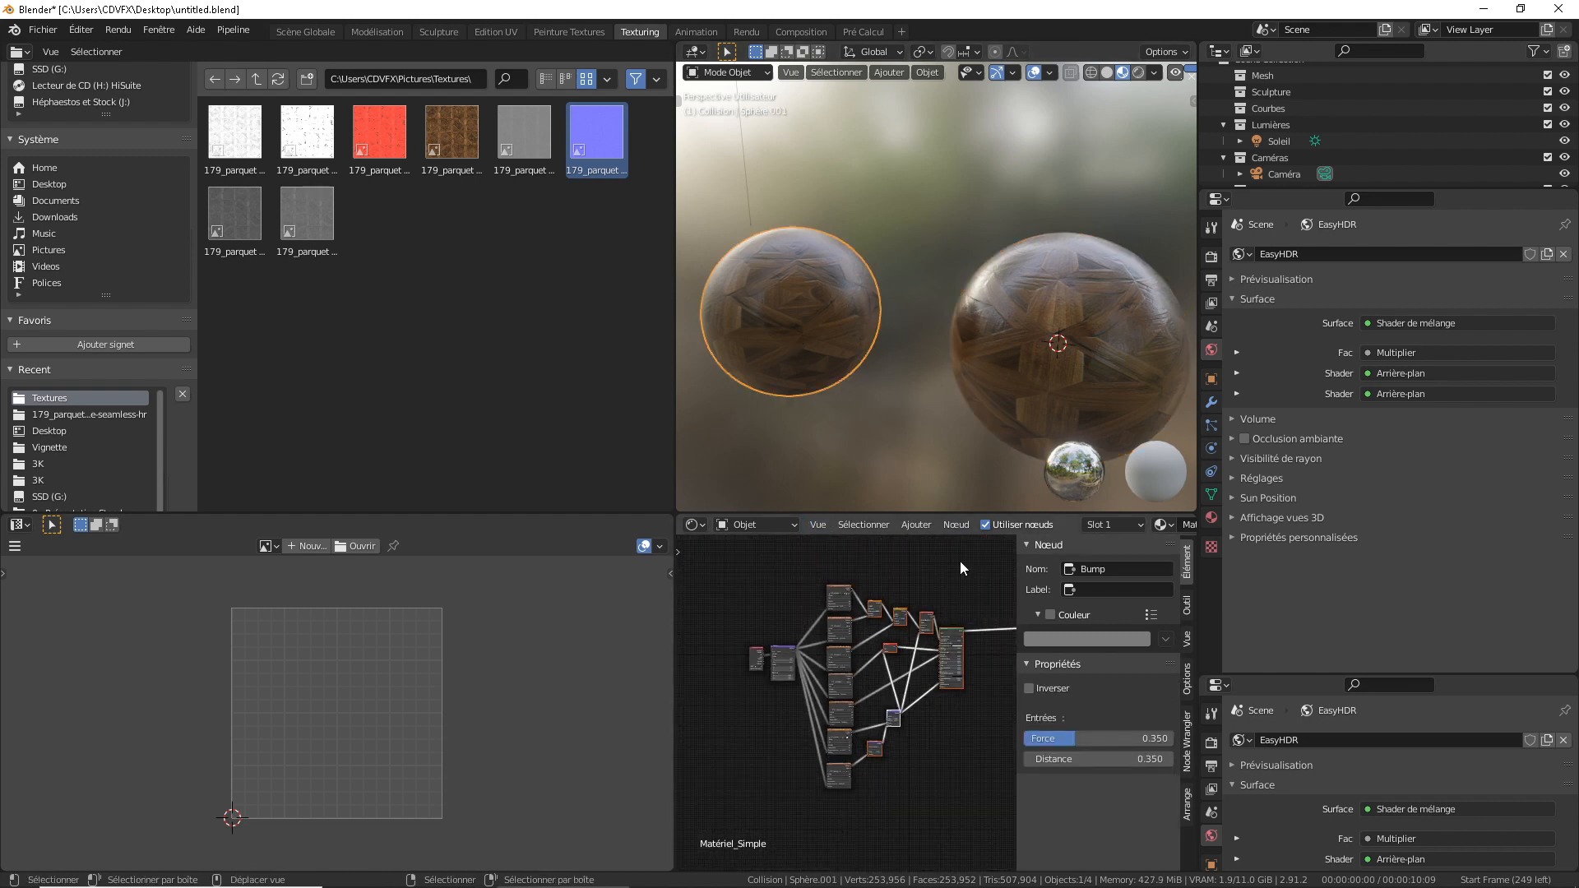
left_click(1074, 319)
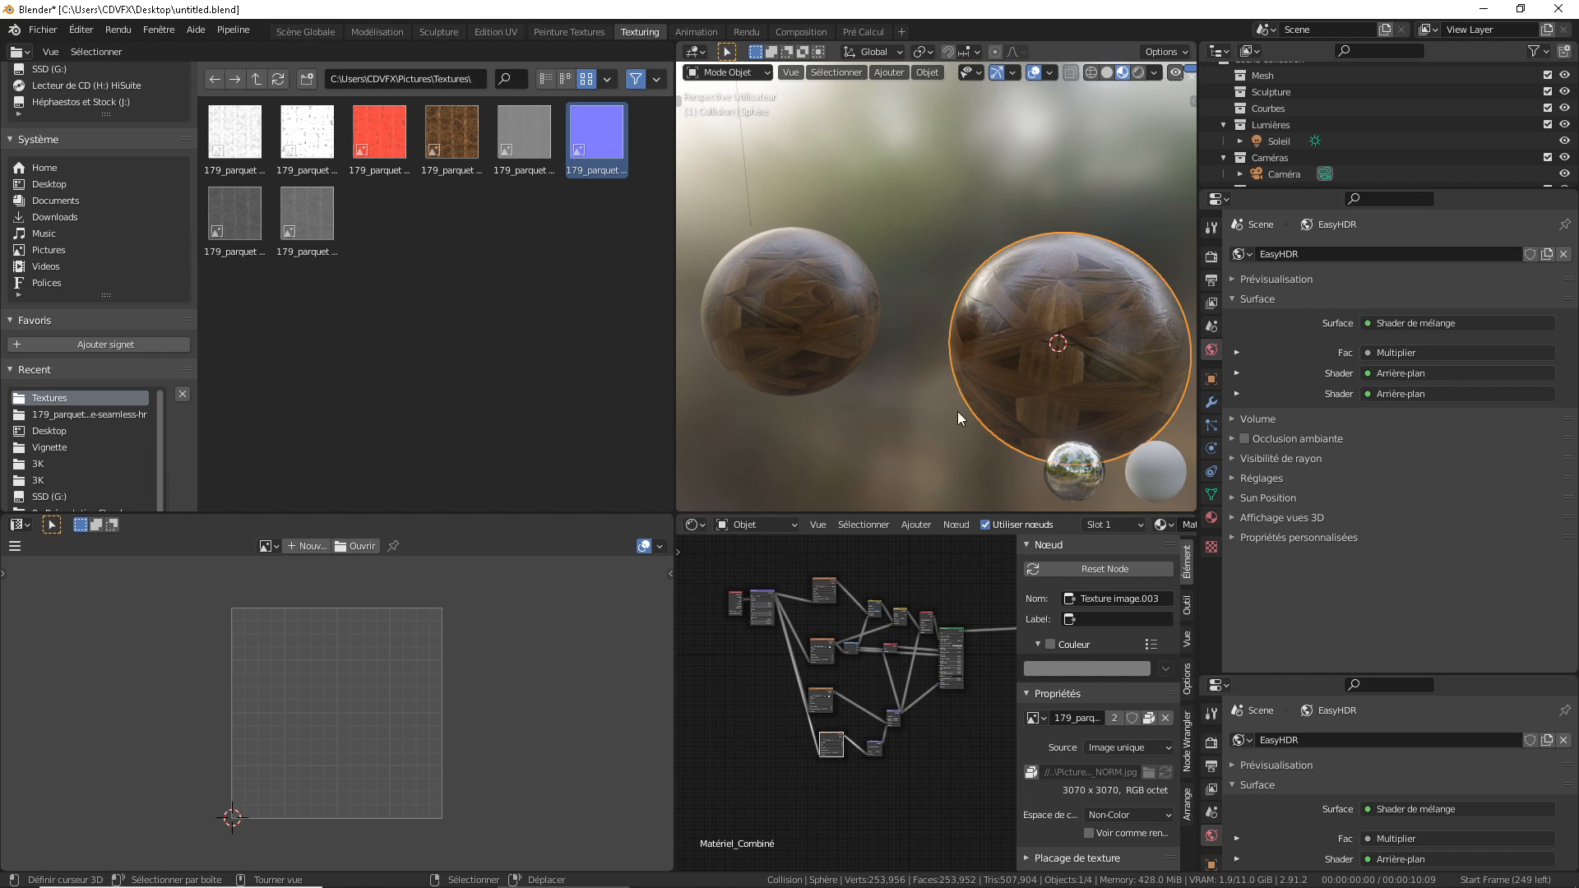
scroll(957, 417, "down", 4)
mouse_move(938, 393)
middle_mouse_down()
mouse_move(1087, 375)
mouse_move(1068, 353)
mouse_move(963, 350)
mouse_move(792, 406)
mouse_move(872, 422)
mouse_move(956, 385)
middle_mouse_up()
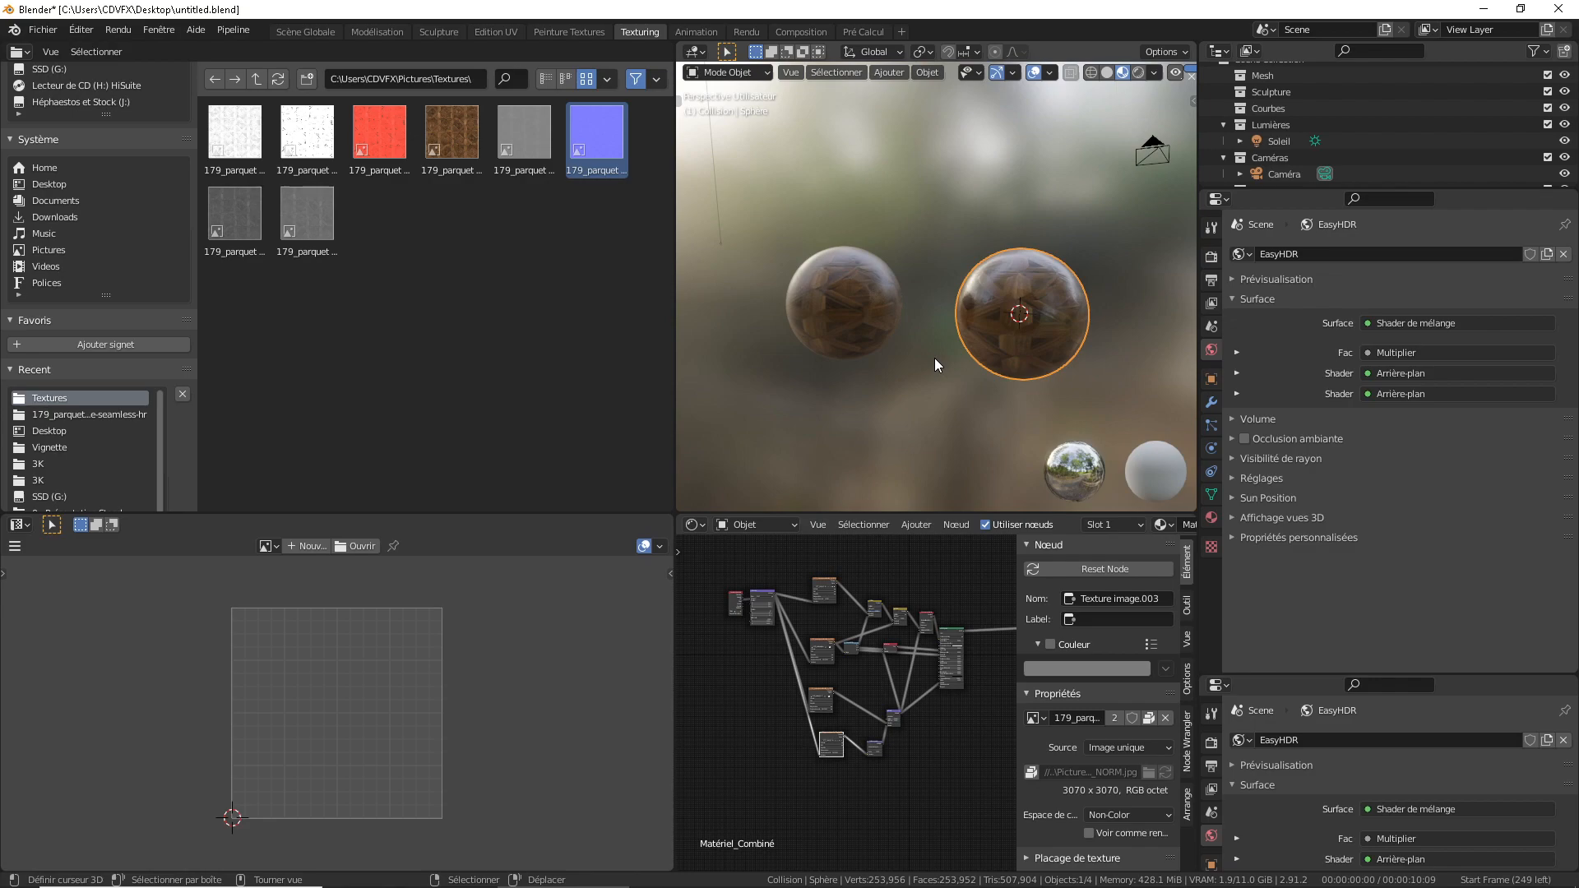